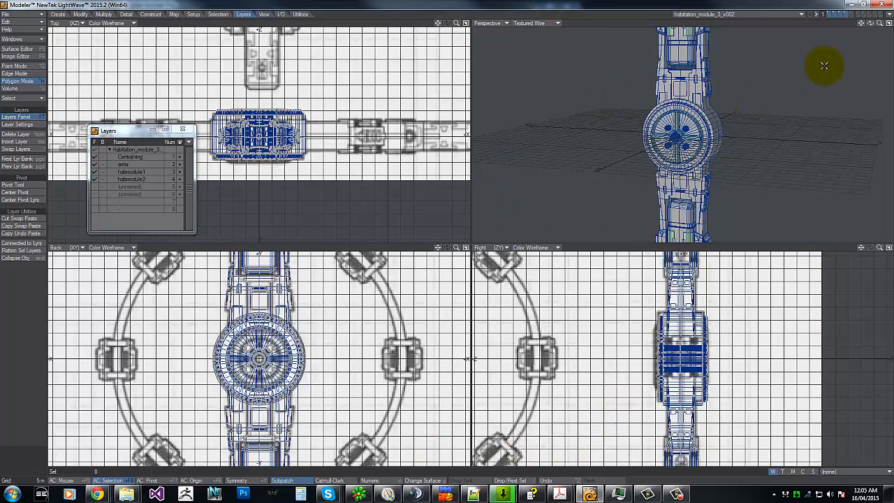
Examine the complete habitation module from several angles, including the central ring, the arms and the upper module.
mouse_move(871, 23)
left_mouse_down()
mouse_move(447, 235)
mouse_move(865, 23)
left_mouse_up()
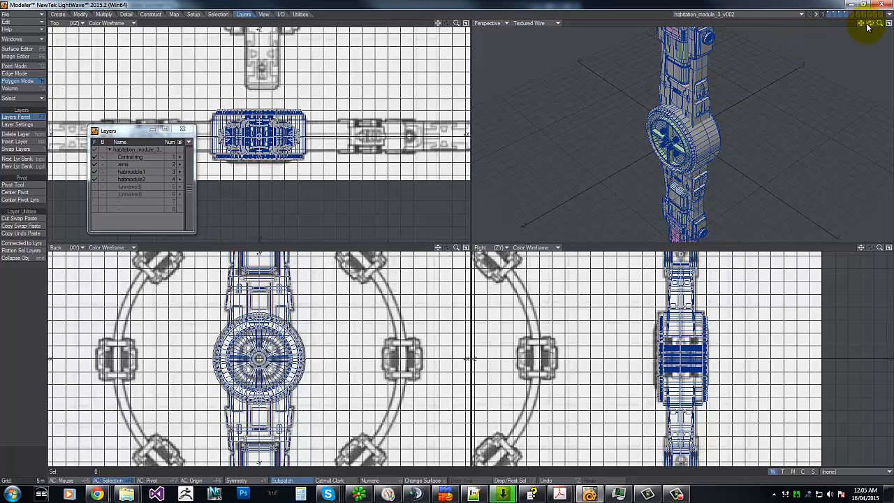
left_click_drag(868, 26, 705, 115)
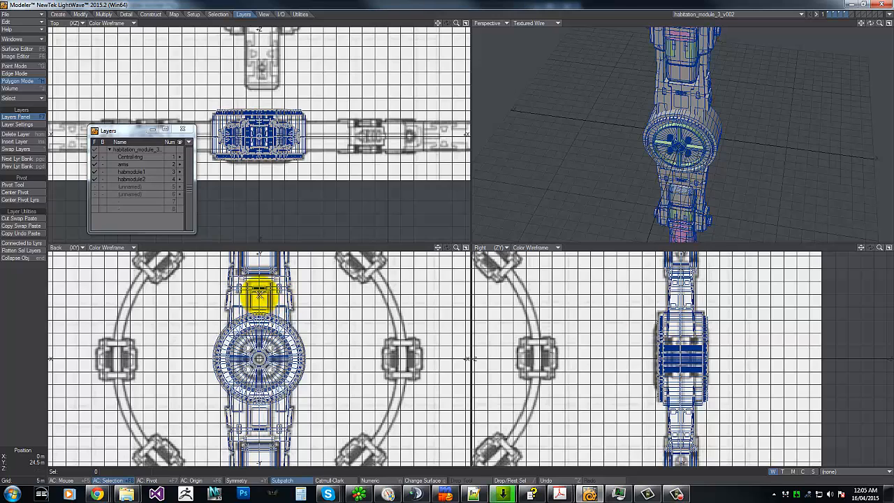
key("g")
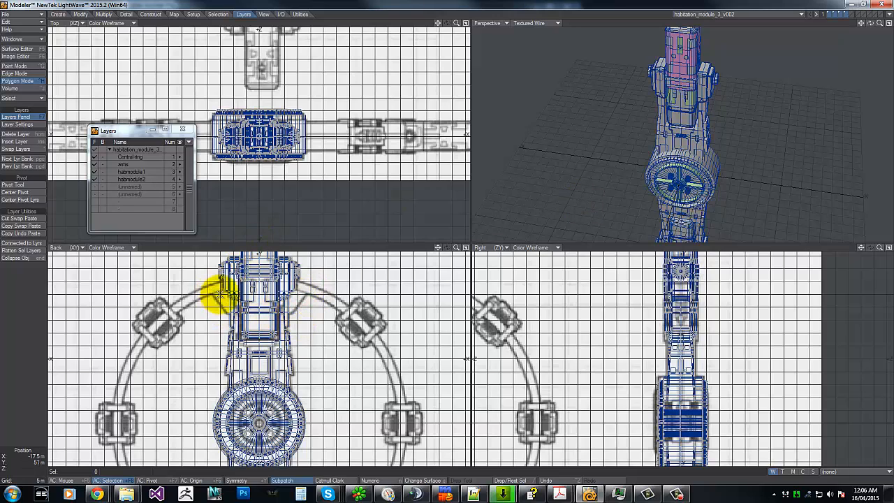
key("g")
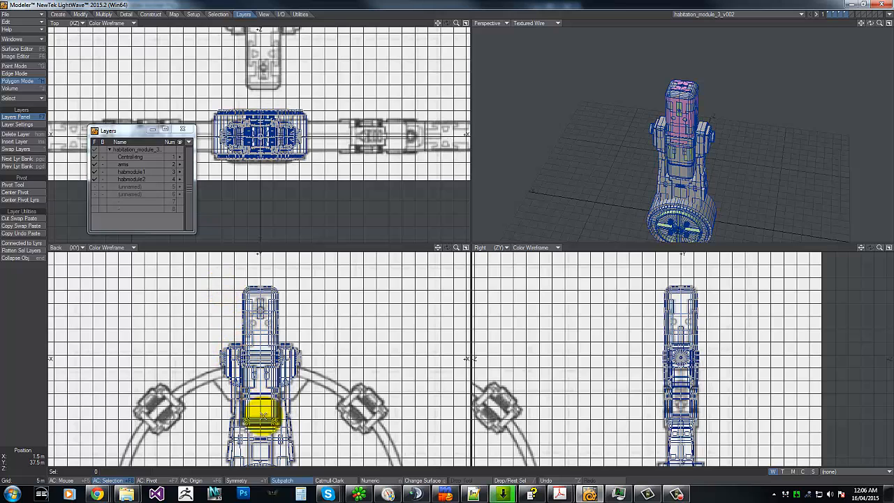
key("g")
key("g")
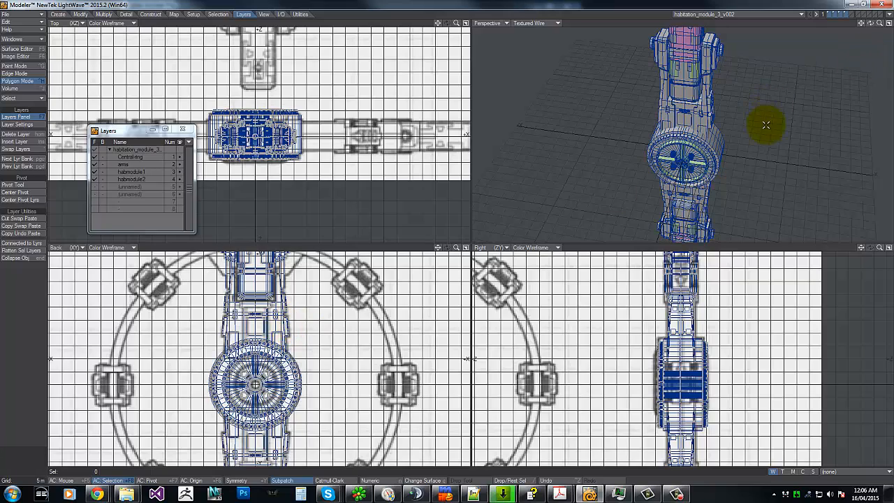
left_click_drag(871, 25, 754, 104)
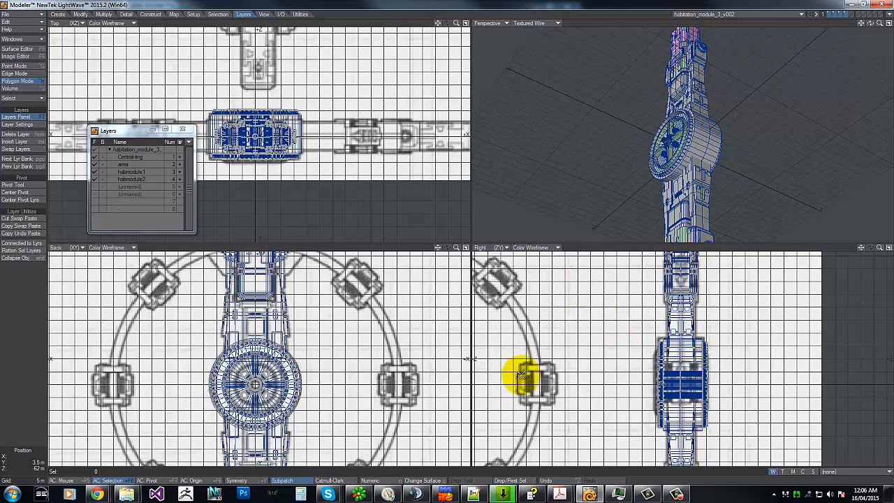
Set the backdrop image to (none) for the TopL, BotL and BotR viewports in the display options.
key("d")
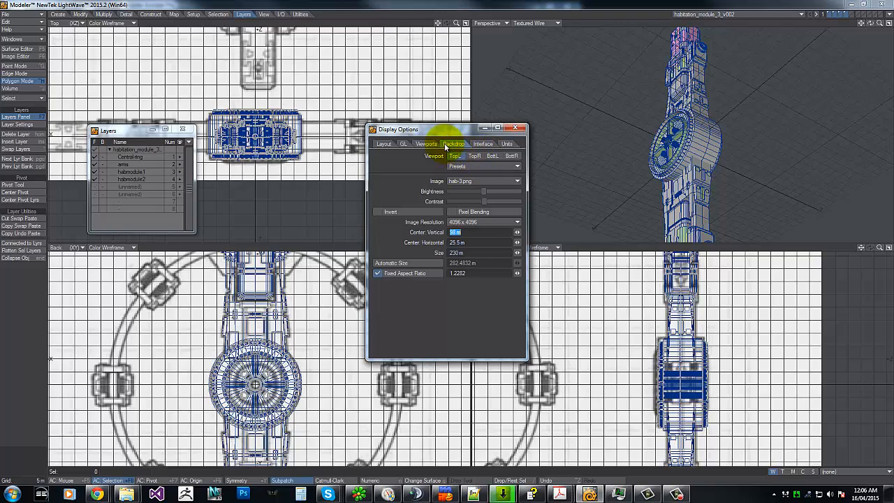
left_click(468, 166)
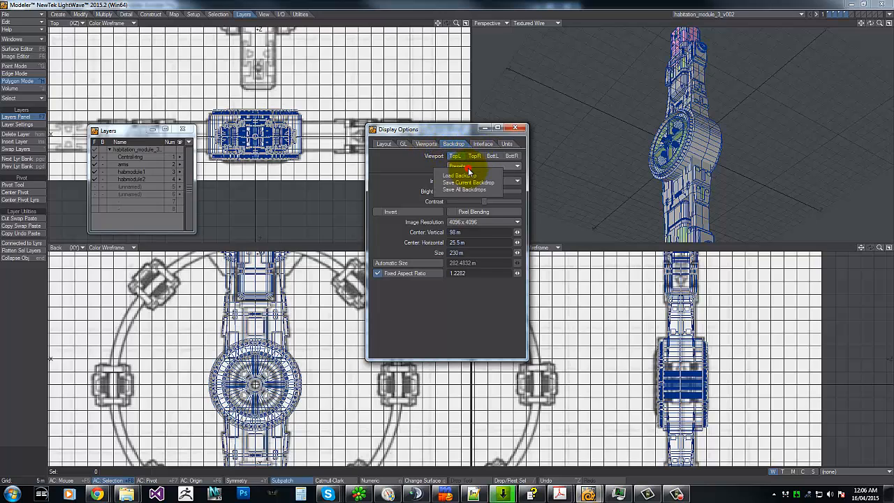
left_click(466, 182)
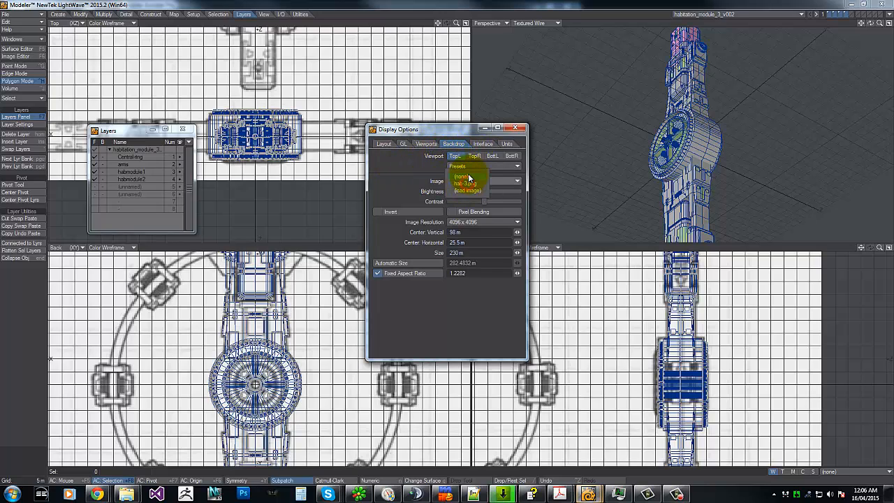
left_click(467, 176)
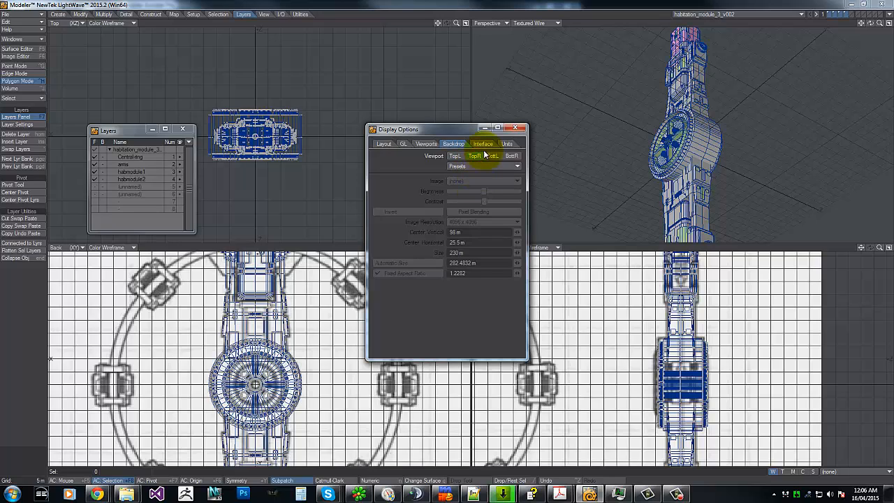
left_click(491, 155)
left_click(482, 174)
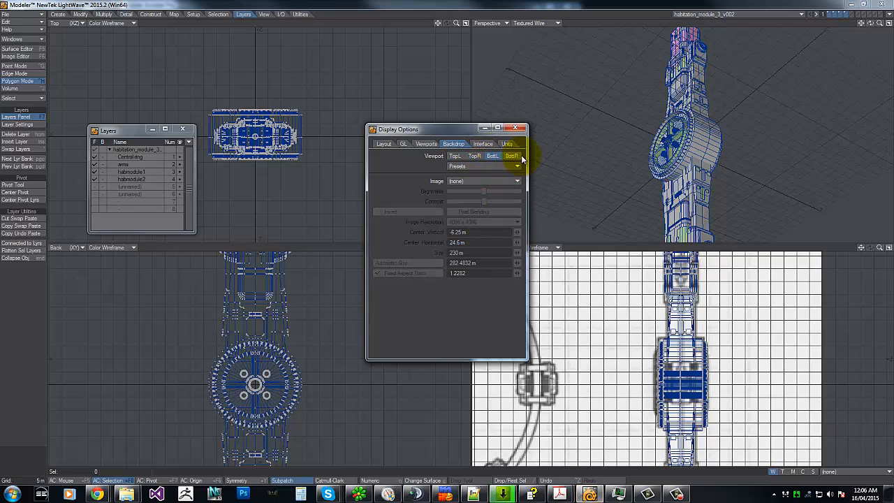
left_click(512, 155)
left_click(484, 176)
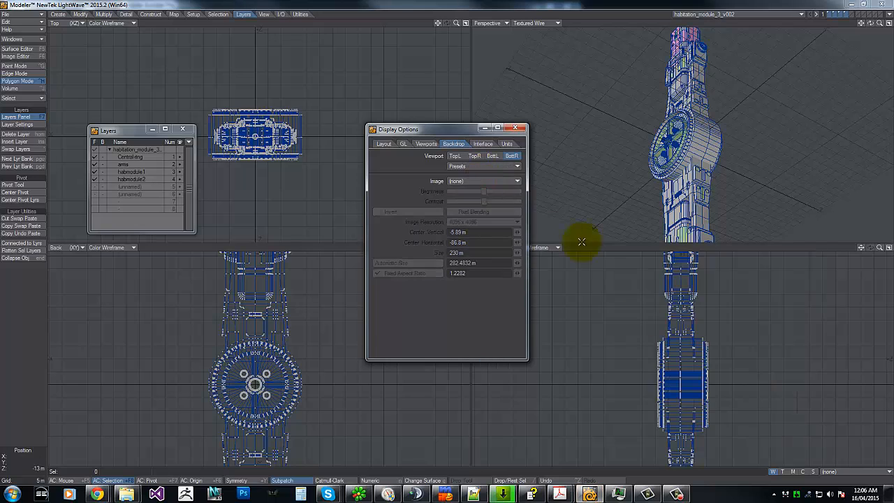
left_click(515, 128)
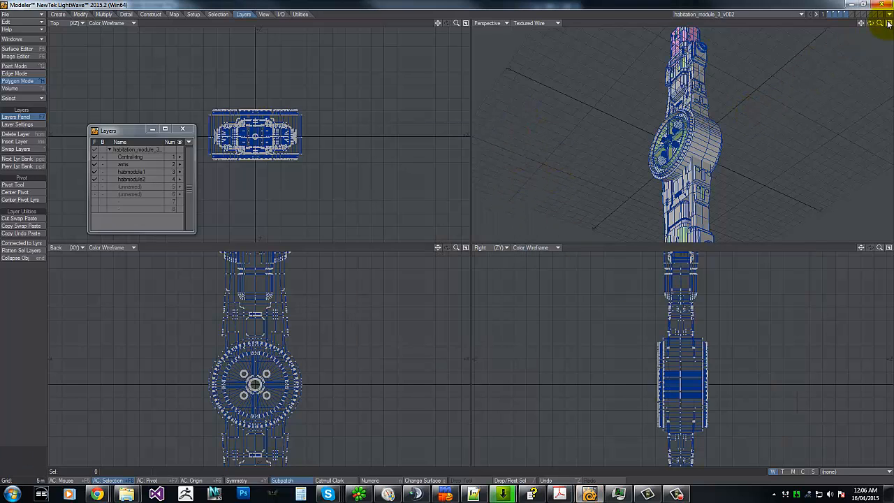
Inspect the Central ring and arms layers, first each on its own and finally both together.
left_click_drag(879, 24, 447, 236)
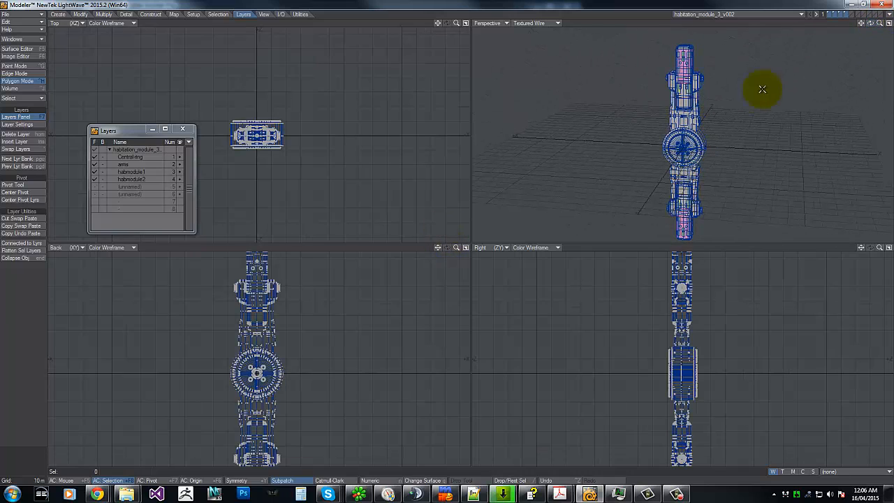
left_click(829, 19)
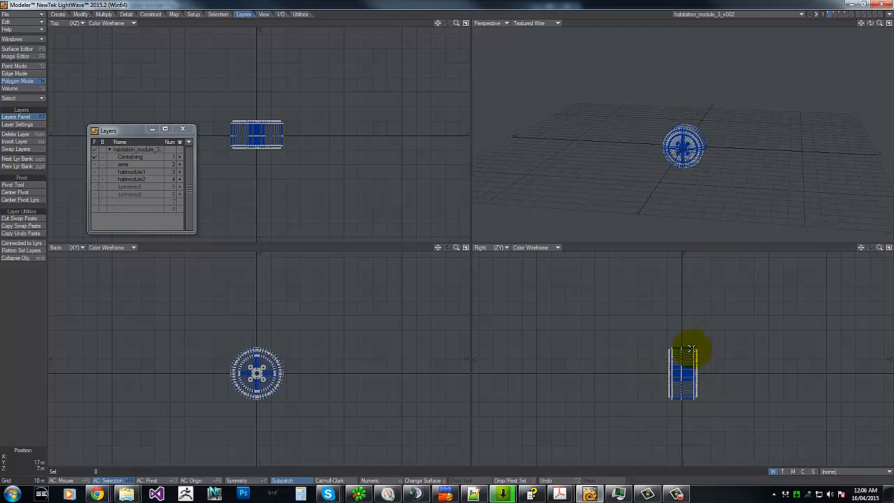
left_click(836, 18)
left_click(835, 15)
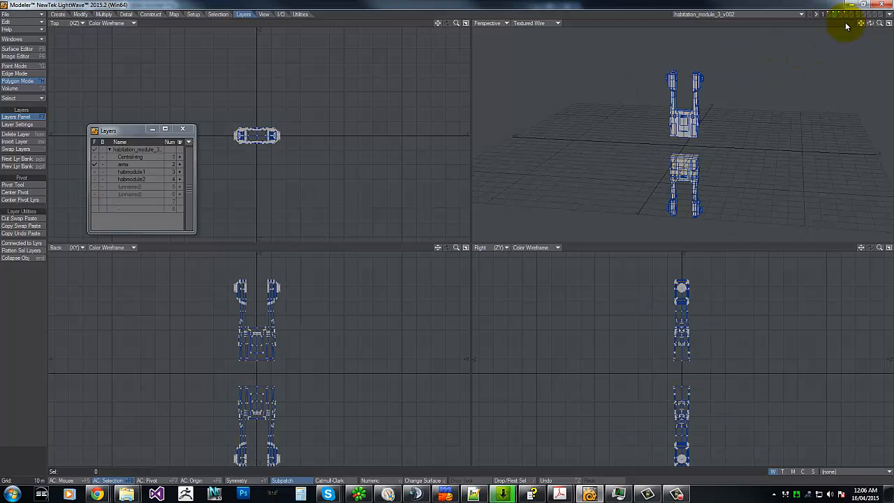
left_click(831, 14, "shift")
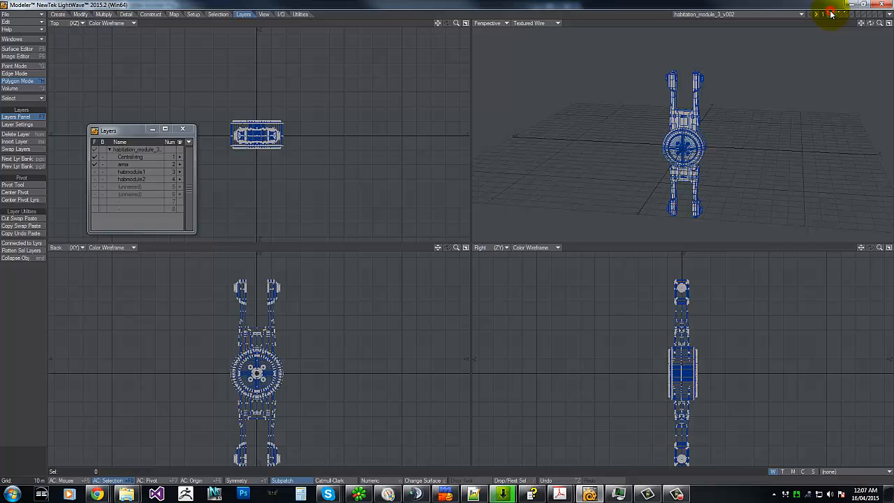
left_click_drag(448, 238, 454, 238)
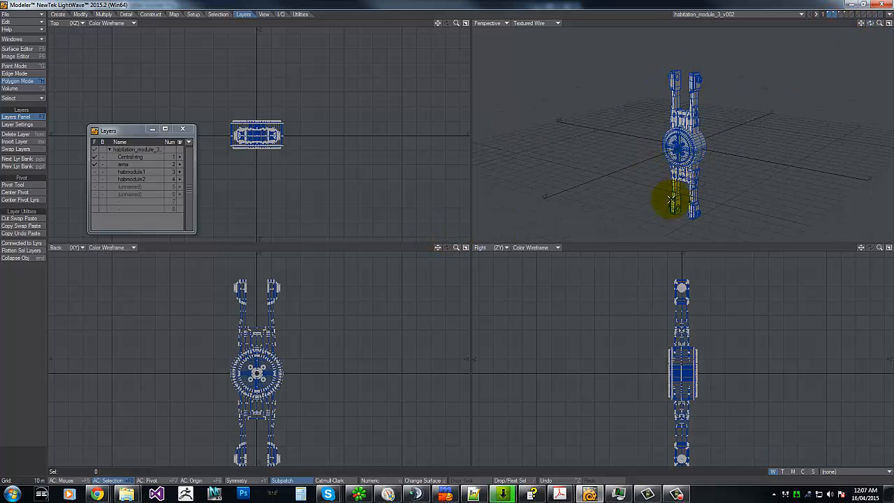
Inspect the habmodule1 and habmodule2 layers individually, and finally show both in the foreground.
left_click(839, 14)
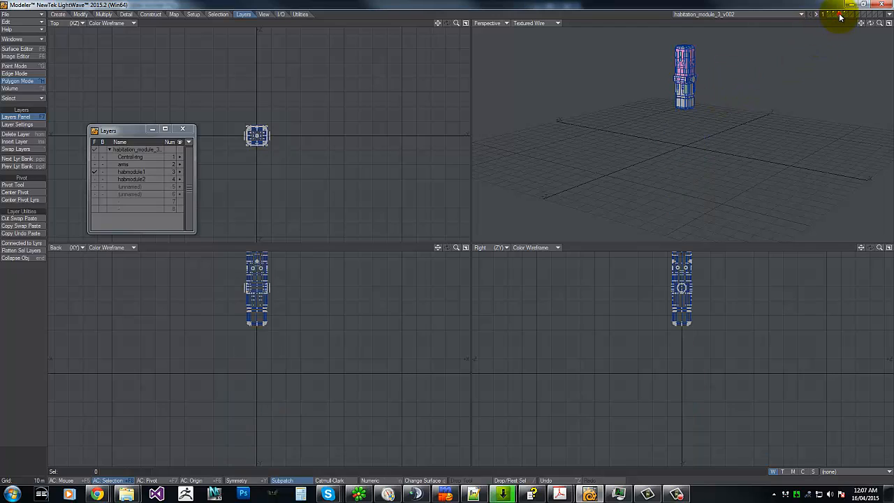
left_click(851, 15)
left_click(845, 14)
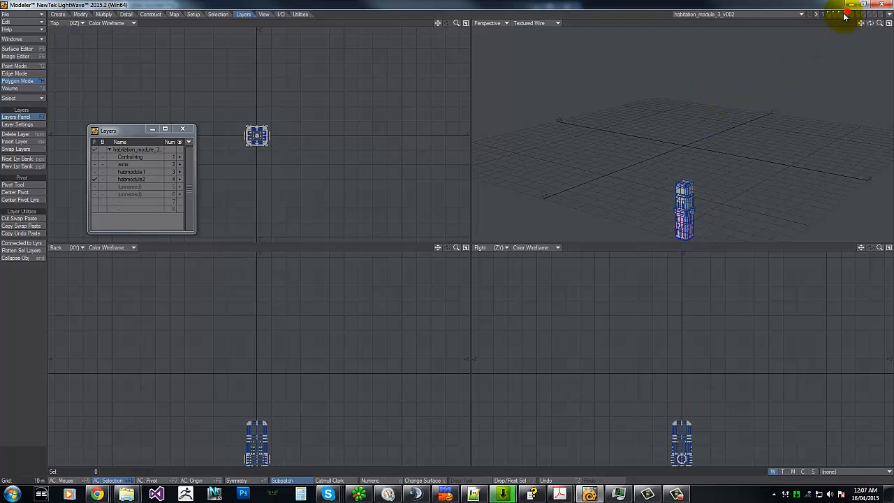
left_click(836, 15, "shift")
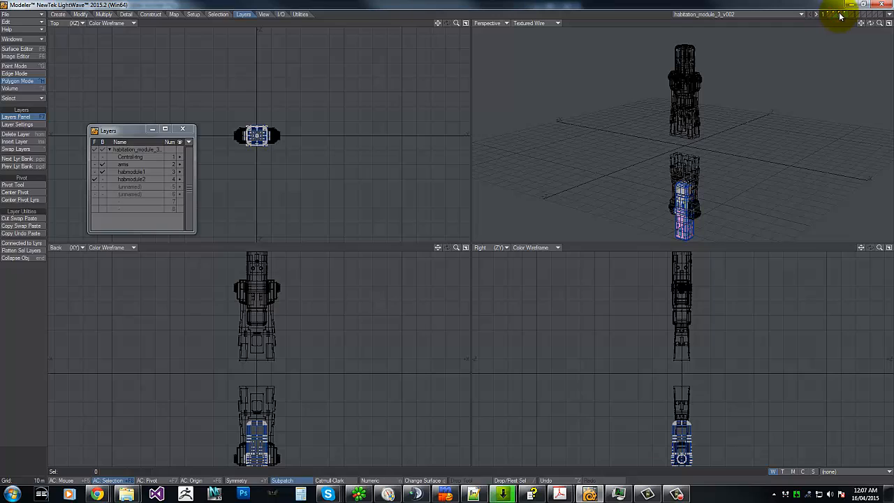
left_click(841, 14)
left_click(845, 15, "shift")
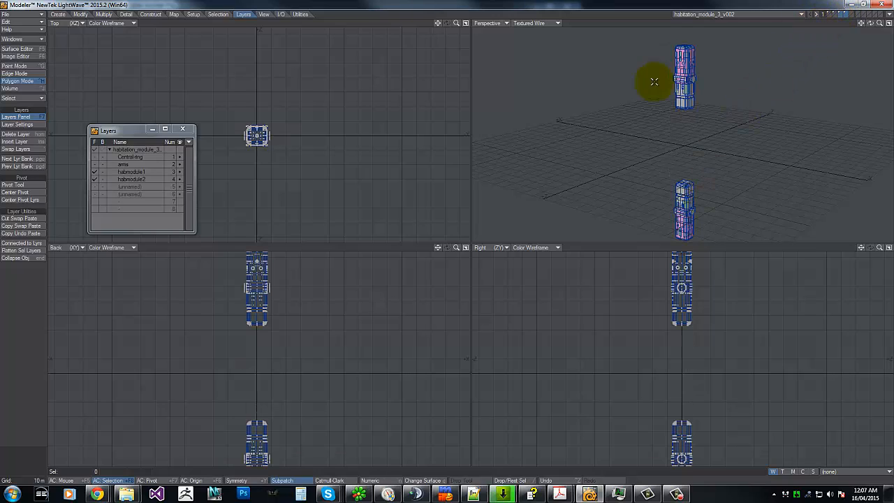
Show only the habmodule1 layer and check its pivot point around the round side joint with the Pivot Tool.
left_click(841, 14)
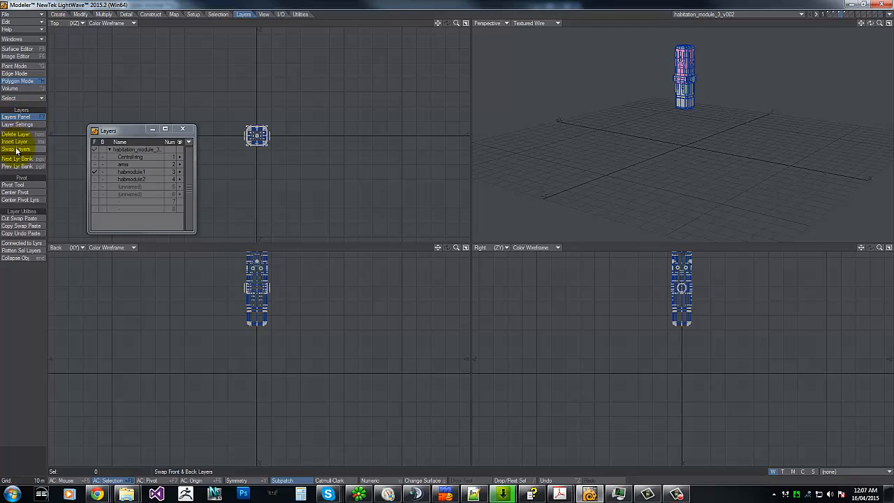
left_click(17, 184)
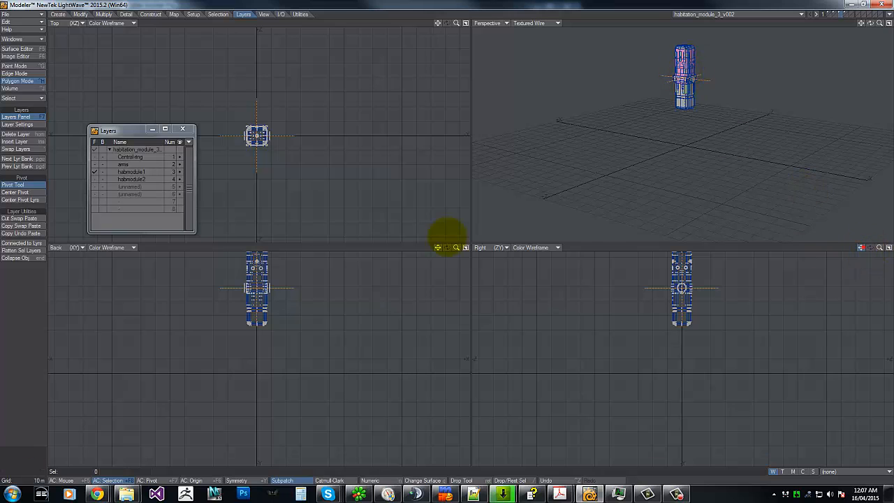
left_click_drag(861, 247, 891, 316)
left_click_drag(879, 249, 451, 235)
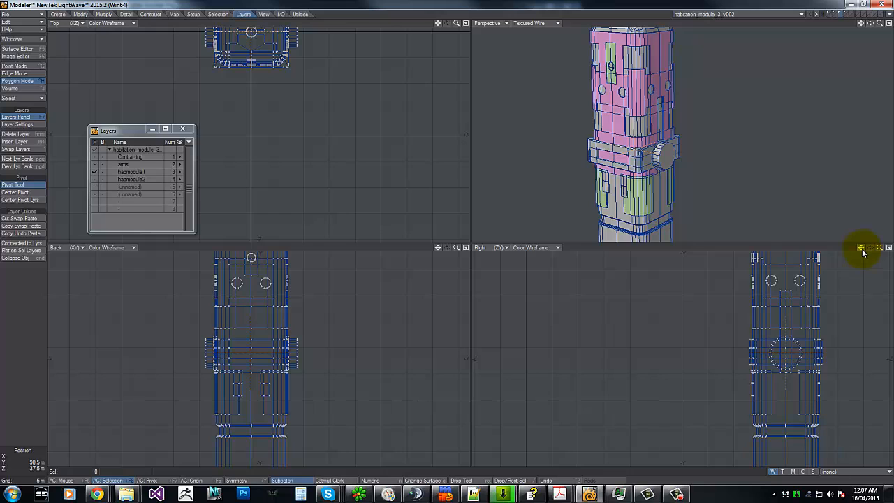
left_click_drag(861, 249, 447, 231)
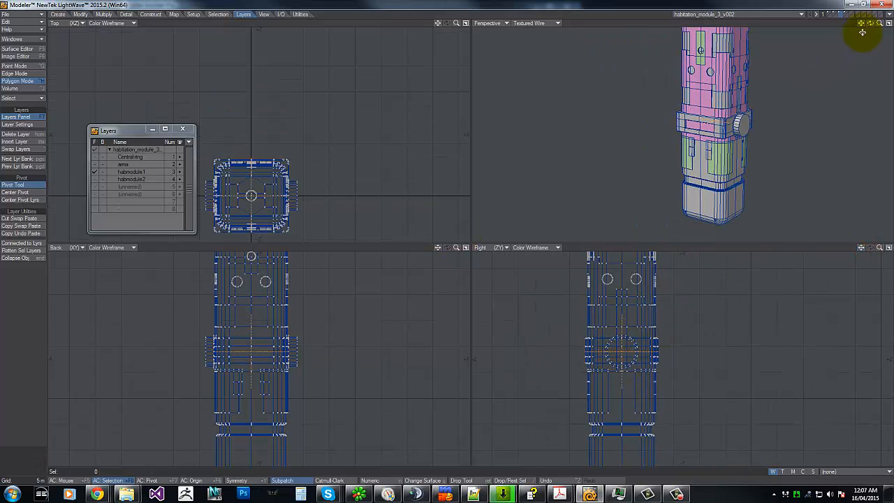
left_click_drag(870, 23, 446, 233)
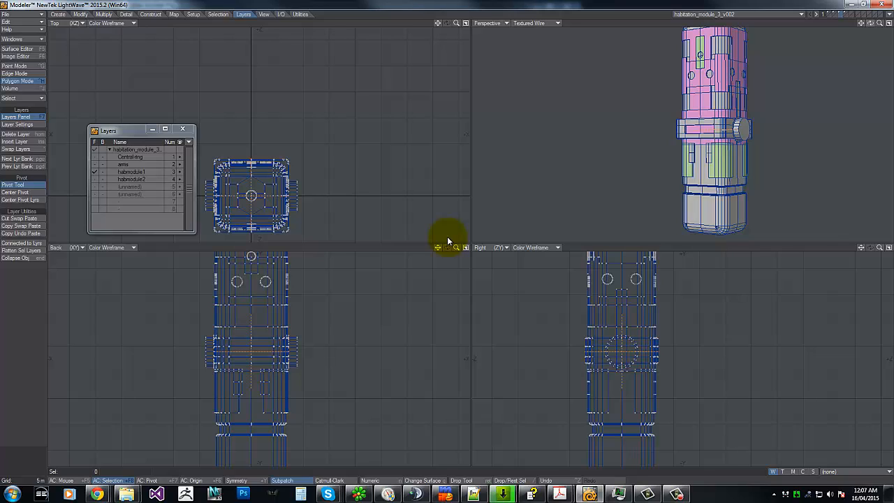
left_click(24, 189)
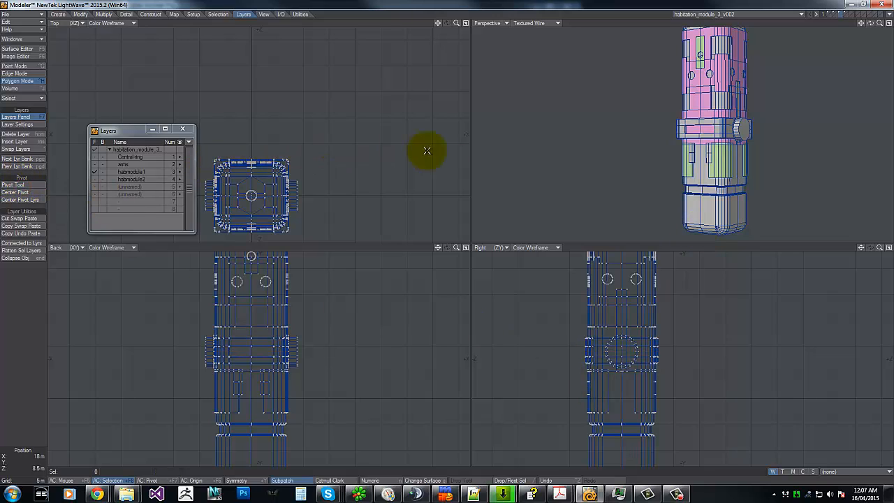
Examine the habmodule1 geometry around the side joints up close and the whole module from several angles.
left_click_drag(457, 247, 457, 223)
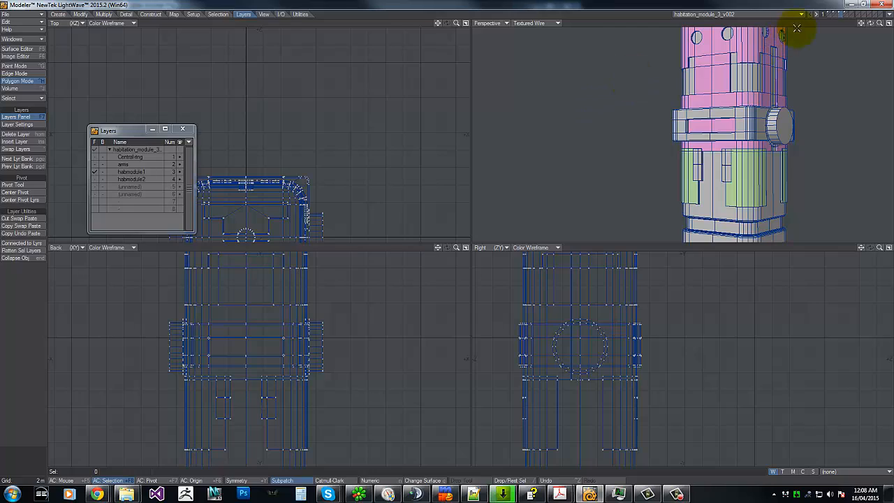
left_click_drag(871, 24, 447, 232)
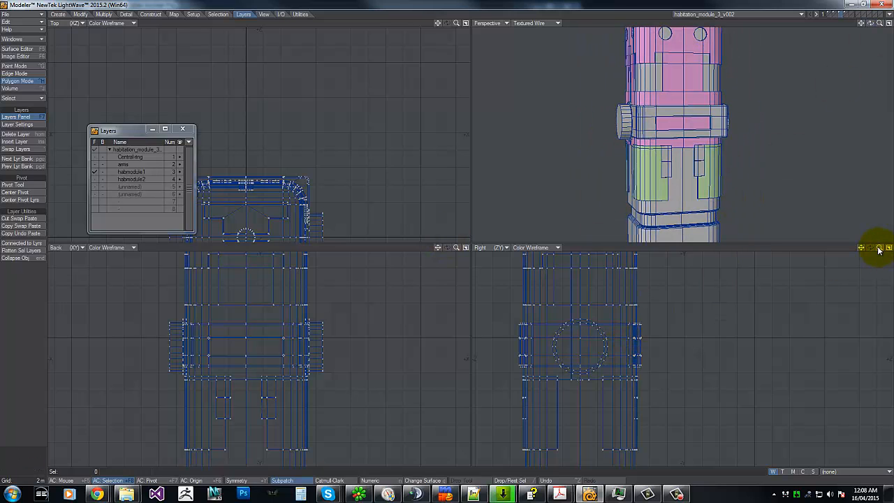
left_click_drag(880, 247, 447, 233)
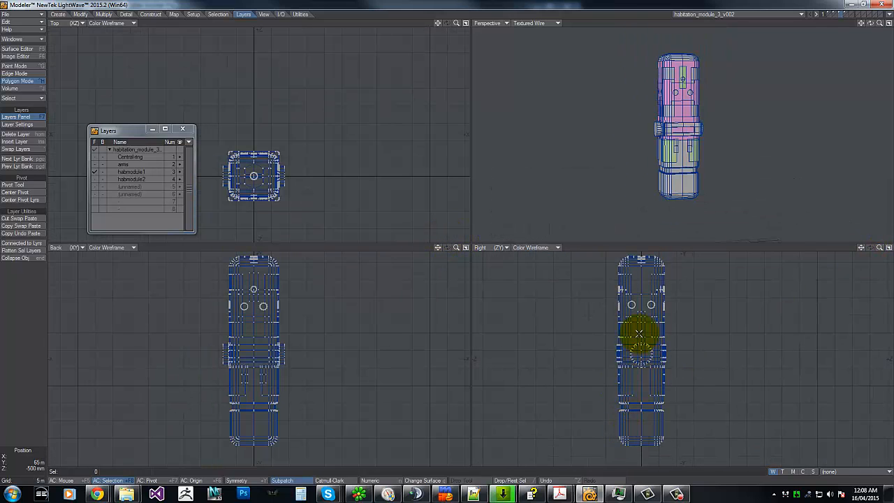
mouse_move(870, 27)
left_mouse_down()
mouse_move(443, 239)
mouse_move(862, 26)
left_mouse_up()
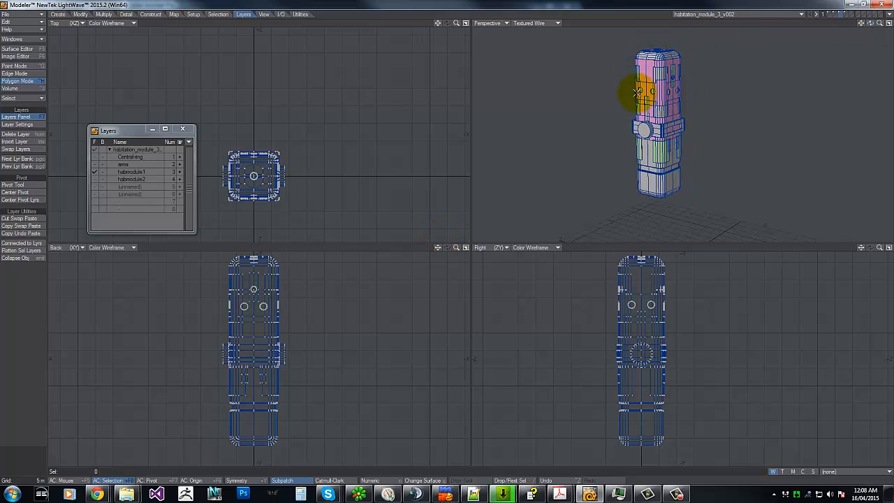
left_click_drag(870, 27, 796, 48)
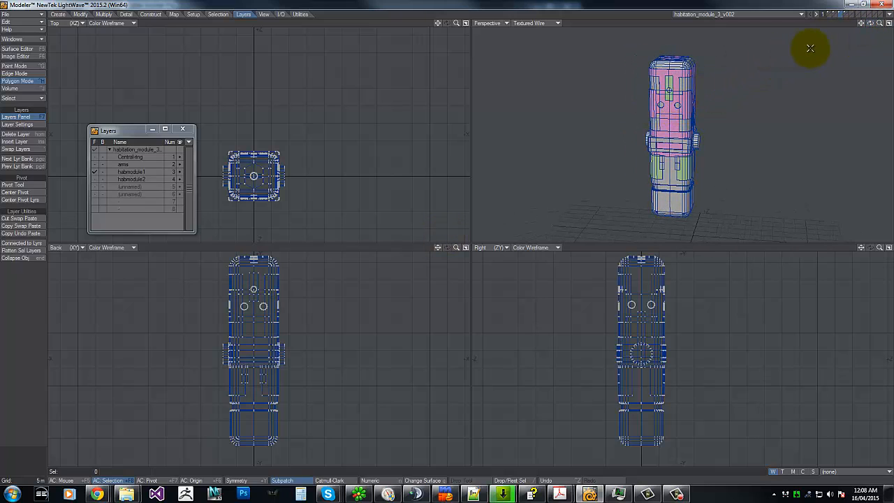
left_click_drag(870, 23, 447, 233)
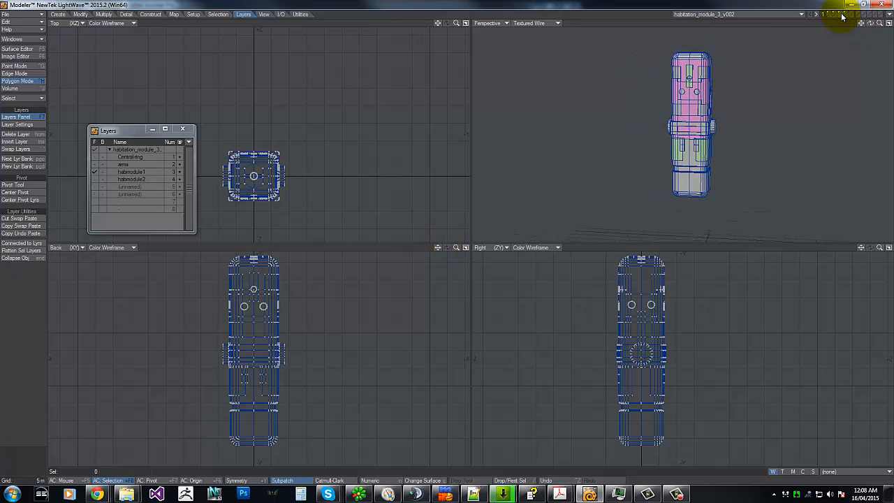
Show only the habmodule2 layer.
left_click(841, 15)
left_click(842, 15)
left_click(847, 14)
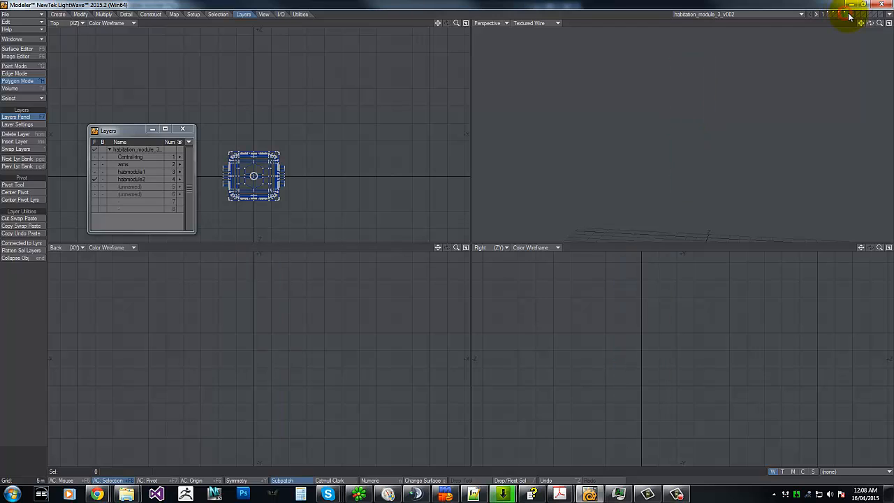
Copy one of the small round disc details from the habmodule1 layer and paste it into the empty fifth layer.
left_click(850, 14)
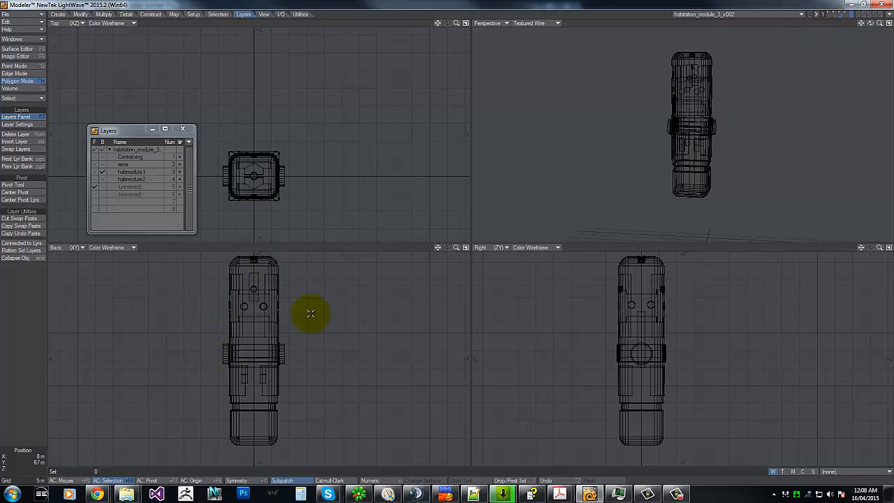
left_click(841, 15)
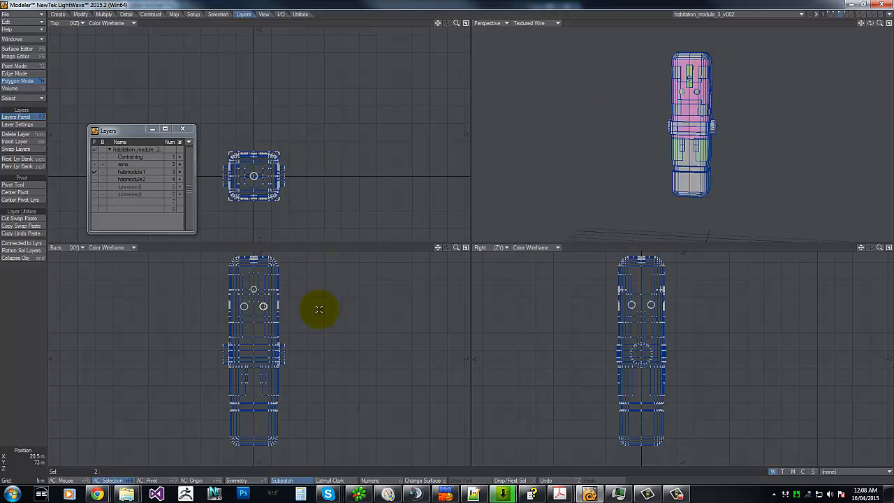
left_click(263, 305)
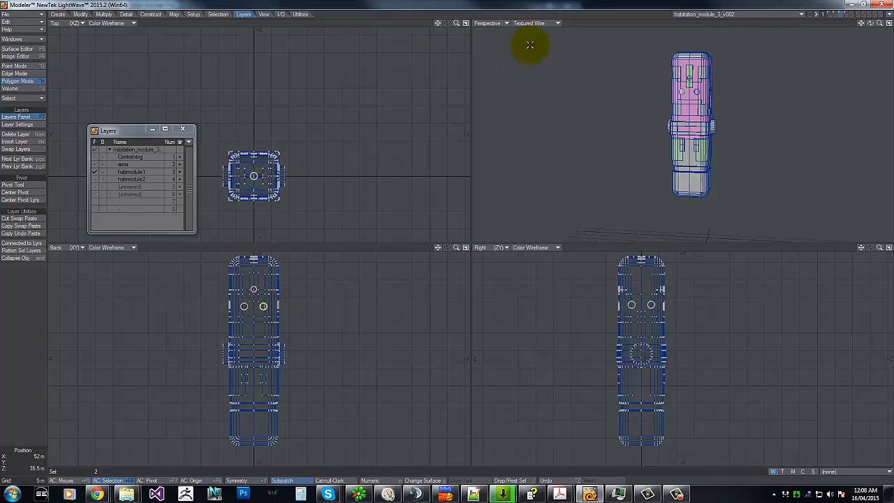
left_click(852, 15)
key("v")
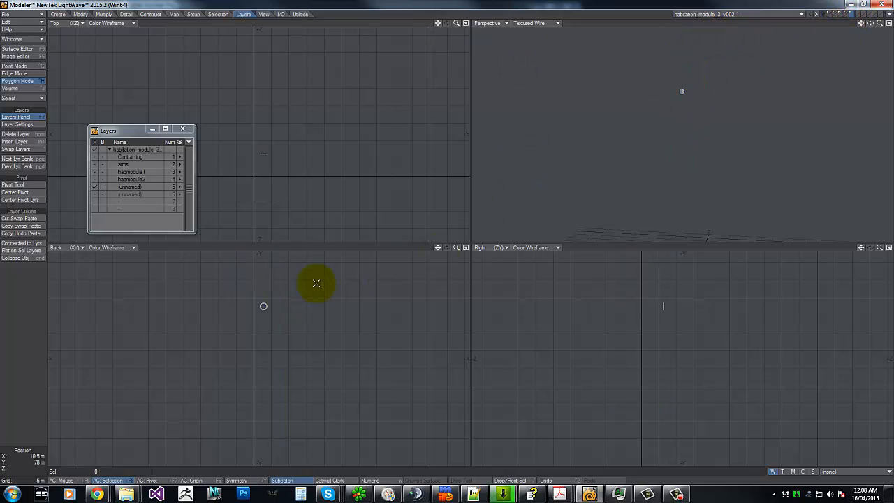
Move the pasted disc in the back view so that it is centred on the X and Y origin.
left_click_drag(440, 238, 433, 261)
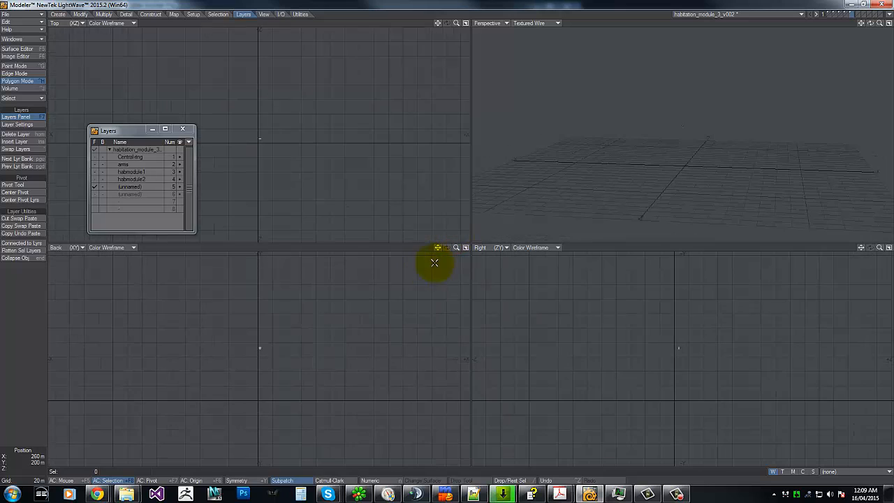
key("t")
left_click_drag(291, 363, 281, 379)
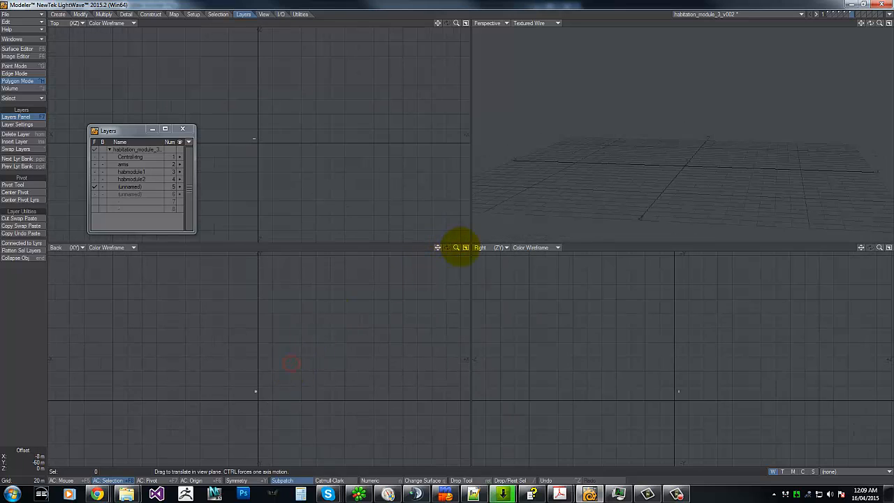
key("a")
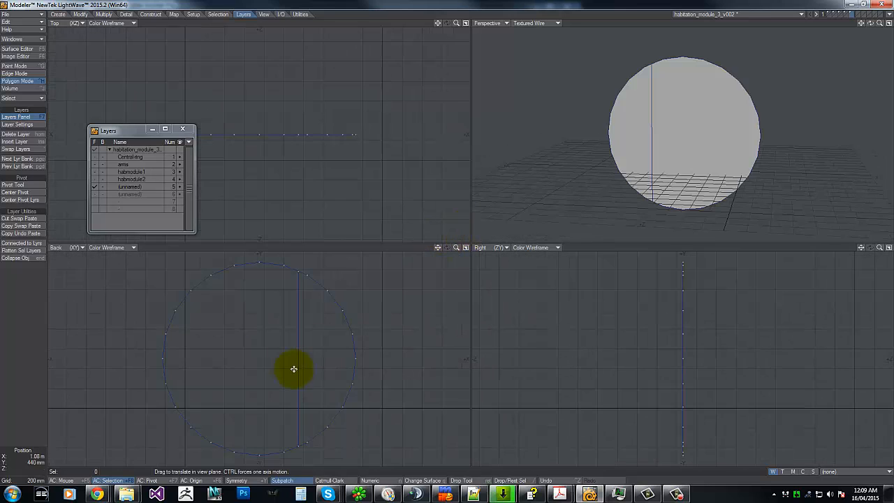
left_click_drag(277, 377, 445, 238)
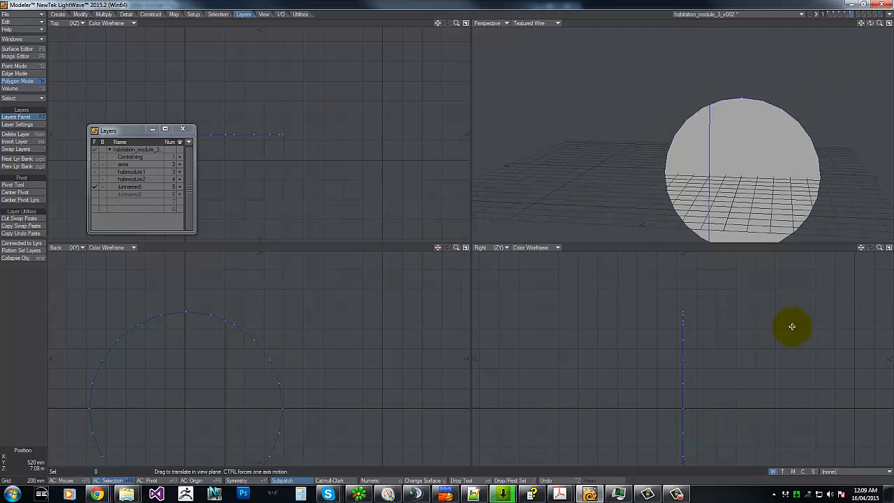
Move the pasted disc along Z in the right view until it lies on the origin plane.
key("a")
left_click_drag(880, 248, 449, 238)
key("t")
left_click_drag(713, 359, 448, 237)
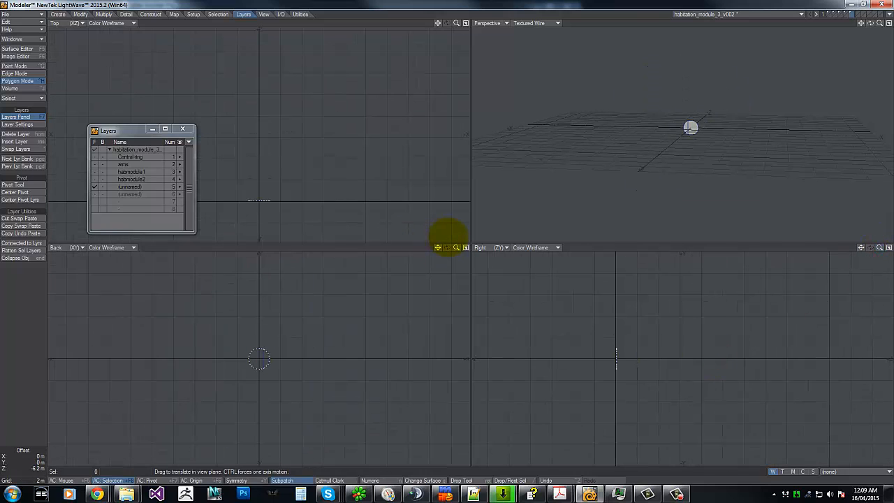
key("a")
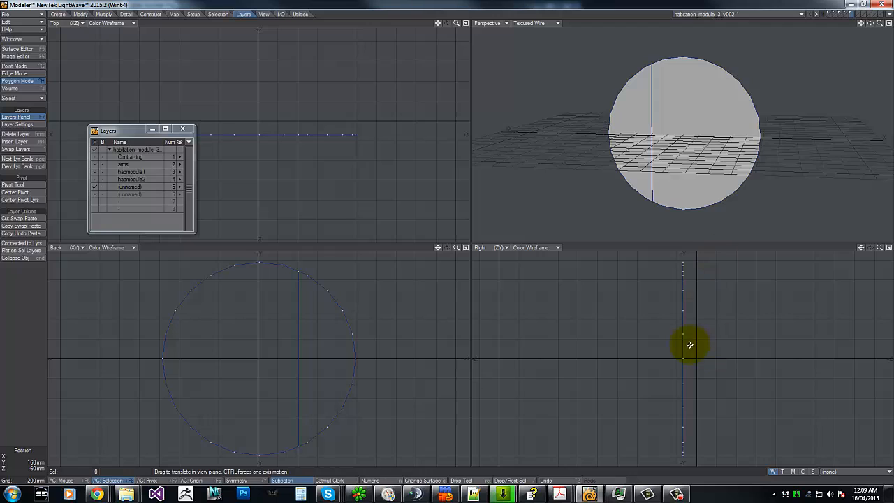
left_click_drag(691, 345, 448, 237)
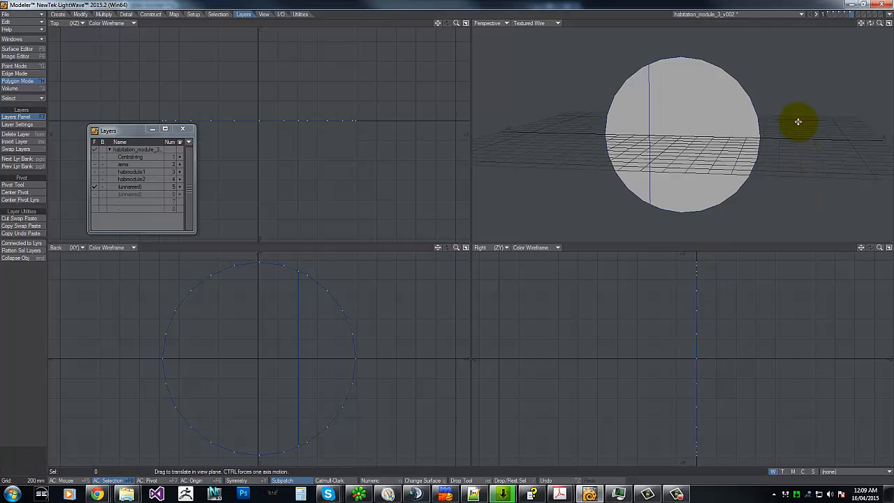
Draw a flat disc about 960 mm by 1 m in radius in the sixth layer, using the fifth layer as background reference.
left_click(857, 16)
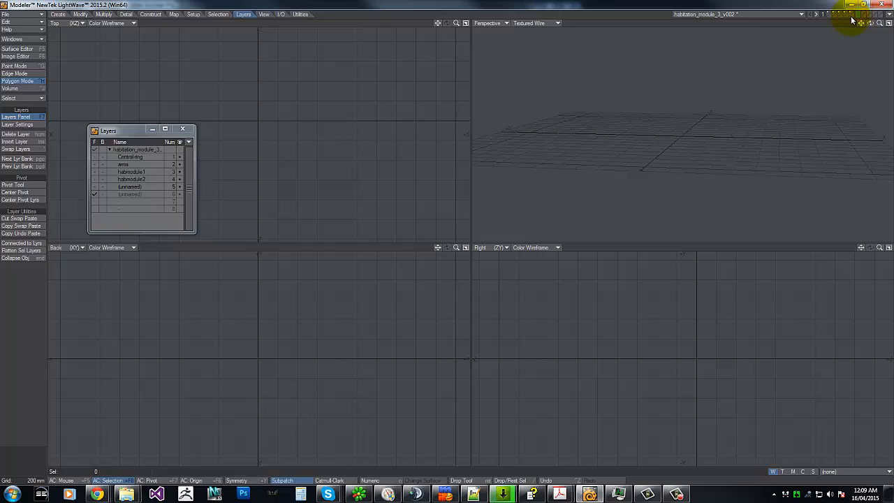
left_click(854, 17)
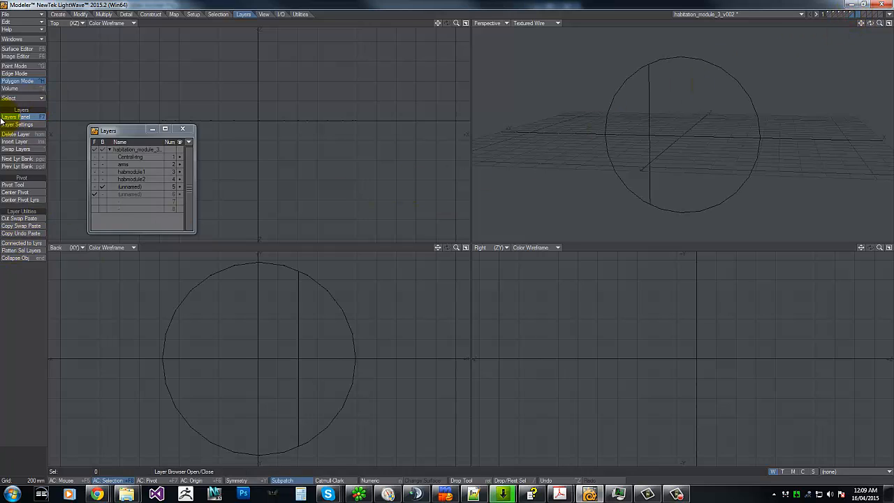
left_click(58, 14)
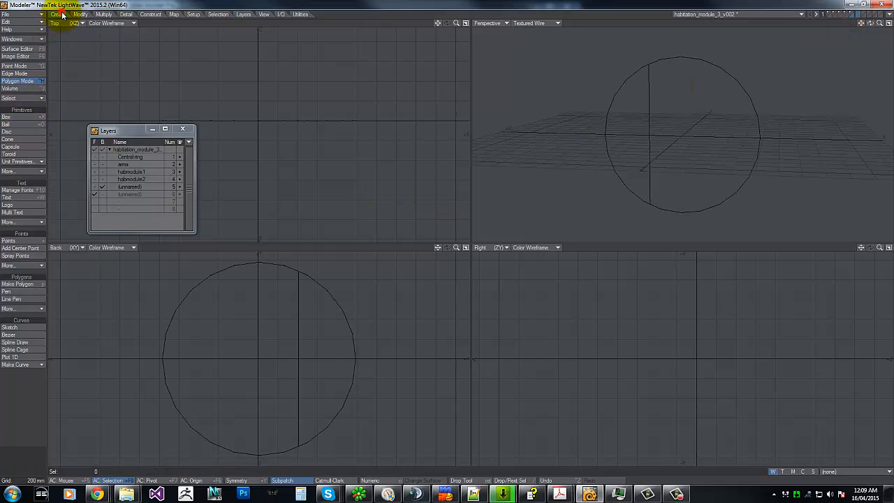
left_click(10, 140)
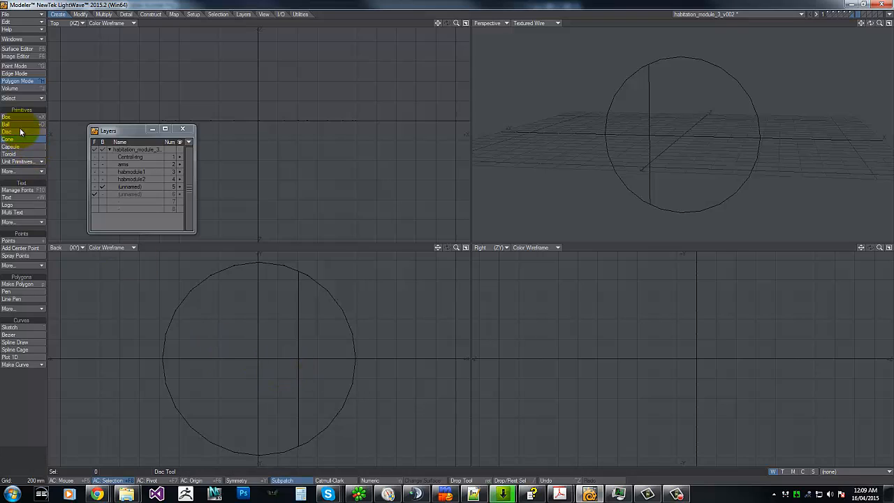
left_click(14, 132)
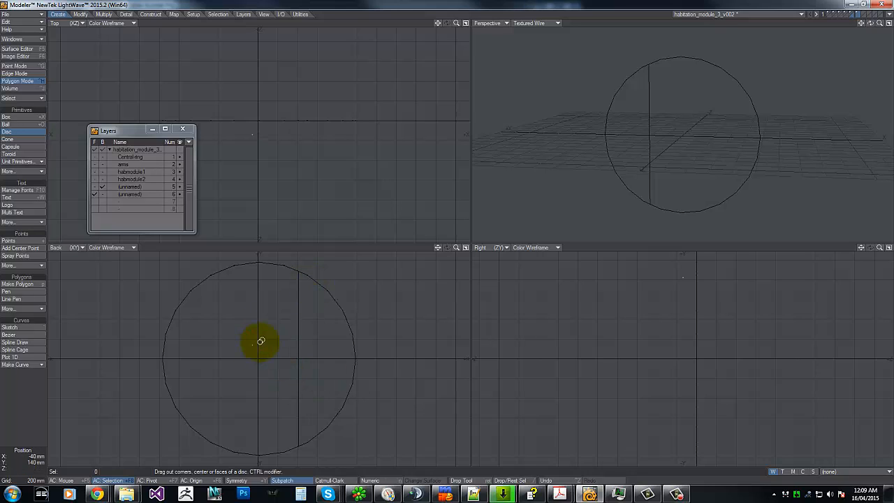
left_click_drag(258, 359, 353, 261)
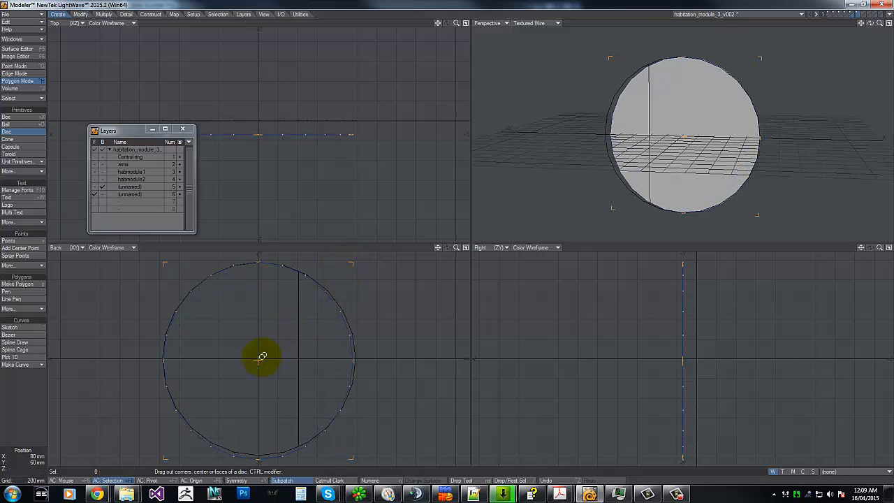
Set the new disc's X radius to 1 m and recentre it at X 20 mm, Y 0 m.
key("n")
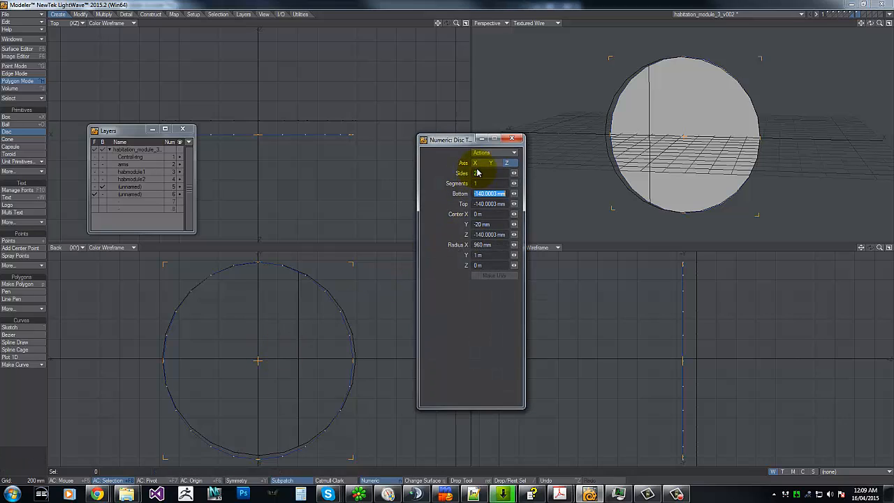
key("Tab")
key("Tab")
type("1")
key("Tab")
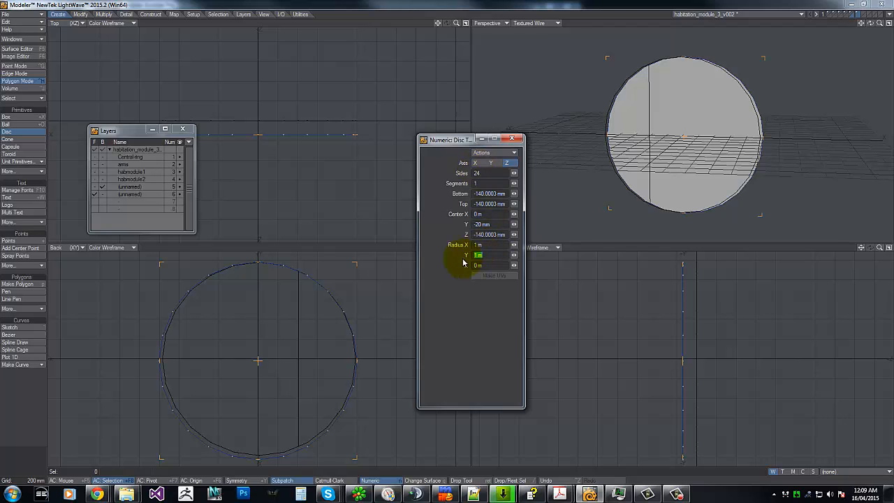
left_click_drag(260, 353, 259, 358)
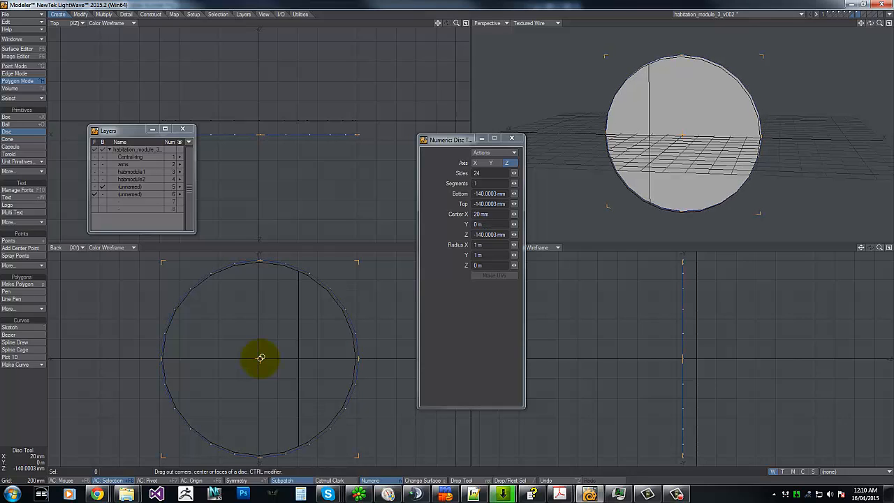
Set the disc's X and Y radii to 900 mm.
left_click(497, 245)
type("900mm")
key("Tab")
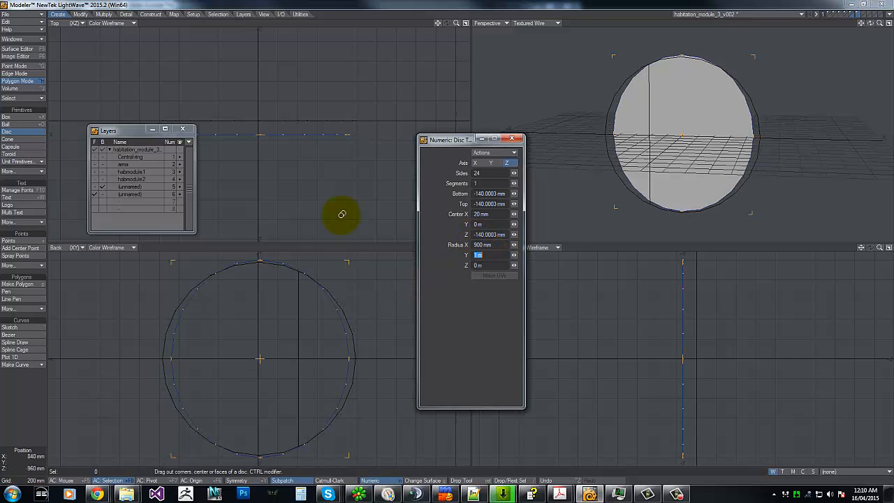
type("900mm")
key("Tab")
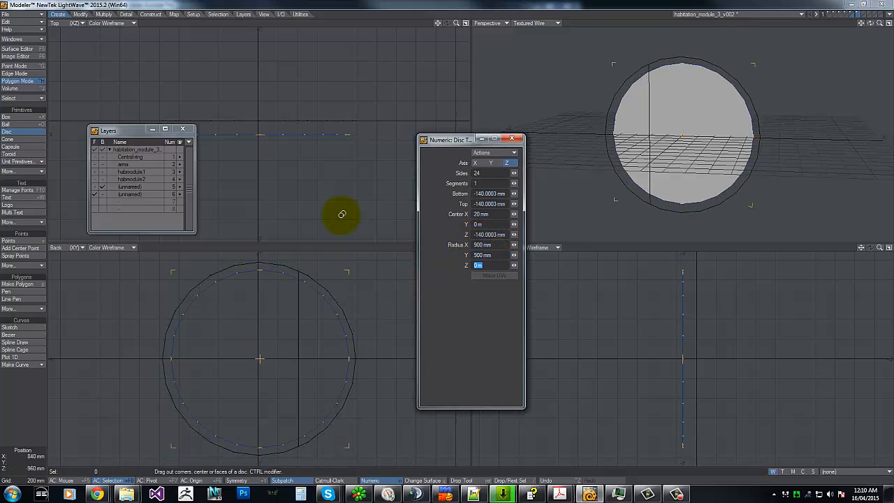
Set the disc's X and Y radii to 950 mm and its number of sides to 48.
left_click(497, 245)
type("950mm")
key("Tab")
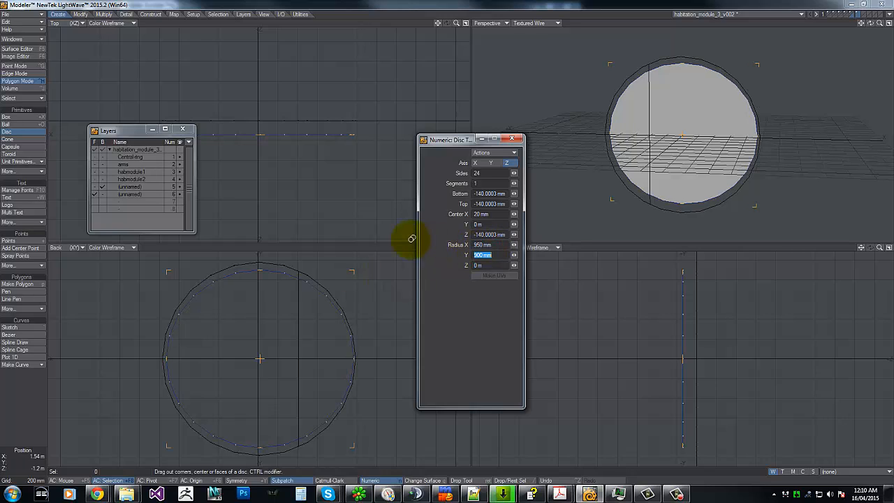
type("950 mm")
key("Tab")
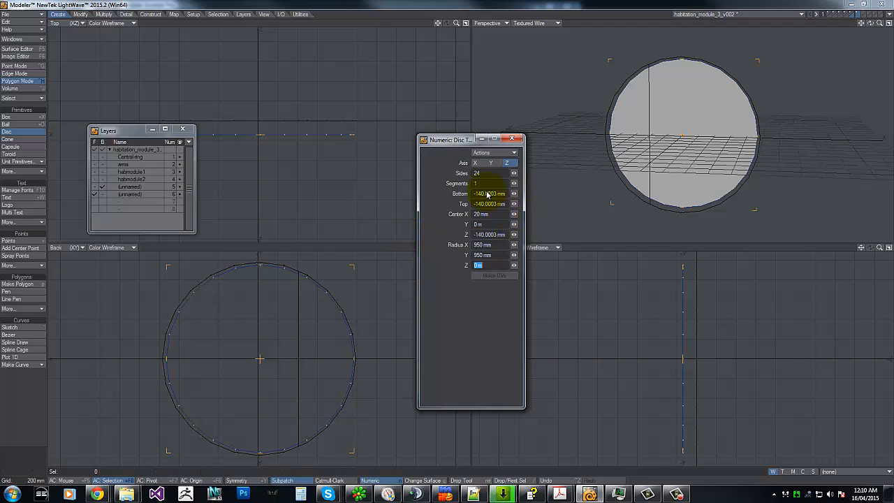
left_click(491, 171)
type("48")
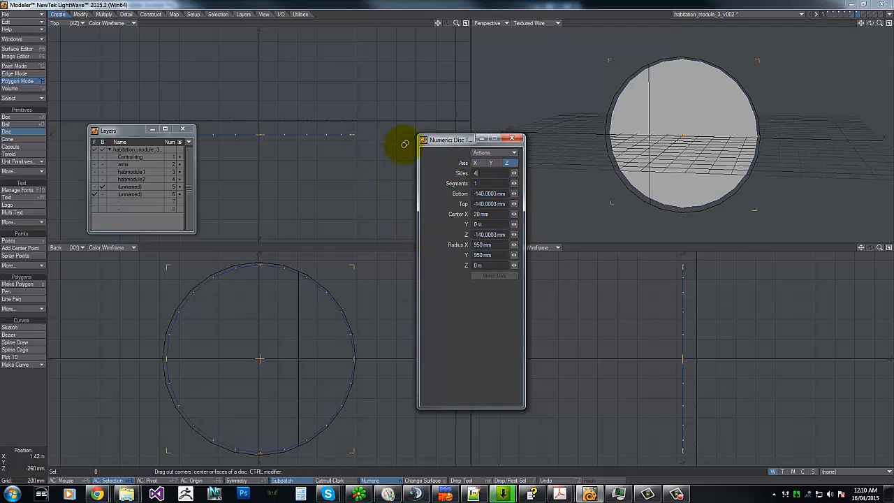
key("Tab")
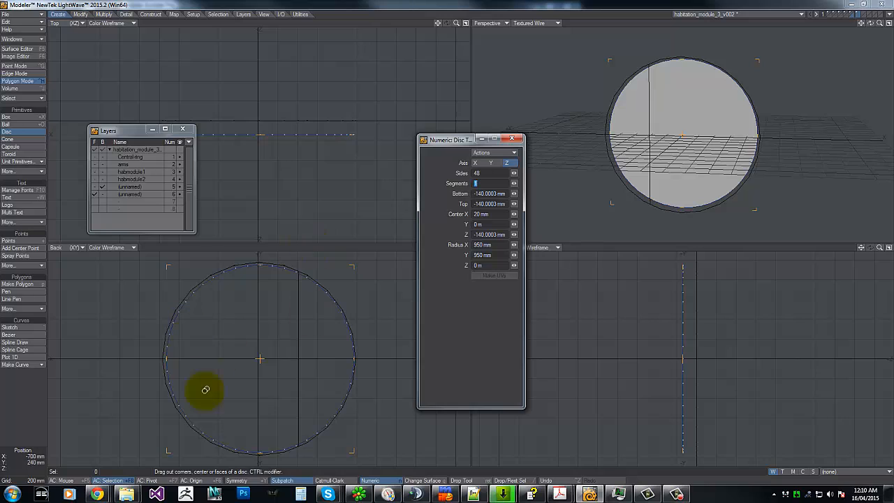
Give the disc a depth along Z from 0 m to 420 mm and close its numeric settings.
mouse_move(691, 359)
left_mouse_down()
mouse_move(723, 351)
mouse_move(710, 355)
mouse_move(737, 358)
mouse_move(698, 354)
left_mouse_up()
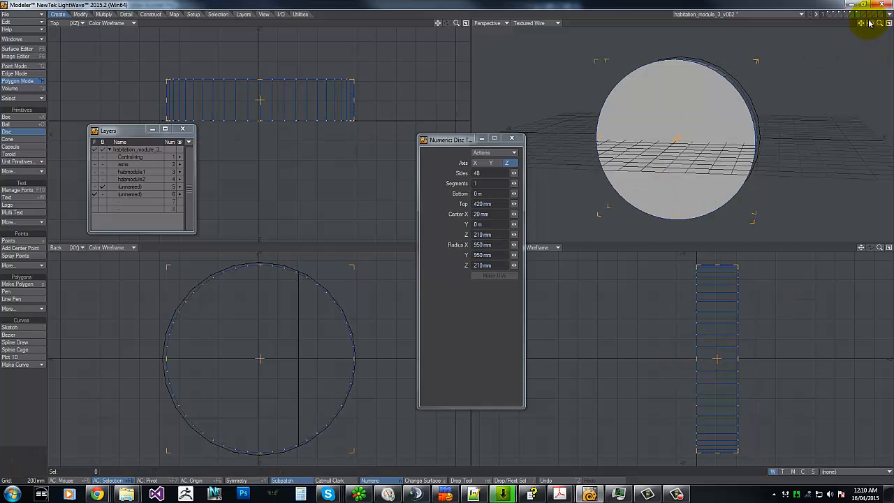
left_click_drag(870, 22, 448, 239)
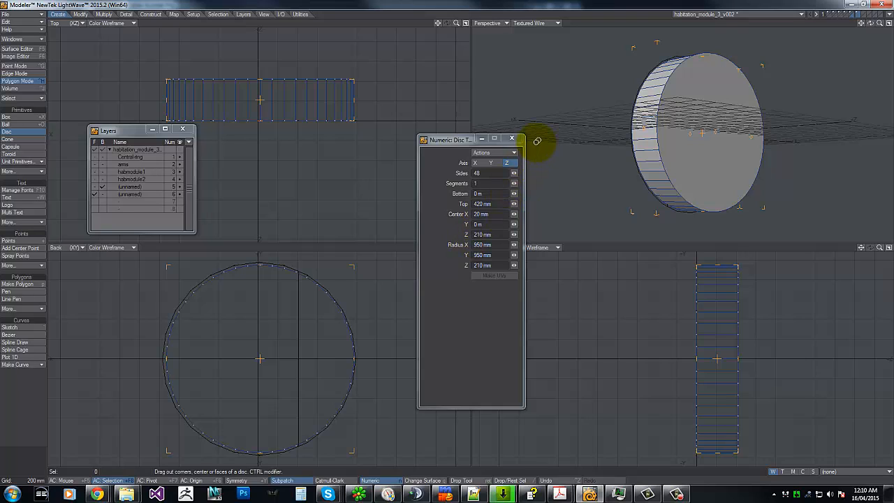
left_click(512, 138)
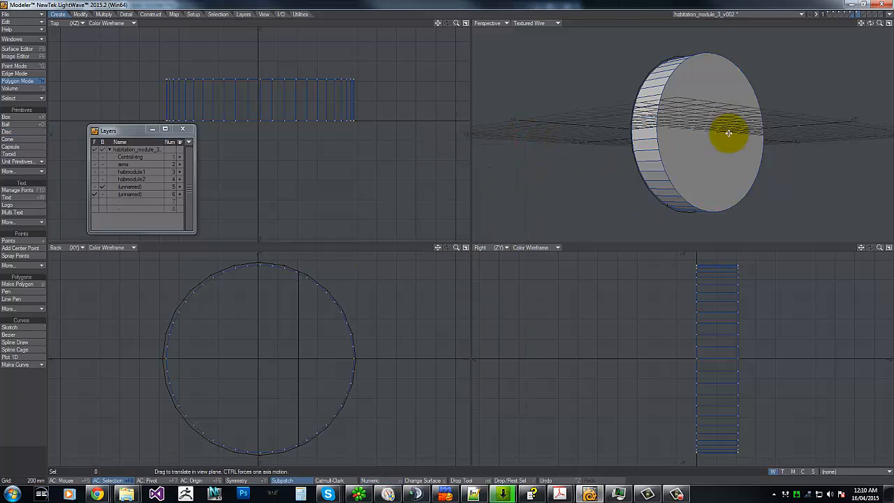
Smooth shift the disc's front face, scale it down and move it forward along Z to form a tapered section.
left_click_drag(870, 23, 443, 235)
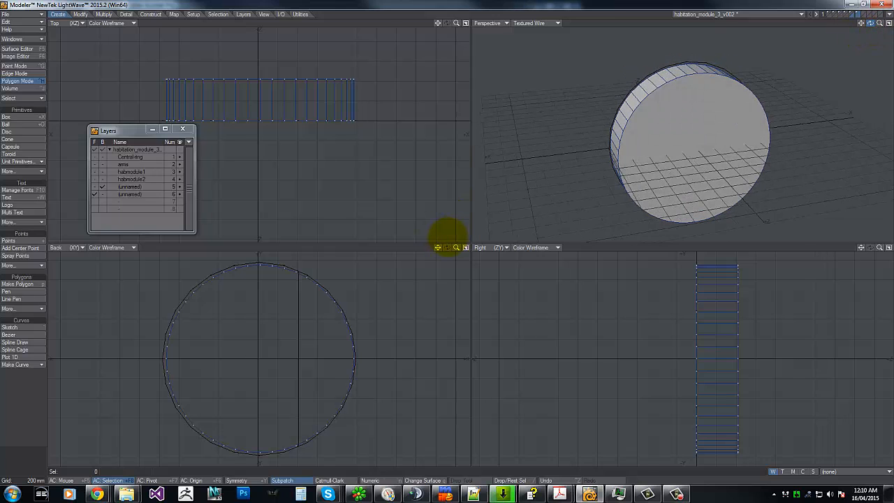
left_click(688, 147)
key("shift+h")
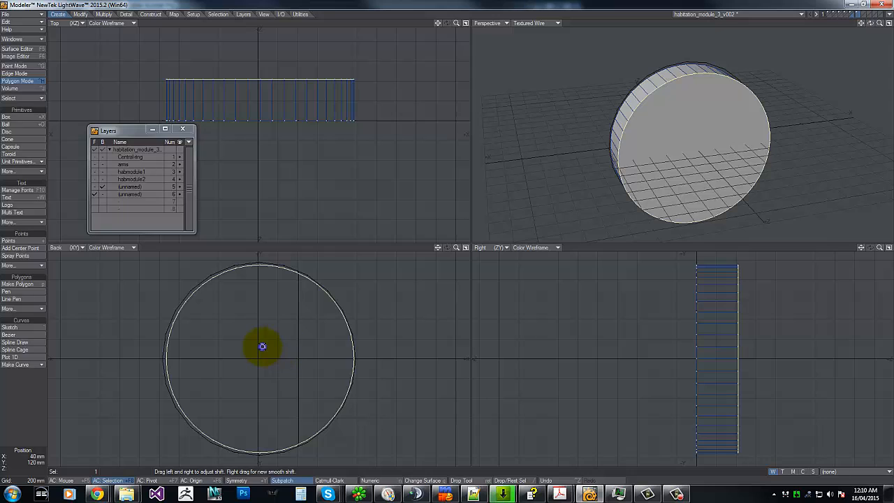
left_click(273, 360)
left_click_drag(447, 238, 445, 237)
key("t")
left_click_drag(749, 370, 447, 237)
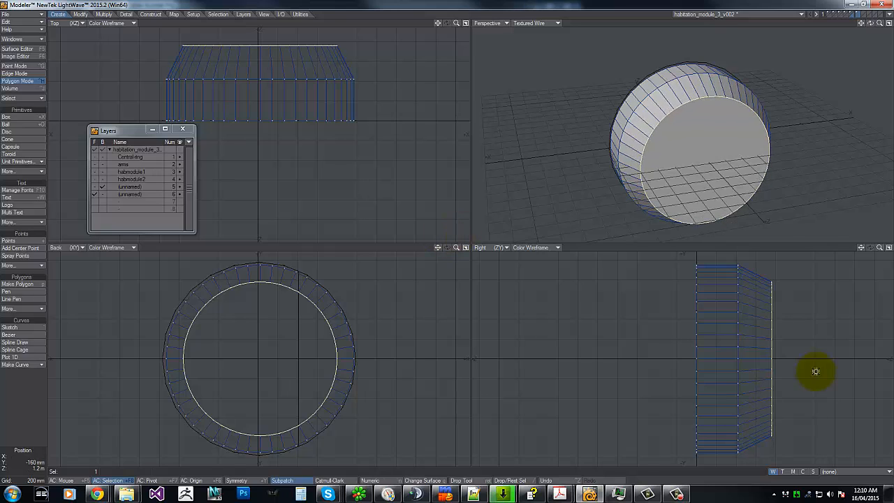
Smooth shift the front face of the tapered section again and inset it in place at 92% scale.
key("shift+f")
key("t")
left_click_drag(788, 354, 448, 237)
key("ctrl+z")
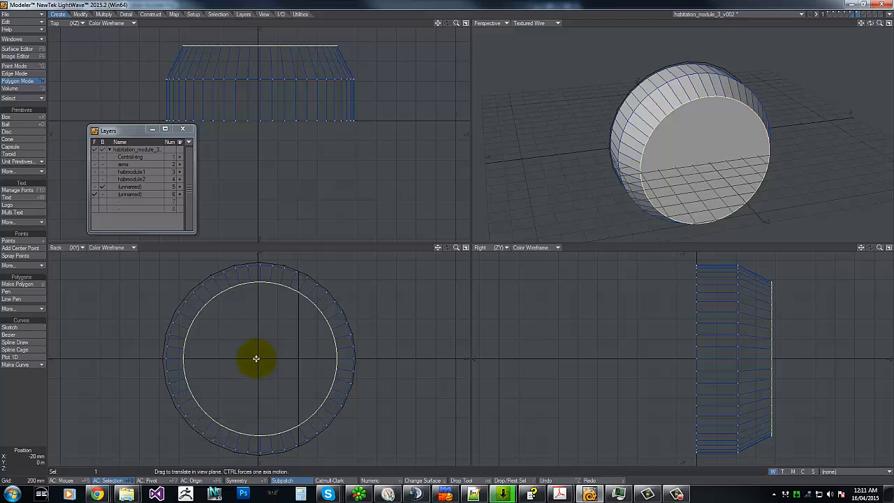
key("shift+h")
left_click_drag(443, 238, 447, 237)
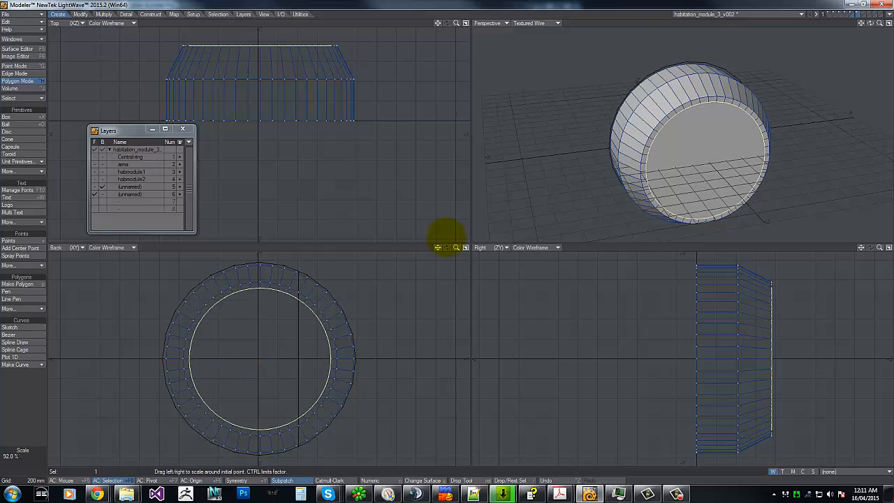
Smooth shift the inset front face and move it slightly forward along Z to form a short raised rim.
key("shift+f")
left_click(780, 350)
key("t")
left_click_drag(777, 352, 447, 237)
left_click_drag(773, 356, 447, 238)
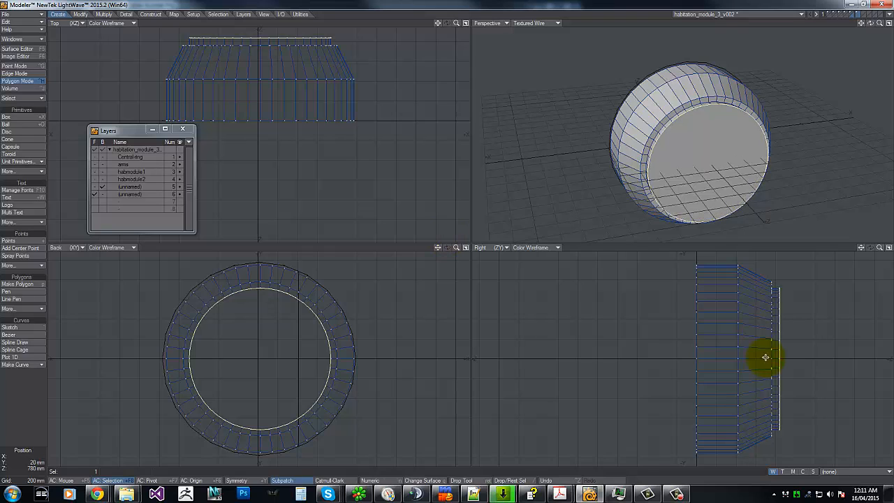
Scale the raised rim's front face to 97% and extend it 40 mm forward along Z as a narrower lip.
key("shift+h")
left_click_drag(261, 355, 255, 355)
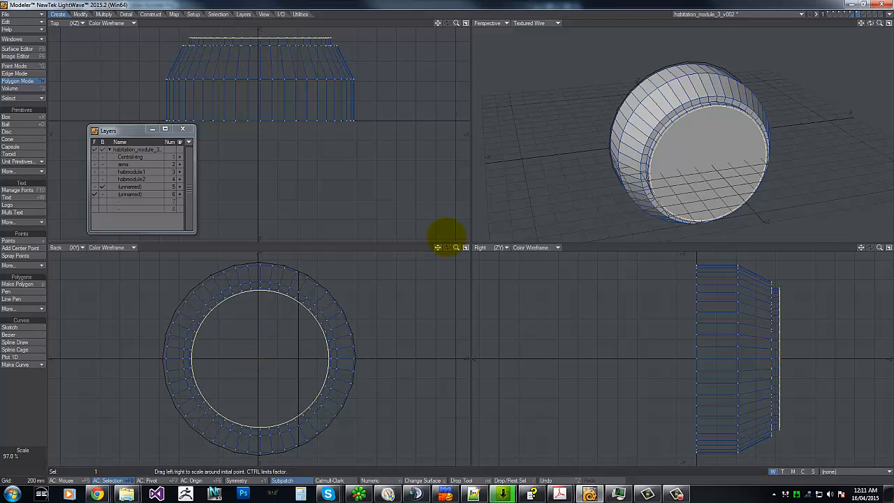
key("t")
left_click_drag(794, 356, 447, 233)
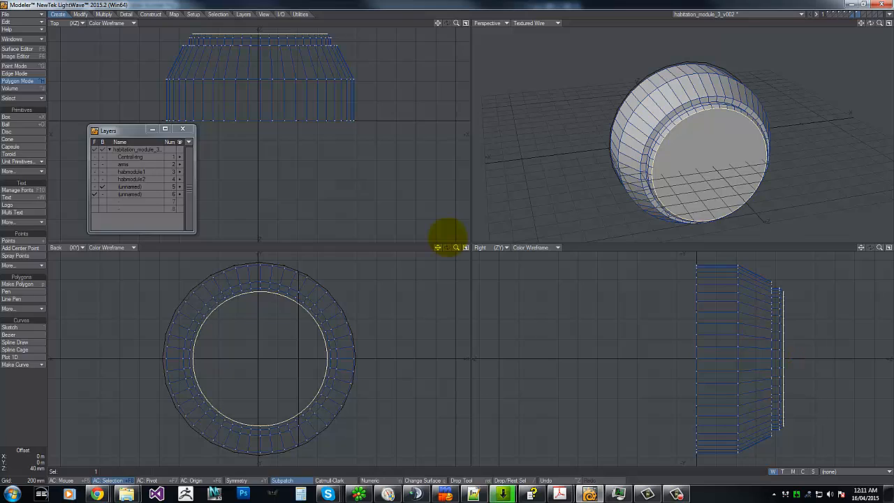
Inset the lip's front face, then smooth shift it back along Z and narrow it slightly to form a shallow recess.
key("shift+h")
left_click_drag(270, 361, 445, 236)
key("f")
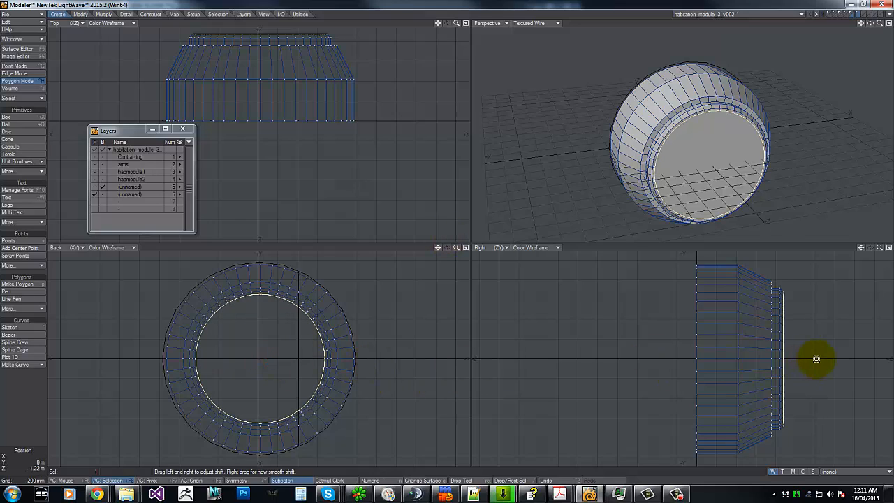
mouse_move(810, 360)
left_mouse_down()
mouse_move(442, 238)
mouse_move(438, 247)
mouse_move(446, 238)
left_mouse_up()
key("shift+h")
left_click_drag(267, 350, 447, 234)
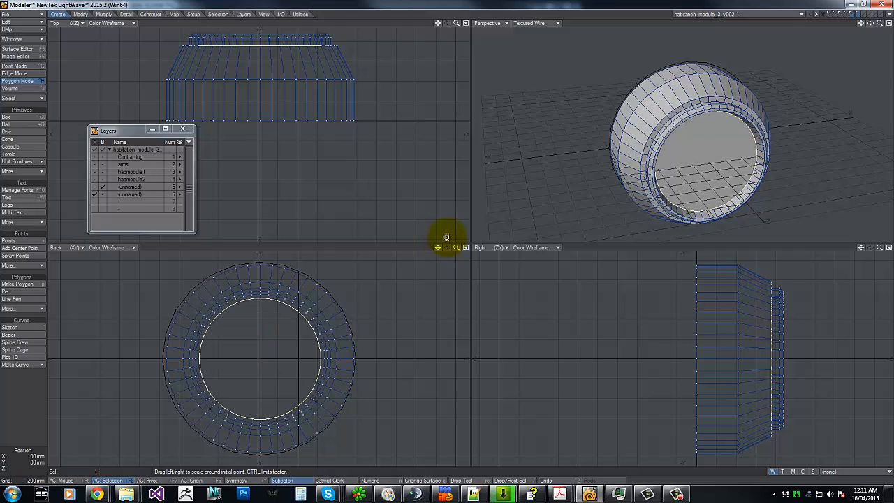
Smooth shift the recess floor and move it back along Z to the level where the outer taper begins.
key("shift+f")
left_click(748, 352)
key("t")
left_click_drag(764, 353, 445, 235)
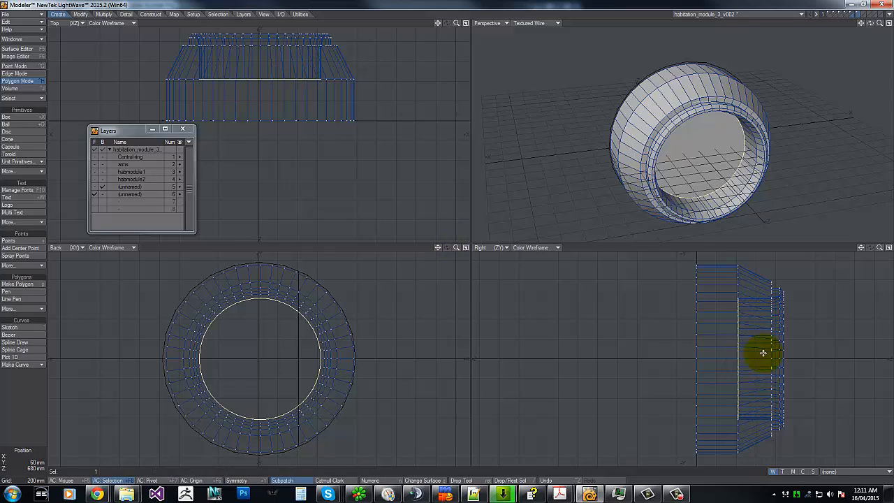
Scale the recess floor up so the cavity widens toward the back while staying inside the outer shell.
key("shift+h")
left_click_drag(295, 359, 445, 235)
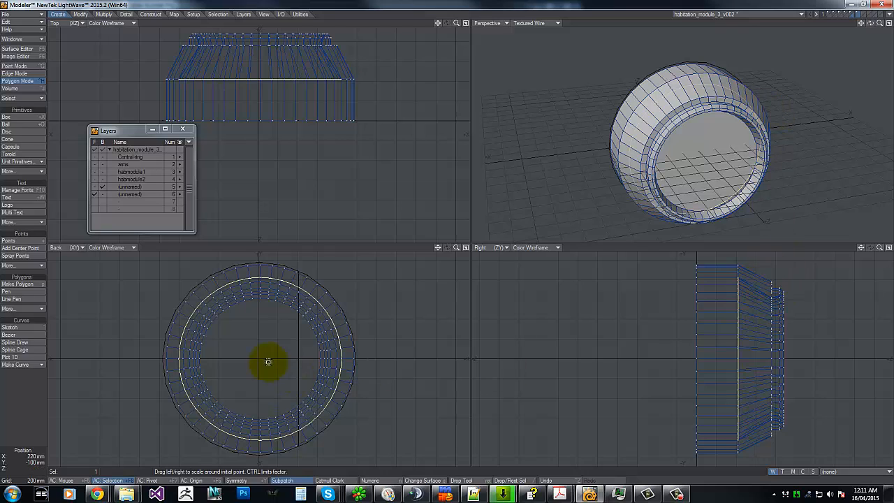
left_click_drag(259, 361, 447, 235)
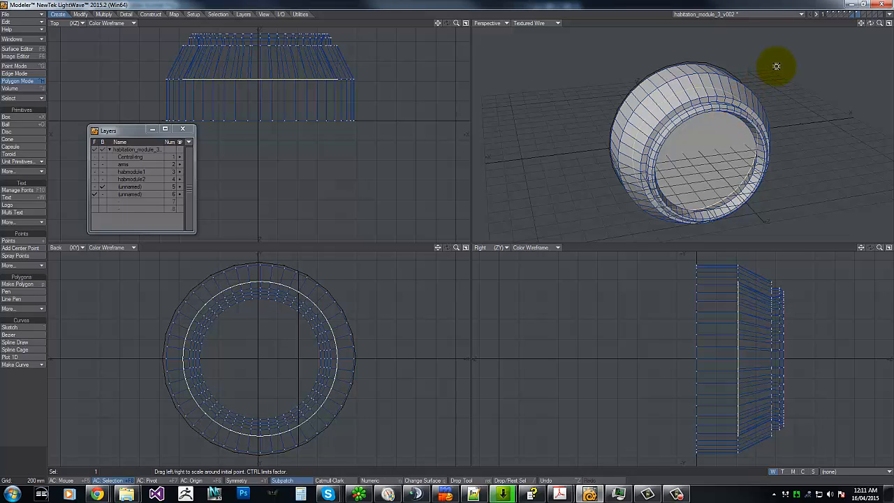
left_click_drag(263, 341, 446, 236)
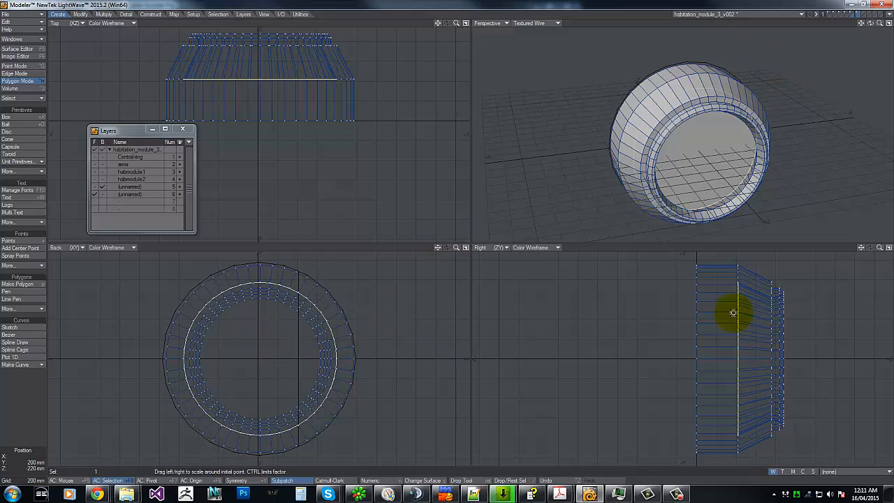
key("f")
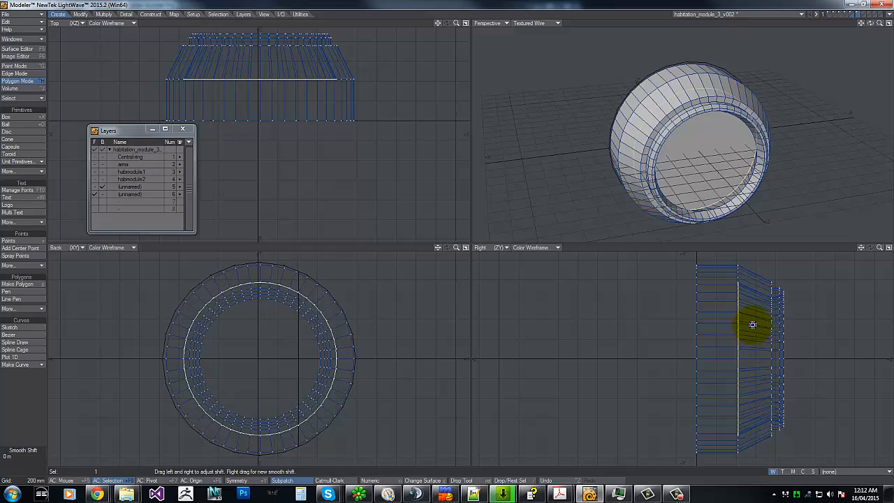
left_click_drag(752, 324, 446, 235)
key("u")
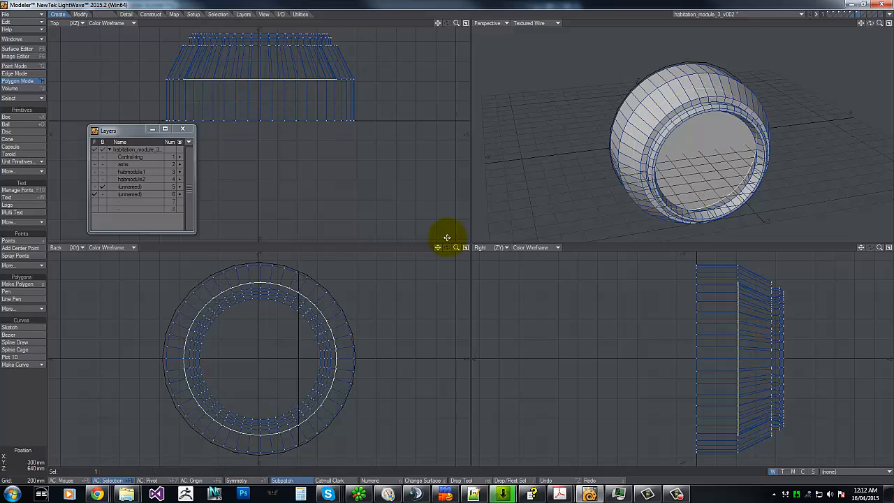
Move the cavity floor slightly forward along Z, trim it to 99%, and inset it at 92% scale.
left_click_drag(447, 236, 447, 235)
key("shift+h")
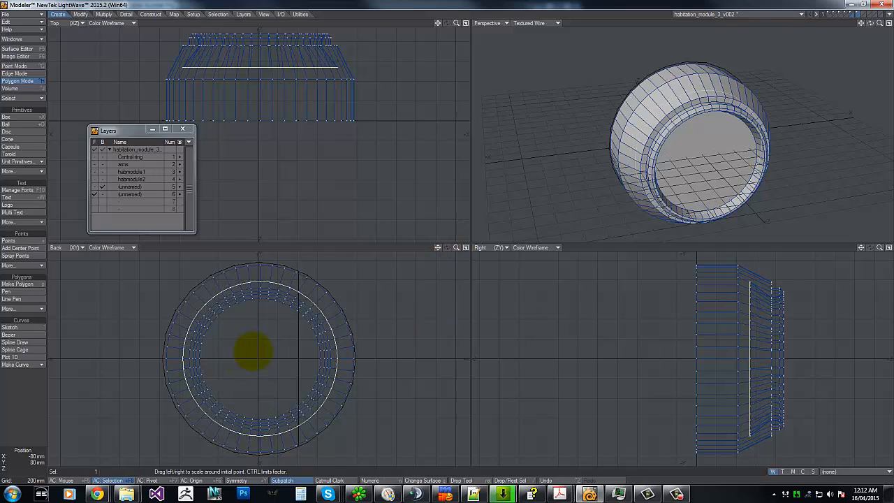
left_click_drag(253, 351, 249, 351)
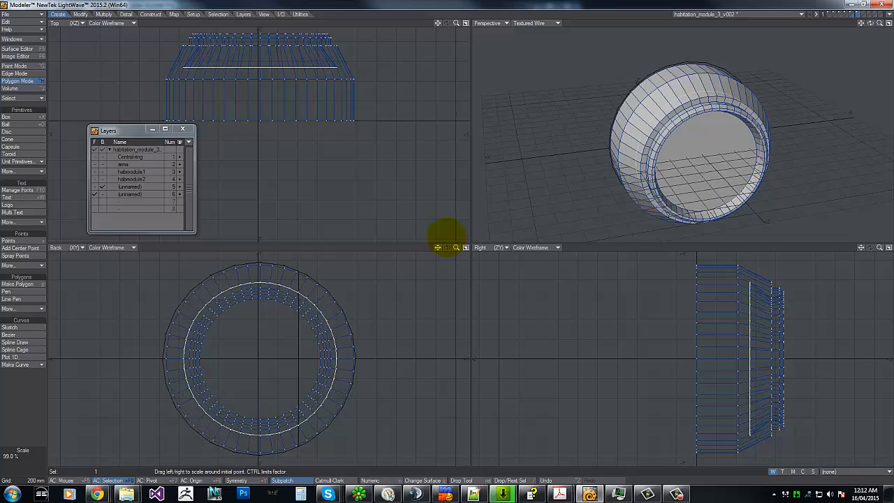
left_click_drag(446, 235, 446, 235)
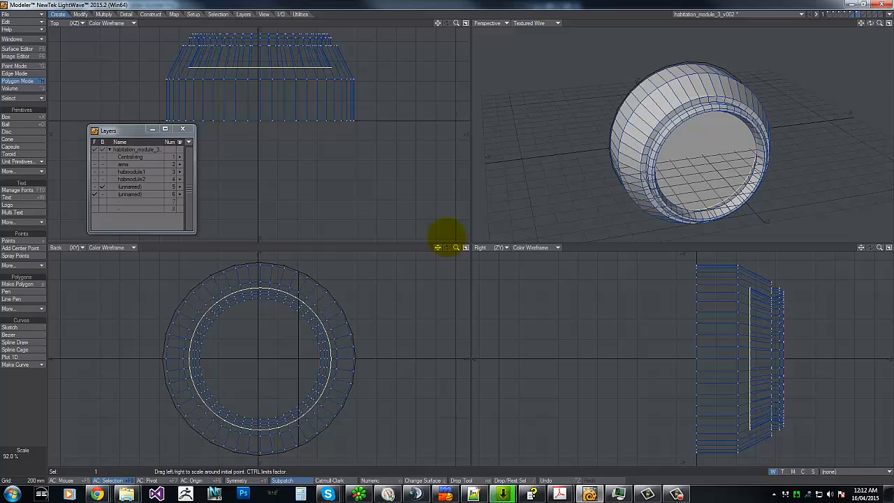
Smooth shift the cavity floor back along Z twice, tapering the second section inward to just short of the disc's back plane.
key("f")
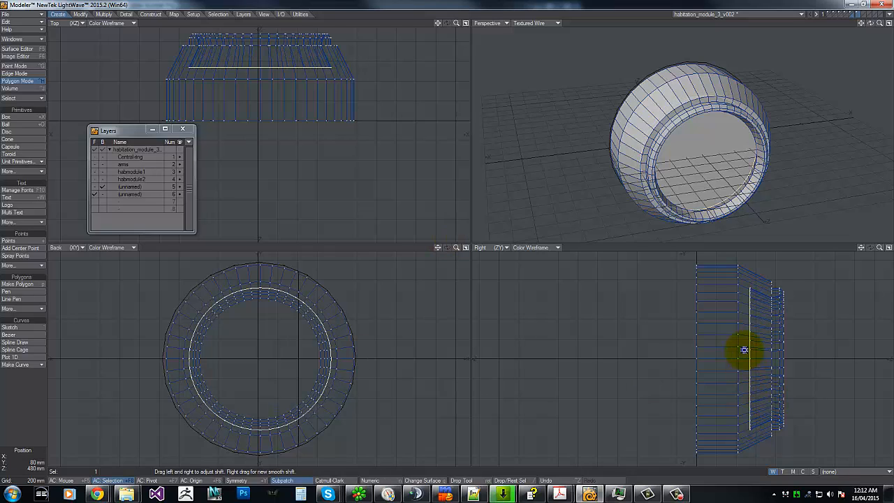
left_click_drag(754, 353, 737, 353)
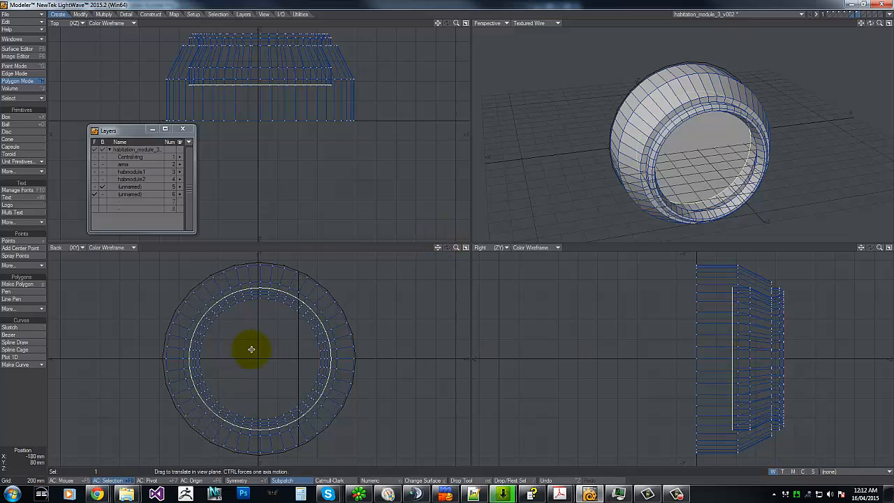
key("f")
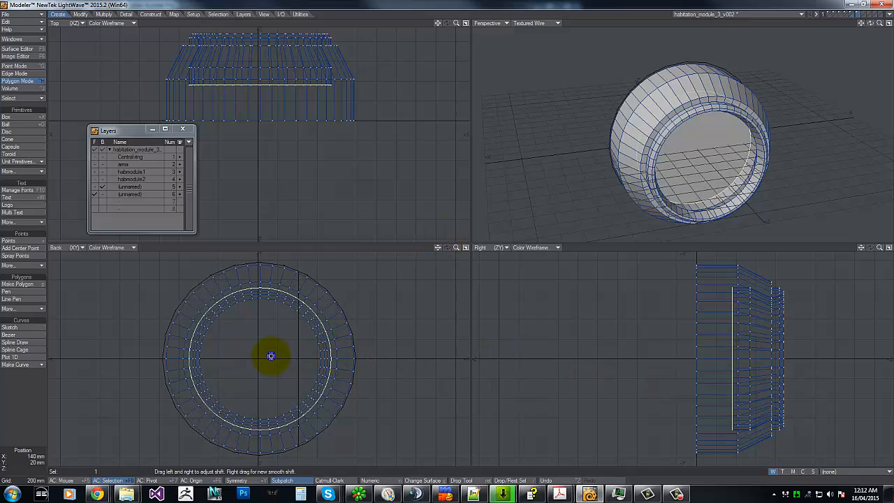
right_click(271, 356)
key("shift+h")
left_click_drag(271, 356, 252, 356)
key("t")
left_click_drag(762, 370, 734, 370)
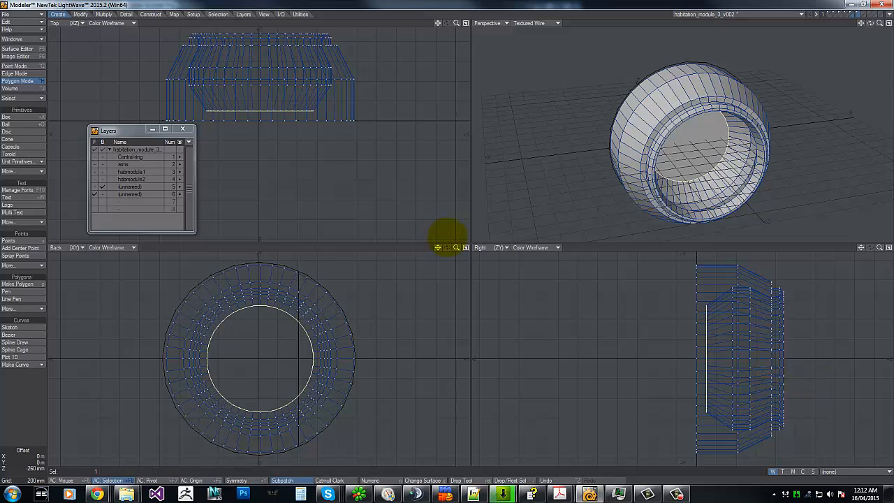
left_click_drag(447, 237, 447, 234)
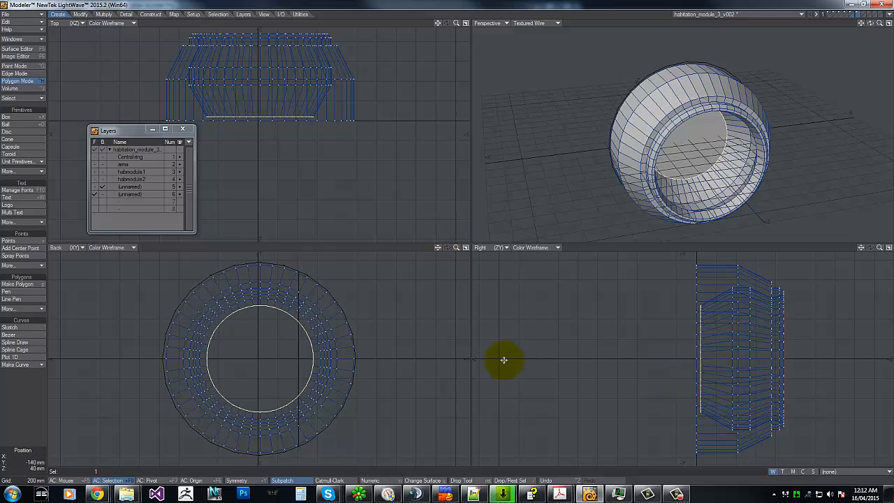
Smooth shift the deepest cavity floor in place and inset it at 77% scale.
key("shift+f")
left_click(241, 364)
key("shift+h")
left_click_drag(258, 363, 446, 238)
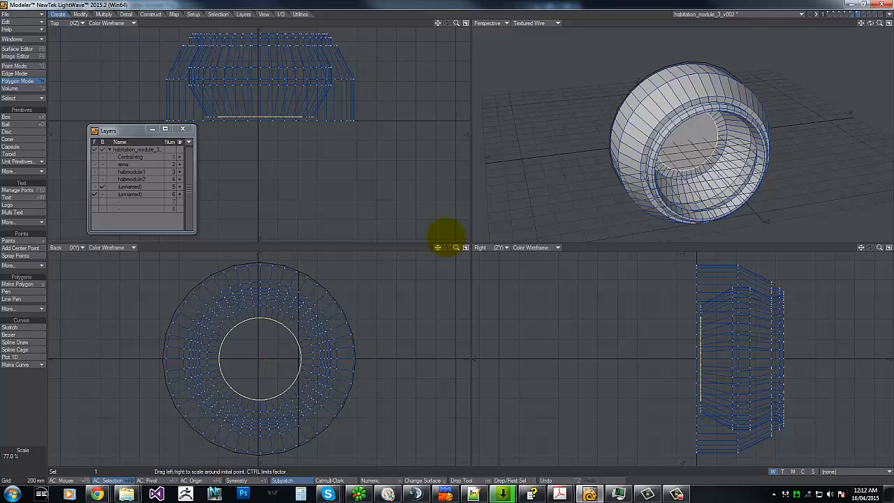
Smooth shift the inset floor face forward along Z in two short stages, scaling it down between them to form a bevelled boss.
key("shift+f")
left_click_drag(698, 367, 447, 236)
key("shift+h")
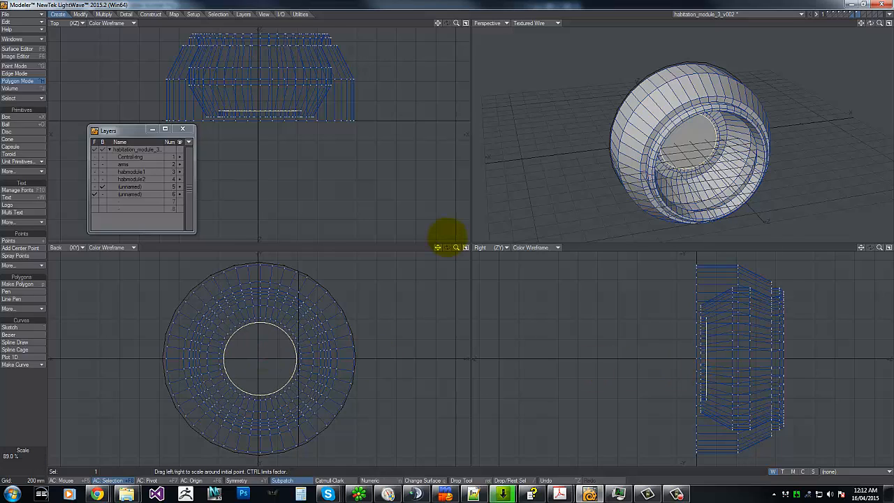
key("shift+f")
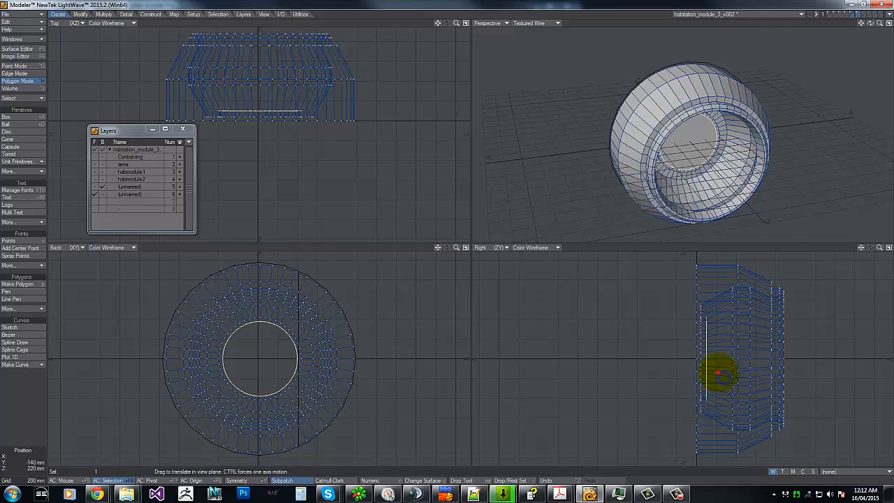
left_click_drag(719, 376, 448, 236)
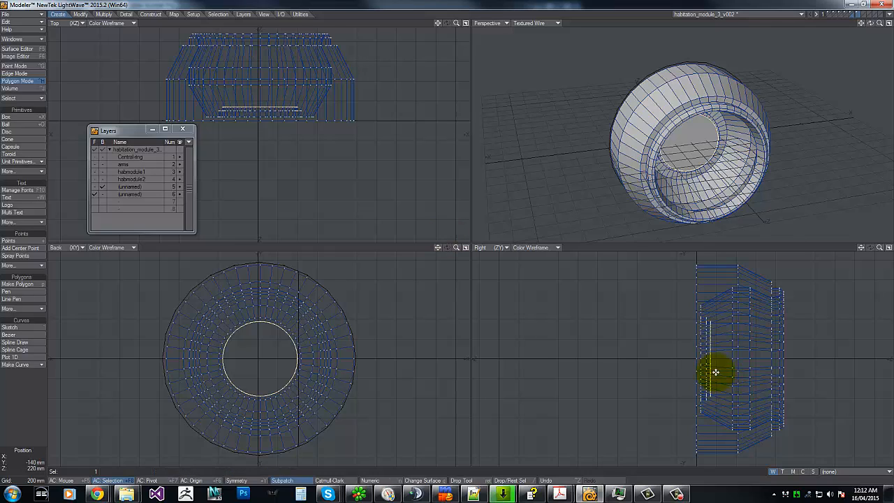
Inset the boss's front face, then smooth shift it and move it back along Z to hollow the boss.
key("shift+h")
left_click_drag(258, 355, 443, 239)
key("f")
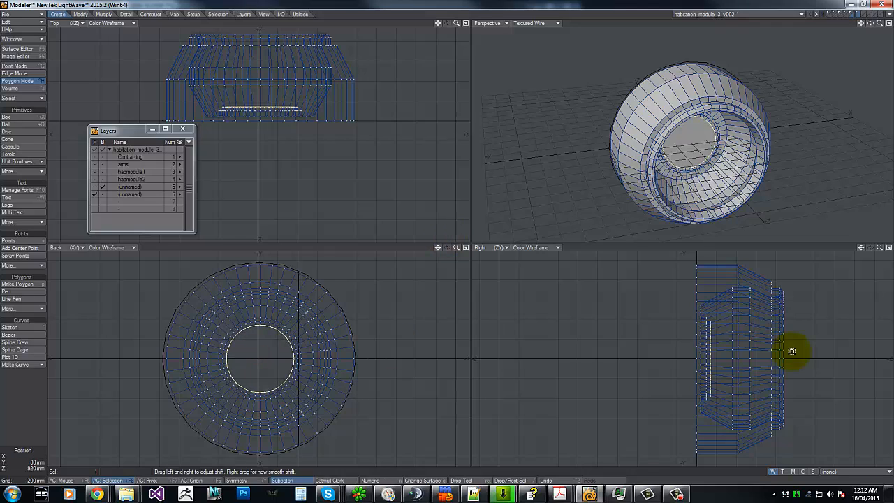
left_click_drag(706, 352, 445, 237)
key("t")
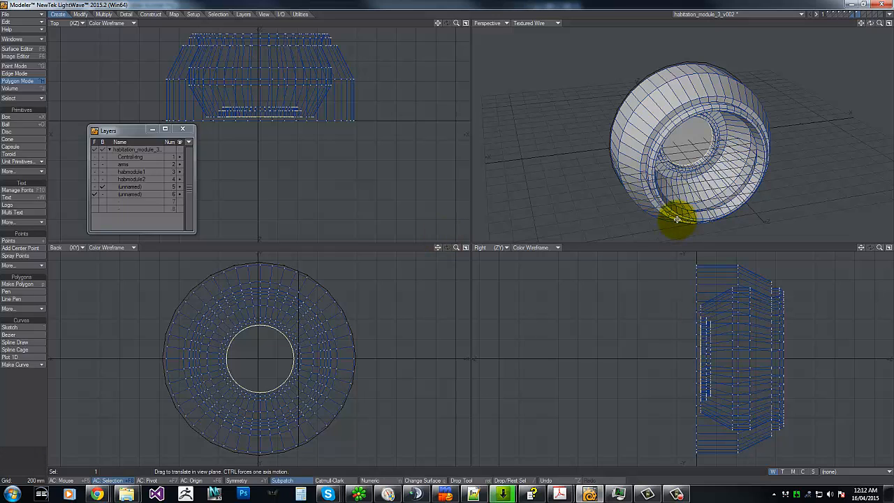
Deselect the central face and, in edge selection, pick an edge on the outer ring where the shell's taper begins.
left_click_drag(870, 25, 840, 28)
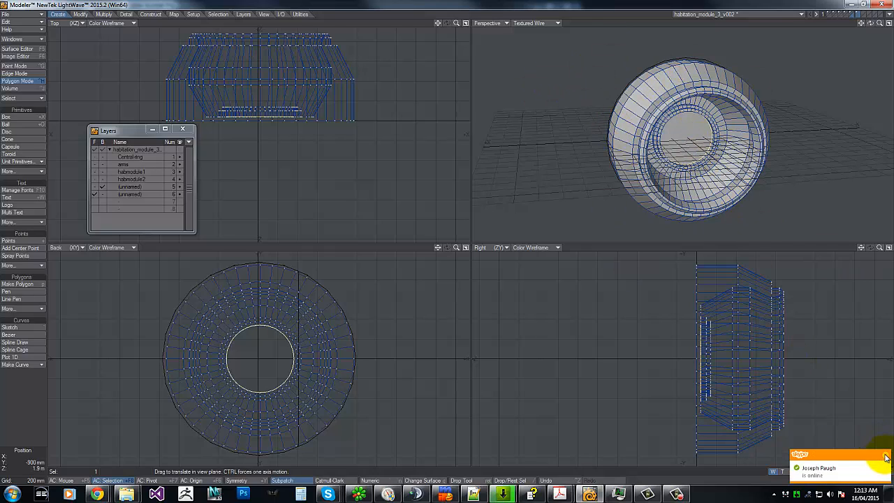
left_click(885, 457)
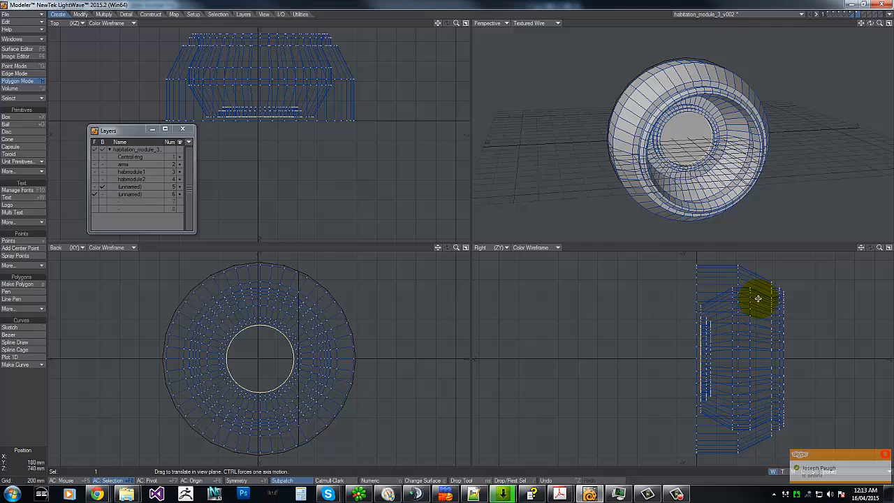
left_click(693, 130)
left_click_drag(869, 25, 319, 60)
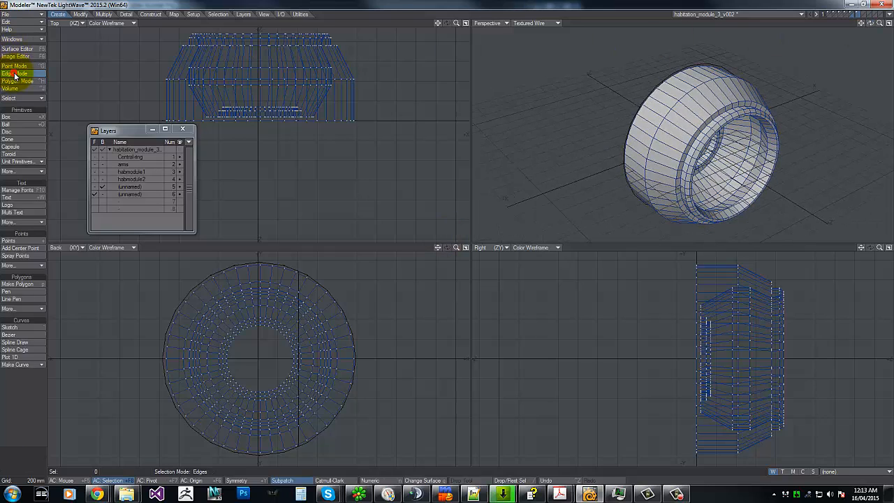
left_click(659, 110)
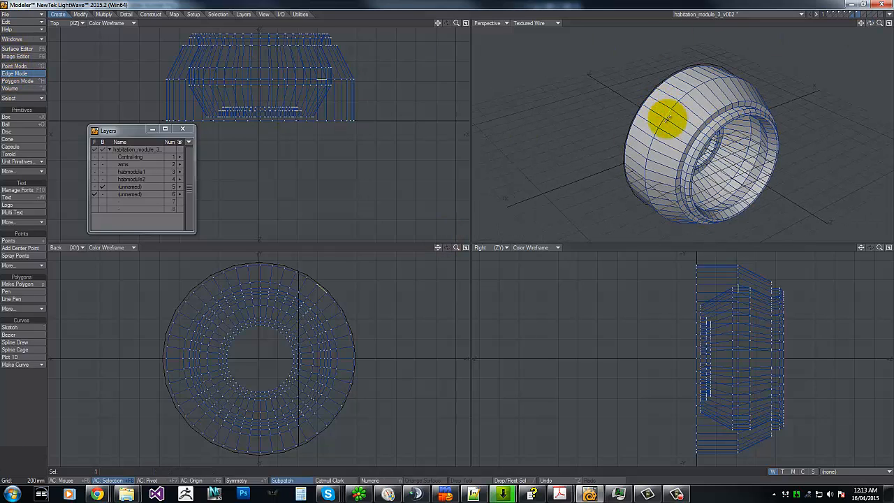
double_click(668, 119)
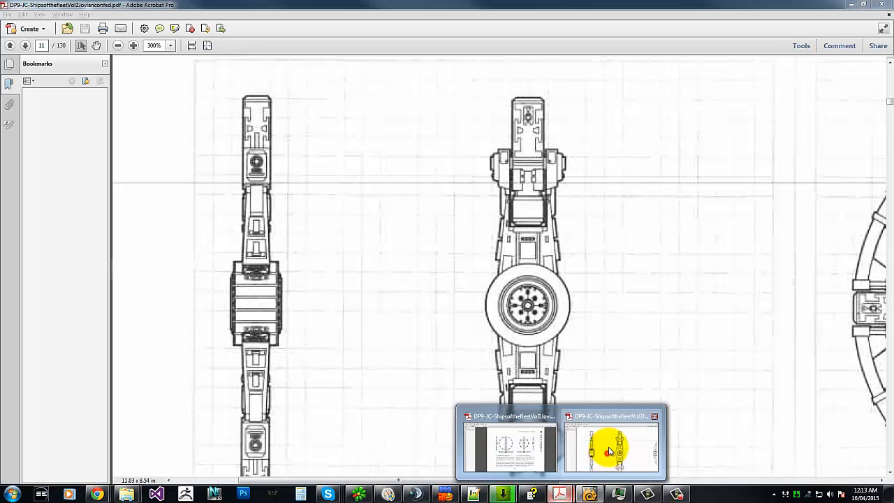
Switch to the ship reference PDF in Acrobat and examine the Corsair-class frigate JSS Edward England drawing on page 29.
left_click(606, 453)
scroll(755, 142, "down", 1)
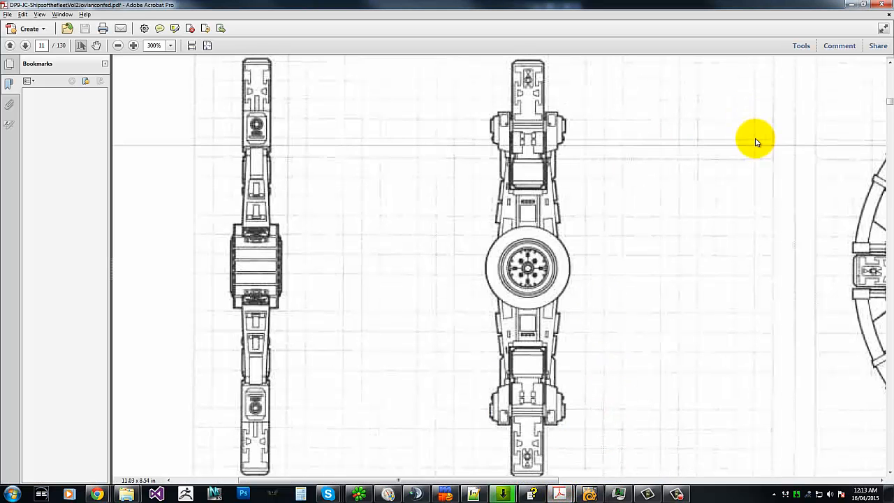
scroll(755, 142, "down", 1)
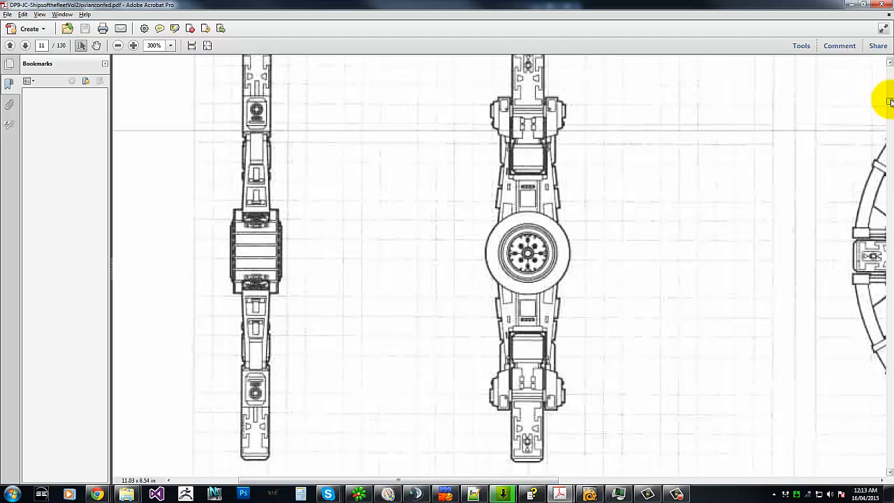
left_click_drag(889, 102, 889, 158)
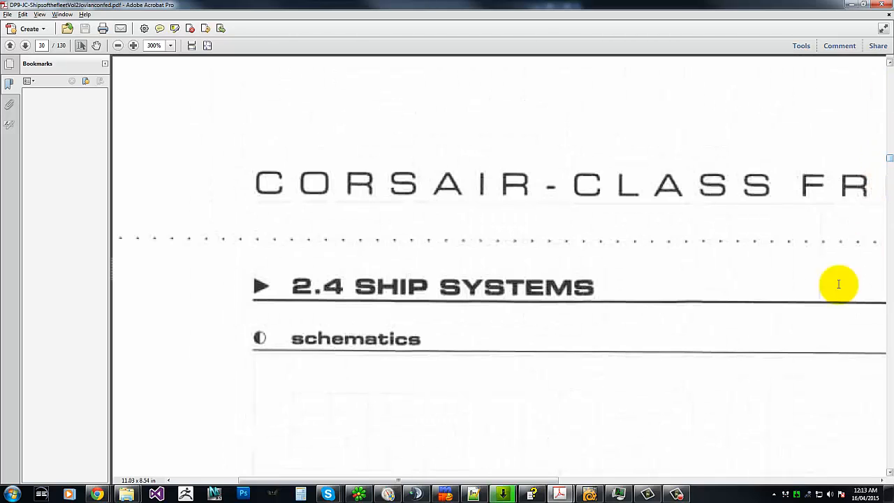
scroll(642, 253, "up", 4)
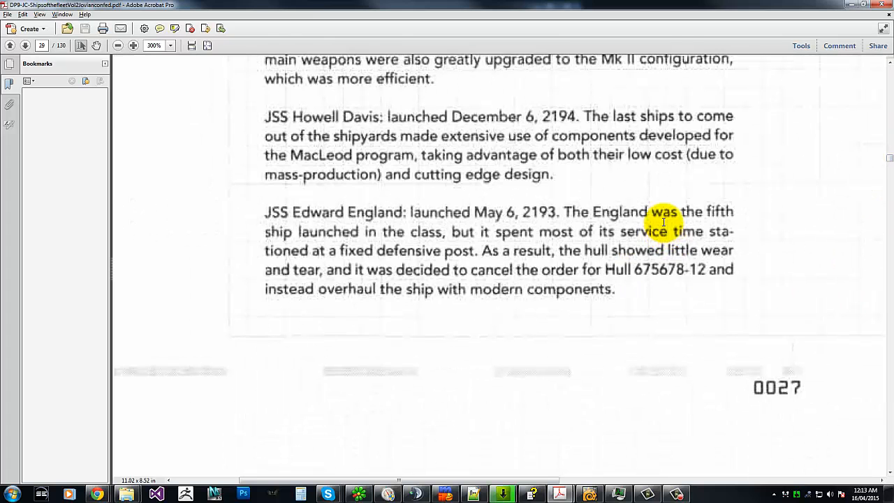
scroll(663, 222, "down", 5, "ctrl")
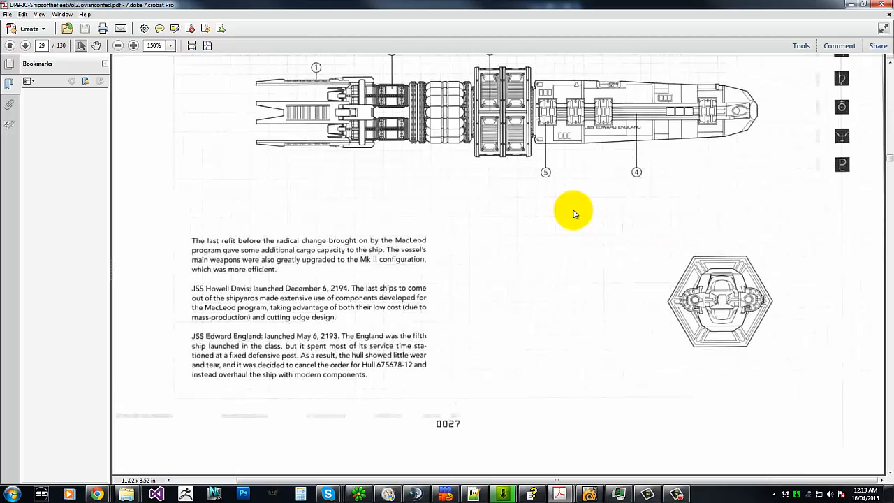
scroll(574, 213, "up", 1)
scroll(557, 124, "up", 6)
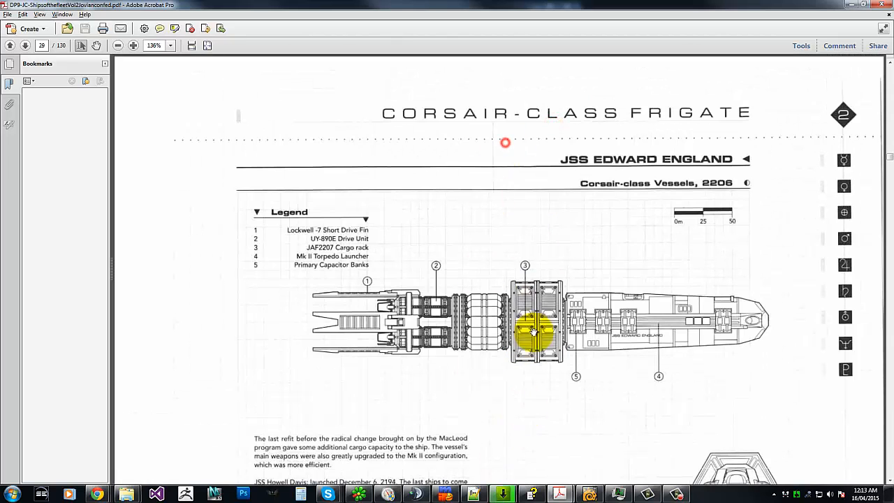
Read on through the Corsair-class frigate pages, examining the sensor systems, crew cabin and ship personnel sections up to page 34.
scroll(535, 323, "down", 1)
scroll(565, 206, "down", 1)
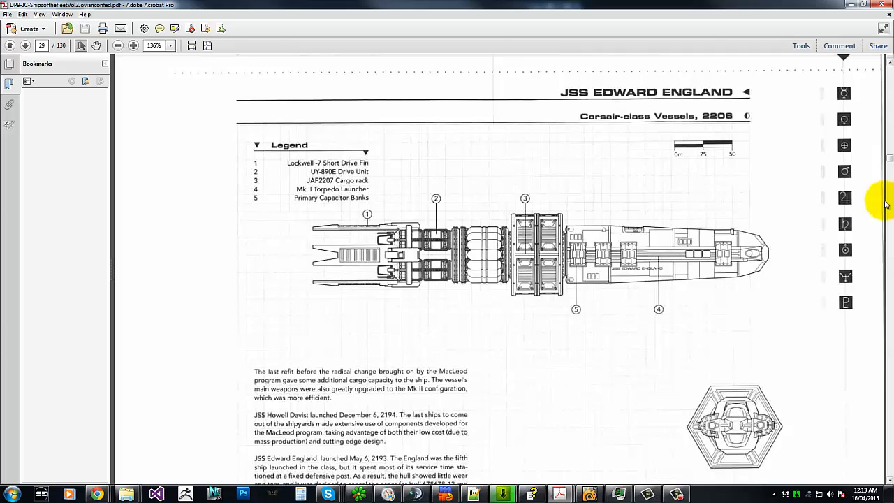
scroll(885, 204, "down", 20)
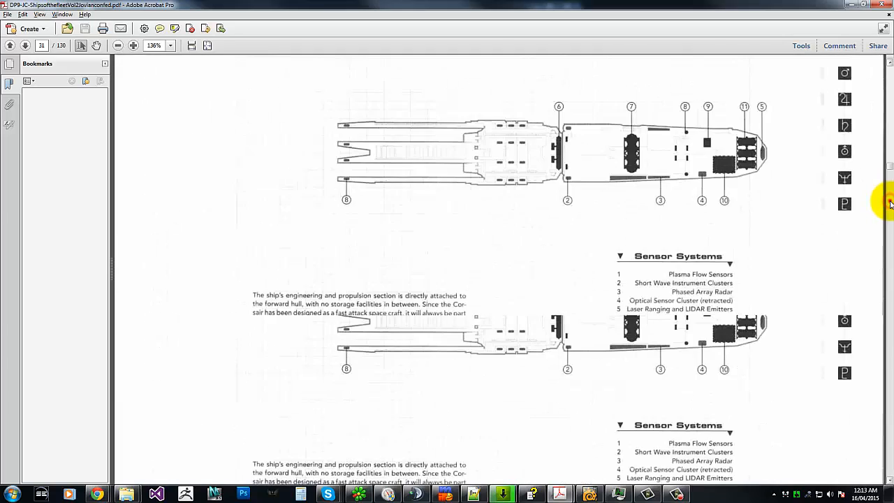
scroll(885, 203, "down", 15)
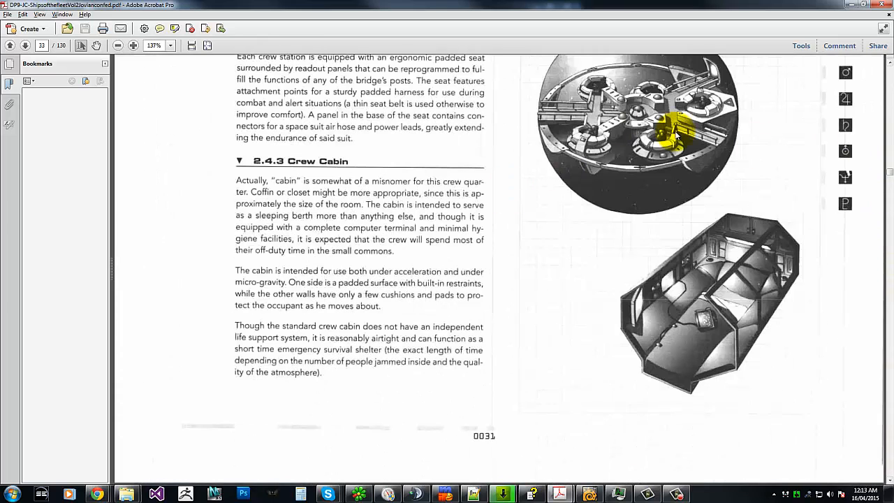
scroll(676, 134, "up", 7)
scroll(675, 335, "down", 7)
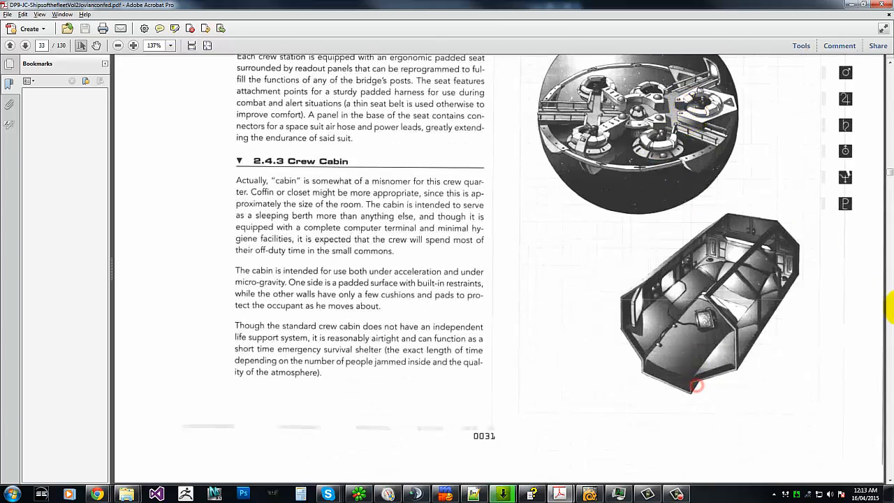
scroll(881, 279, "down", 10)
left_click_drag(670, 358, 576, 132)
scroll(822, 226, "up", 5)
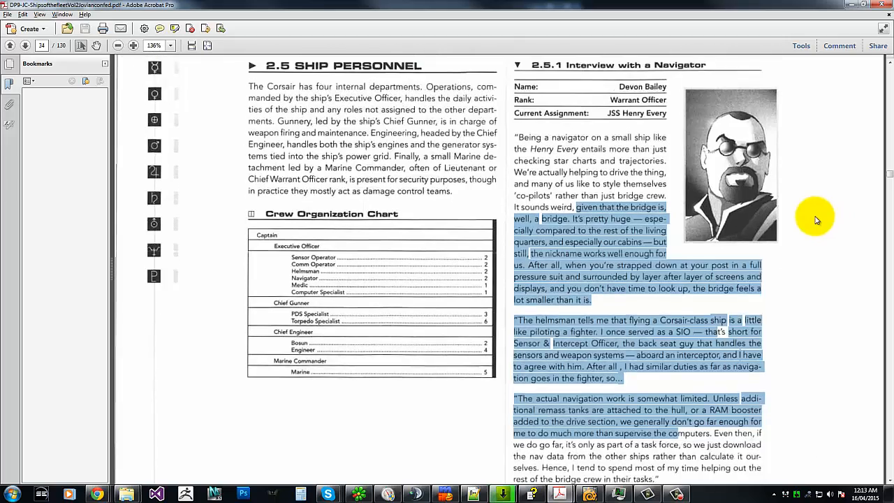
Page back through the Corsair-class chapter to the UY-890 engine cluster drawings on page 15.
left_click(885, 115)
left_click(889, 115)
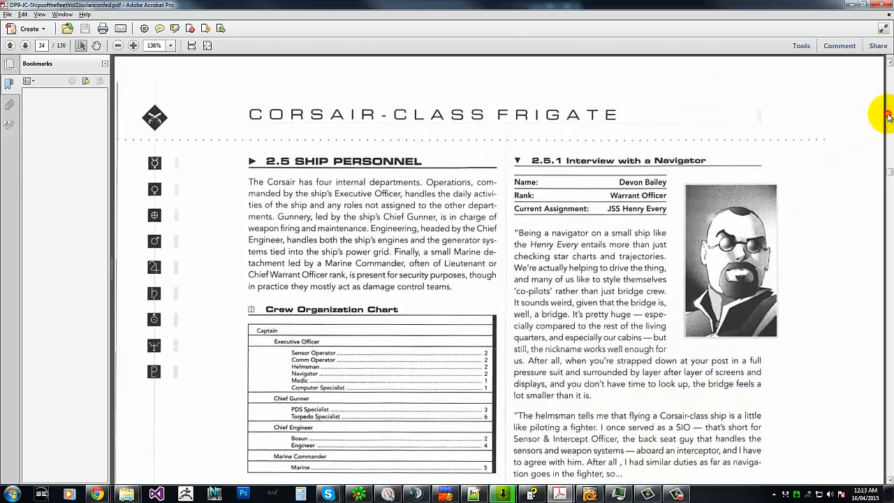
left_click(889, 116)
left_click(888, 115)
left_click(888, 115)
left_click(889, 115)
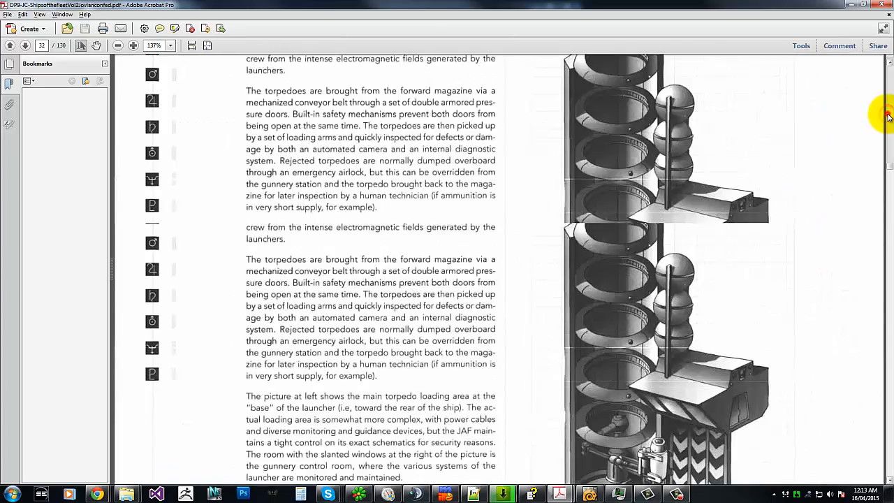
left_click(888, 115)
left_click(889, 115)
left_click(888, 115)
left_click(888, 116)
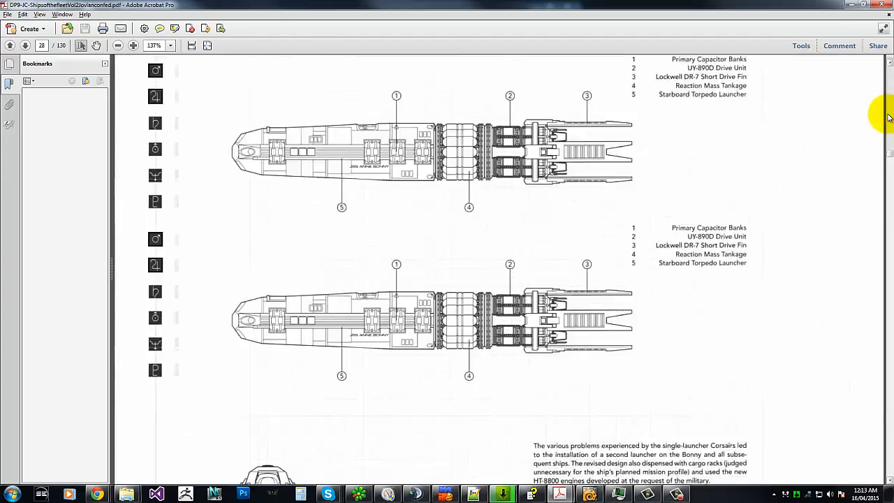
left_click(888, 115)
left_click(888, 115)
left_click(888, 115)
left_click(889, 116)
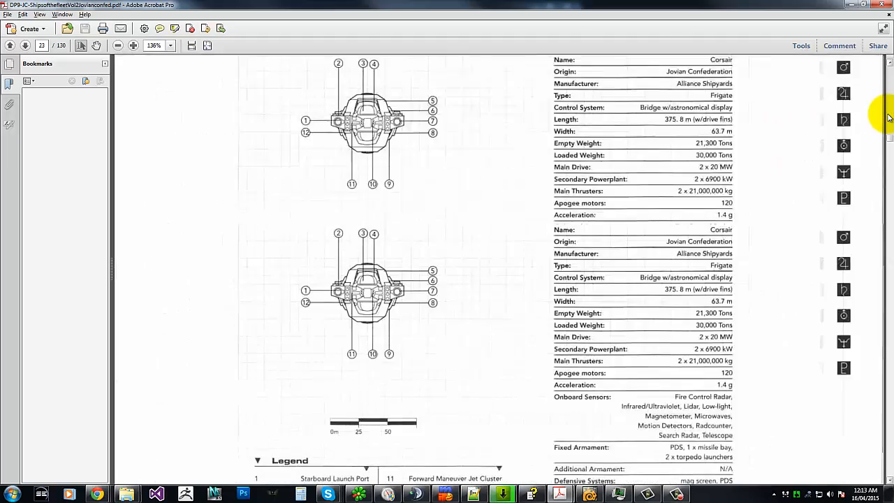
left_click(888, 115)
left_click(888, 115)
left_click(888, 116)
left_click(889, 115)
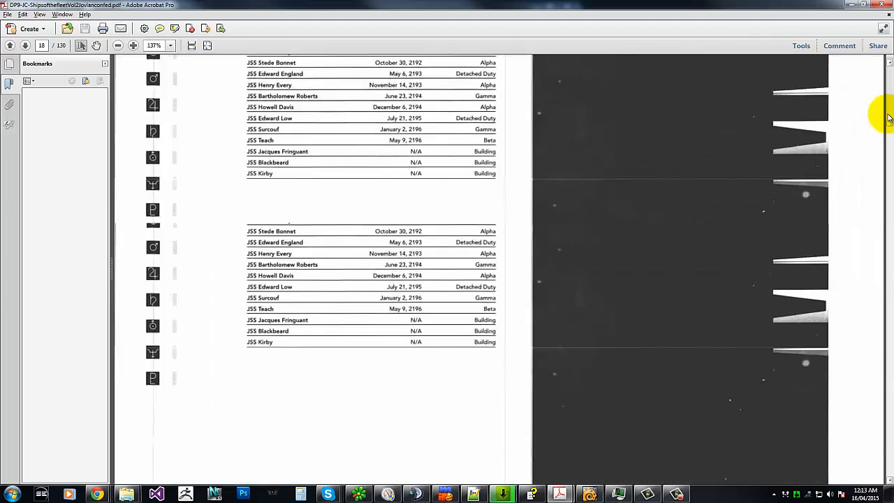
left_click(888, 116)
left_click(888, 115)
left_click(888, 115)
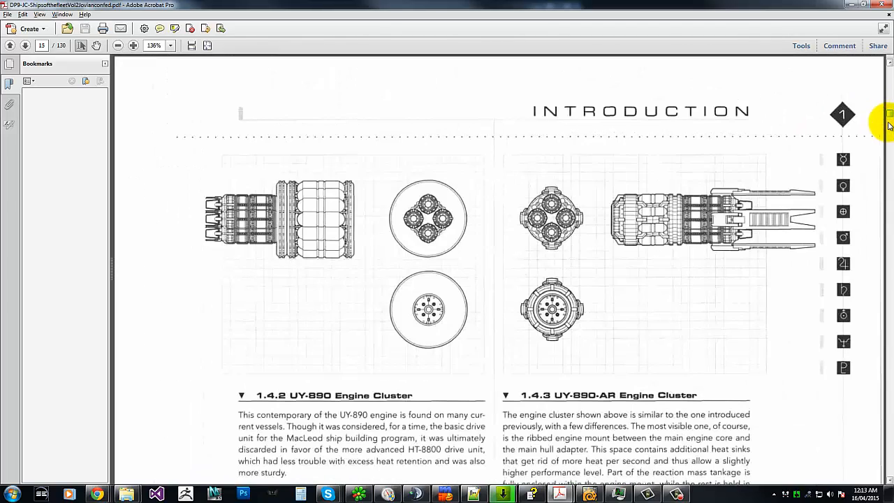
Examine the ship scale comparison, the Ypres-class anatomy drawing and the centrifuge and habitat drawings on pages 7 to 11.
left_click(888, 98)
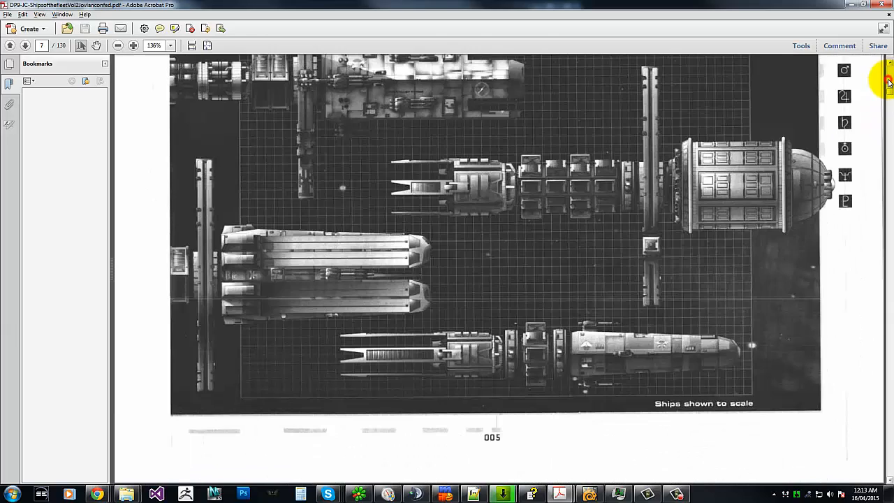
left_click(889, 82)
left_click(890, 103)
left_click(890, 106)
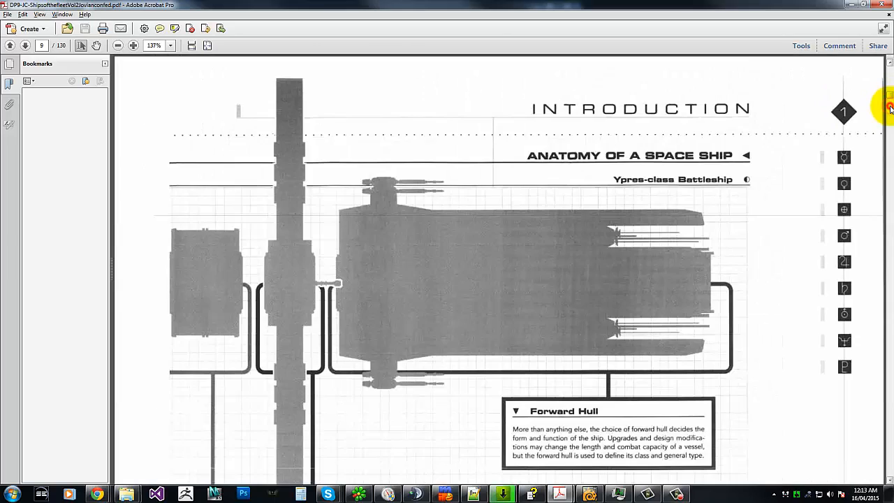
left_click(890, 120)
left_click(891, 120)
left_click(890, 120)
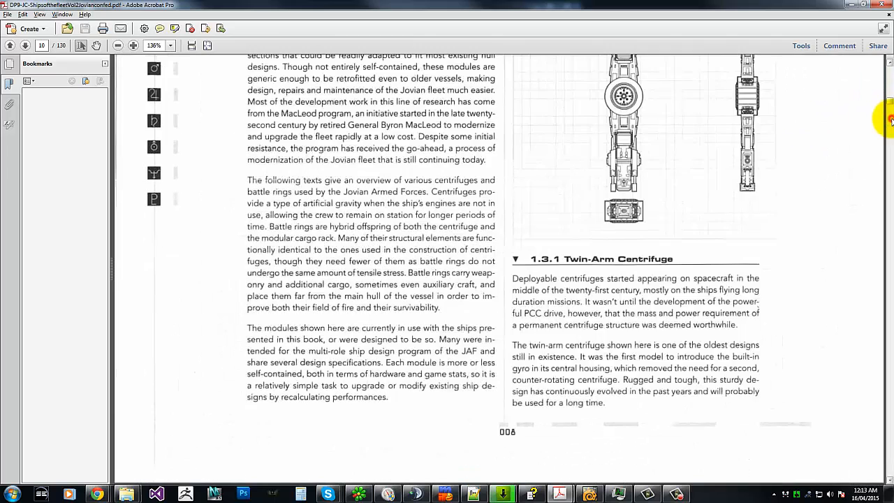
left_click(891, 121)
left_click(889, 172)
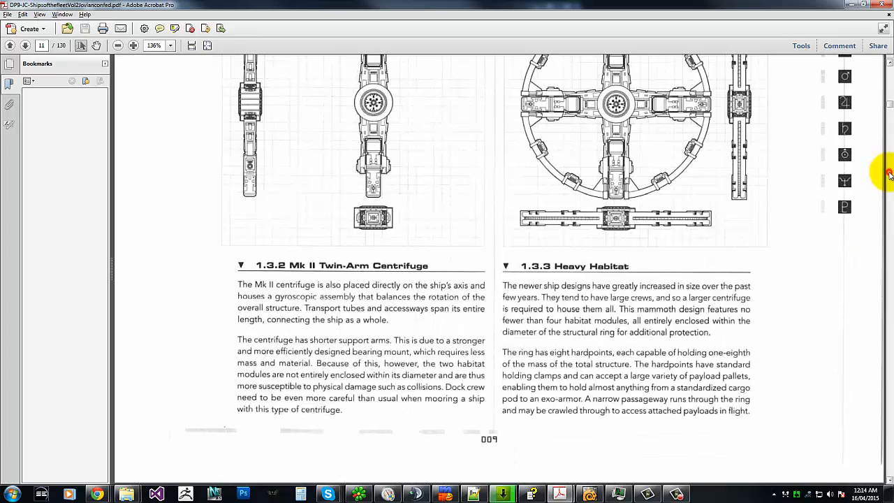
left_click(888, 175)
Switch back to LightWave Modeler, chamfer the edge loop where the shell's taper begins, and clear the selection.
key("alt+Tab")
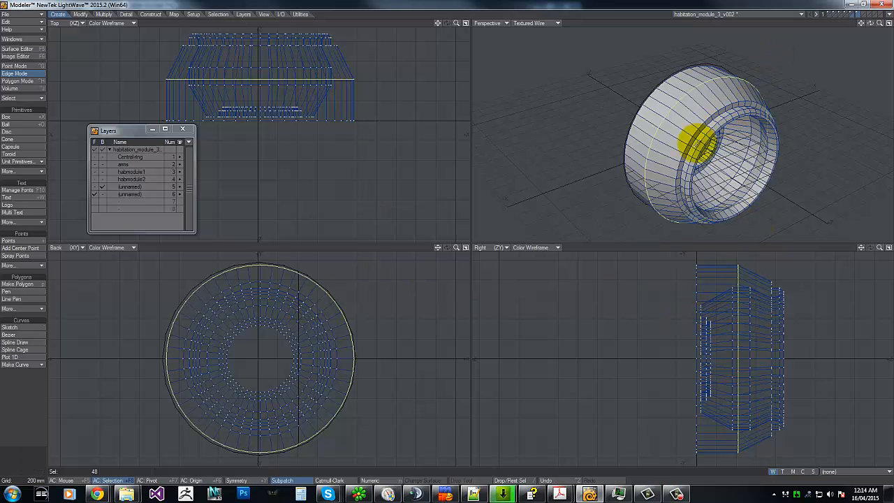
key("ctrl+b")
left_click_drag(745, 347, 737, 368)
key("space")
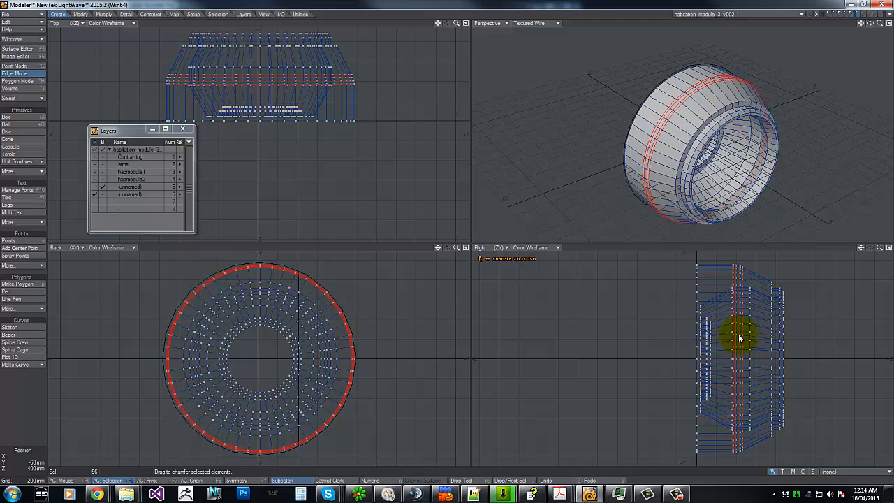
key("space")
mouse_move(719, 269)
right_mouse_down()
mouse_move(704, 314)
mouse_move(708, 238)
right_mouse_up()
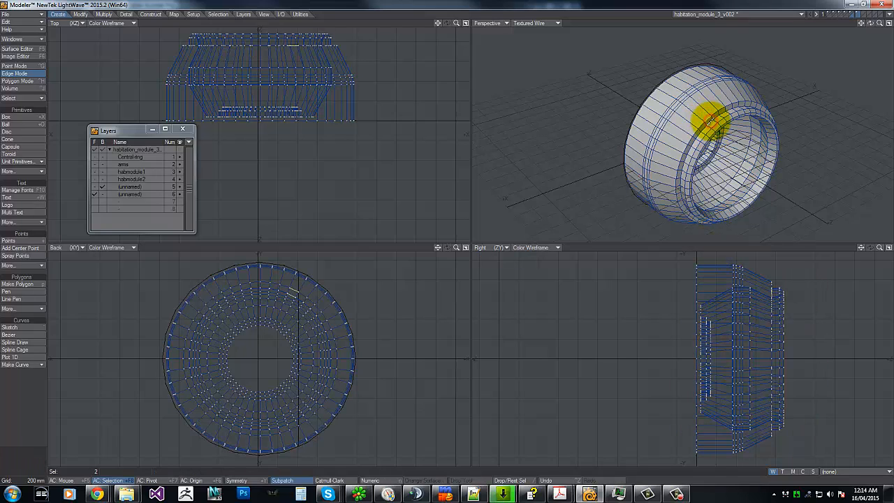
Select the two neighbouring edge loops at the front end of the taper, chamfer them slightly, and clear the selection.
key("ctrl+l")
key("ctrl+b")
left_click_drag(758, 384, 760, 383)
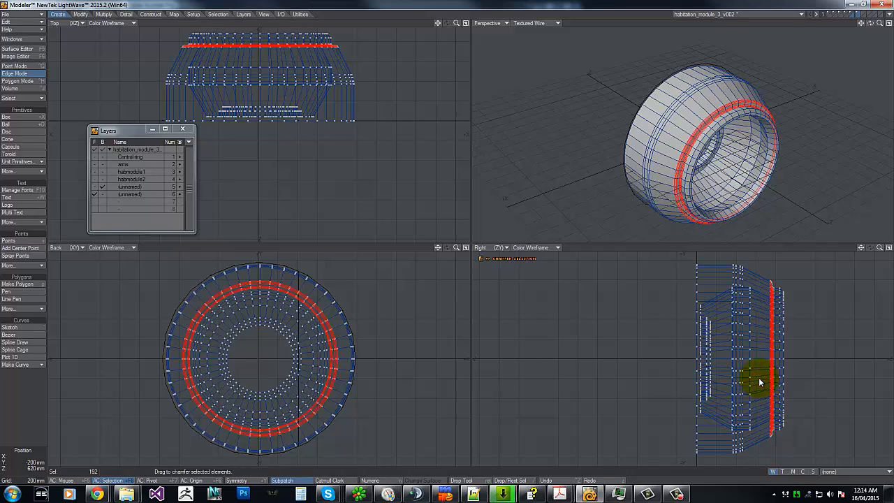
key("Return")
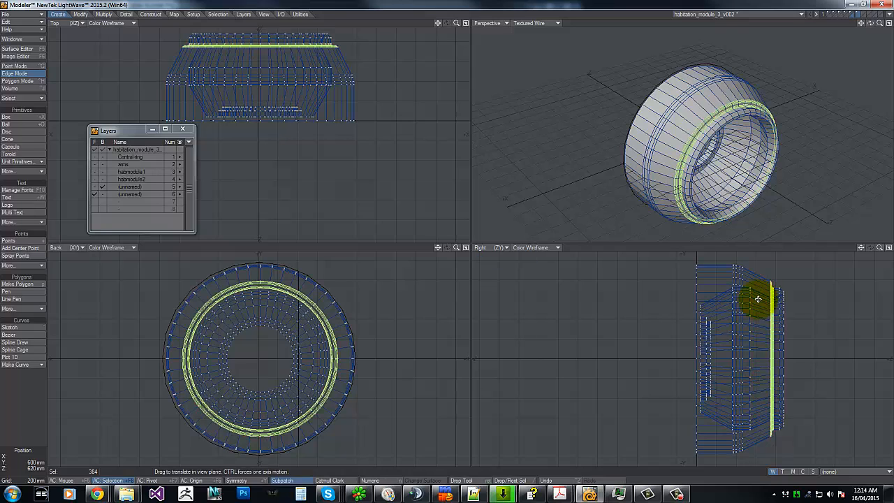
right_click_drag(754, 268, 761, 228)
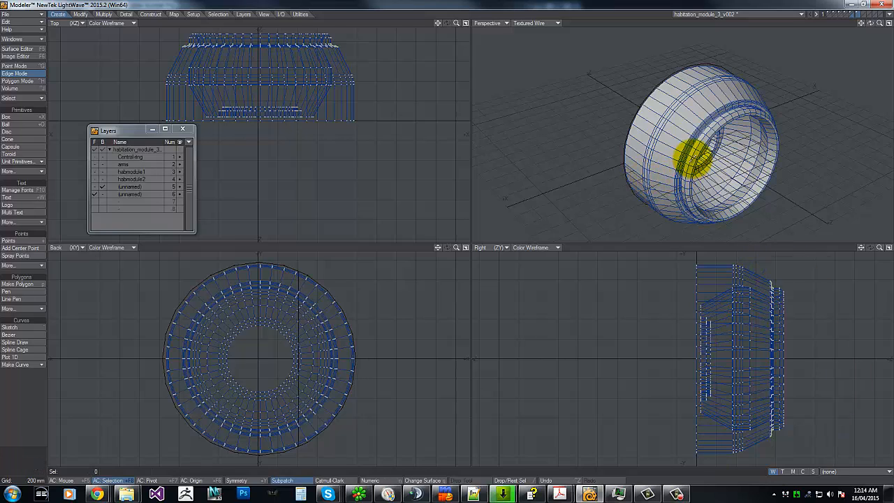
Select the three edge loops around the raised front rim, chamfer them slightly, and clear the selection.
double_click(693, 159)
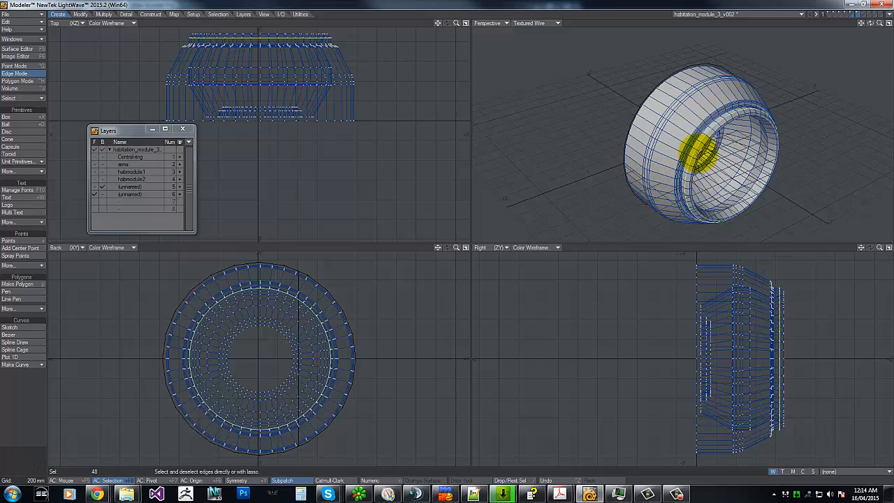
key("l")
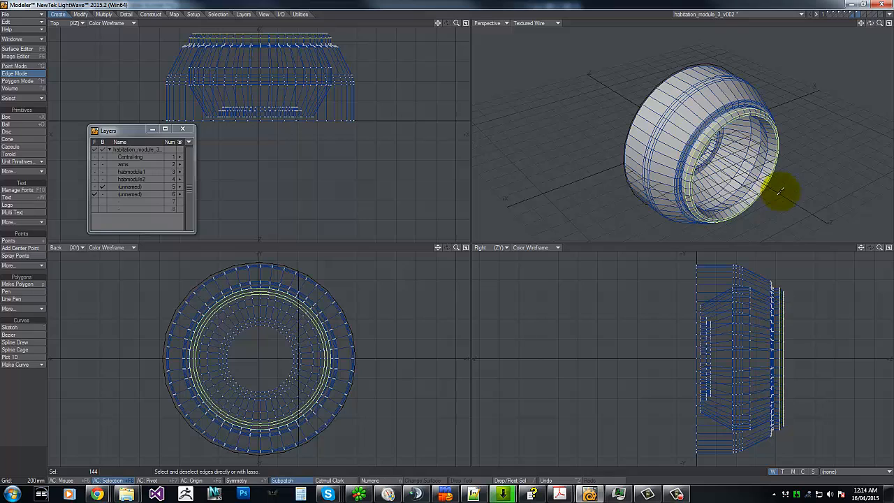
key("ctrl+b")
left_click_drag(787, 384, 785, 383)
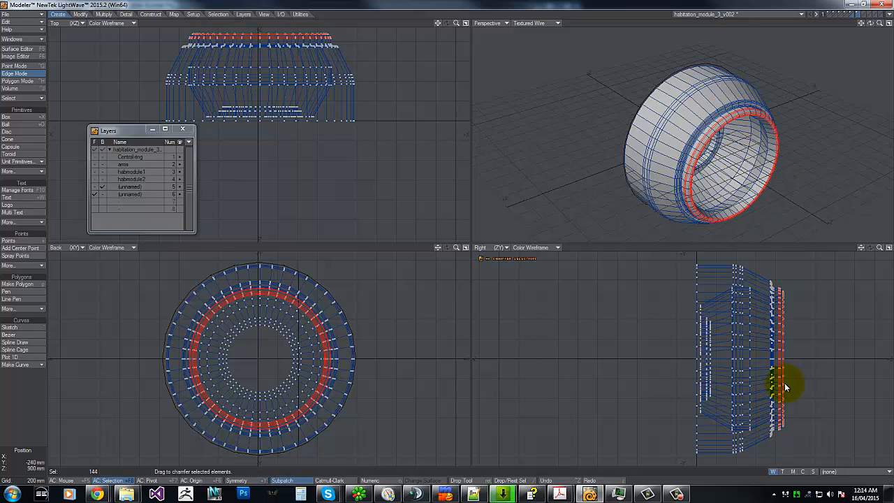
key("Return")
mouse_move(754, 257)
right_mouse_down()
mouse_move(724, 387)
mouse_move(768, 255)
right_mouse_up()
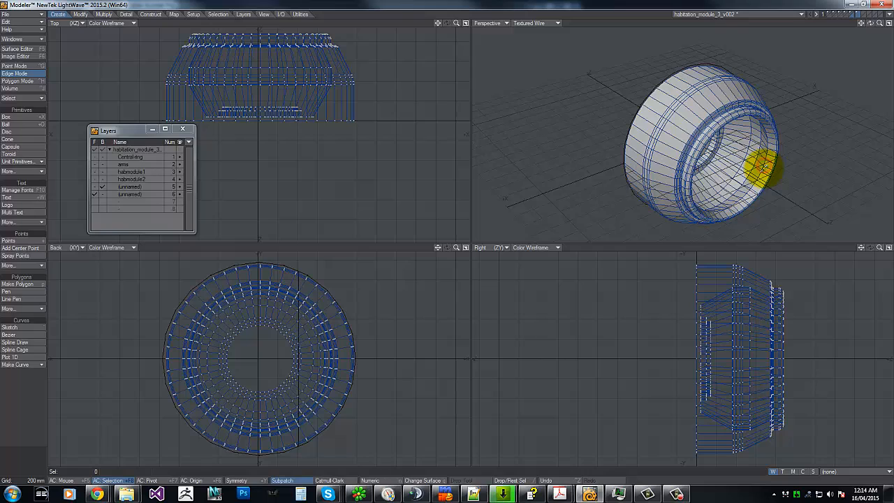
Select the edge loop just inside the front opening, chamfer it slightly, and clear the selection.
double_click(763, 166)
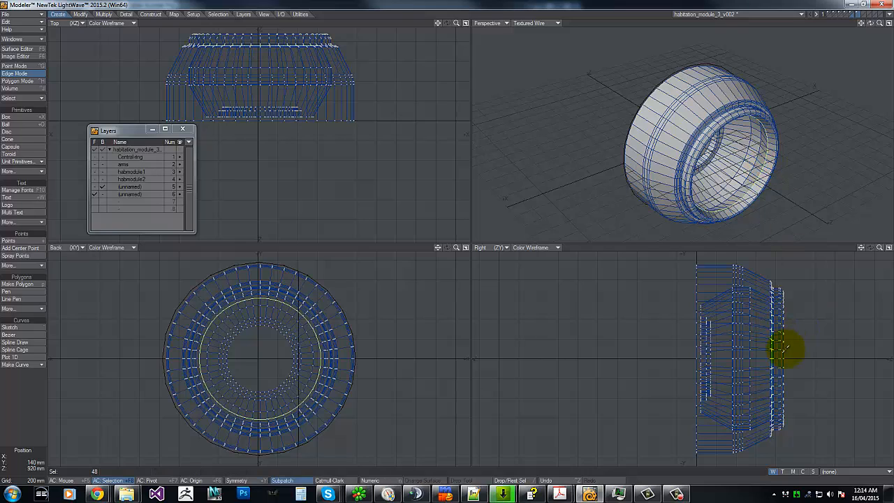
key("ctrl+b")
left_click_drag(780, 374, 782, 378)
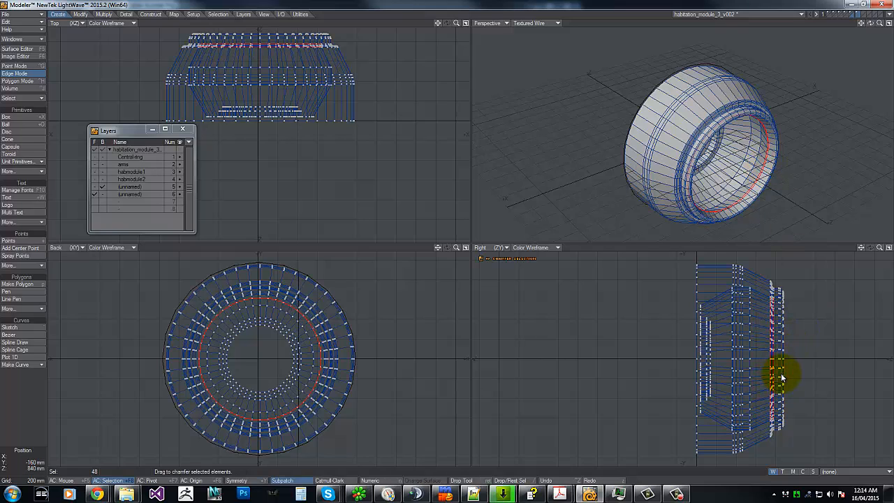
key("space")
mouse_move(758, 291)
right_mouse_down()
mouse_move(872, 396)
mouse_move(632, 167)
right_mouse_up()
Start a polygon selection with one lengthwise strip running from the outer taper over the raised front rim to its inner face.
left_click_drag(870, 24, 447, 237)
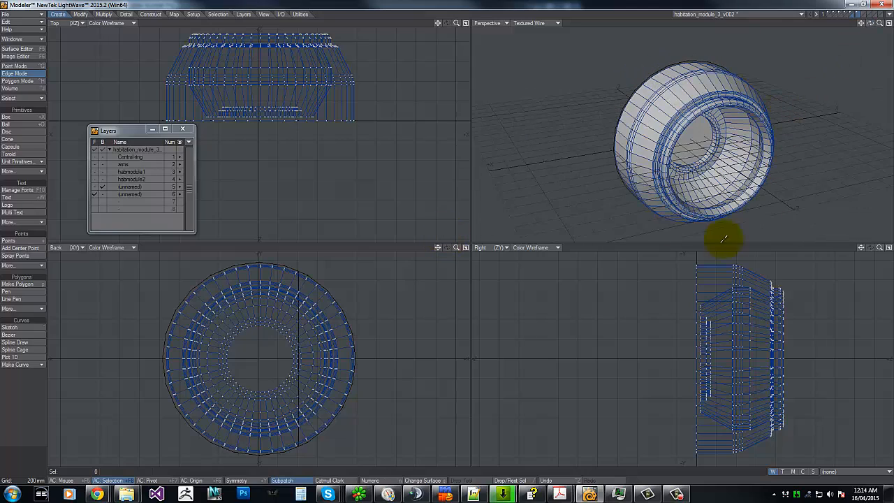
key("space")
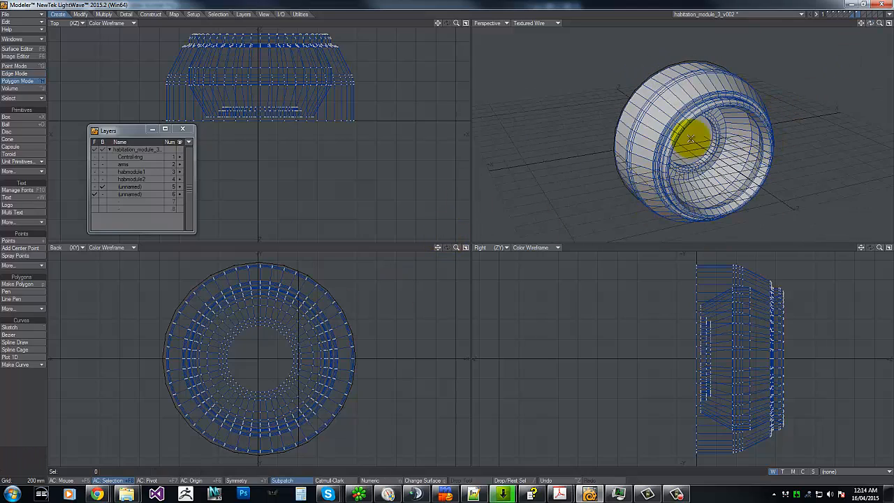
left_click_drag(684, 85, 700, 103)
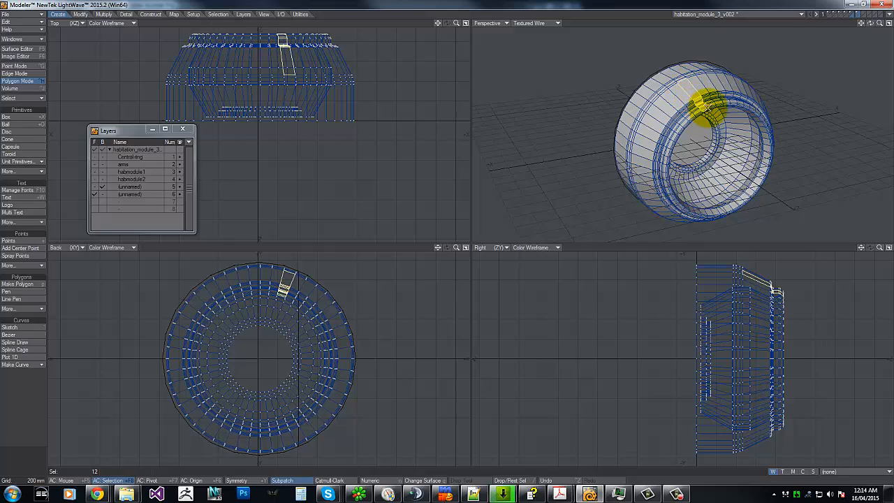
left_click_drag(453, 242, 447, 241)
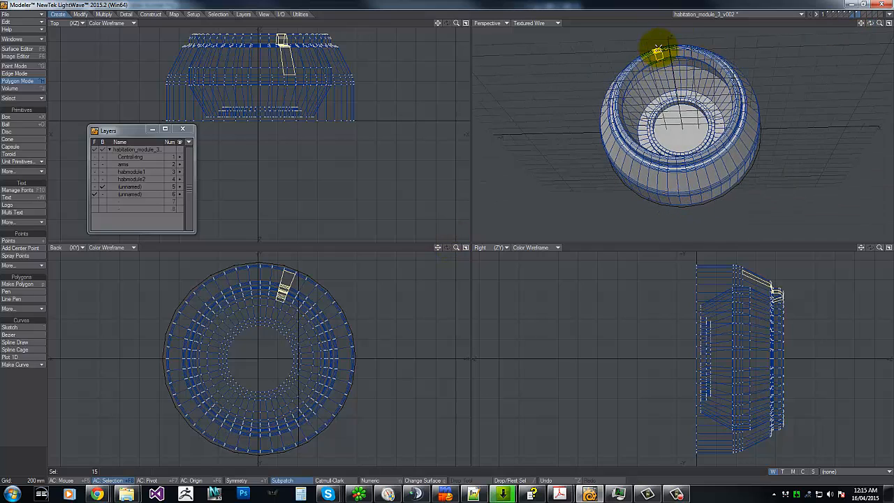
Add a second lengthwise strip to the selection, leaving one unselected strip between it and the first, including its inner rim polygons.
left_click_drag(871, 24, 448, 243)
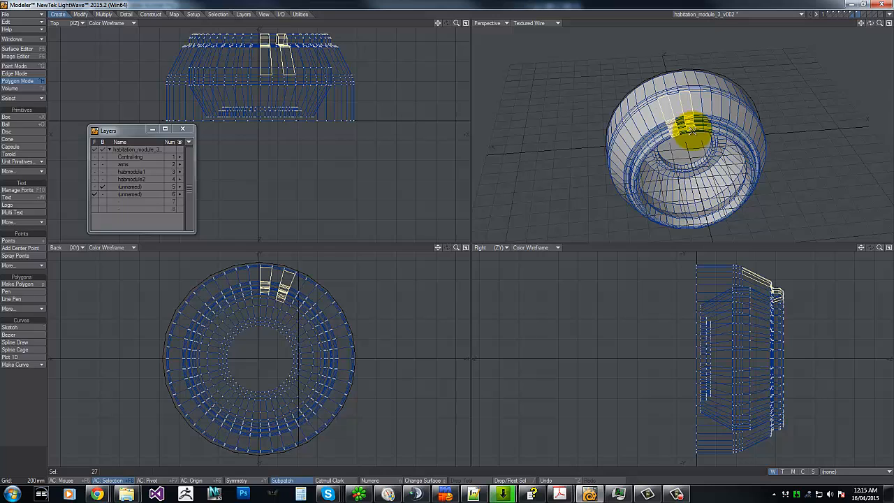
left_click(693, 130)
left_click_drag(871, 24, 712, 53)
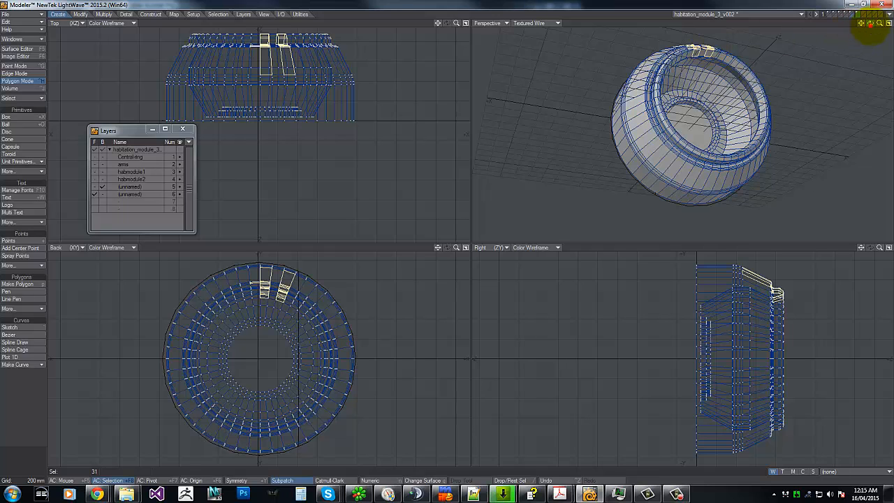
Add the third alternating strip across the taper and front rim, including the polygons inside the opening.
left_click_drag(870, 24, 675, 103)
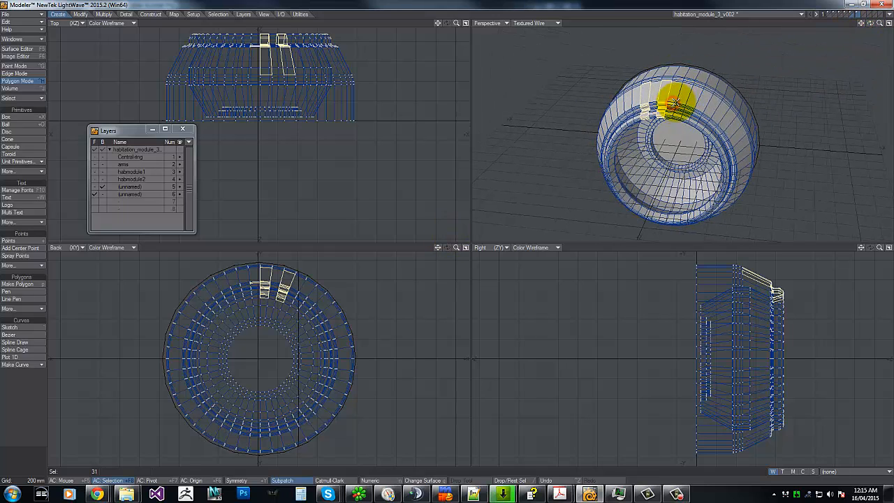
left_click(686, 89)
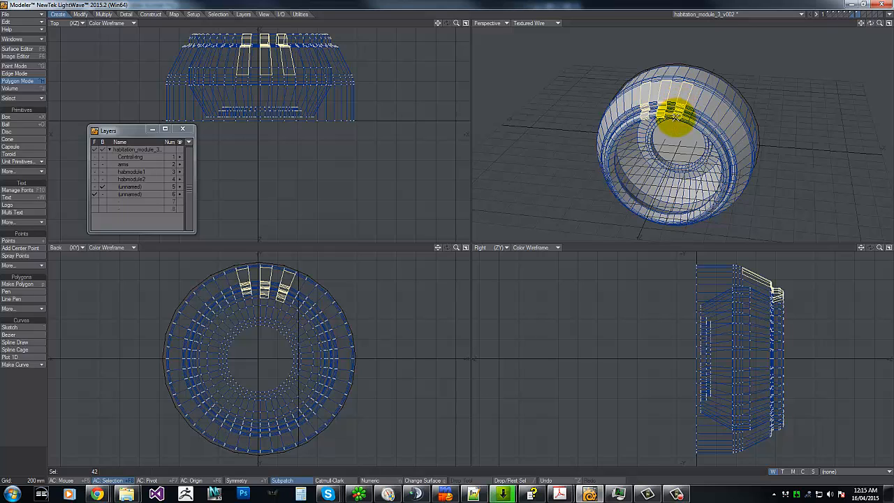
left_click(675, 119)
left_click_drag(870, 24, 712, 54)
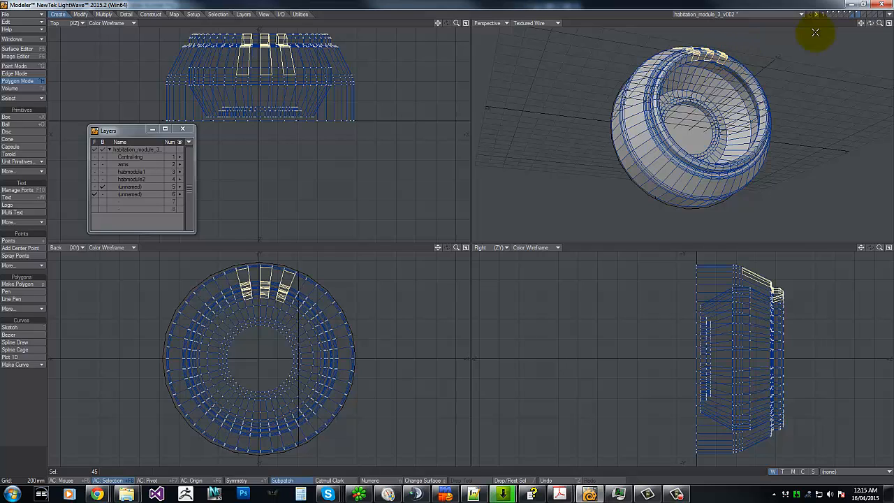
Maximize the perspective view and add the inner rim polygons of the next alternating strips at both ends of the selected row.
key("g")
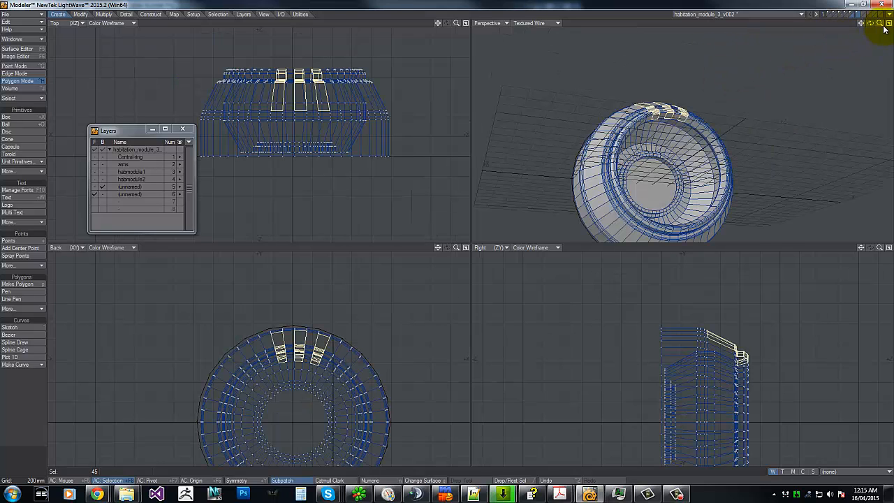
left_click(887, 24)
left_click_drag(870, 23, 834, 48)
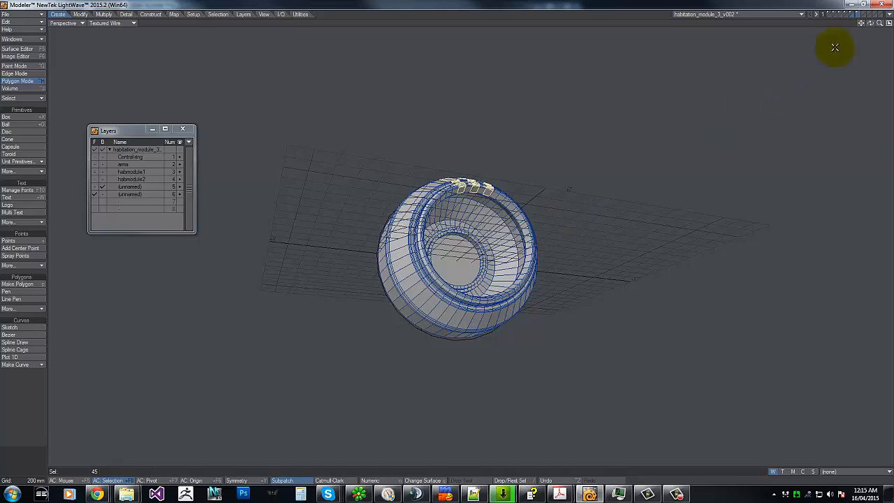
left_click_drag(879, 23, 447, 238)
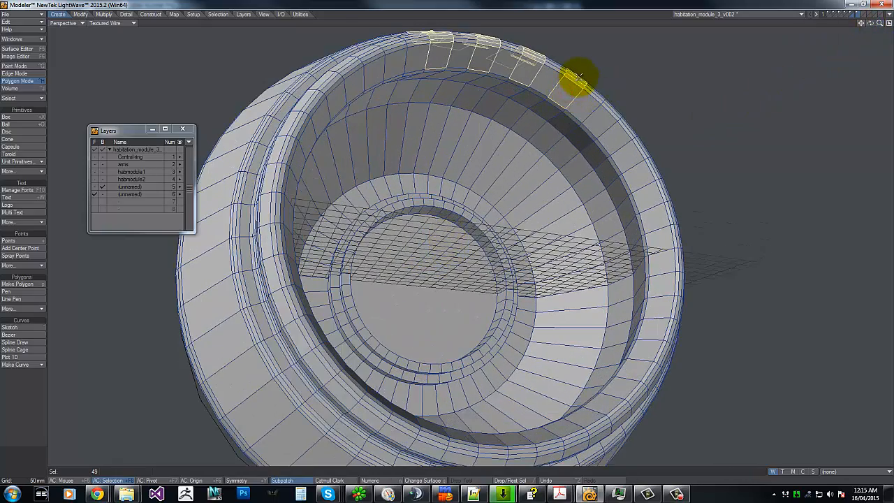
left_click(386, 43)
Extend the newly started strips outward over the rim and taper, making six complete alternating strips along the upper arc.
left_click_drag(871, 23, 552, 212)
mouse_move(493, 300)
left_mouse_down()
mouse_move(486, 285)
mouse_move(514, 230)
left_mouse_up()
mouse_move(556, 266)
left_mouse_down()
mouse_move(534, 319)
mouse_move(849, 35)
mouse_move(447, 239)
mouse_move(447, 217)
left_mouse_up()
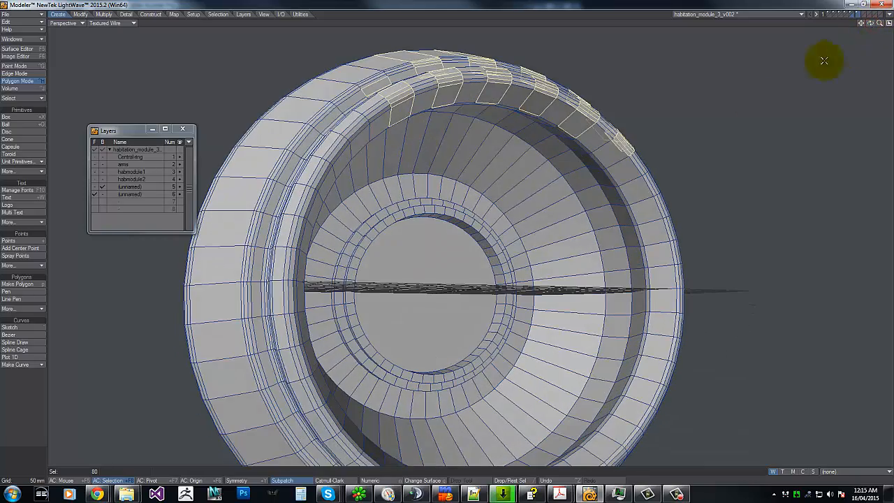
left_click(617, 155, "shift")
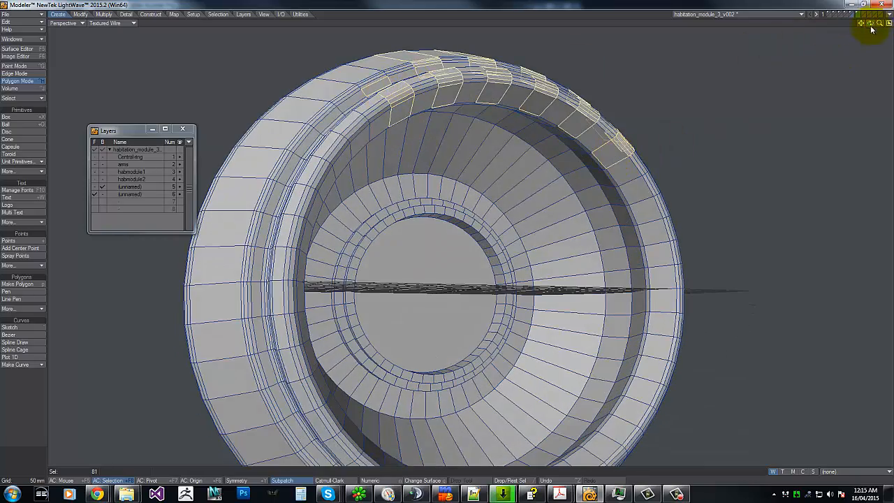
left_click_drag(869, 28, 523, 172)
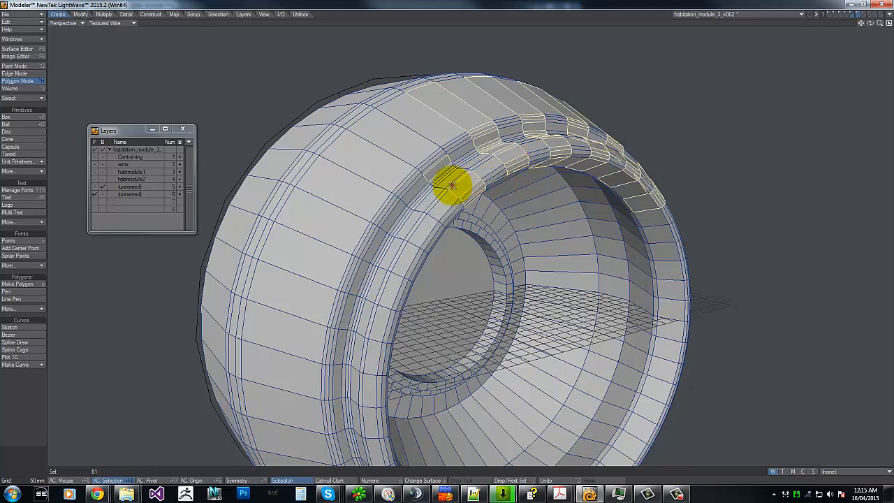
left_click_drag(435, 178, 401, 152, "shift")
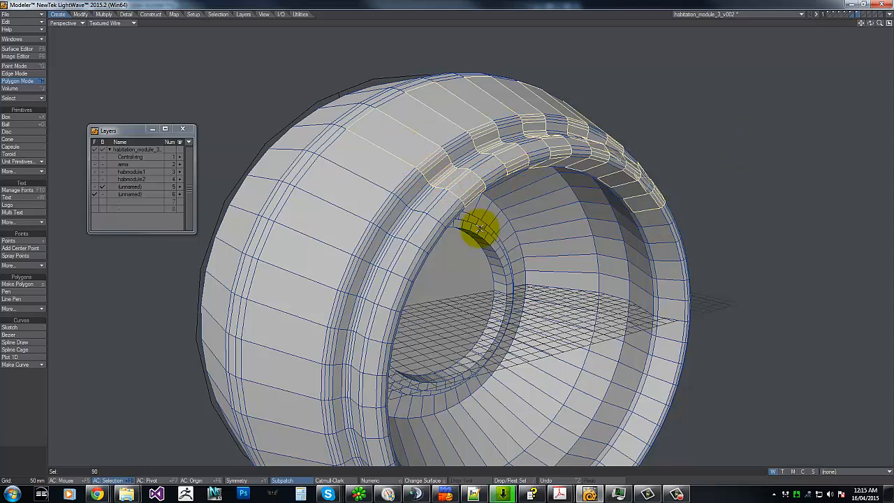
Add the seventh and eighth alternating strips, from the inner rim face across the rim grooves and taper.
left_click_drag(668, 211, 657, 233, "shift")
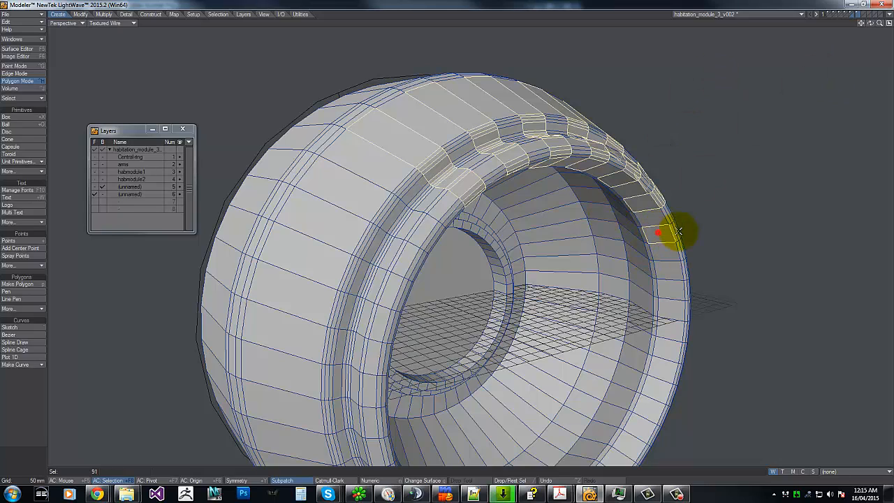
left_click_drag(871, 24, 450, 236)
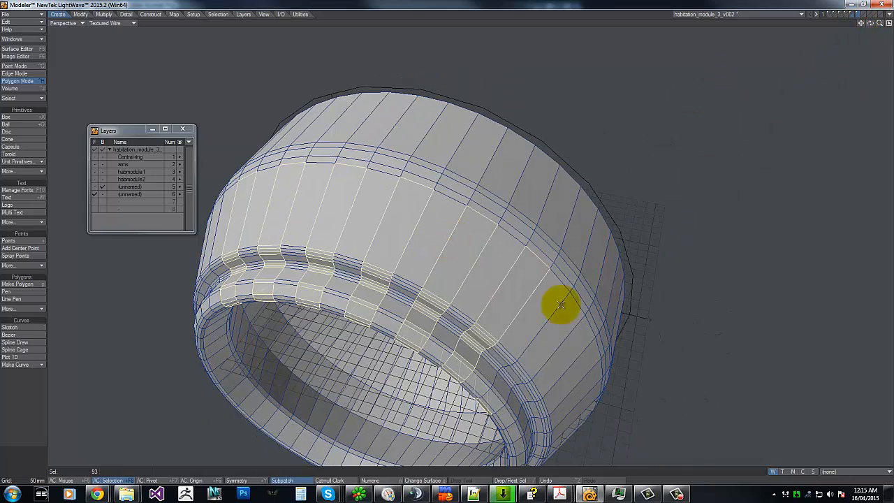
left_click_drag(483, 407, 546, 344, "shift")
mouse_move(876, 23)
left_mouse_down()
mouse_move(443, 235)
mouse_move(870, 20)
left_mouse_up()
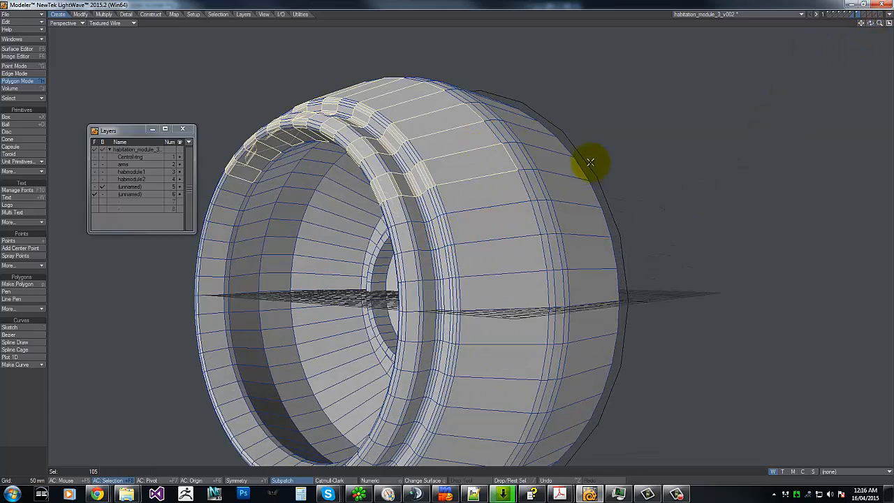
left_click_drag(873, 25, 443, 236)
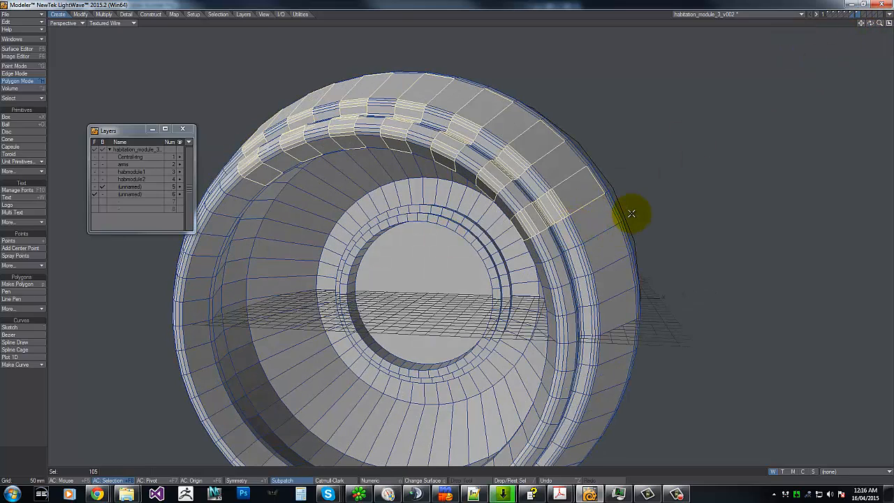
mouse_move(631, 213)
left_mouse_down()
mouse_move(585, 256)
mouse_move(598, 256)
mouse_move(571, 264)
left_mouse_up()
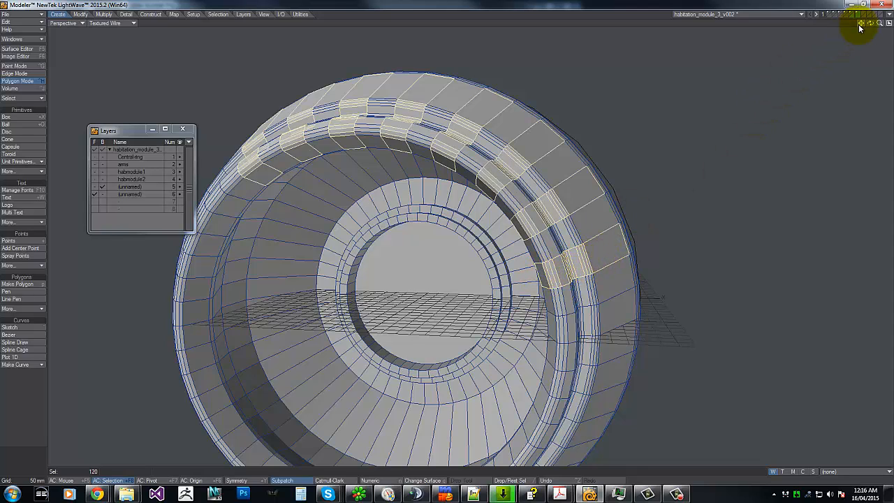
Continue the alternating selection down the shell's side with the ninth and tenth strips and the next inner rim polygons.
left_click_drag(870, 26, 445, 237)
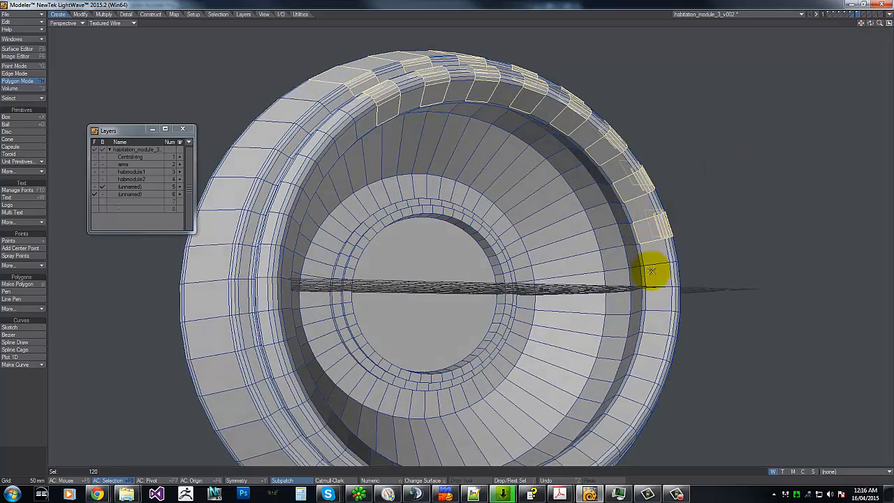
mouse_move(653, 280)
left_mouse_down()
mouse_move(674, 279)
mouse_move(675, 269)
left_mouse_up()
mouse_move(871, 23)
left_mouse_down()
mouse_move(445, 236)
mouse_move(491, 255)
mouse_move(481, 314)
mouse_move(405, 314)
left_mouse_up()
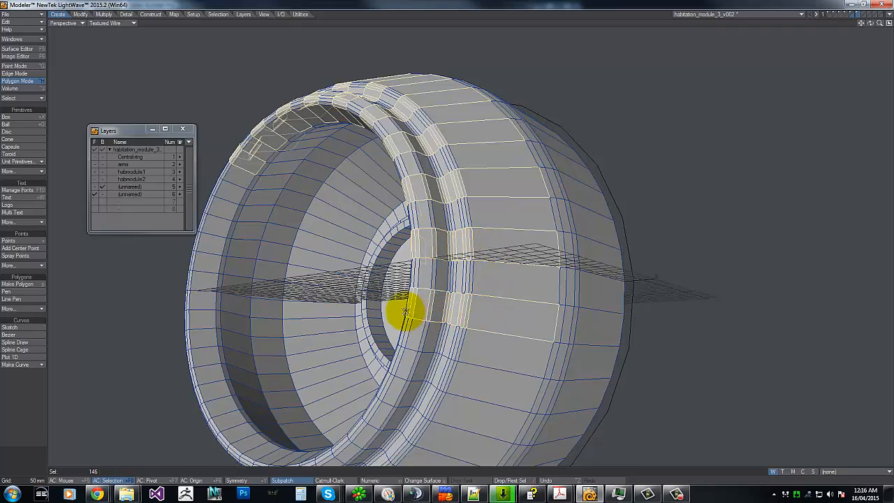
left_click_drag(871, 23, 754, 193)
mouse_move(672, 289)
left_mouse_down()
mouse_move(664, 319)
mouse_move(684, 343)
left_mouse_up()
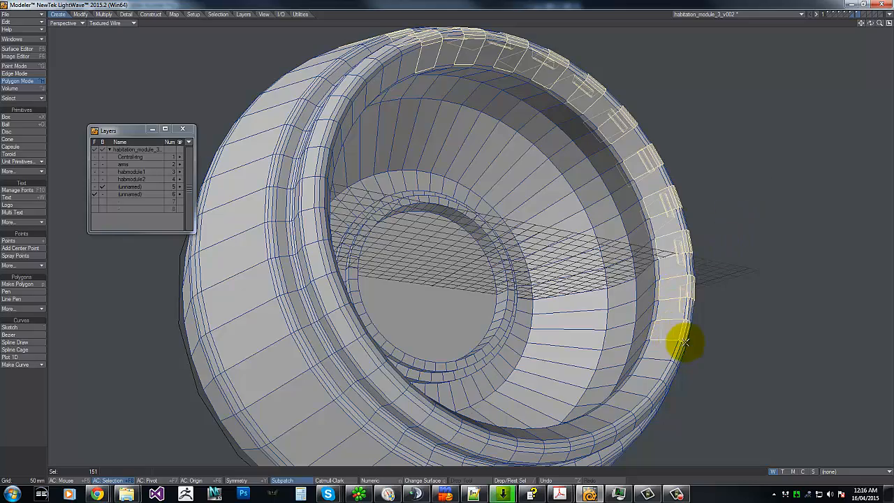
Add alternating strips around the lower side of the shell, covering the inner rim, rim grooves and taper.
mouse_move(871, 23)
left_mouse_down()
mouse_move(449, 235)
mouse_move(425, 194)
mouse_move(489, 236)
mouse_move(489, 328)
mouse_move(491, 314)
mouse_move(388, 249)
left_mouse_up()
left_click_drag(865, 26, 593, 100)
left_click(386, 218)
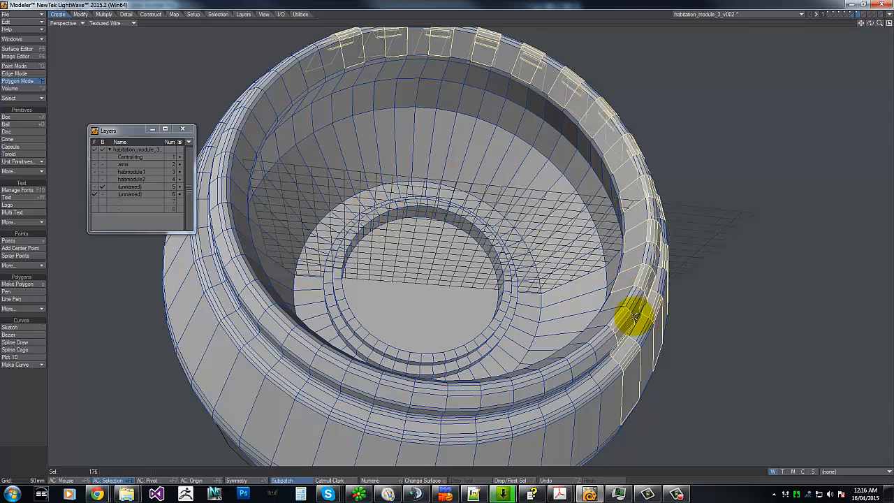
left_click_drag(620, 319, 600, 319, "shift")
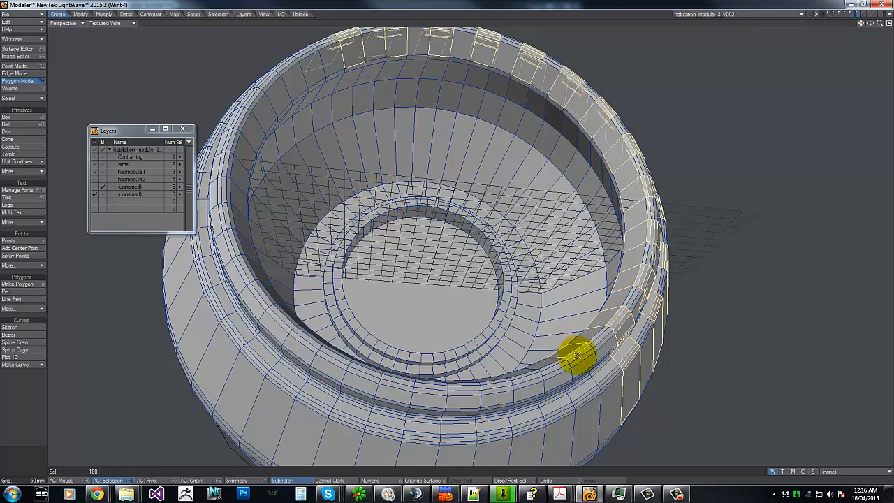
mouse_move(577, 356)
left_mouse_down("shift")
mouse_move(585, 425)
mouse_move(549, 442)
mouse_move(528, 438)
mouse_move(523, 378)
left_mouse_up("shift")
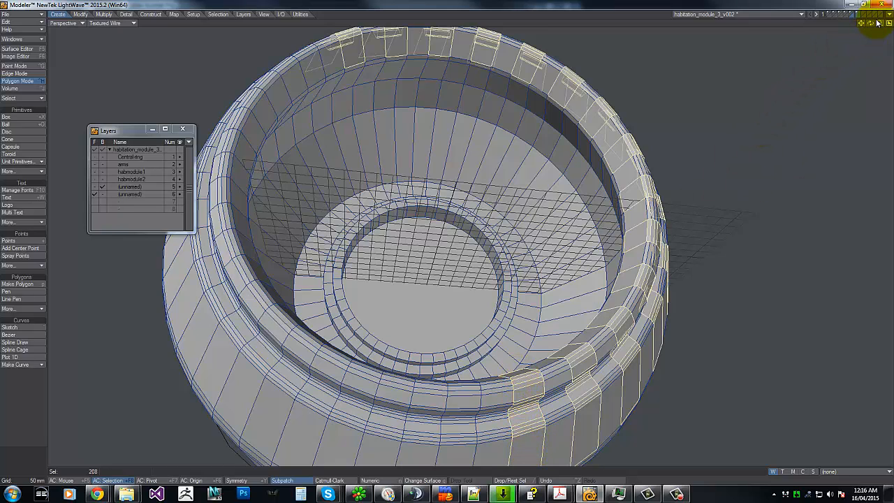
Add the alternating strips along the bottom of the shell, from the rim's inner face to the outer taper.
left_click_drag(871, 24, 708, 150)
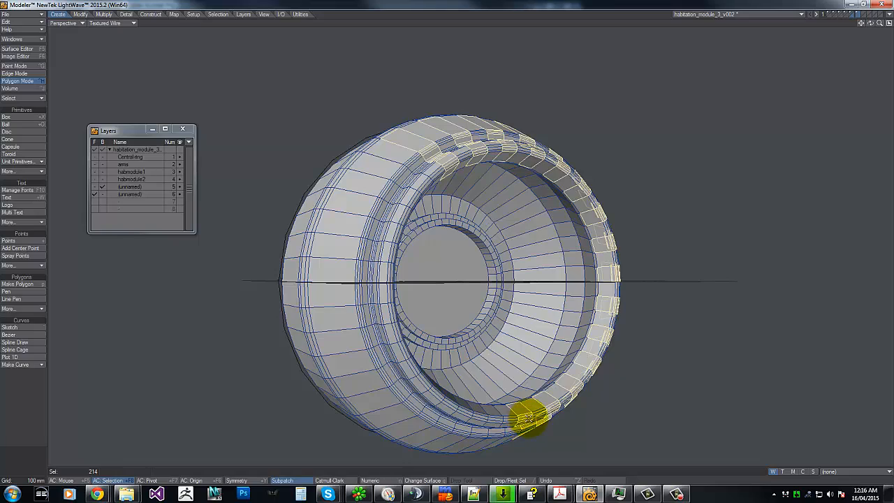
left_click(528, 423)
left_click_drag(871, 24, 535, 254)
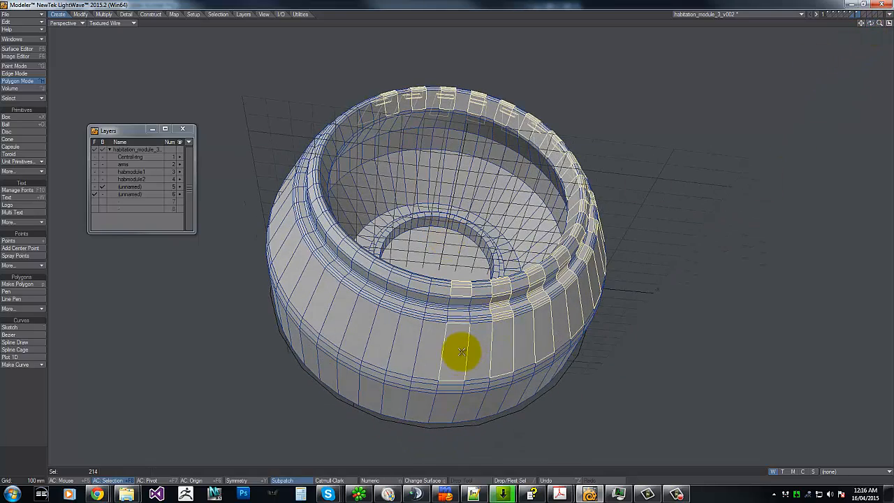
mouse_move(460, 351)
left_mouse_down()
mouse_move(463, 318)
mouse_move(421, 314)
mouse_move(399, 349)
mouse_move(416, 297)
left_mouse_up()
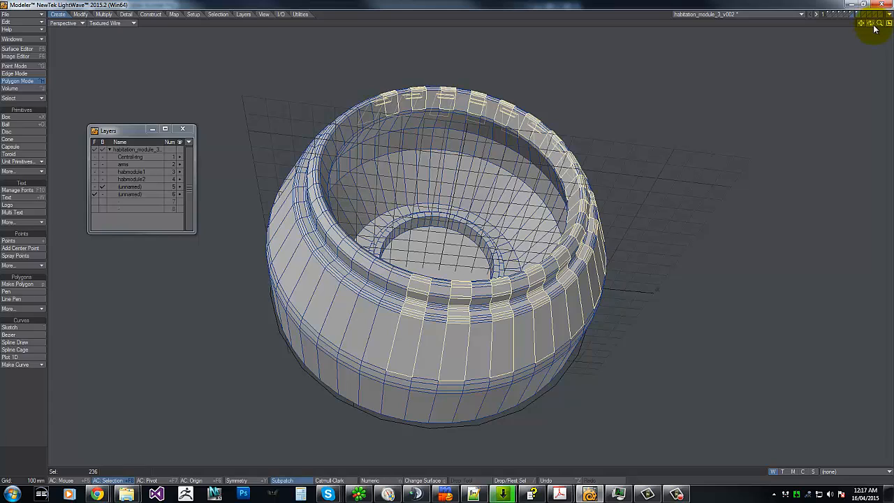
Add the next alternating strips past the bottom of the shell, where the selection starts up the opposite side.
left_click_drag(873, 26, 447, 238)
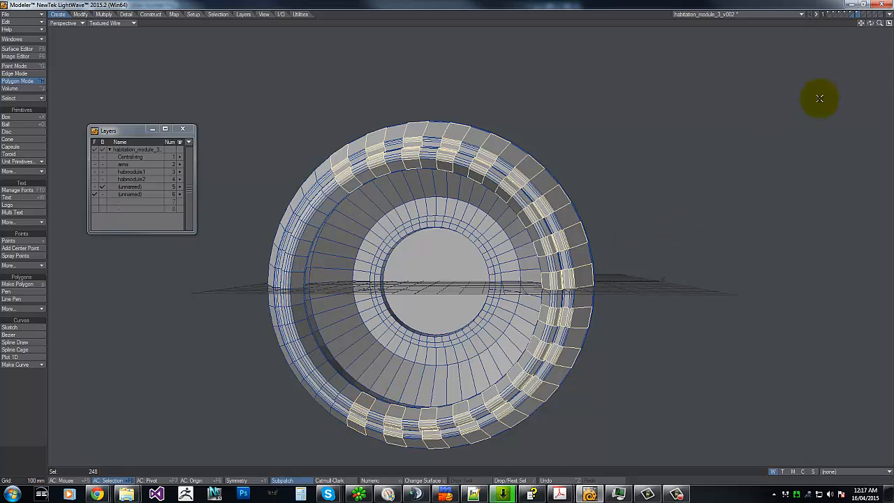
left_click_drag(878, 24, 814, 54)
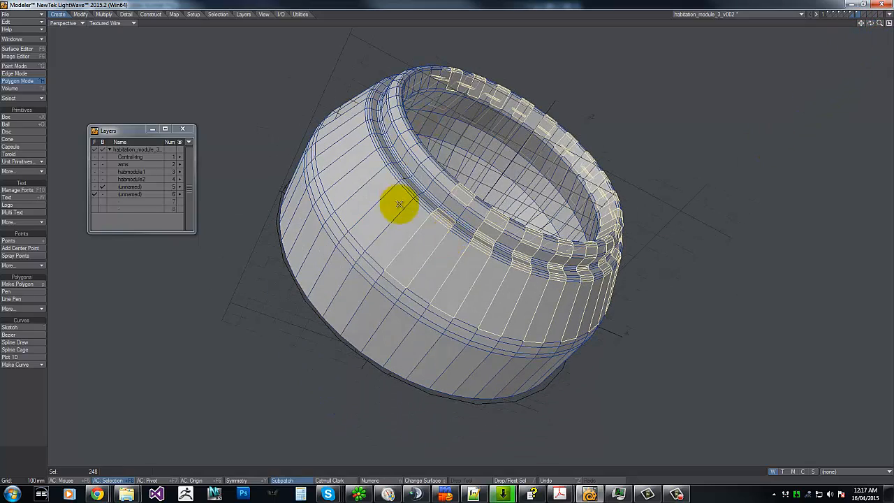
left_click_drag(379, 226, 465, 149)
left_click_drag(870, 23, 349, 329)
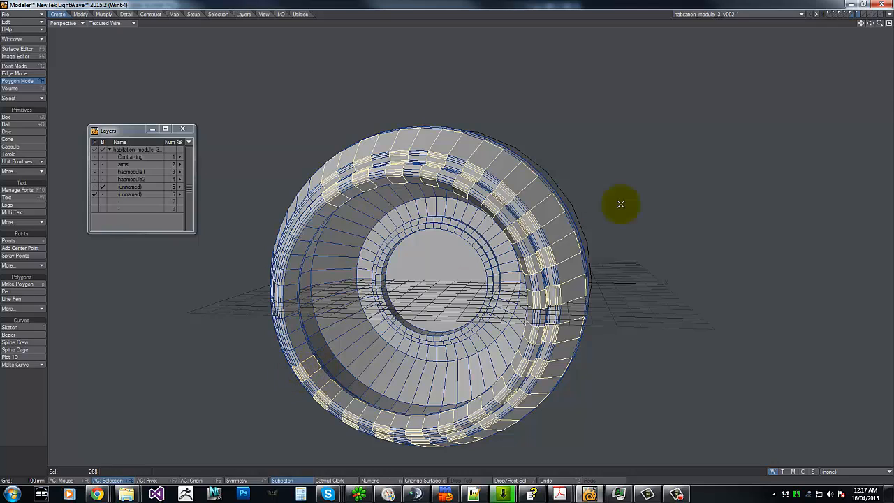
Extend the alternating selection up the opposite side of the shell with further strips across the taper and front rim.
left_click_drag(870, 23, 451, 250)
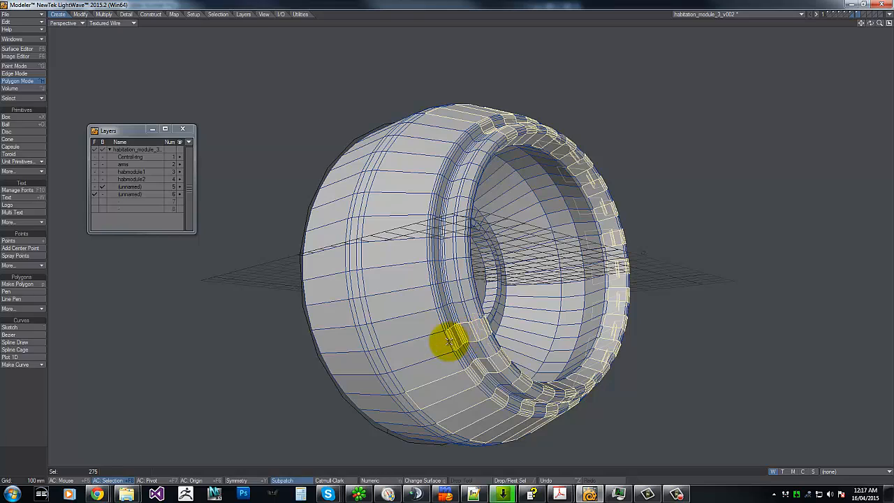
left_click_drag(449, 341, 446, 342, "shift")
left_click_drag(407, 306, 489, 269, "shift")
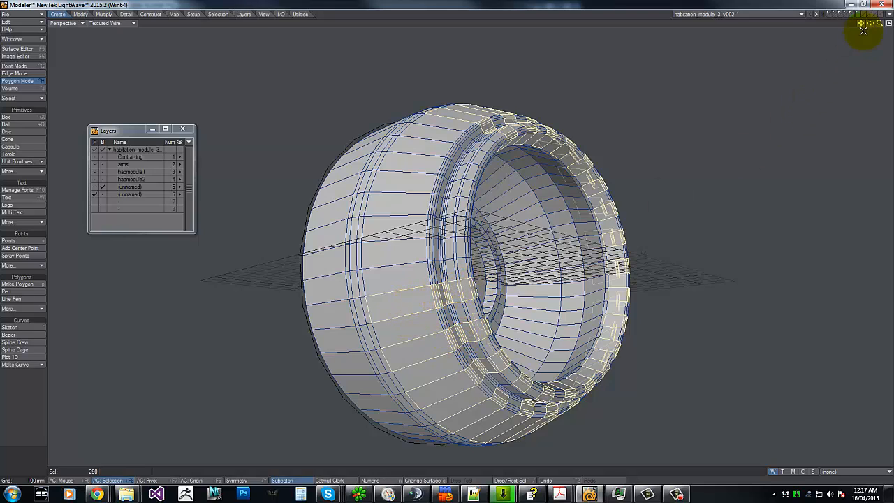
Add the next alternating strips along the remaining side of the shell, across the inner rim, rim grooves and taper.
left_click_drag(870, 23, 479, 248)
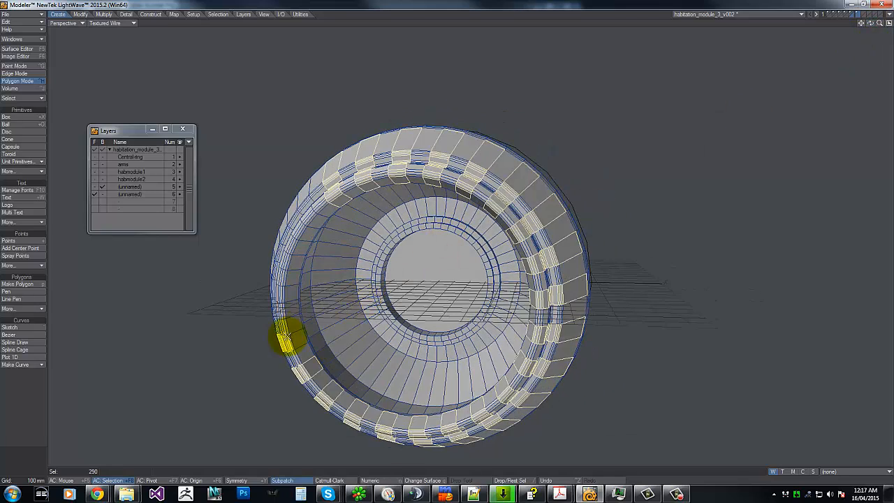
left_click_drag(286, 342, 308, 319, "shift")
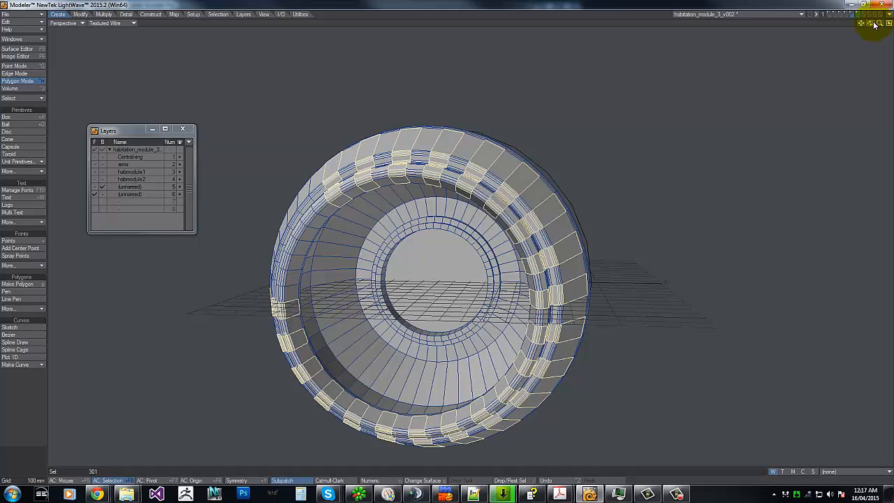
left_click_drag(875, 24, 579, 189)
left_click(433, 250)
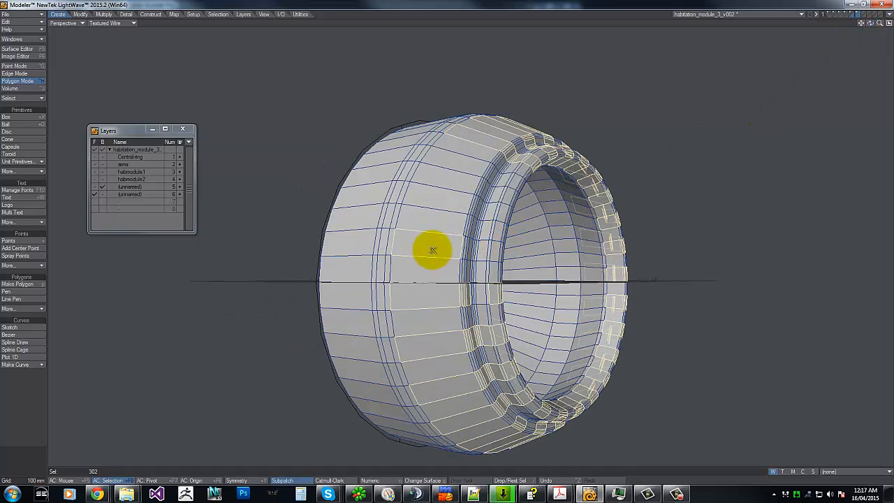
mouse_move(432, 250)
left_mouse_down()
mouse_move(481, 251)
mouse_move(466, 300)
mouse_move(485, 293)
mouse_move(496, 237)
mouse_move(863, 34)
mouse_move(447, 238)
left_mouse_up()
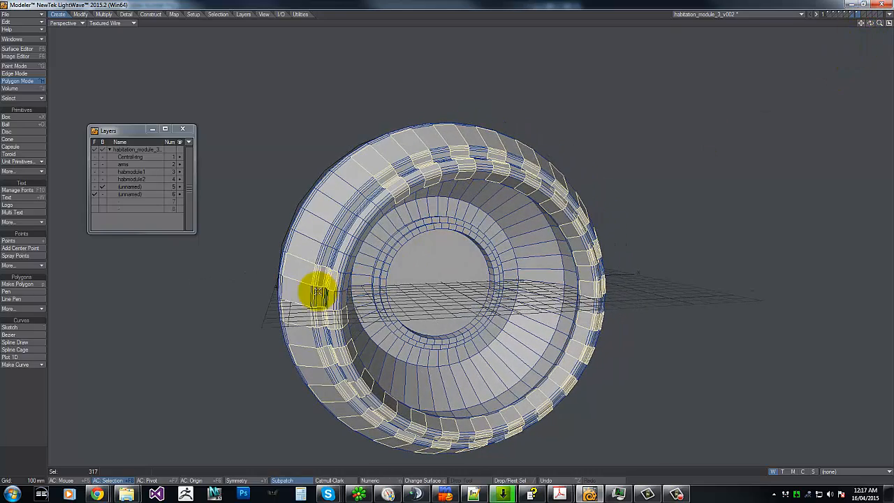
Complete the ring of alternating strips by selecting the last ones from the inner rim to the outer taper.
mouse_move(318, 293)
left_mouse_down()
mouse_move(357, 253)
mouse_move(334, 210)
mouse_move(349, 198)
mouse_move(733, 120)
mouse_move(870, 28)
mouse_move(443, 239)
mouse_move(756, 72)
left_mouse_up()
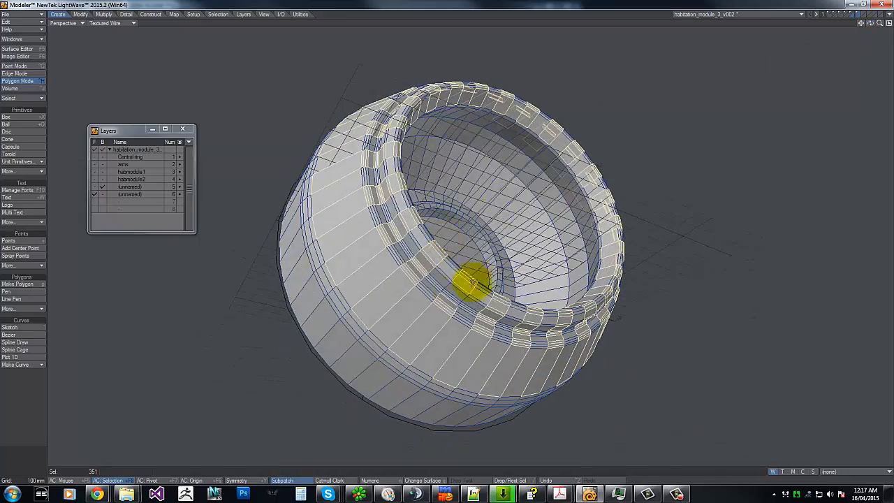
mouse_move(472, 282)
left_mouse_down()
mouse_move(447, 300)
mouse_move(610, 256)
mouse_move(828, 67)
left_mouse_up()
mouse_move(875, 23)
left_mouse_down()
mouse_move(442, 240)
mouse_move(869, 25)
left_mouse_up()
Assign the selected alternating strips to the Default1 surface, with Make Default turned off.
key("q")
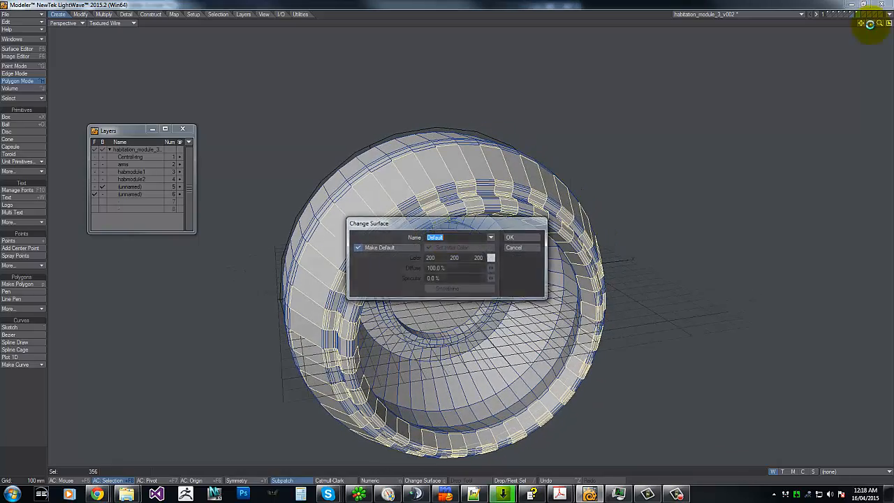
left_click(407, 248)
left_click(461, 237)
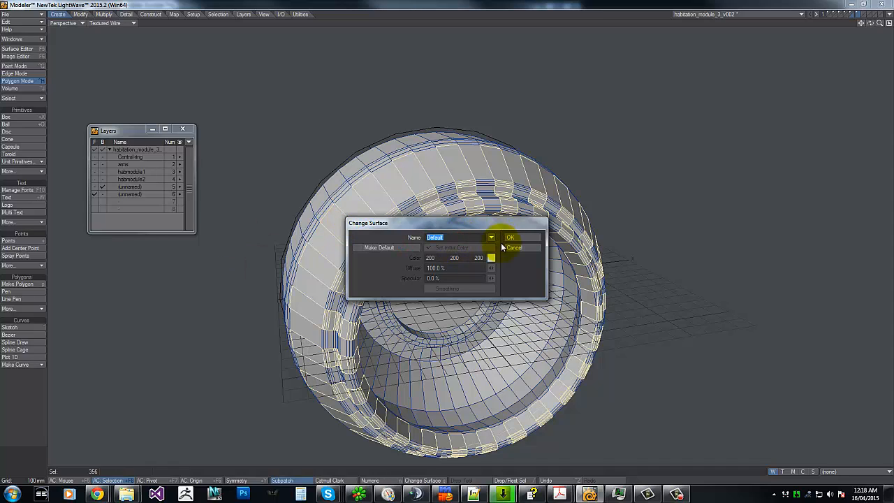
left_click(492, 237)
left_click(493, 255)
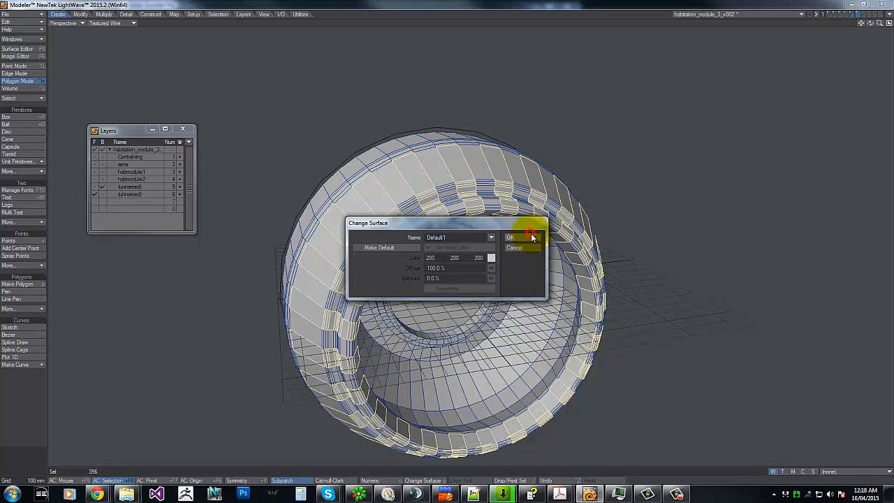
left_click(532, 237)
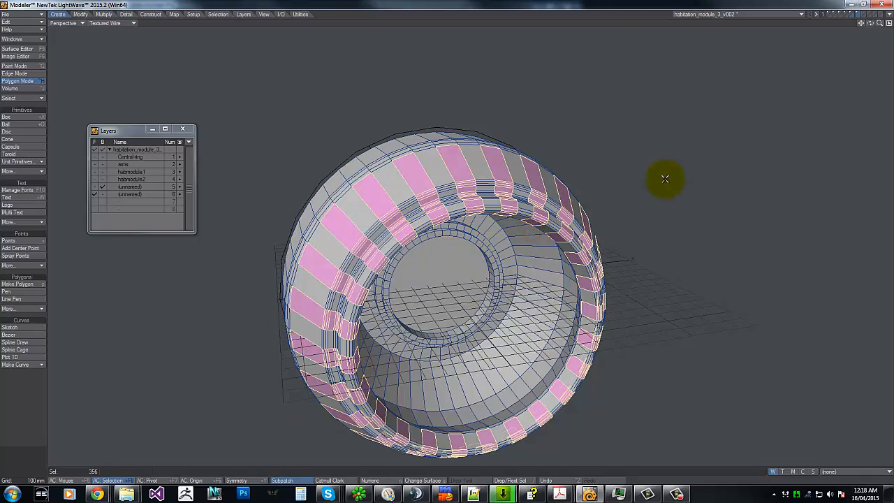
Try a Multishift on the selected strips with an inset amount of 5 mm.
left_click_drag(870, 24, 444, 236)
left_click(104, 15)
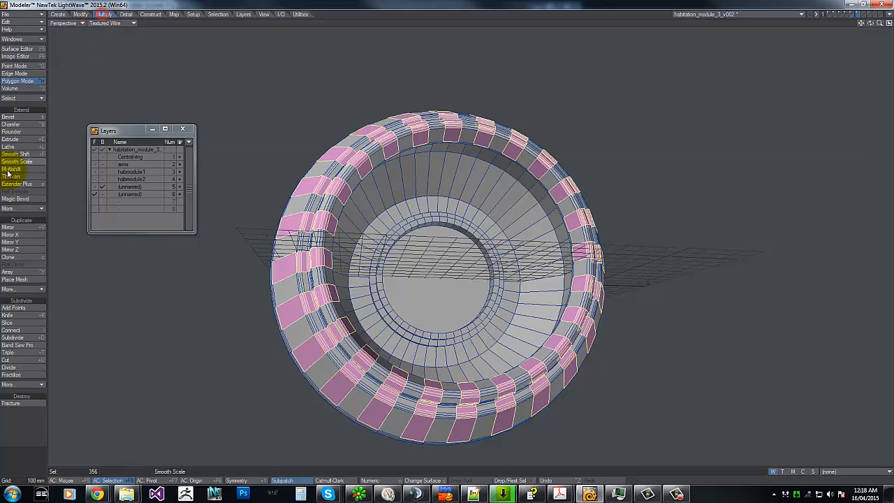
left_click(18, 169)
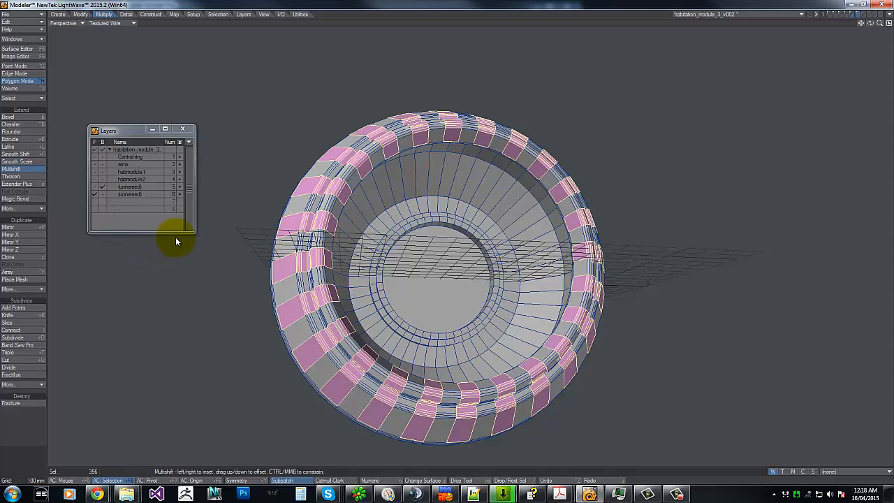
key("n")
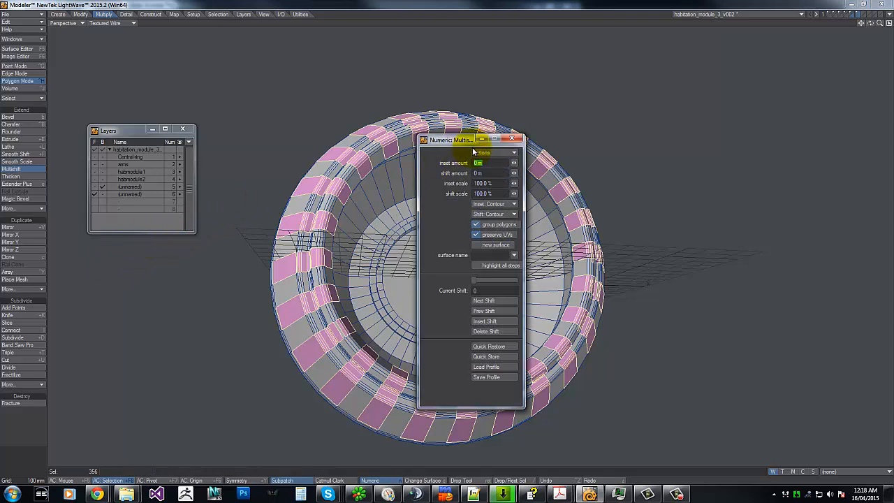
left_click_drag(465, 141, 659, 139)
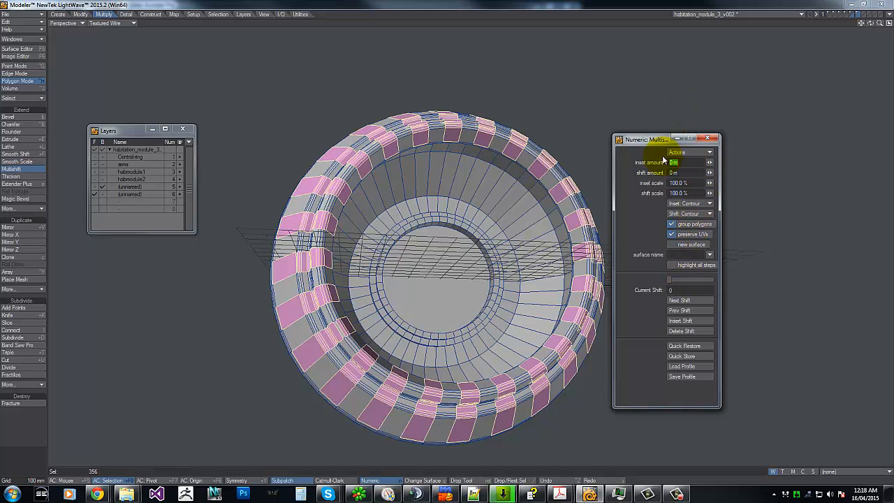
key("Tab")
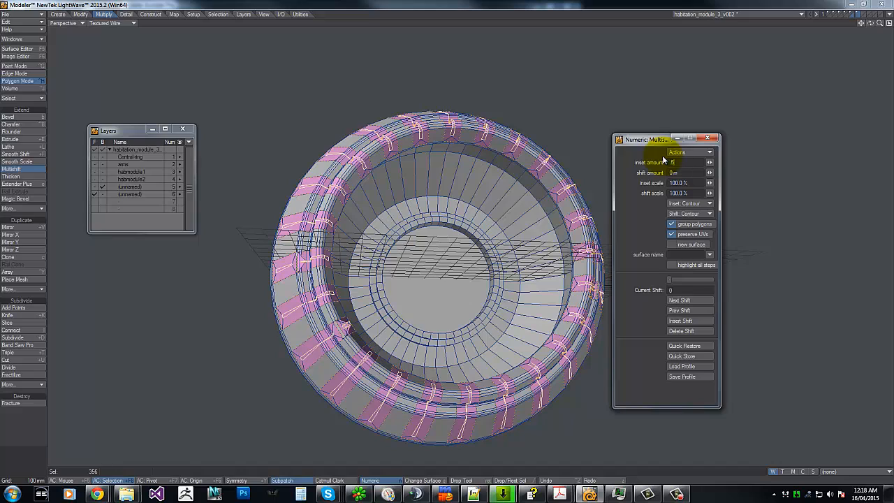
type("5")
key("Tab")
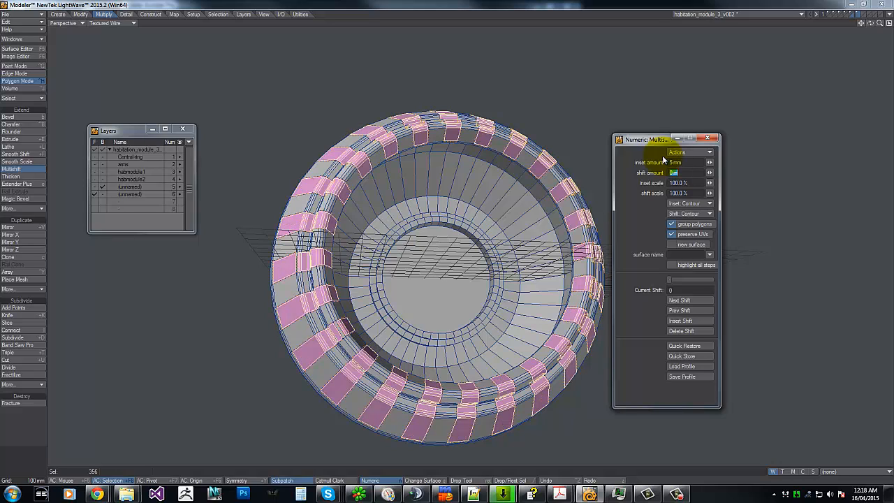
Insert a second stage in the Multishift with a 10 mm shift amount and finish the operation.
left_click(691, 319)
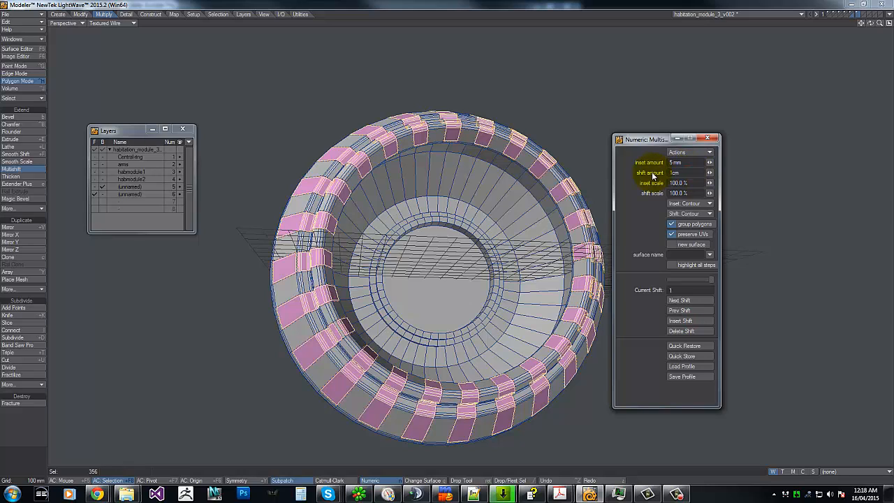
key("Tab")
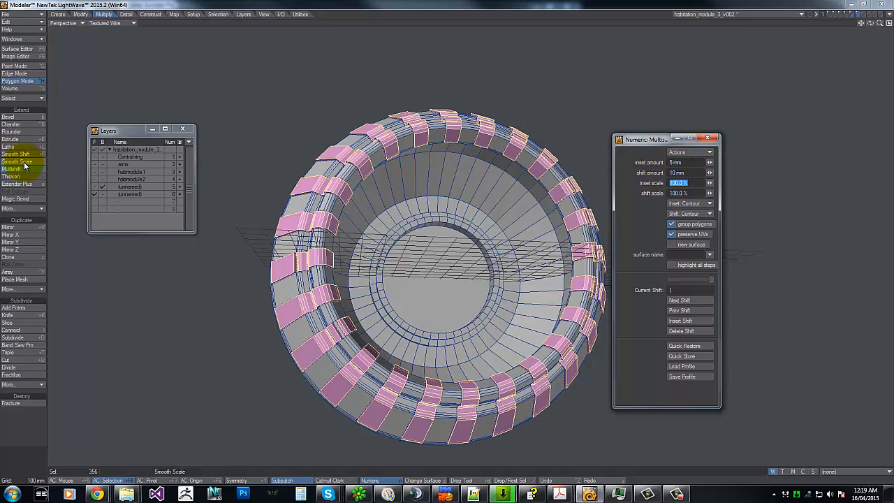
left_click(25, 169)
left_click(705, 138)
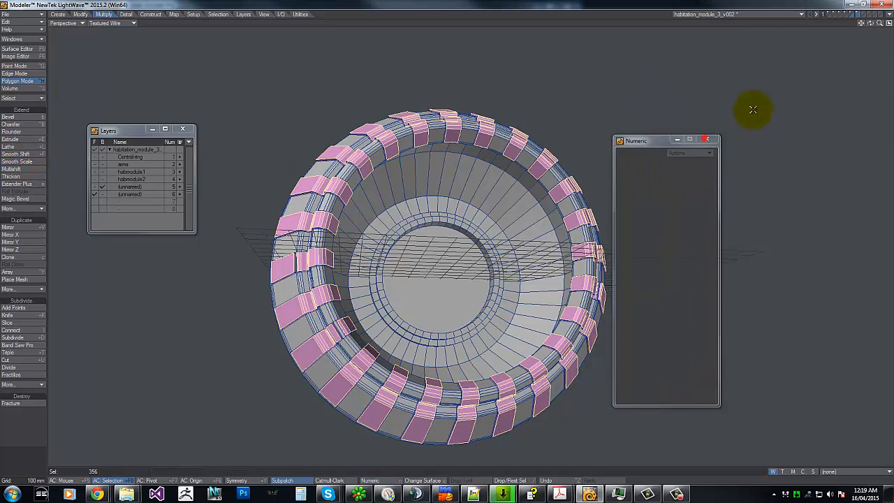
Clear the strip selection using the polygon statistics and select the first grey strips between the raised ones.
left_click_drag(871, 25, 446, 237)
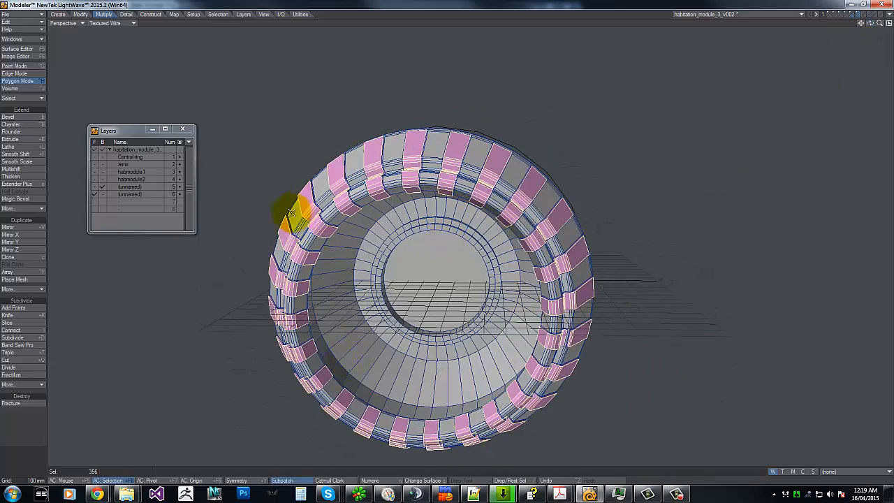
key("w")
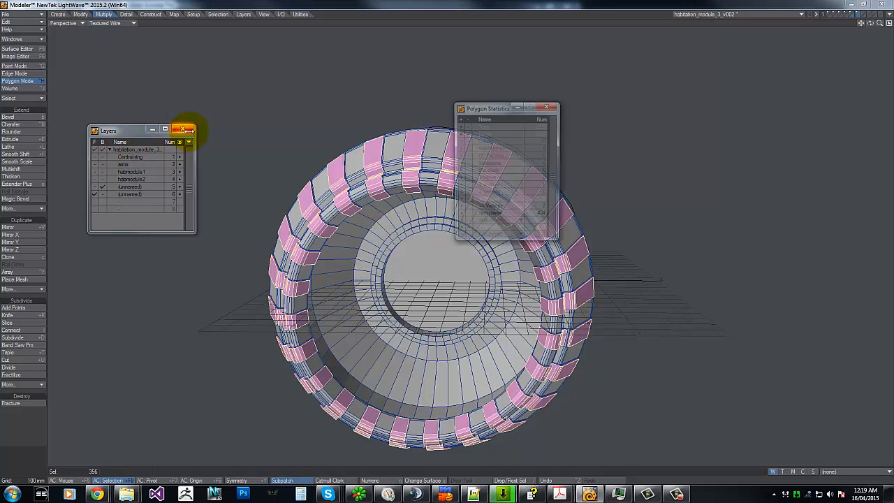
left_click_drag(487, 108, 724, 97)
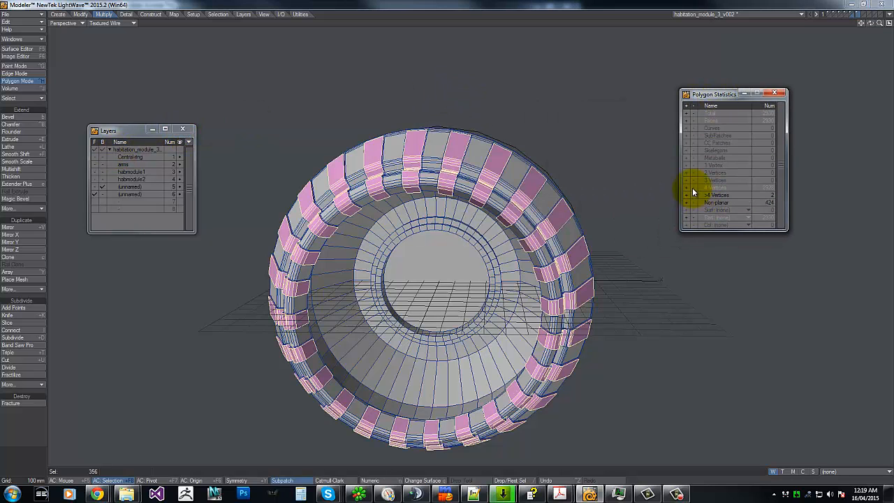
left_click(693, 188)
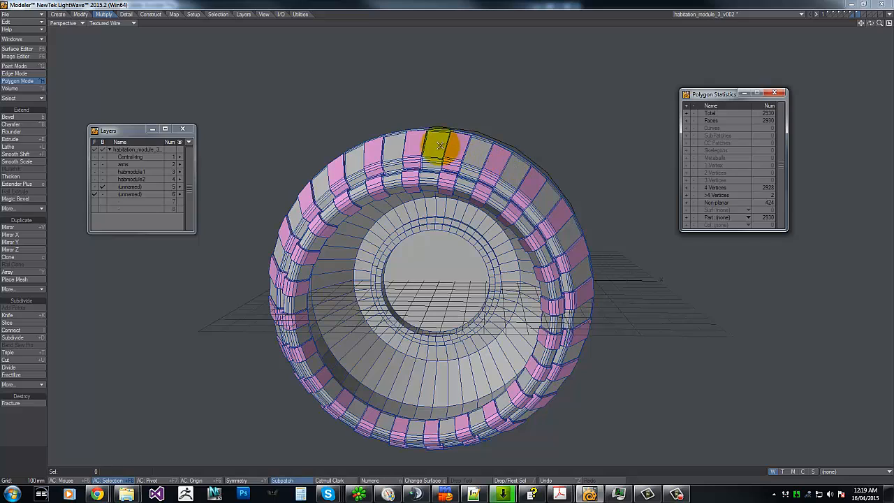
mouse_move(429, 148)
left_mouse_down()
mouse_move(429, 185)
mouse_move(479, 156)
mouse_move(460, 187)
mouse_move(495, 169)
mouse_move(517, 176)
mouse_move(490, 205)
mouse_move(521, 230)
mouse_move(542, 207)
mouse_move(564, 235)
mouse_move(538, 258)
left_mouse_up()
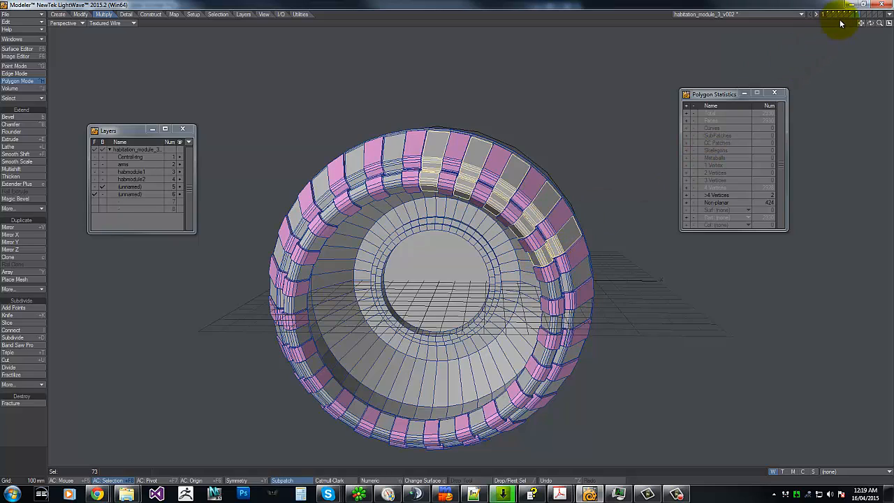
left_click_drag(871, 25, 804, 63)
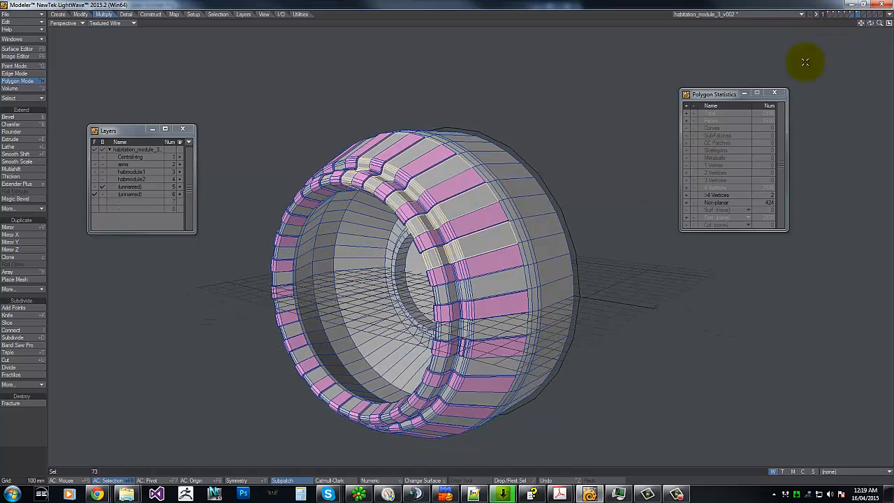
mouse_move(450, 257)
left_mouse_down()
mouse_move(435, 219)
mouse_move(426, 242)
mouse_move(496, 279)
mouse_move(435, 293)
mouse_move(499, 325)
mouse_move(439, 329)
mouse_move(466, 311)
left_mouse_up()
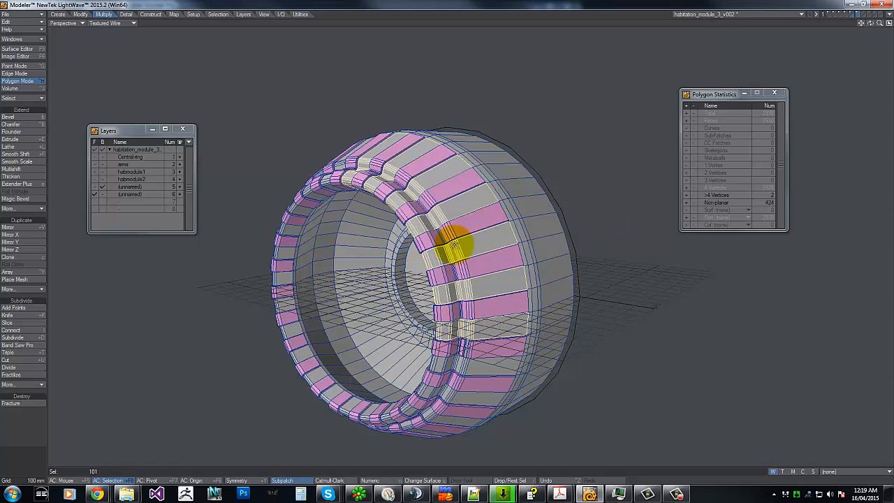
Extend the grey strip selection around the front rim and along the lower rim grooves and taper.
mouse_move(292, 329)
left_mouse_down()
mouse_move(314, 371)
mouse_move(282, 299)
mouse_move(286, 240)
mouse_move(301, 208)
mouse_move(333, 187)
left_mouse_up()
left_click(331, 188, "shift")
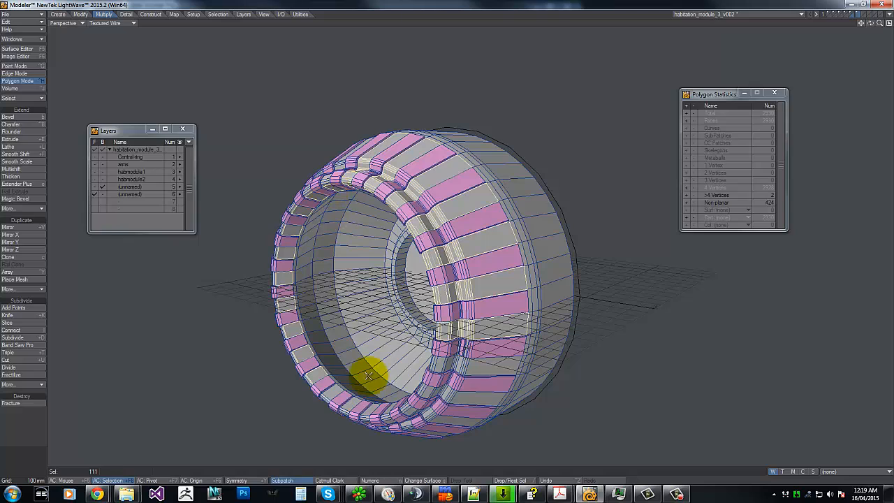
left_click(333, 394, "shift")
left_click_drag(351, 404, 382, 409)
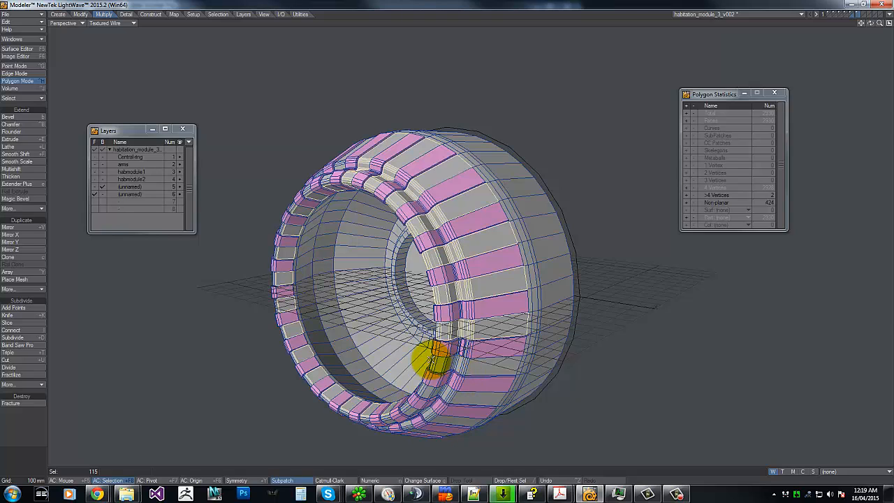
mouse_move(433, 358)
left_mouse_down()
mouse_move(472, 365)
mouse_move(468, 398)
mouse_move(424, 389)
mouse_move(403, 409)
left_mouse_up()
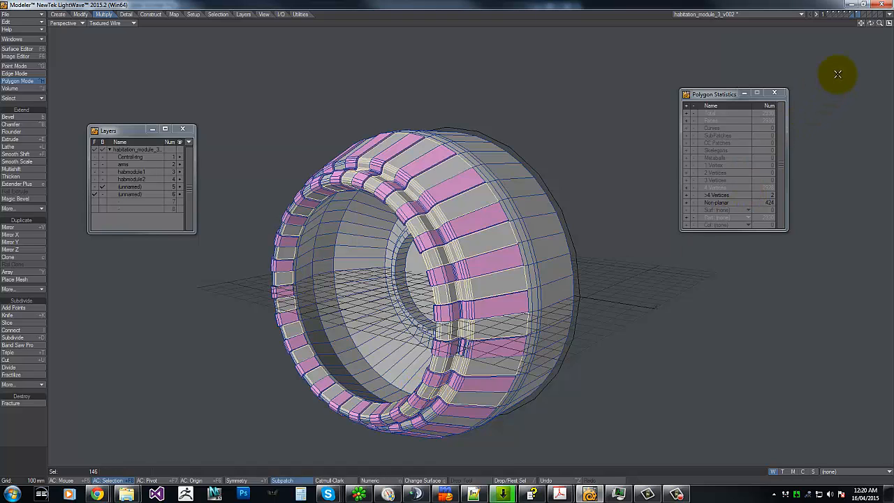
left_click_drag(870, 24, 446, 237)
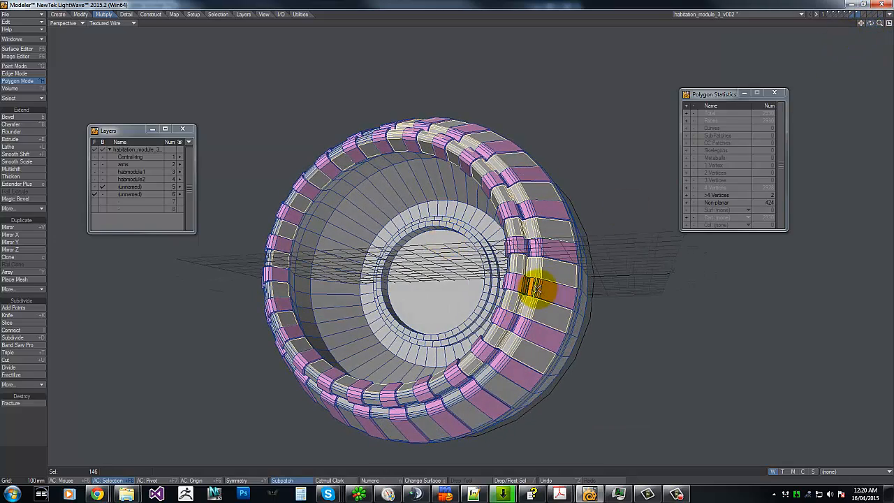
Undo back to before the Multishift and add the missed narrow groove polygons to the strip selection.
key("ctrl+z")
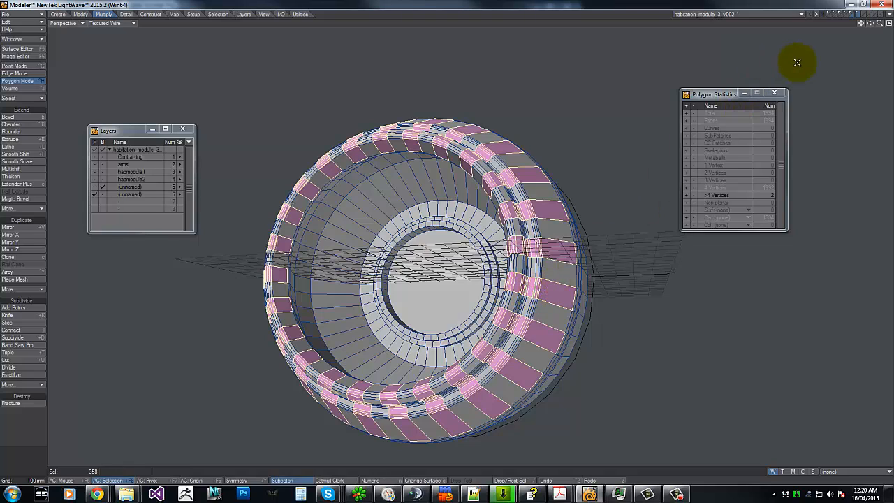
left_click_drag(870, 23, 446, 237)
left_click_drag(880, 24, 447, 237)
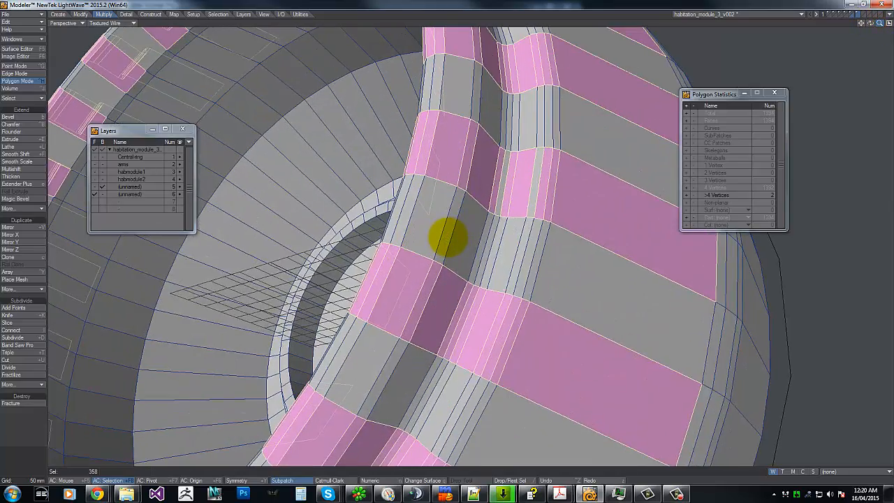
key("a")
Reassign the corrected strip selection to the Default1 surface.
key("q")
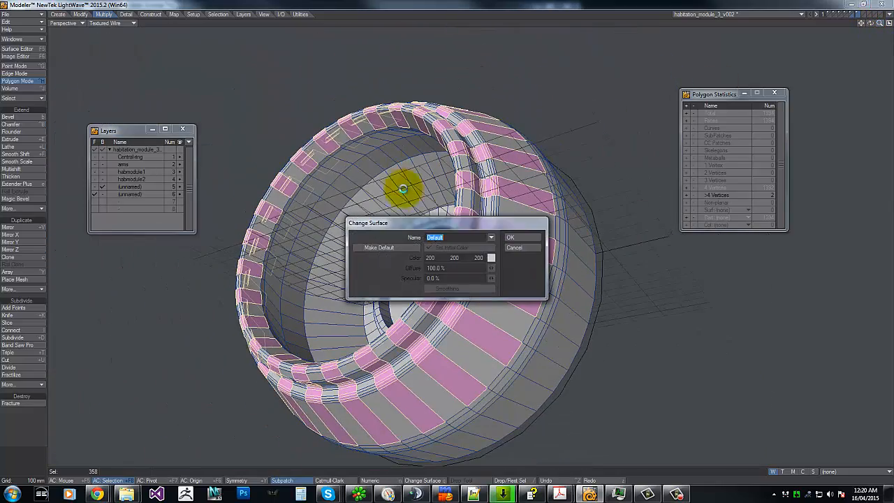
left_click(493, 237)
left_click(493, 251)
left_click(522, 237)
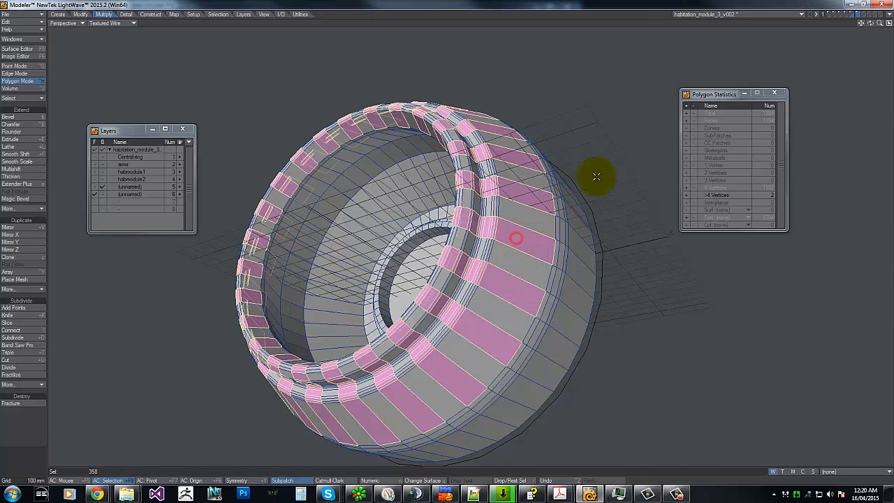
Multishift the pink strips with a 5 mm inset, insert a second shift with a 10 mm shift amount, and quick-store the profile.
left_click(14, 168)
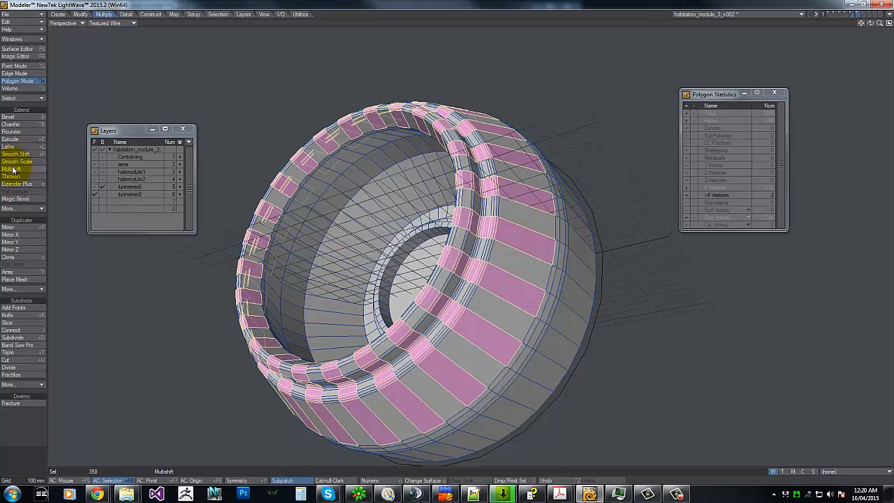
key("n")
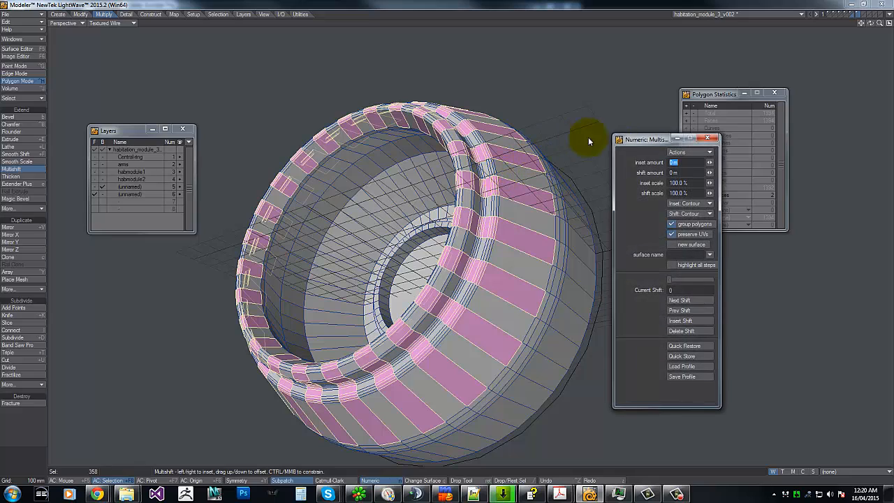
type("5mm")
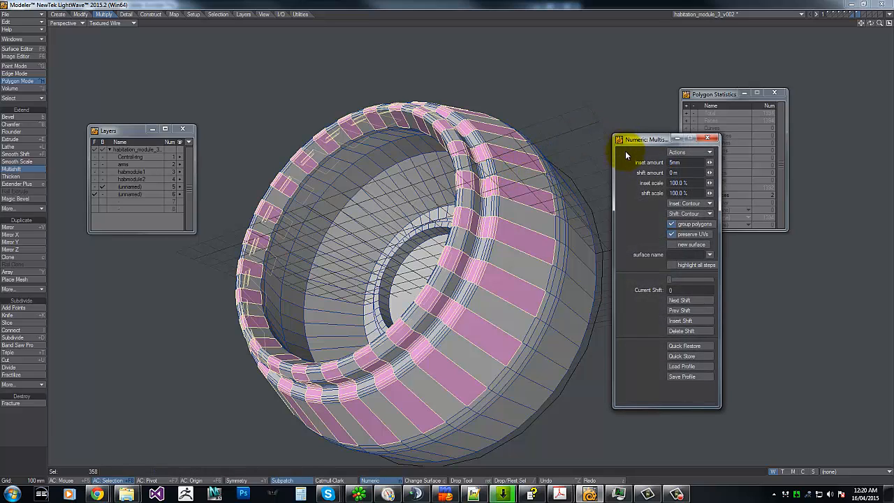
key("Tab")
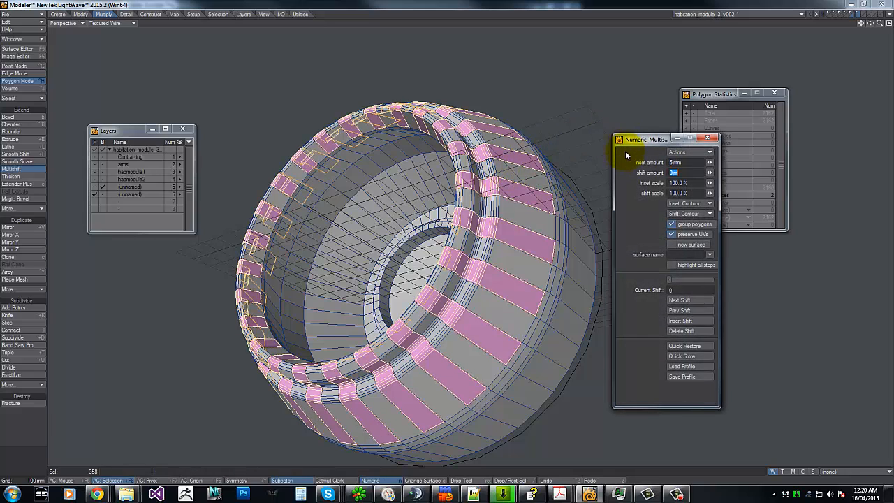
left_click(690, 320)
type("10mm")
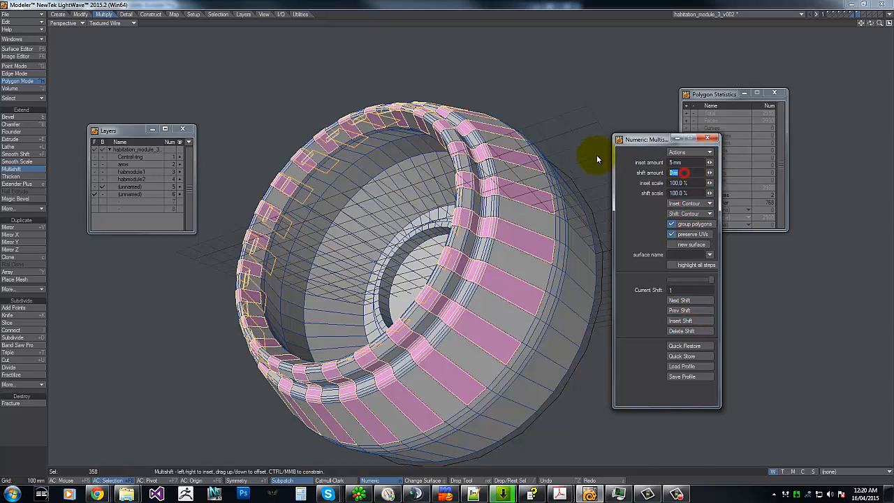
key("Tab")
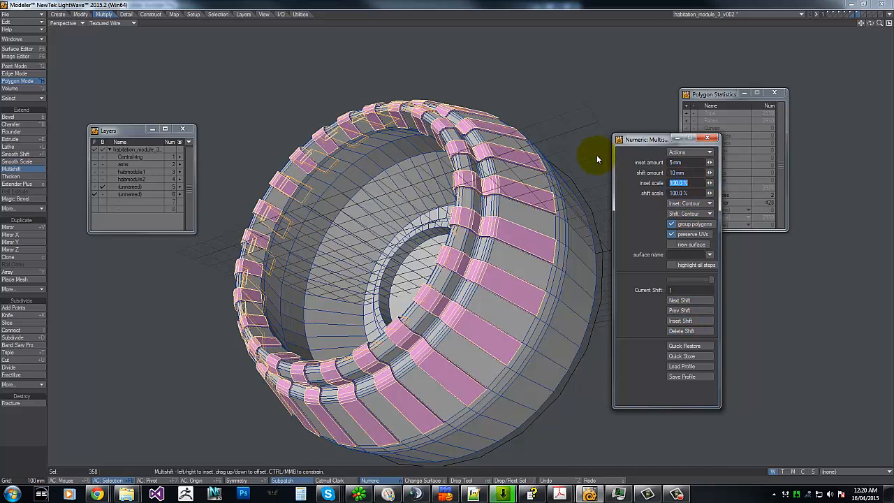
left_click(694, 357)
left_click(708, 138)
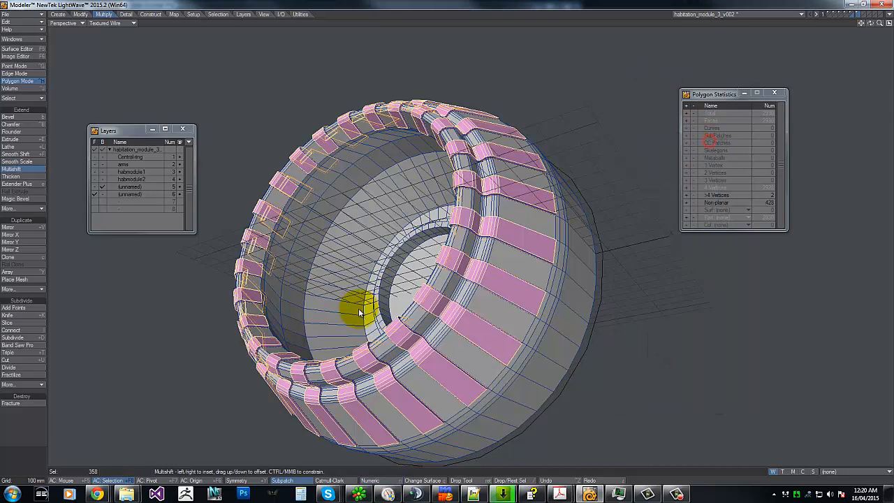
Leave Multishift, clear the strip selection and select the grey polygons between the raised strips along the lower front rim.
left_click(693, 188)
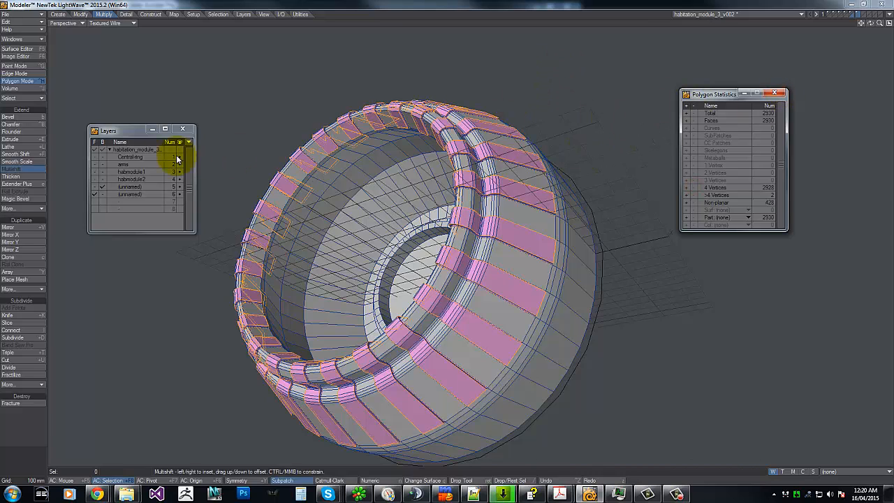
left_click(26, 170)
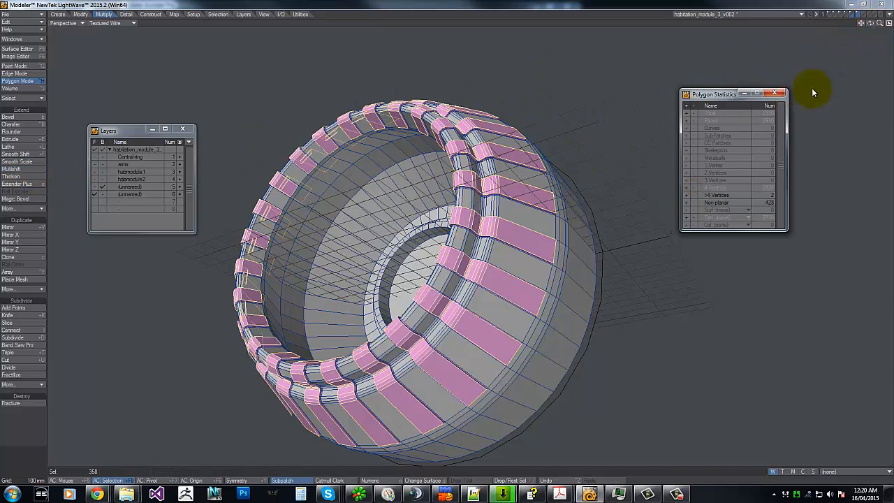
left_click(696, 114)
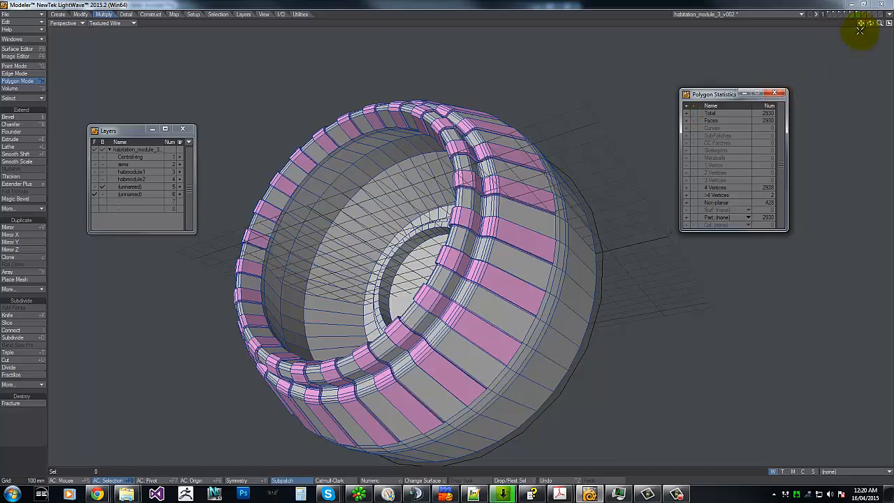
left_click_drag(870, 23, 433, 240)
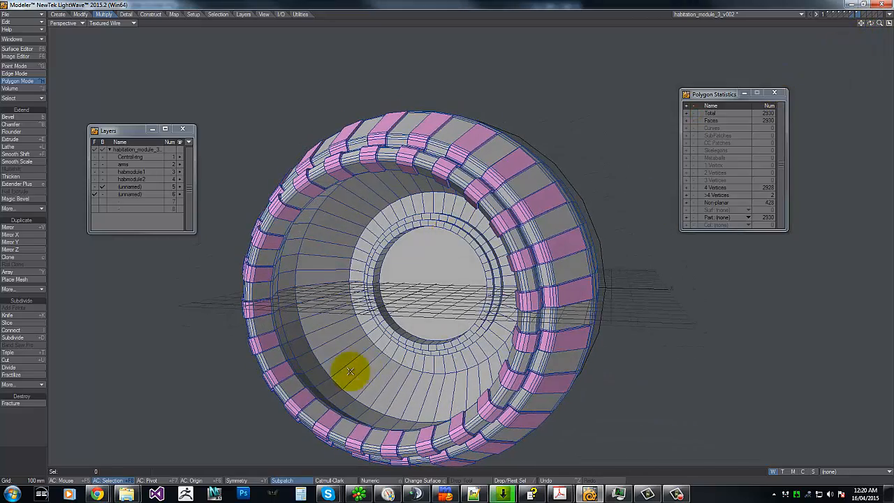
left_click(290, 387)
mouse_move(317, 407)
left_mouse_down()
mouse_move(361, 431)
mouse_move(419, 433)
mouse_move(465, 421)
mouse_move(513, 359)
mouse_move(523, 329)
mouse_move(508, 309)
left_mouse_up()
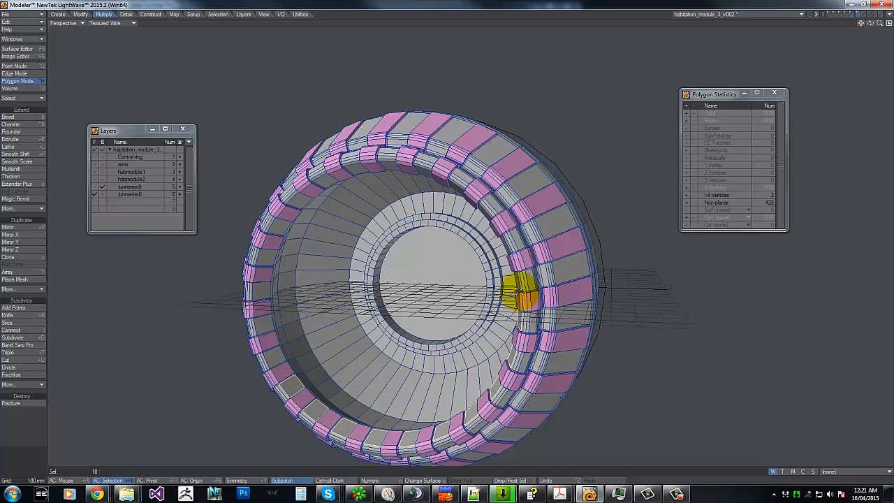
Add the remaining grey polygons between the raised strips around the front rim's inner edge to the selection.
left_click(518, 285, "shift")
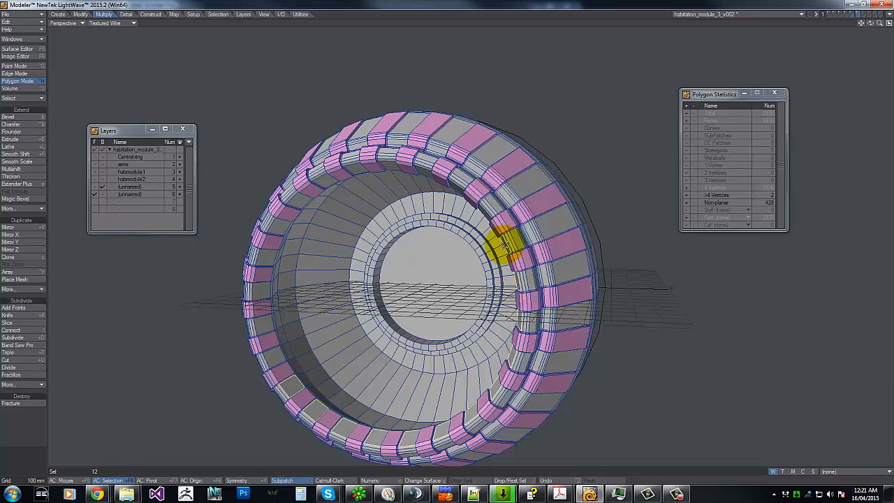
left_click(483, 211, "shift")
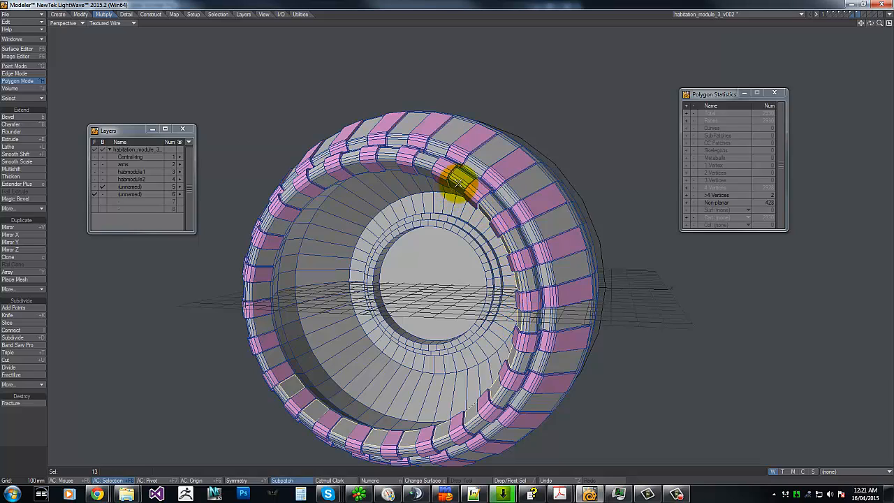
left_click(455, 187, "shift")
left_click(423, 171, "shift")
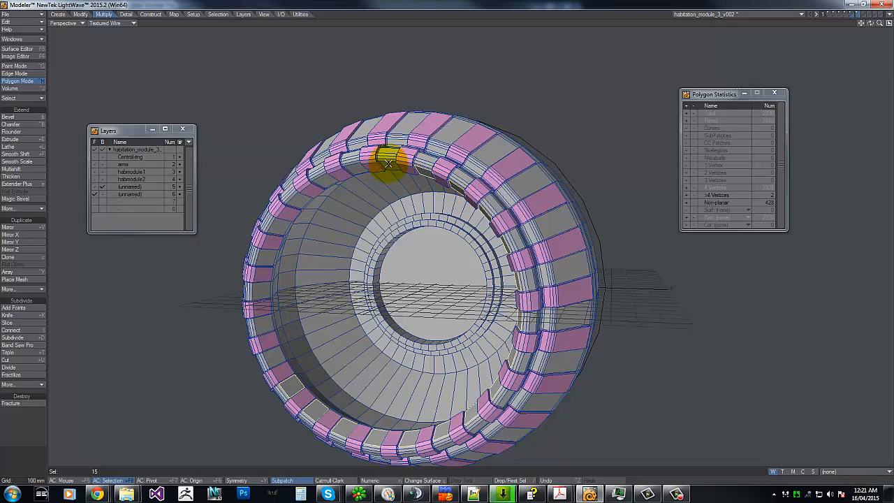
left_click(366, 167, "shift")
left_click(358, 167, "shift")
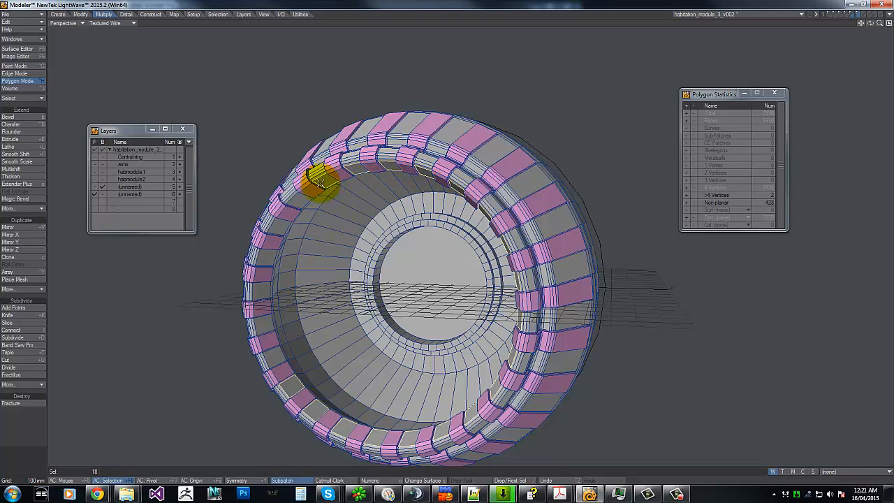
left_click(320, 183, "shift")
left_click(295, 199, "shift")
mouse_move(285, 221)
left_mouse_down()
mouse_move(259, 289)
mouse_move(260, 322)
mouse_move(278, 362)
left_mouse_up()
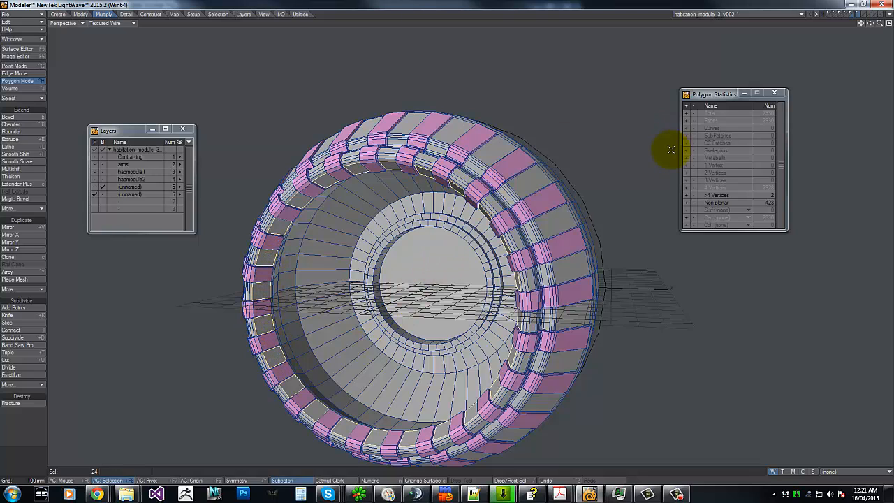
Extend the grey strip selection outward across the rim grooves and the wide taper around the upper part and side of the rim.
mouse_move(428, 155)
left_mouse_down()
mouse_move(453, 133)
mouse_move(410, 116)
mouse_move(386, 157)
mouse_move(356, 162)
mouse_move(359, 135)
mouse_move(325, 147)
left_mouse_up()
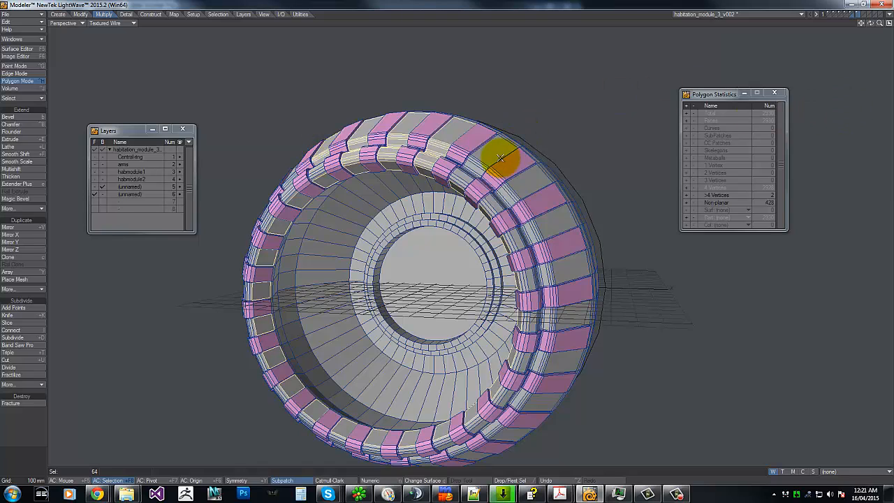
mouse_move(495, 154)
left_mouse_down()
mouse_move(463, 176)
mouse_move(486, 211)
mouse_move(525, 186)
mouse_move(554, 219)
mouse_move(514, 235)
mouse_move(532, 228)
left_mouse_up()
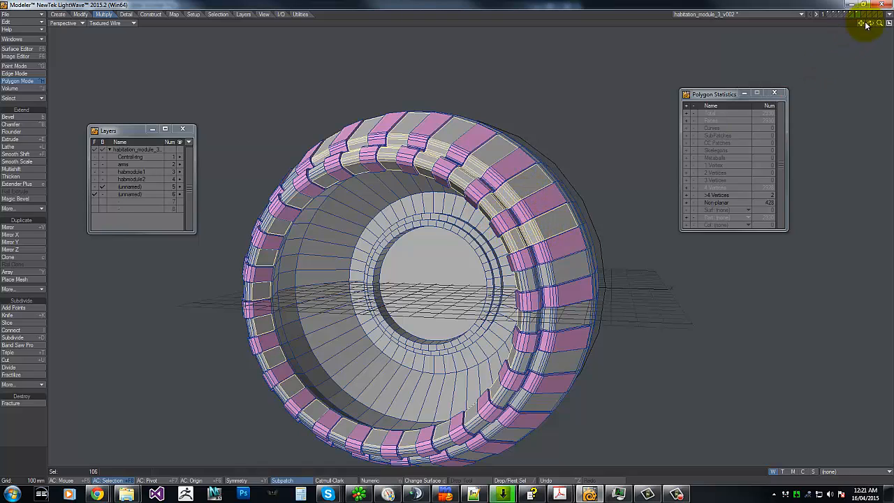
left_click_drag(872, 24, 447, 239)
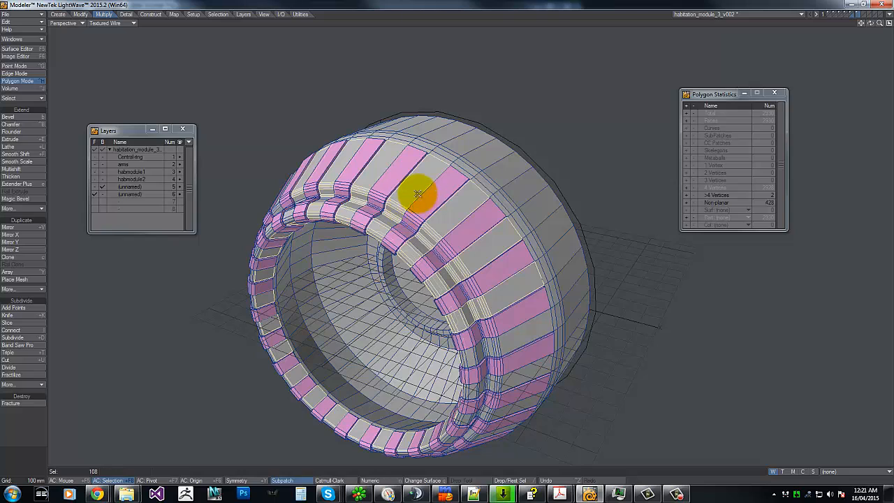
left_click(439, 229, "shift")
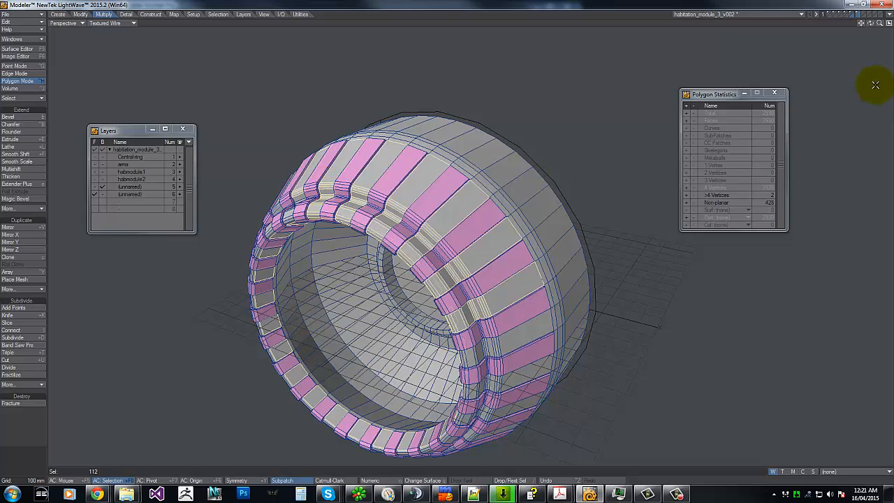
mouse_move(870, 23)
left_mouse_down()
mouse_move(443, 238)
mouse_move(856, 27)
left_mouse_up()
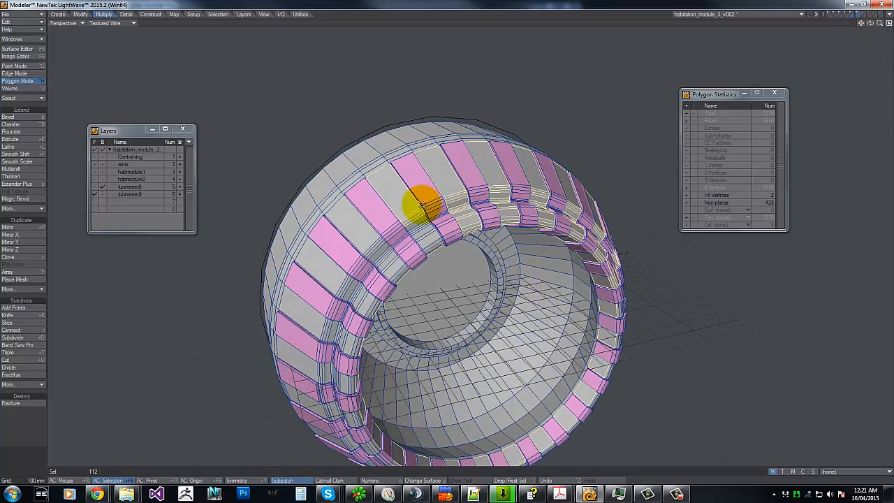
mouse_move(419, 200)
left_mouse_down()
mouse_move(409, 219)
mouse_move(428, 232)
mouse_move(355, 228)
mouse_move(397, 271)
mouse_move(318, 284)
mouse_move(340, 275)
mouse_move(368, 305)
mouse_move(303, 314)
mouse_move(405, 265)
mouse_move(414, 289)
mouse_move(339, 326)
mouse_move(810, 60)
mouse_move(279, 333)
mouse_move(293, 313)
mouse_move(350, 343)
mouse_move(296, 371)
mouse_move(342, 377)
mouse_move(358, 414)
mouse_move(307, 409)
left_mouse_up()
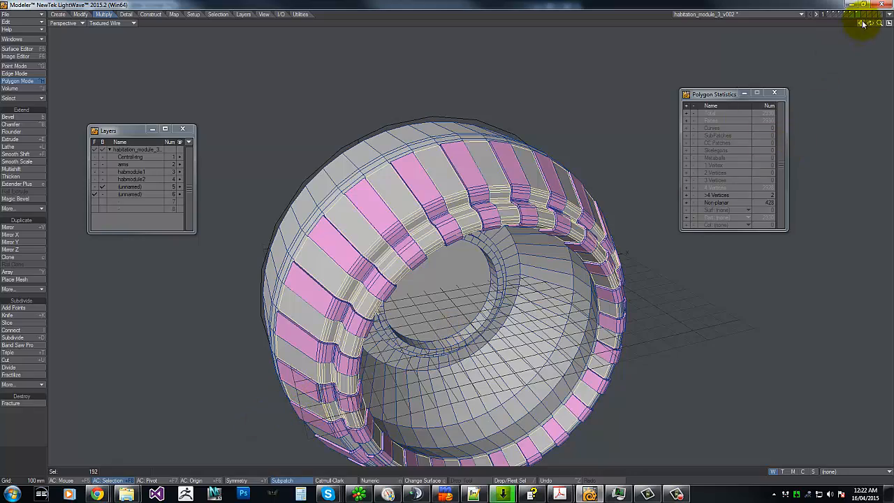
Undo back to before the Multishift and add the two missed groove polygons on the side strip to the pink strip selection.
left_click_drag(442, 240, 443, 235, "alt")
left_click_drag(880, 23, 445, 237)
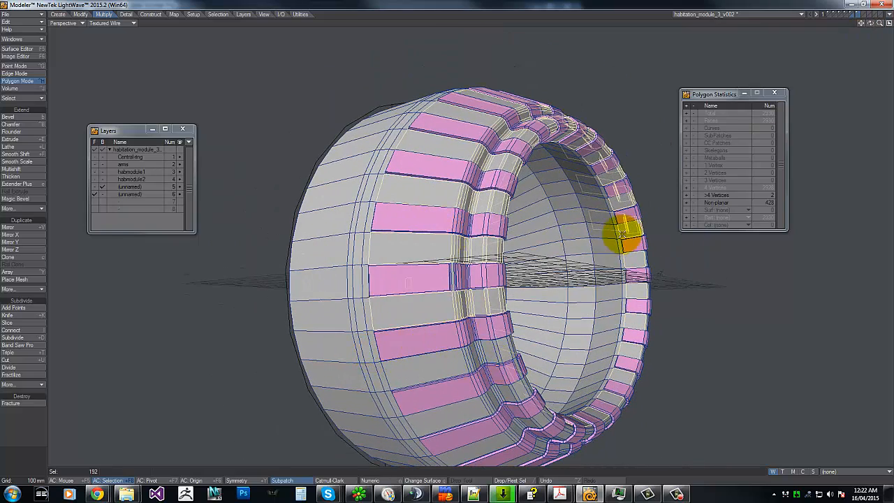
key("u")
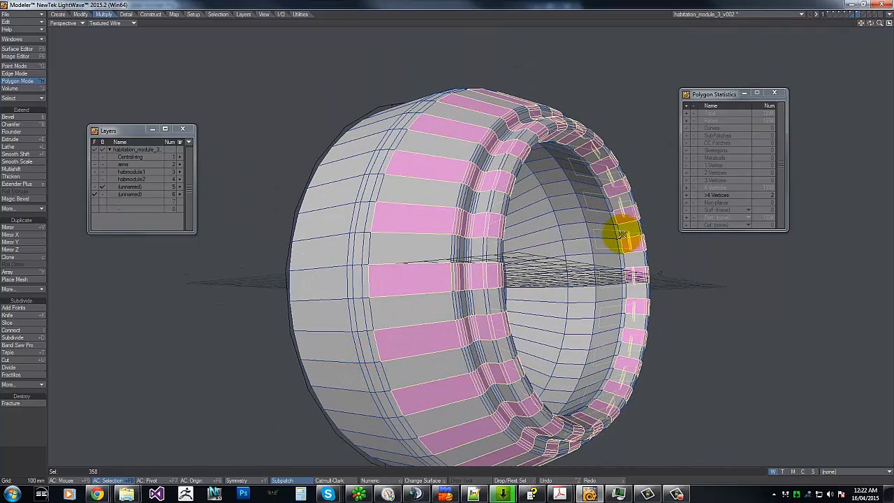
left_click(461, 276, "shift")
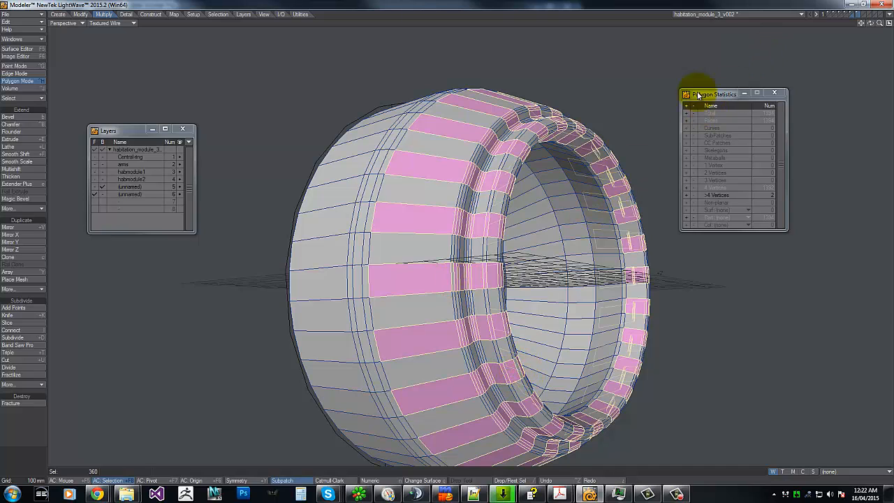
Assign the completed strip selection to the existing Default1 surface.
key("q")
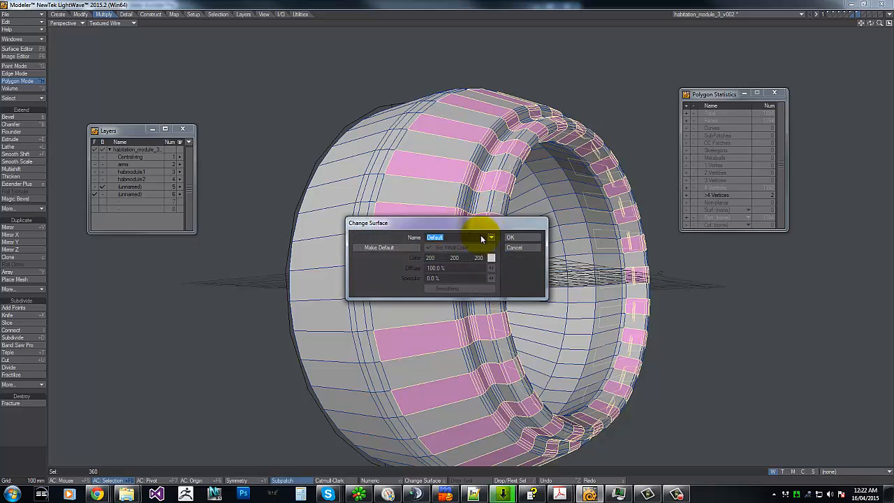
left_click(491, 237)
left_click(491, 251)
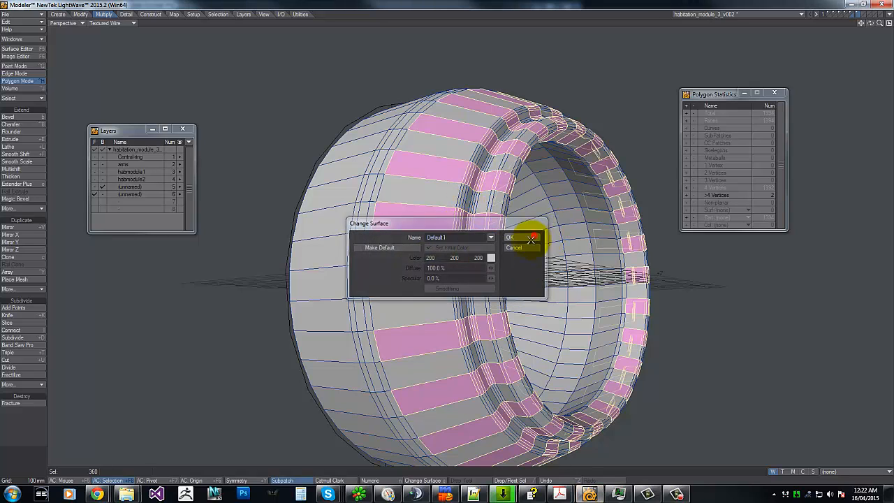
left_click(523, 239)
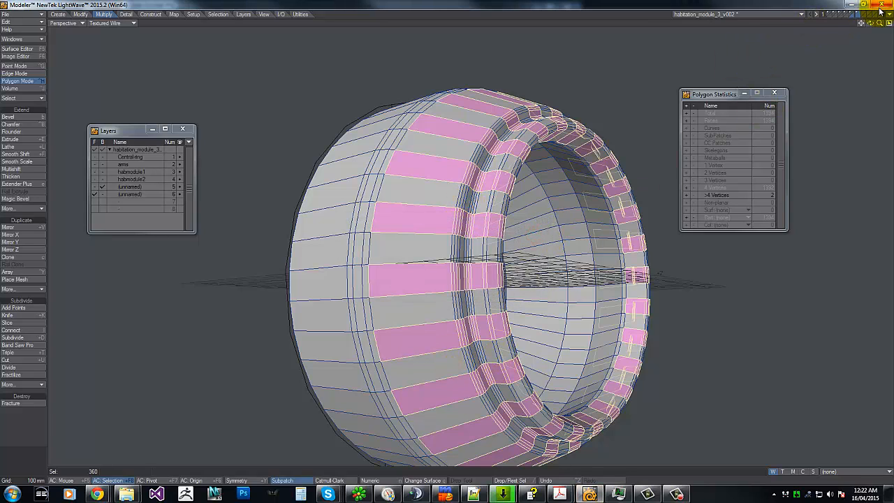
Multishift the completed strip selection using the quick-stored inset and shift profile.
left_click_drag(876, 26, 279, 174)
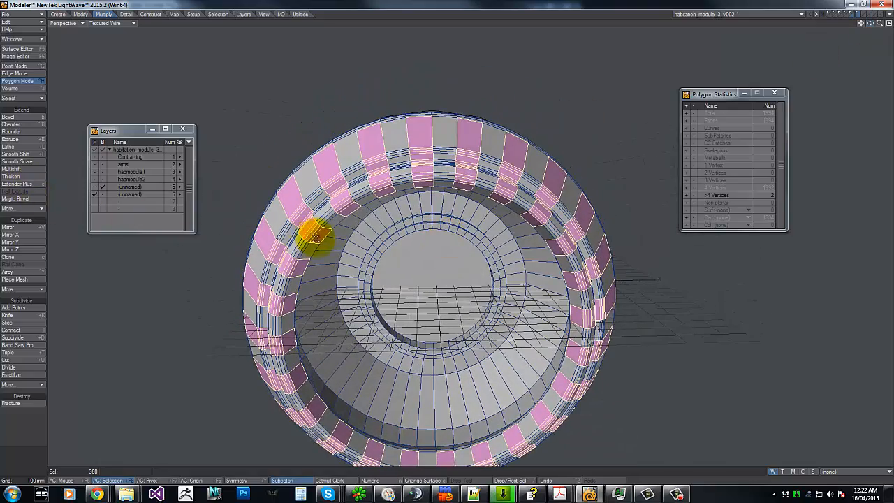
left_click(6, 170)
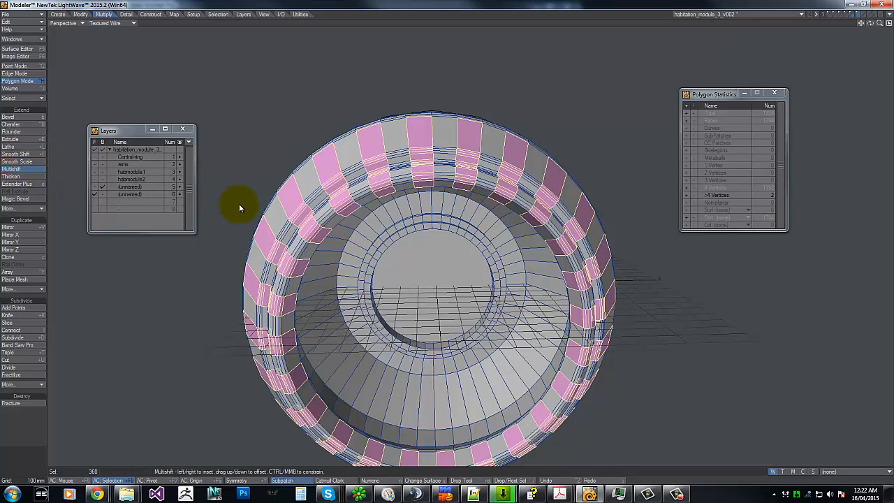
key("n")
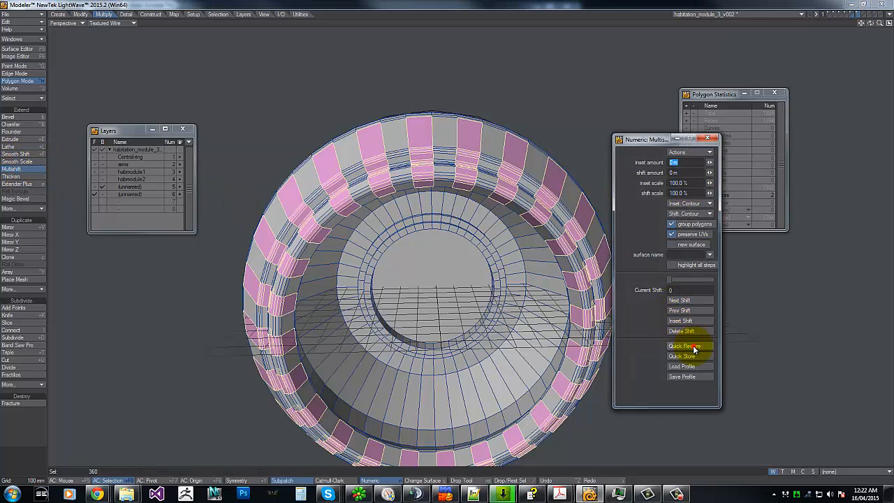
left_click(691, 346)
left_click(709, 138)
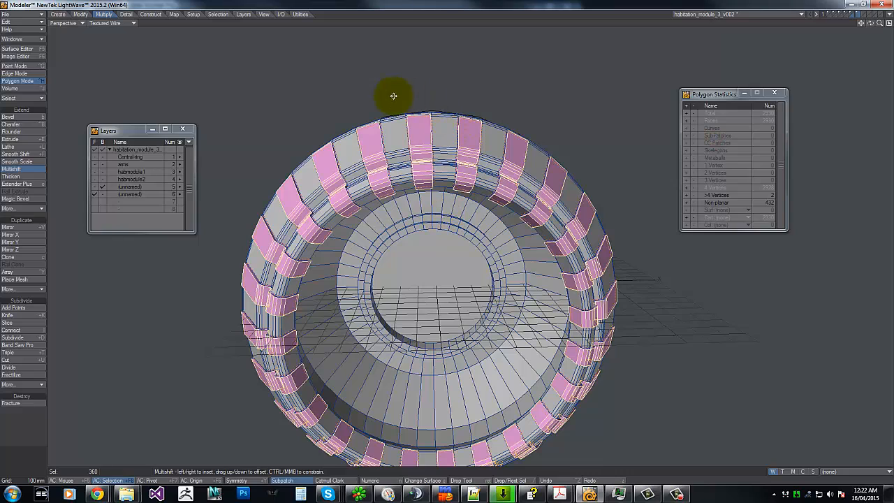
Drop the finished Multishift and its selection, and select the grey strips between the pink ones around the upper rim.
left_click(696, 118)
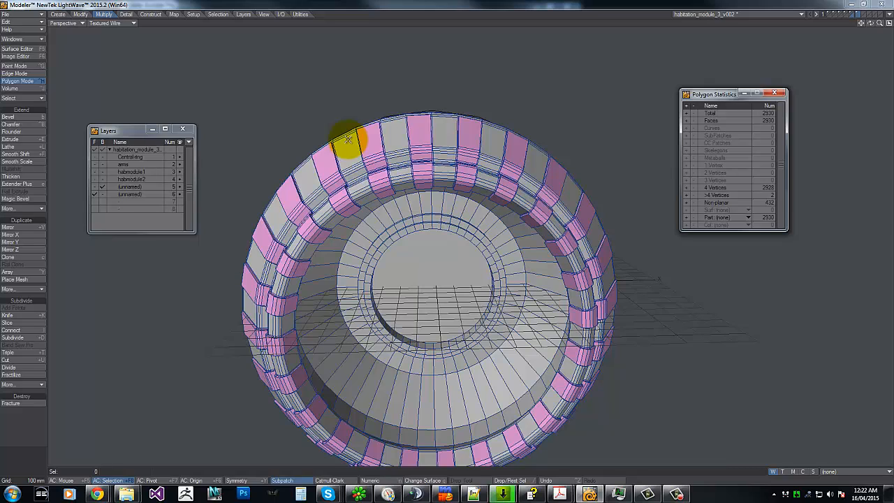
left_click(347, 139)
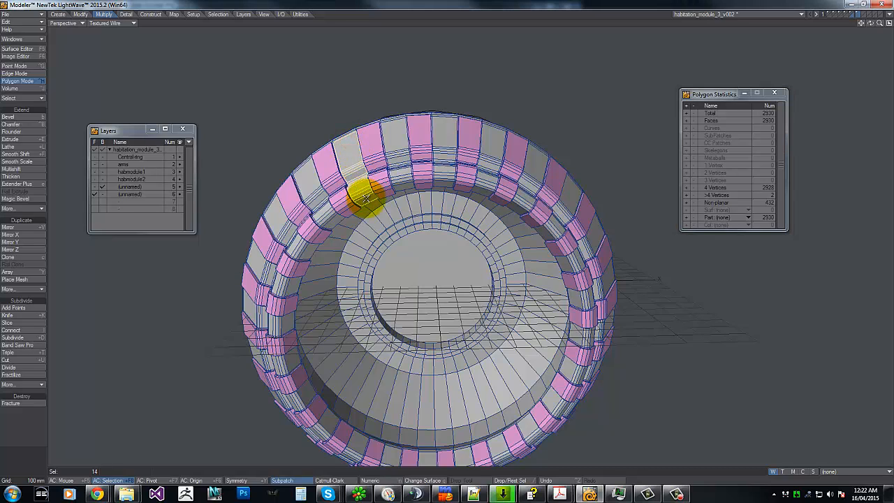
mouse_move(354, 173)
left_mouse_down()
mouse_move(388, 153)
mouse_move(405, 155)
mouse_move(404, 173)
mouse_move(399, 156)
mouse_move(447, 132)
mouse_move(442, 182)
mouse_move(441, 133)
mouse_move(489, 142)
mouse_move(479, 186)
mouse_move(491, 144)
mouse_move(536, 162)
mouse_move(524, 196)
mouse_move(564, 189)
left_mouse_up()
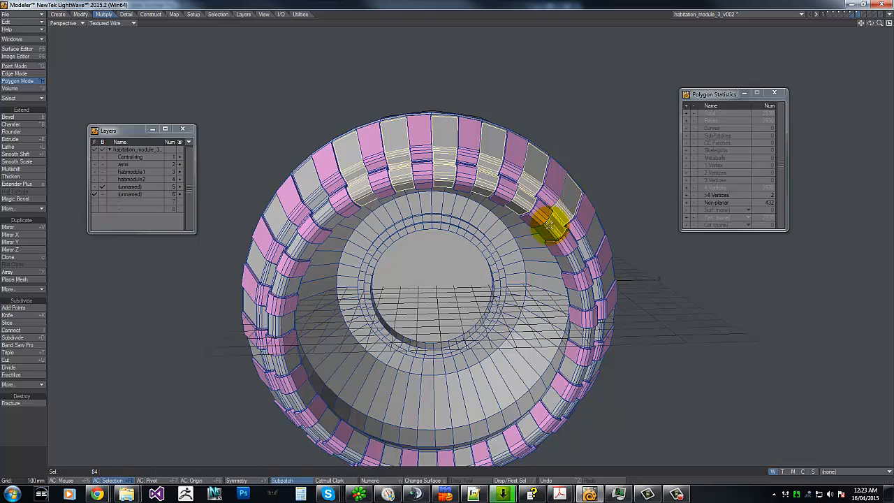
left_click_drag(870, 23, 448, 236)
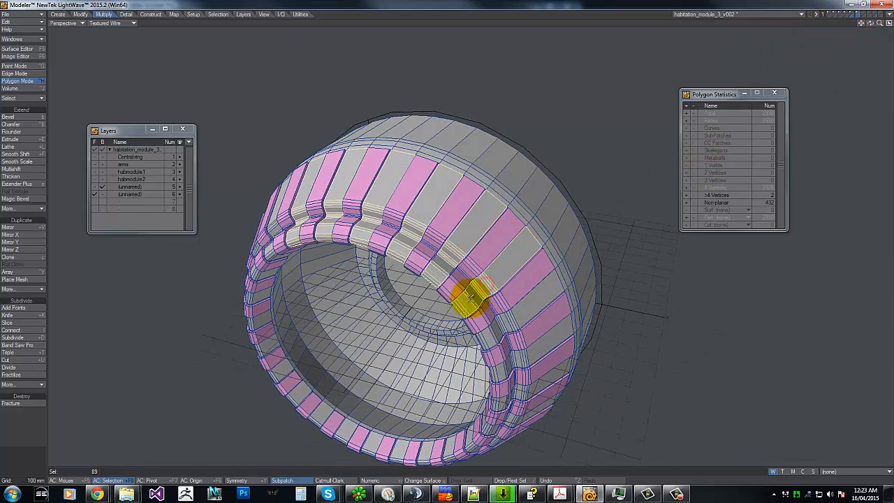
mouse_move(470, 297)
left_mouse_down()
mouse_move(455, 245)
mouse_move(435, 263)
mouse_move(417, 223)
mouse_move(402, 243)
mouse_move(366, 220)
mouse_move(573, 292)
mouse_move(532, 300)
mouse_move(484, 337)
mouse_move(842, 39)
mouse_move(444, 239)
mouse_move(870, 25)
left_mouse_up()
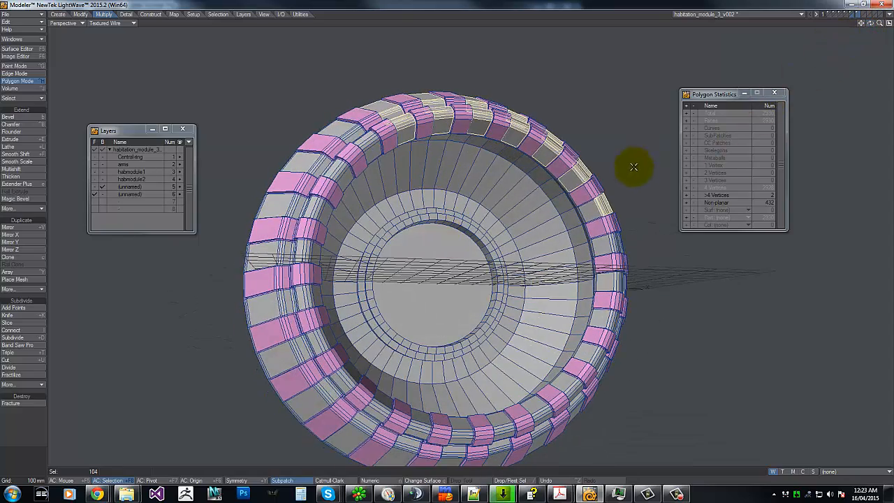
Extend the grey strip selection down the side of the rim to about mid-height, across the inner lip, grooves and wide taper.
left_click(589, 213, "shift")
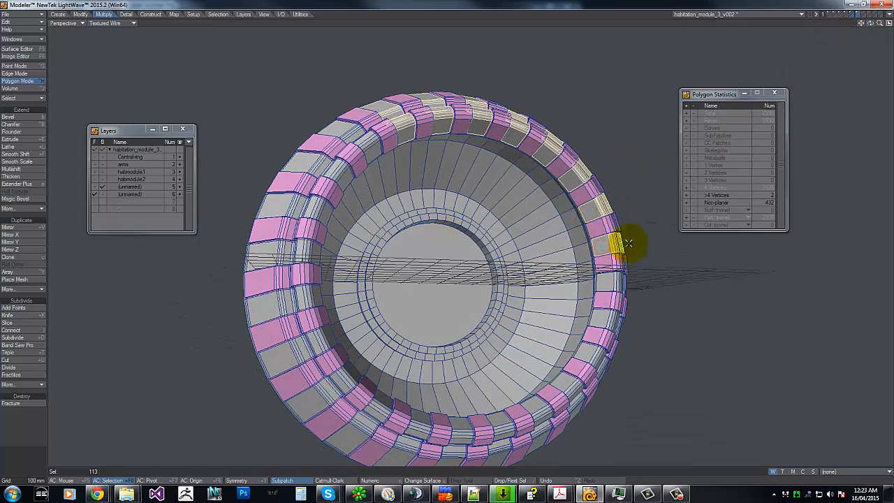
mouse_move(627, 243)
left_mouse_down()
mouse_move(841, 46)
mouse_move(442, 233)
mouse_move(483, 219)
left_mouse_up()
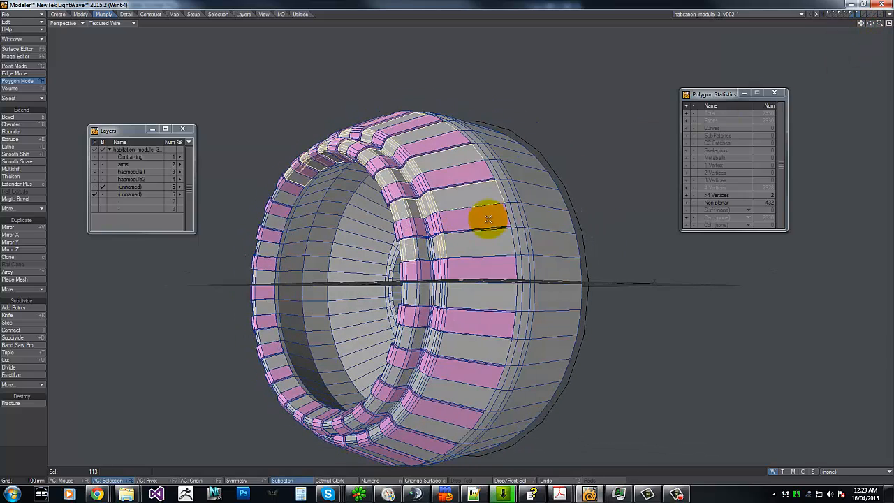
left_click_drag(412, 249, 451, 249)
left_click_drag(479, 303, 396, 291)
left_click(401, 296, "shift")
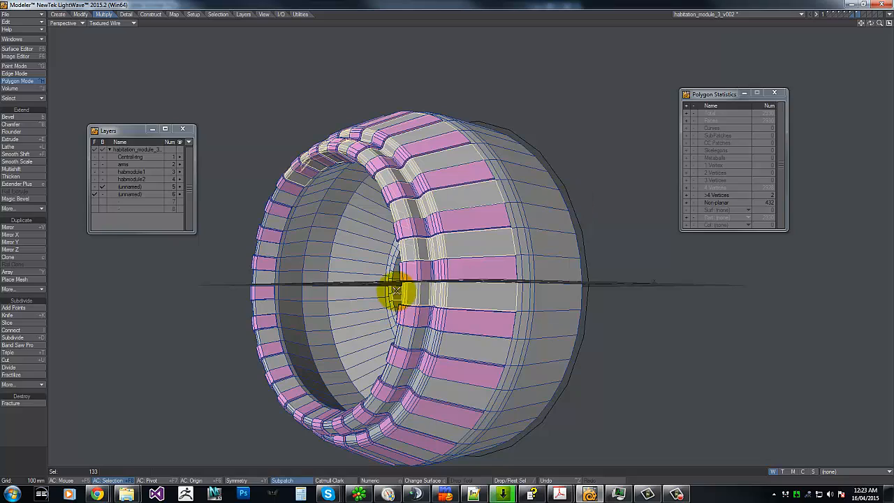
Add the grey strips on the lower side of the rim to the selection, from the inner lip out to the taper.
left_click_drag(875, 28, 685, 235)
left_click_drag(648, 301, 627, 326)
left_click_drag(875, 29, 100, 423)
mouse_move(492, 263)
left_mouse_down()
mouse_move(475, 283)
mouse_move(425, 271)
mouse_move(465, 275)
mouse_move(465, 339)
mouse_move(409, 303)
mouse_move(434, 283)
mouse_move(400, 266)
mouse_move(404, 259)
mouse_move(393, 276)
mouse_move(423, 389)
mouse_move(456, 383)
mouse_move(384, 339)
mouse_move(404, 351)
left_mouse_up()
mouse_move(436, 377)
left_mouse_down()
mouse_move(434, 319)
mouse_move(564, 214)
mouse_move(423, 405)
mouse_move(412, 411)
mouse_move(386, 394)
left_mouse_up()
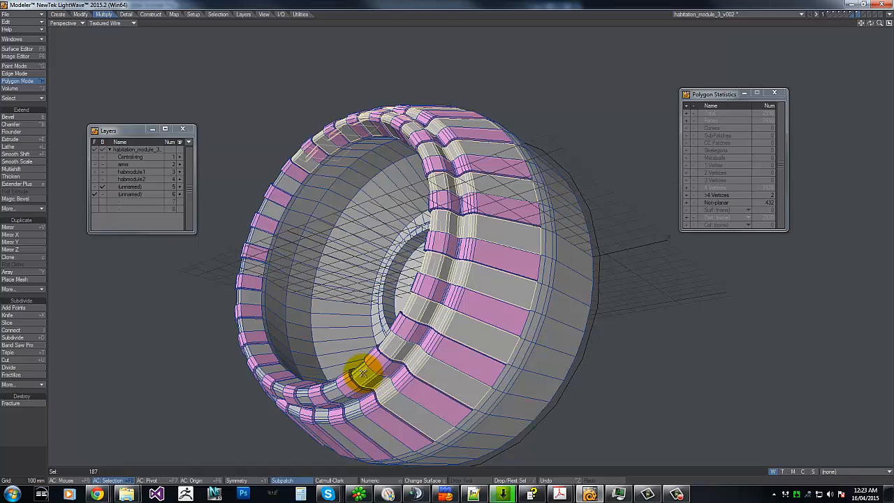
left_click(345, 360)
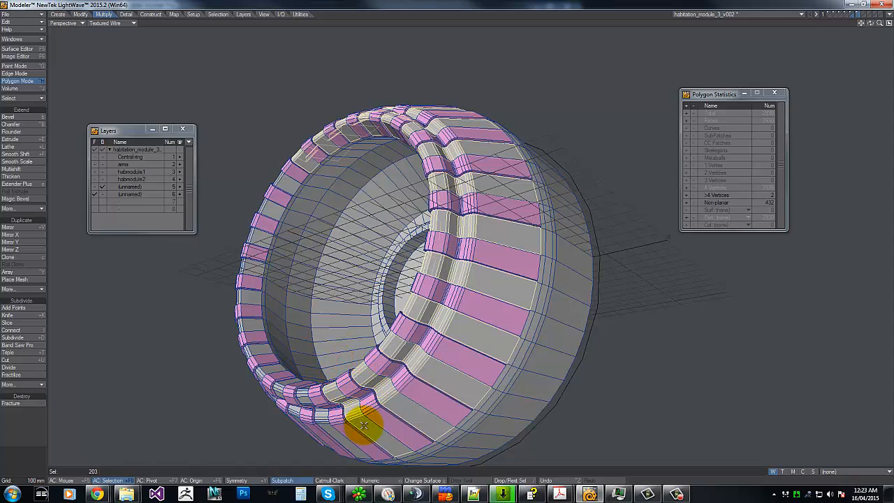
Add the missed inner-lip polygons of the lower grey strips and the next strip's groove polygons to the selection.
left_click(444, 237)
left_click_drag(445, 238, 447, 239)
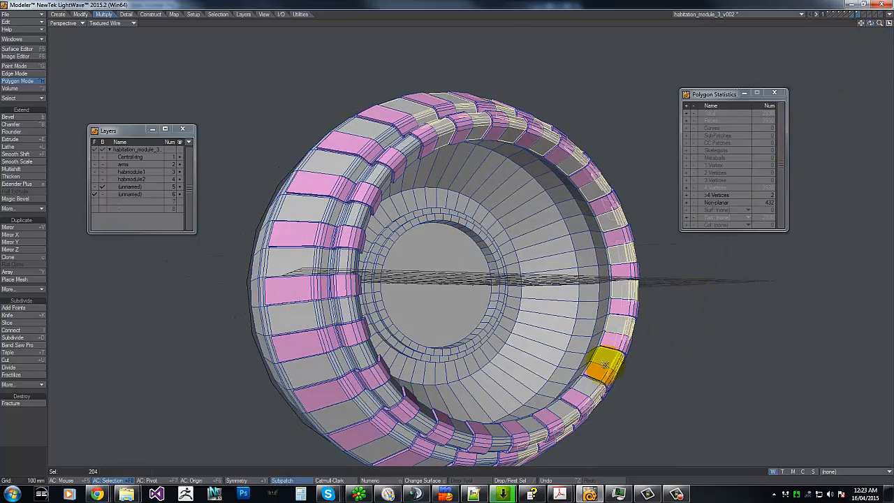
left_click(589, 385, "shift")
left_click(563, 410, "shift")
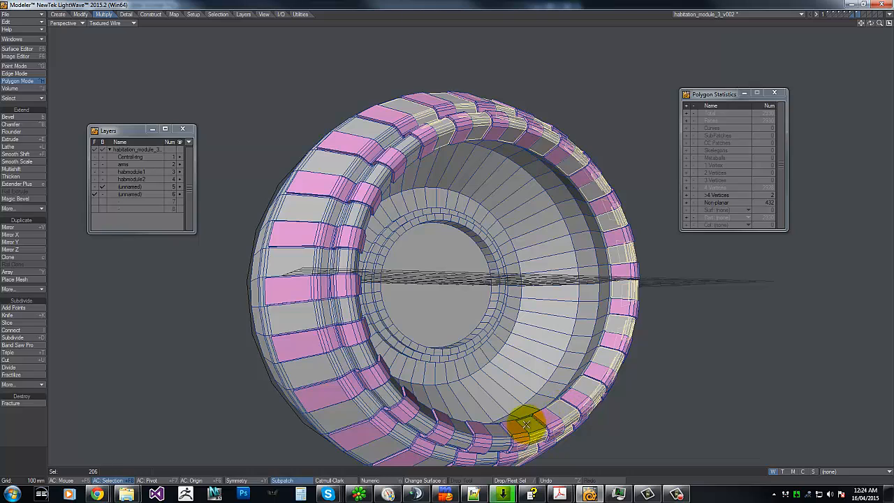
left_click(528, 425, "shift")
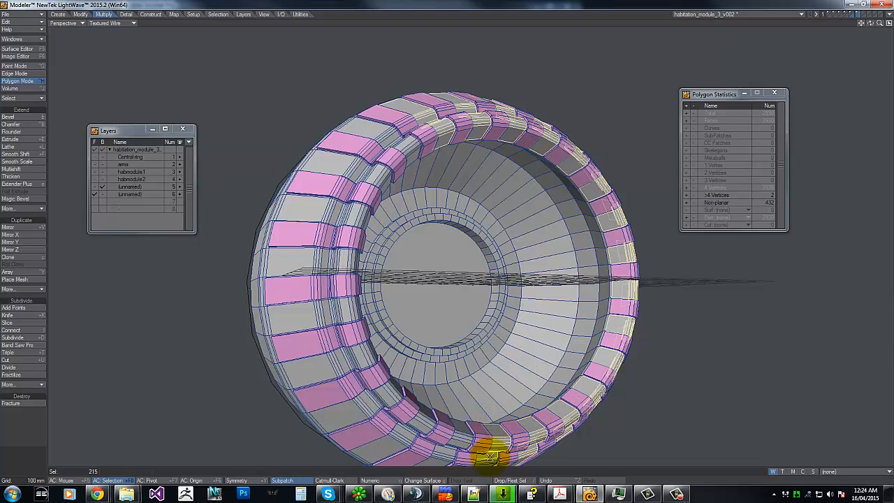
left_click(619, 327, "shift")
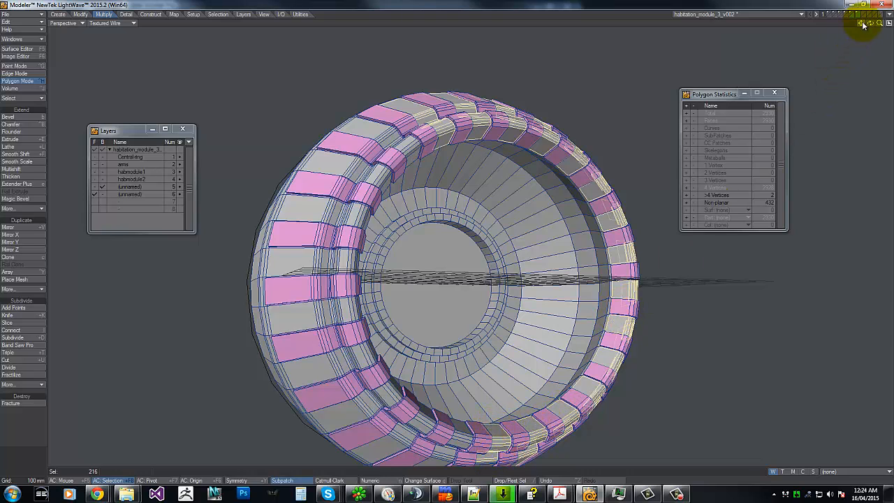
Extend the grey strip selection along the underside of the rim, covering the lip, grooves and taper of each strip.
mouse_move(870, 24)
left_mouse_down()
mouse_move(448, 237)
mouse_move(431, 303)
mouse_move(375, 300)
mouse_move(405, 206)
left_mouse_up()
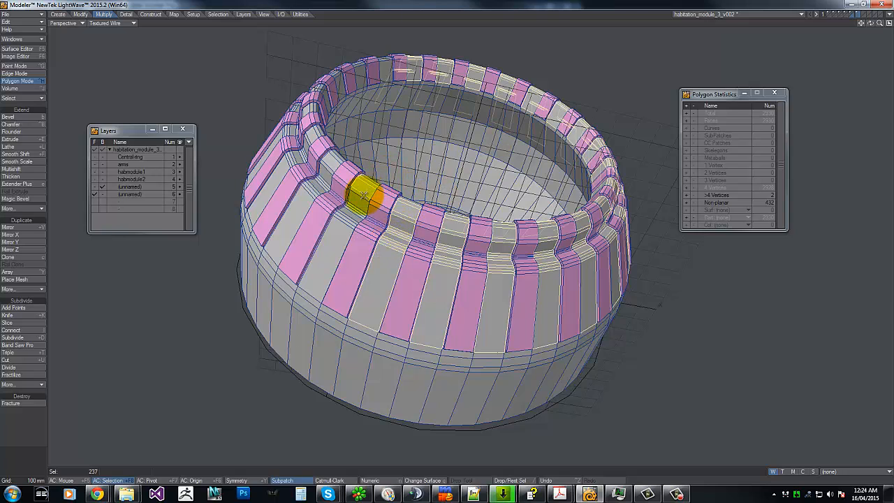
mouse_move(363, 195)
left_mouse_down()
mouse_move(324, 239)
mouse_move(286, 220)
mouse_move(319, 187)
left_mouse_up()
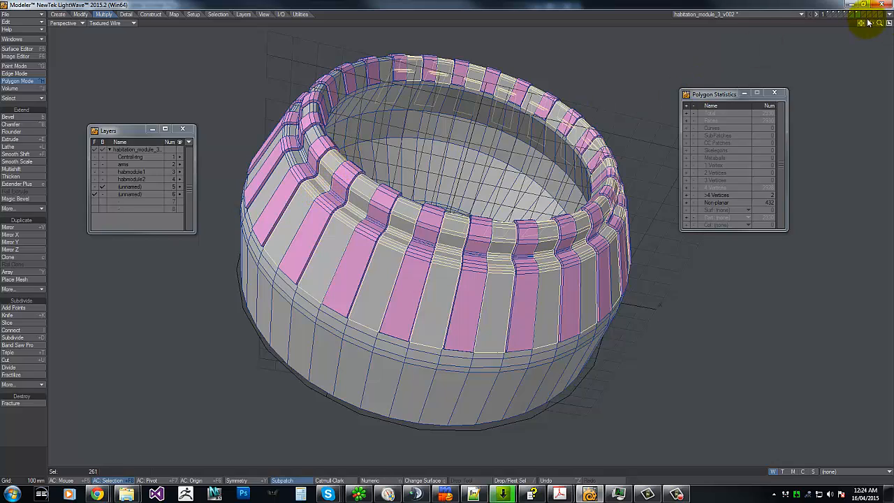
left_click_drag(869, 23, 447, 238)
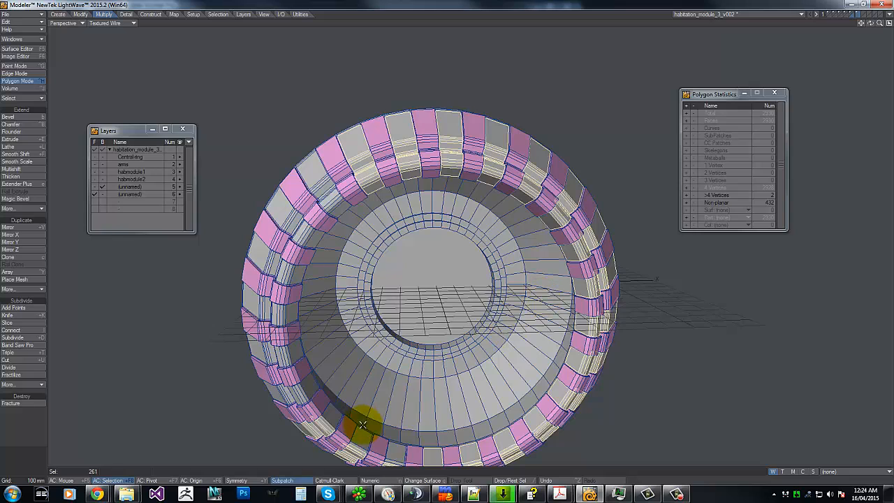
key("g")
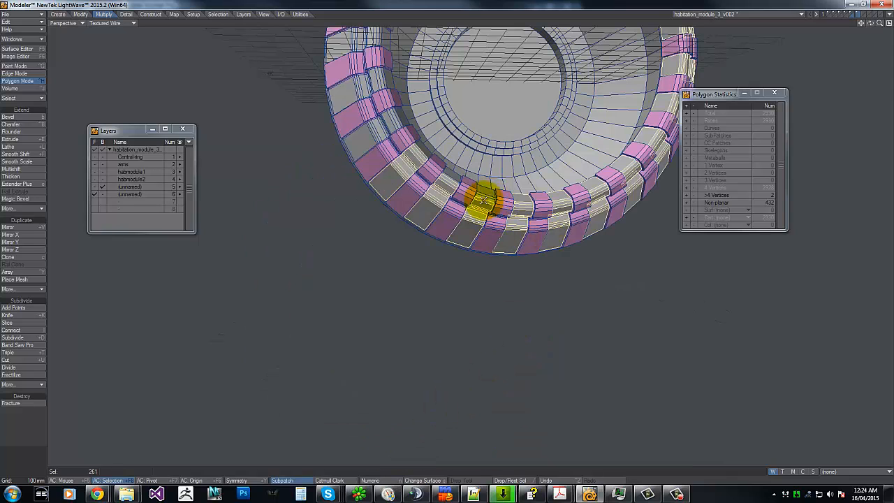
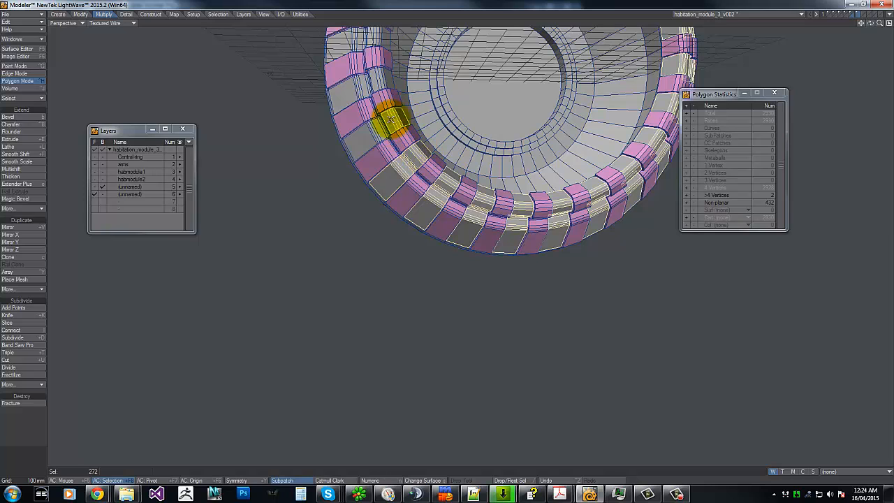
left_click_drag(373, 132, 360, 138, "shift")
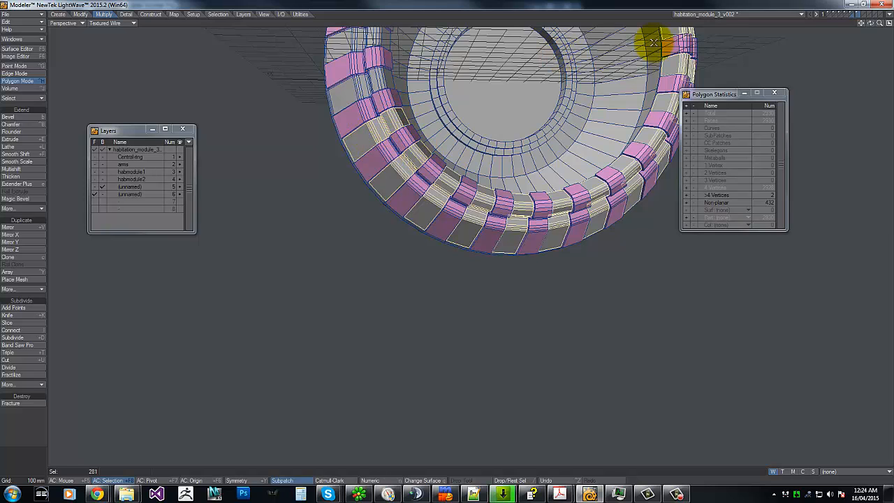
Add the next grey strip up the opposite side of the rim and the lip polygons of the one above it.
left_click_drag(870, 24, 789, 37)
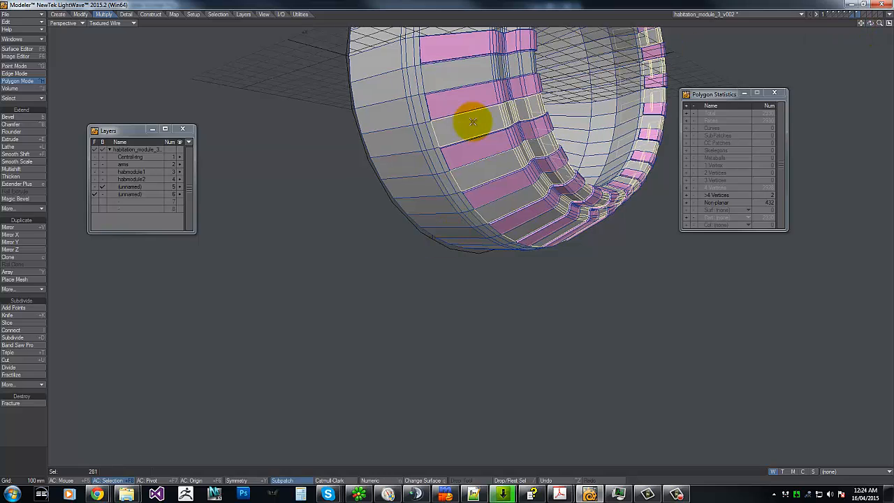
left_click(500, 88, "shift")
left_click(489, 75, "shift")
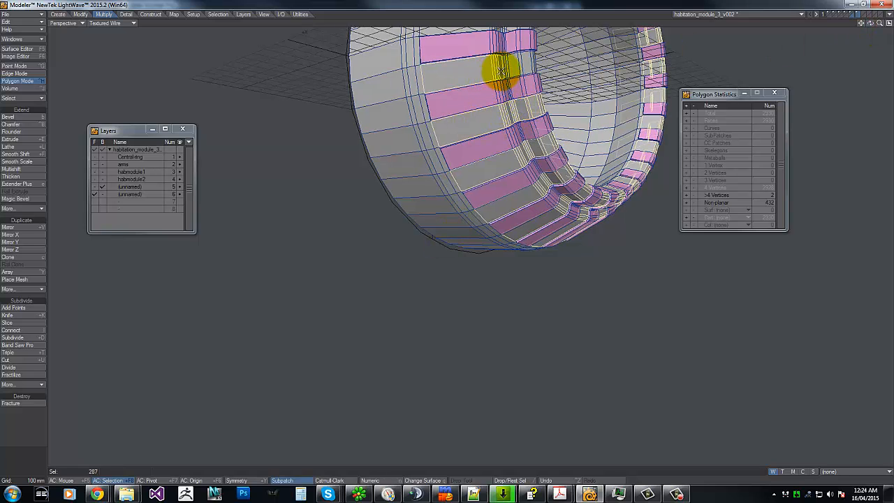
left_click_drag(507, 67, 525, 63, "shift")
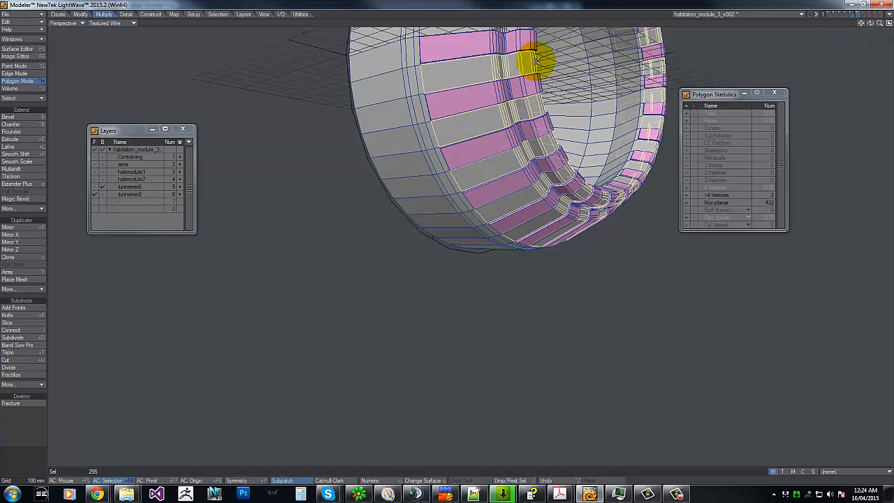
mouse_move(869, 22)
left_mouse_down()
mouse_move(454, 236)
mouse_move(868, 20)
left_mouse_up()
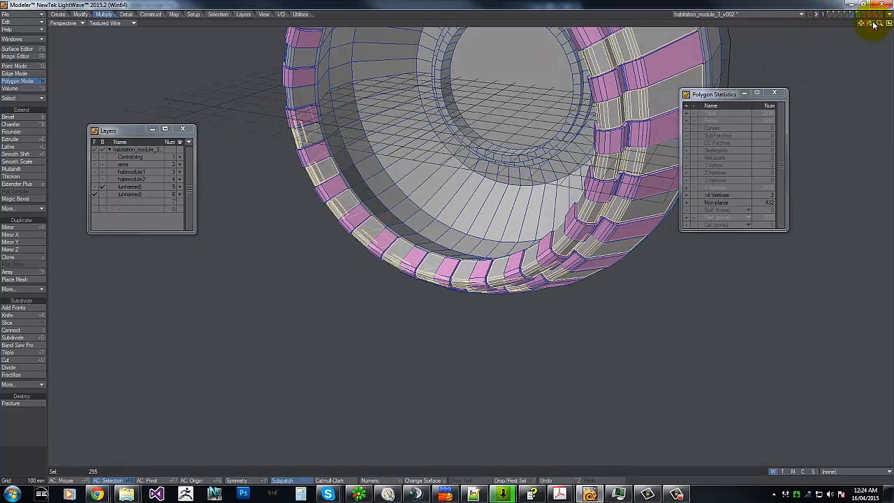
left_click_drag(298, 136, 308, 109)
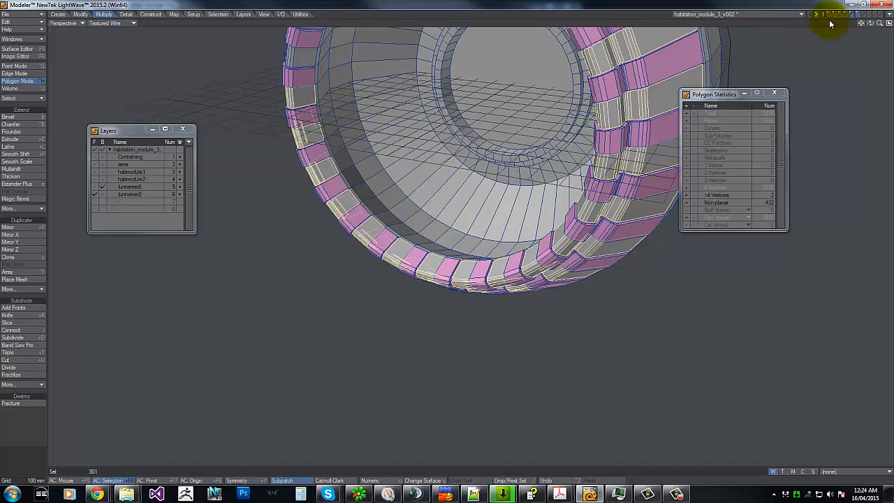
Continue the grey strip selection up the opposite side of the rim across the grooves and wide taper.
left_click_drag(870, 23, 443, 240)
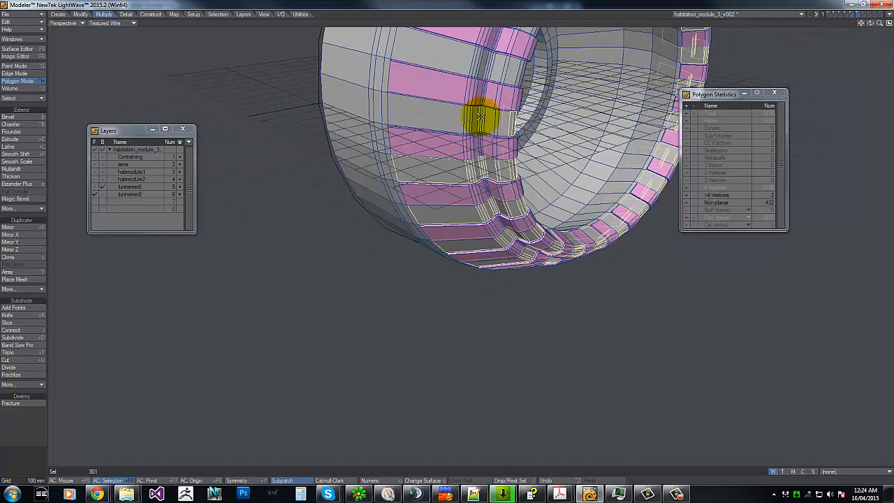
mouse_move(505, 123)
left_mouse_down()
mouse_move(454, 116)
mouse_move(457, 54)
mouse_move(514, 71)
mouse_move(835, 45)
mouse_move(447, 239)
left_mouse_up()
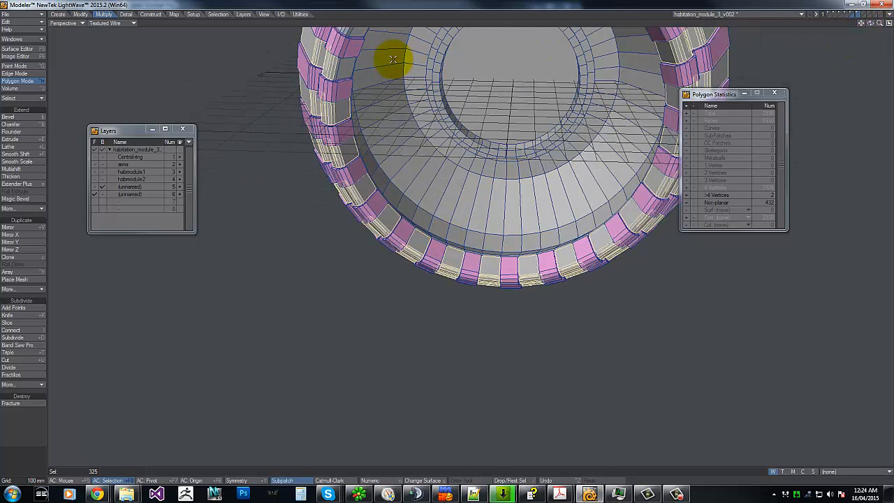
left_click_drag(347, 68, 351, 40)
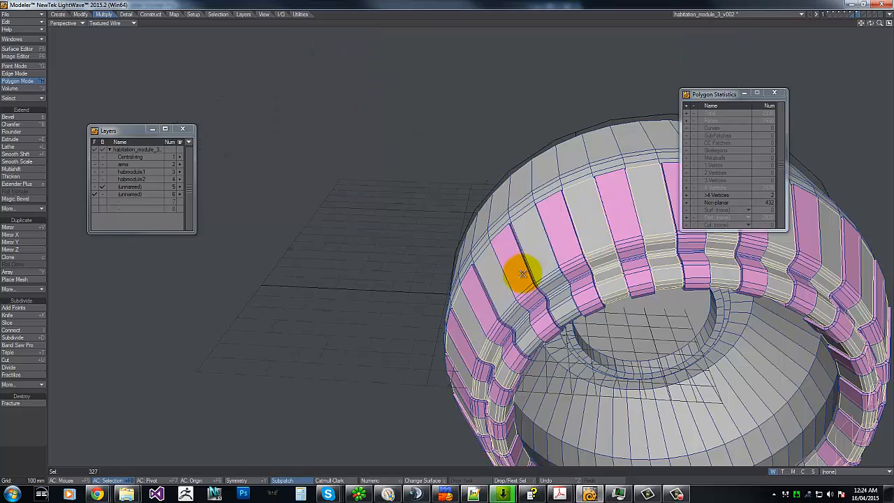
mouse_move(523, 273)
left_mouse_down()
mouse_move(498, 286)
mouse_move(533, 344)
mouse_move(866, 50)
left_mouse_up()
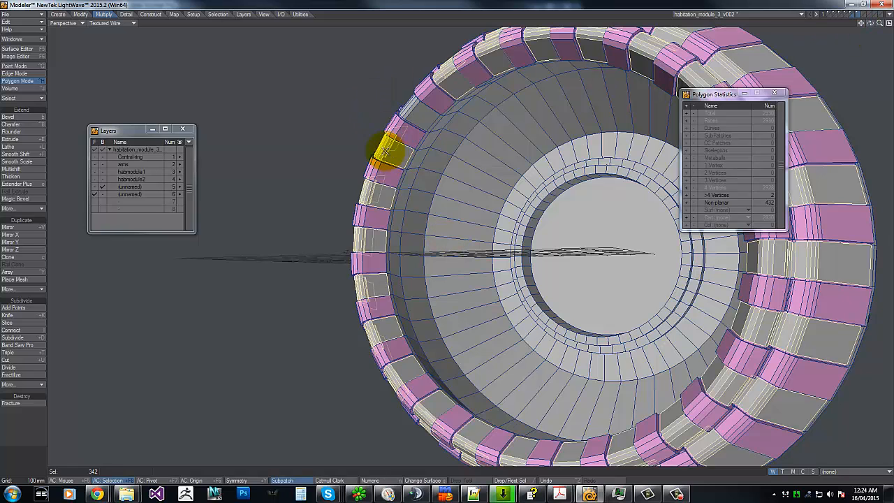
Add the remaining lip, groove and taper polygons of the last unselected grey strips to close the selection around the rim.
mouse_move(386, 151)
left_mouse_down()
mouse_move(415, 120)
mouse_move(413, 99)
left_mouse_up()
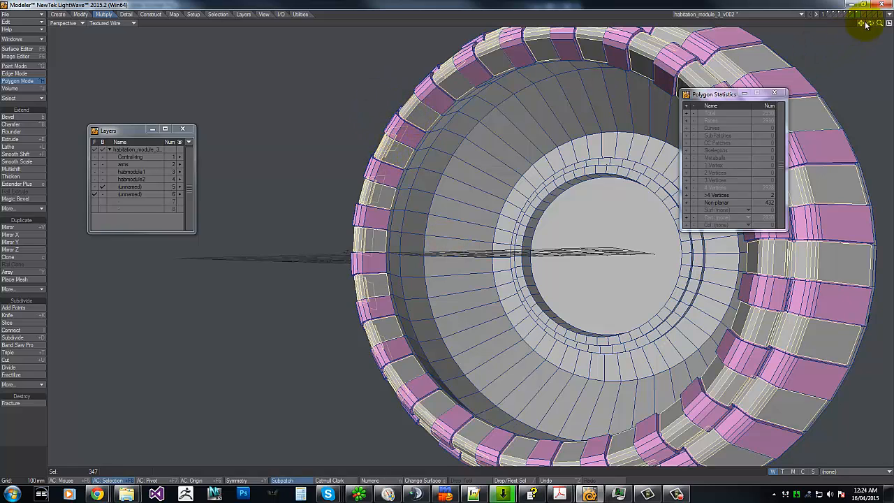
left_click_drag(870, 24, 688, 150)
left_click_drag(611, 209, 580, 187)
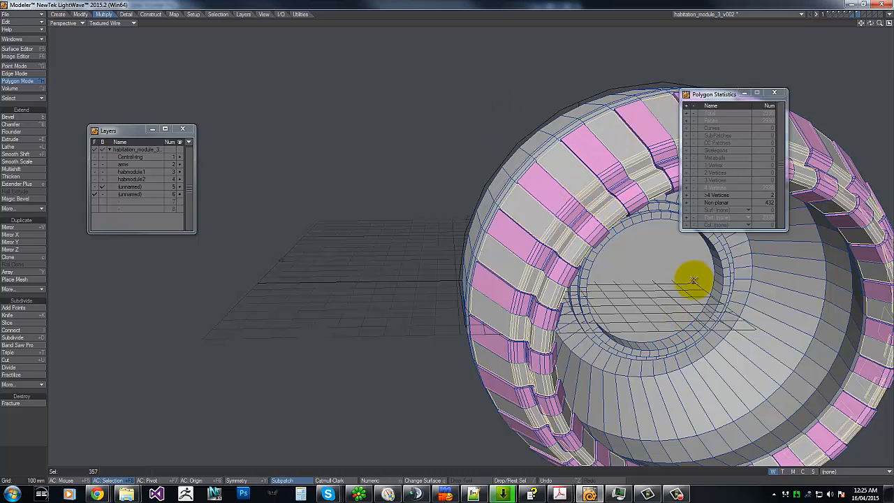
left_click_drag(800, 83, 462, 231, "alt")
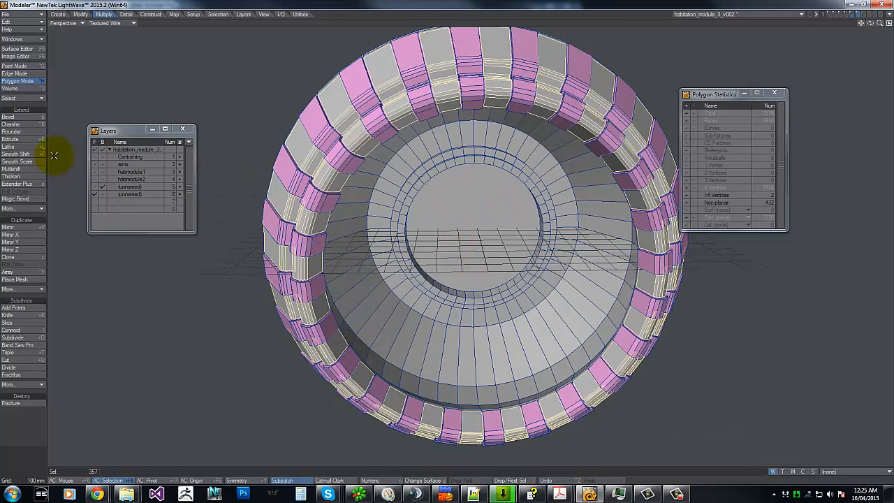
Assign the selected grey strips to the existing Default2 surface.
key("q")
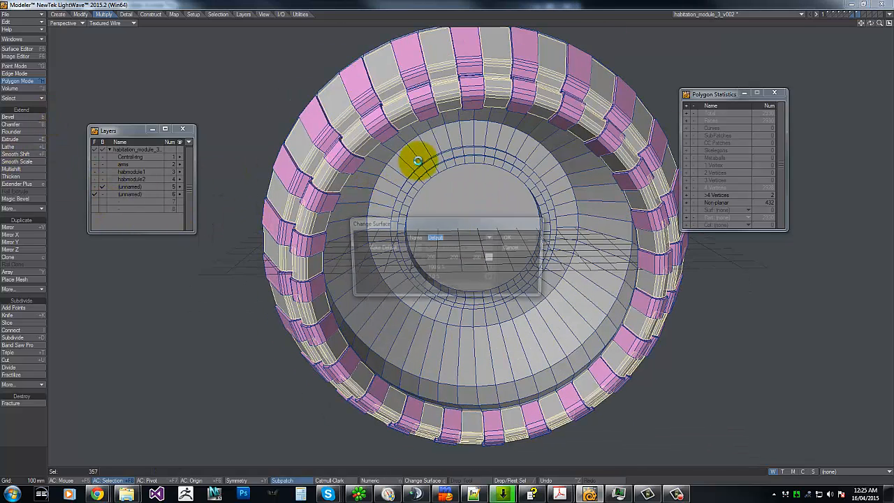
left_click(493, 238)
left_click(491, 264)
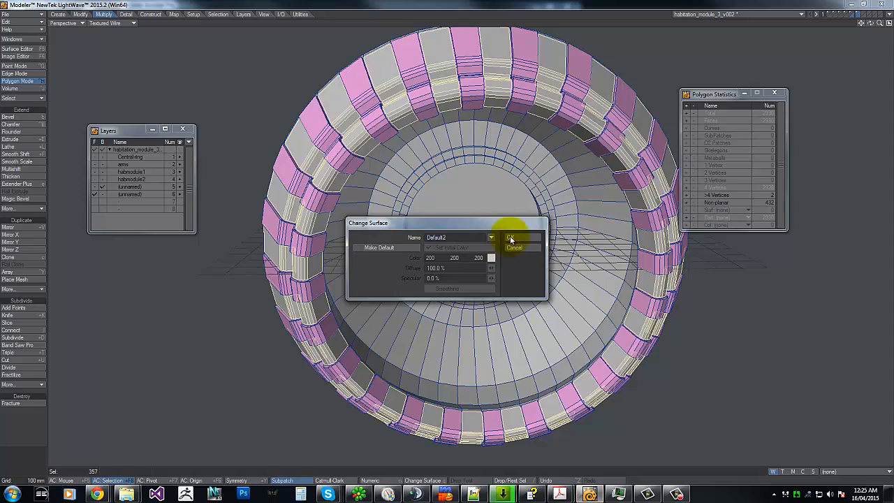
left_click(517, 237)
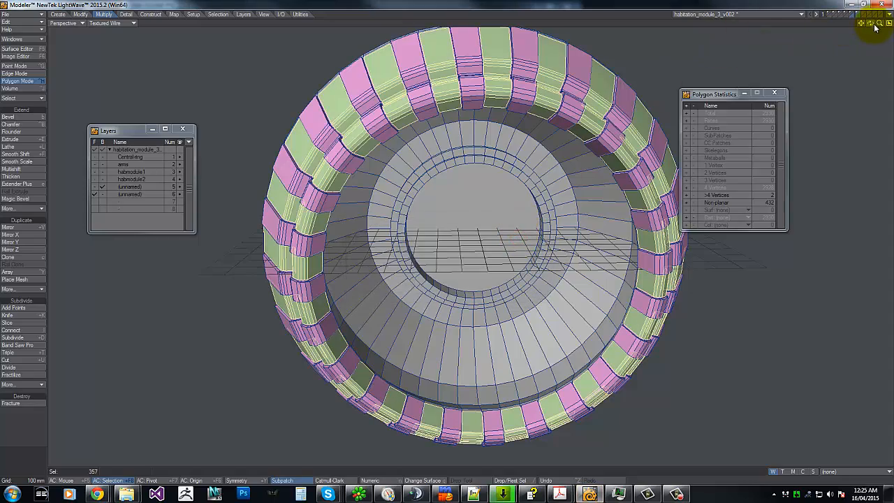
Multishift the selected Default2 rim strips with the stored 5 mm inset and 10 mm shift settings, and clear the selection.
left_click_drag(870, 23, 446, 237)
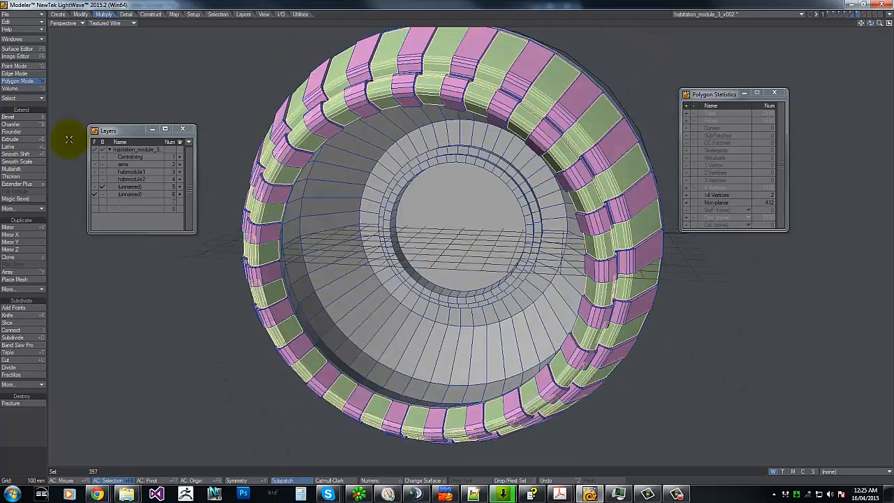
left_click(21, 169)
key("n")
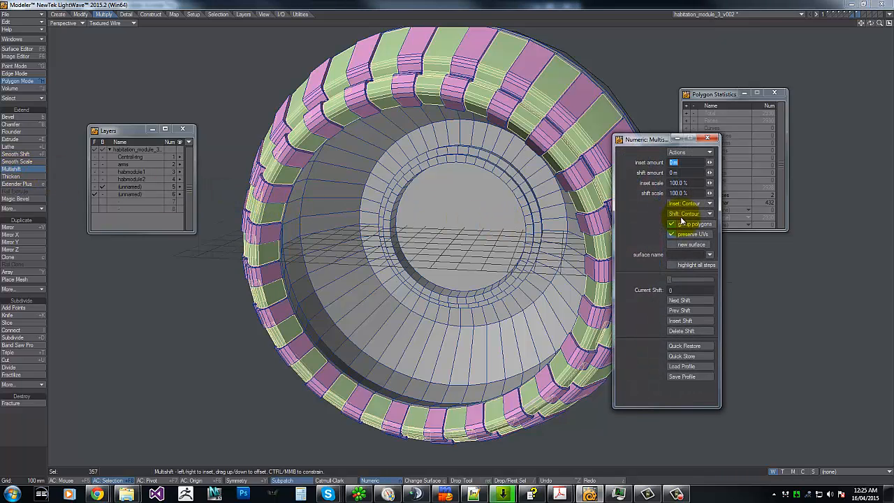
left_click(684, 346)
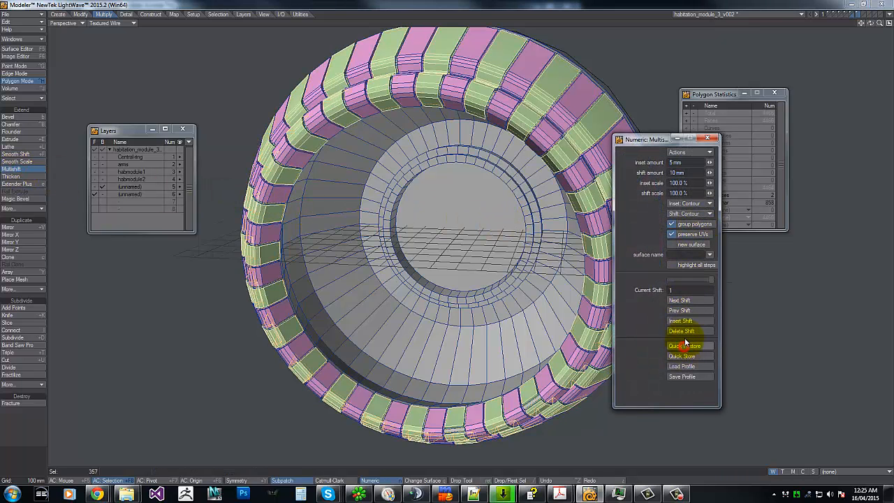
left_click(708, 140)
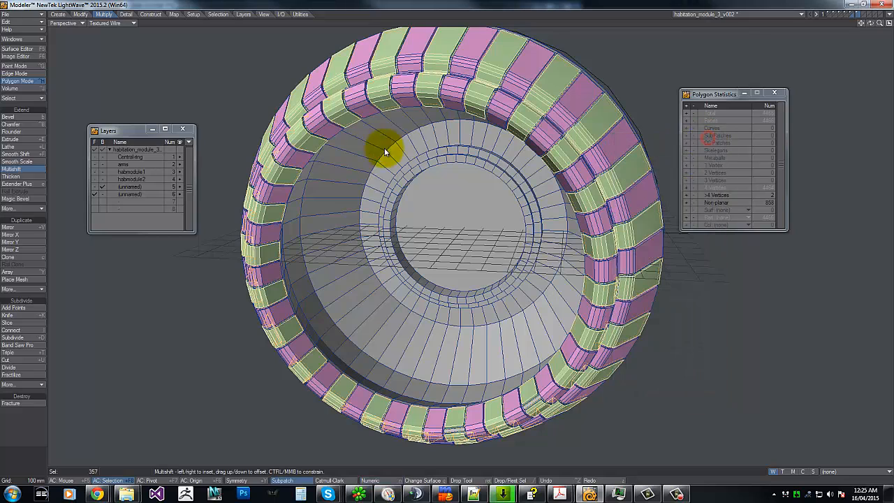
key("space")
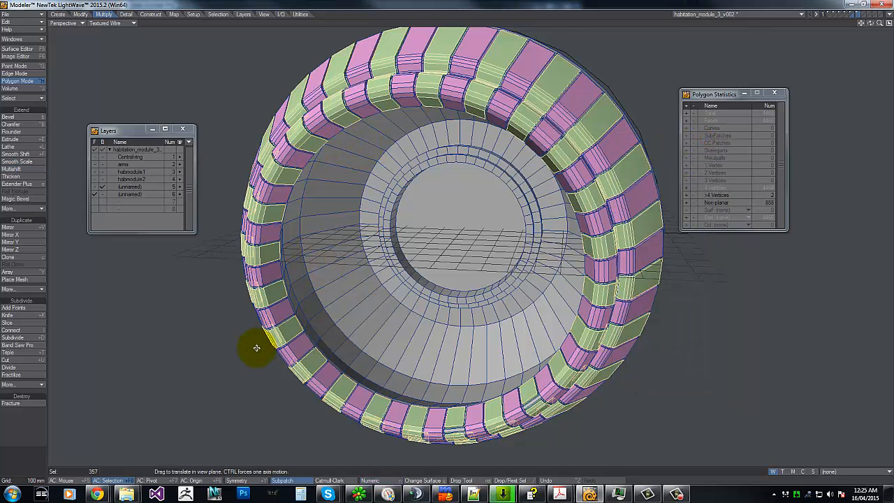
left_click(694, 112)
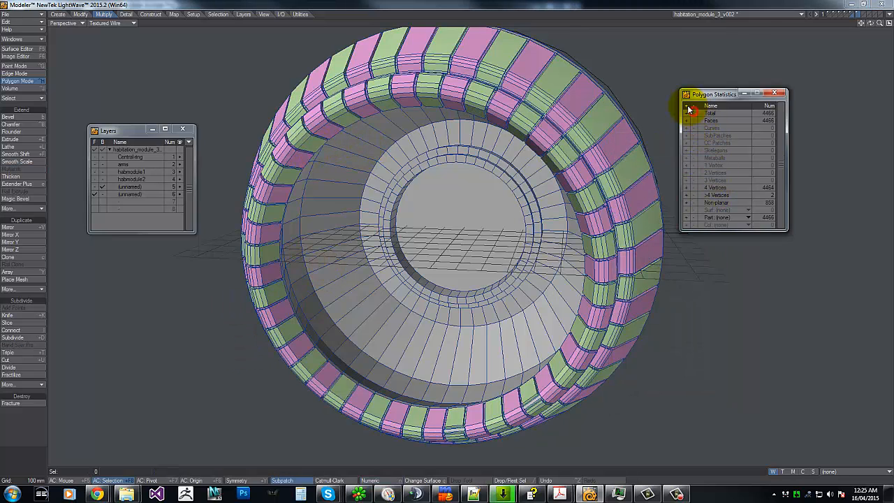
Select the complete polygon bands around the fixture's grey outer side, from the narrow bands beside the coloured strips to the wide band.
left_click_drag(870, 24, 790, 53)
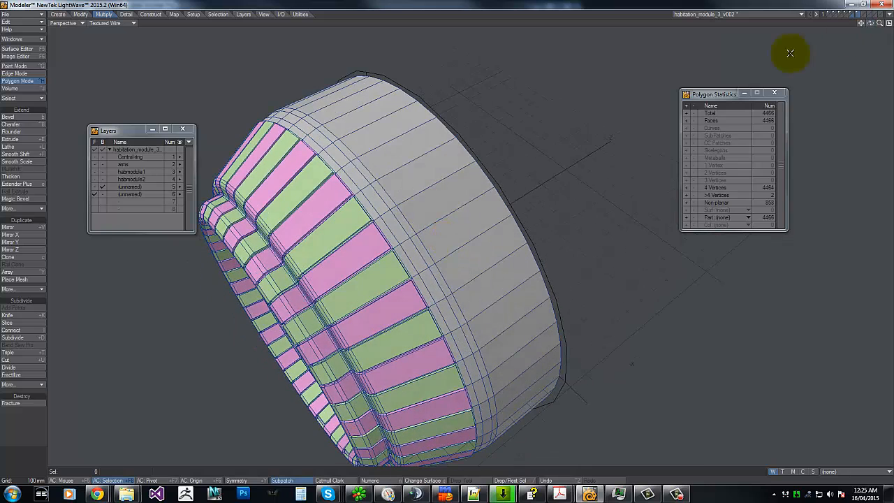
left_click_drag(328, 154, 367, 206)
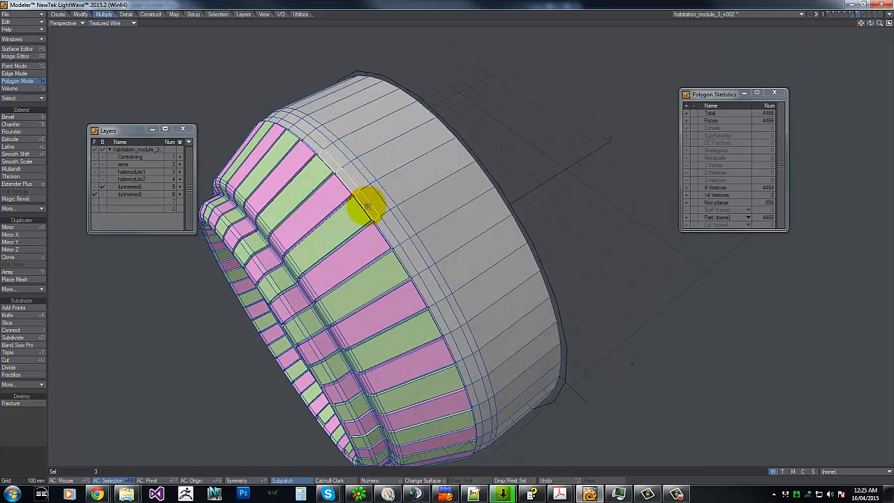
key("ctrl+l")
left_click(354, 174, "shift")
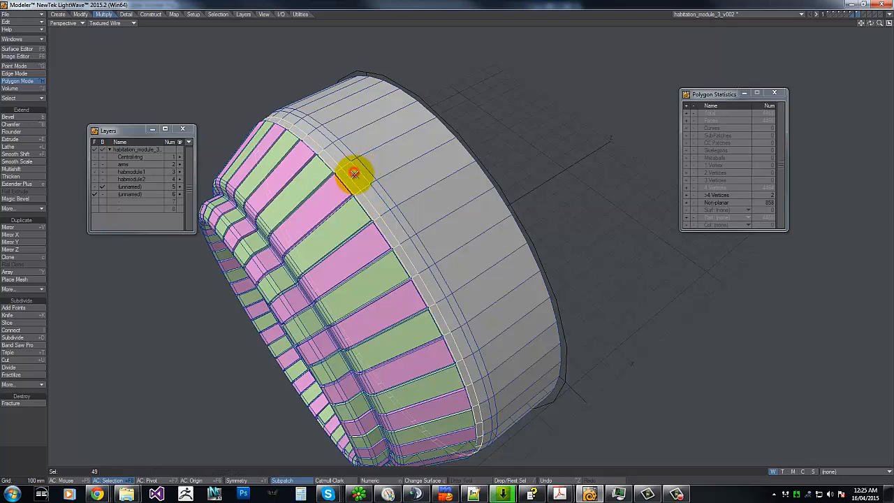
left_click_drag(354, 177, 376, 198, "shift")
key("ctrl+l")
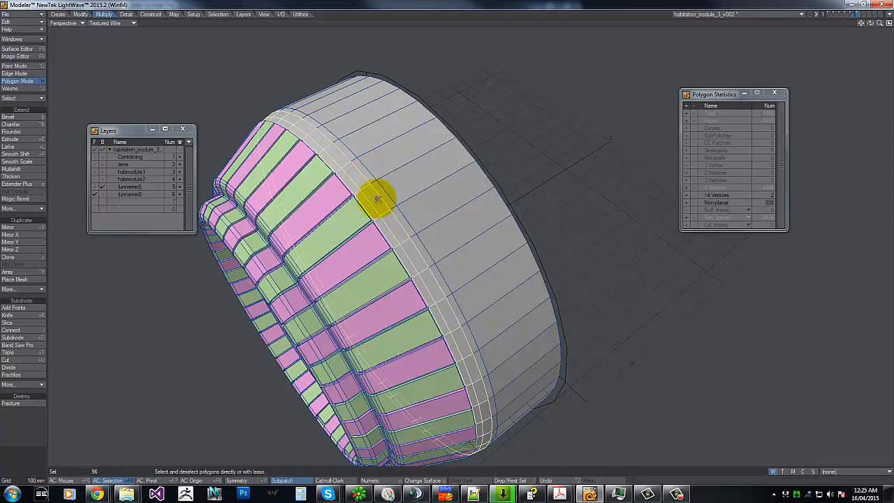
mouse_move(364, 167)
left_mouse_down("shift")
mouse_move(385, 189)
mouse_move(409, 193)
left_mouse_up("shift")
key("ctrl+l")
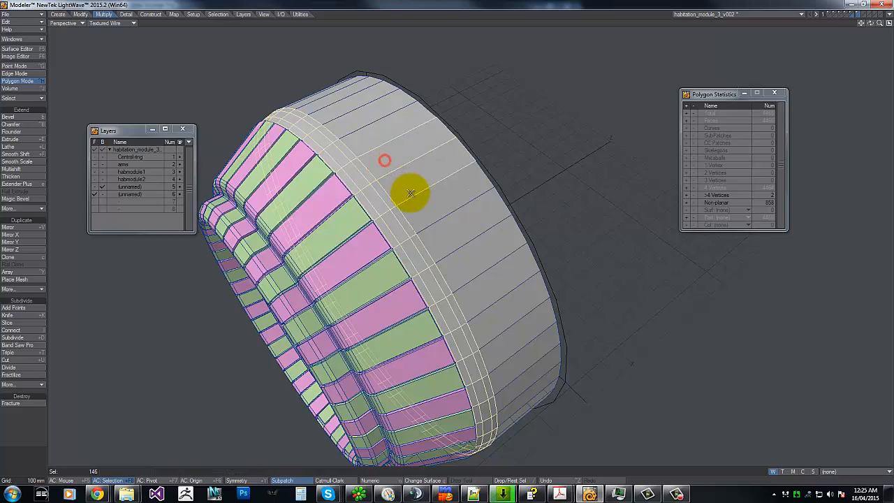
key("ctrl+l")
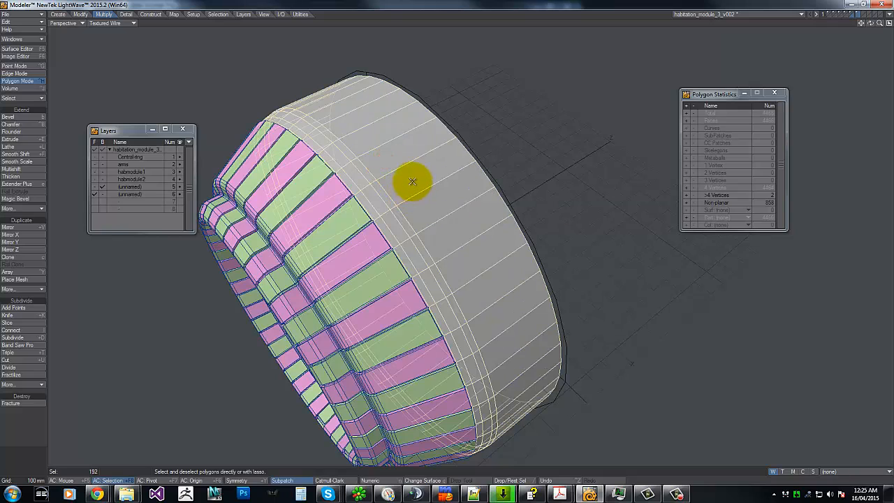
Multishift the selected outer side bands using the stored 5 mm inset and 10 mm shift, and clear the selection.
left_click(14, 169)
key("n")
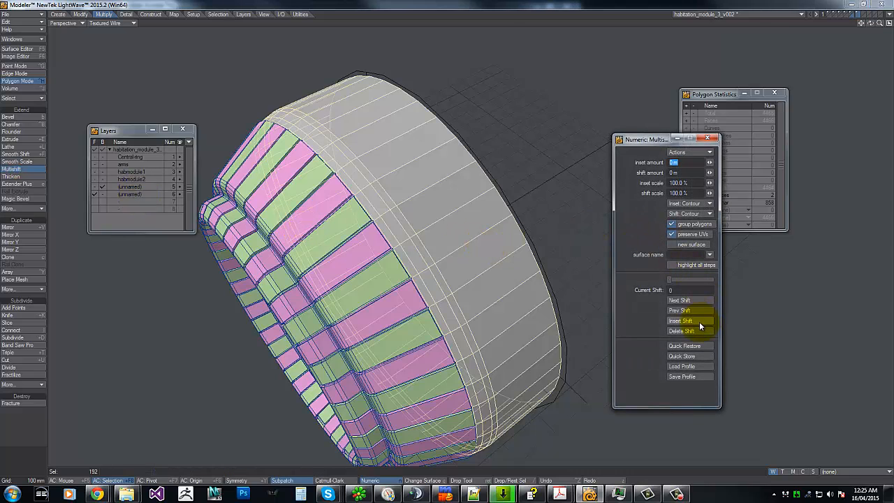
left_click(691, 347)
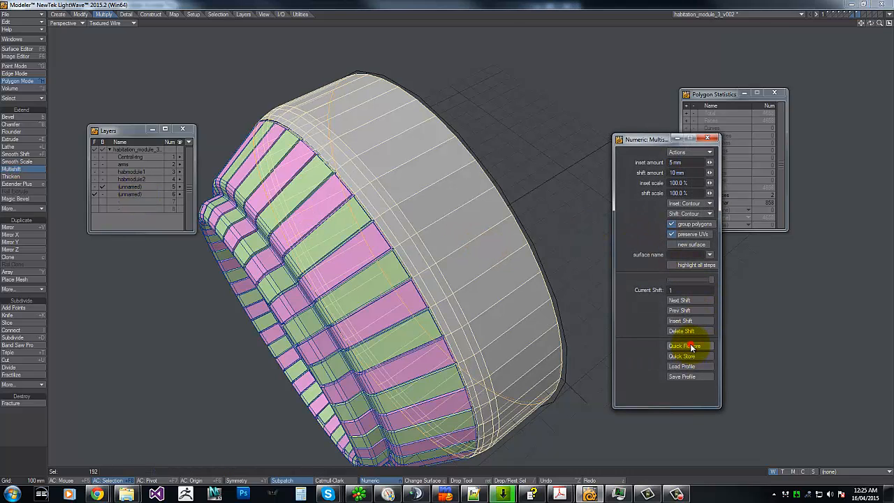
left_click(707, 138)
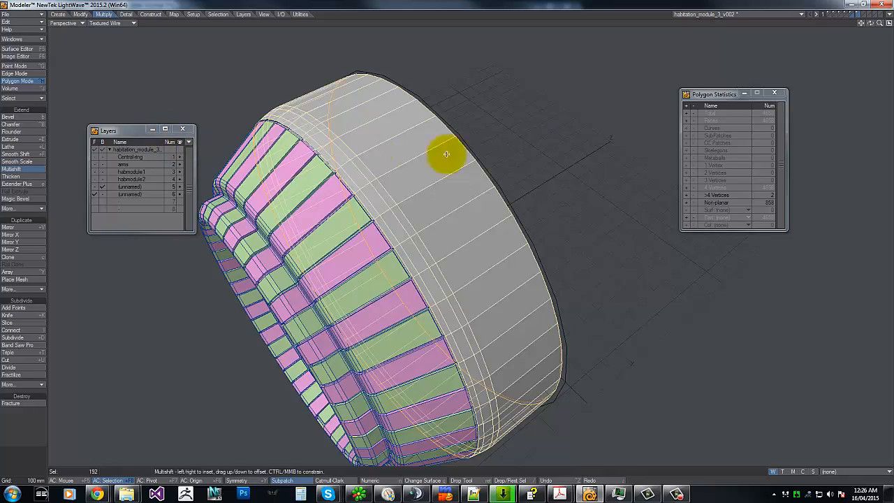
key("space")
left_click(693, 112)
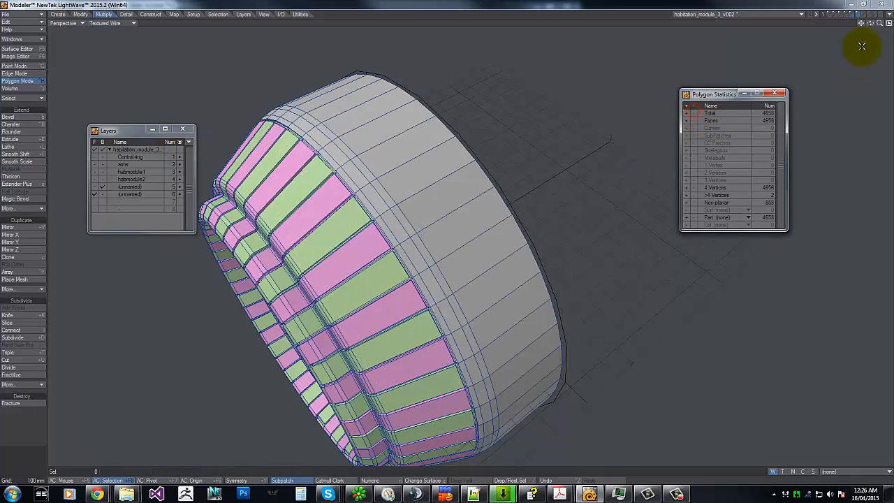
Return from the enlarged perspective view to the four-view layout and close the Polygon Statistics window.
left_click_drag(870, 24, 447, 234)
left_click(471, 203)
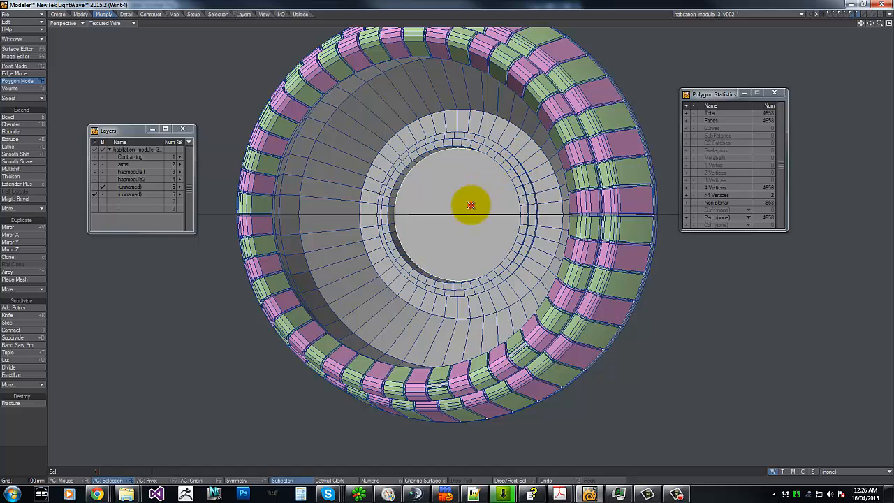
left_click(475, 199)
mouse_move(880, 23)
left_mouse_down()
mouse_move(439, 239)
mouse_move(883, 23)
left_mouse_up()
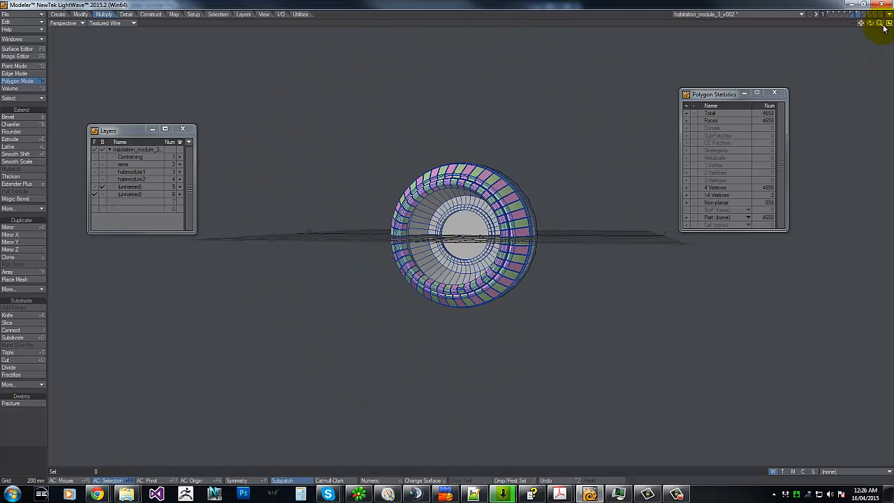
left_click(888, 23)
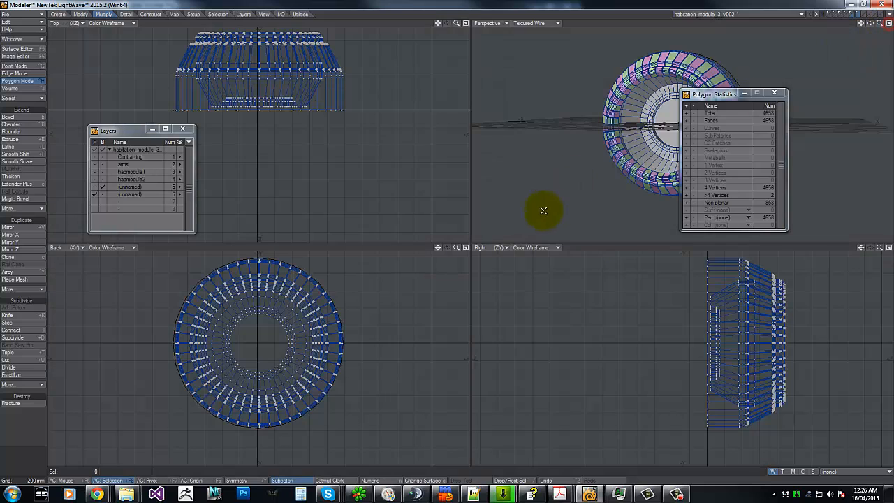
left_click(773, 93)
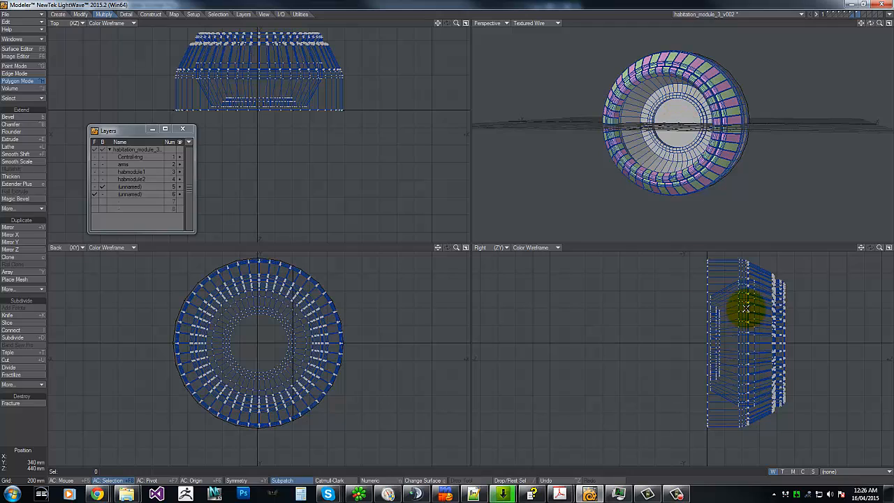
Select all polygons of the fixture, assign them to a new surface named thruster, and clear the selection.
left_click_drag(742, 309, 757, 293)
key("l")
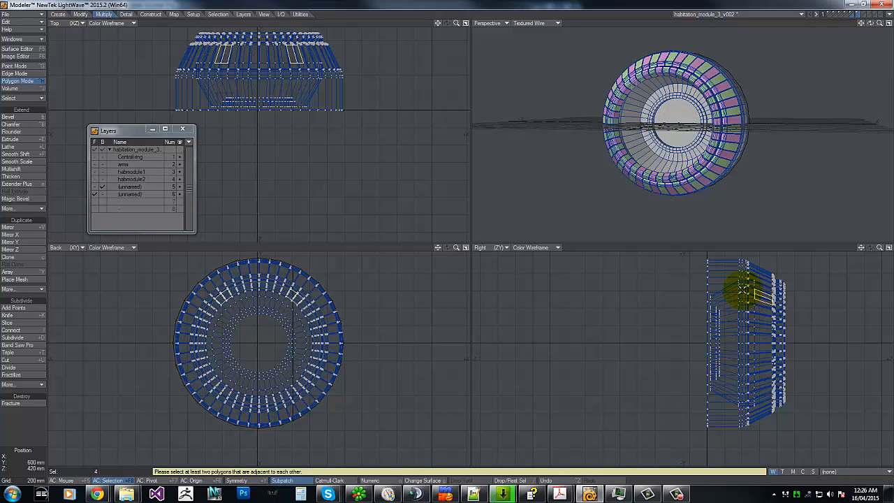
mouse_move(742, 266)
right_mouse_down()
mouse_move(868, 313)
mouse_move(645, 443)
mouse_move(600, 344)
right_mouse_up()
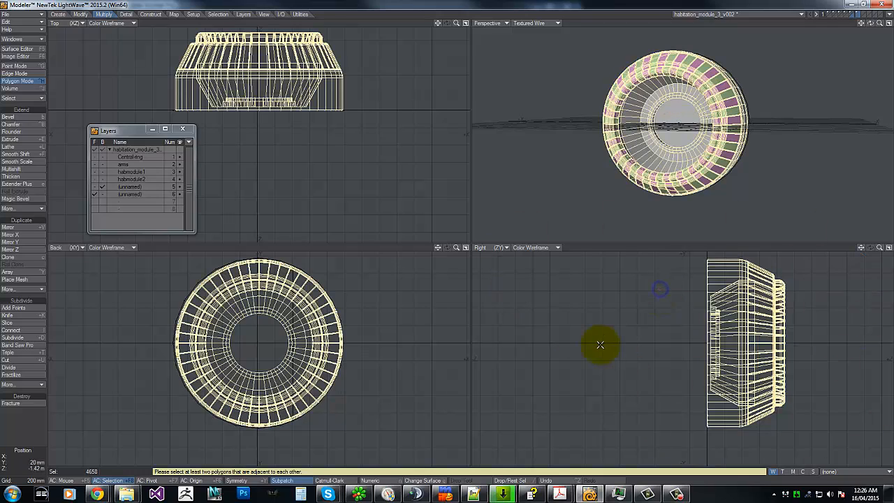
key("q")
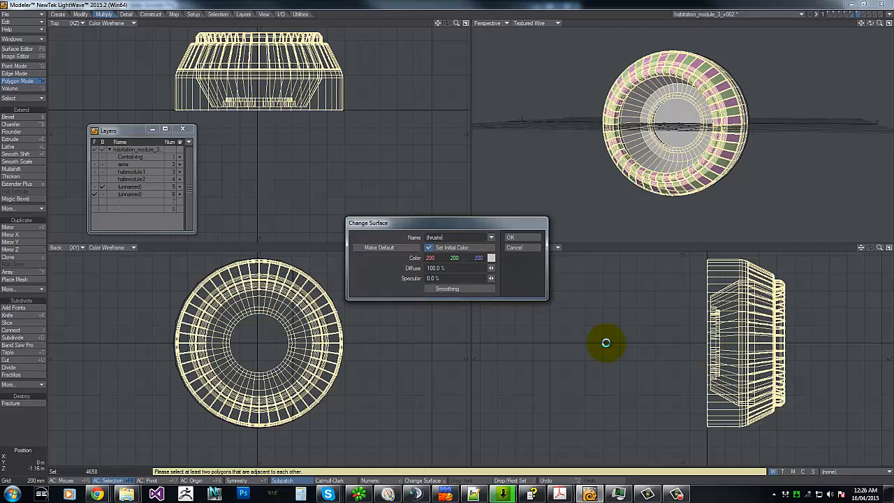
key("Return")
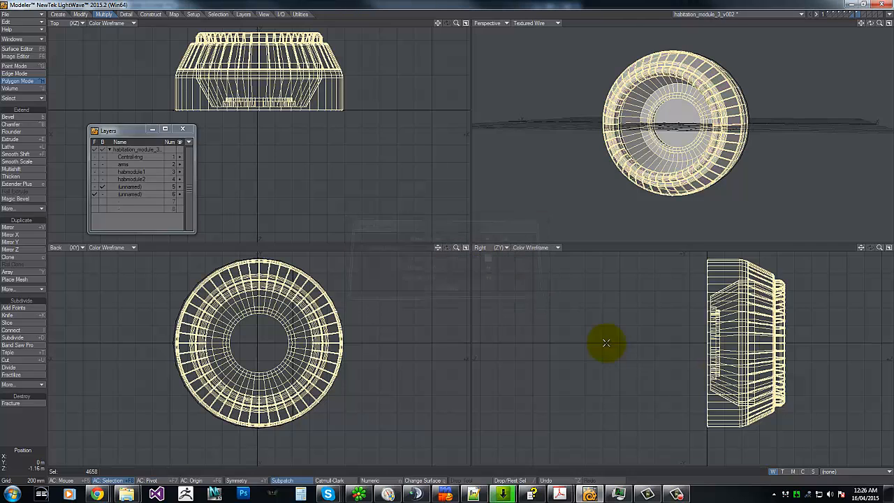
right_click_drag(632, 283, 695, 463)
Assign the central disc polygon to a new surface named thruster-emitter and clear the selection.
left_click(665, 127)
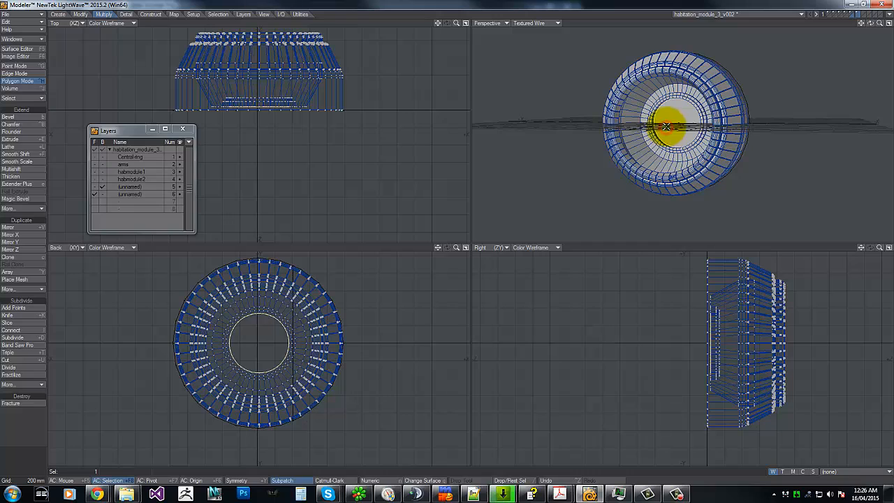
key("q")
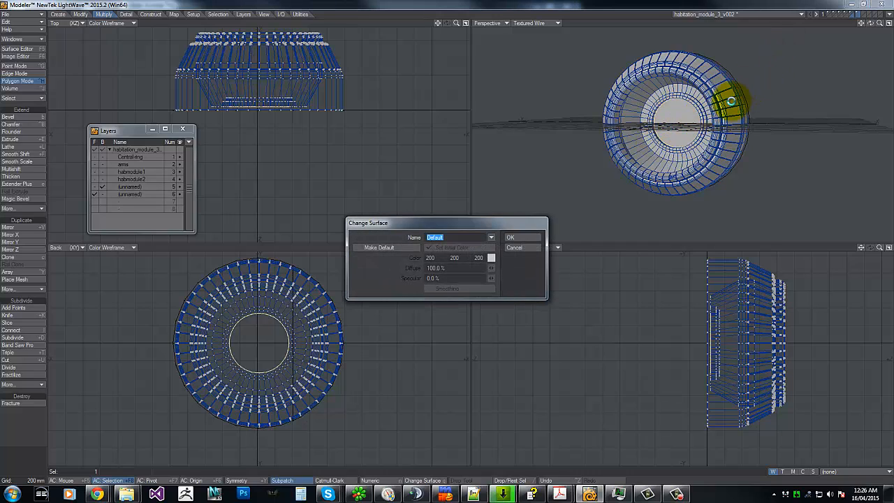
type("thruster-emitt")
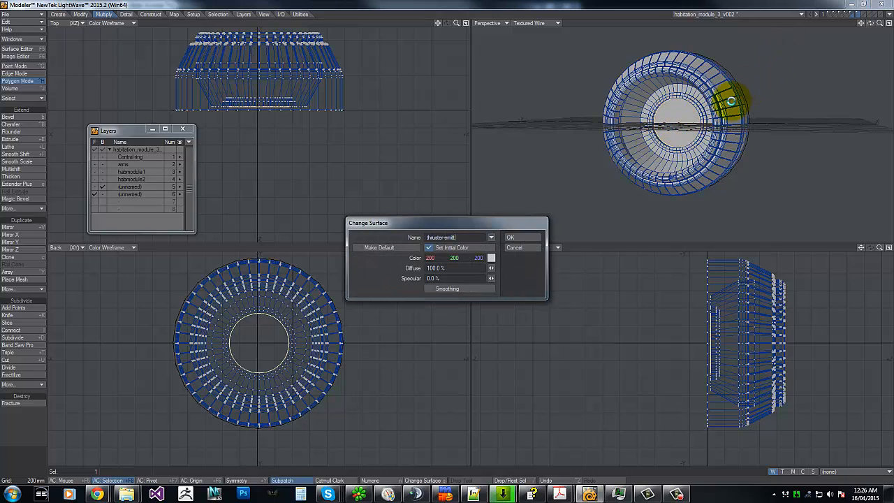
type("er")
key("Return")
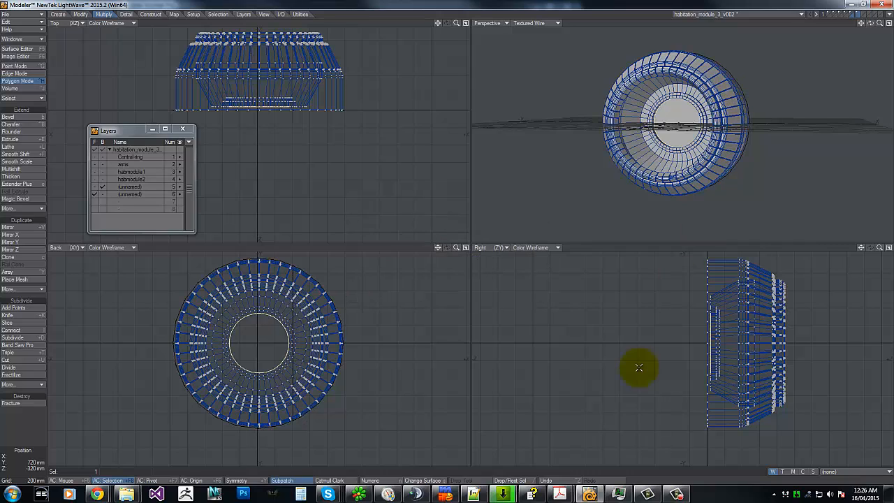
right_click_drag(658, 310, 892, 395)
left_click(655, 131)
left_click(678, 116)
left_click(678, 116)
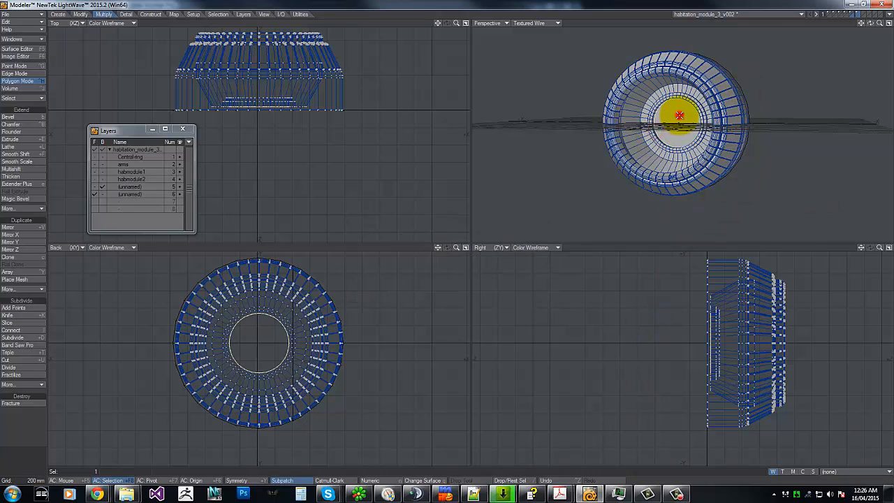
left_click(678, 115)
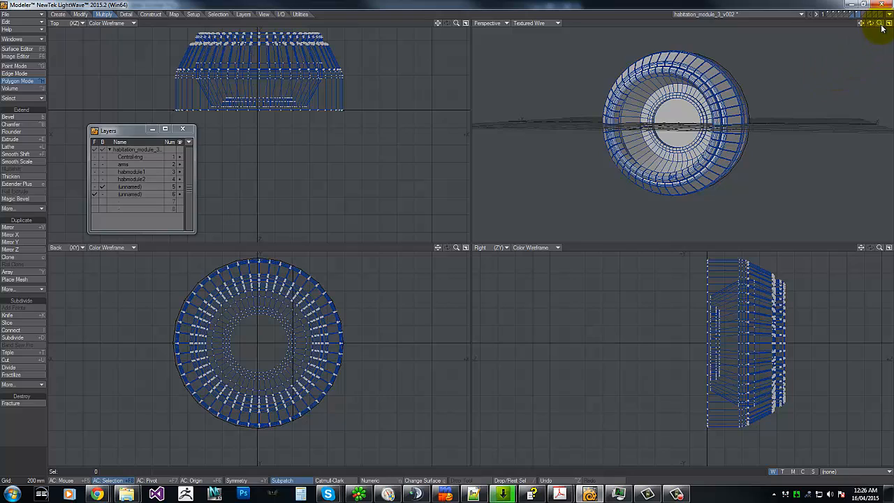
Set habmodule1 as the only background layer behind the thruster, after trying habmodule2.
left_click_drag(879, 23, 448, 238)
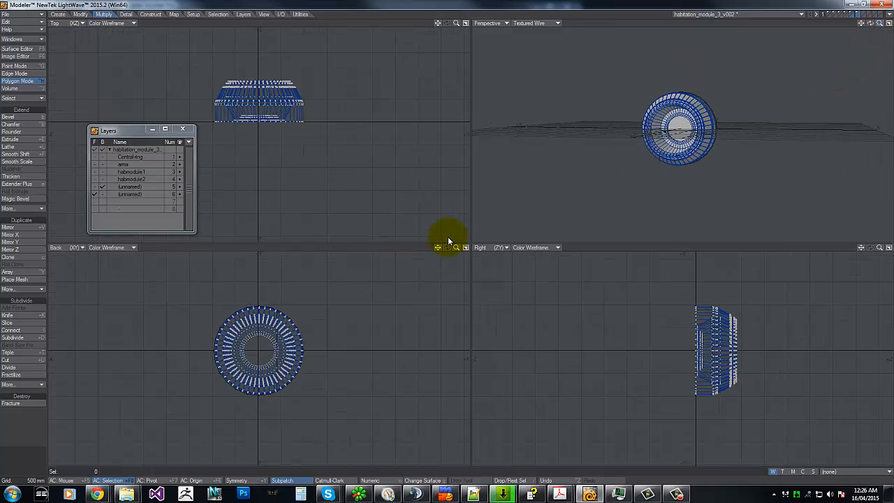
left_click(846, 17, "shift")
left_click(847, 17, "shift")
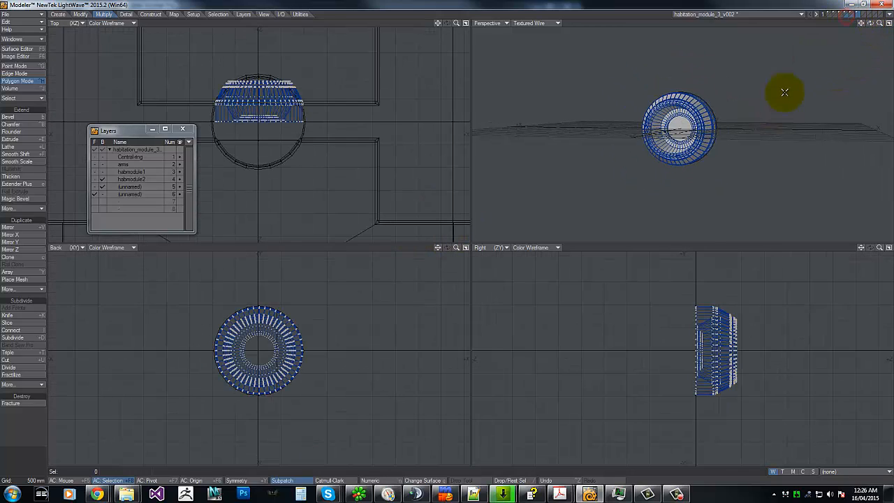
key("a")
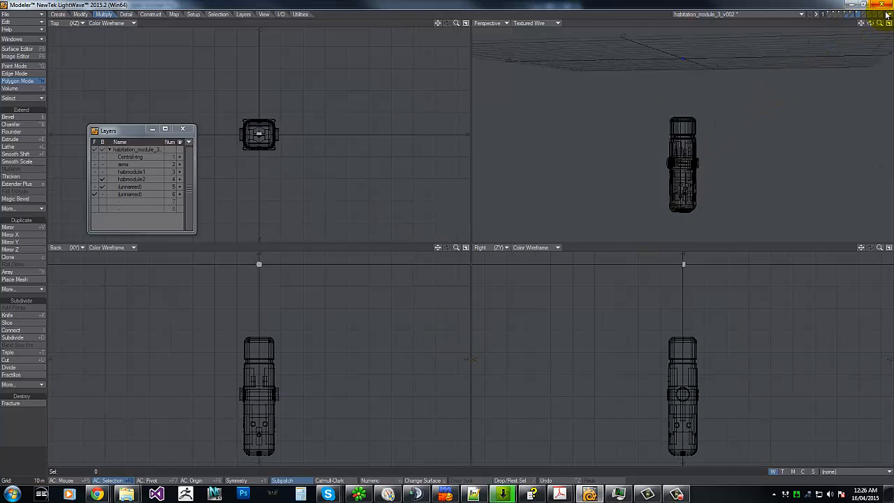
left_click(846, 17)
left_click(841, 17)
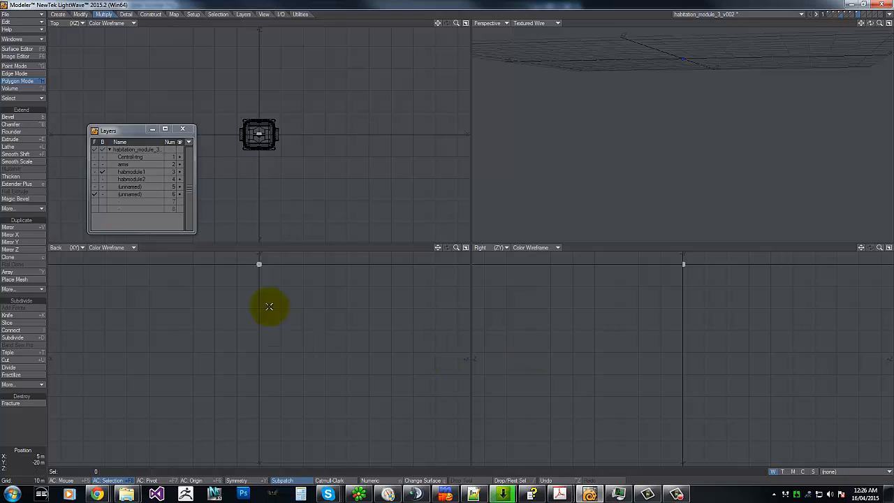
Move the thruster up about 74 m to the upper part of the habmodule1 background in the back view.
key("a")
key("t")
left_click_drag(267, 444, 264, 440)
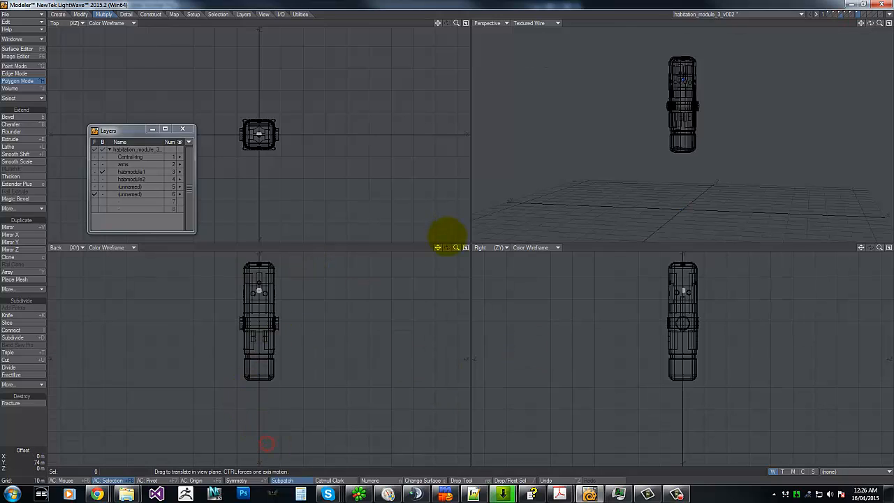
Move the thruster in the back view so it is centred over the left circular opening of habmodule1.
left_click_drag(253, 295, 253, 292)
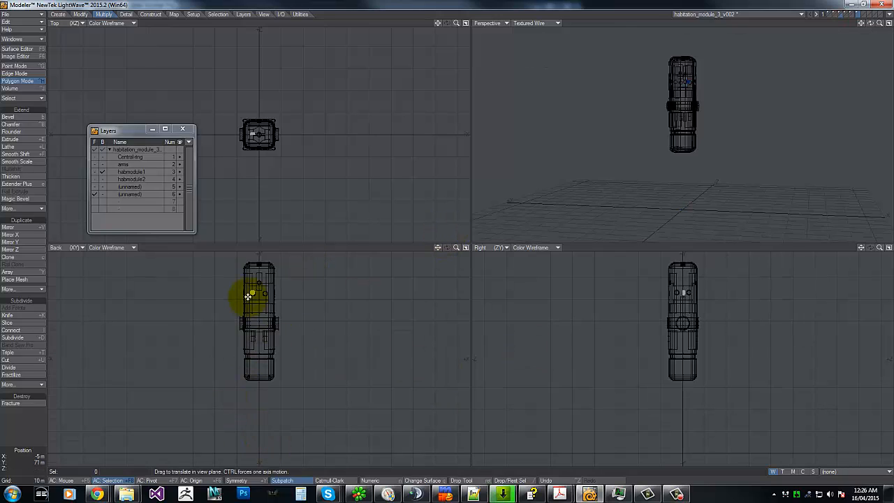
key("g")
left_click_drag(458, 247, 488, 246)
left_click_drag(362, 307, 369, 324)
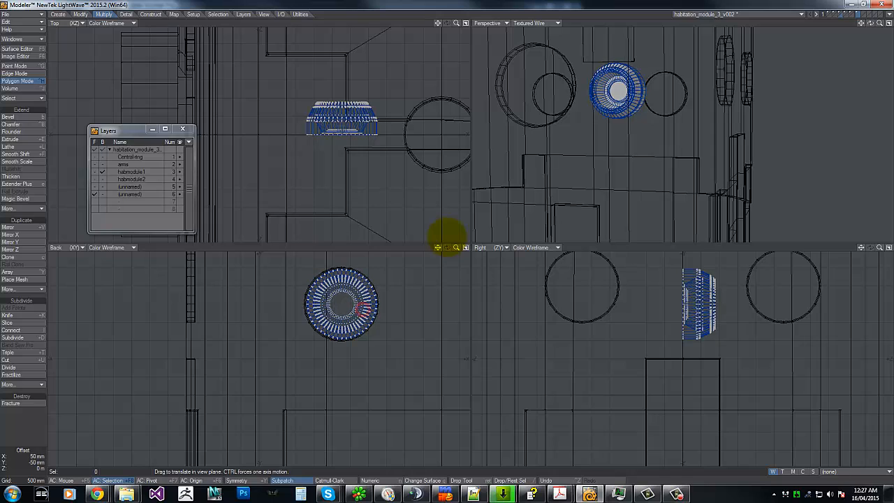
left_click(363, 309)
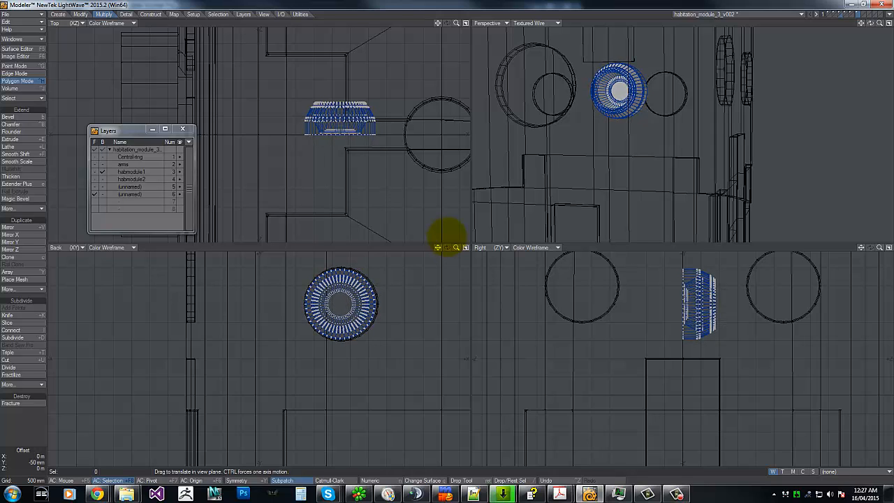
Move the thruster along Z until it sits inside the circular recess in the module's outer wall.
left_click_drag(652, 298, 738, 305)
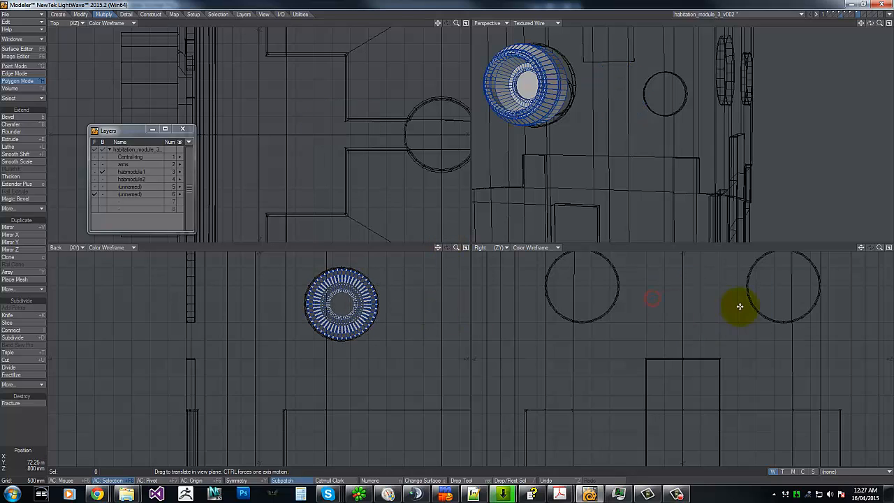
key("g")
key("g")
key("g")
left_click_drag(630, 420, 597, 420)
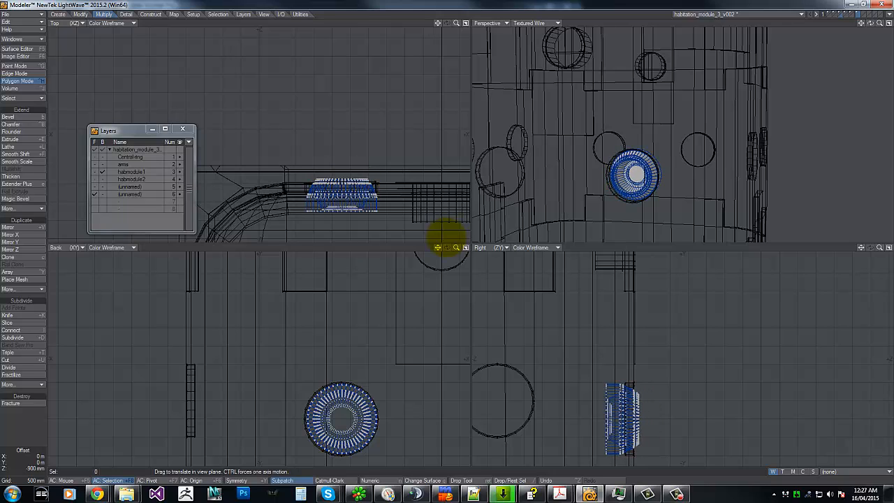
left_click_drag(446, 236, 442, 239)
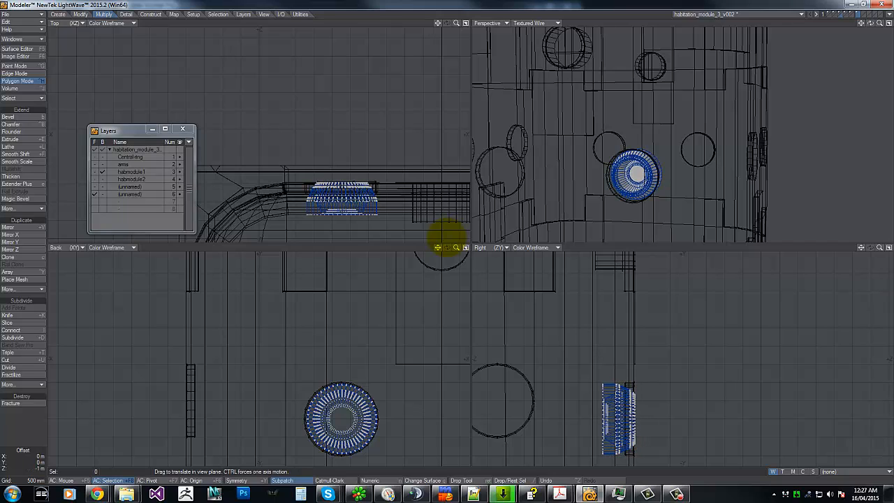
left_click(80, 14)
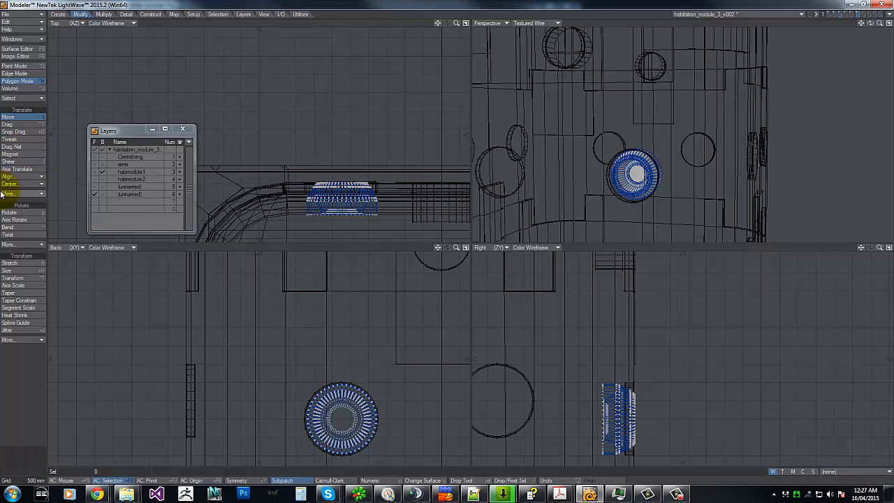
left_click(21, 179)
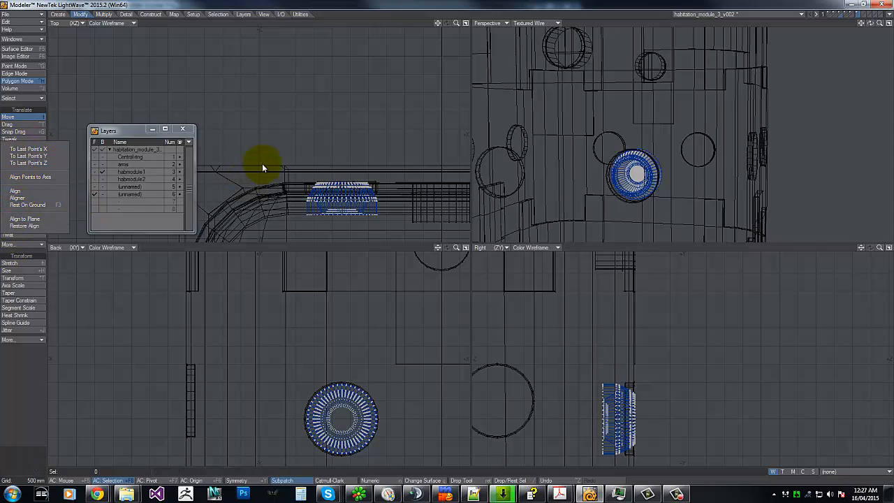
left_click(263, 165)
left_click(28, 196)
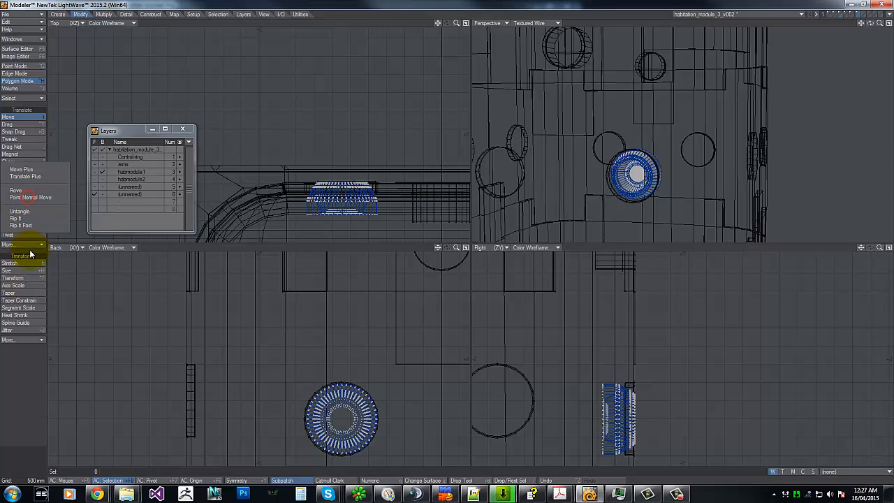
left_click(30, 175)
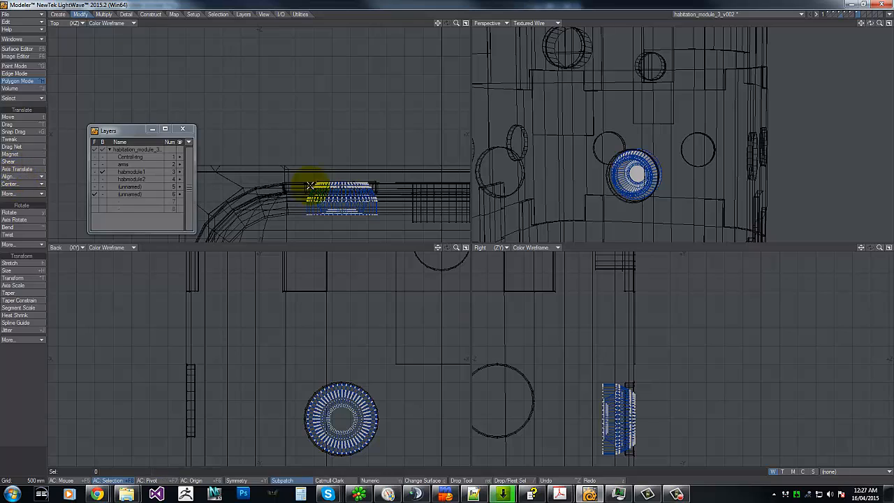
key("Return")
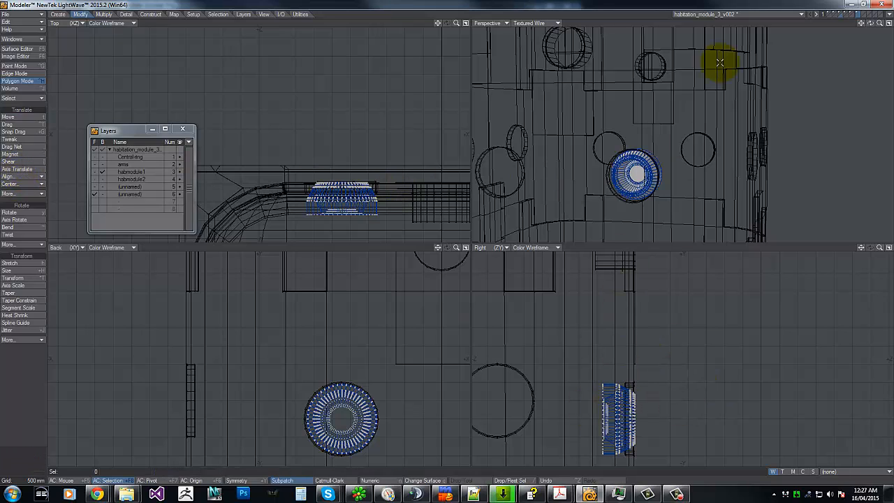
Mirror the thruster across the module's vertical centre line in the back view to fill the opposite circular opening.
key("g")
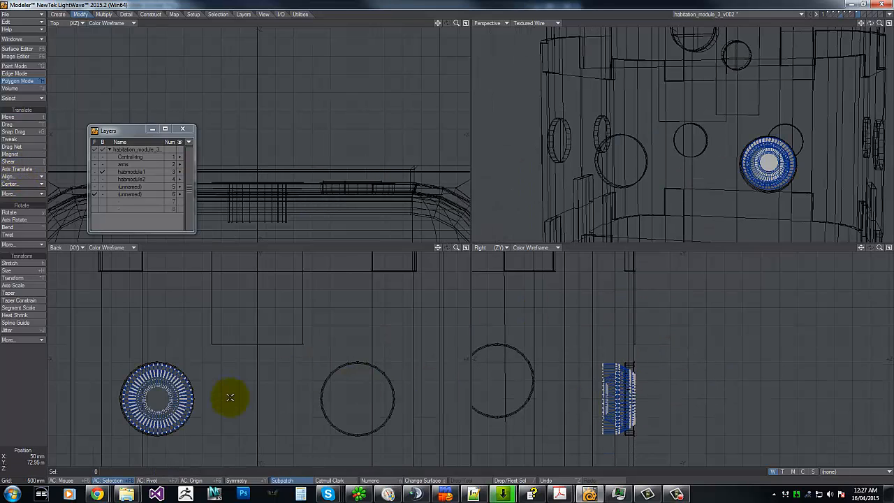
key("shift+v")
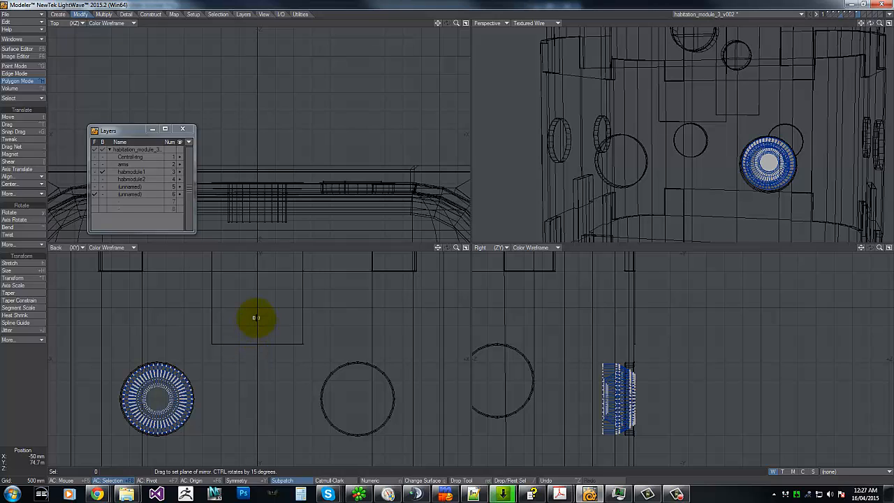
left_click_drag(256, 311, 265, 419)
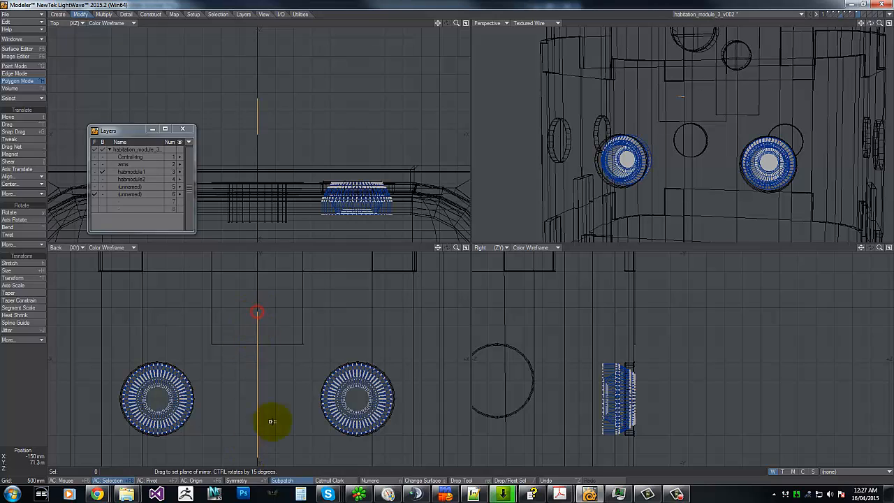
key("space")
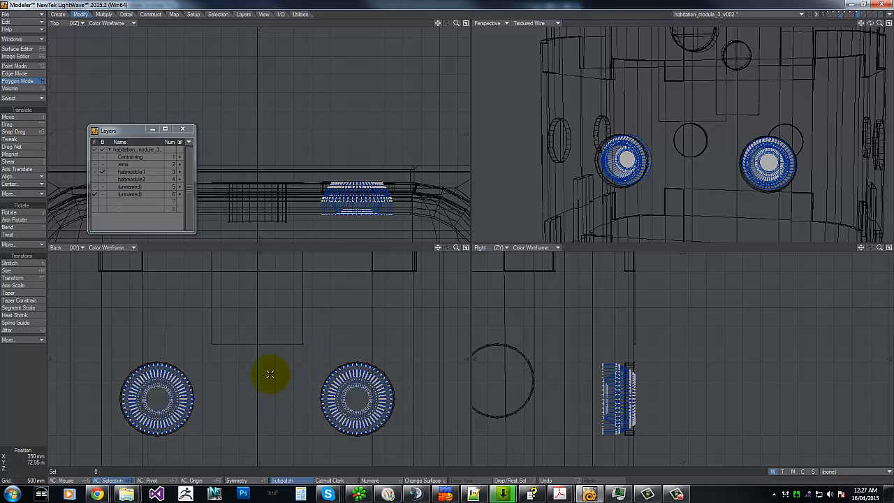
With symmetry on, nudge the thruster pair about 20 mm along X to centre both in their openings.
key("g")
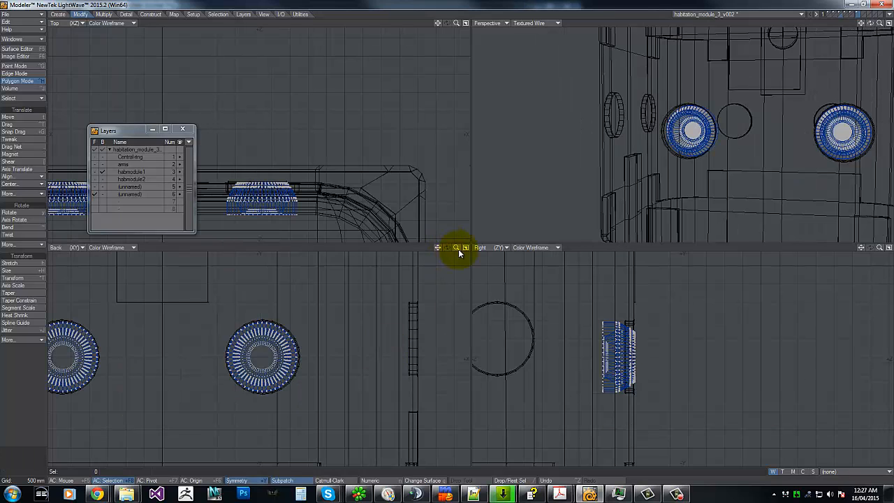
left_click_drag(457, 249, 452, 231)
key("t")
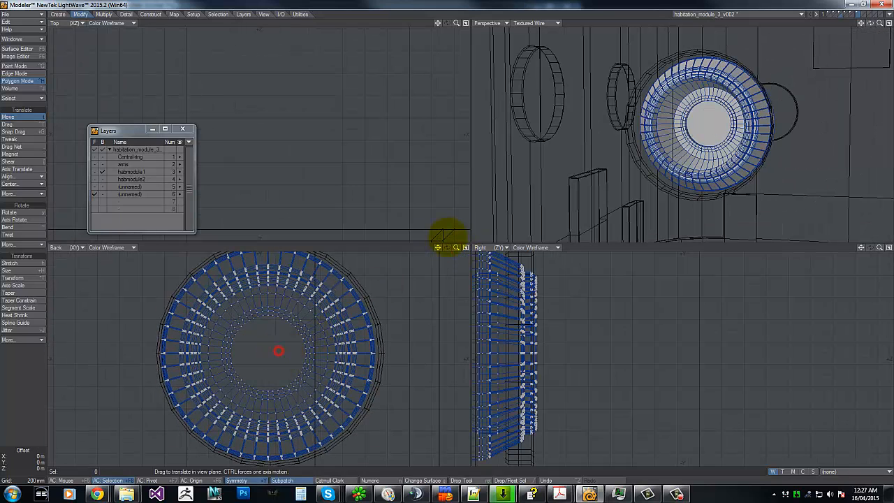
left_click_drag(278, 351, 282, 351)
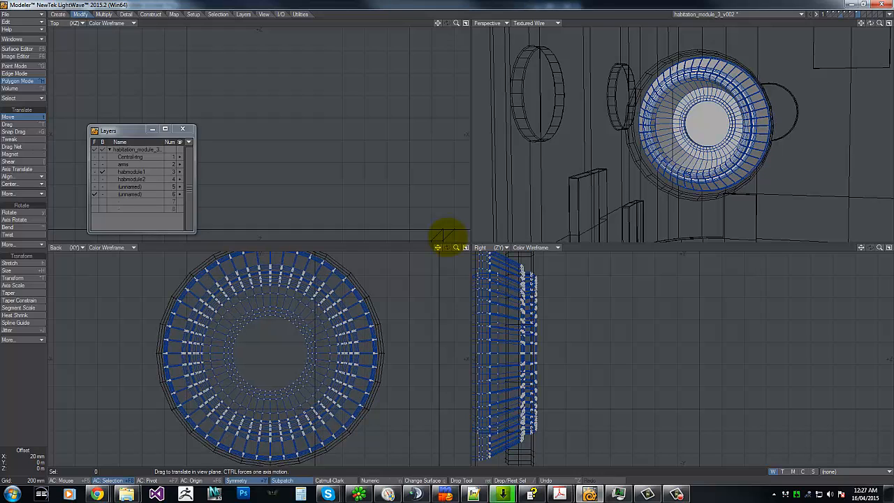
mouse_move(448, 237)
left_mouse_down()
mouse_move(438, 241)
mouse_move(450, 241)
left_mouse_up()
key("space")
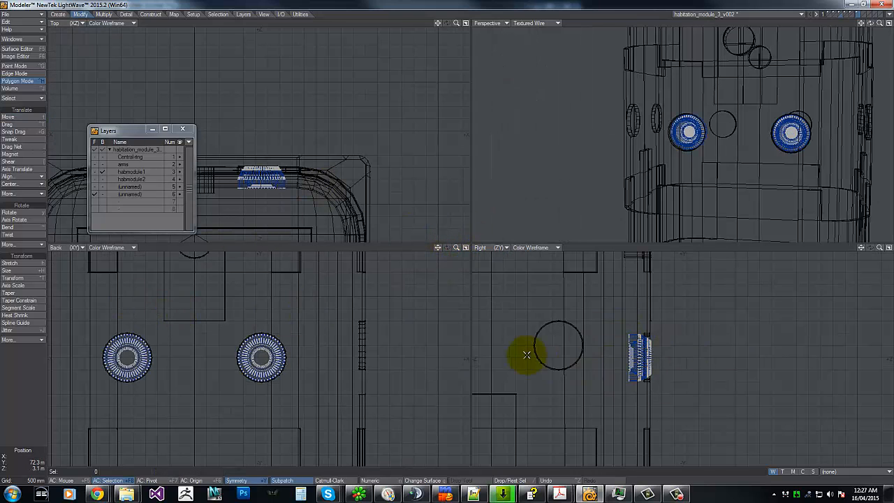
Select both thrusters, mirror them across the X axis line in the top view to the opposite wall, and clear the selection.
left_click_drag(526, 355, 675, 354, "alt")
mouse_move(128, 321)
right_mouse_down()
mouse_move(219, 313)
mouse_move(36, 356)
mouse_move(42, 328)
right_mouse_up()
left_click(186, 132)
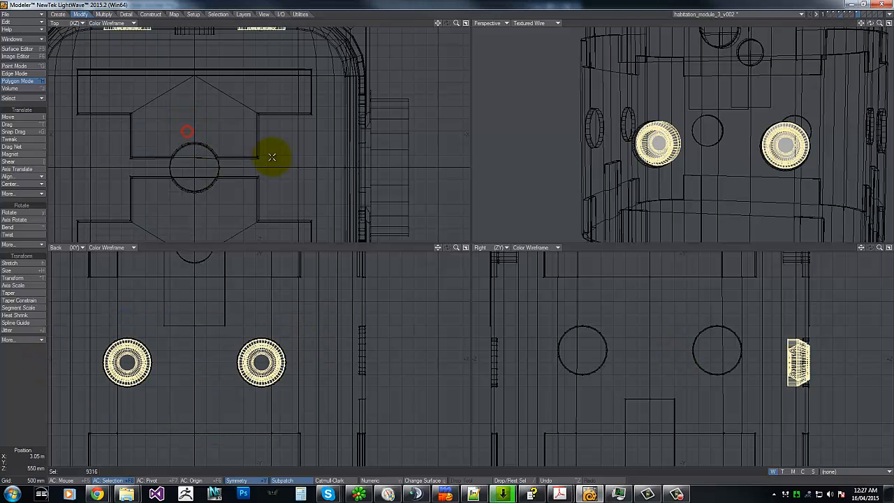
key("shift+v")
left_click_drag(303, 167, 56, 173, "ctrl")
key("space")
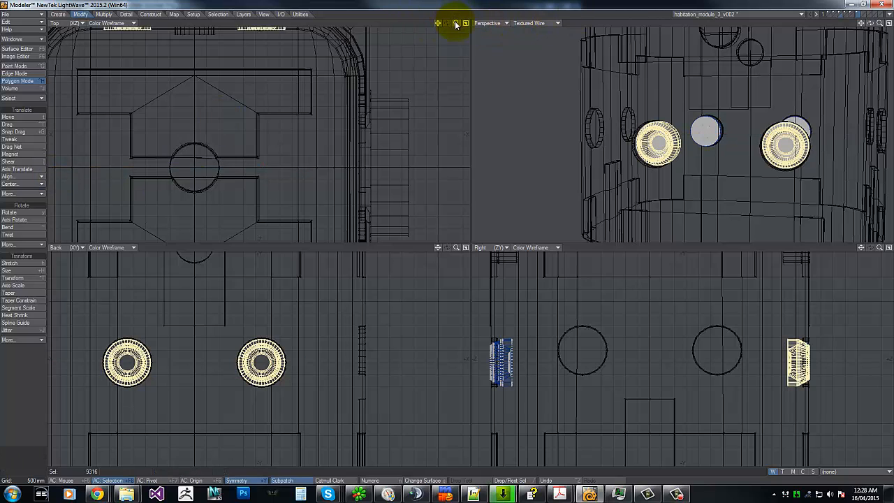
left_click_drag(455, 24, 447, 234)
mouse_move(139, 76)
right_mouse_down()
mouse_move(417, 186)
mouse_move(118, 67)
right_mouse_up()
mouse_move(116, 60)
right_mouse_down()
mouse_move(108, 90)
mouse_move(20, 72)
mouse_move(62, 83)
right_mouse_up()
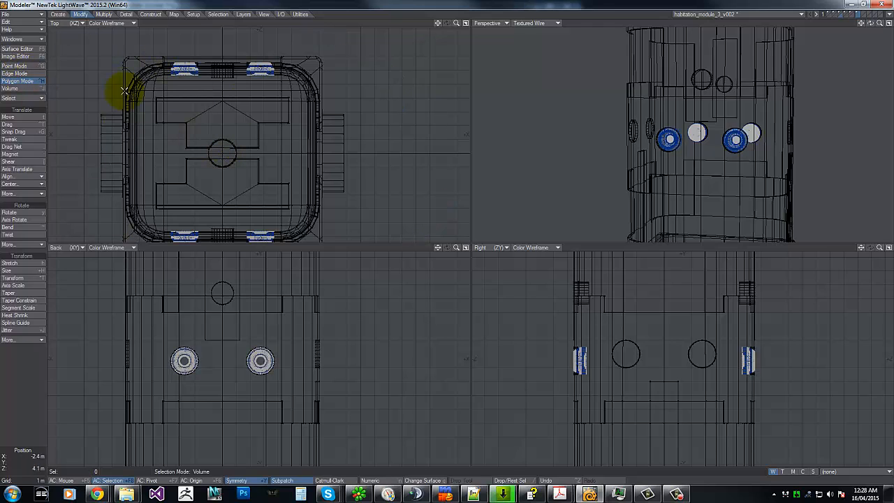
Select all four thrusters, copy them, rotate them 90 degrees about the module's centre, and paste the originals back.
mouse_move(124, 91)
right_mouse_down()
mouse_move(439, 80)
mouse_move(167, 137)
right_mouse_up()
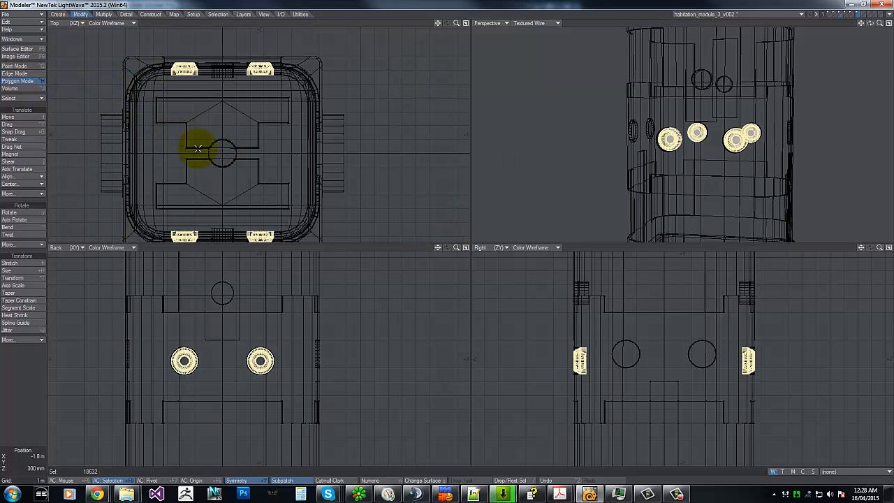
key("r")
key("u")
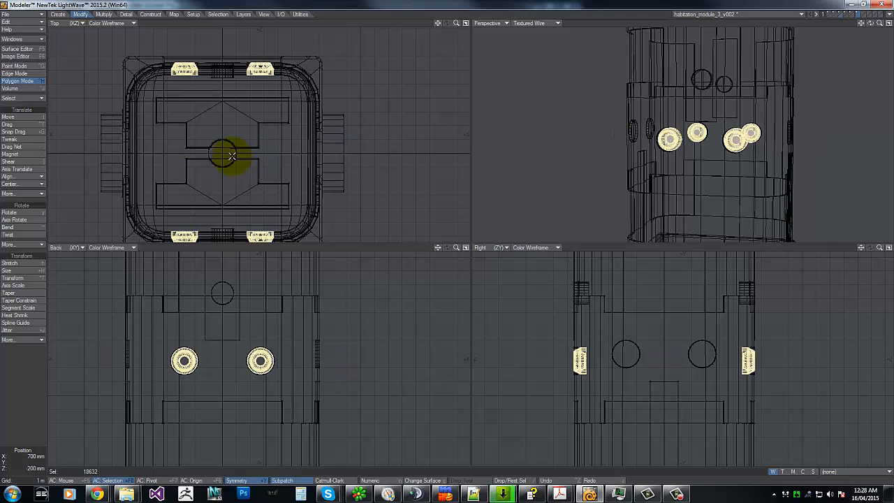
key("r")
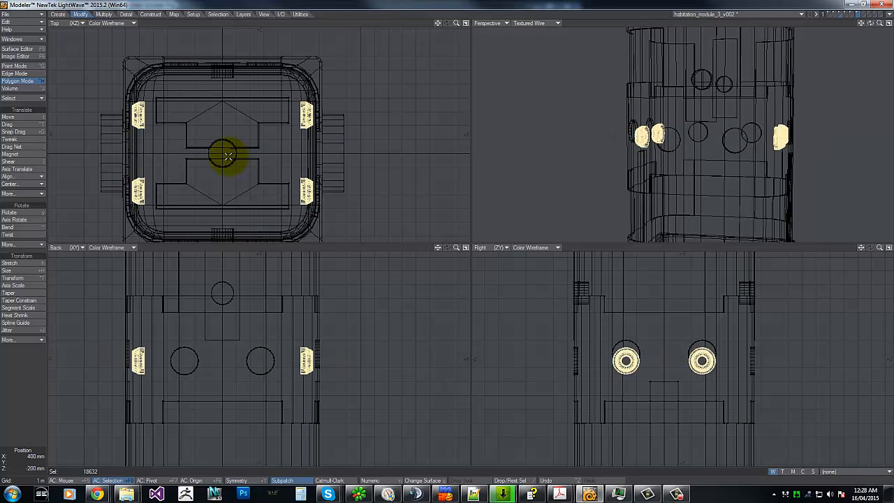
key("ctrl+v")
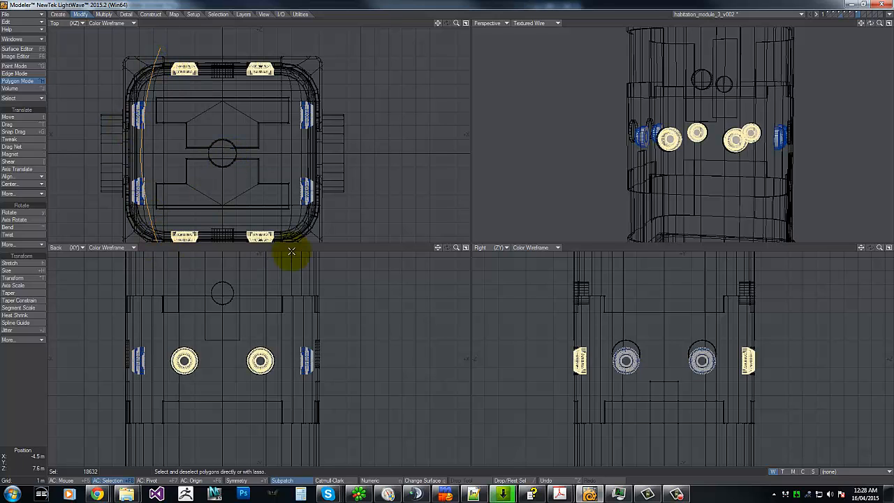
Select only the four thrusters on the side walls and raise them 500 mm to line up with the side openings.
right_click_drag(283, 110, 157, 53)
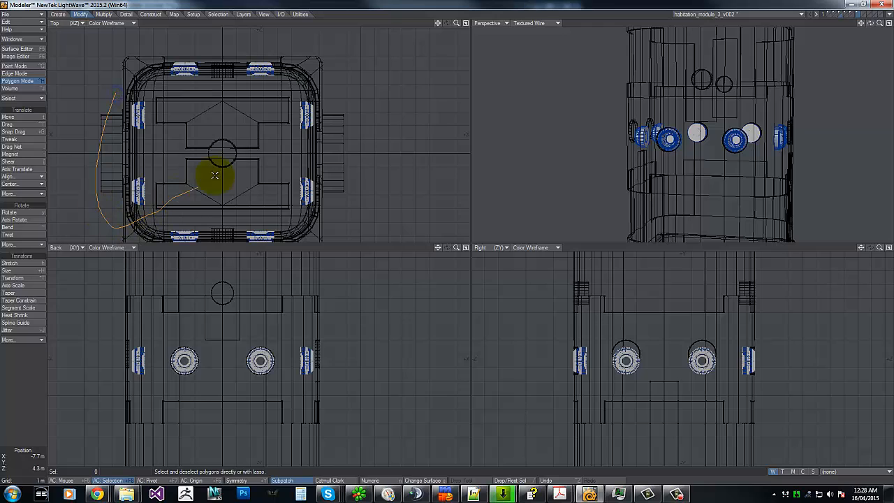
right_click_drag(257, 167, 363, 95)
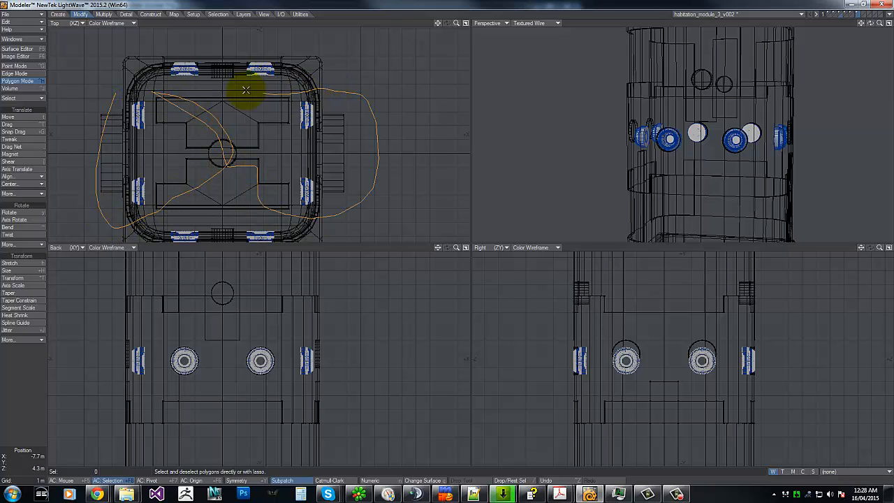
right_click_drag(246, 90, 167, 105)
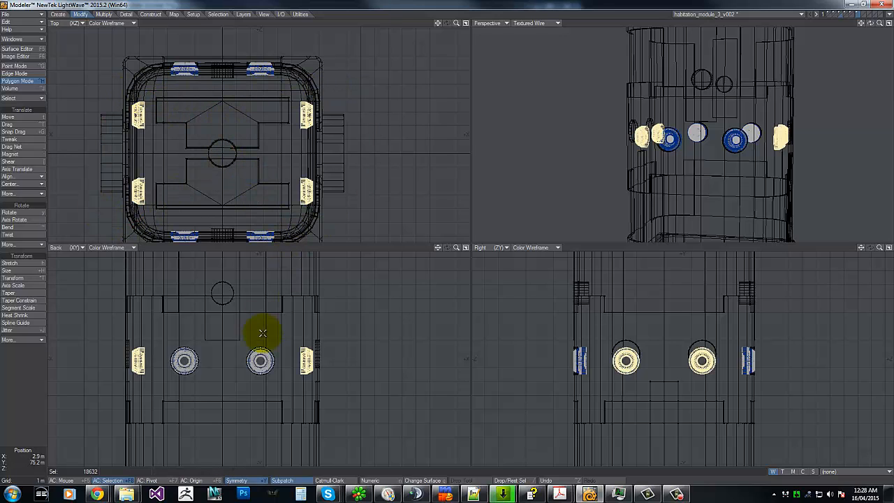
key("t")
left_click_drag(674, 365, 674, 358)
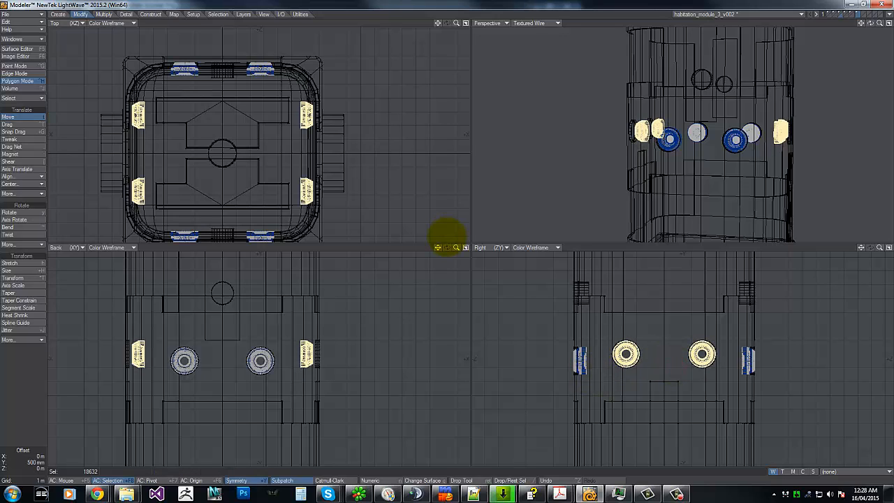
Move the four side thrusters outward 500 mm along X into their recesses and clear the selection.
left_click_drag(343, 359, 447, 233)
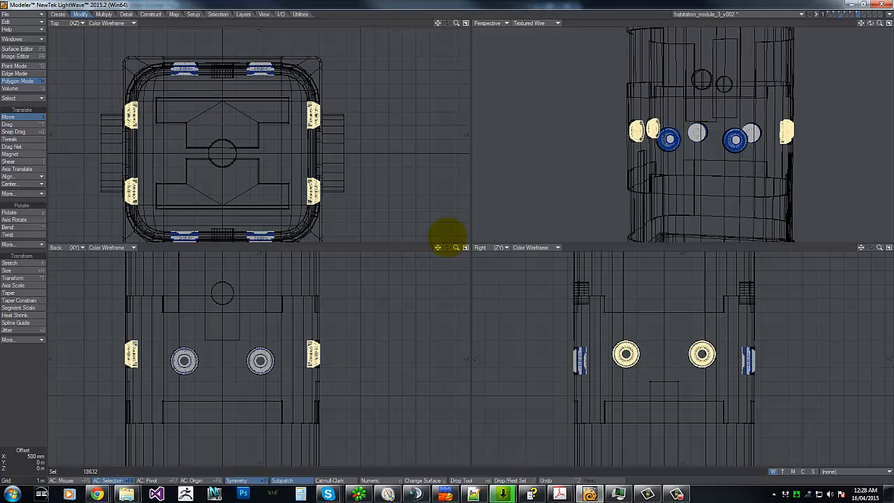
key("space")
right_click_drag(286, 389, 261, 291)
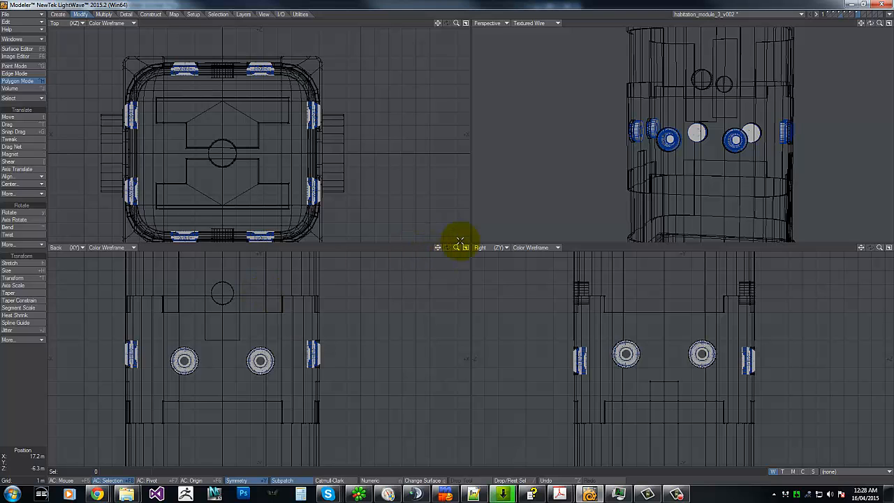
Bring the habmodule1 geometry to the foreground together with the thrusters.
left_click_drag(456, 248, 444, 237)
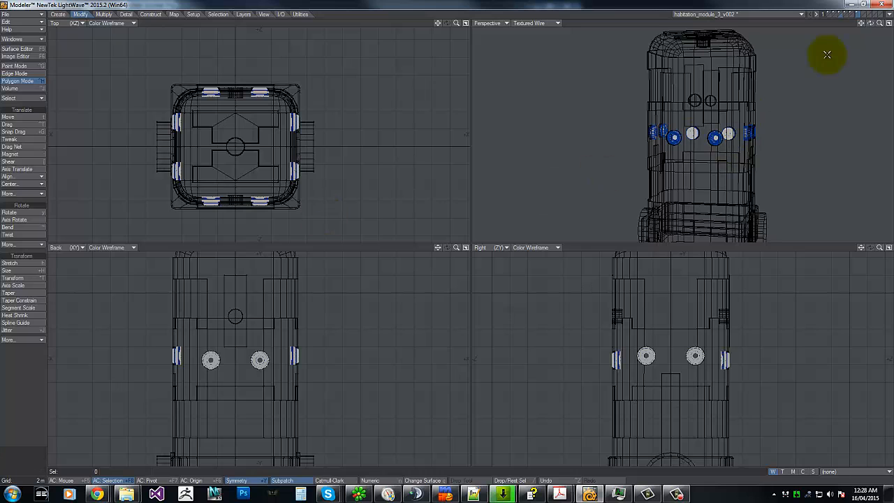
left_click(858, 23)
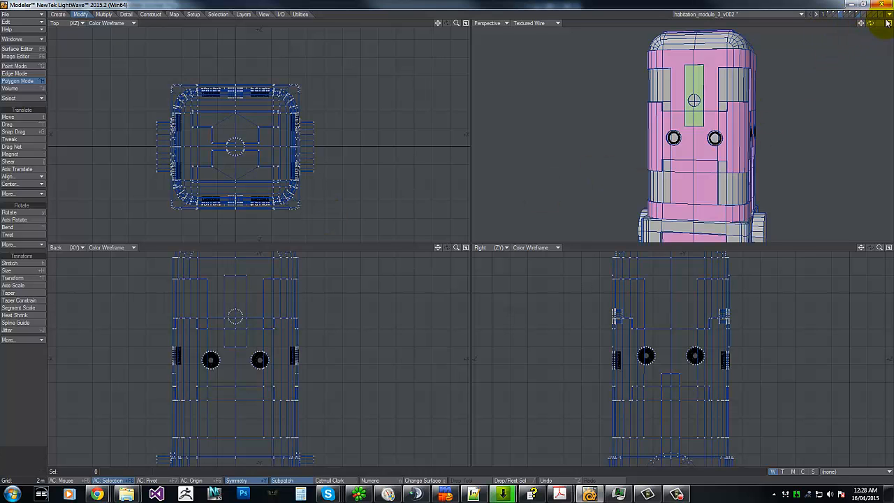
left_click_drag(881, 23, 448, 237)
Select the disc polygons closing the front and back thruster recesses and stretch them inward along Z behind the thrusters.
left_click(686, 132)
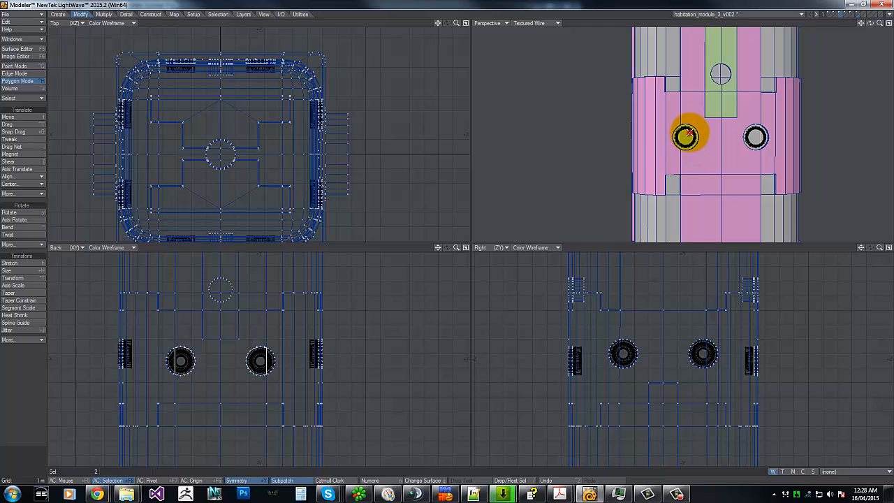
left_click(756, 136)
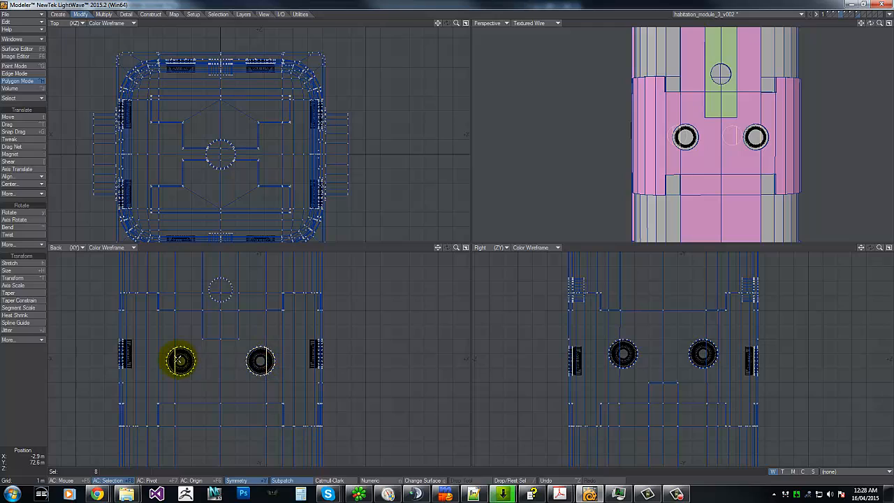
key("h")
left_click_drag(670, 368, 447, 236)
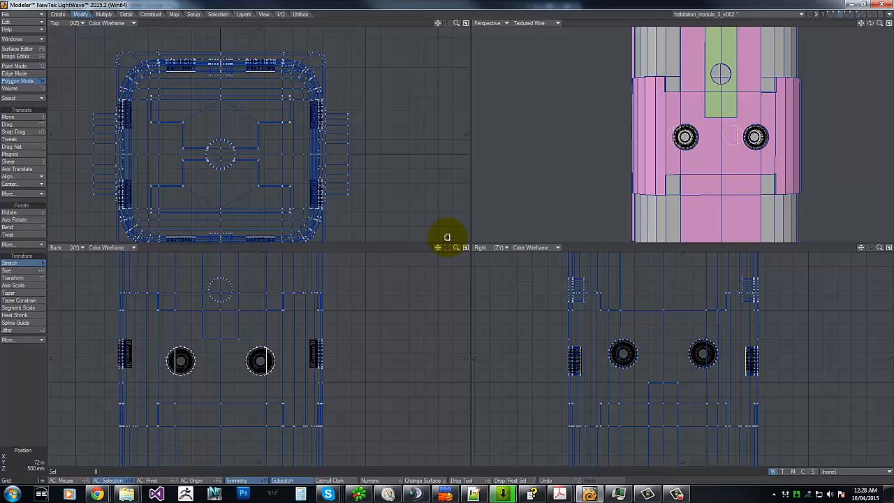
key("t")
key("space")
Select the disc polygons closing the side thruster recesses, move them inward along X behind the thrusters, and clear the selection.
mouse_move(572, 354)
right_mouse_down()
mouse_move(736, 295)
mouse_move(592, 322)
right_mouse_up()
right_click_drag(738, 345, 646, 315)
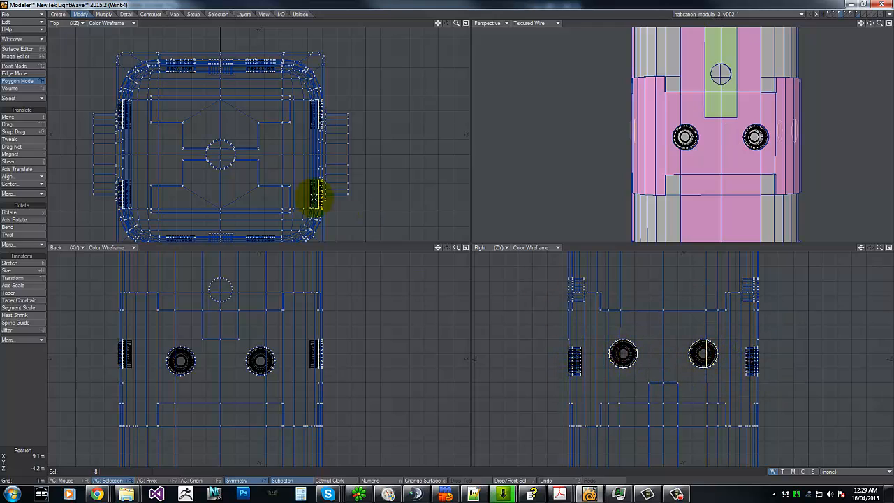
key("t")
key("space")
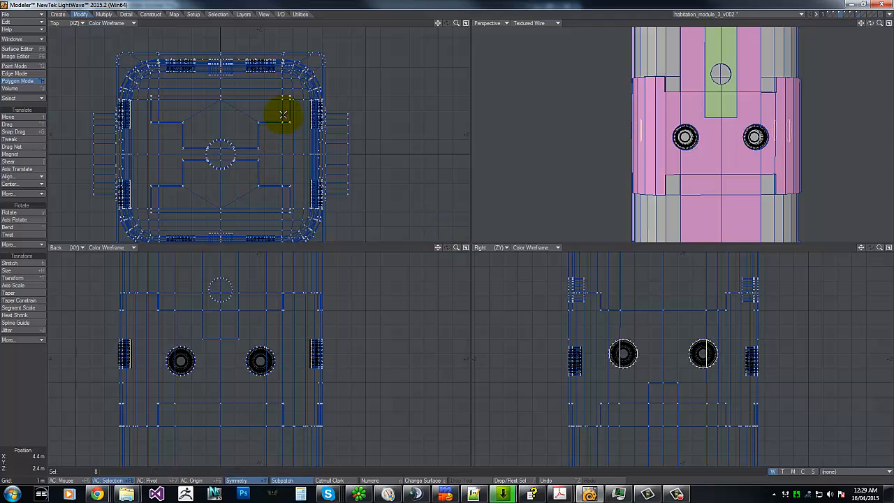
mouse_move(282, 106)
right_mouse_down()
mouse_move(334, 10)
mouse_move(314, 16)
right_mouse_up()
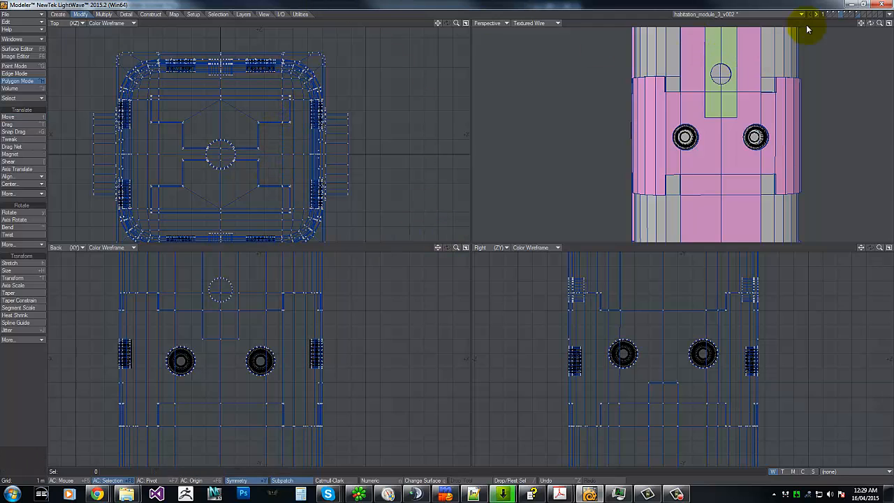
Select the back cap polygons of the round port recesses on the hull's X-facing walls and move them slightly inward.
left_click(859, 13, "shift")
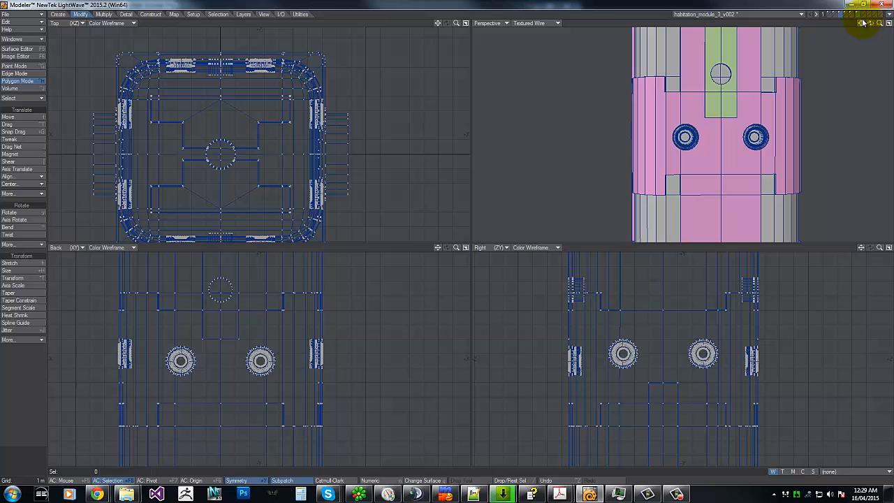
left_click_drag(870, 27, 449, 241)
left_click(616, 123)
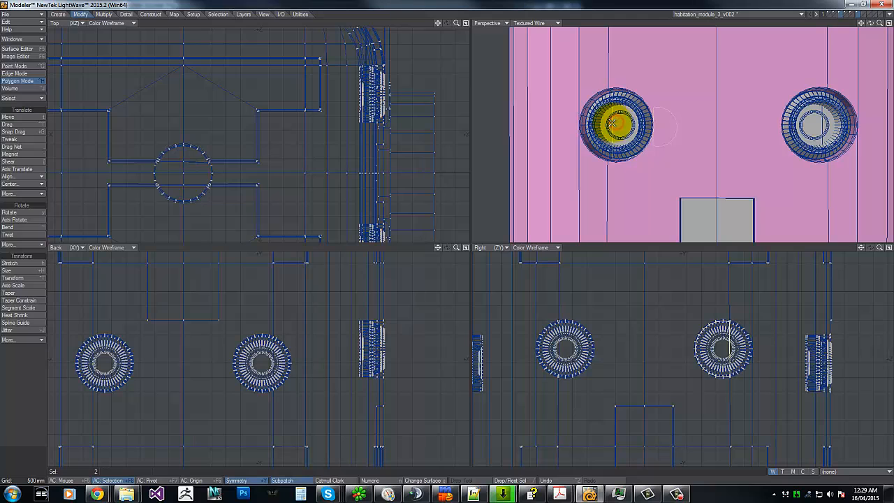
left_click(814, 124)
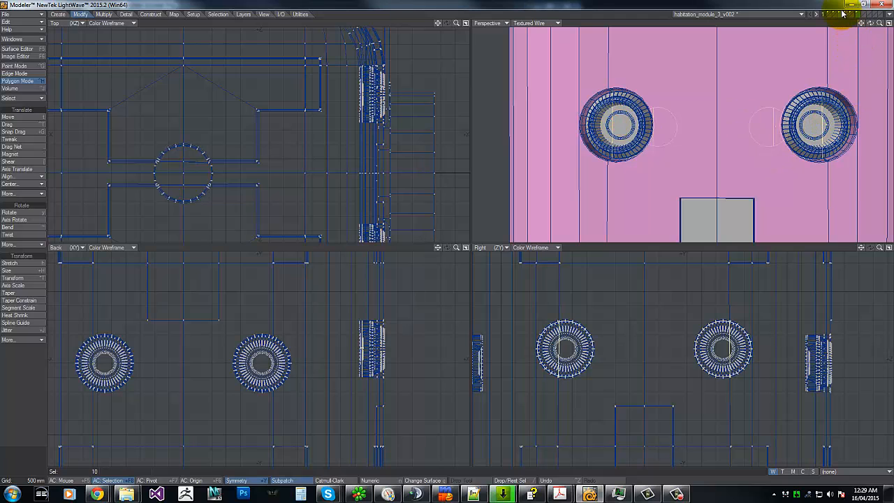
key("Delete")
key("h")
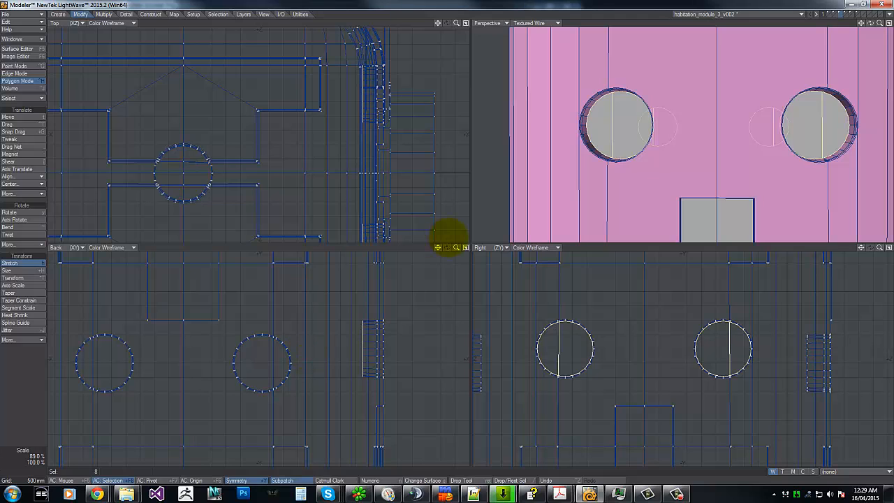
key("t")
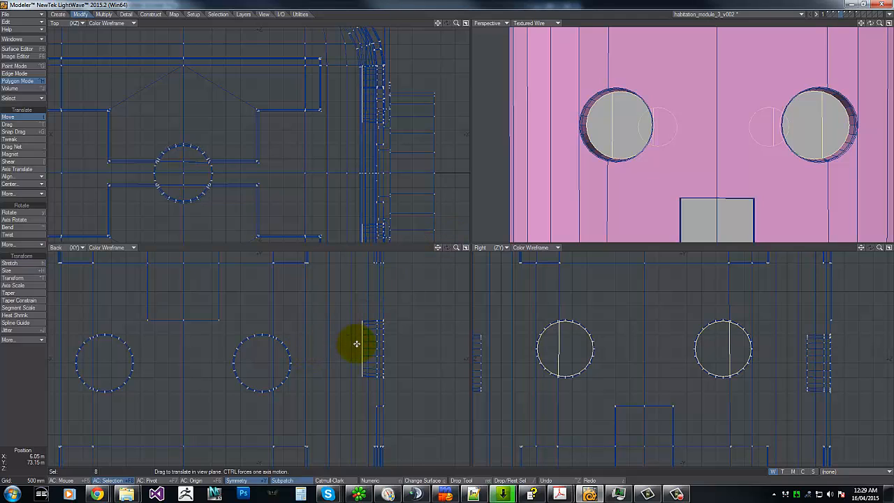
key("g")
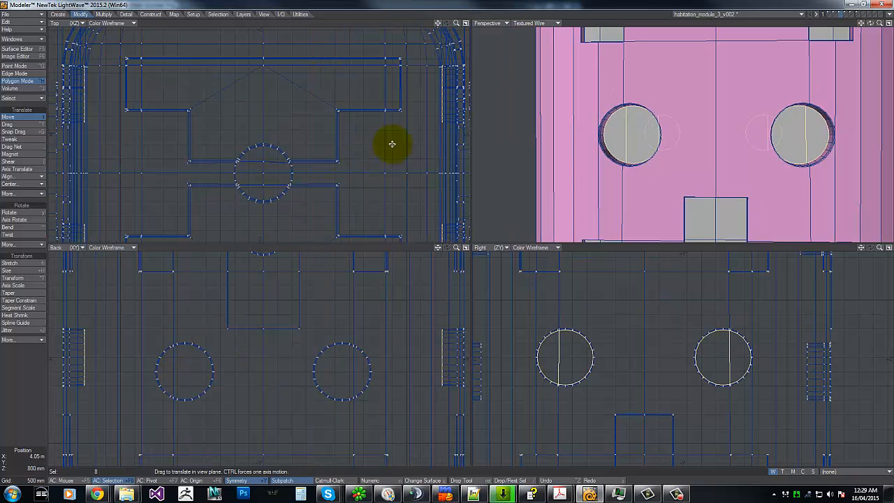
left_click_drag(442, 104, 440, 104)
key("ctrl+z")
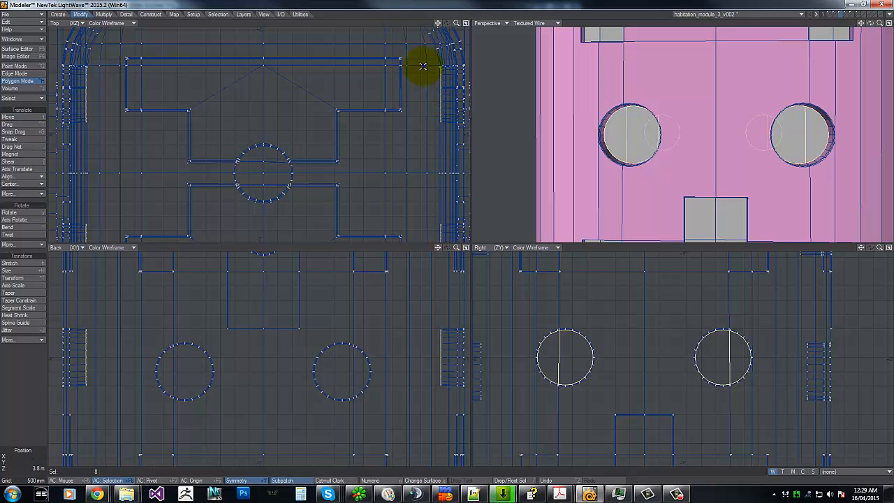
right_click_drag(423, 66, 410, 44)
right_click_drag(395, 193, 384, 191)
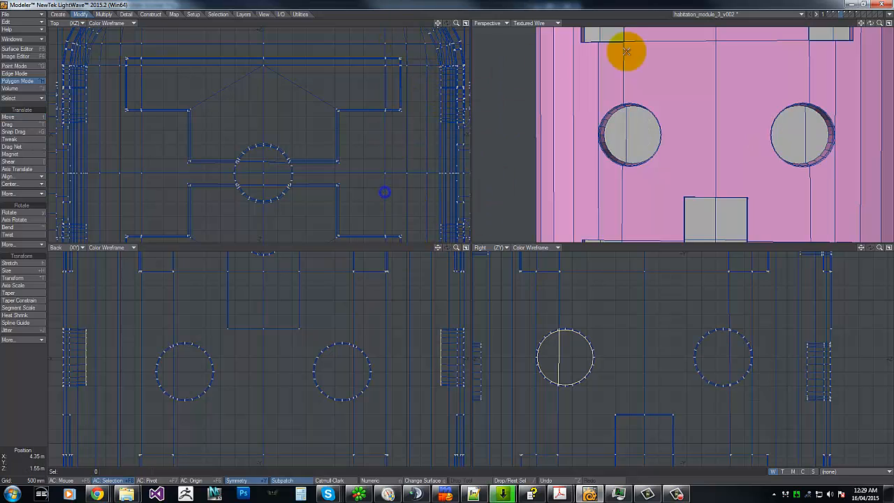
Show the port fittings with the hull and move the X-facing recesses' back caps 40 mm further inward along X, clear of the fittings.
left_click(857, 14)
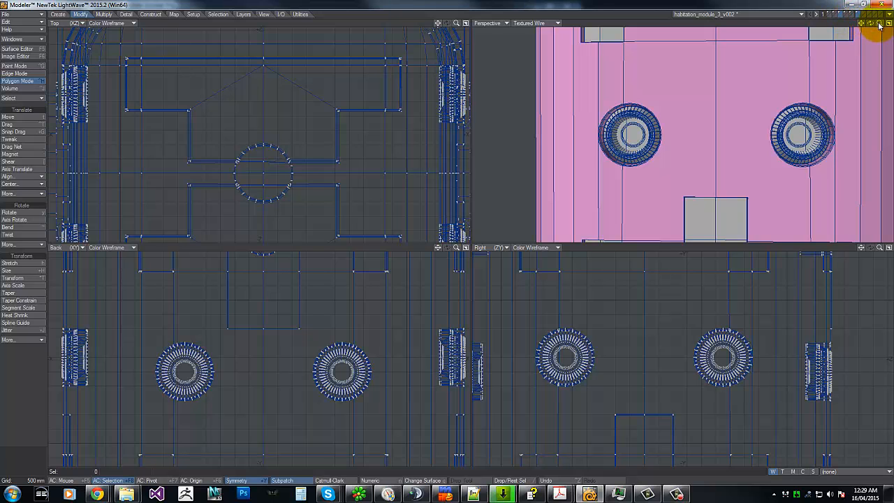
left_click_drag(871, 23, 450, 234)
left_click(782, 148)
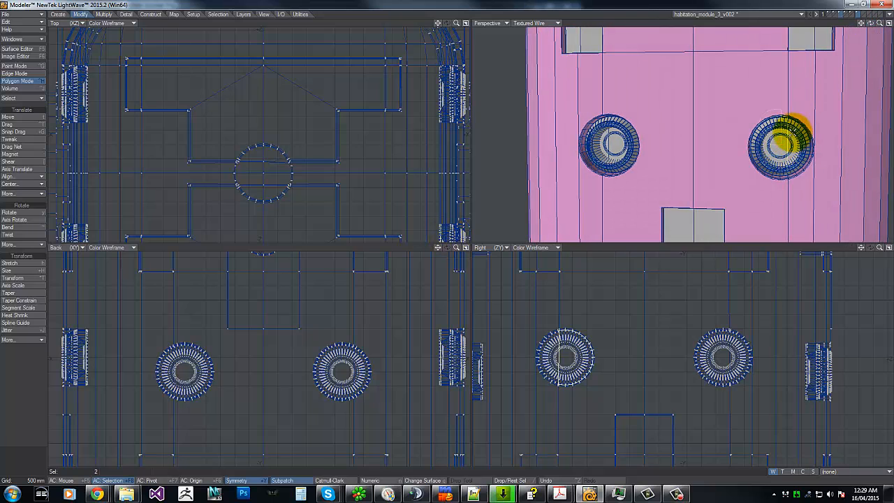
left_click(612, 143)
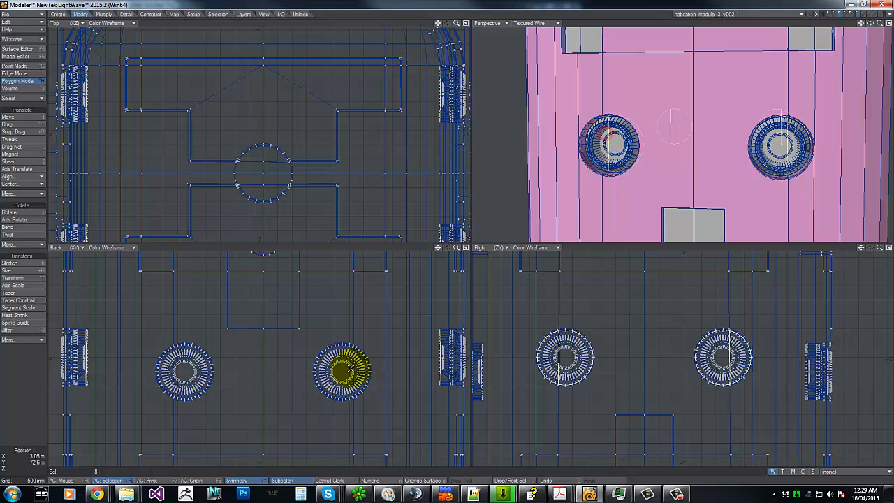
key("shift+a")
left_click_drag(456, 247, 456, 238)
key("t")
left_click(331, 315)
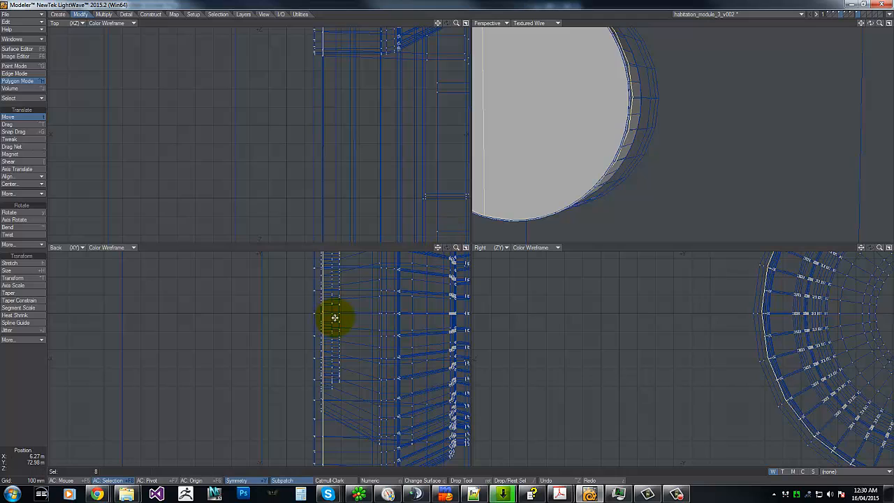
key("ctrl+z")
left_click_drag(333, 315, 324, 315)
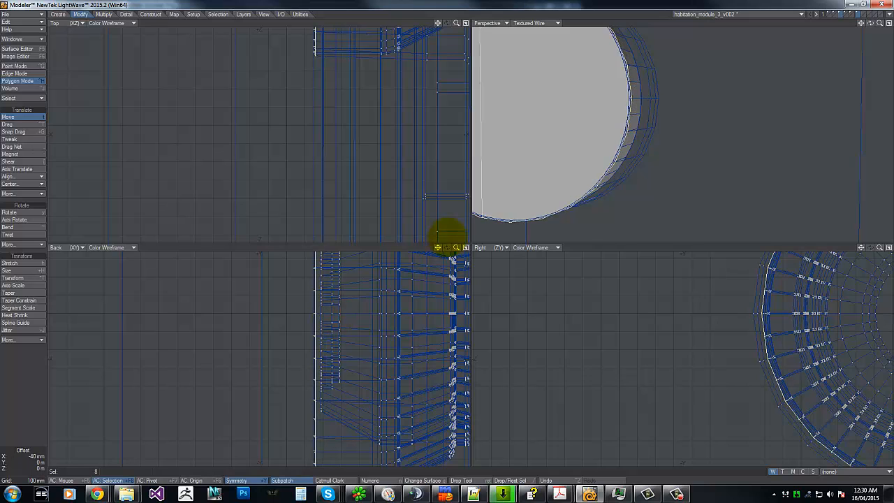
left_click_drag(457, 246, 436, 241)
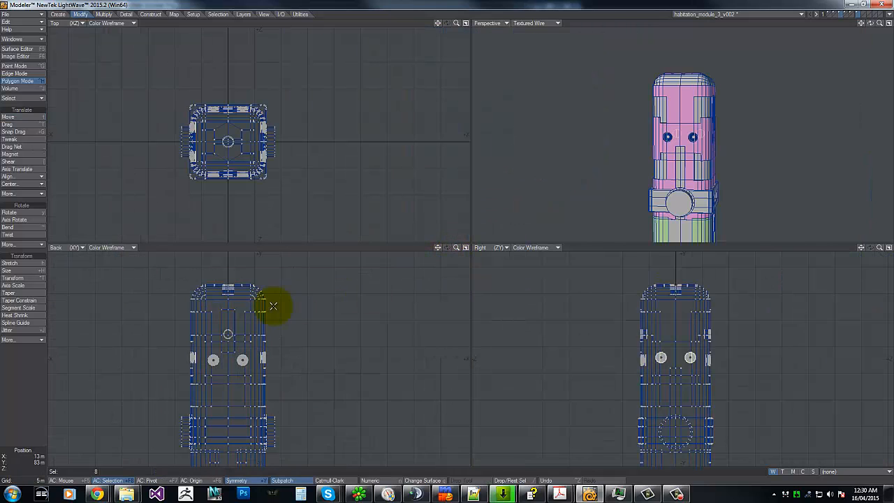
key("slash")
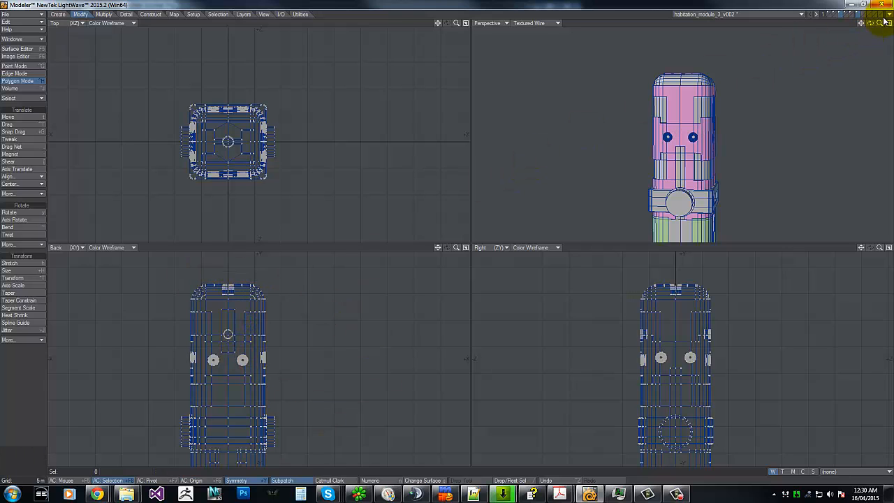
Examine the whole tower and the port recesses around its upper section from several angles.
left_click_drag(455, 236, 459, 238)
left_click_drag(871, 25, 449, 233)
key("a")
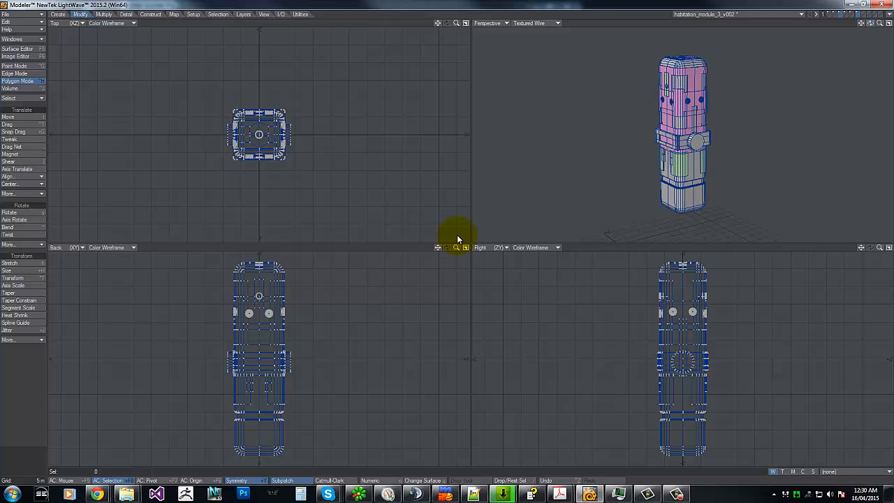
left_click_drag(879, 23, 449, 240)
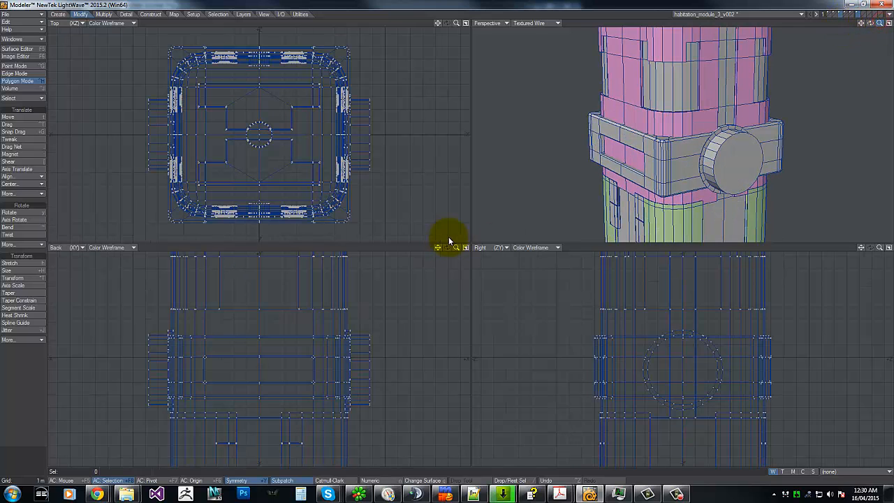
key("g")
key("g")
key("g")
key("g")
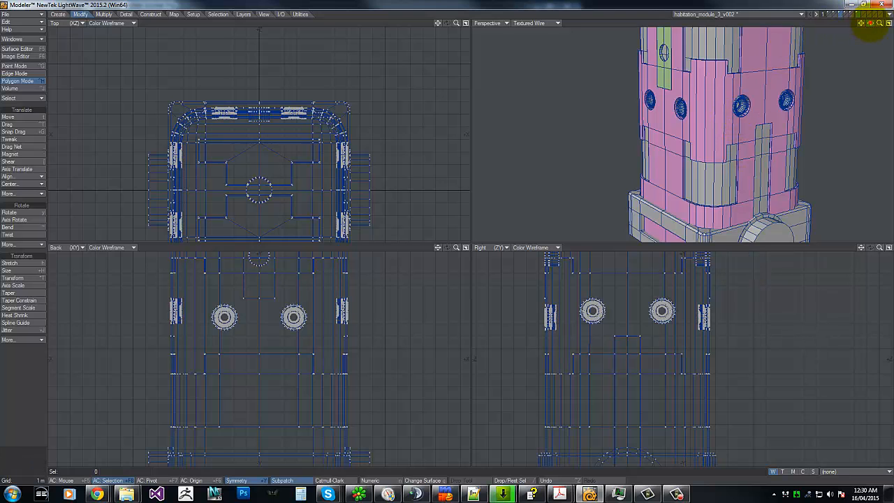
Select the back cap polygons of both port recesses on the positive Z wall and move them 30 mm inward along Z.
left_click_drag(870, 23, 443, 235)
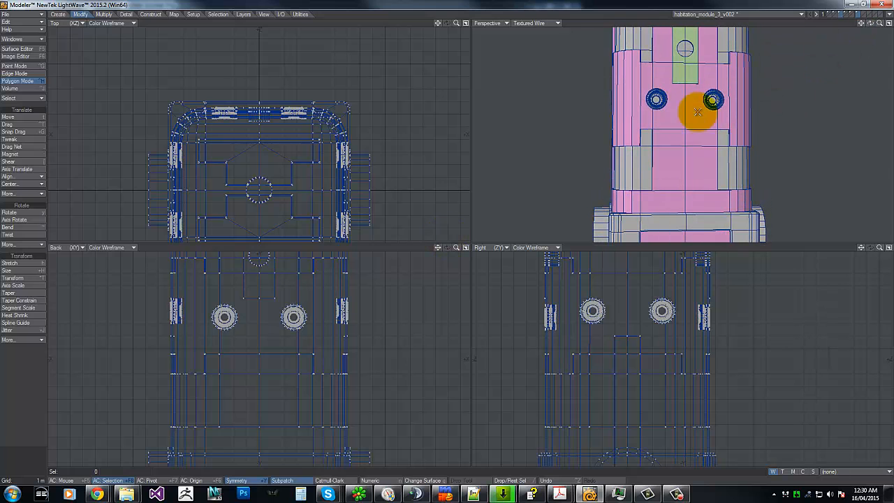
key("g")
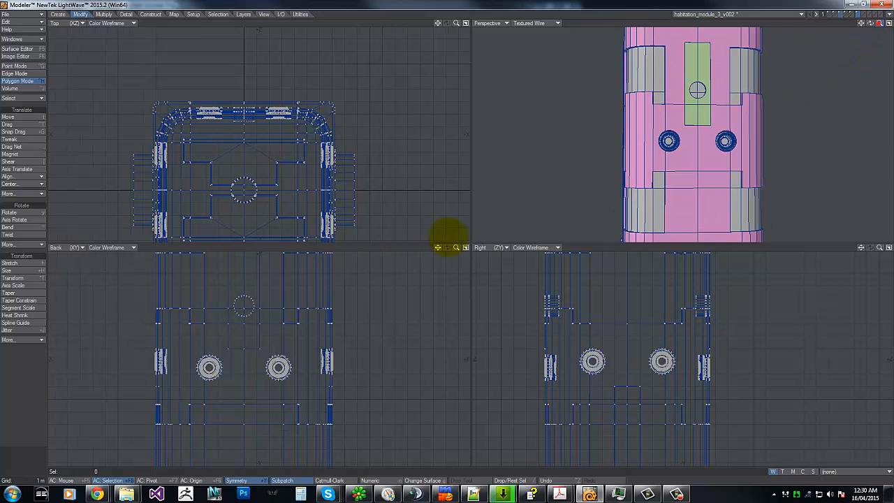
mouse_move(449, 237)
left_mouse_down()
mouse_move(505, 231)
mouse_move(445, 236)
left_mouse_up()
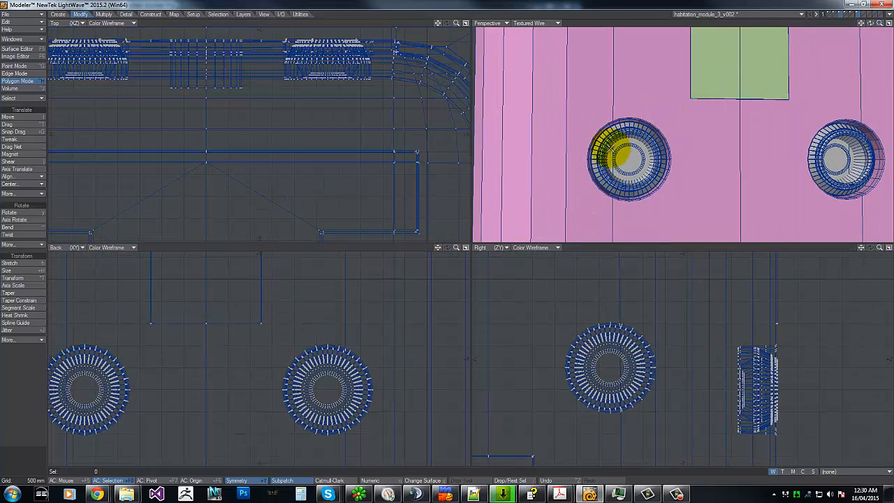
left_click(611, 150)
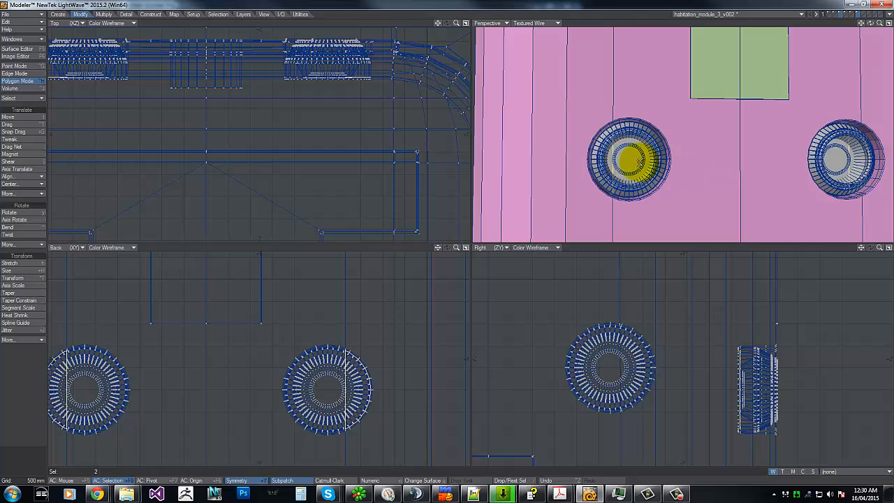
left_click(629, 158)
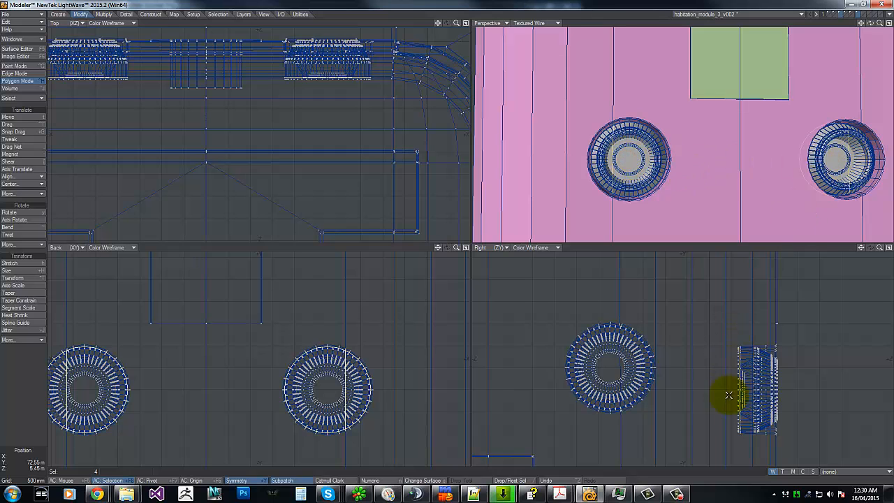
key("g")
key("g")
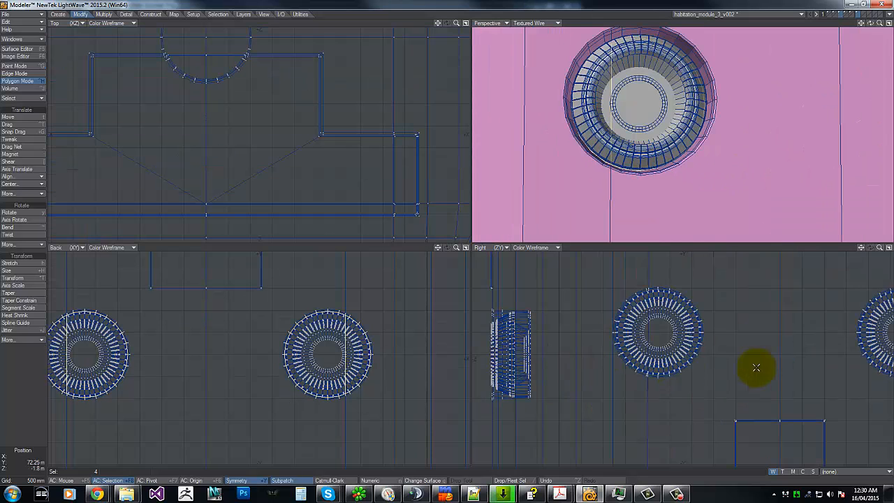
key("g")
key("g")
key("g")
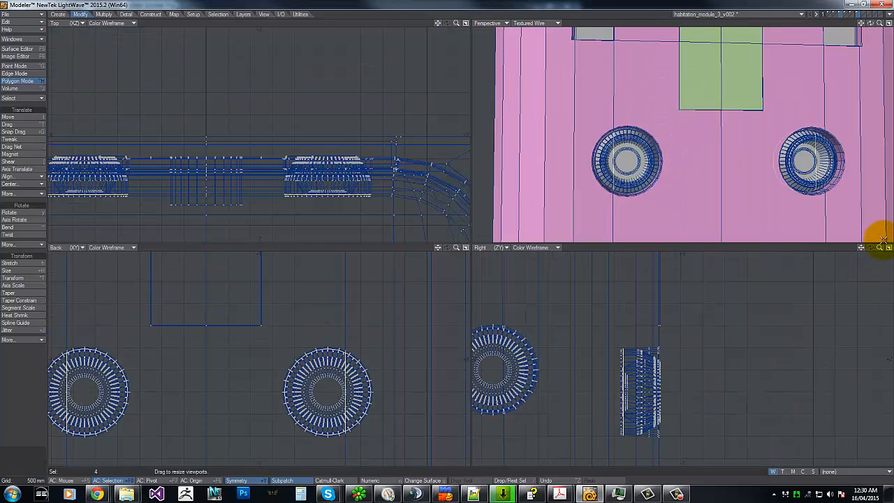
mouse_move(879, 248)
left_mouse_down()
mouse_move(451, 234)
mouse_move(869, 249)
left_mouse_up()
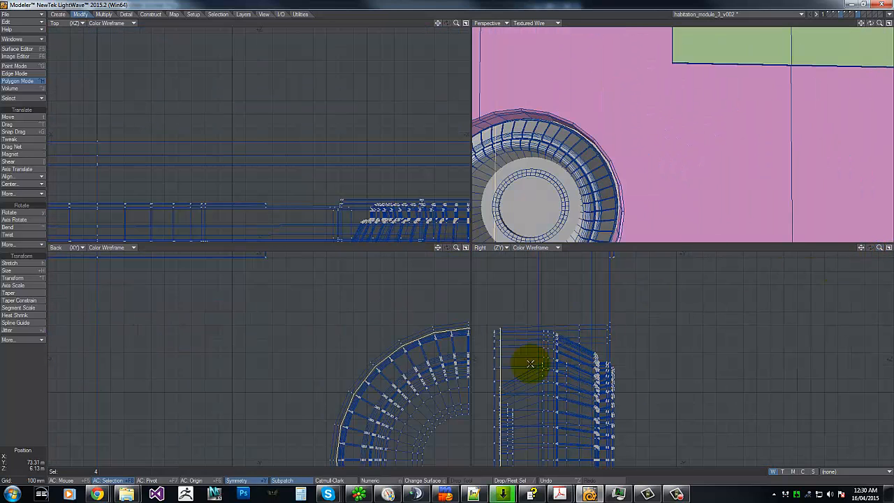
key("t")
left_click_drag(507, 397, 503, 398)
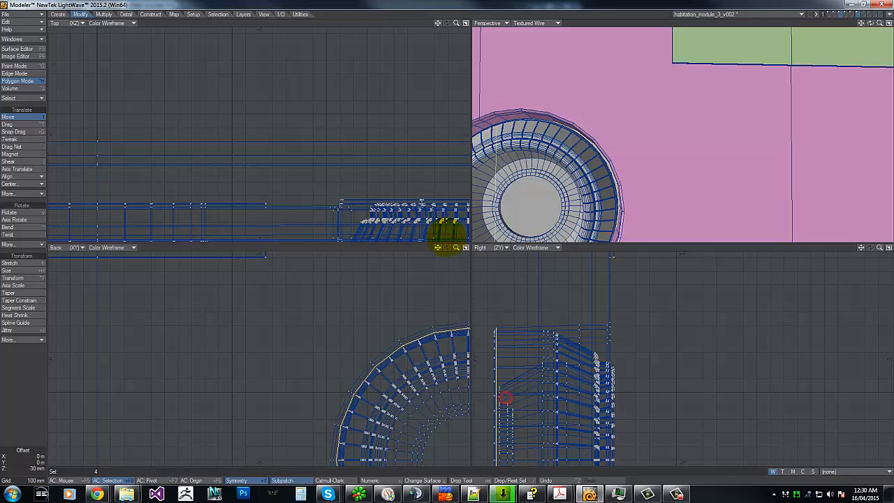
left_click(497, 357)
Select the back cap polygons of both port recesses on the negative Z wall and move them inward along Z behind the fittings.
key("g")
key("g")
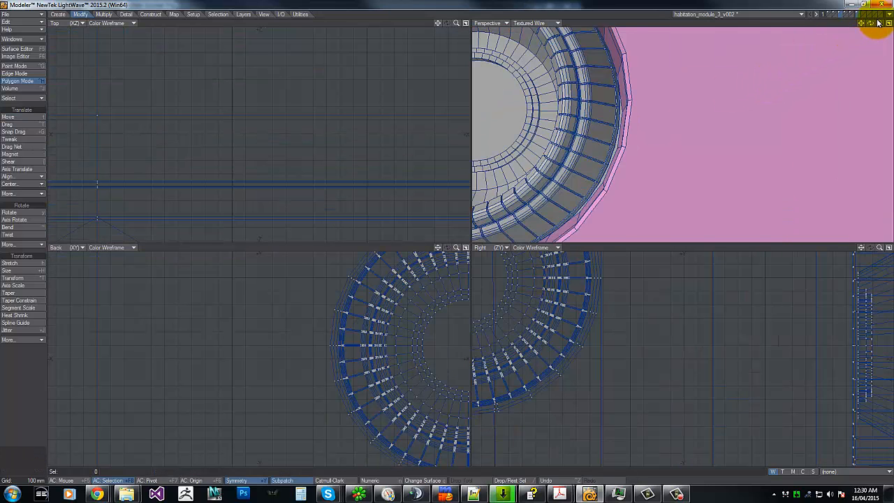
left_click_drag(879, 23, 447, 237)
left_click_drag(870, 23, 449, 238)
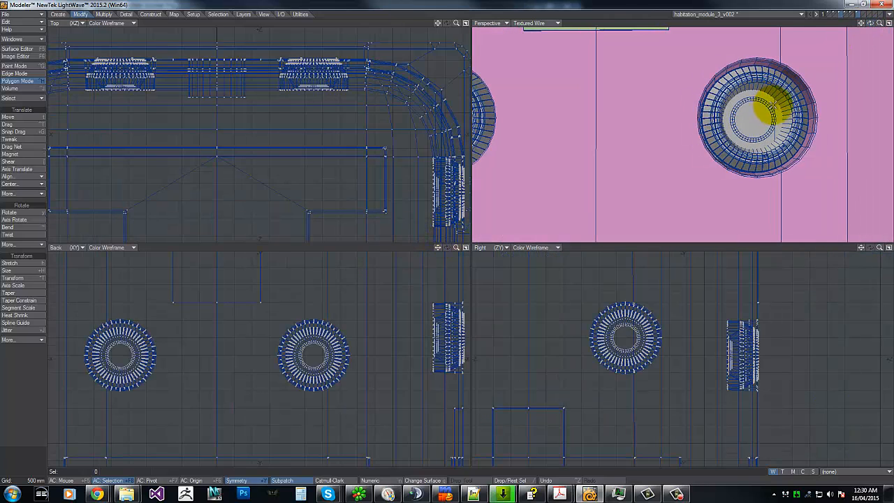
left_click(768, 99)
left_click(752, 113, "shift")
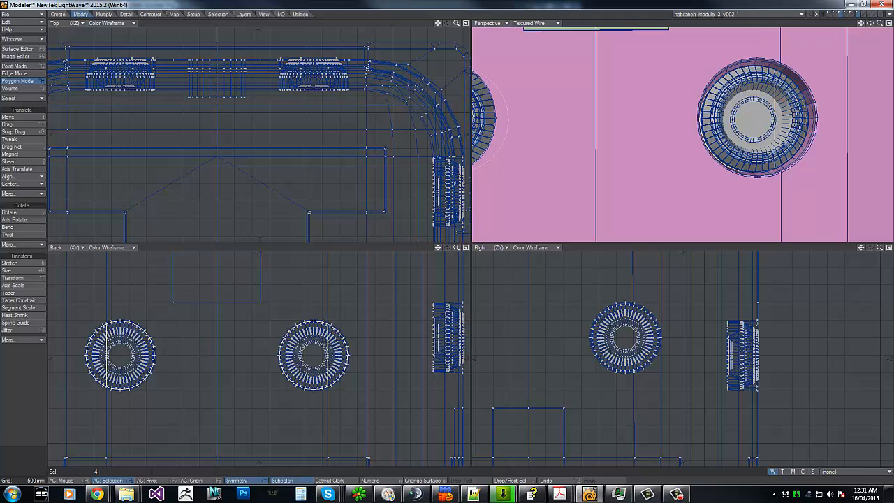
left_click_drag(870, 23, 449, 237)
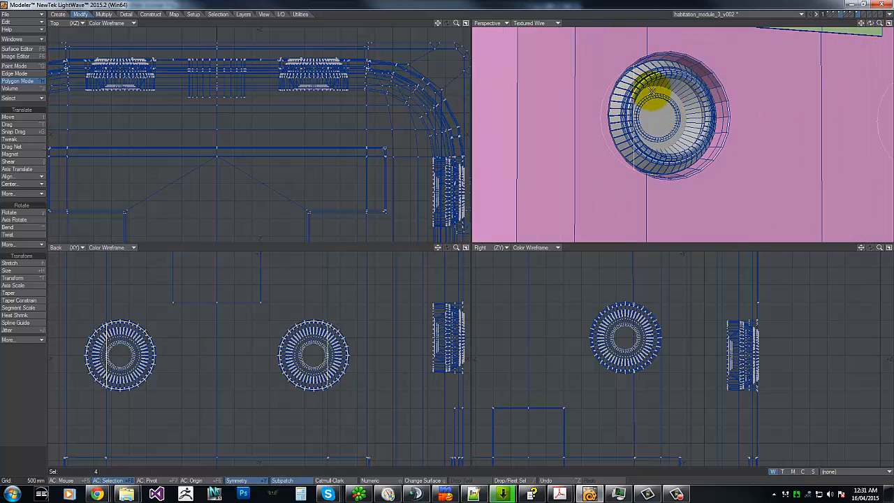
key("g")
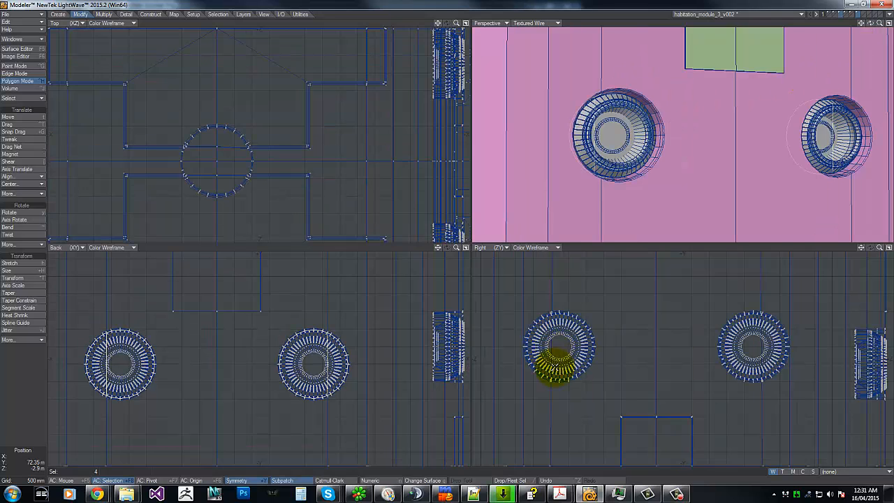
key("g")
key("t")
left_click(601, 348)
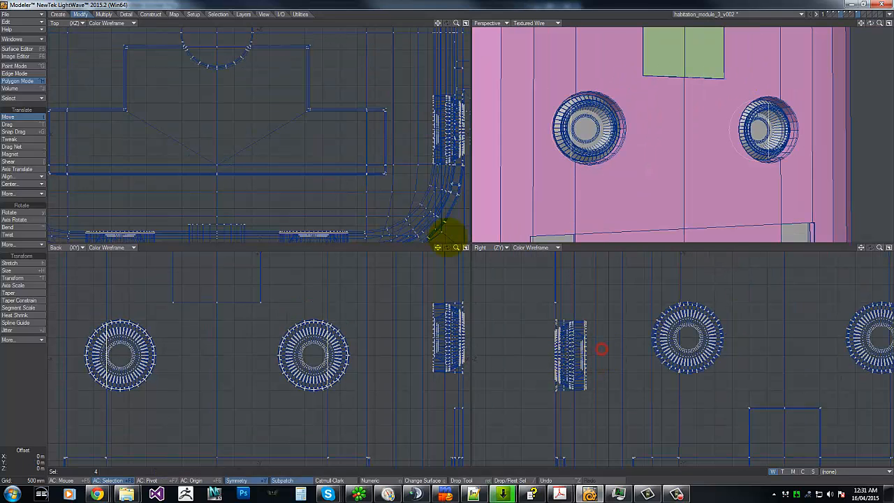
left_click_drag(445, 237, 447, 237)
key("Return")
mouse_move(581, 309)
right_mouse_down()
mouse_move(688, 341)
mouse_move(656, 285)
right_mouse_up()
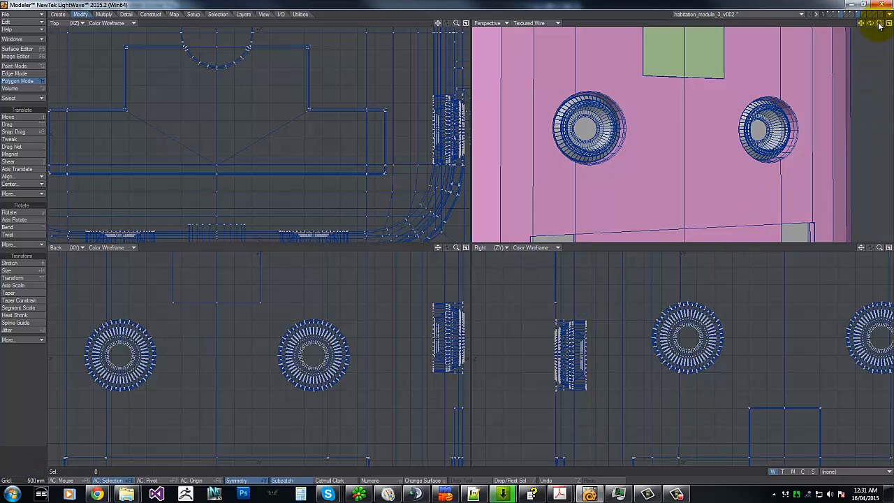
Isolate the ring of round port fittings by hiding the hull geometry.
left_click_drag(879, 25, 451, 237)
left_click_drag(870, 24, 451, 236)
key("=")
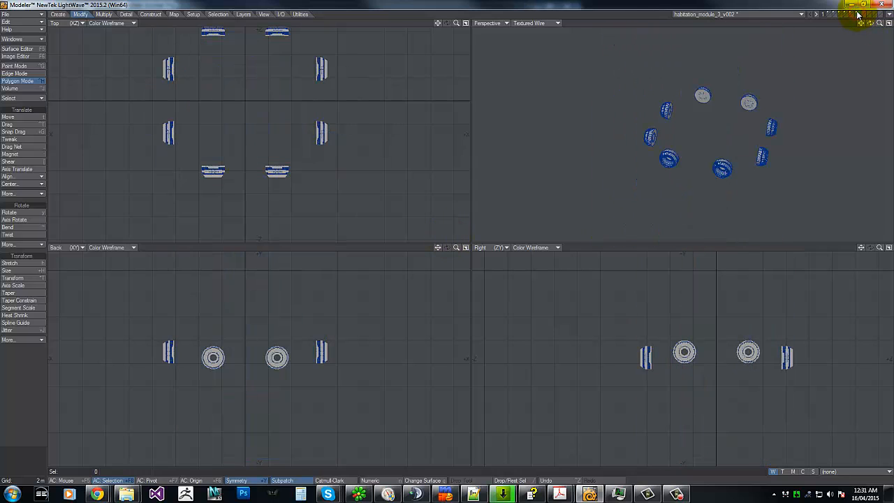
Display the hull and port fittings layers together and examine how the fittings sit in their recesses.
left_click(857, 14)
left_click(847, 15)
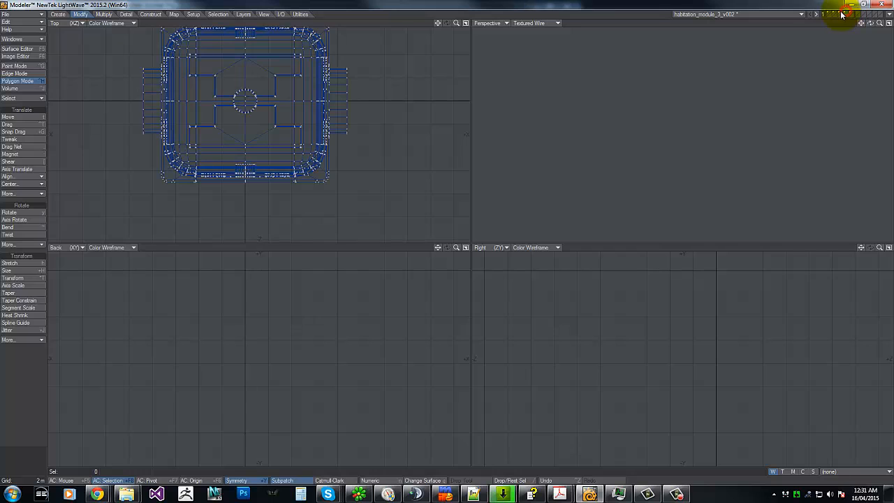
left_click(840, 15)
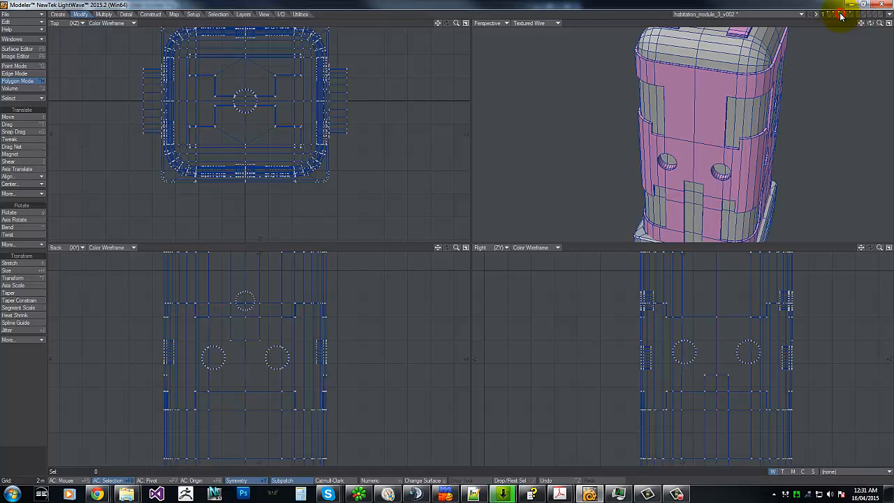
left_click(839, 14)
mouse_move(621, 305)
right_mouse_down()
mouse_move(664, 409)
mouse_move(713, 237)
right_mouse_up()
mouse_move(870, 23)
left_mouse_down()
mouse_move(441, 250)
mouse_move(449, 236)
mouse_move(431, 238)
mouse_move(451, 235)
left_mouse_up()
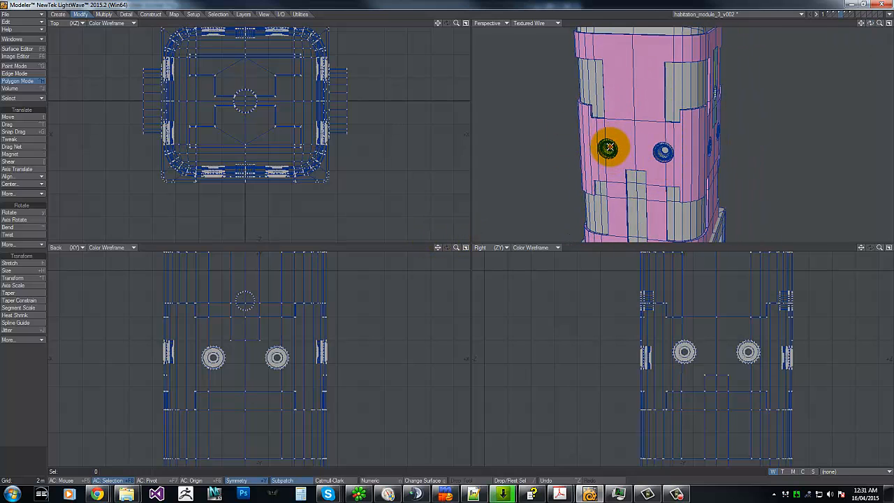
mouse_move(609, 148)
left_mouse_down()
mouse_move(637, 151)
mouse_move(588, 144)
mouse_move(665, 155)
mouse_move(570, 146)
mouse_move(662, 152)
left_mouse_up()
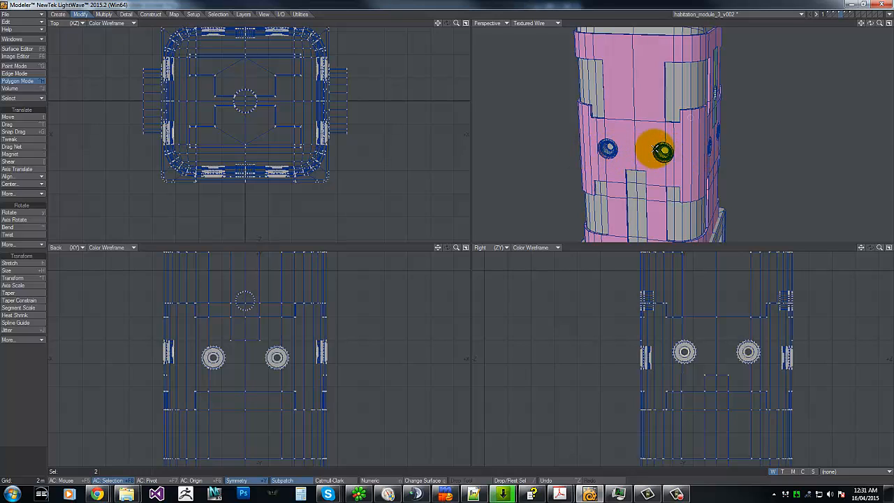
mouse_move(456, 247)
left_mouse_down()
mouse_move(445, 236)
mouse_move(458, 238)
mouse_move(448, 238)
left_mouse_up()
left_click_drag(869, 25, 447, 238)
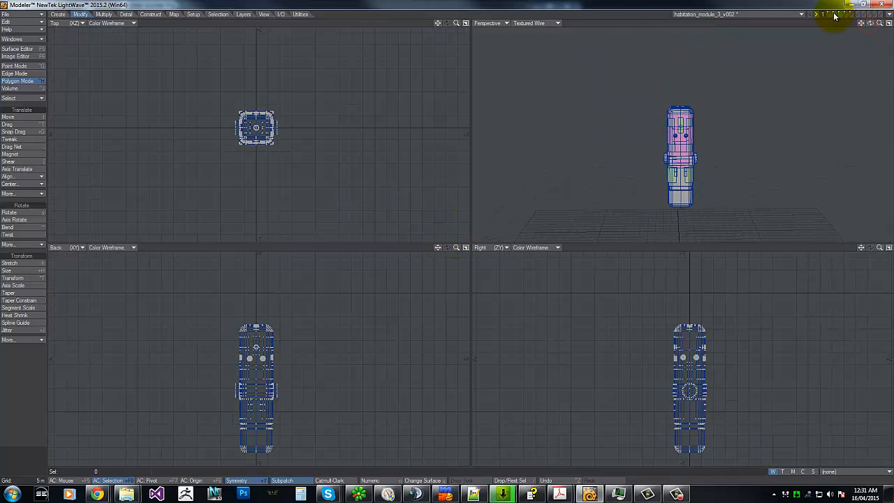
Add the support arm layer to the display and examine the habitation module between its arms from several angles.
left_click(834, 15, "shift")
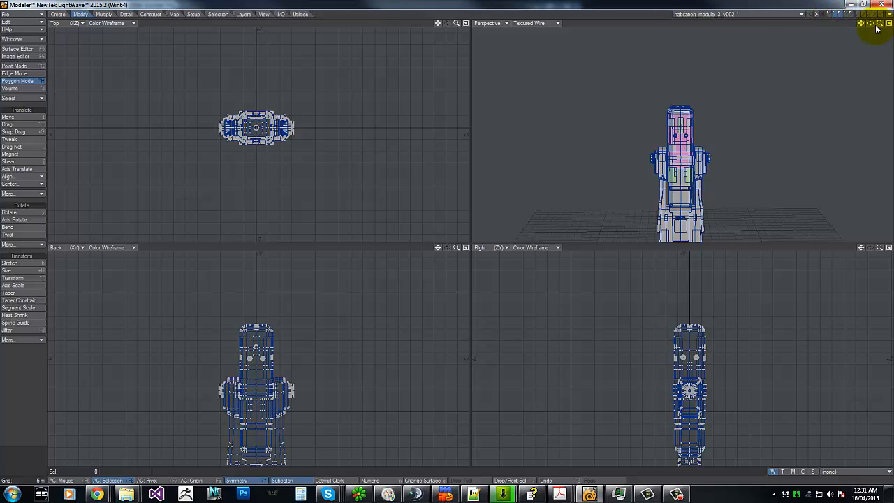
left_click_drag(877, 26, 457, 233)
left_click_drag(872, 27, 447, 237)
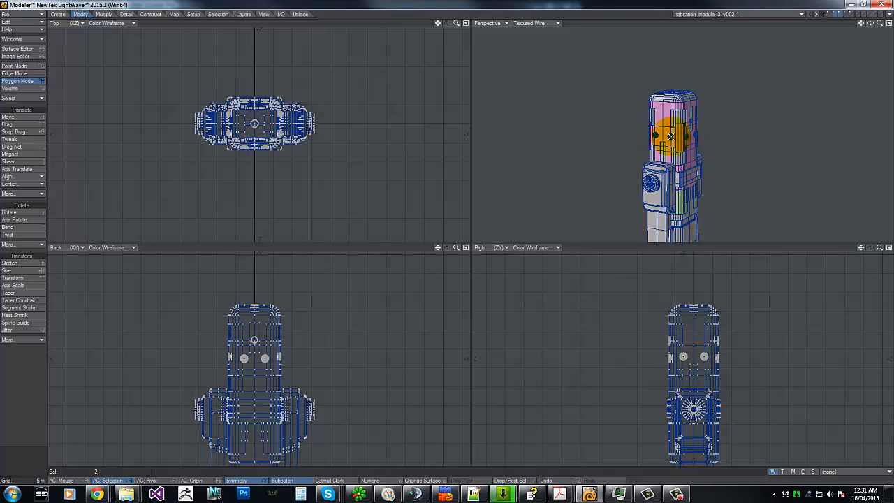
left_click(670, 137)
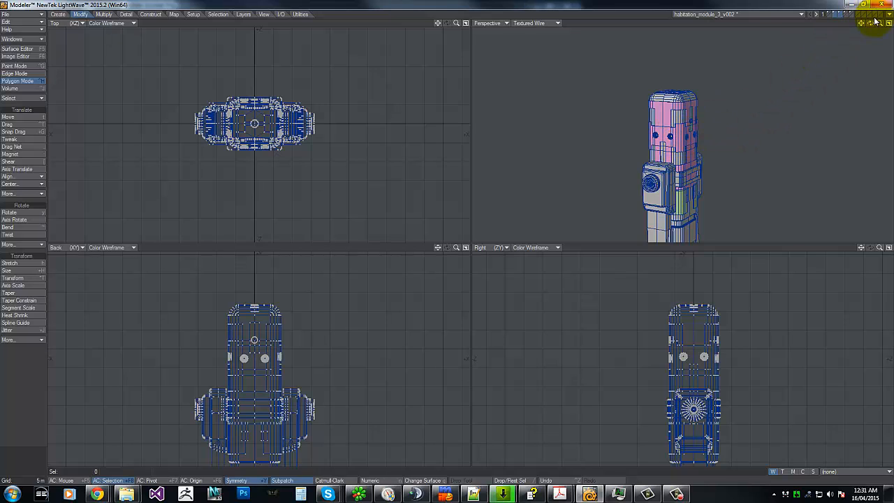
left_click_drag(870, 23, 443, 237)
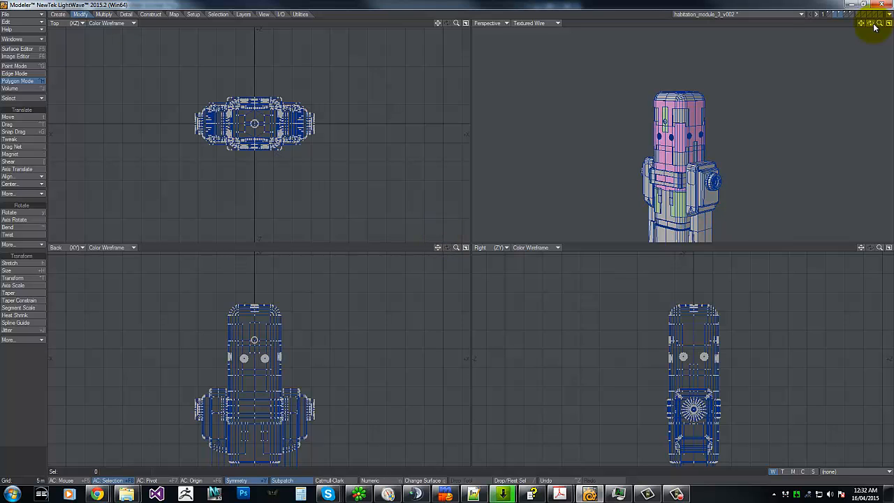
left_click_drag(879, 22, 450, 238)
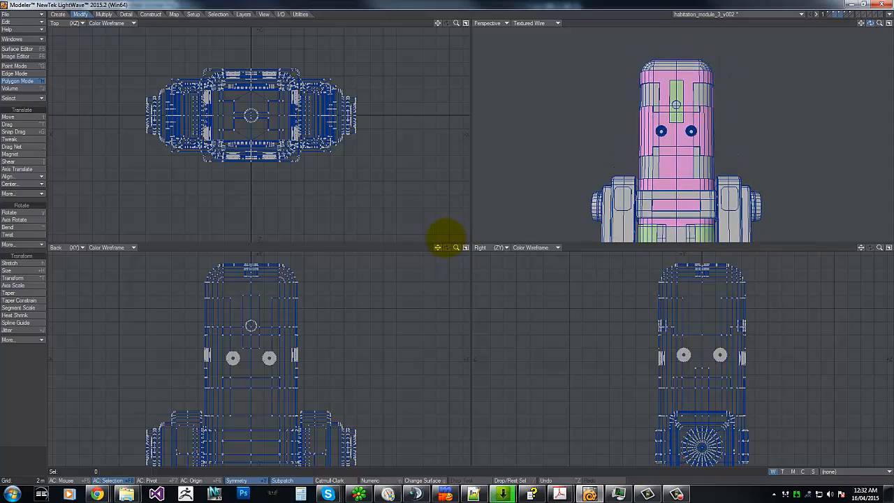
Examine the base section of the support arms below the habitation module.
left_click_drag(445, 238, 446, 236)
key("g")
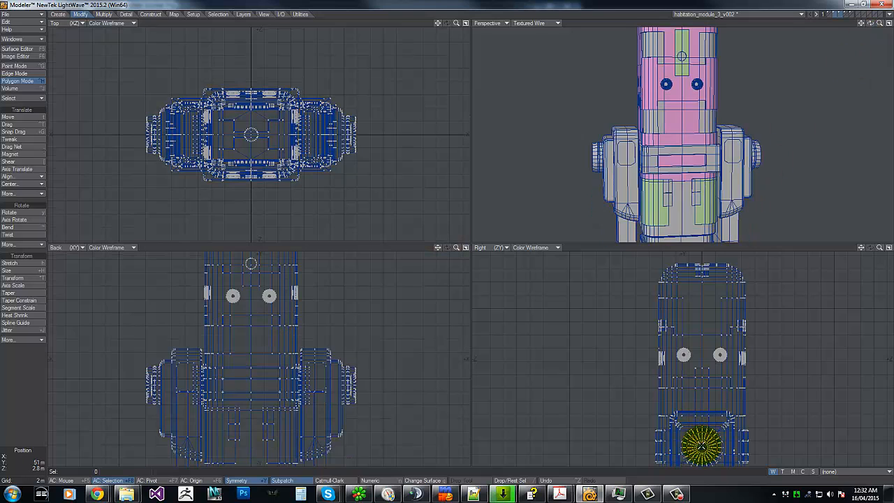
key("g")
key("g")
key("g")
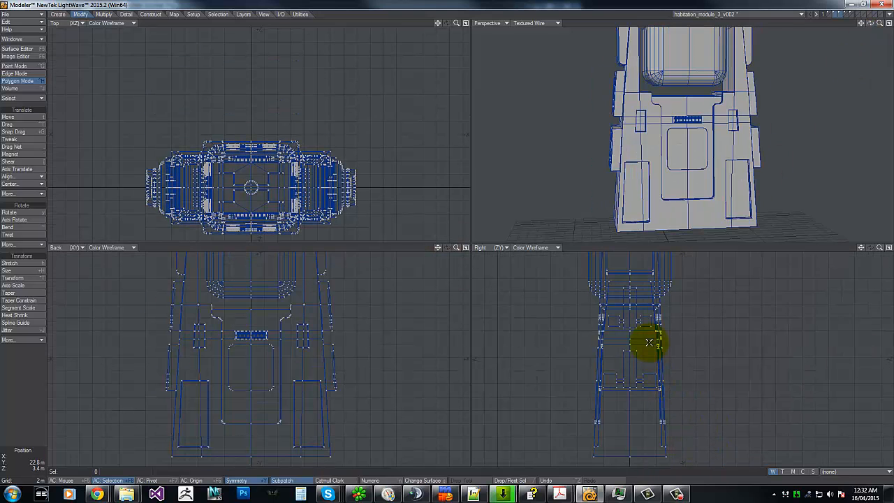
key("g")
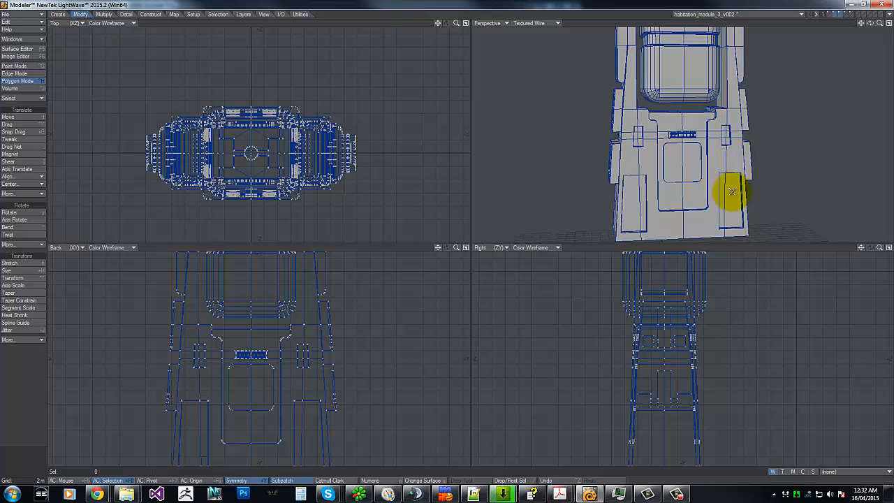
left_click_drag(731, 192, 726, 183)
mouse_move(870, 23)
left_mouse_down()
mouse_move(447, 237)
mouse_move(866, 27)
left_mouse_up()
Select the polygons of the two tall inset panels at the foot of the support arm base.
left_click(665, 207)
left_click_drag(664, 207, 658, 208)
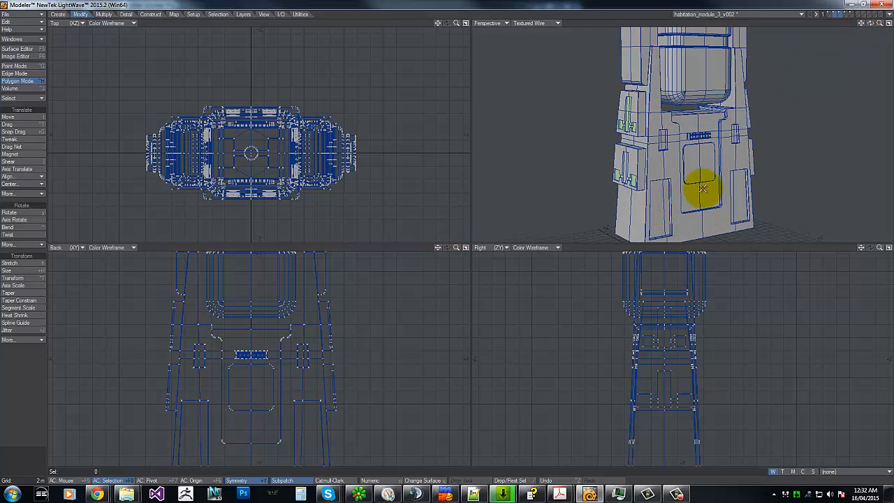
mouse_move(705, 188)
left_mouse_down()
mouse_move(694, 193)
mouse_move(736, 201)
mouse_move(731, 187)
left_mouse_up()
left_click(735, 190)
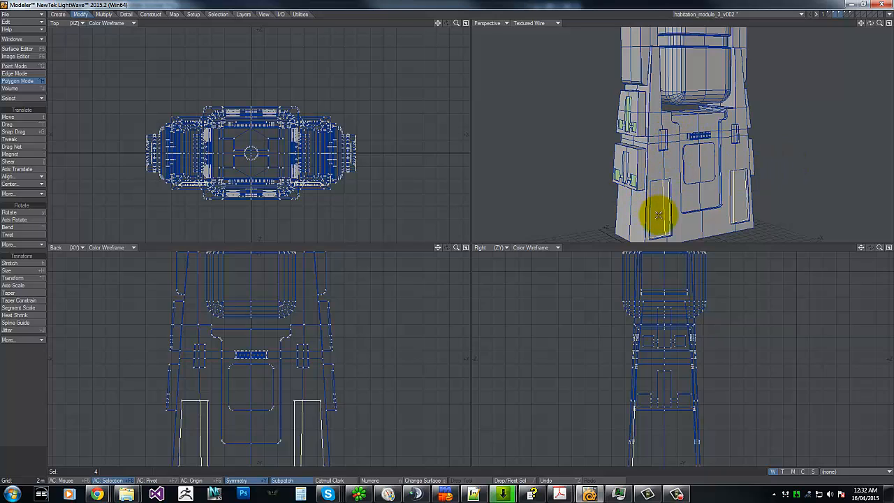
left_click_drag(658, 192, 670, 196)
left_click(745, 202)
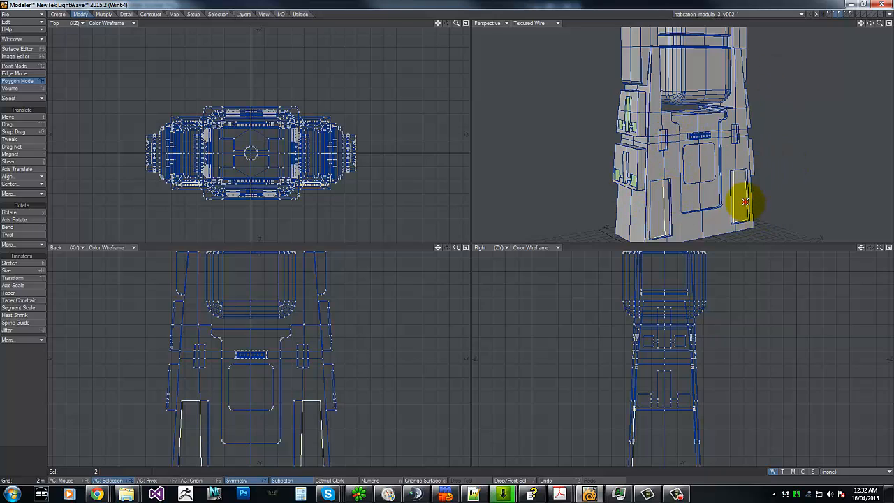
Switch to the reference PDF in Adobe Acrobat and study the Twin-Arm Centrifuge and Heavy Habitat drawings.
key("alt+Tab")
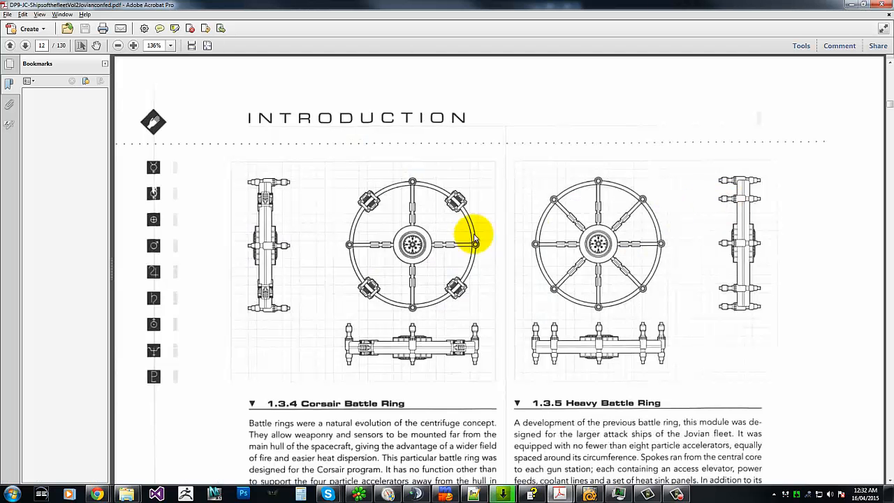
scroll(512, 227, "up", 5)
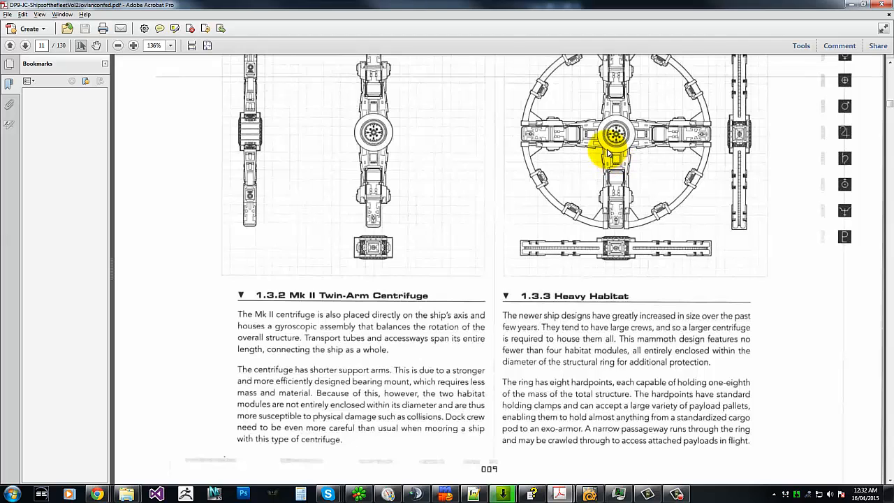
scroll(611, 143, "up", 1)
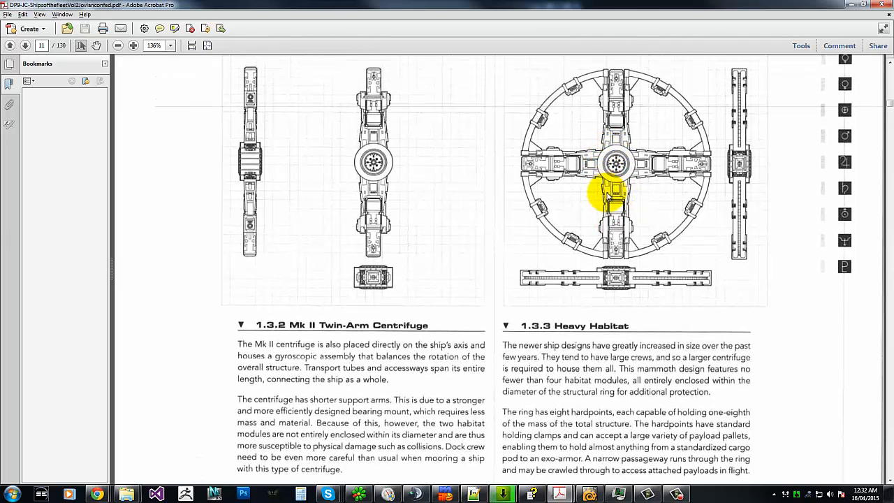
scroll(600, 150, "up", 2)
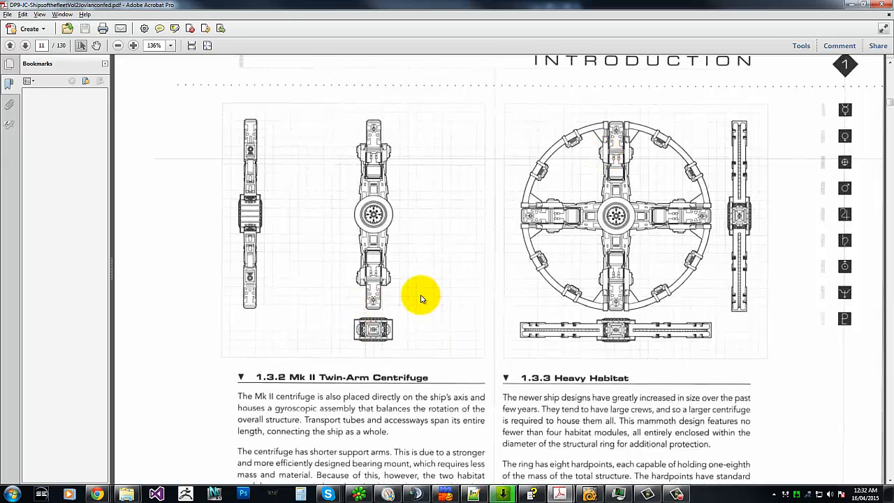
scroll(420, 298, "up", 1)
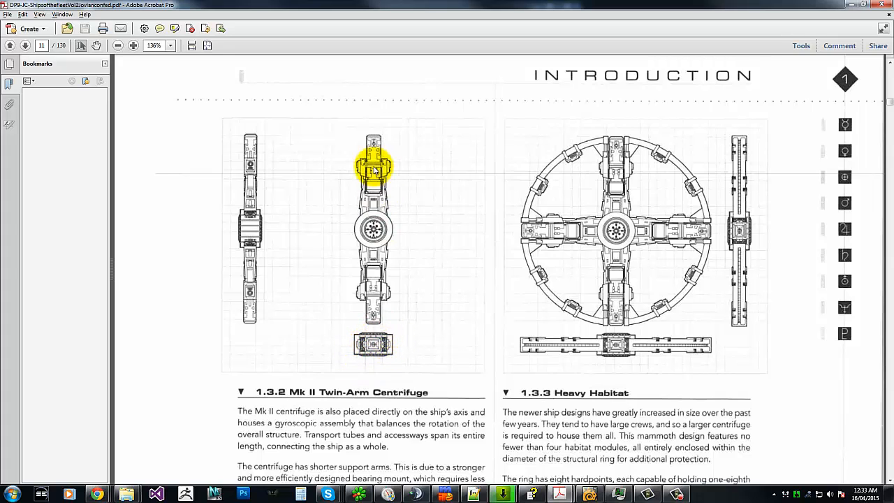
scroll(431, 259, "up", 1)
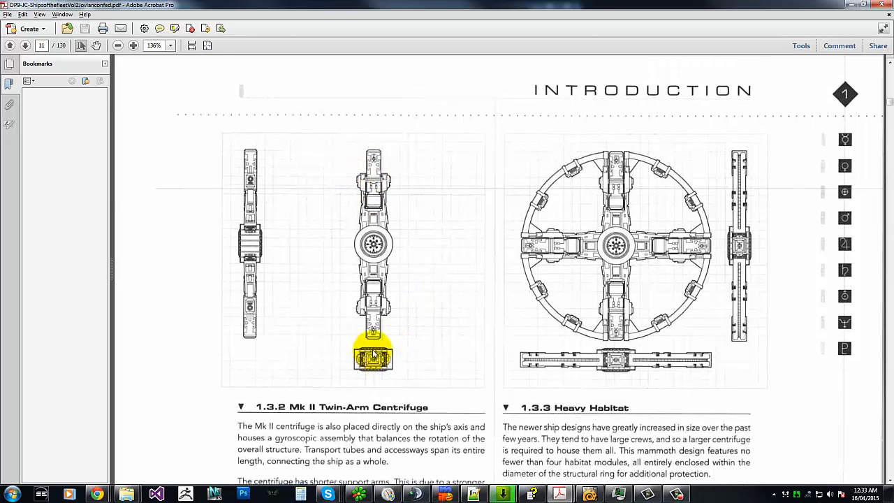
scroll(417, 325, "up", 5)
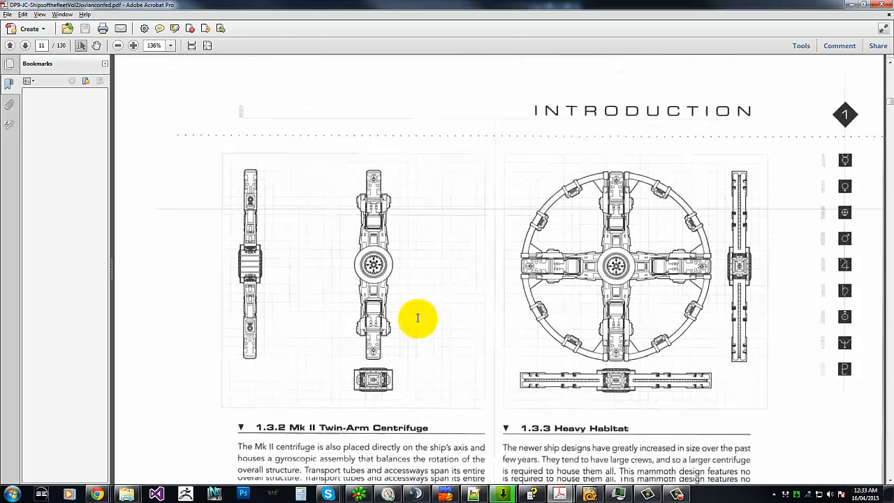
scroll(702, 151, "down", 1)
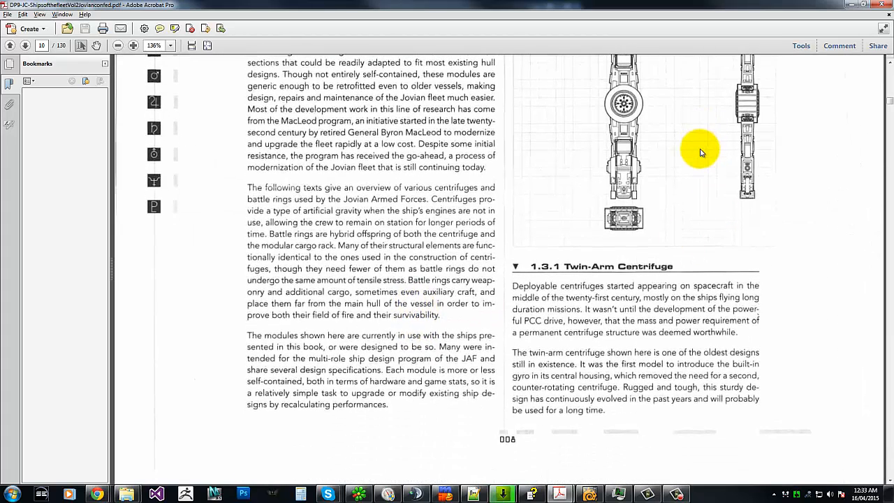
Return to LightWave Modeler, display the central hub layer alone and compare it with the Twin-Arm Centrifuge drawing in the PDF.
key("alt+Tab")
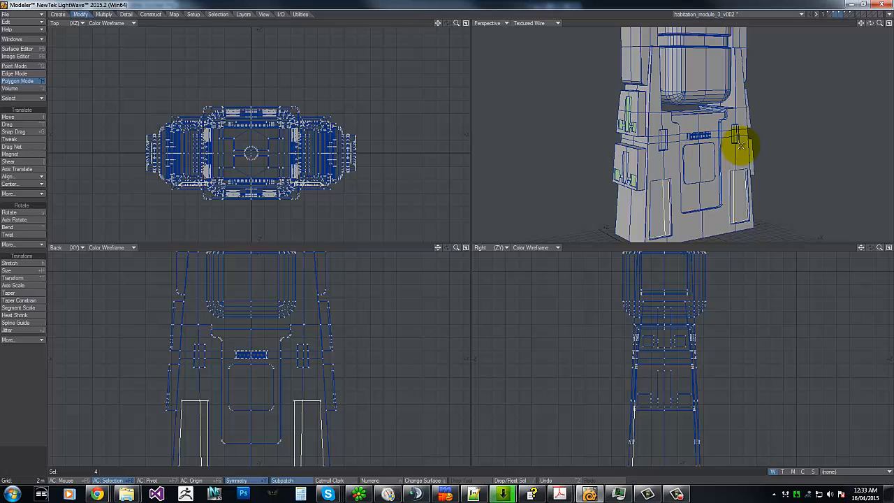
left_click(830, 15)
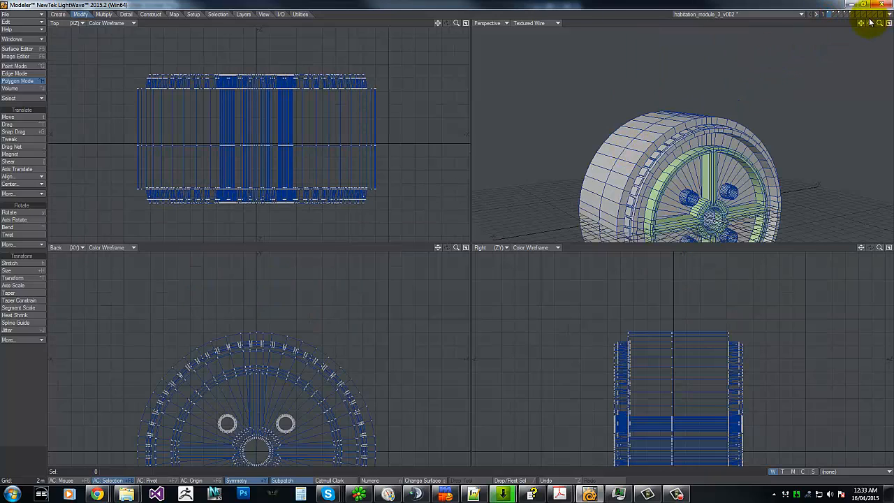
left_click_drag(870, 23, 452, 233)
key("alt+Tab")
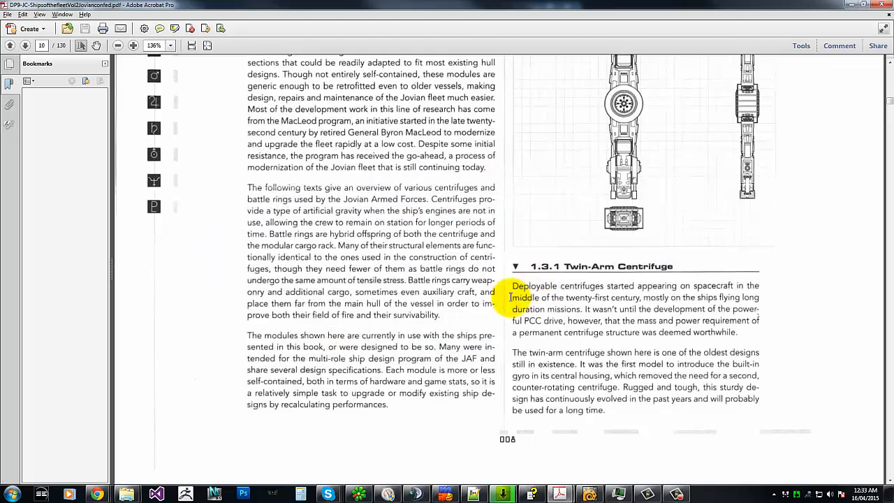
key("alt+Tab")
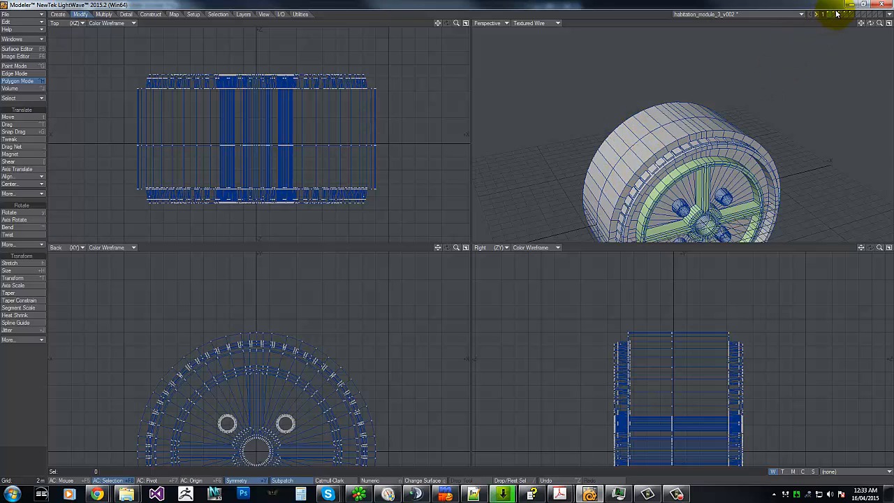
Display the support arms together with the central hub and examine how the arms meet the wheel.
left_click(834, 13)
left_click(829, 14, "shift")
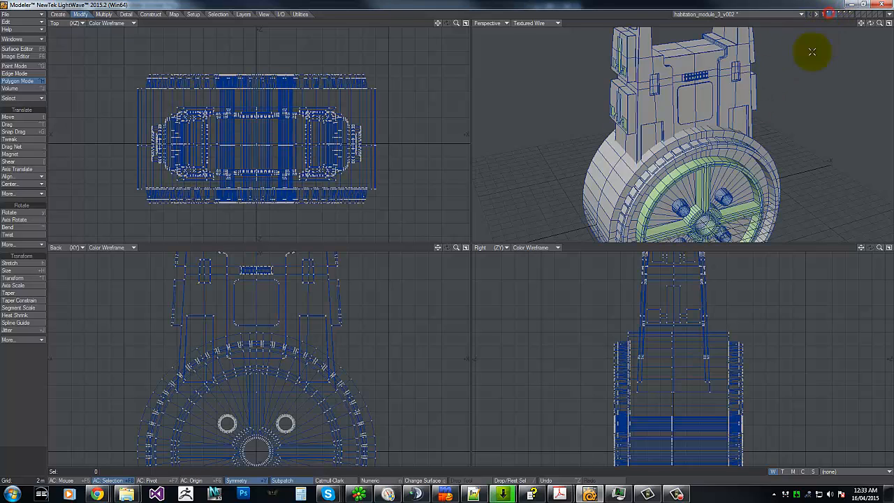
left_click_drag(874, 27, 689, 283)
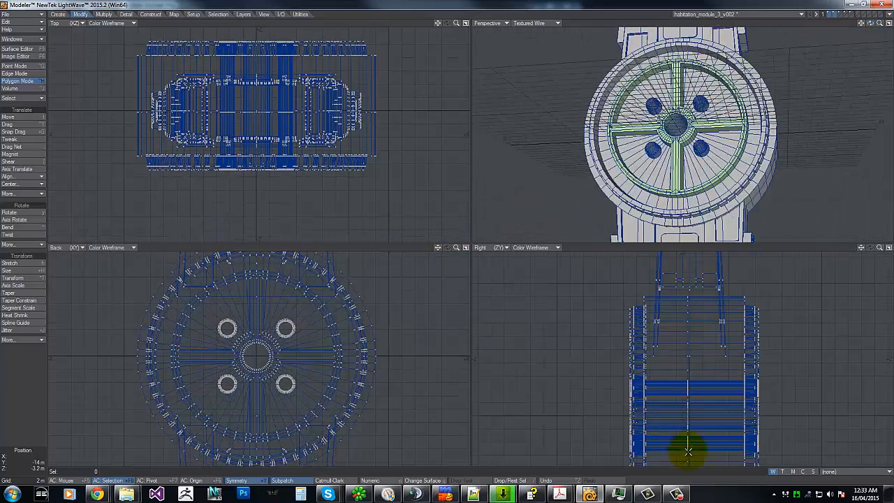
left_click_drag(689, 449, 688, 347, "alt")
Isolate the support arm layer and delete the entire lower copy of the arm assembly.
left_click(835, 14)
key("a")
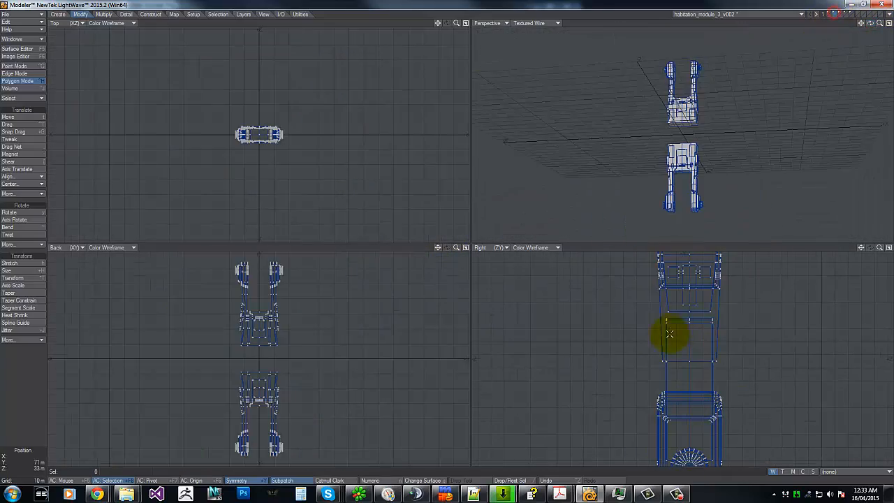
mouse_move(228, 368)
right_mouse_down()
mouse_move(156, 449)
mouse_move(210, 399)
right_mouse_up()
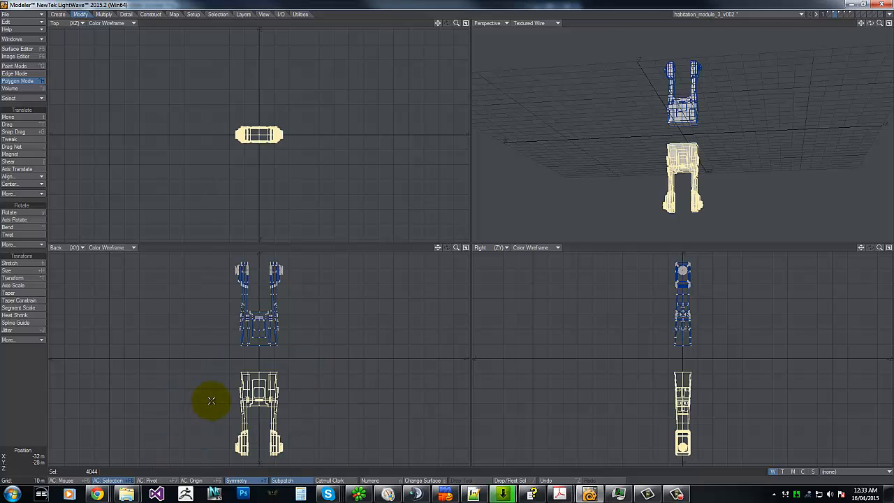
key("Delete")
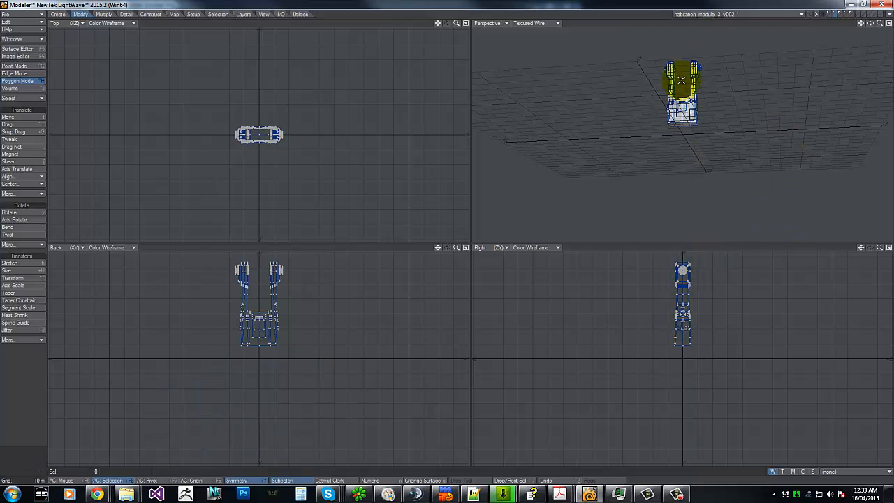
Display the central hub together with the remaining upper arm assembly, framed closely on their junction.
key("a")
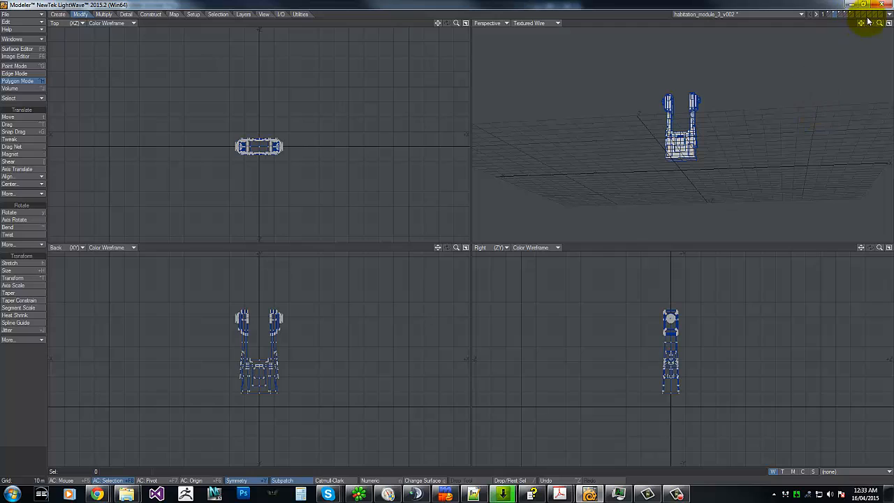
left_click_drag(880, 24, 450, 236)
left_click(829, 14)
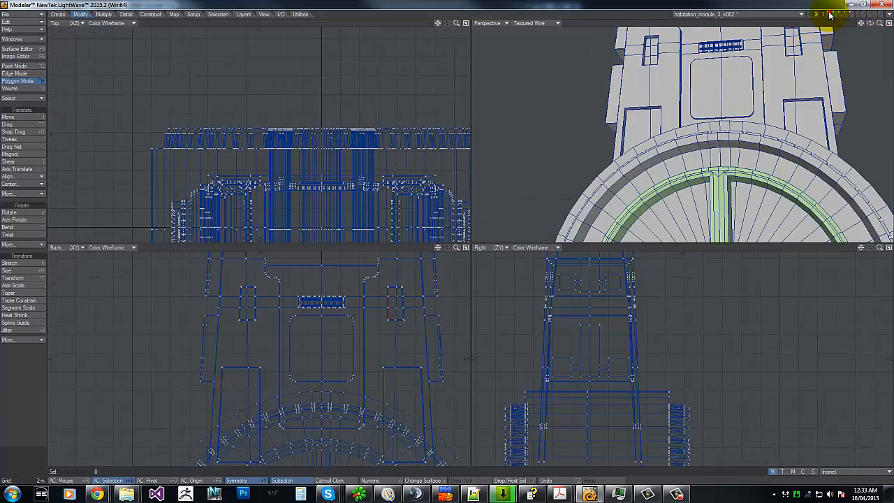
Inspect the arm-hub junction from the side, then make the hub layer active with the support arms as the background layer.
left_click_drag(870, 23, 442, 236)
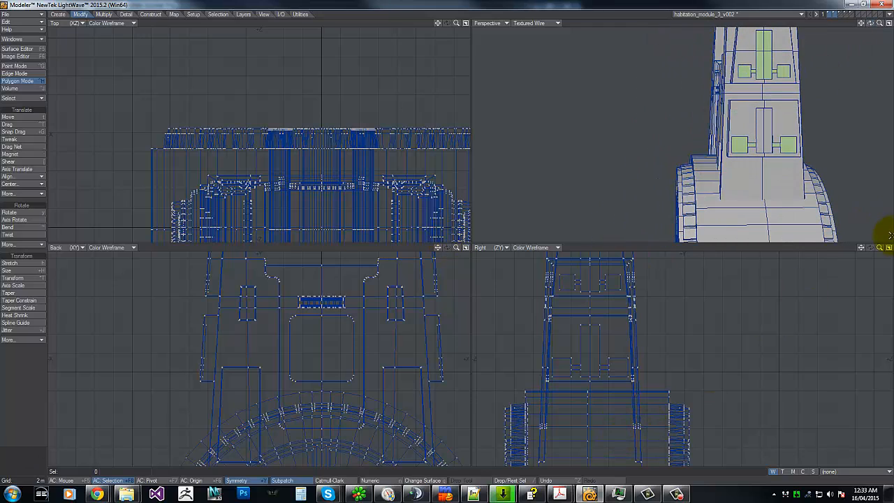
left_click_drag(881, 248, 447, 232)
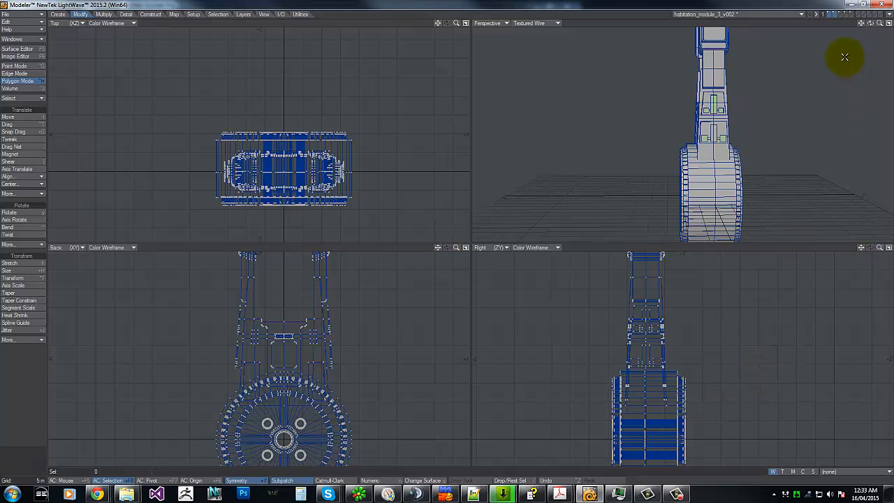
left_click(831, 14)
left_click(837, 17)
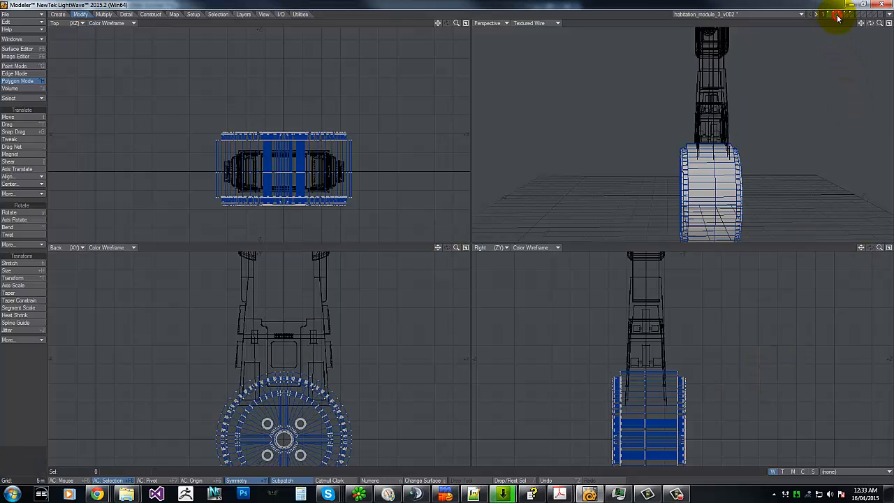
key("g")
key("g")
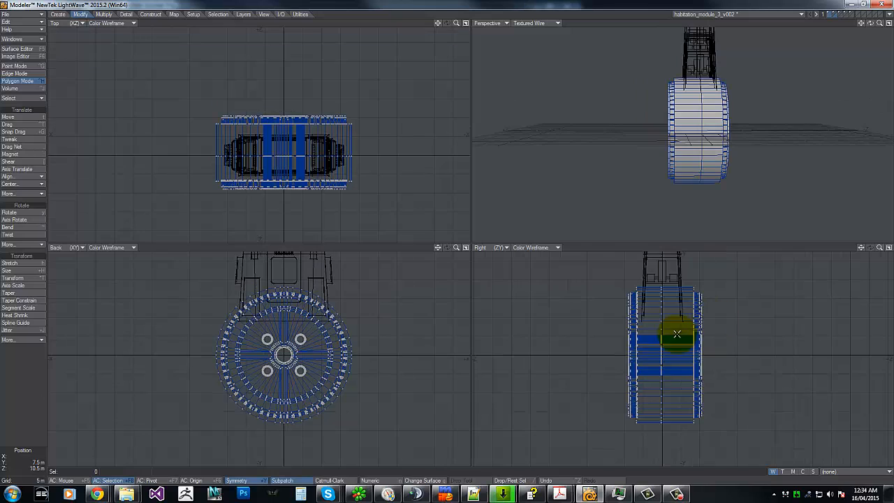
Select the points along the hub's middle line and set their Z value to 0 m.
key("ctrl+g")
mouse_move(662, 286)
left_mouse_down()
mouse_move(658, 429)
mouse_move(642, 304)
left_mouse_up()
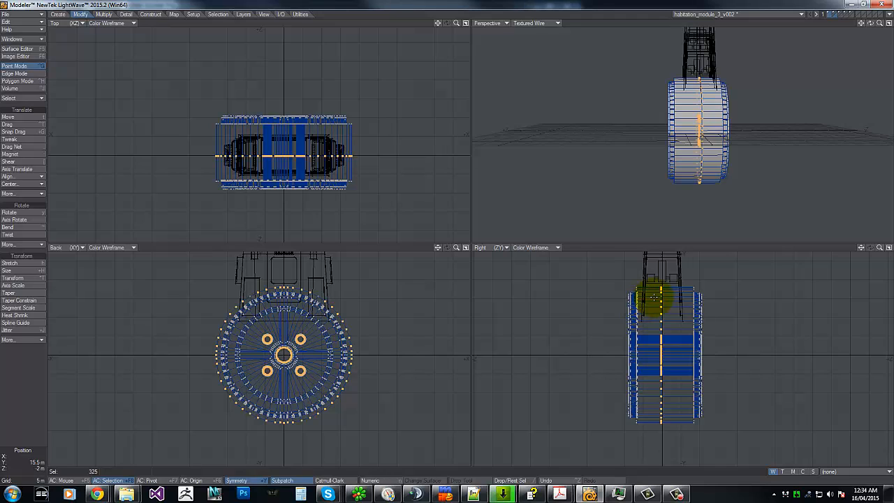
key("ctrl+v")
left_click(489, 238)
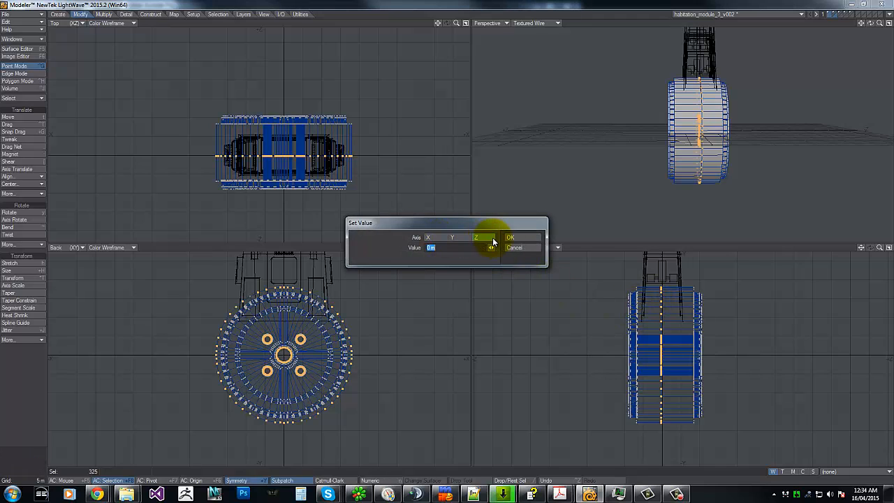
left_click(516, 236)
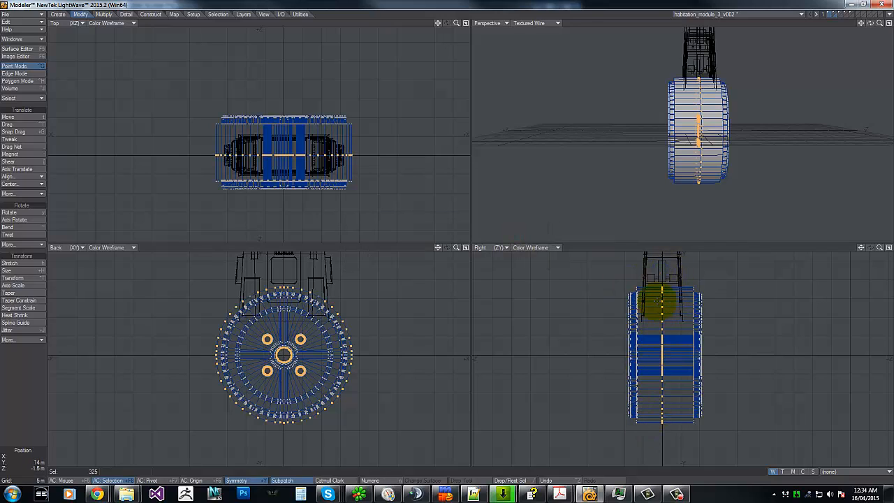
key("ctrl+v")
key("Return")
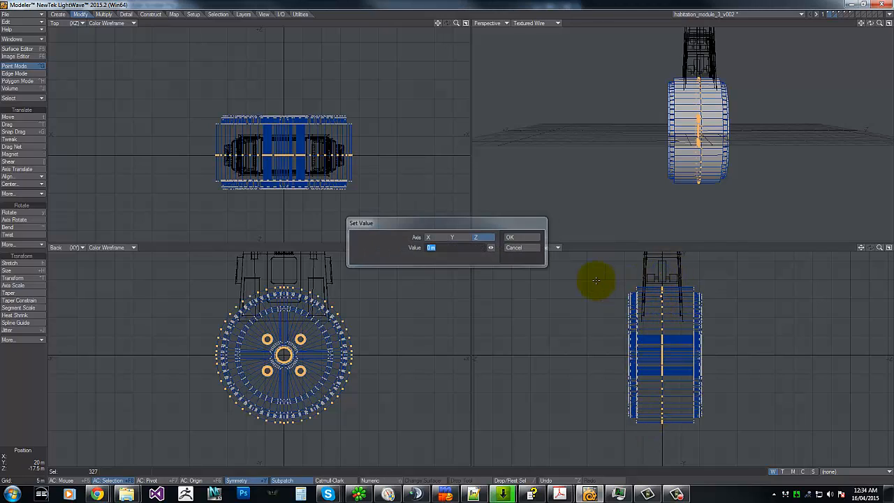
Narrow the hub by moving all points of its positive-Z end inward by 1.5 m along Z, and deselect them.
mouse_move(650, 262)
right_mouse_down()
mouse_move(687, 302)
mouse_move(674, 260)
right_mouse_up()
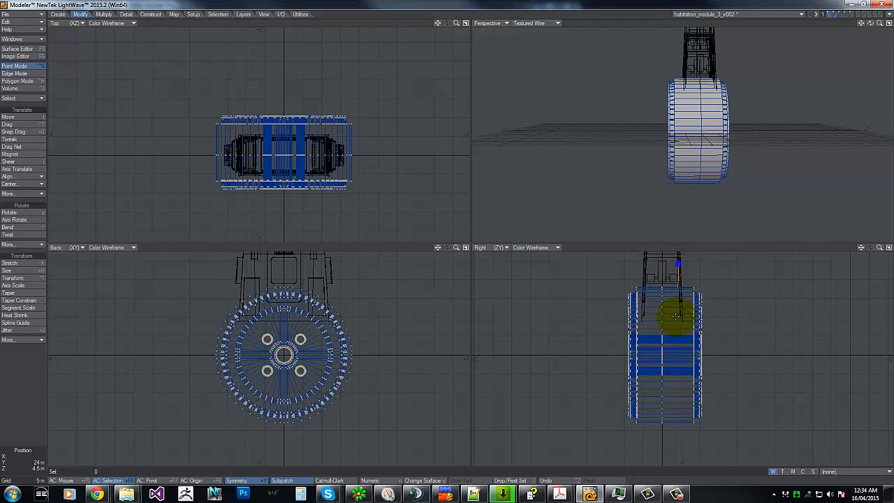
mouse_move(676, 317)
right_mouse_down()
mouse_move(778, 407)
mouse_move(699, 246)
right_mouse_up()
key("t")
left_click_drag(733, 341, 727, 342)
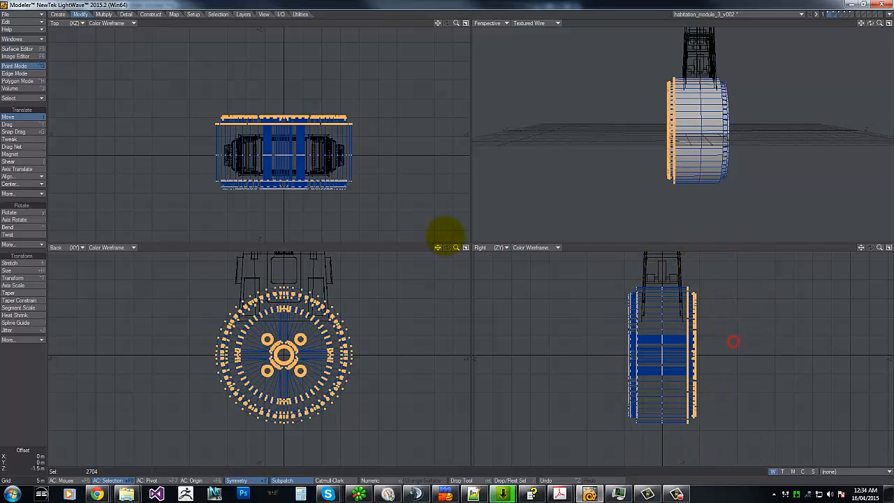
key("space")
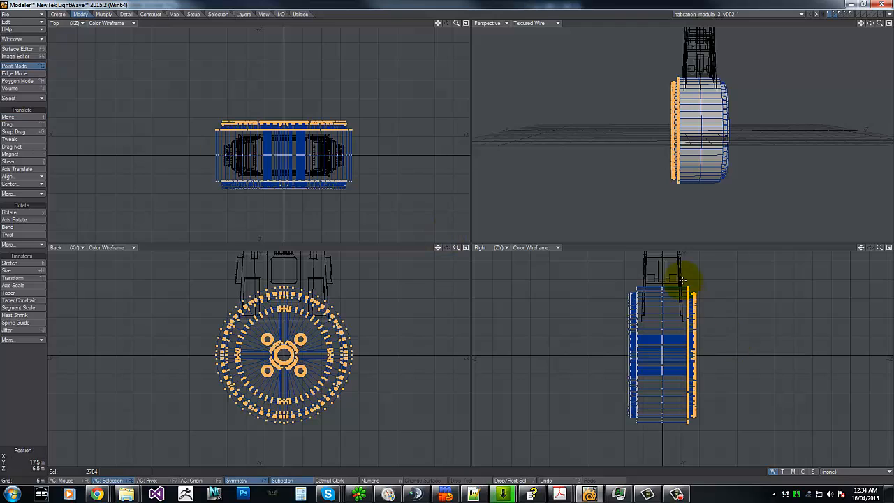
key("slash")
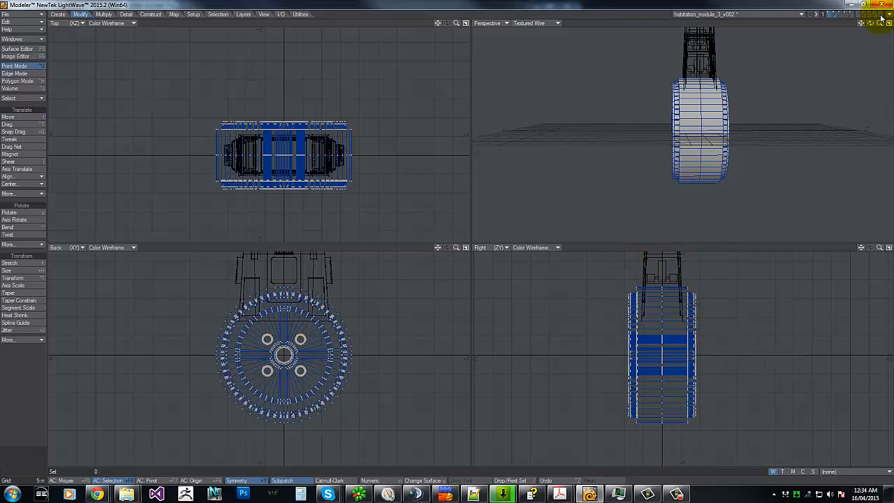
Display the support arms together with the hub and examine how they fit from several angles.
mouse_move(870, 23)
left_mouse_down()
mouse_move(443, 235)
mouse_move(856, 16)
left_mouse_up()
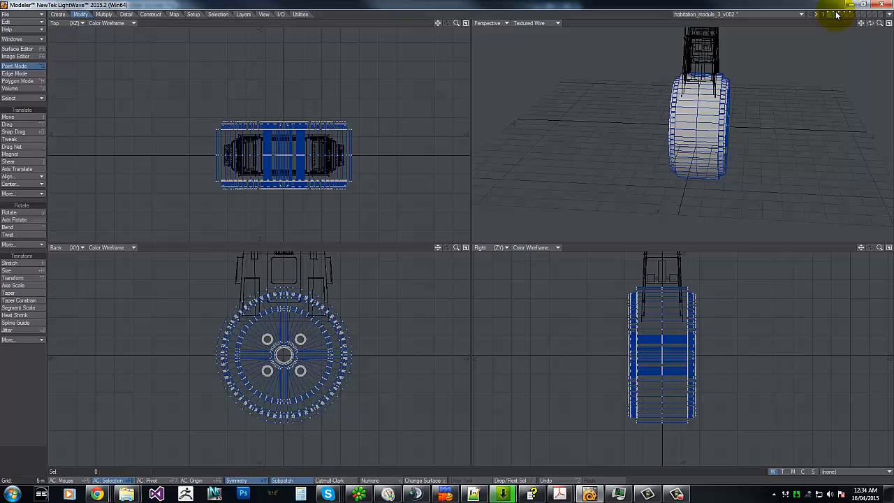
left_click(837, 14, "shift")
left_click_drag(866, 26, 632, 87)
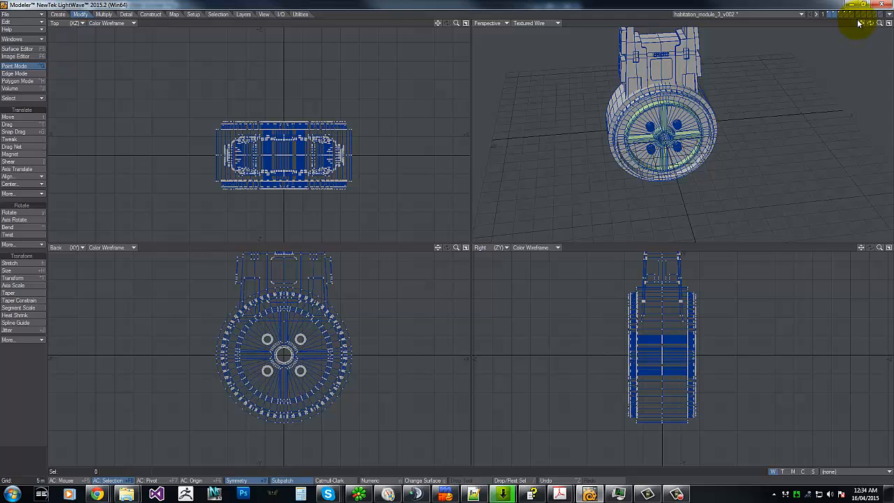
left_click_drag(440, 238, 375, 256)
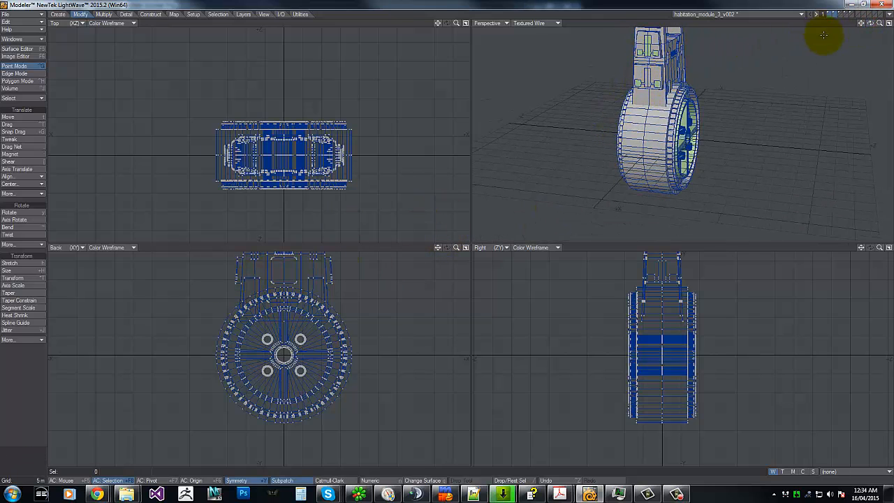
left_click_drag(874, 26, 447, 236)
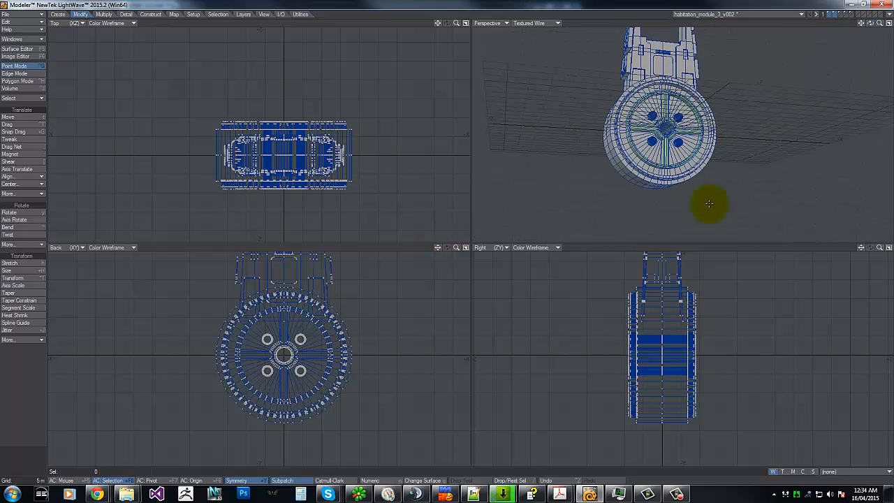
key("g")
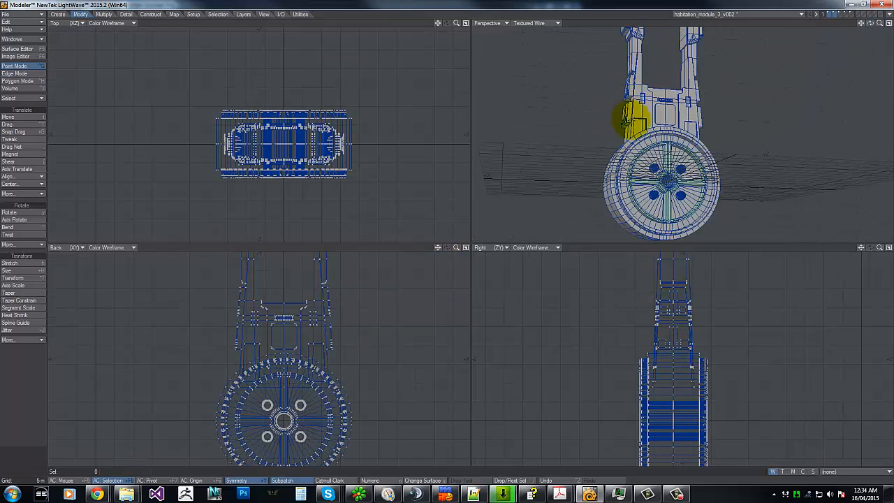
left_click_drag(865, 28, 603, 114)
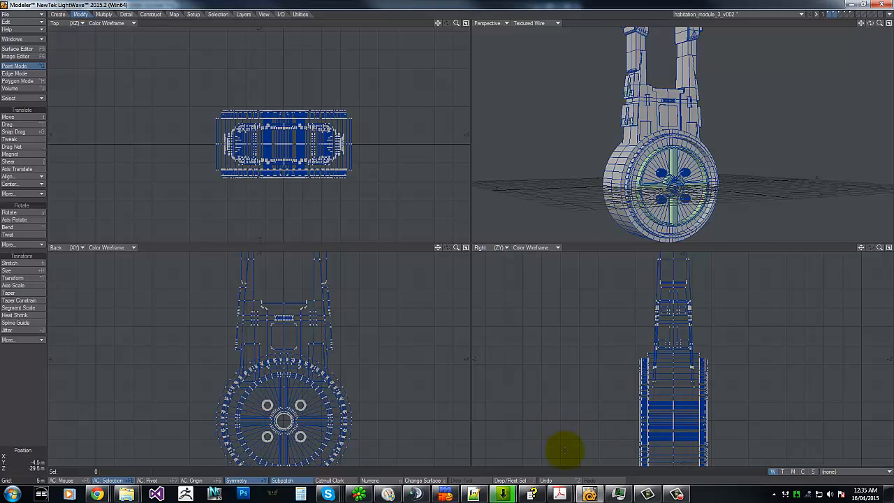
Switch to the reference PDF in Acrobat and page forward from the centrifuge drawings to the Rules and Game Play equipment pages.
mouse_move(559, 493)
left_click(515, 454)
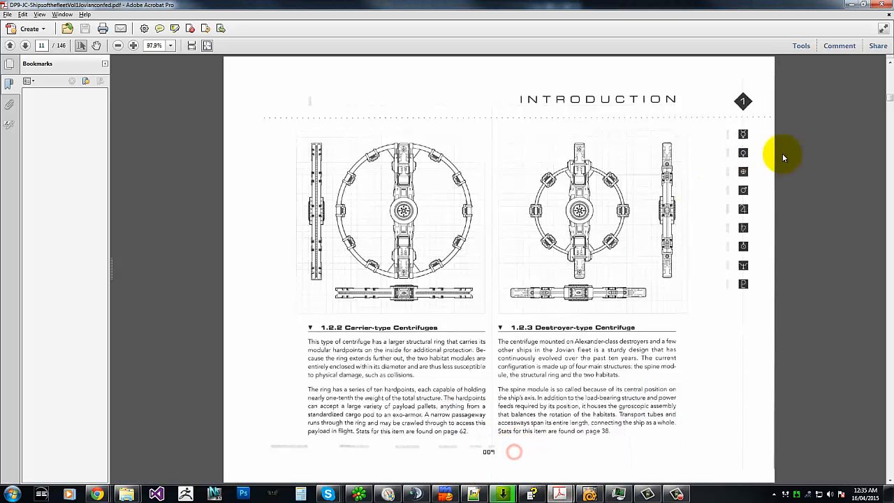
left_click_drag(889, 102, 888, 165)
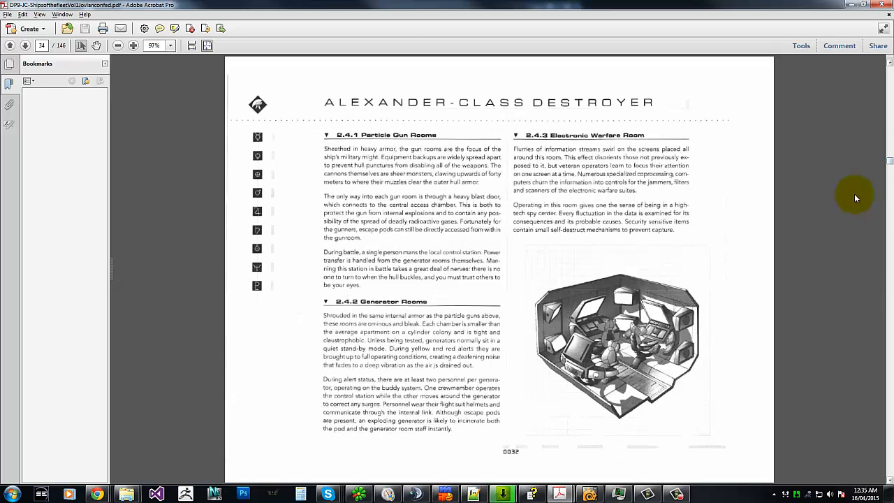
left_click(888, 243)
left_click(888, 242)
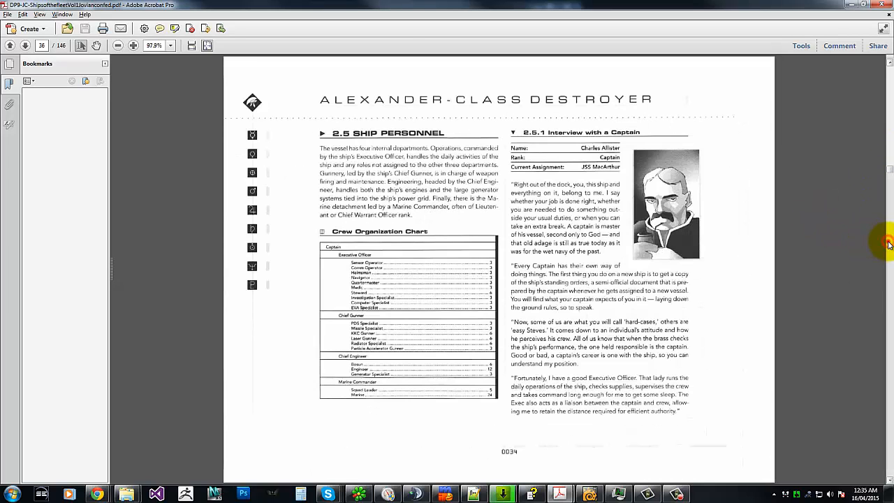
left_click(889, 242)
left_click(888, 242)
left_click(888, 243)
left_click(888, 243)
left_click(888, 243)
left_click(888, 243)
left_click(889, 242)
left_click(889, 242)
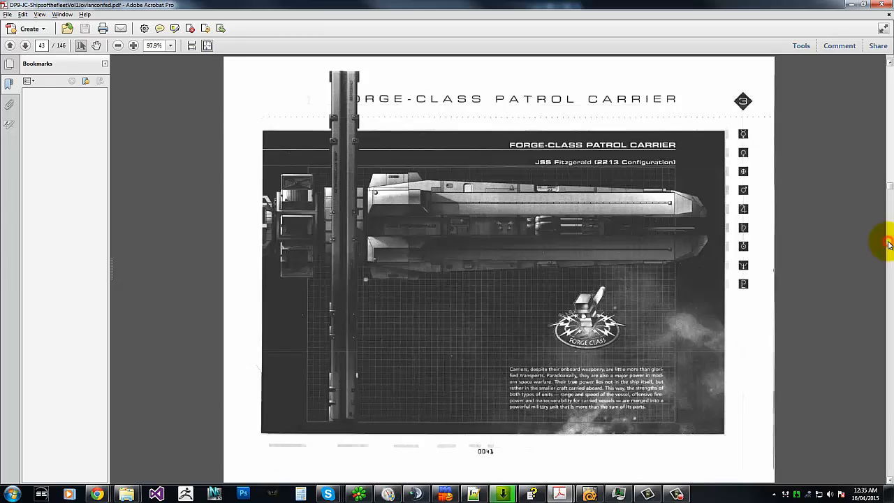
left_click(888, 242)
left_click(888, 243)
left_click(888, 242)
left_click(889, 242)
left_click(888, 242)
left_click(888, 242)
left_click(888, 242)
left_click(888, 242)
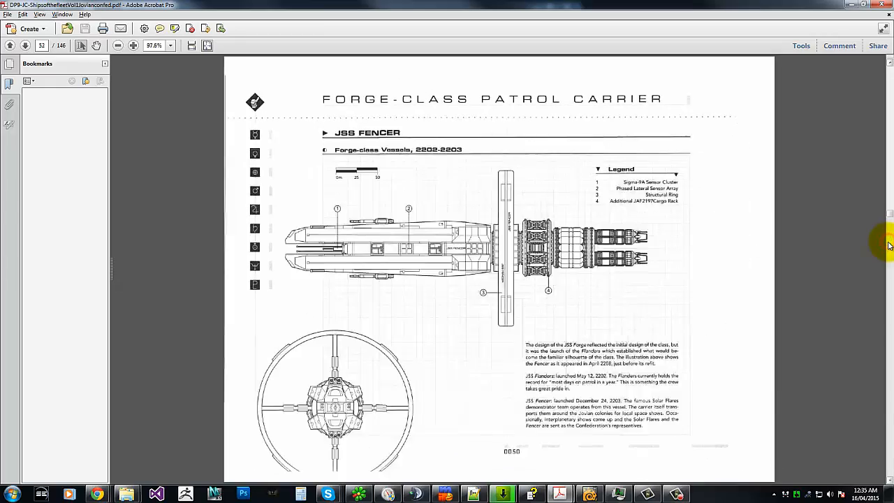
left_click(889, 242)
left_click(888, 243)
left_click(888, 242)
left_click(888, 243)
left_click(888, 242)
left_click(888, 242)
left_click(888, 242)
left_click(888, 242)
left_click(888, 242)
left_click(888, 242)
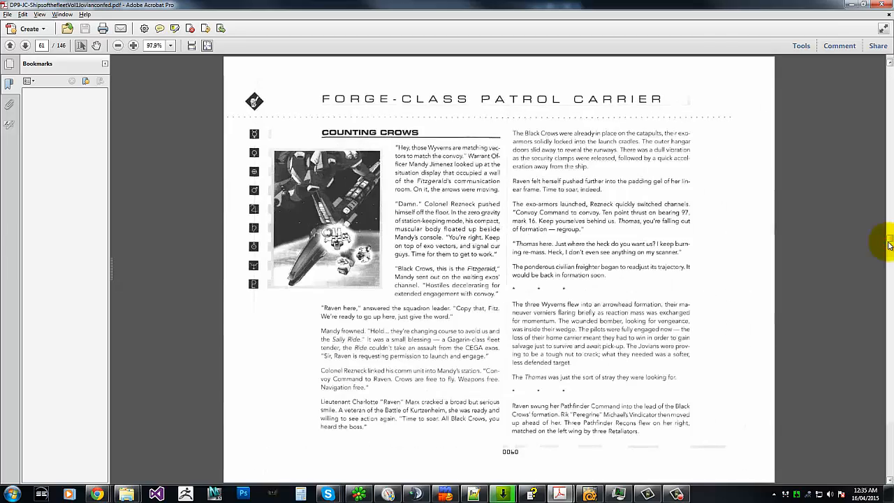
left_click(888, 267)
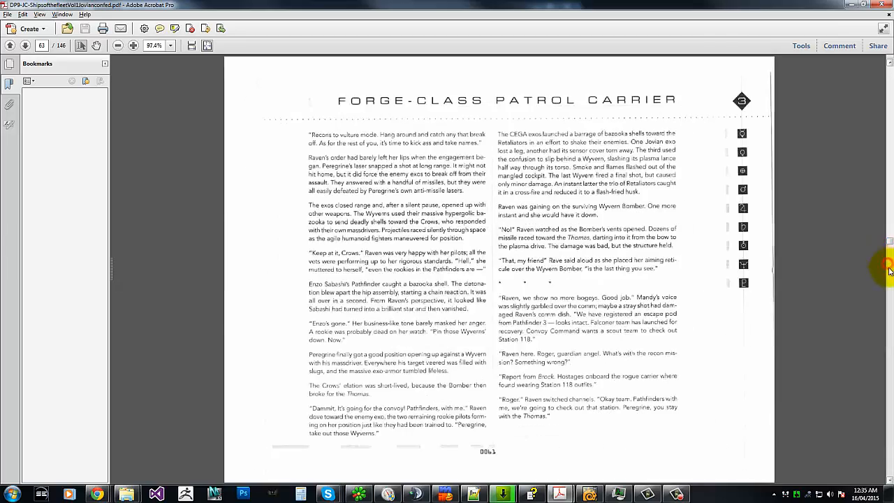
left_click(889, 269)
left_click(888, 271)
left_click(889, 272)
left_click(889, 274)
left_click(889, 276)
left_click(889, 277)
left_click(889, 277)
left_click(889, 280)
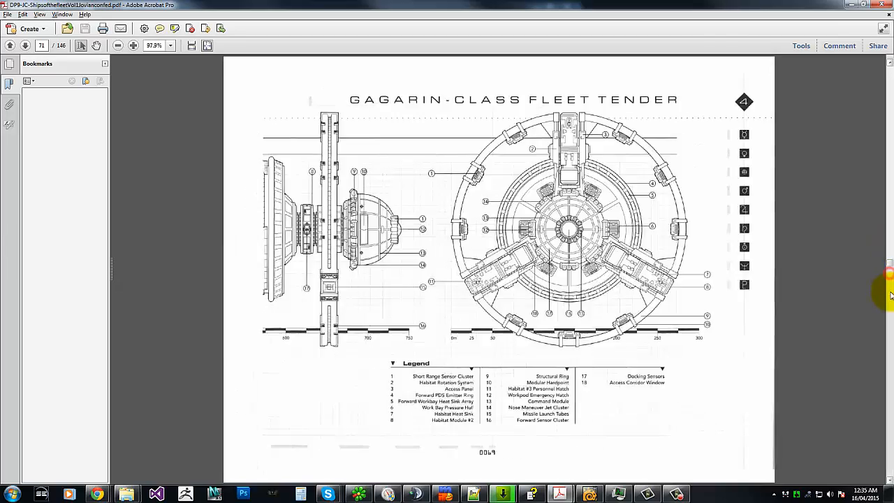
left_click(889, 282)
left_click(889, 286)
left_click(889, 290)
left_click(889, 294)
left_click(889, 299)
left_click(888, 304)
left_click(890, 307)
left_click(890, 307)
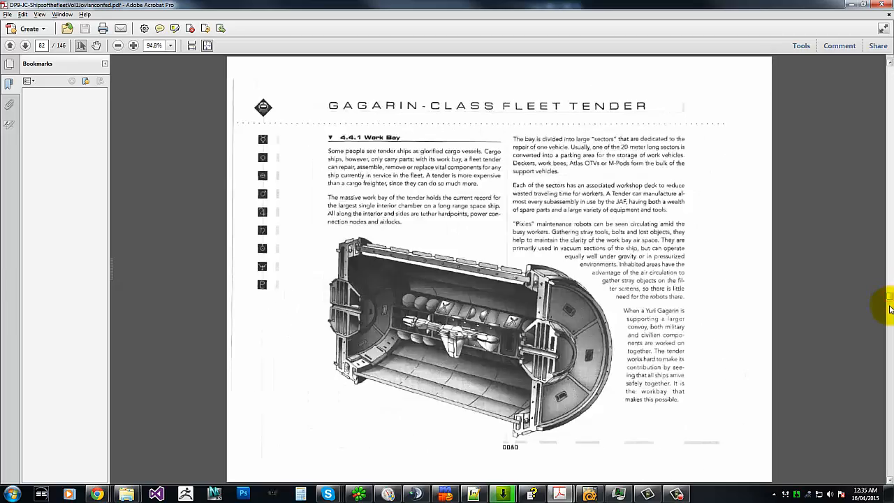
left_click(889, 308)
left_click(890, 308)
left_click(889, 309)
left_click(889, 308)
left_click(887, 254)
left_click(887, 254)
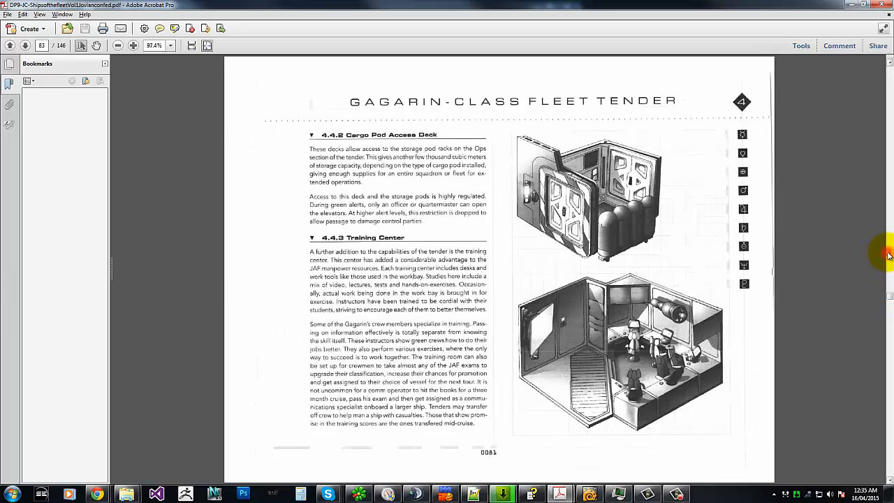
left_click(888, 256)
left_click(890, 364)
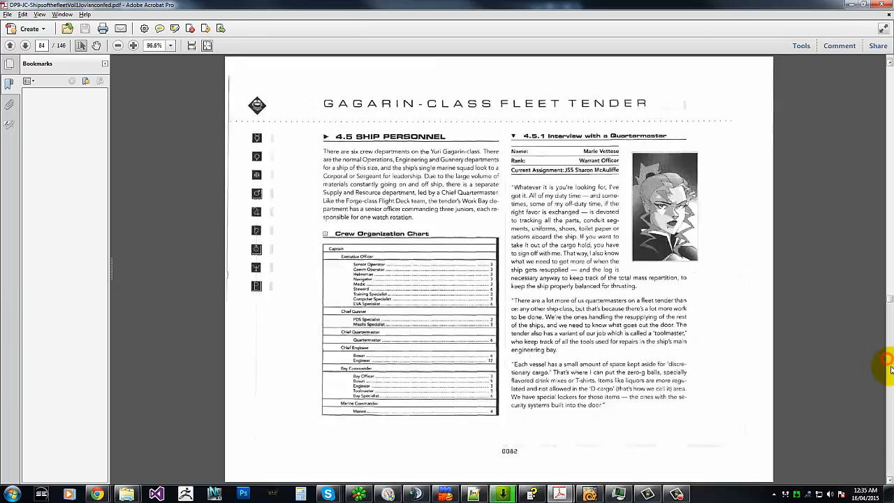
left_click(890, 370)
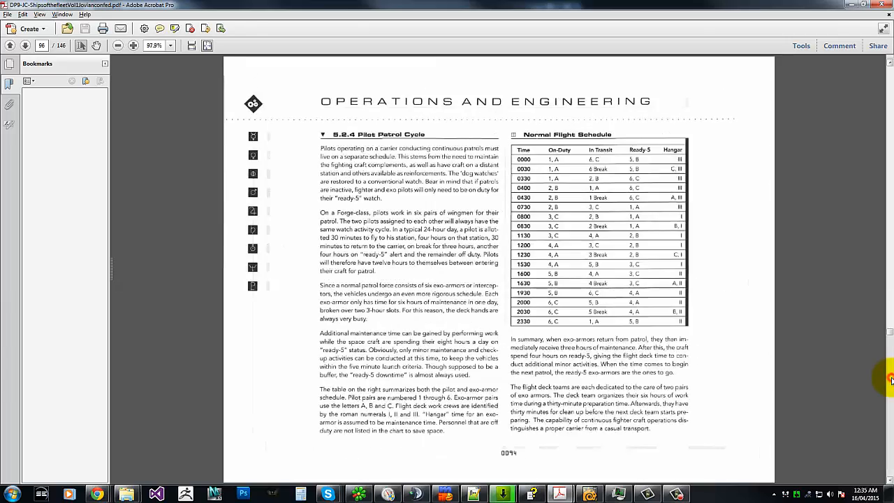
left_click(891, 379)
left_click(891, 380)
left_click(891, 380)
left_click(891, 379)
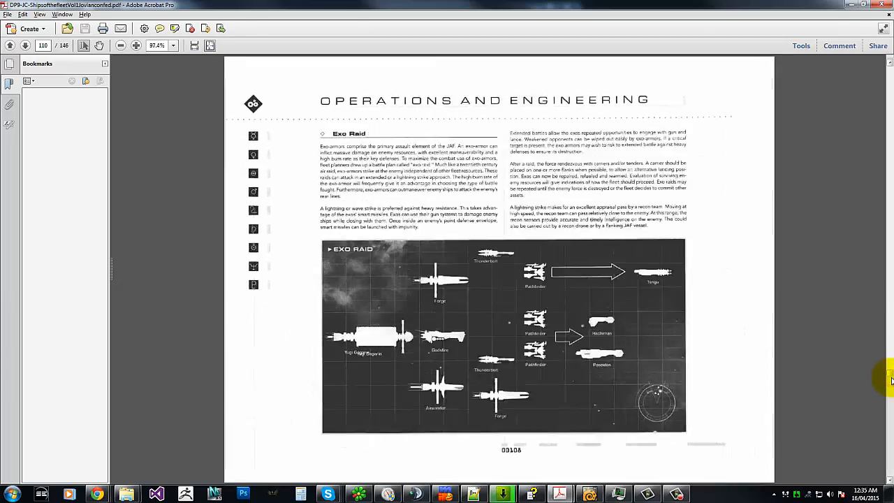
left_click(891, 380)
left_click_drag(891, 380, 884, 468)
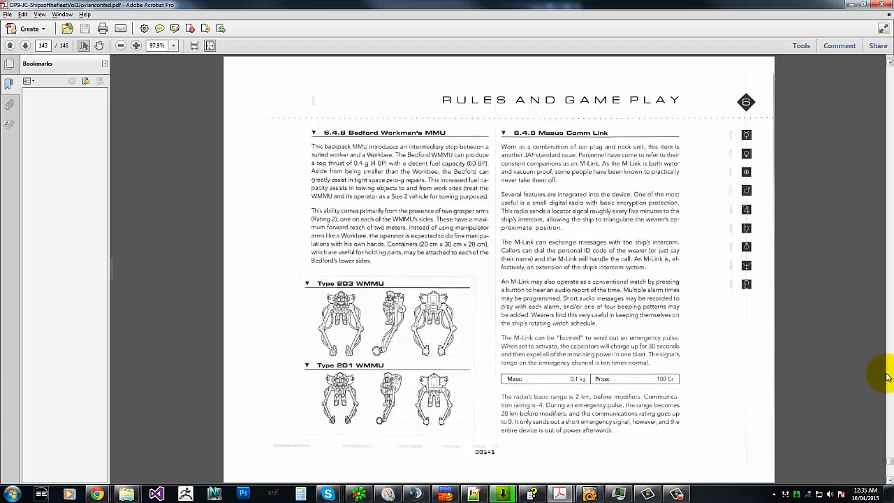
Find the Salvation-9 Escape Pod page in the Rules and Game Play section and examine its drawings.
left_click(890, 378)
left_click(891, 378)
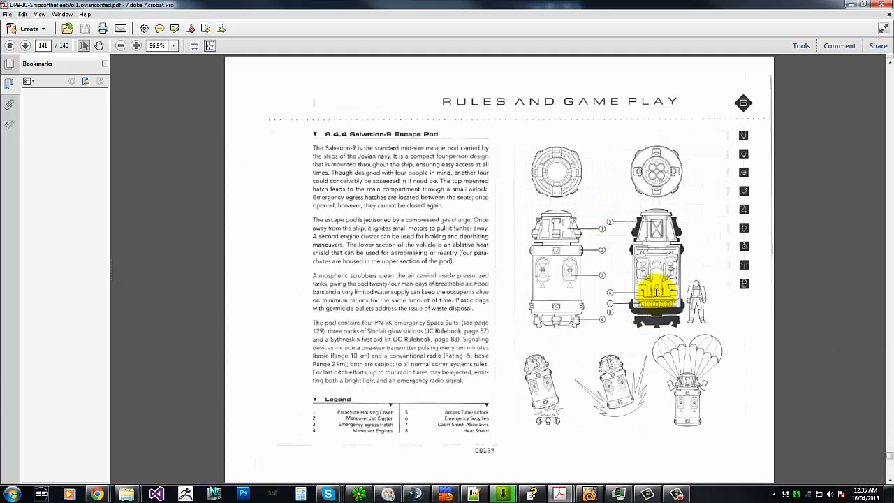
scroll(660, 293, "up", 3)
scroll(657, 293, "down", 1)
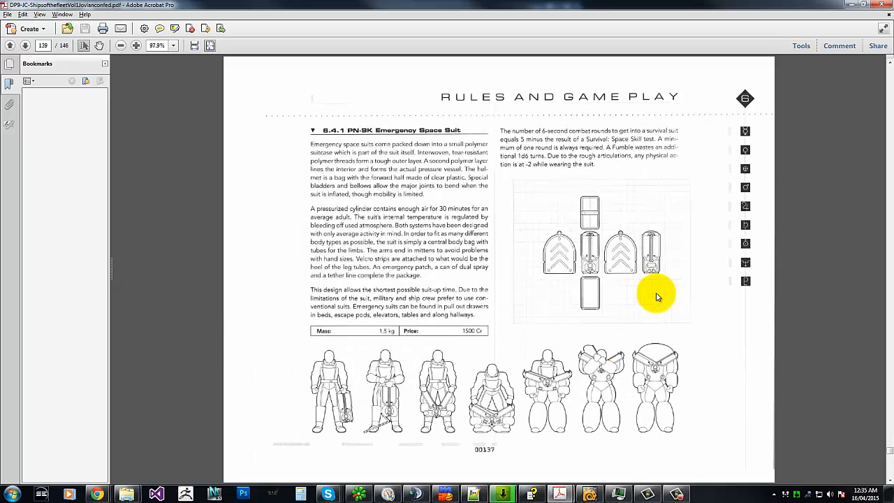
scroll(657, 296, "down", 3)
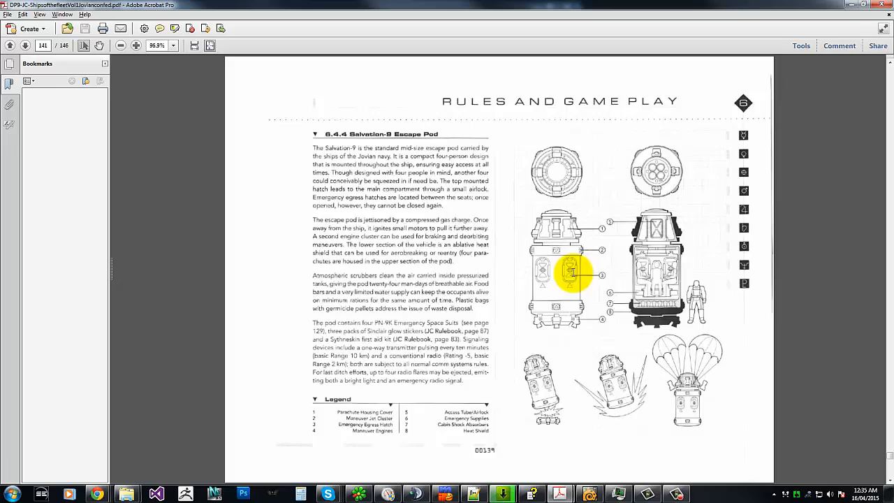
Page forward to the Appendix ship module drawings and back to the Salvation-9 Escape Pod page to compare them.
scroll(571, 274, "down", 4)
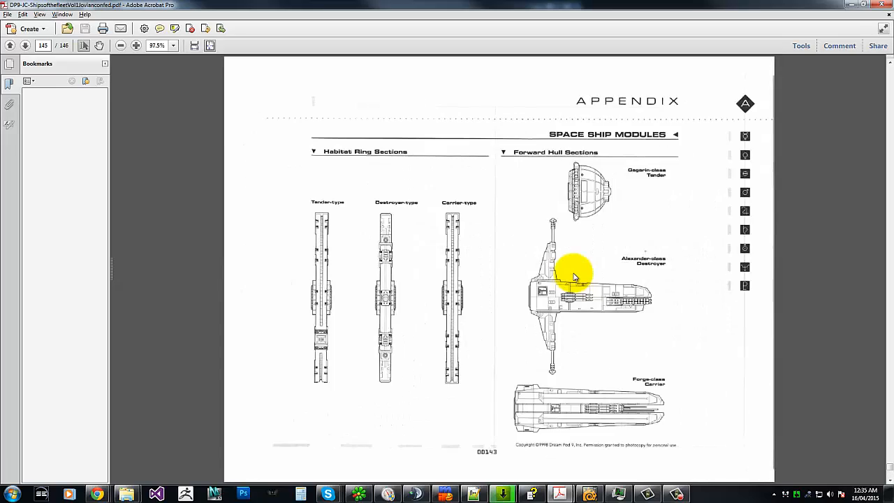
scroll(573, 276, "up", 5)
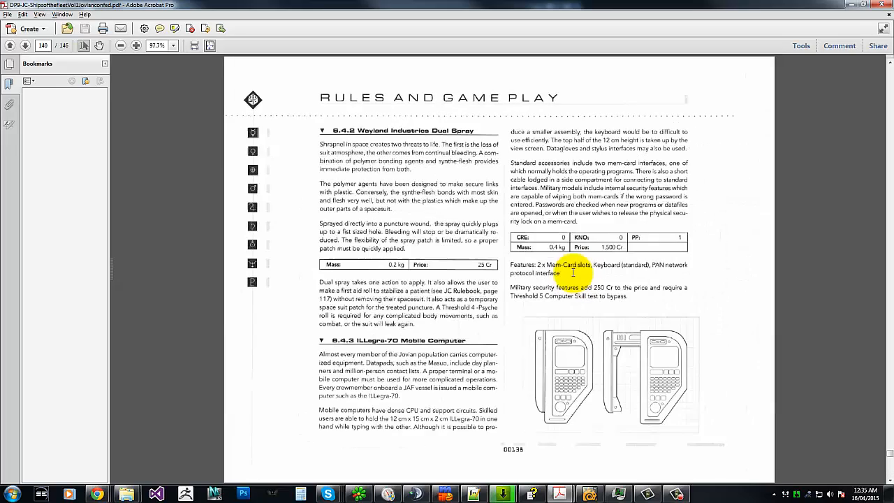
scroll(572, 277, "up", 1)
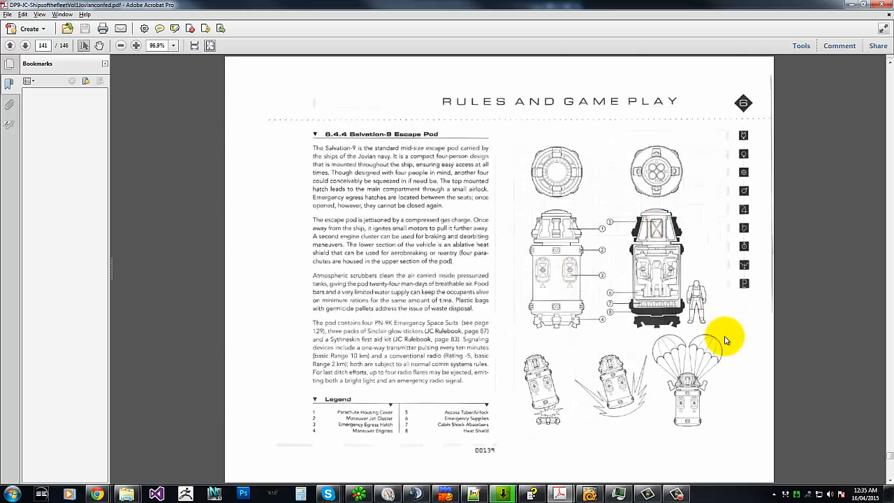
Switch to LightWave Modeler and examine from the front and above how the support arms meet the hub.
key("alt+Tab")
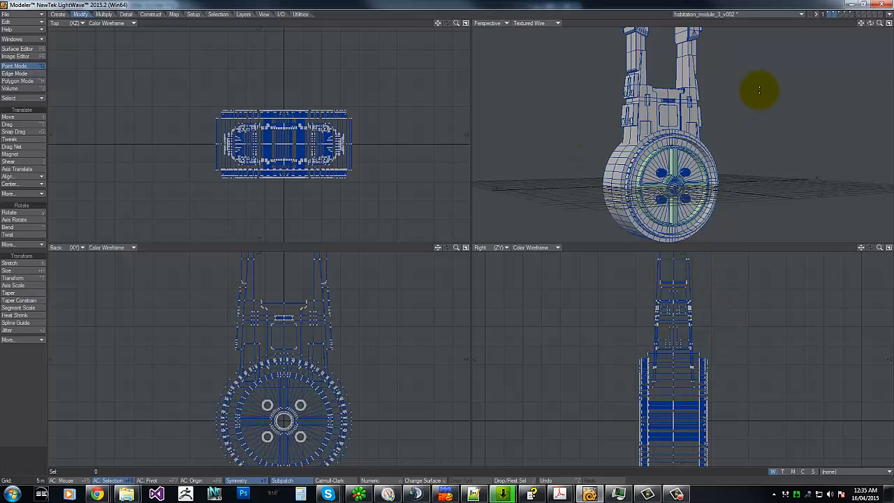
left_click_drag(879, 24, 838, 21)
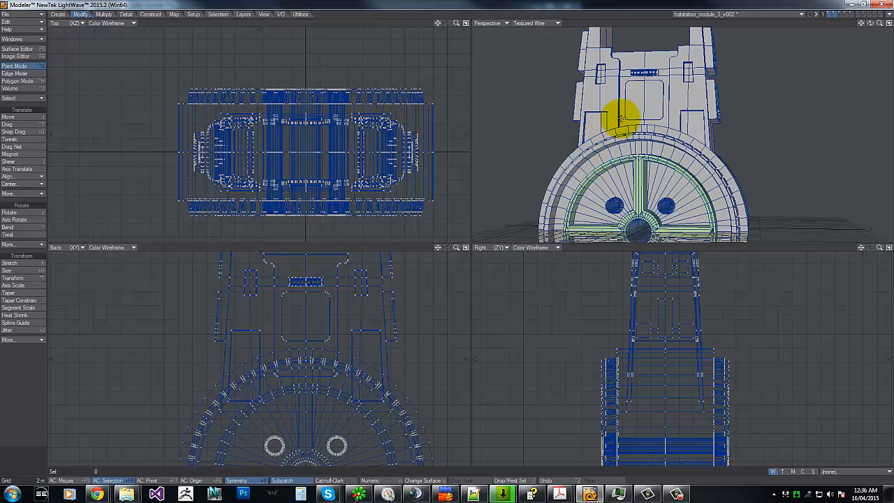
left_click_drag(870, 23, 708, 70)
Switch to the reference PDF in Acrobat and find the Introduction page with the Carrier-type and Destroyer-type Centrifuge drawings.
key("alt+Tab")
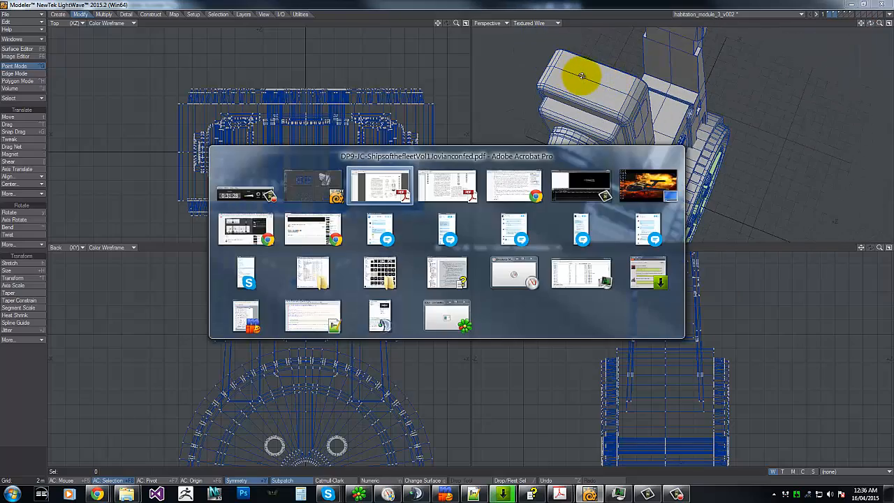
left_click_drag(887, 456, 890, 105)
scroll(781, 233, "down", 5)
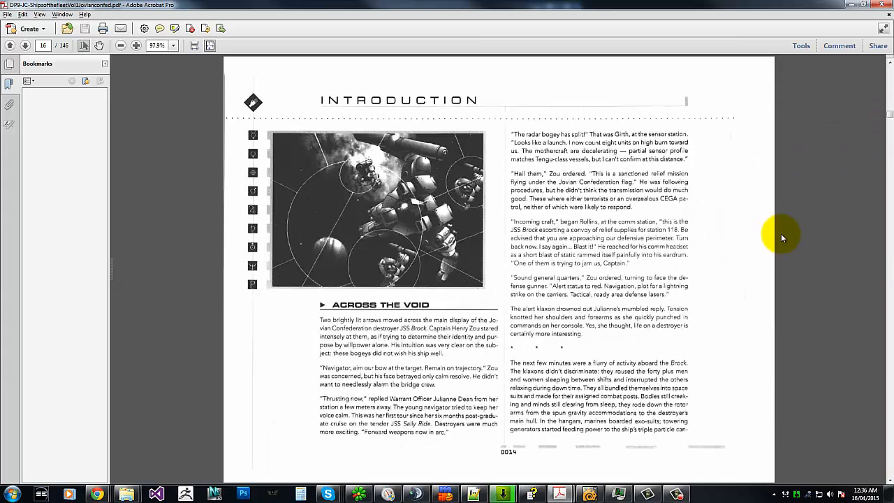
scroll(781, 234, "up", 7)
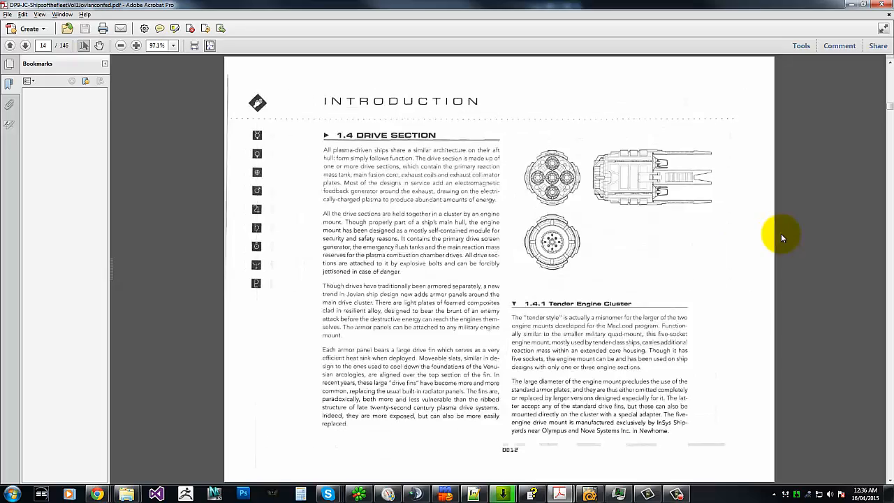
scroll(781, 233, "up", 1)
scroll(781, 233, "down", 2)
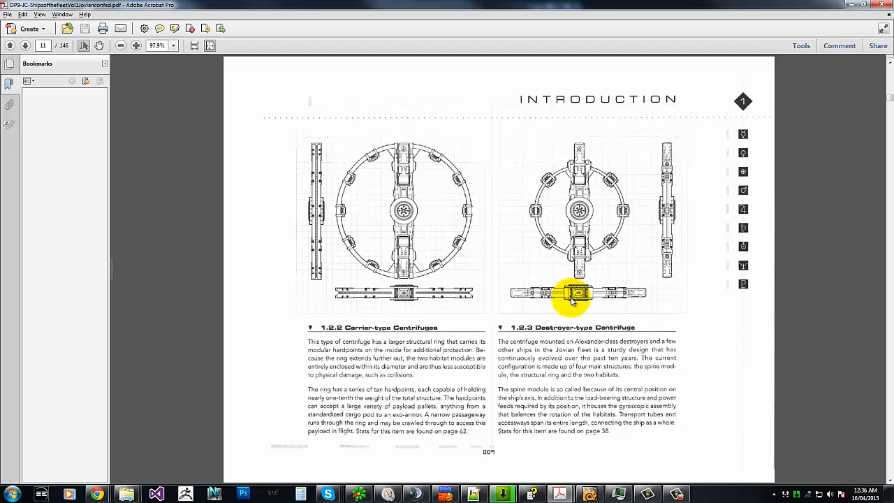
Switch to LightWave Modeler and make an empty layer active with the support arms as background, framing the arms' lower panels.
key("alt+Tab")
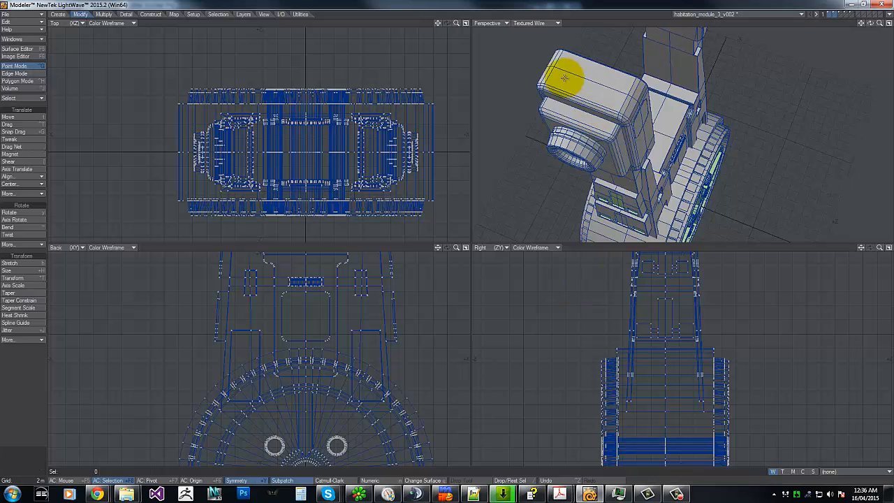
left_click(847, 15)
left_click(845, 15)
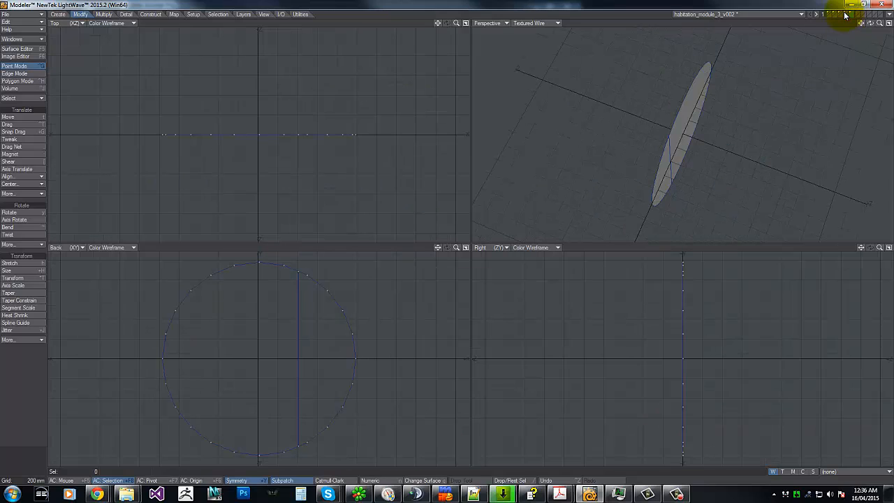
left_click(846, 14)
left_click(840, 14)
key("a")
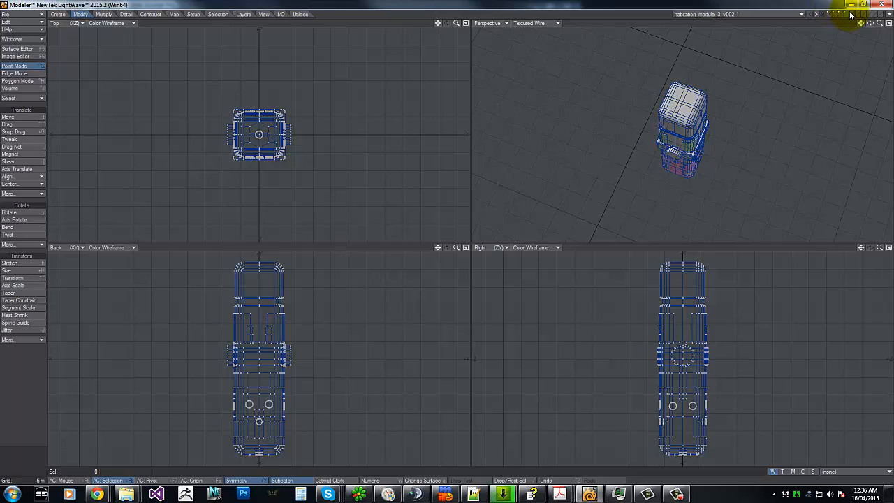
left_click(845, 15)
left_click(835, 15)
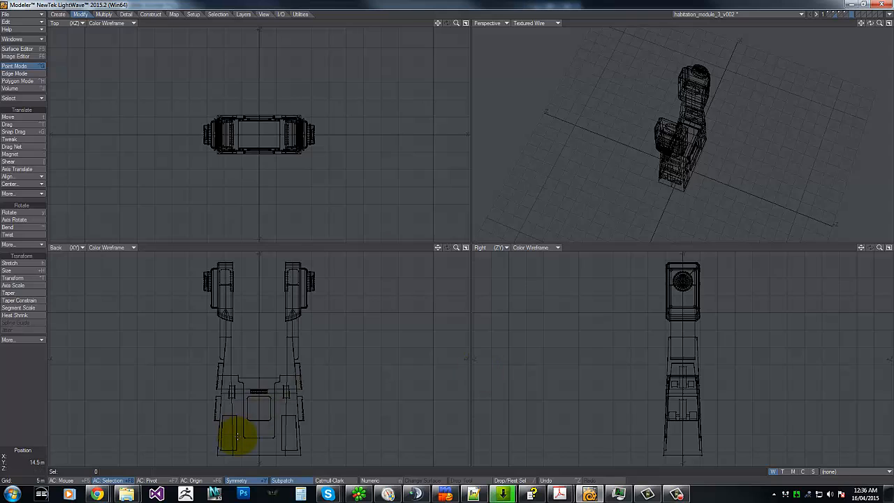
key("a")
left_click_drag(456, 248, 542, 200)
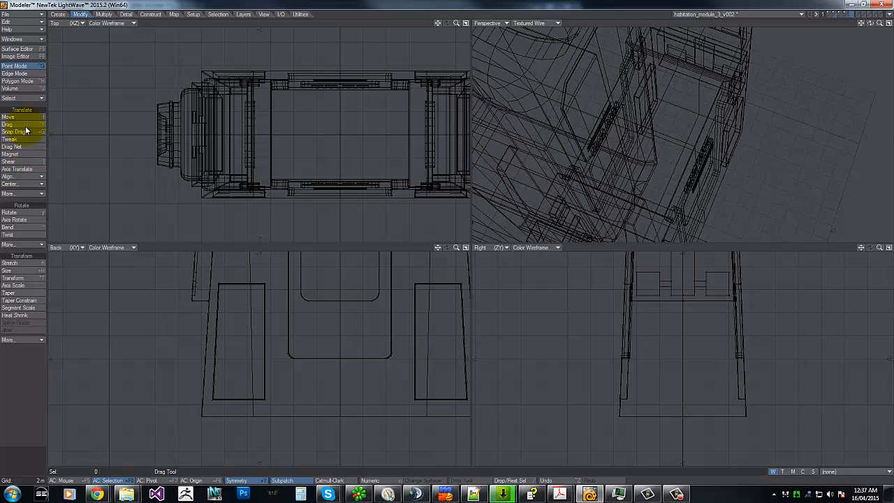
Add the hub to the background and place a point on the arm's lower panel at about X -10.2 m, Y 11.6 m, Z 5 m.
left_click(59, 14)
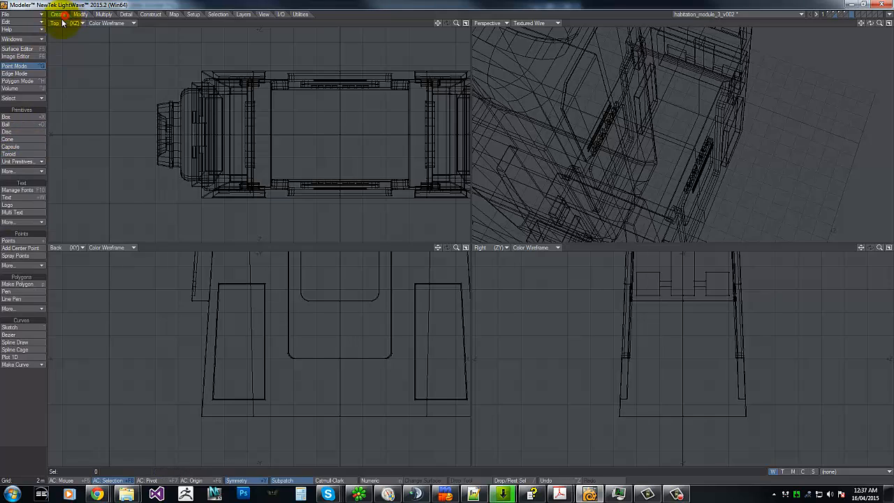
left_click(15, 284)
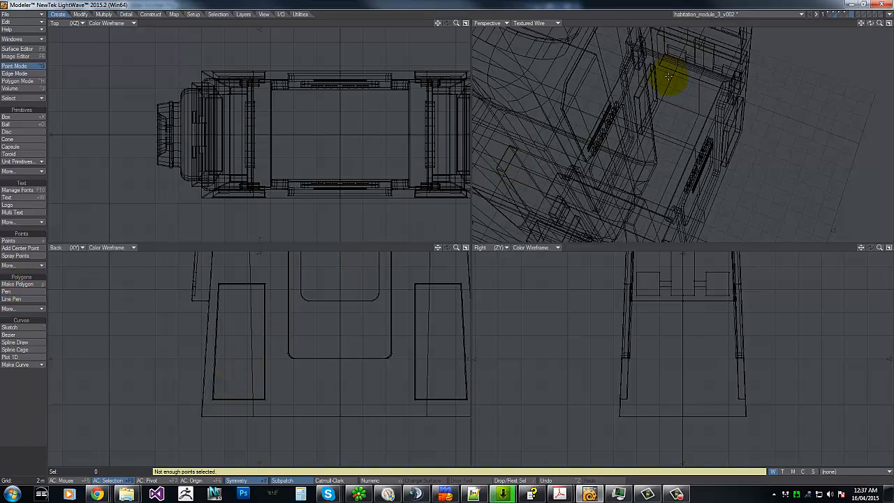
left_click(830, 15)
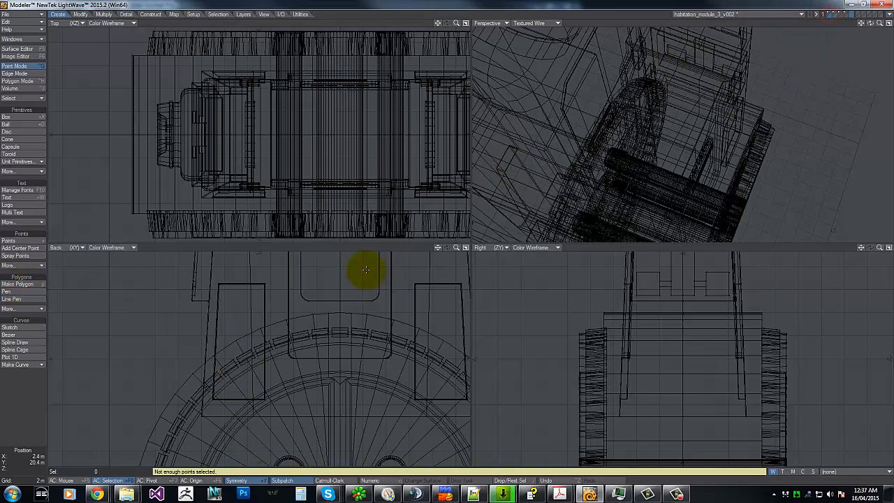
left_click(23, 240)
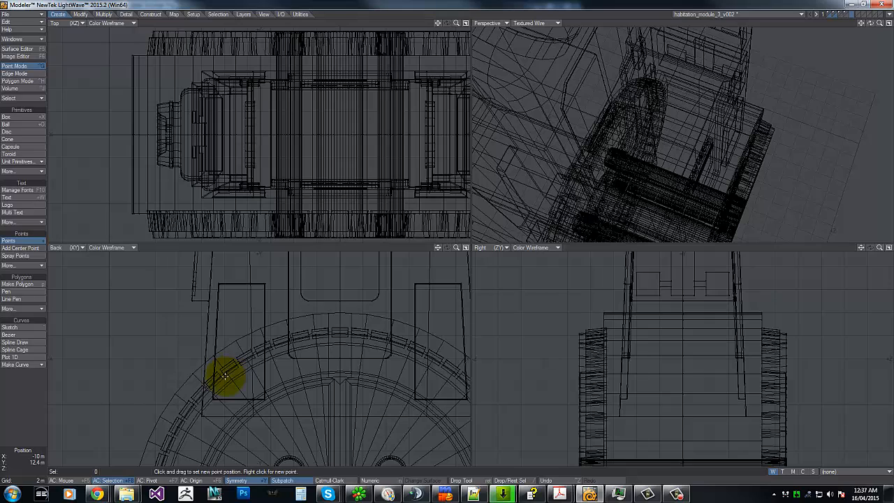
left_click(223, 377)
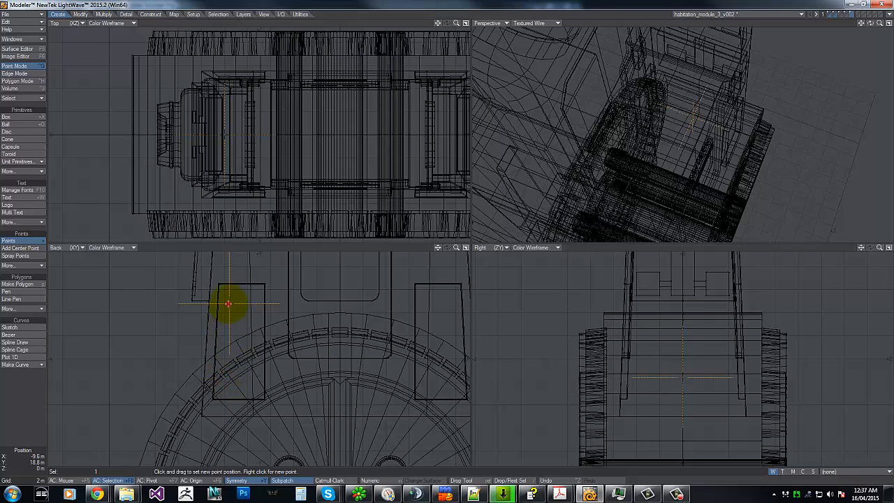
left_click(225, 311)
left_click(221, 384)
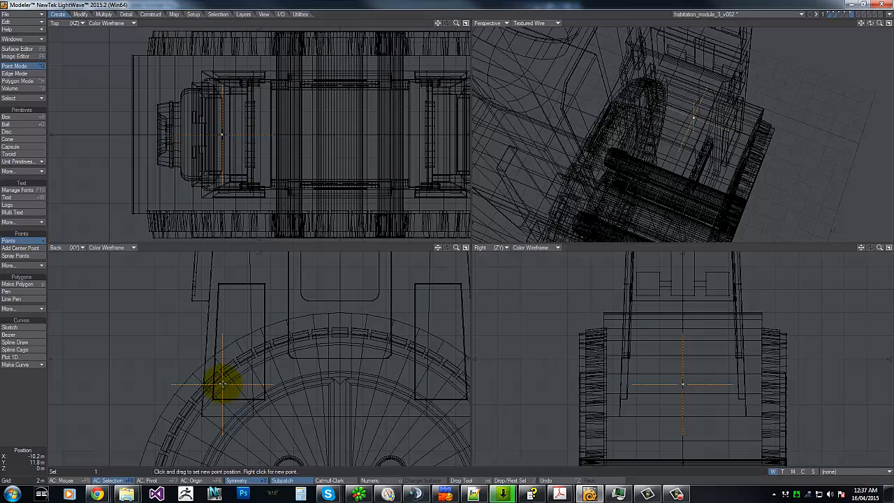
left_click(742, 358)
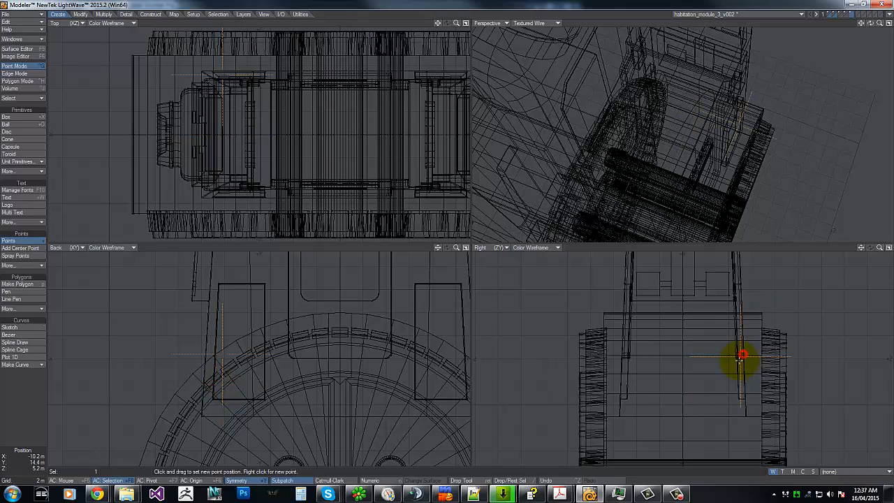
left_click(741, 359)
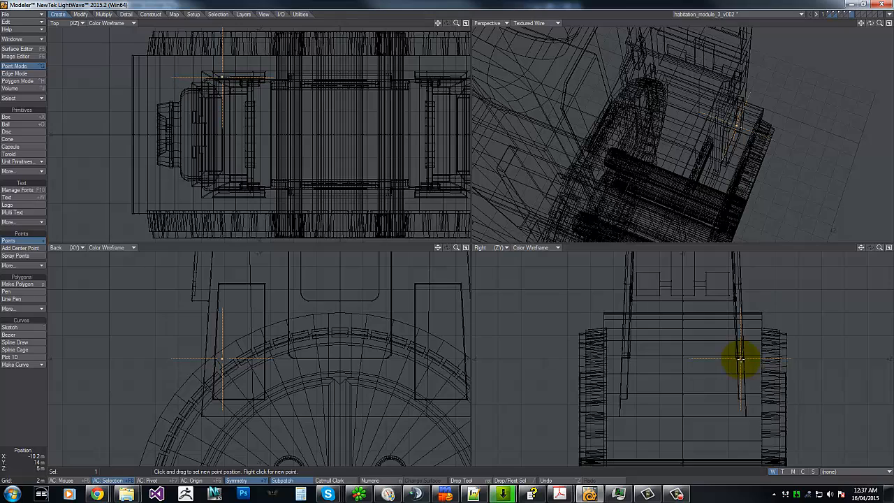
left_click_drag(739, 362, 740, 386)
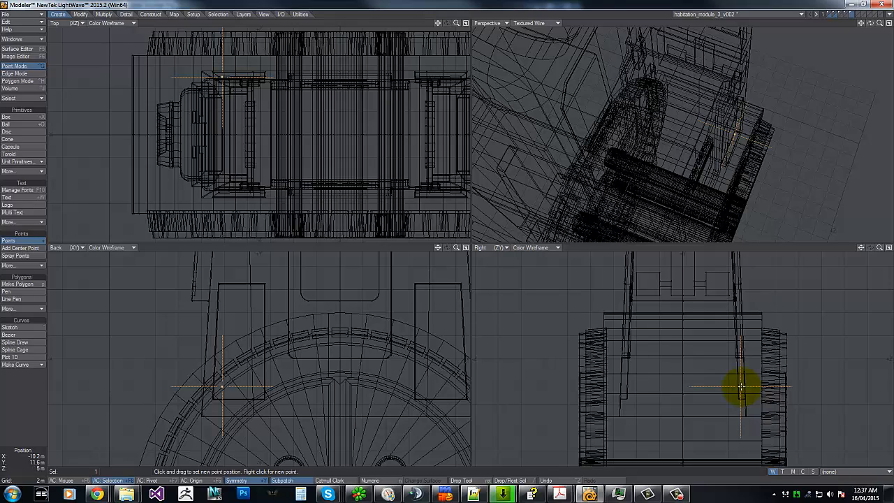
Add three more points at about Z 4.8 m, running up the arm panel, around its upper corner and inward at about Y 18.8 m.
left_click(737, 323)
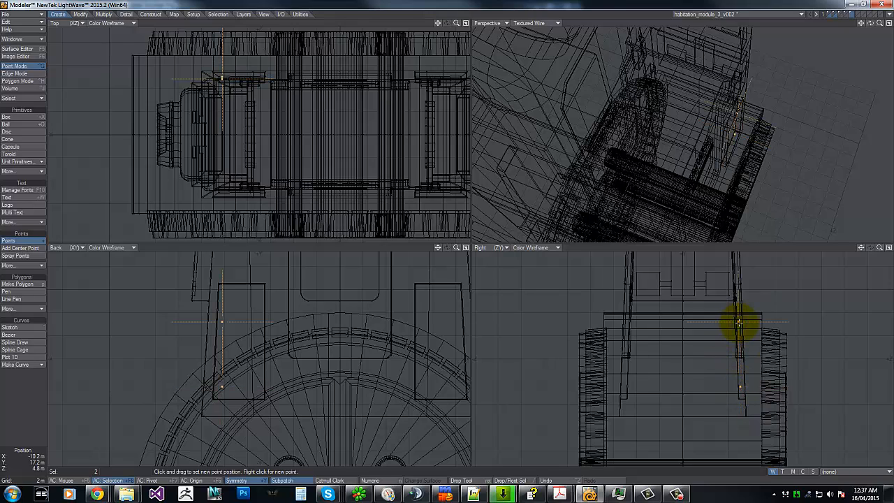
left_click_drag(738, 322, 738, 324)
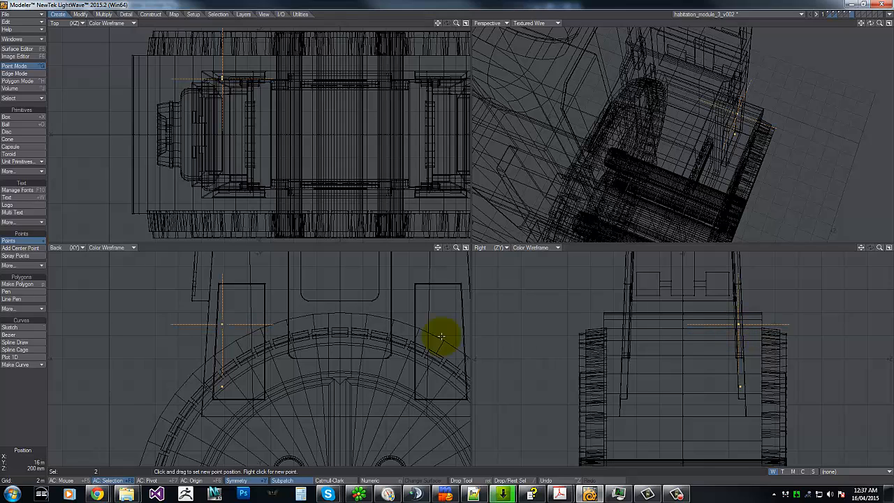
left_click_drag(223, 324, 224, 317)
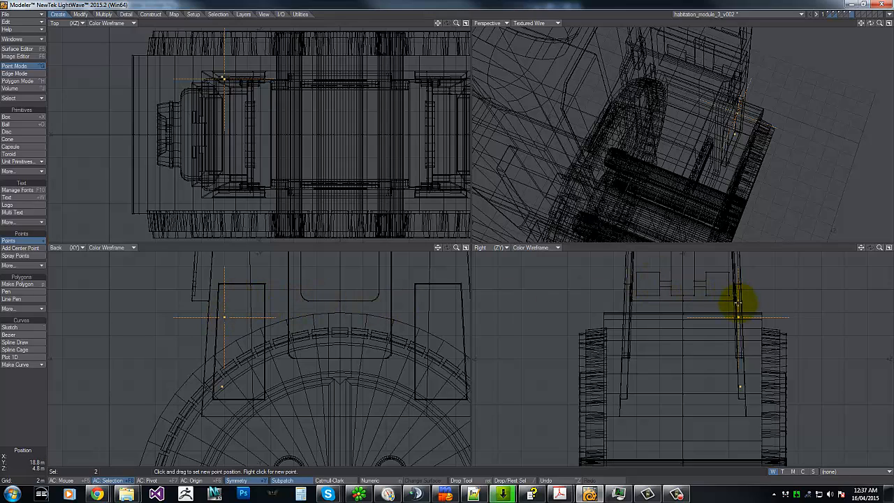
right_click(738, 303)
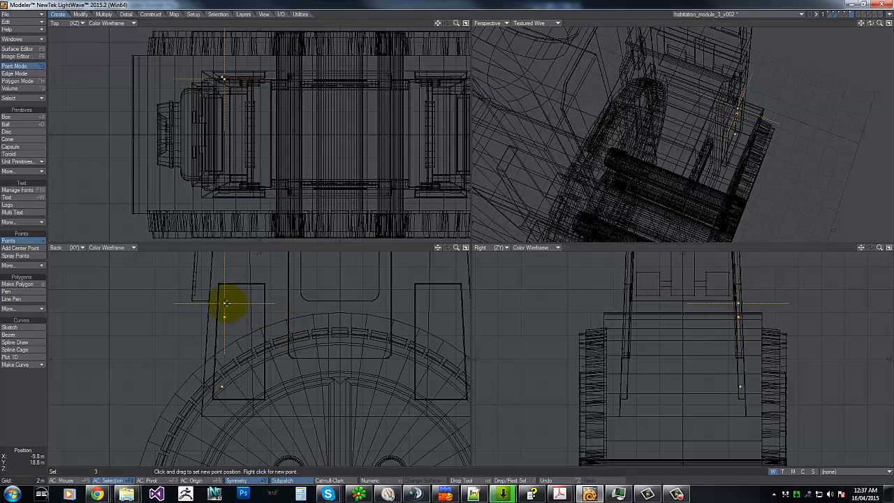
left_click_drag(231, 303, 233, 303)
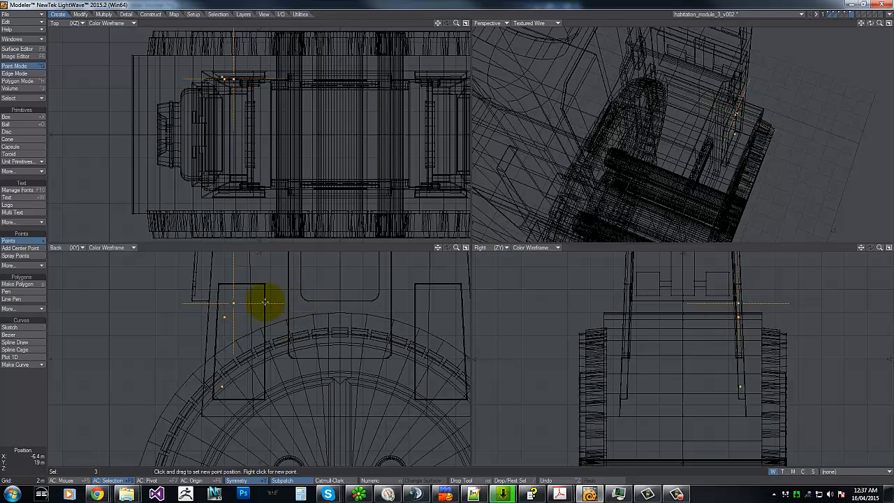
right_click(265, 303)
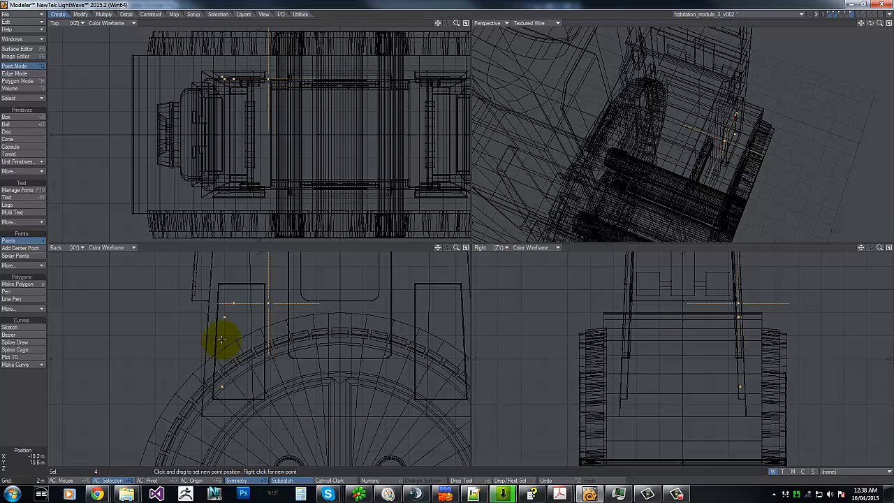
Create an open curve through the four points and raise its inner end point by about 400 mm along Y.
key("p")
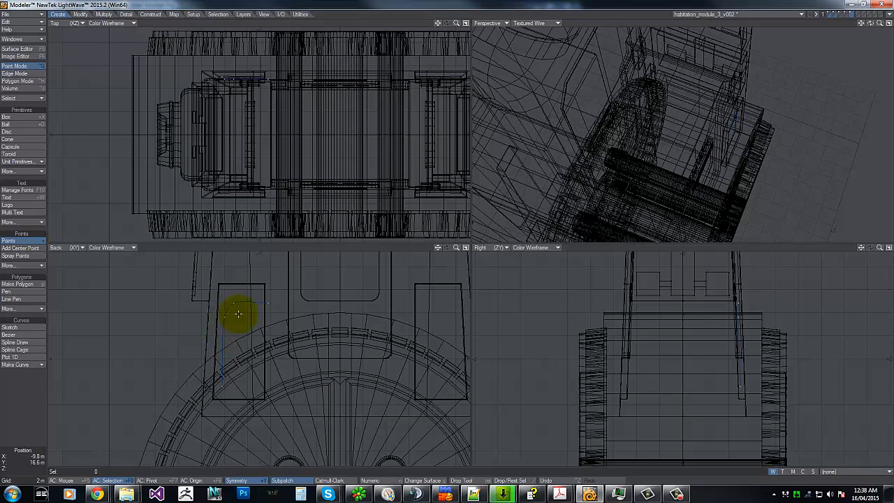
left_click_drag(238, 315, 270, 309)
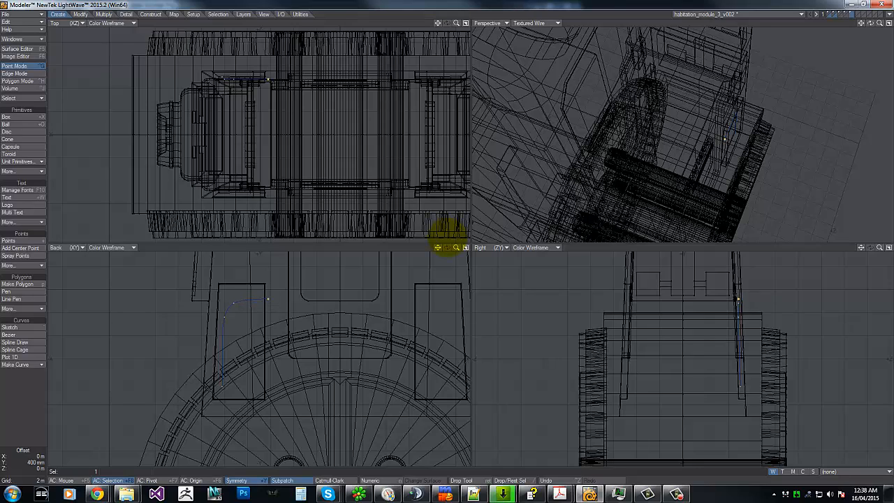
key("Return")
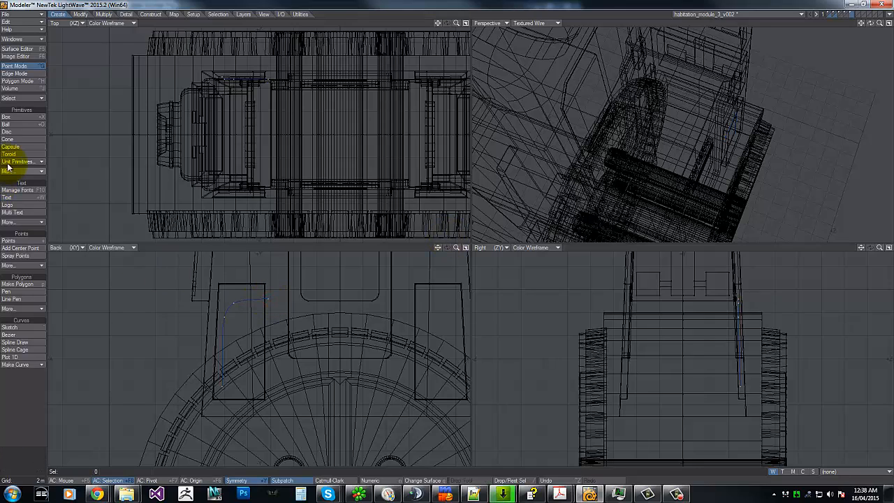
left_click(81, 14)
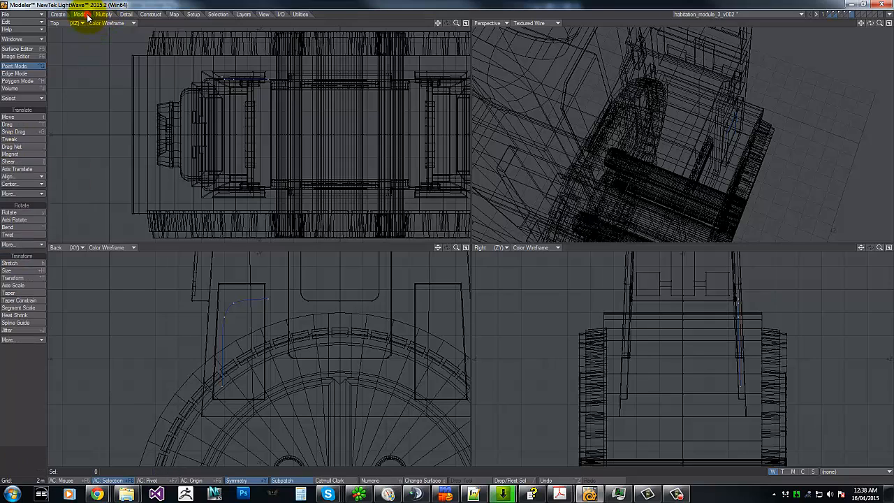
left_click(25, 191)
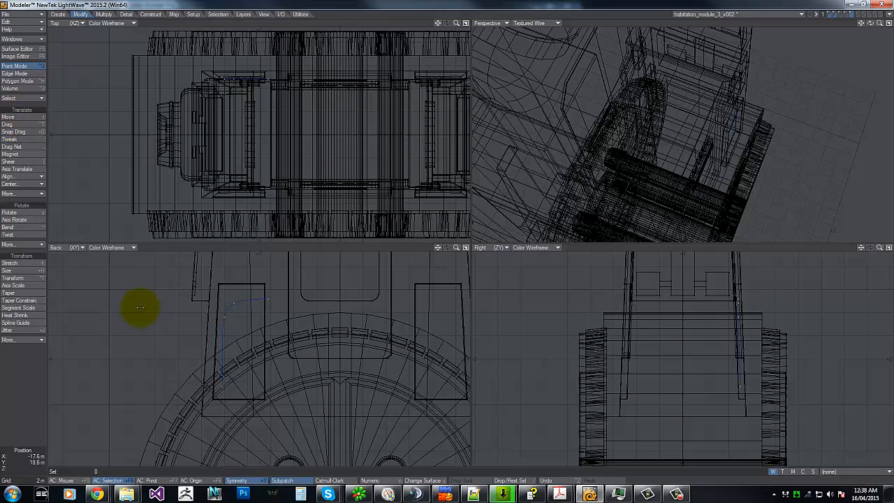
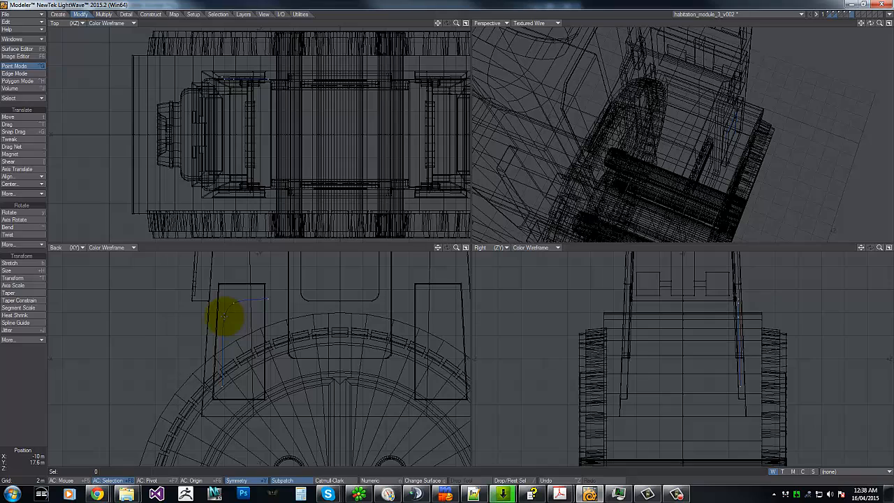
Raise the point at the start of the curve's bend by about 400 mm along Y.
key("t")
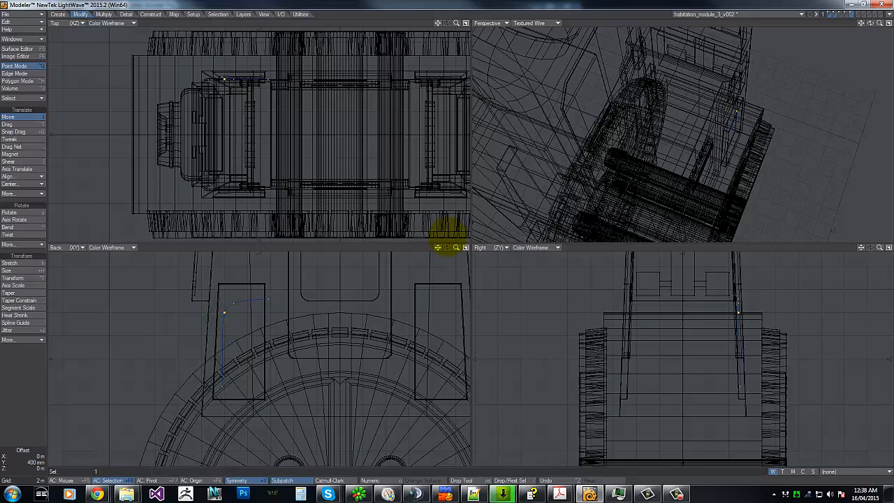
key("space")
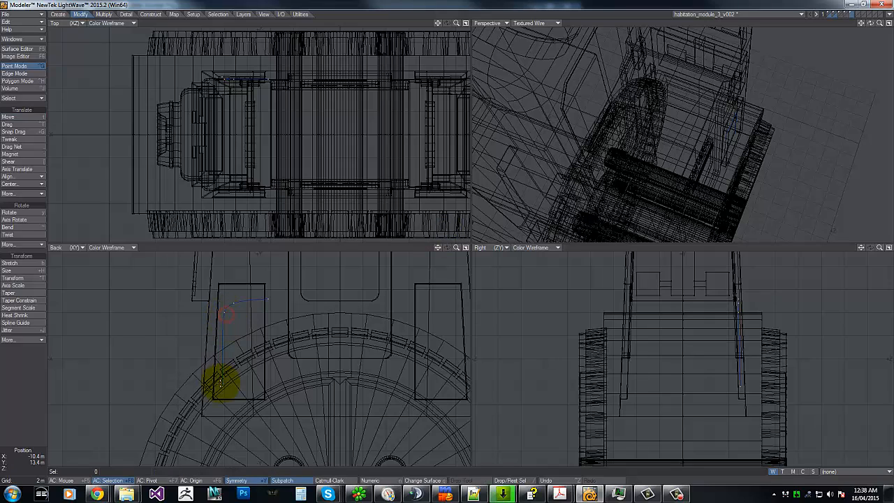
key("ctrl+h")
Make three copies of the curve, each stepped inward and downward, offsetting the last one about 600 mm in X and -400 mm in Y.
left_click(235, 305)
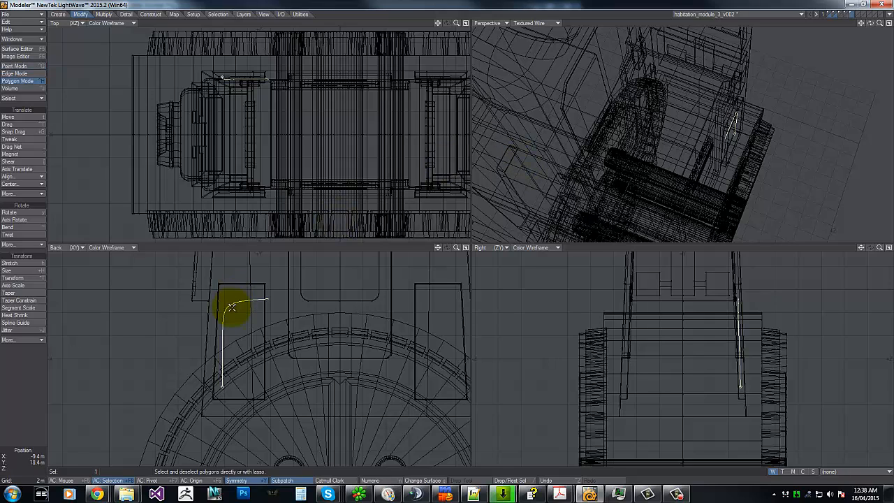
key("t")
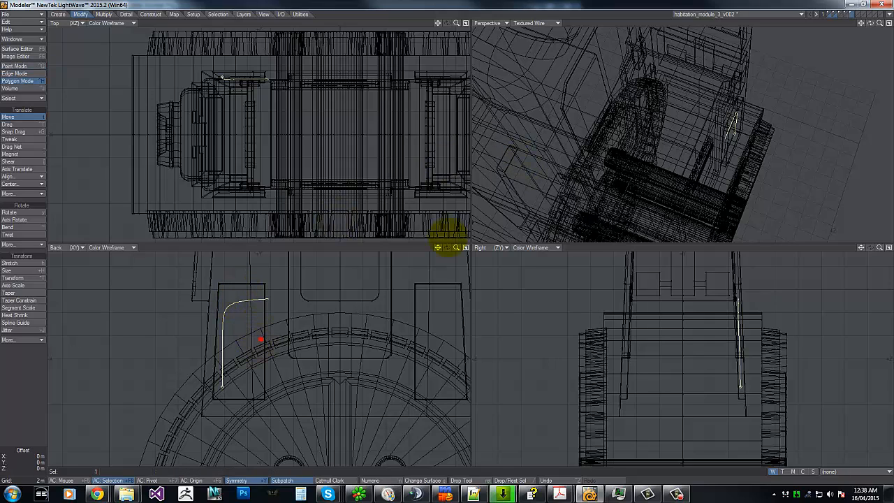
mouse_move(259, 339)
left_mouse_down()
mouse_move(266, 329)
mouse_move(252, 322)
mouse_move(267, 341)
left_mouse_up()
key("shift+y")
key("shift+h")
key("t")
key("ctrl+c")
key("ctrl+v")
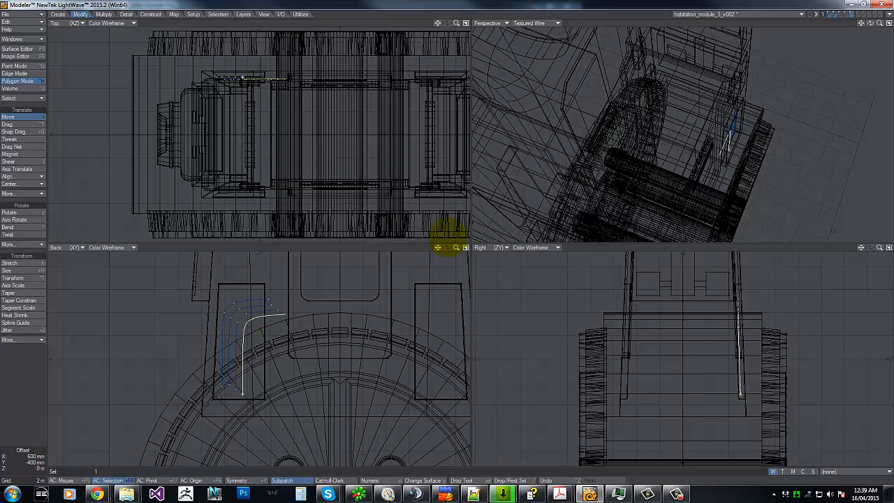
key("space")
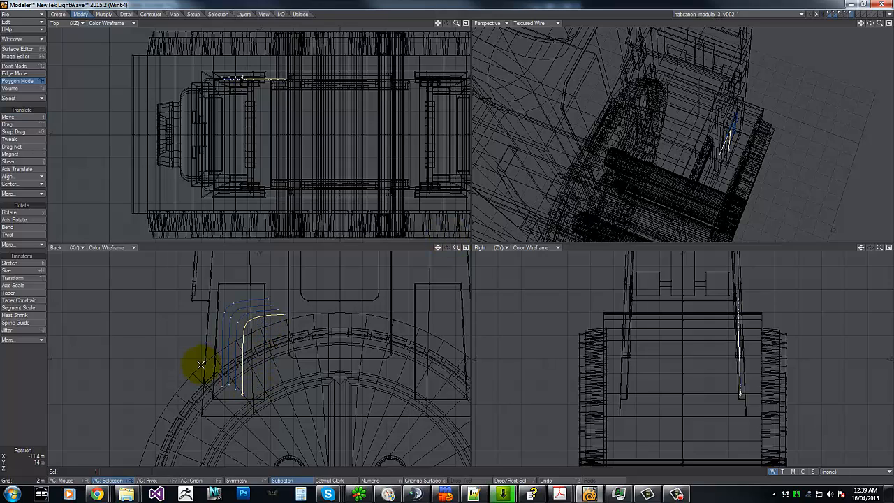
Raise the lower end points of the copied curves to a common level, moving the innermost one about 1.2 m along Y.
left_click(244, 352)
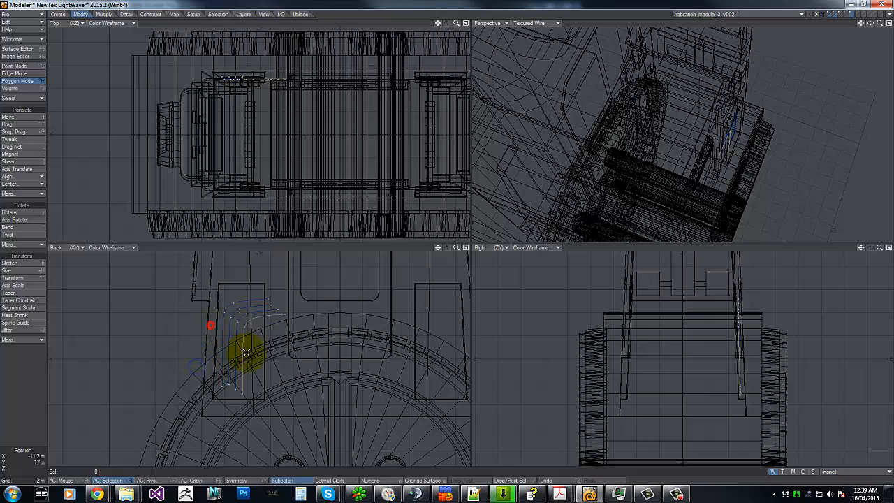
key("space")
left_click(243, 398)
key("t")
left_click_drag(243, 400, 243, 385)
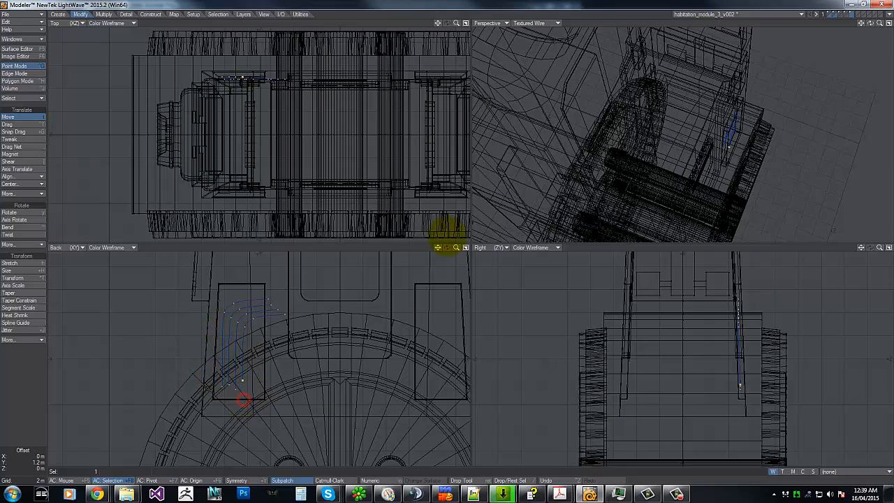
key("space")
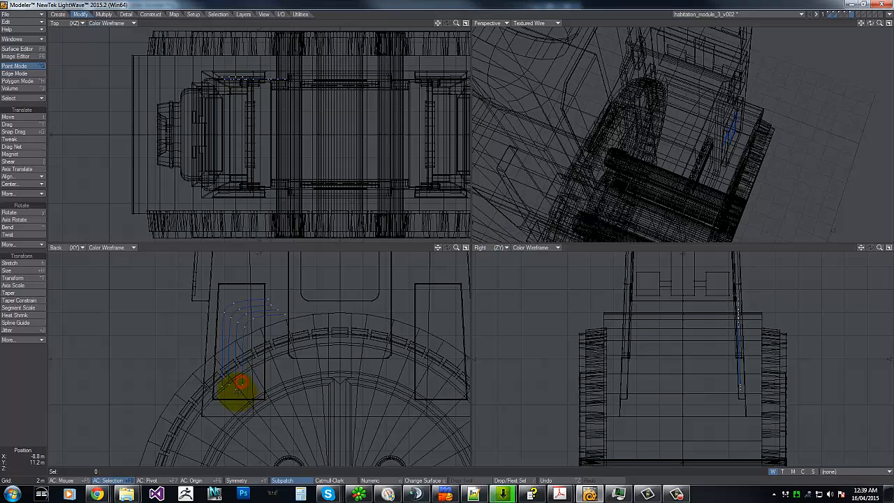
left_click(236, 393)
key("t")
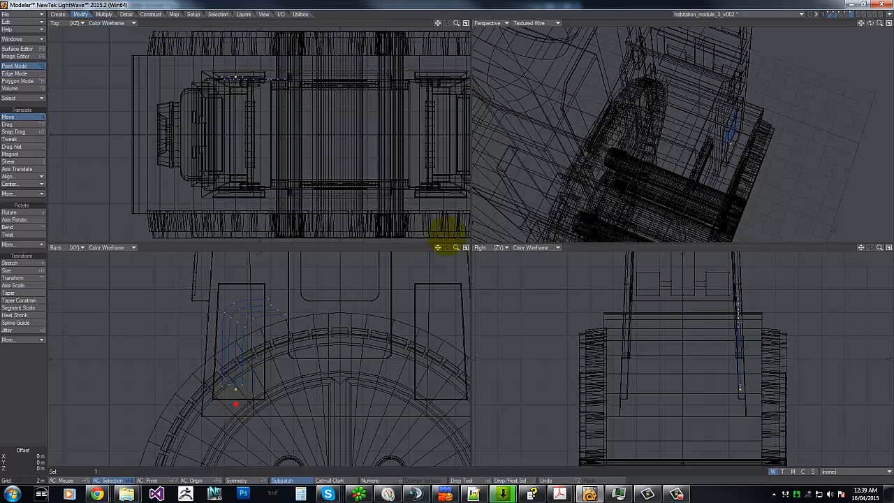
key("space")
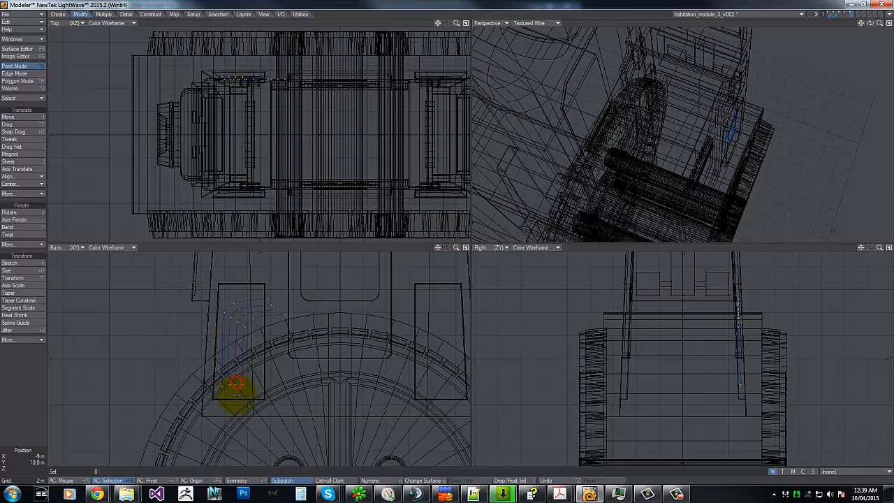
Hide the three copied curves and make an empty layer active with the original curve as background.
key("space")
left_click_drag(228, 358, 248, 358)
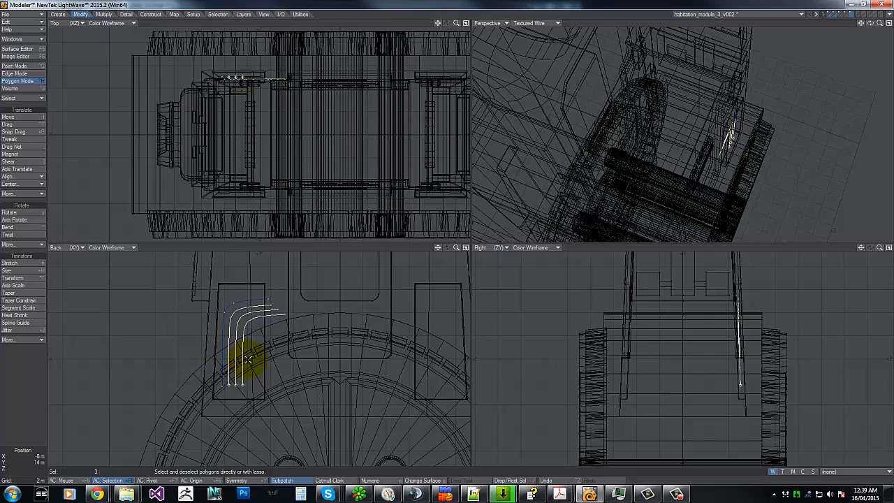
key("ctrl+x")
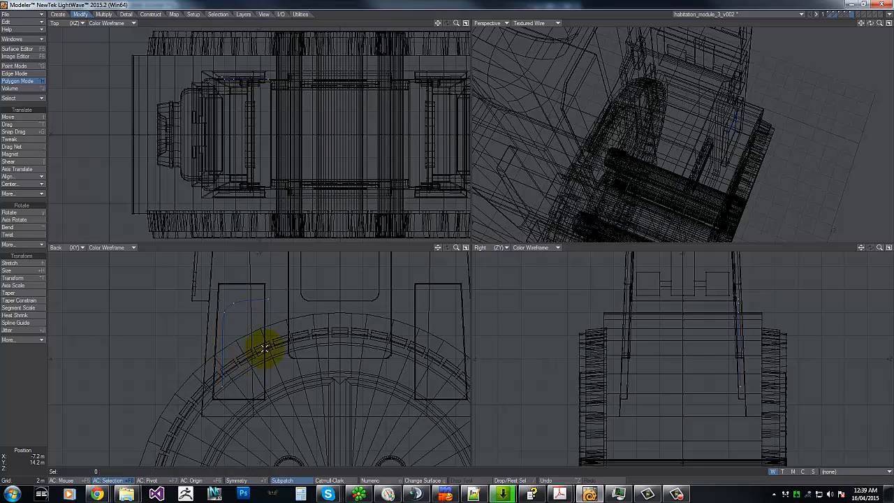
left_click(857, 14)
key("ctrl+v")
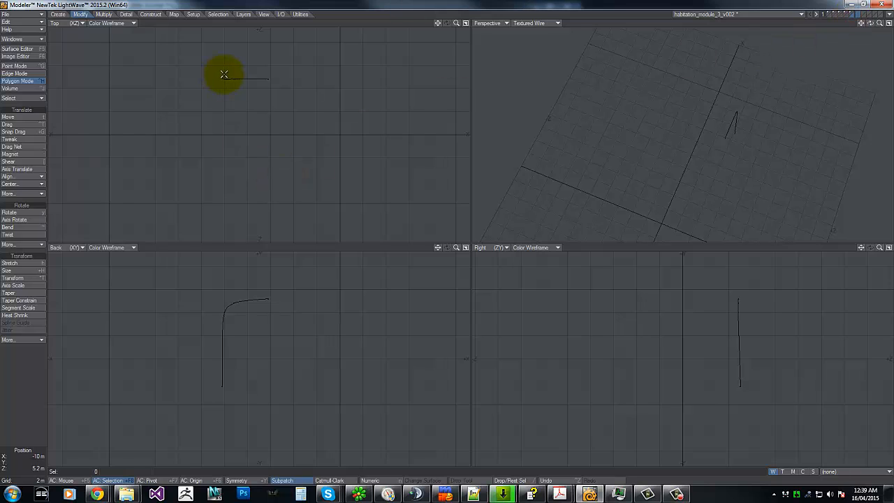
Create a flat 12-sided disc with 150 mm radius on the Y axis, centred at X -10.25 m, Y 14 m, Z 5 m.
key("g")
left_click_drag(456, 23, 439, 242)
left_click(6, 161)
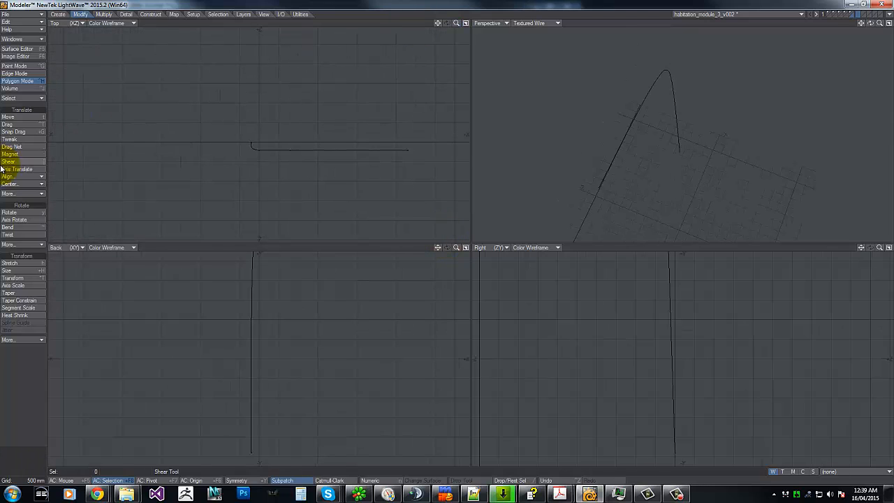
left_click(252, 144, "ctrl+shift")
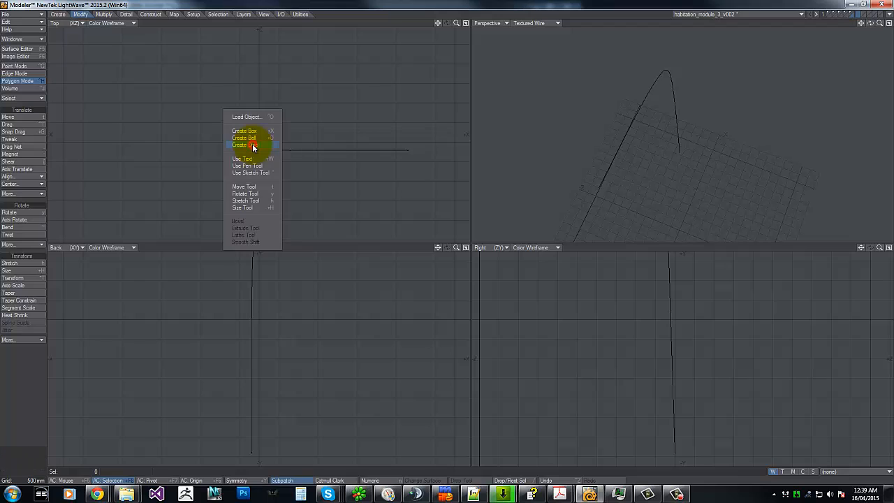
left_click(250, 142)
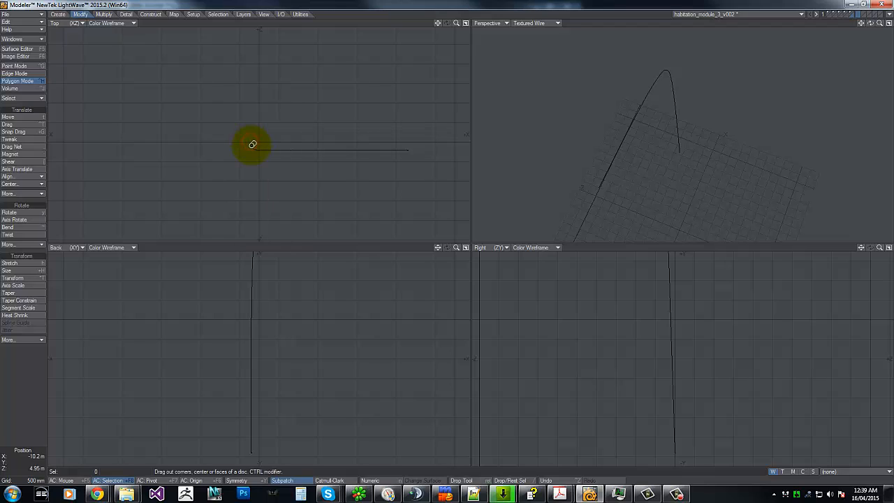
left_click(250, 143)
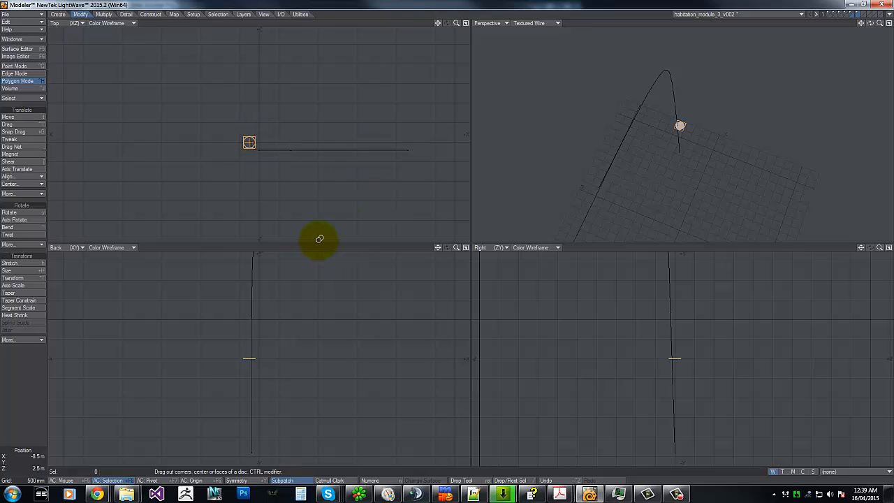
key("n")
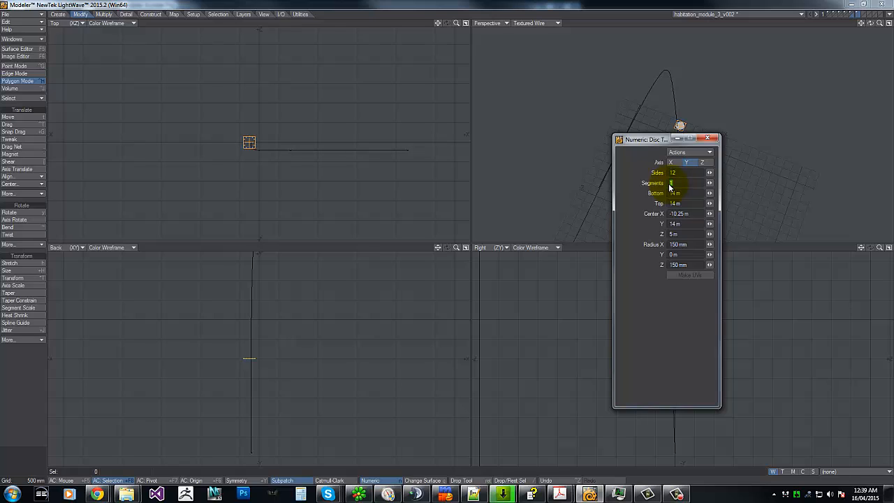
left_click(669, 184)
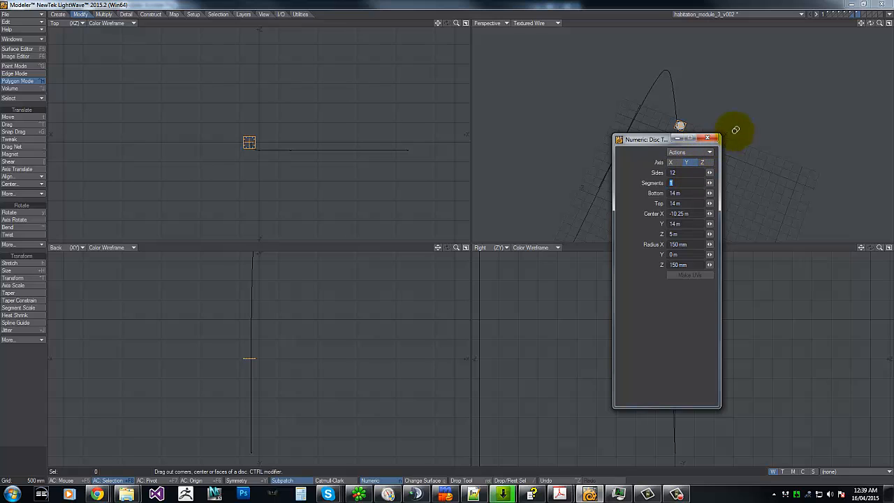
left_click(707, 138)
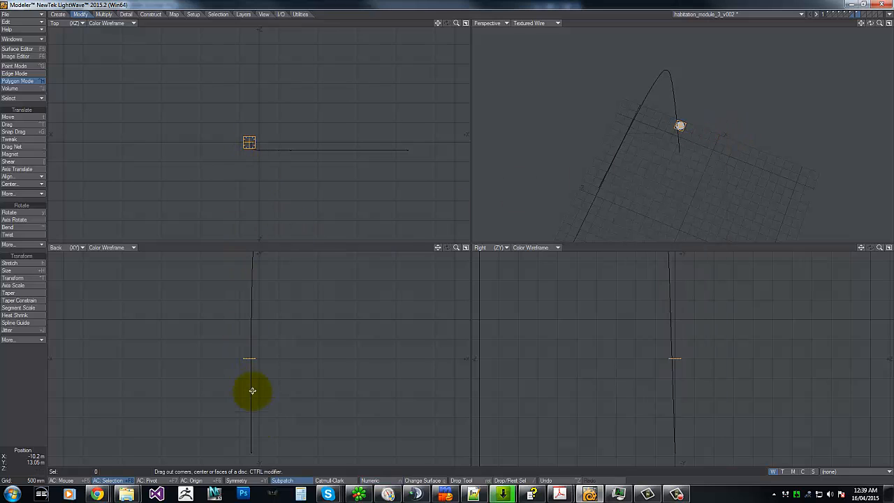
Move the disc down onto the curve's lower end and rail-extrude it along the curve with automatic segments.
key("t")
left_click_drag(252, 353, 252, 450)
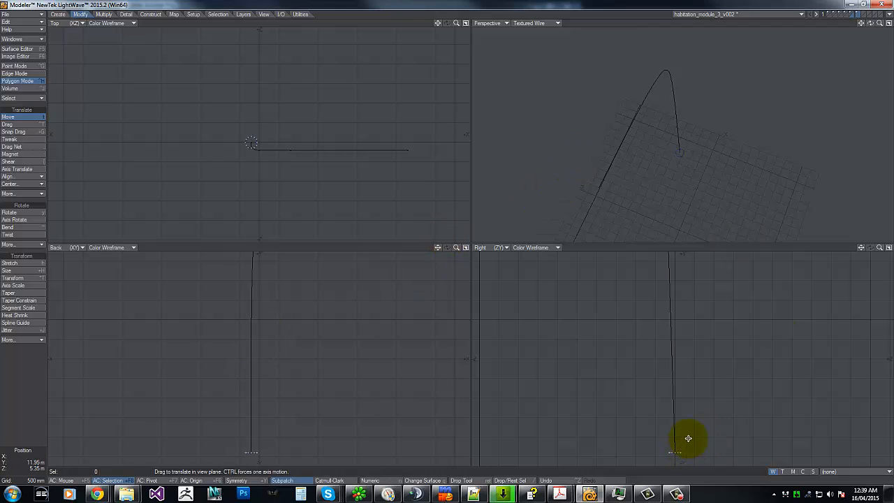
key("ctrl+r")
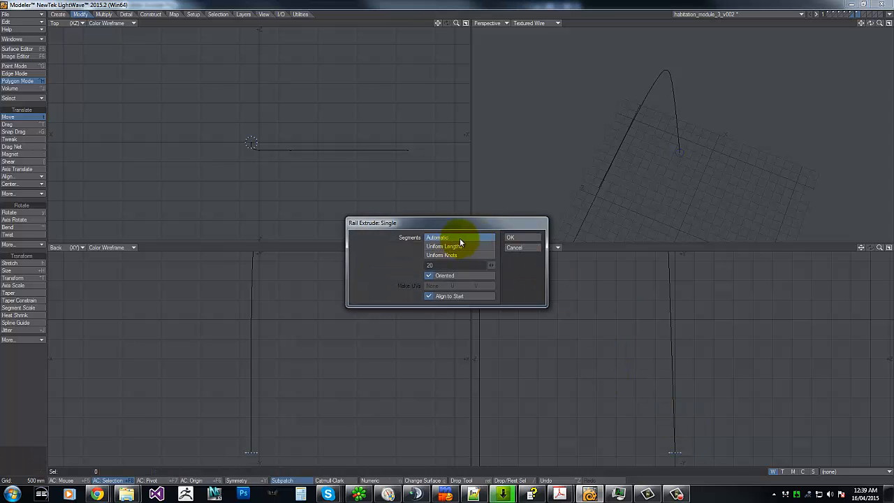
left_click(523, 235)
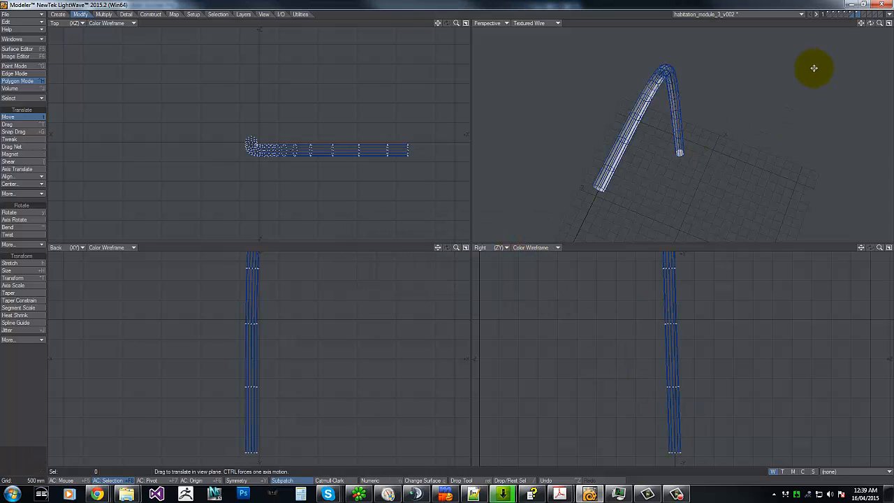
Copy the tube's lower end disc into an empty layer, with the curve layer as background.
left_click_drag(448, 238, 444, 238)
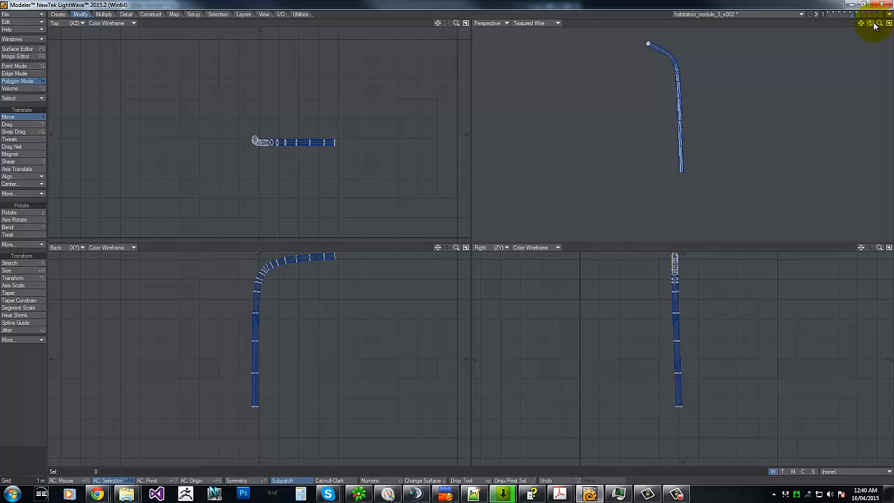
left_click_drag(875, 26, 447, 235)
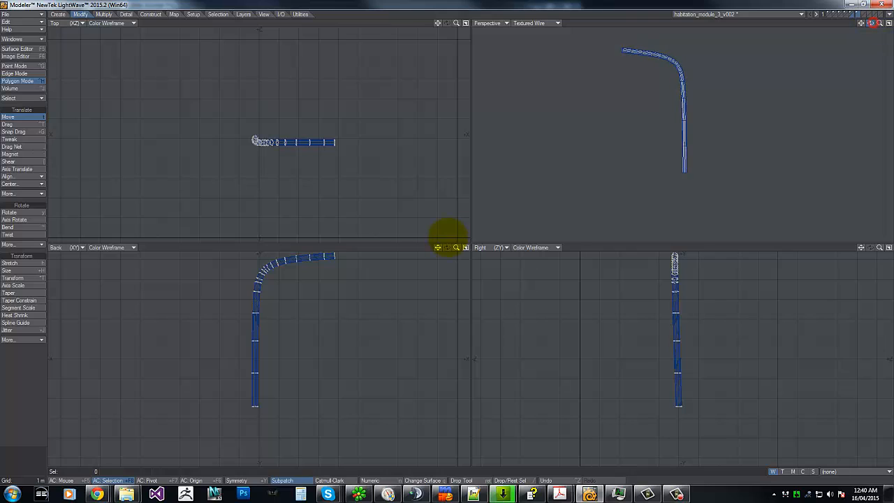
key("space")
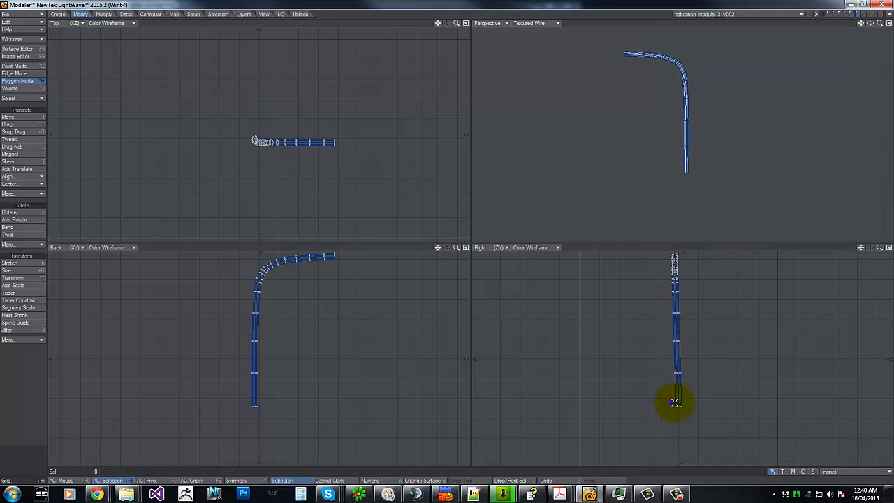
right_click_drag(672, 404, 631, 393)
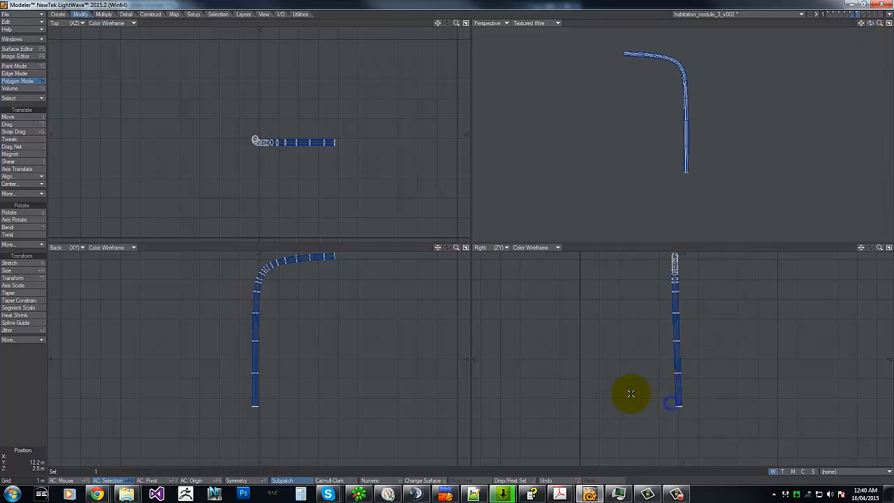
left_click(860, 15)
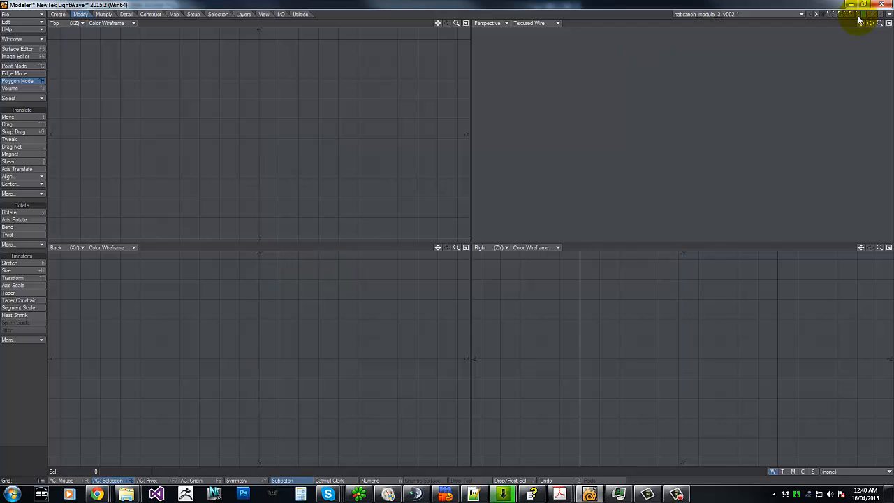
left_click(853, 16)
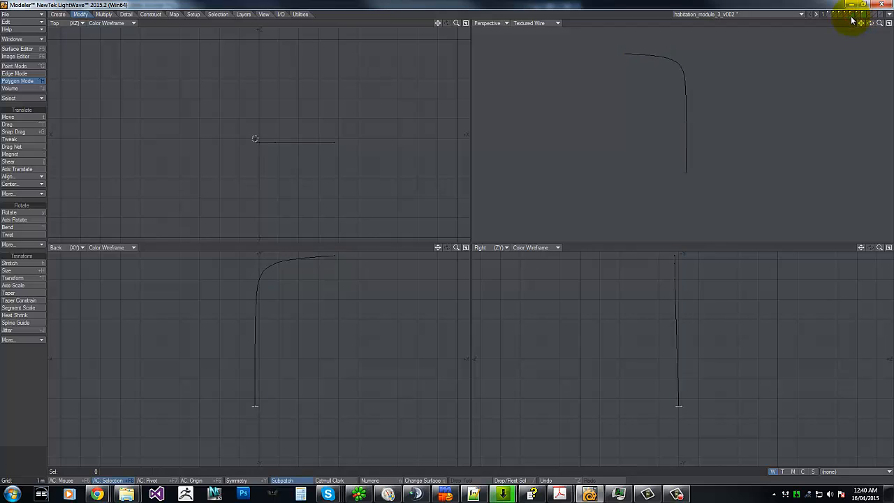
Make the curve layer active, unhide all four curves, and hide every curve except the second from the outside.
left_click(852, 20)
key("v")
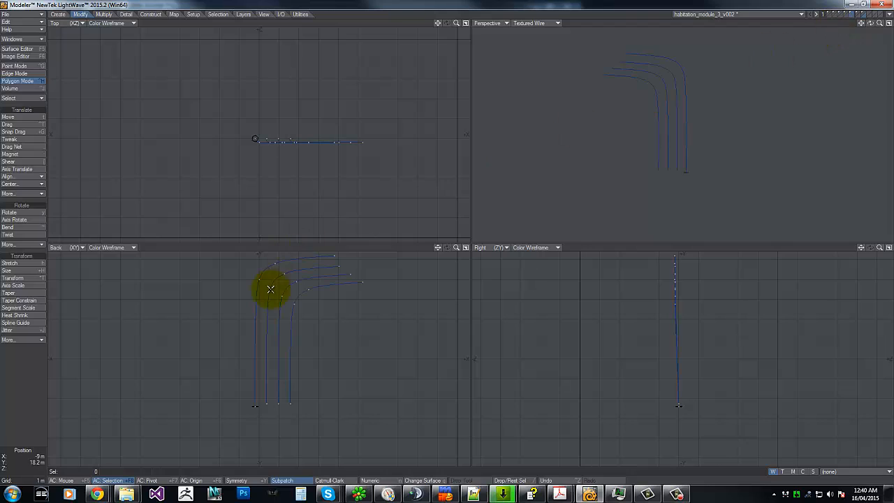
left_click(253, 323)
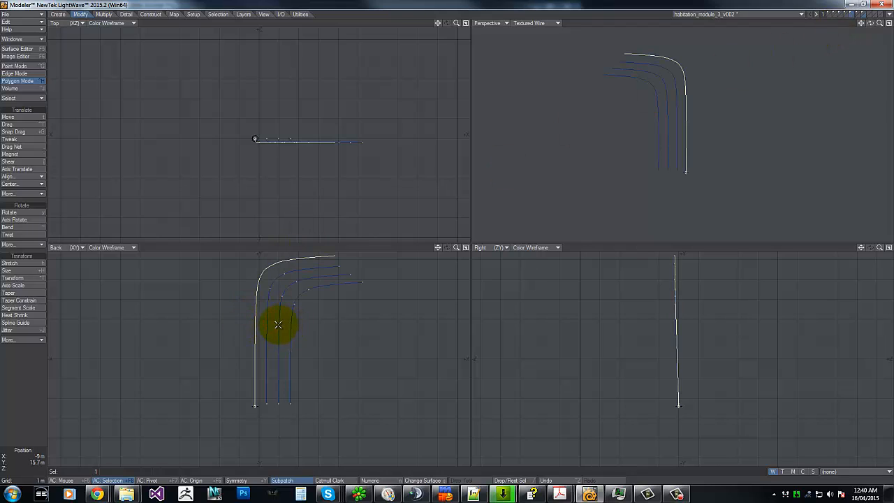
left_click(278, 324, "shift")
left_click(290, 325, "shift")
key("Delete")
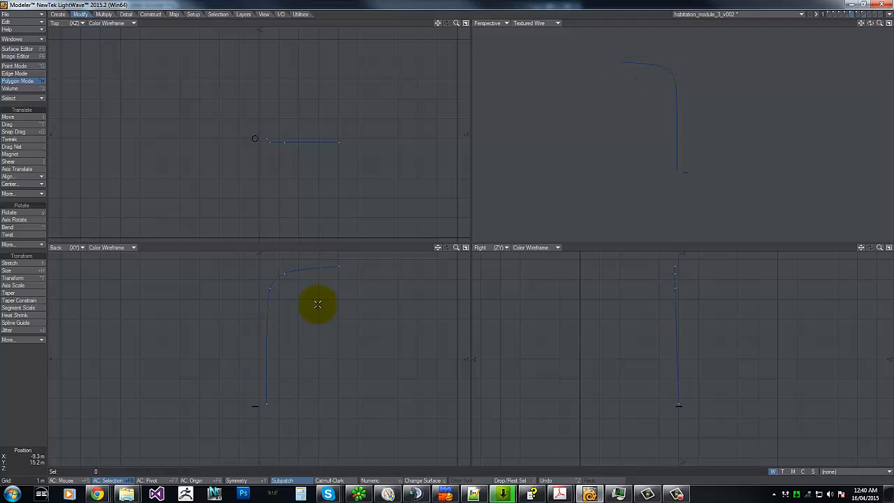
Move the disc 600 mm in X and 100 mm in Y onto the second curve's lower end, and rail-extrude it with automatic segments.
key("apostrophe")
key("t")
left_click_drag(261, 415, 271, 410)
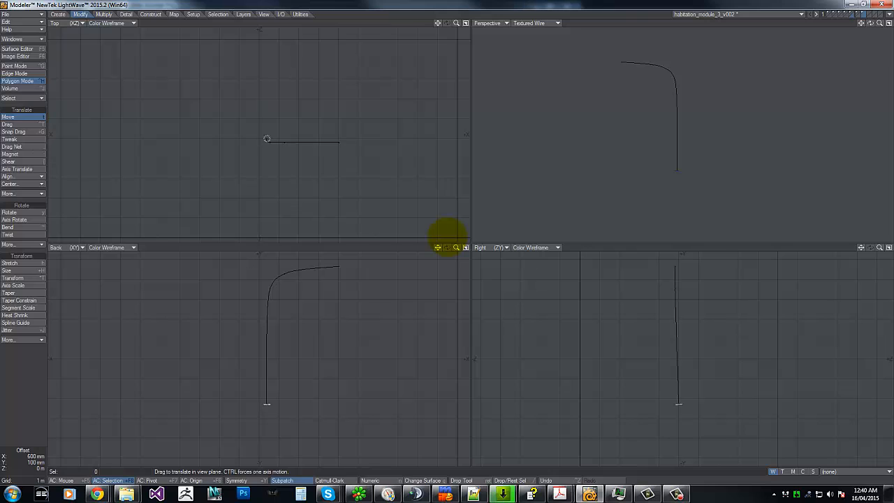
key("ctrl+r")
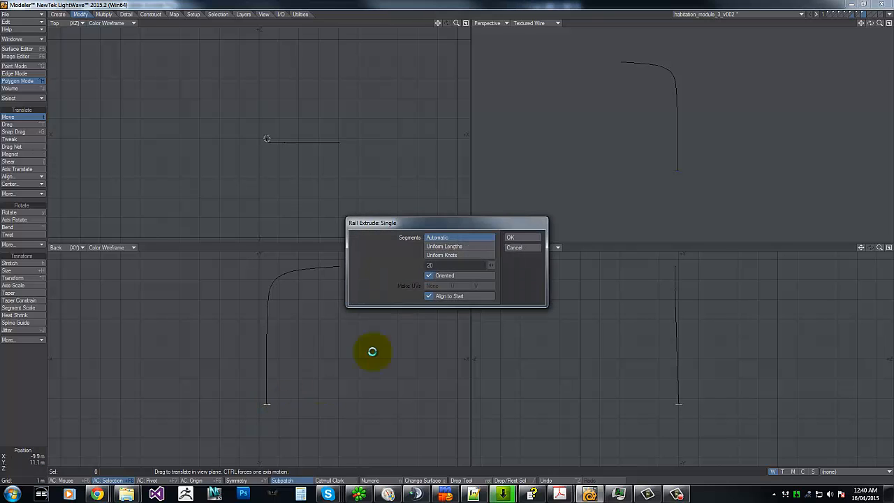
left_click(518, 238)
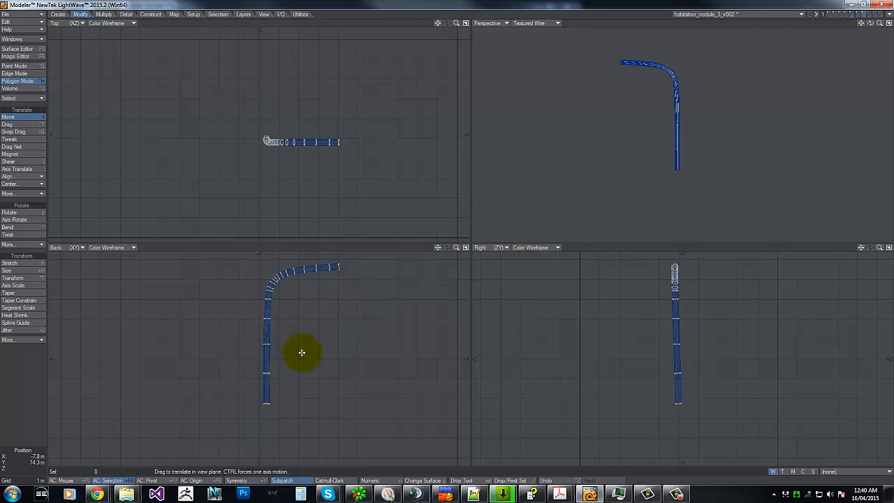
Move the spare disc 1.2 m in X and 200 mm in Y to the third curve's lower end, and cut the second tube.
key("space")
left_click(266, 398)
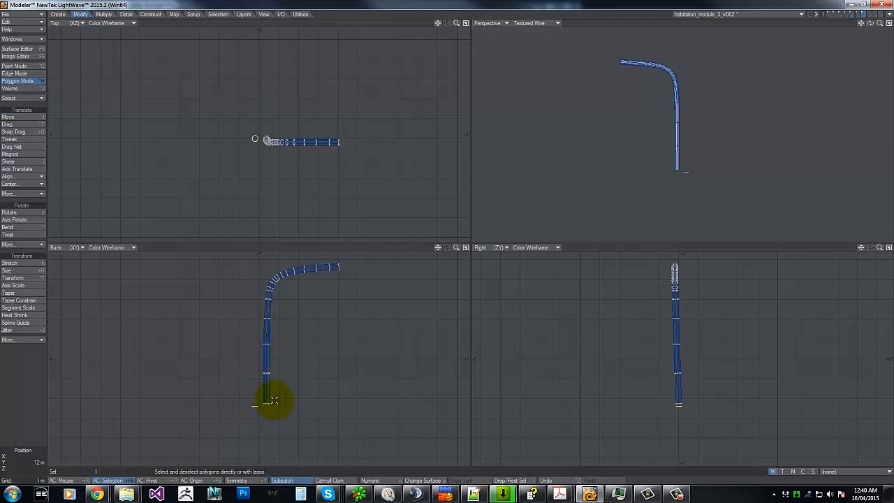
key("t")
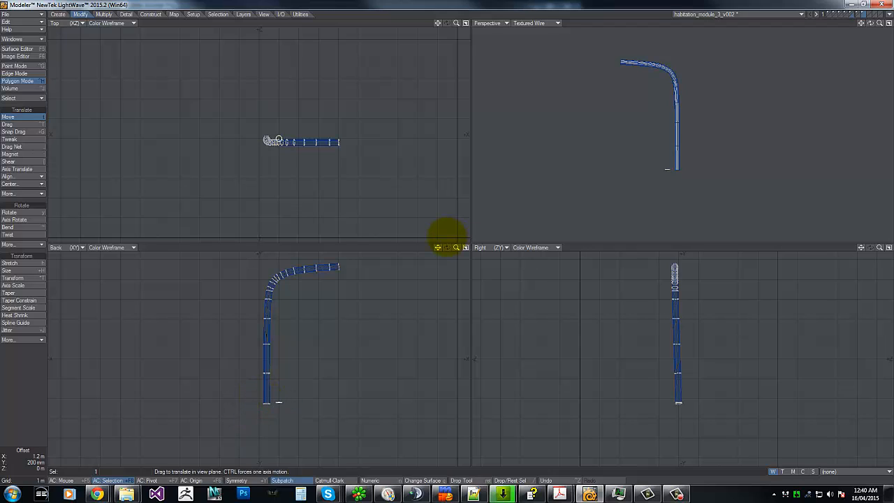
key("space")
mouse_move(282, 397)
left_mouse_down()
mouse_move(277, 409)
mouse_move(271, 384)
left_mouse_up()
key("bracketright")
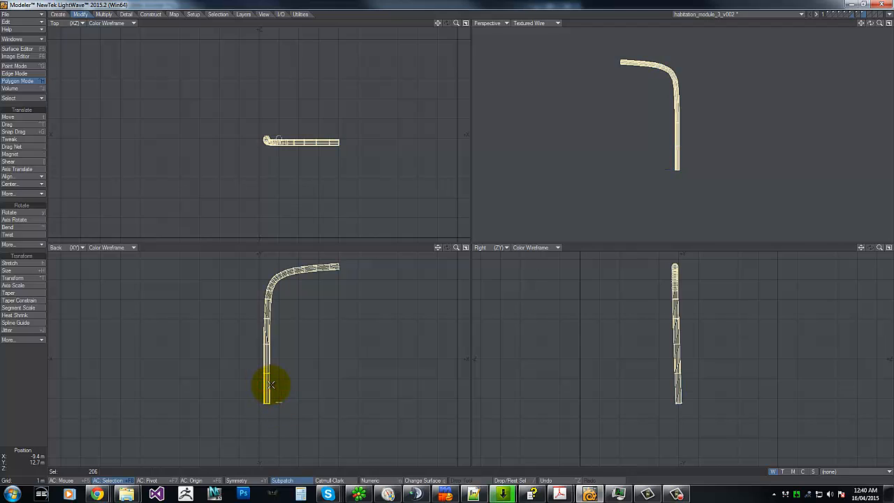
key("Delete")
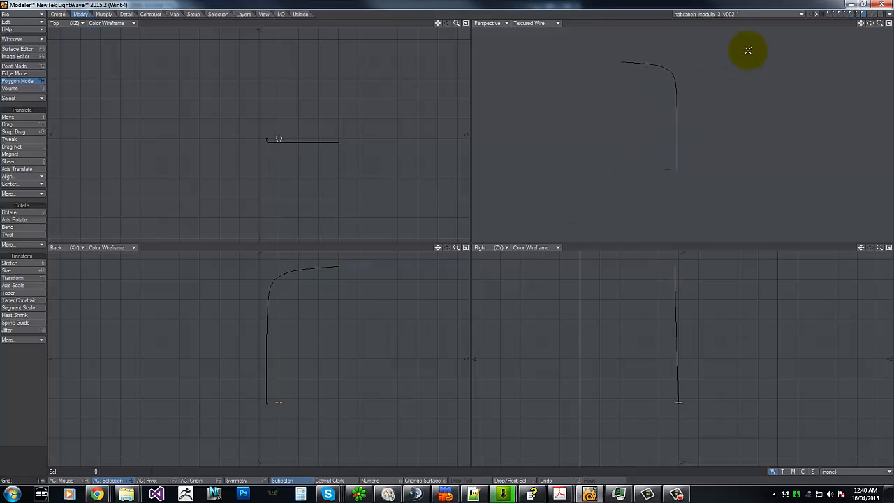
Make the curve layer active, bring back all four curves, and isolate the third curve from the outside.
key("apostrophe")
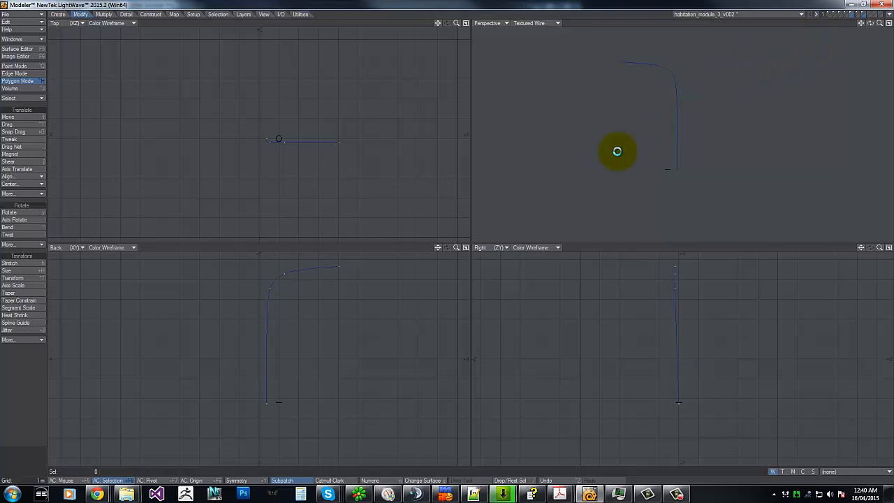
key("Delete")
key("v")
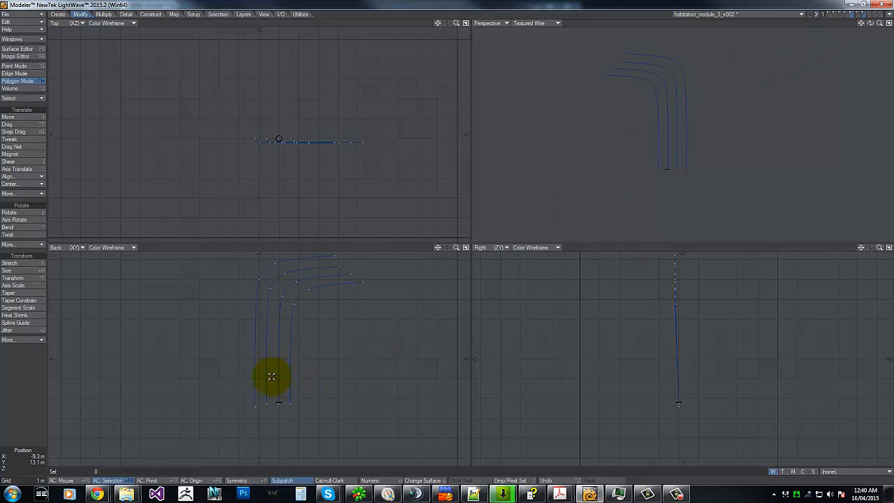
left_click_drag(271, 377, 256, 378)
left_click(291, 372, "shift")
key("Delete")
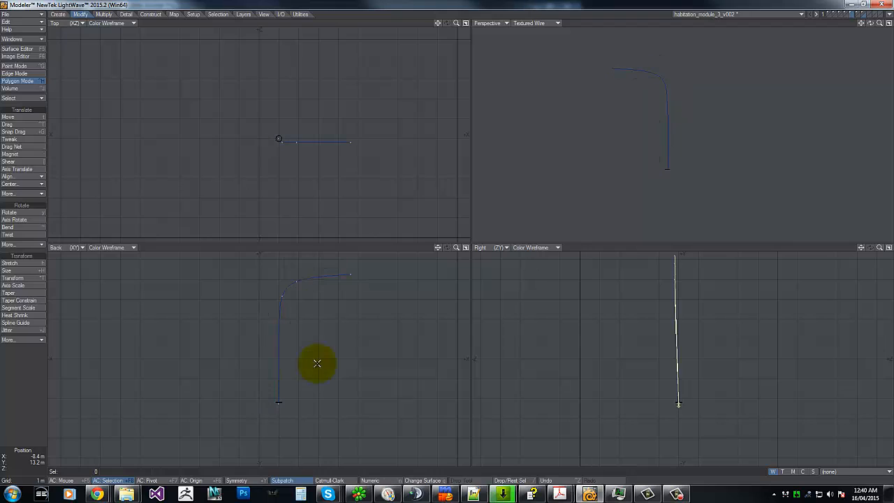
Align the disc with the third curve's lower end and rail-extrude it along the curve with automatic segments.
key("apostrophe")
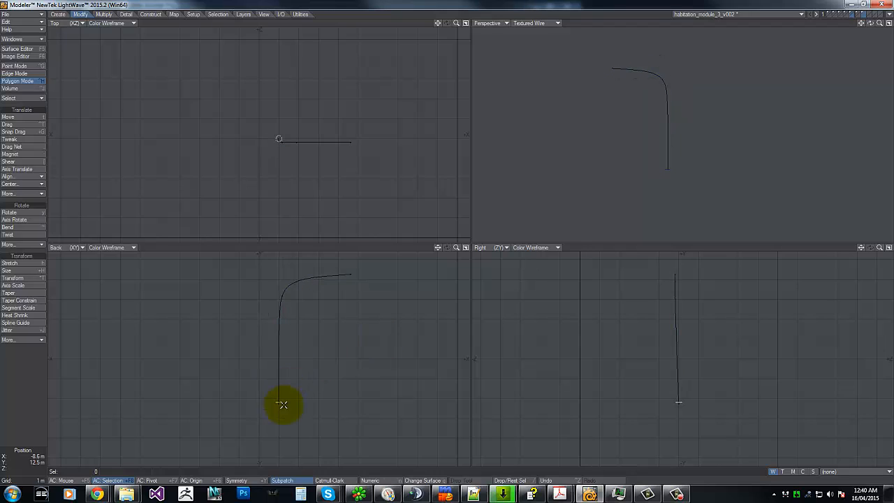
key("t")
left_click(282, 397)
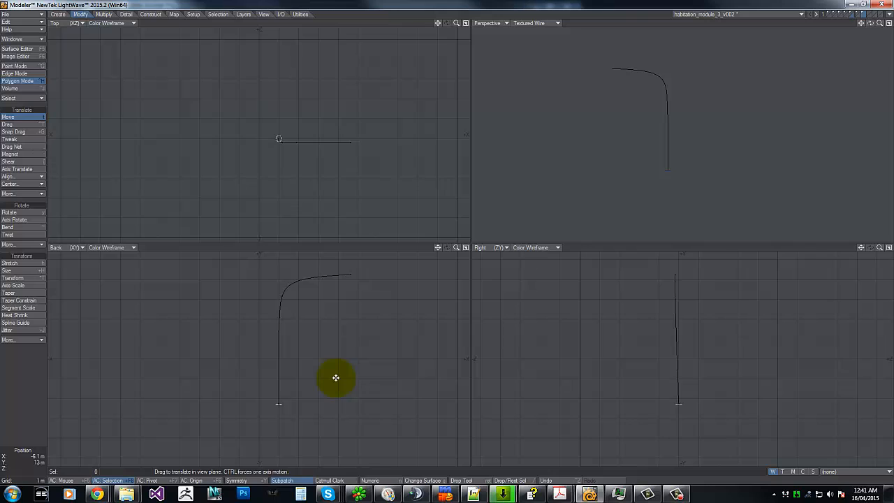
key("ctrl+r")
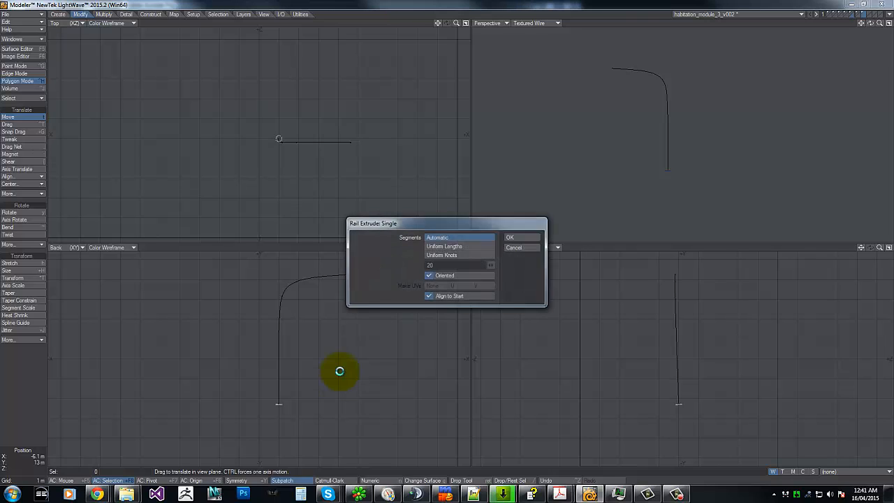
left_click(527, 237)
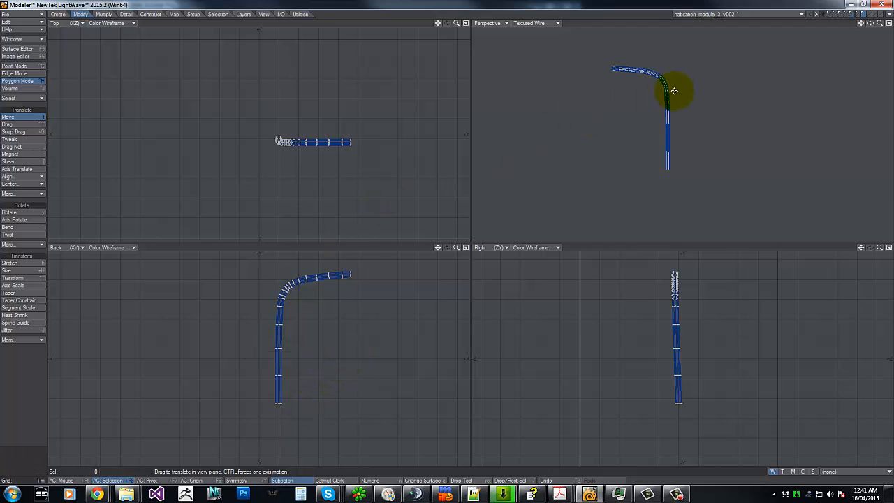
Combine the second and third tubes, cut both from the layer, and move a spare disc to the innermost curve's lower end.
key("ctrl+v")
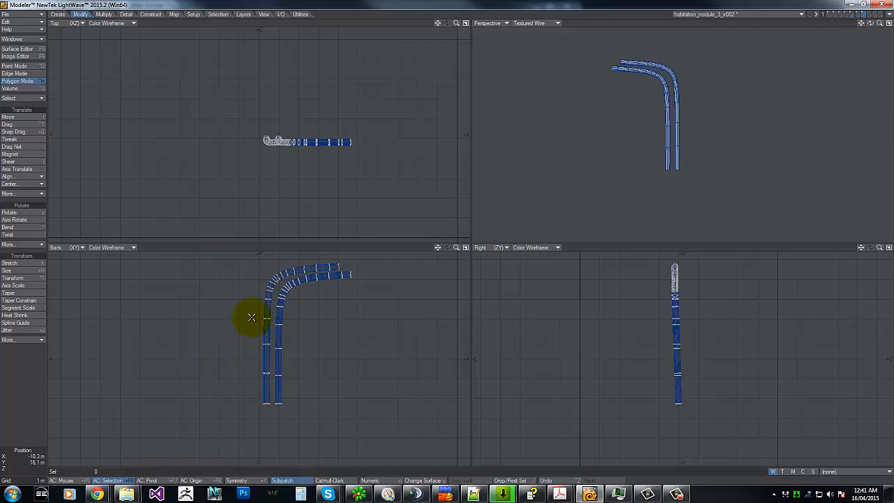
right_click_drag(253, 315, 239, 304)
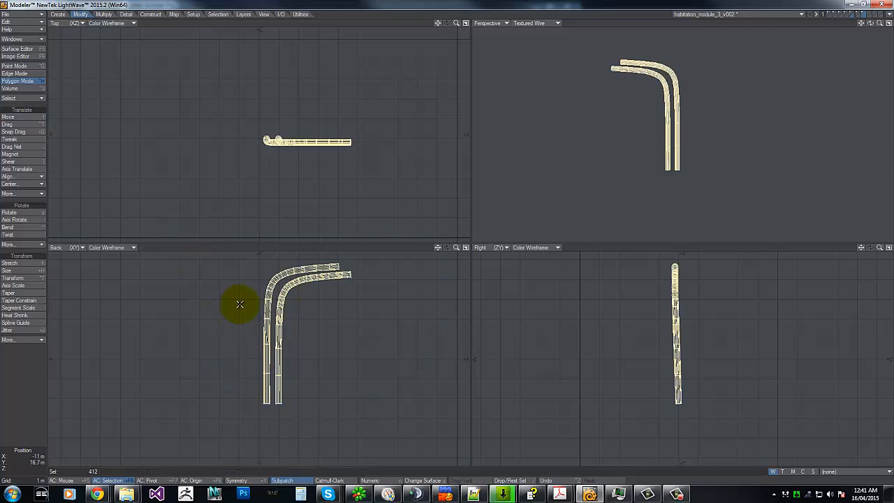
key("Delete")
key("t")
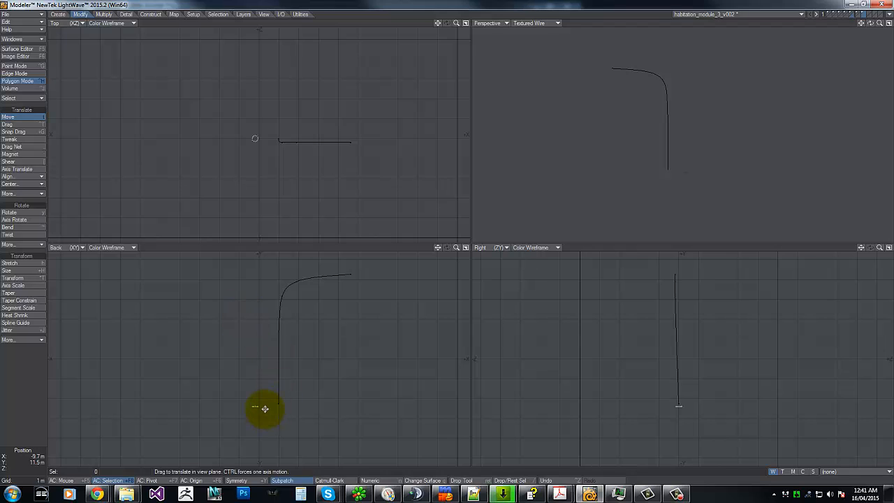
left_click_drag(262, 407, 266, 409)
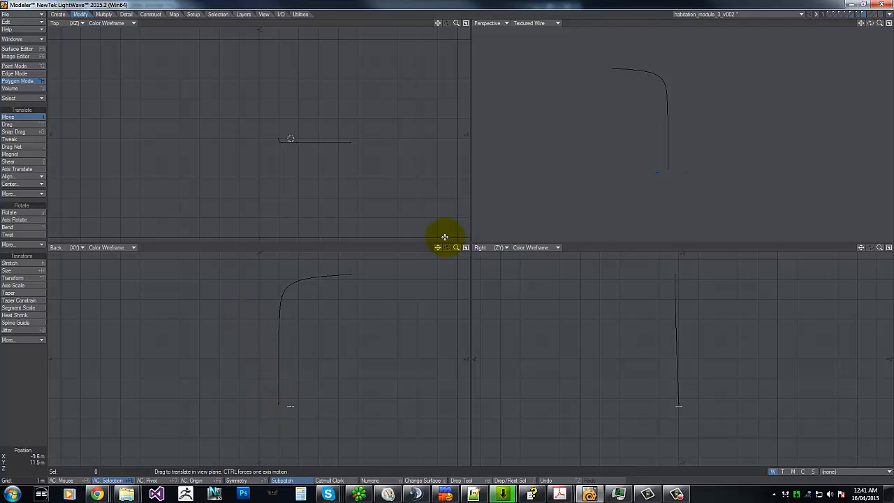
Switch to the curve layer and isolate the innermost curve as the next extrusion rail.
key("space")
left_click(286, 370)
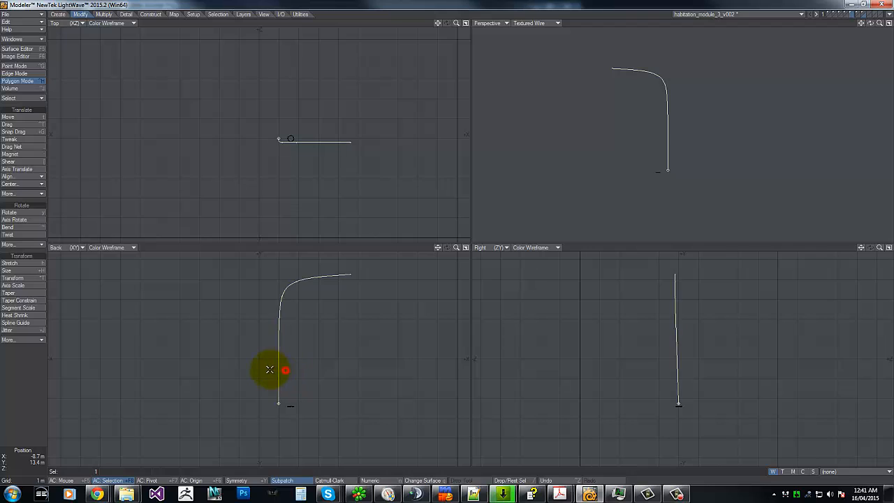
key("backslash")
left_click_drag(272, 376, 248, 377, "shift")
key("minus")
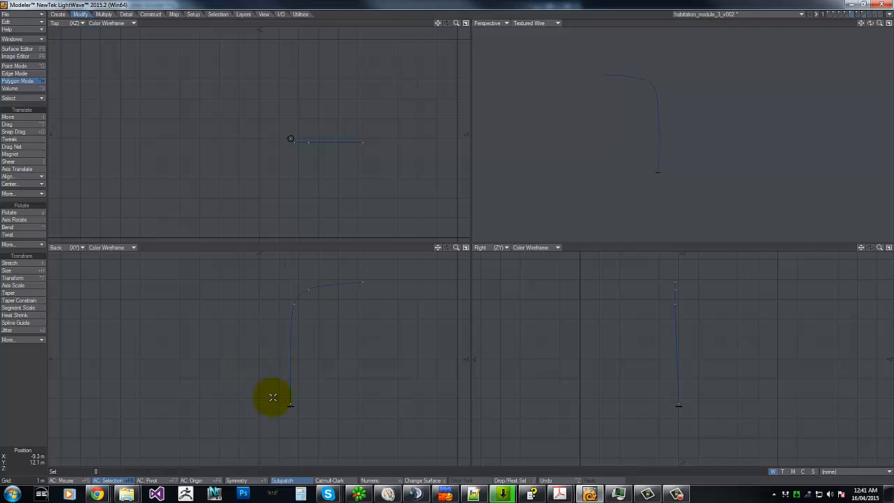
Align the disc with the innermost curve's lower end and rail-extrude it along that curve with automatic segments.
key("t")
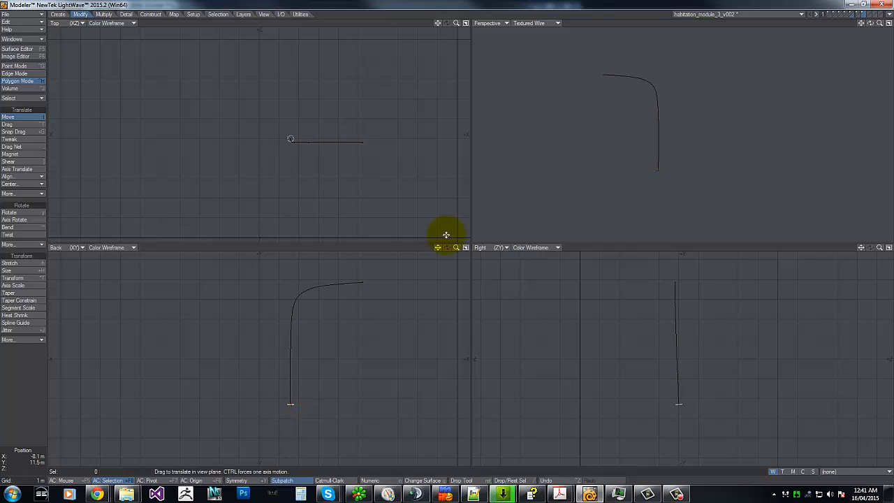
key("ctrl+r")
left_click(514, 238)
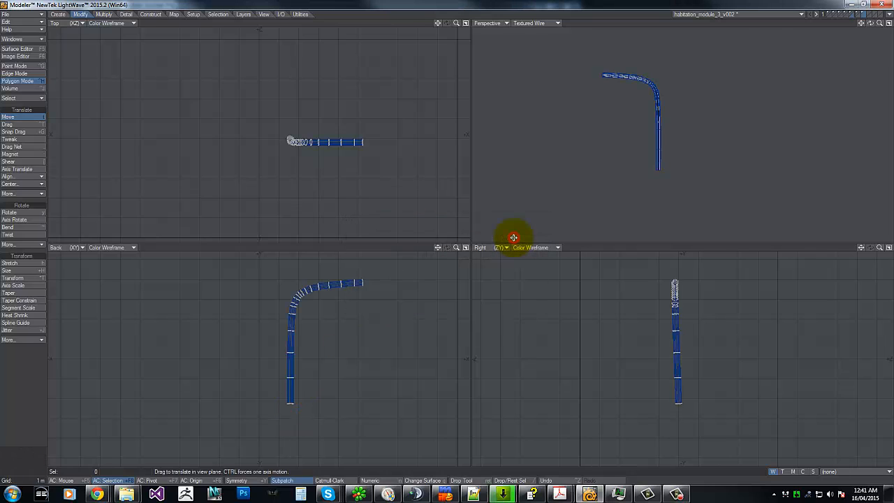
Combine the innermost tube with the second and third tubes, and transfer all three into the outermost tube's layer.
key("space")
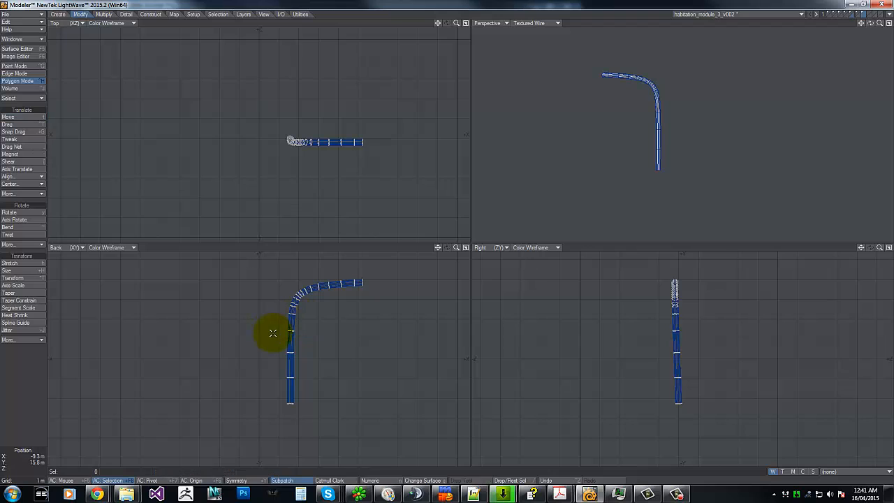
key("x")
key("8")
key("v")
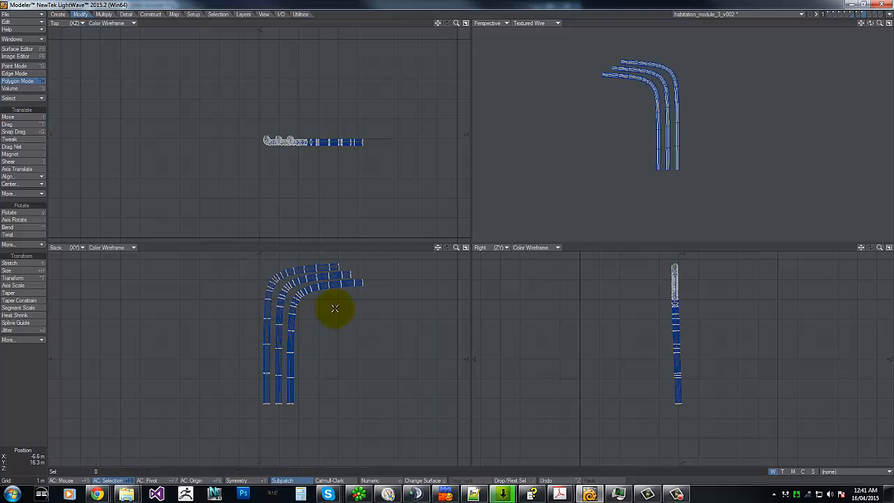
key("7")
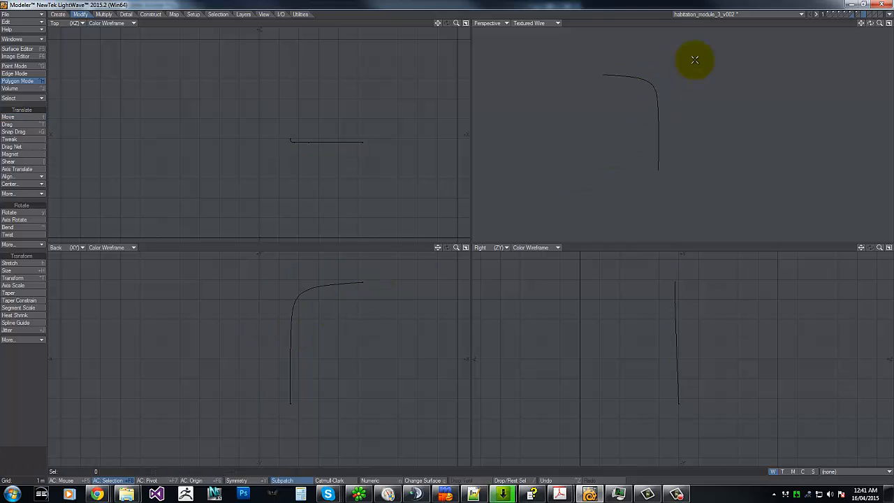
left_click(858, 15)
key("v")
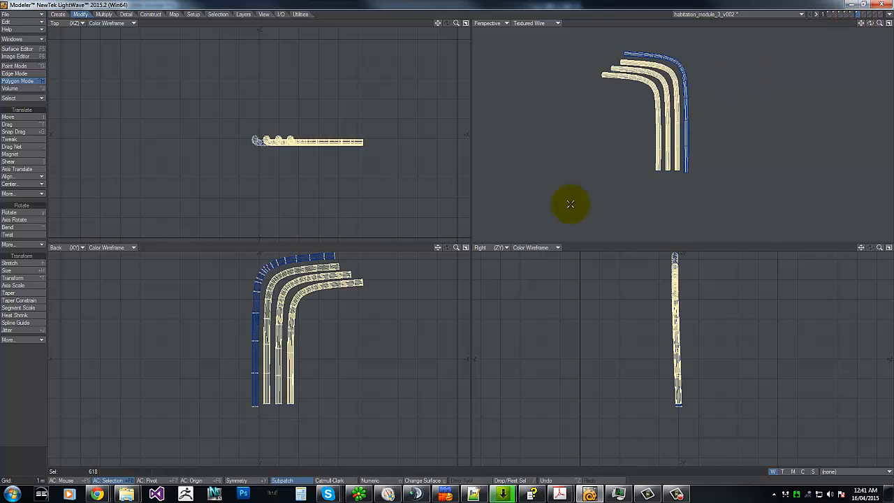
Raise the outermost tube's lower end level with the other three, and transfer all four tubes into the habitation module's layer.
mouse_move(181, 319)
right_mouse_down()
mouse_move(199, 161)
mouse_move(185, 293)
right_mouse_up()
mouse_move(246, 403)
right_mouse_down()
mouse_move(262, 411)
mouse_move(255, 416)
right_mouse_up()
key("t")
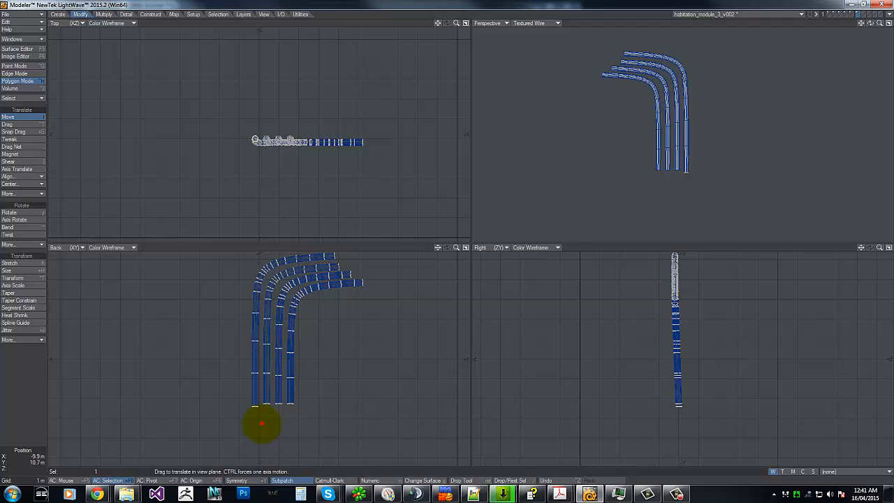
left_click_drag(261, 426, 261, 423)
key("space")
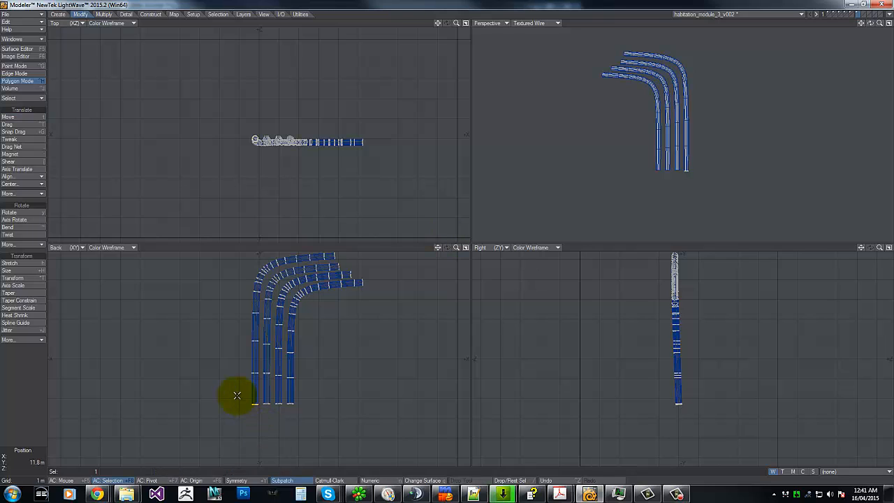
right_click_drag(229, 383, 201, 405)
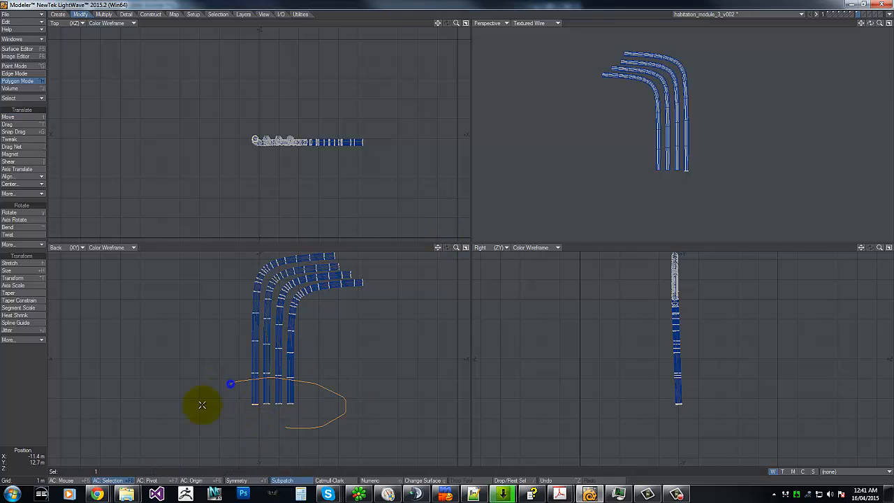
left_click(836, 16)
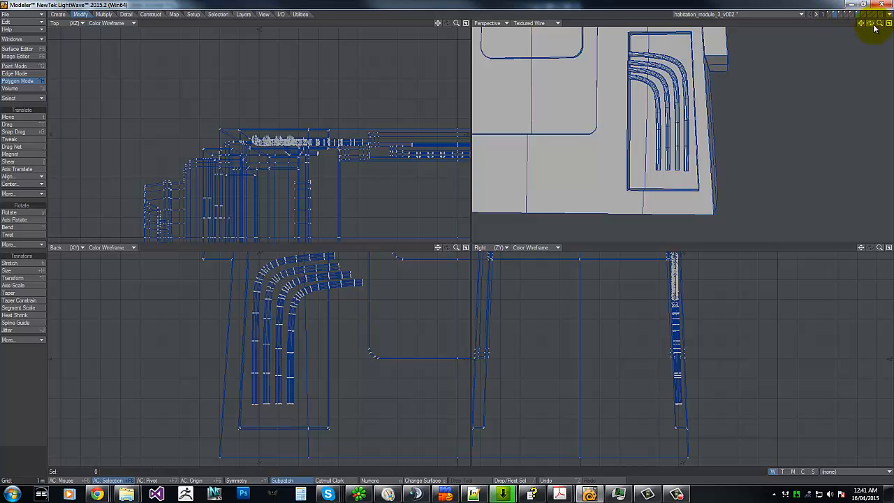
Delete the pipe polygons that extend past the inner side edge of the recessed panel.
left_click_drag(871, 24, 398, 275)
key("g")
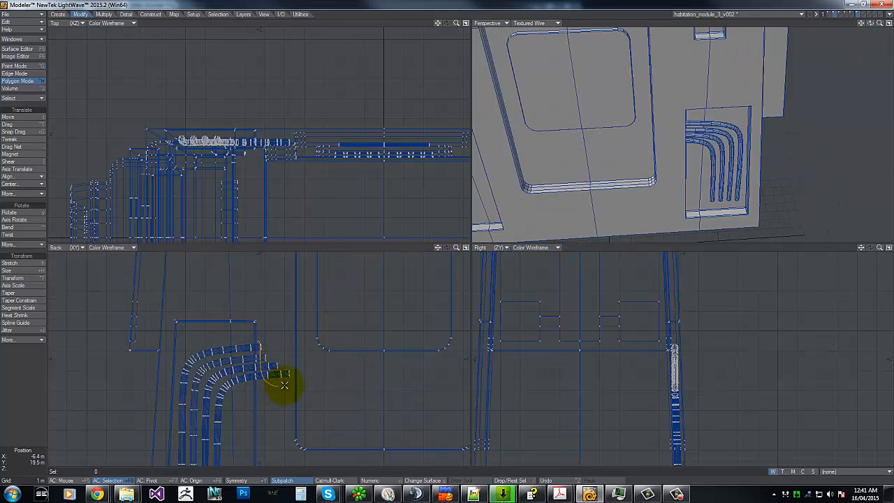
right_click_drag(291, 371, 261, 319)
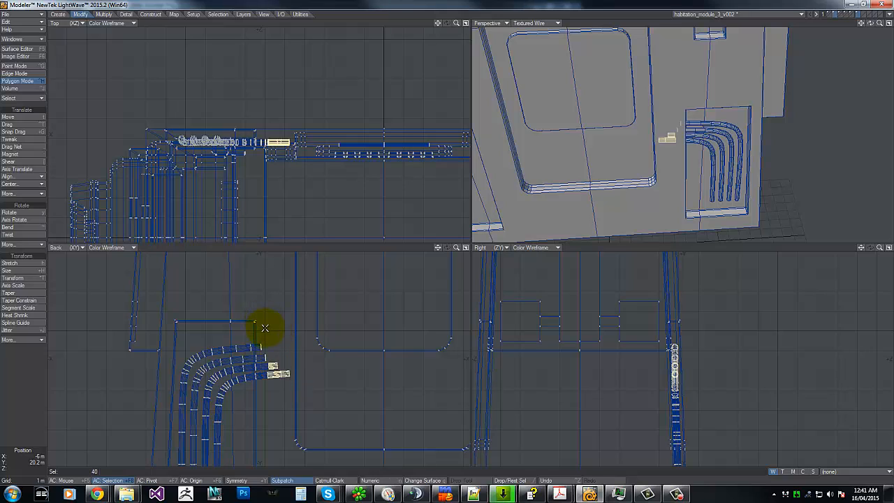
key("Delete")
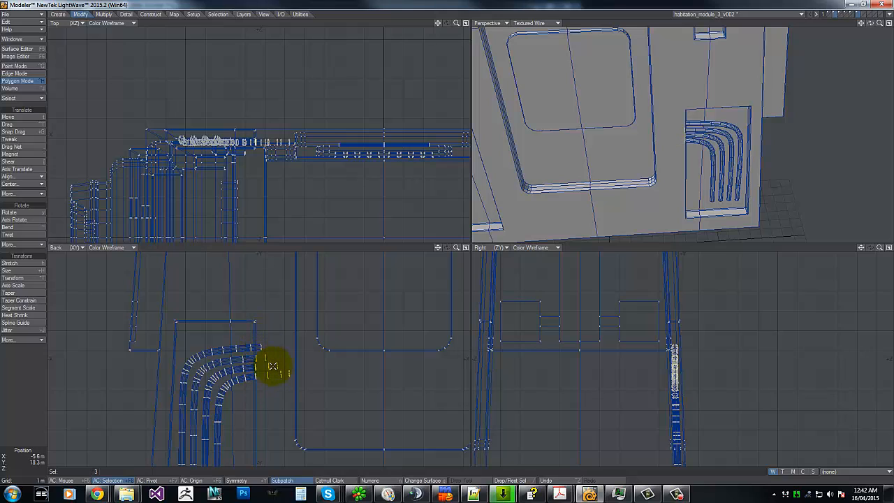
Select the leftover points beyond the trimmed pipe ends in point mode and delete them.
mouse_move(247, 314)
right_mouse_down()
mouse_move(293, 347)
mouse_move(245, 309)
right_mouse_up()
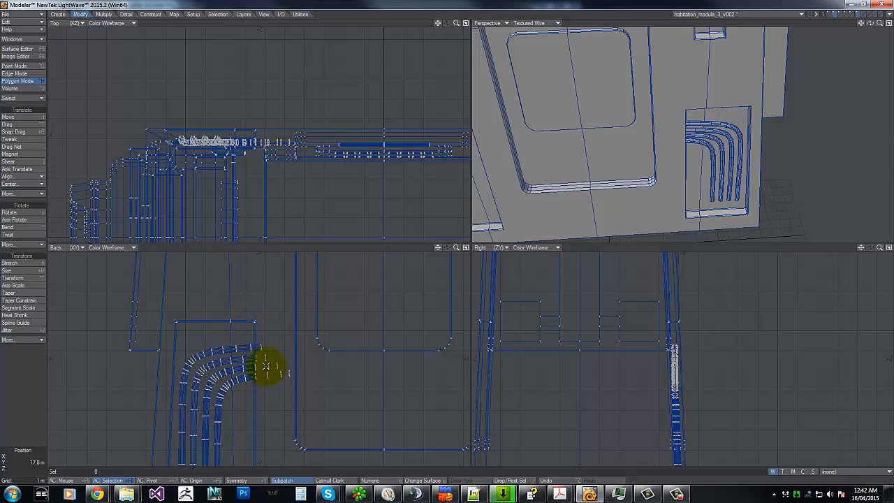
left_click_drag(265, 361, 266, 366)
mouse_move(253, 340)
right_mouse_down()
mouse_move(314, 365)
mouse_move(259, 365)
mouse_move(274, 391)
mouse_move(278, 341)
right_mouse_up()
key("ctrl+g")
key("Delete")
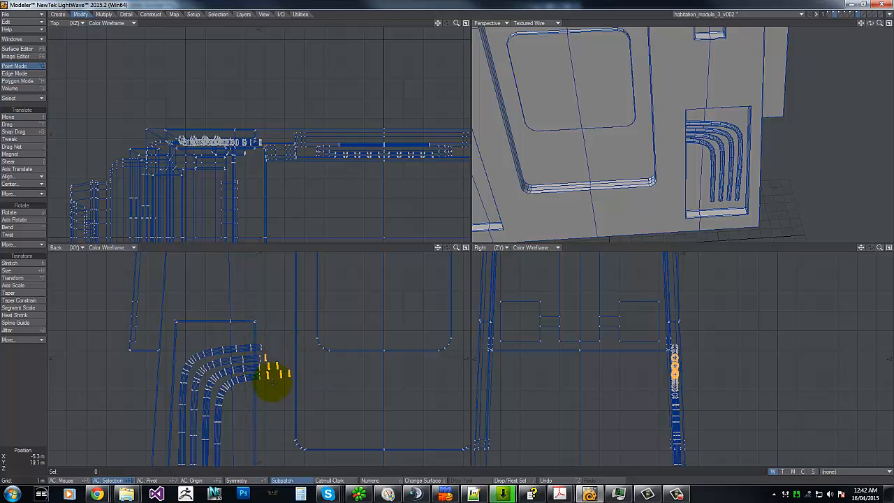
Show the centrifuge ring's layer in the background behind the support arm as a reference for the pipe ends.
key("g")
key("g")
key("g")
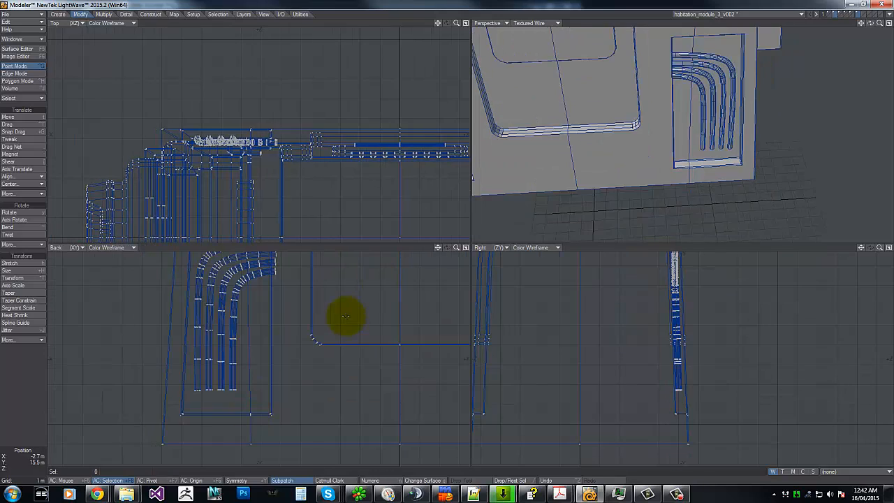
left_click(830, 19)
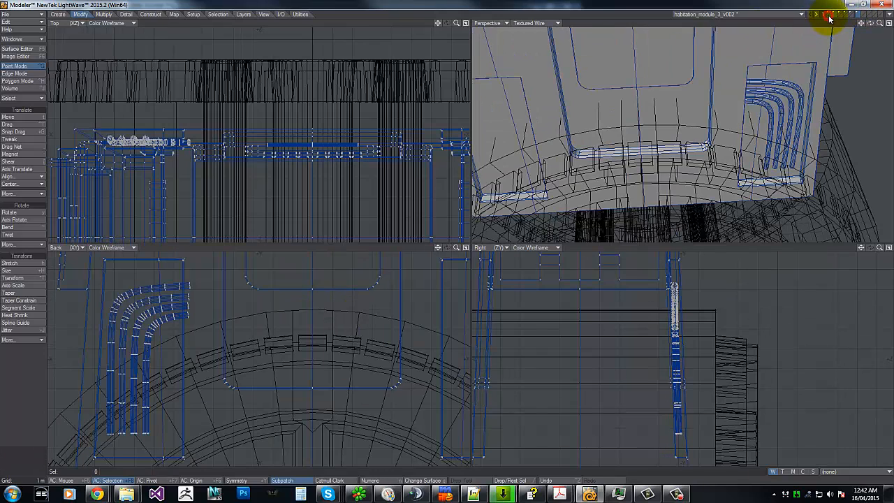
left_click_drag(870, 24, 447, 239)
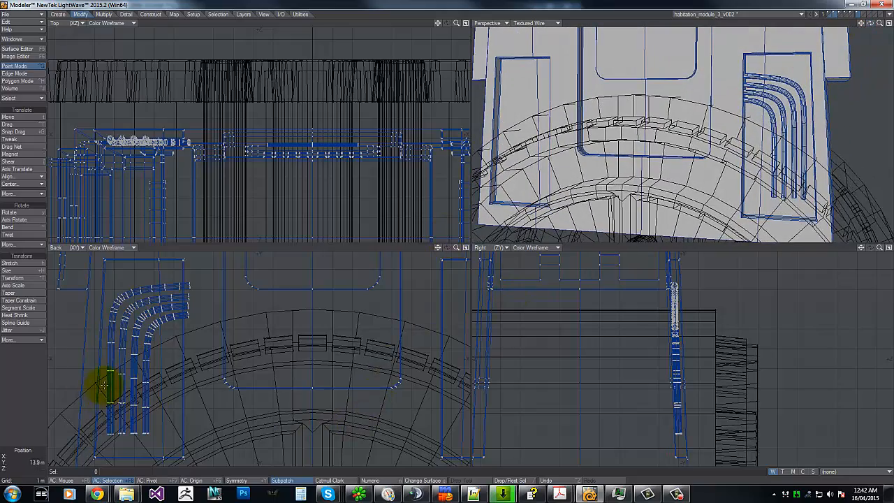
Merge the lowest segment of each of the four pipes into an end polygon and flatten the ends to one level with Stretch.
key("ctrl+h")
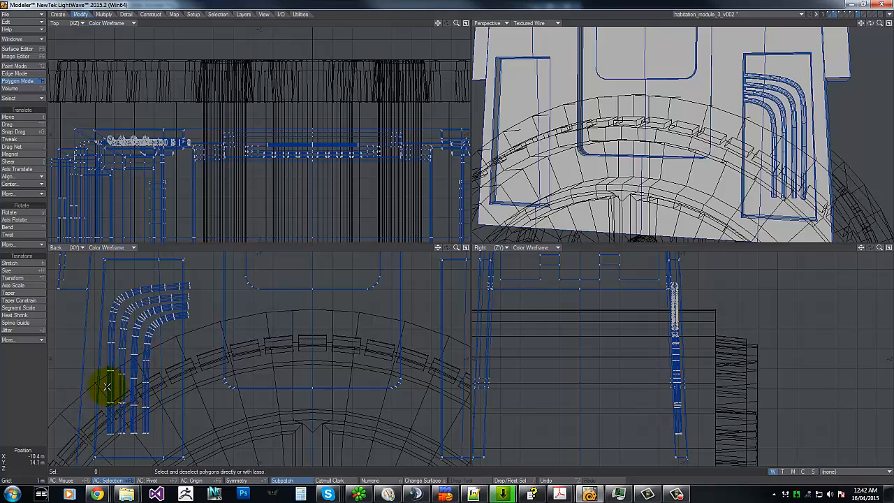
mouse_move(103, 381)
right_mouse_down()
mouse_move(135, 389)
mouse_move(156, 426)
mouse_move(110, 442)
right_mouse_up()
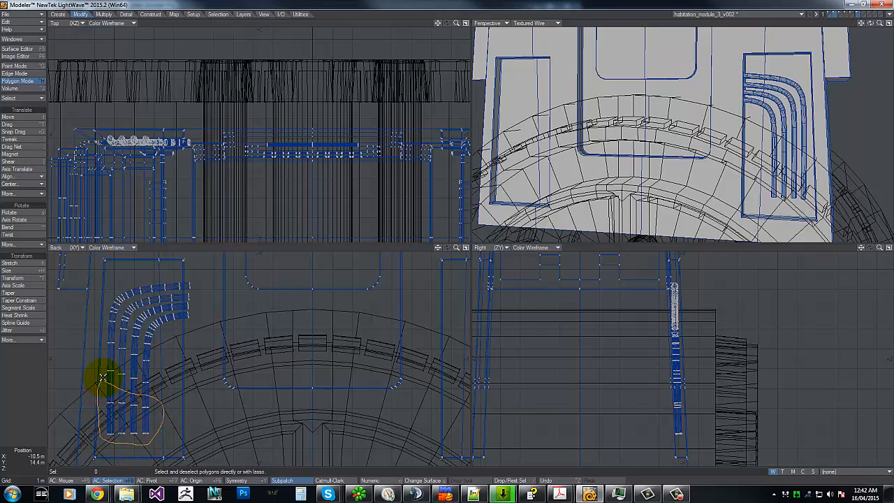
right_click_drag(102, 377, 105, 371)
key("Delete")
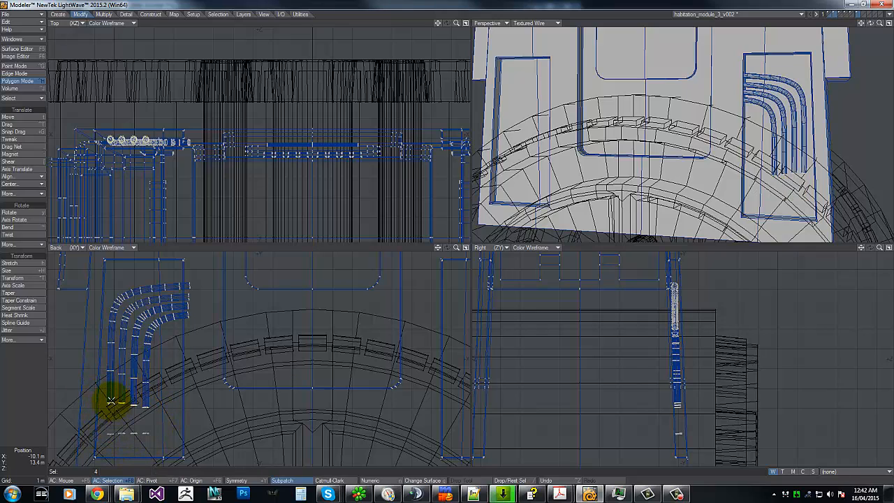
key("h")
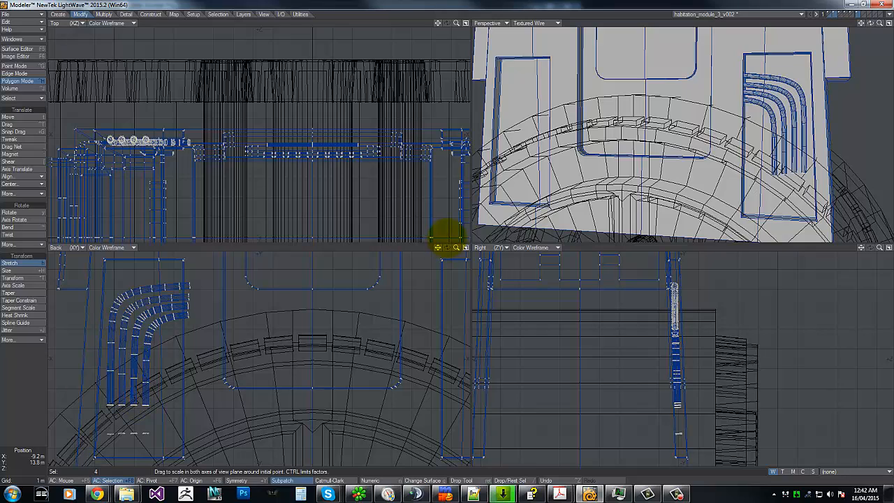
left_click_drag(446, 231, 446, 233)
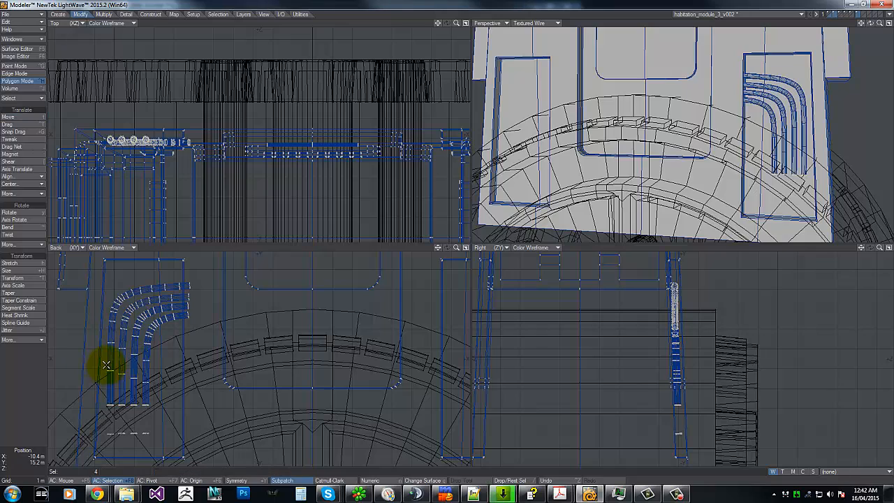
Shorten the four pipes by merging their next lowest segments into end polygons, and stretch those flat to a common level.
left_click_drag(104, 366, 166, 390)
mouse_move(166, 390)
right_mouse_down()
mouse_move(112, 417)
mouse_move(102, 364)
right_mouse_up()
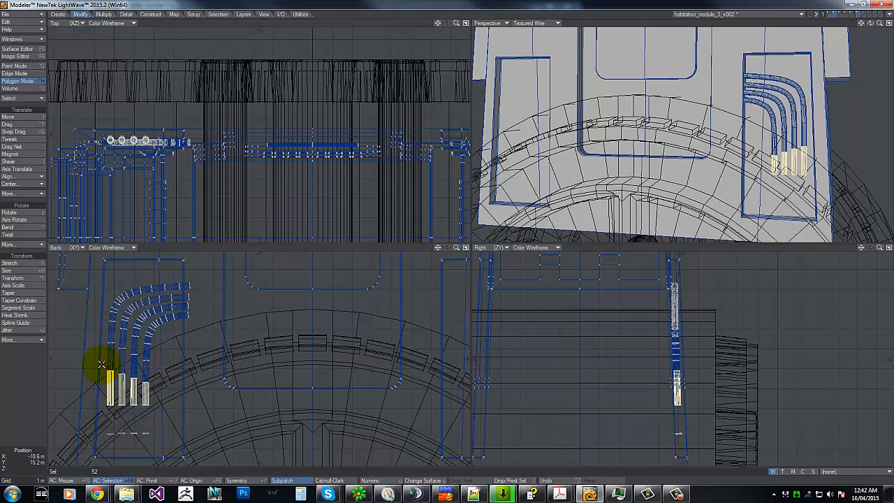
key("shift+z")
key("h")
left_click_drag(128, 365, 447, 246, "ctrl")
Move the pipes' lower end polygons slightly in the side view to follow the slope of the recess, and deselect them.
key("t")
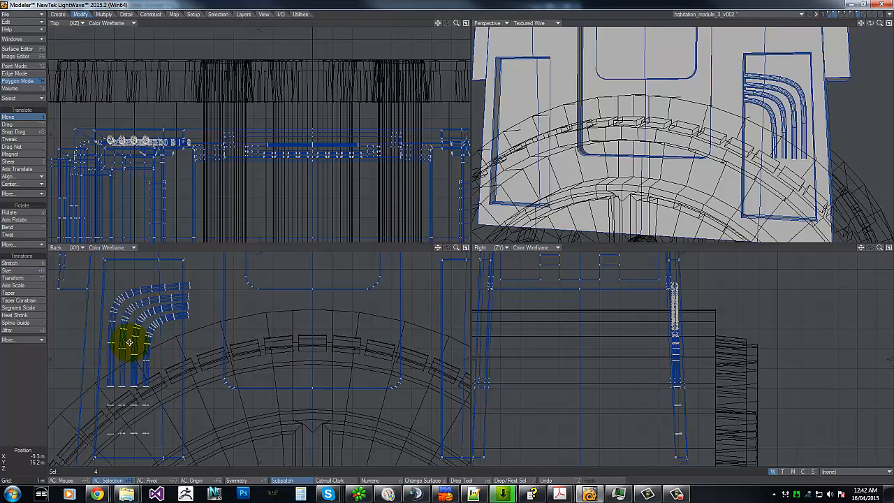
key("space")
key("t")
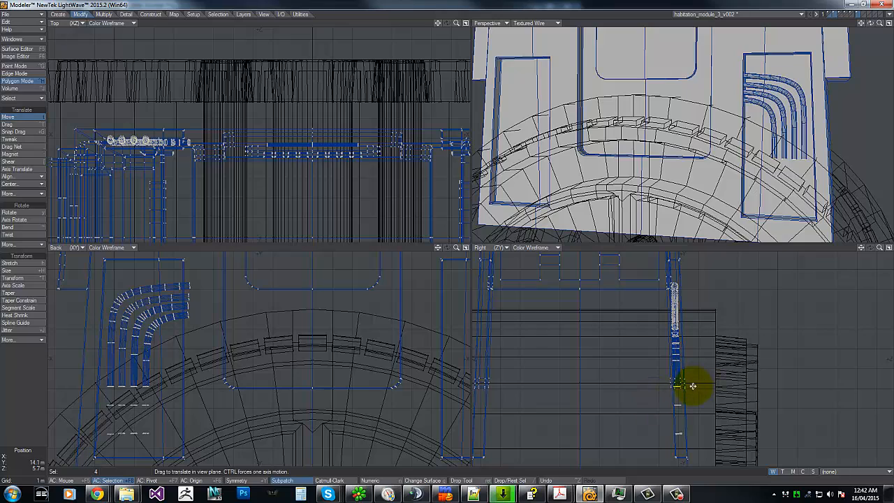
left_click_drag(684, 386, 452, 240)
key("space")
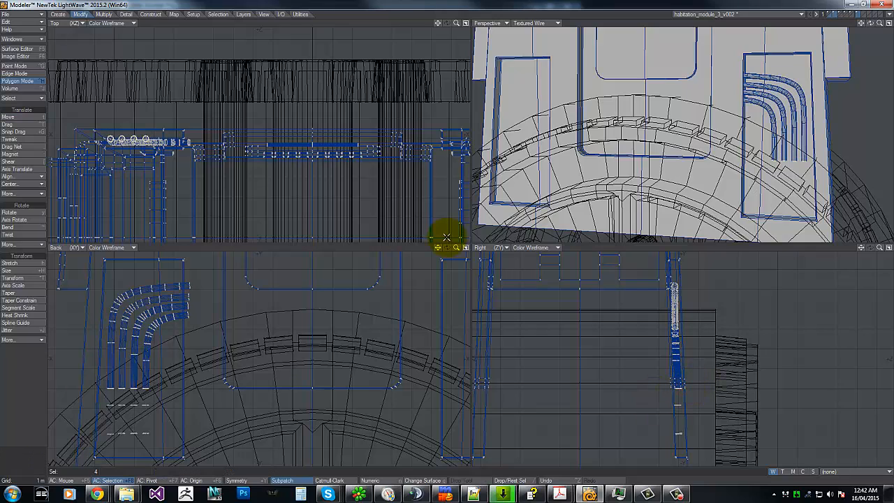
right_click_drag(664, 385, 594, 406)
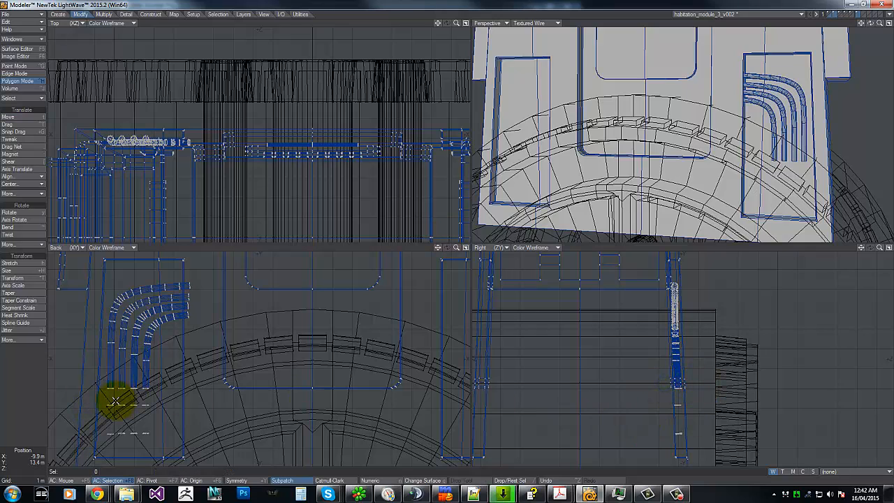
Delete the two rows of leftover points below the shortened pipes in point mode.
key("ctrl+g")
mouse_move(110, 394)
right_mouse_down()
mouse_move(156, 442)
mouse_move(110, 440)
right_mouse_up()
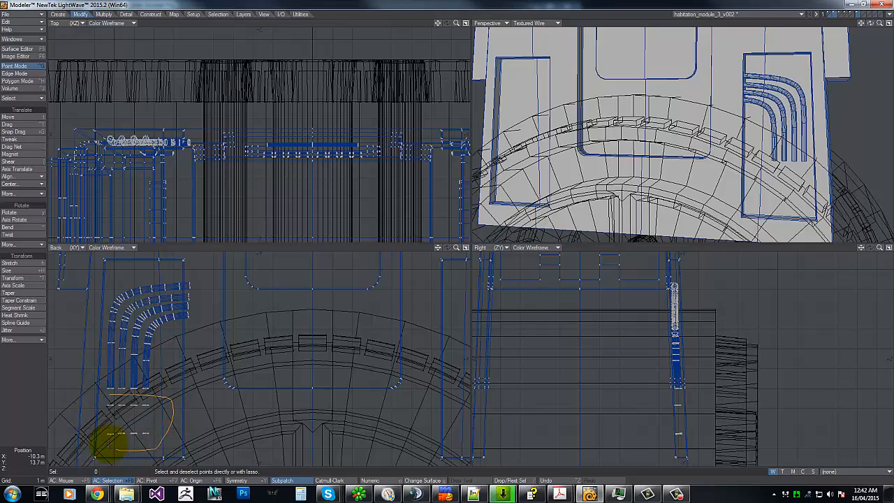
right_click_drag(96, 393, 95, 389)
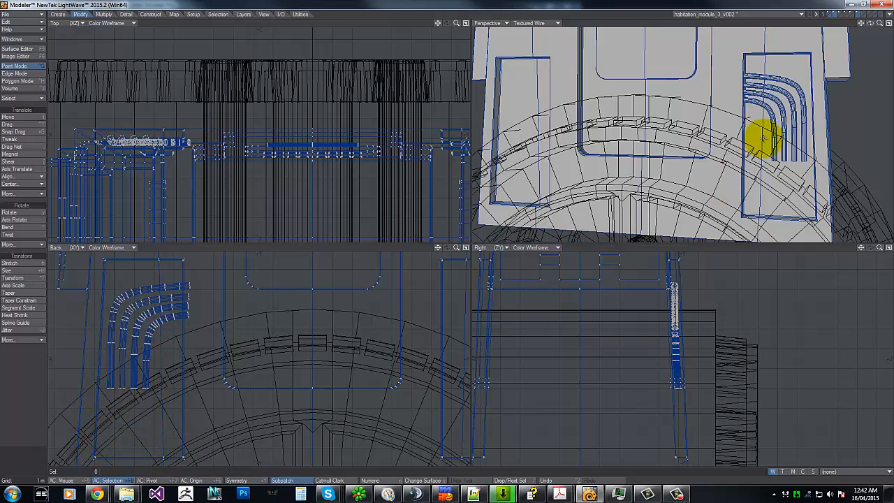
Select all connected polygons of the four pipes and assign them a new surface named "piping".
left_click_drag(870, 23, 446, 234)
key("ctrl+h")
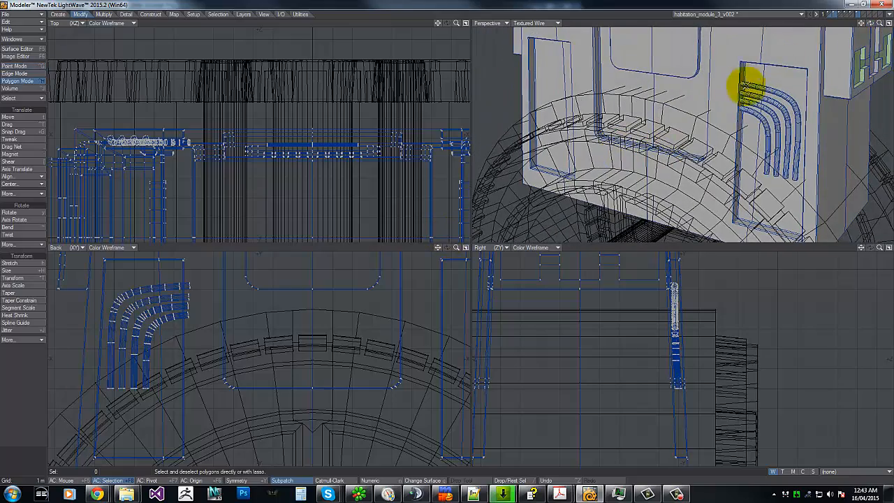
mouse_move(761, 84)
left_mouse_down()
mouse_move(760, 72)
mouse_move(754, 105)
left_mouse_up()
left_click(757, 71)
key("]")
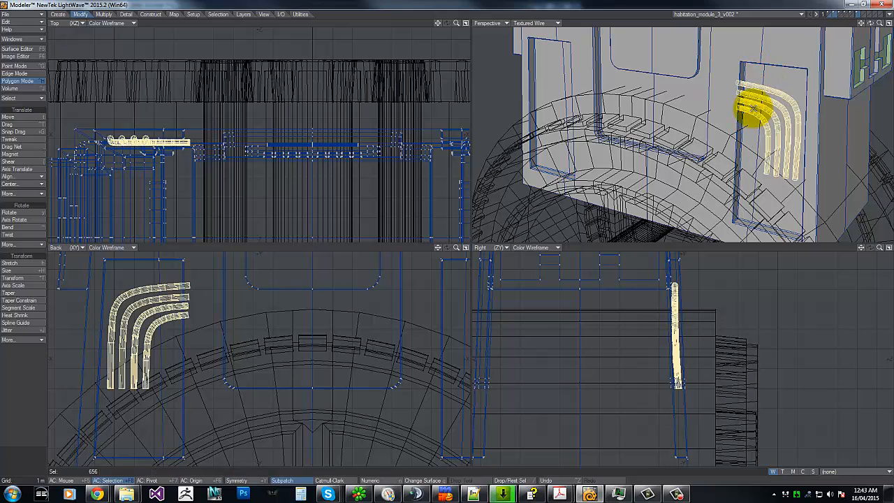
type("q")
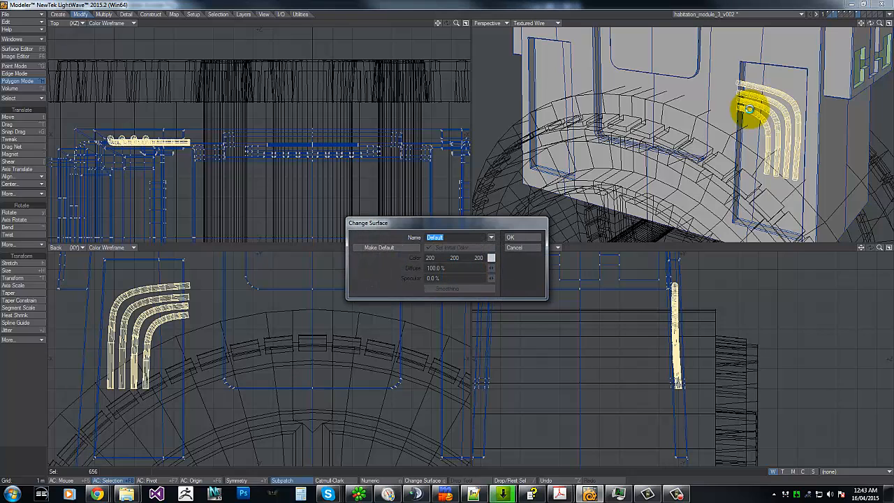
type("piping")
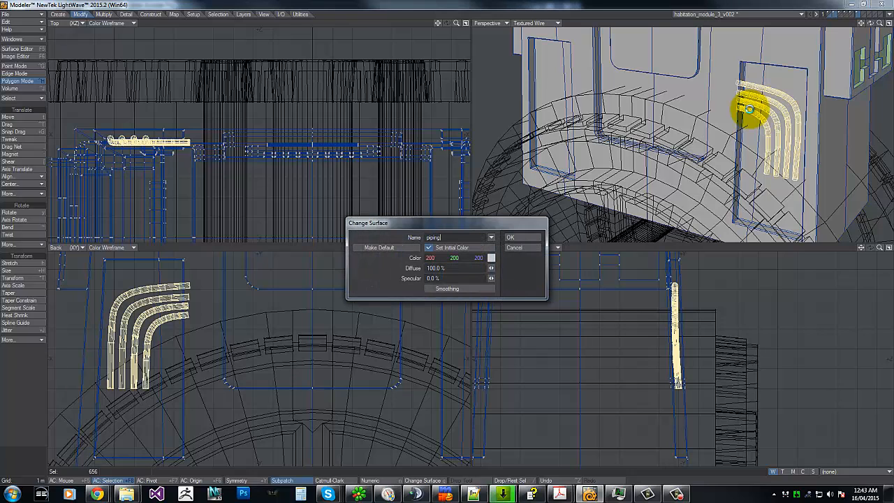
key("Return")
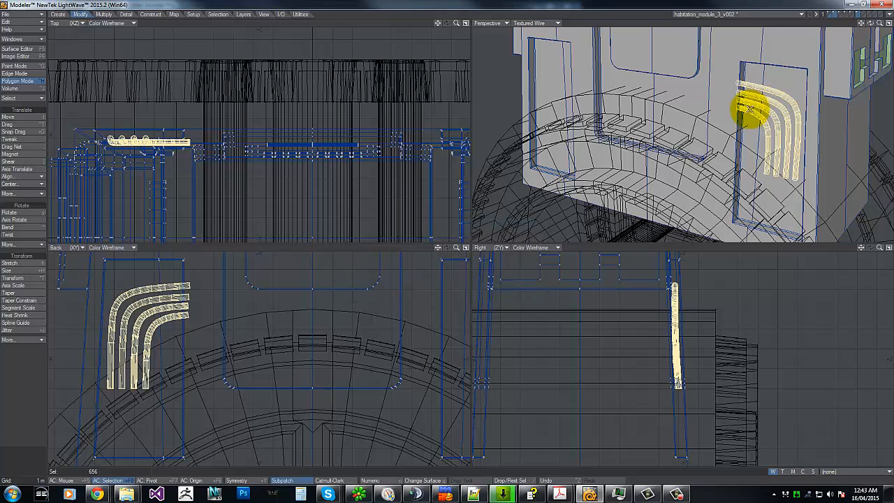
Mirror the four pipes across the arm's vertical centre line into the opposite recess, and clear the selection.
key("shift+v")
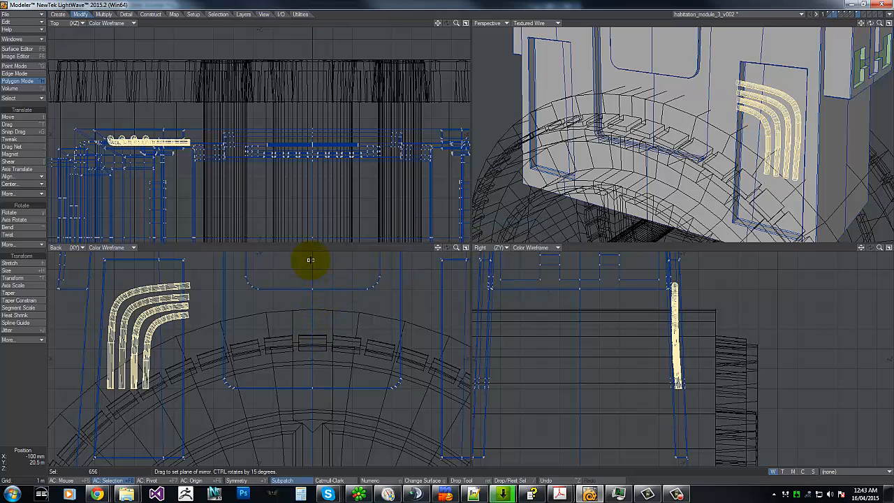
left_click_drag(313, 259, 289, 413)
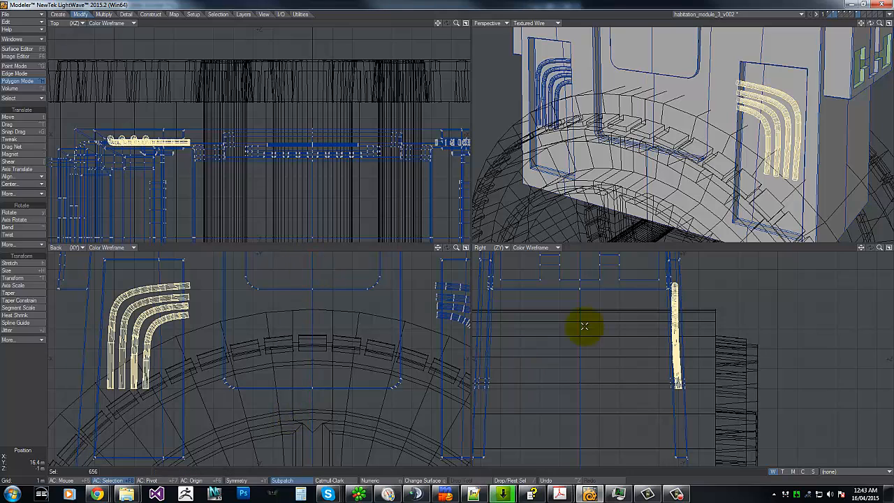
mouse_move(84, 289)
right_mouse_down()
mouse_move(254, 433)
mouse_move(87, 256)
right_mouse_up()
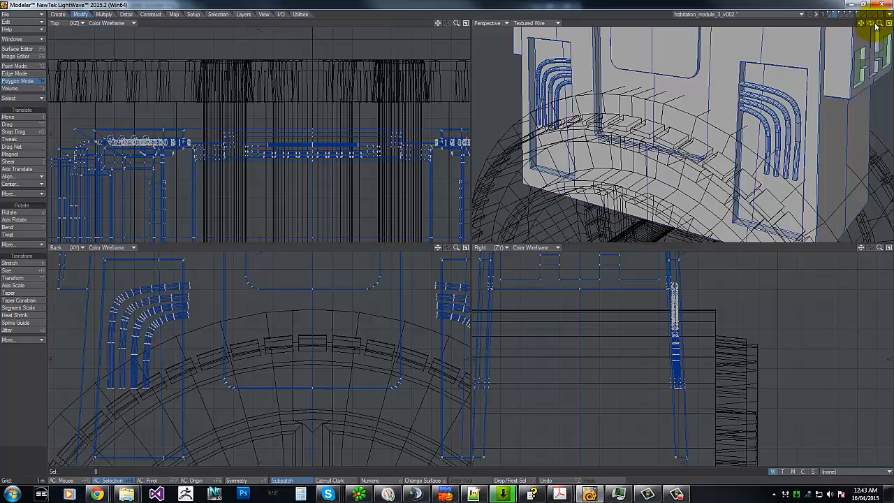
Select all polygons with the piping surface through Polygon Statistics and mirror them to the arm's opposite face in the side view.
left_click_drag(876, 26, 444, 234)
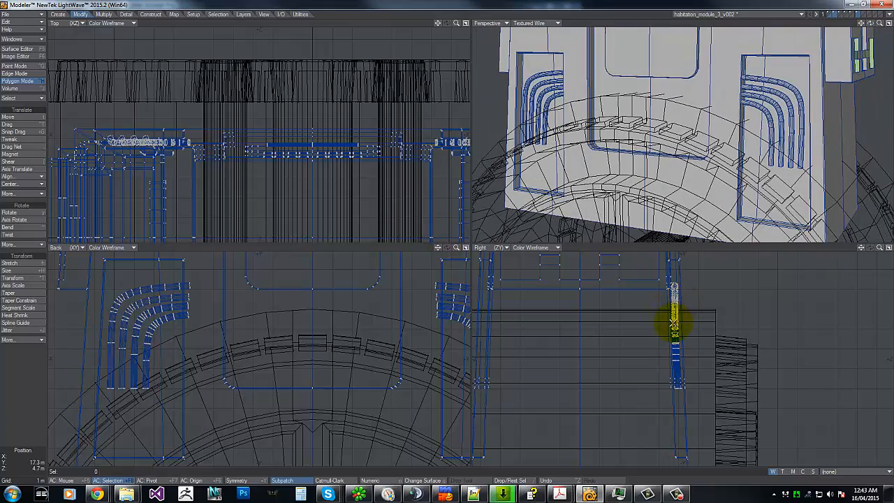
key("g")
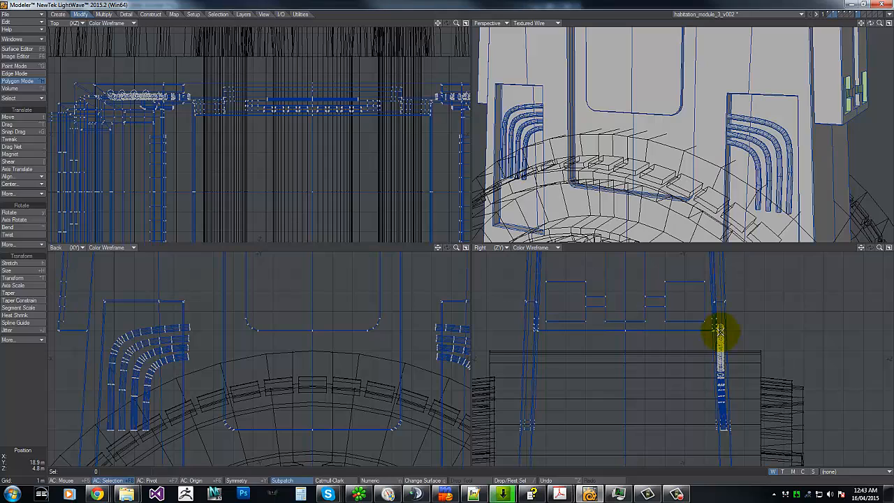
left_click(719, 332)
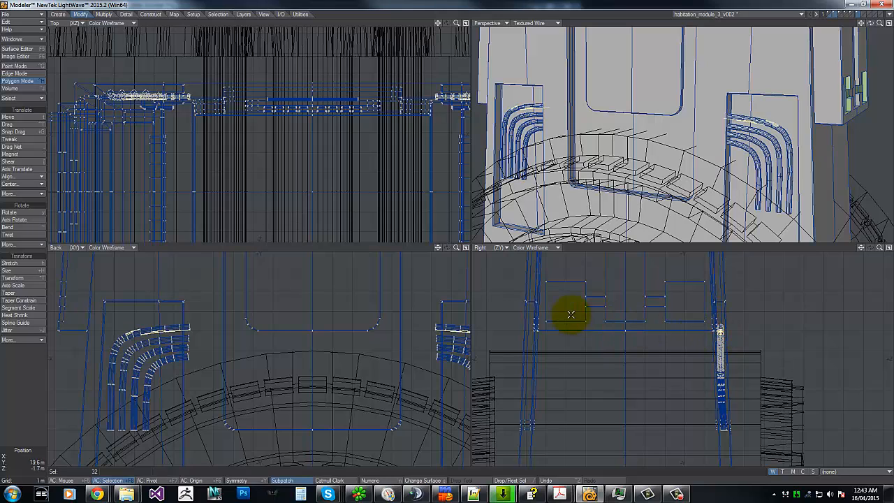
key("w")
left_click(722, 213)
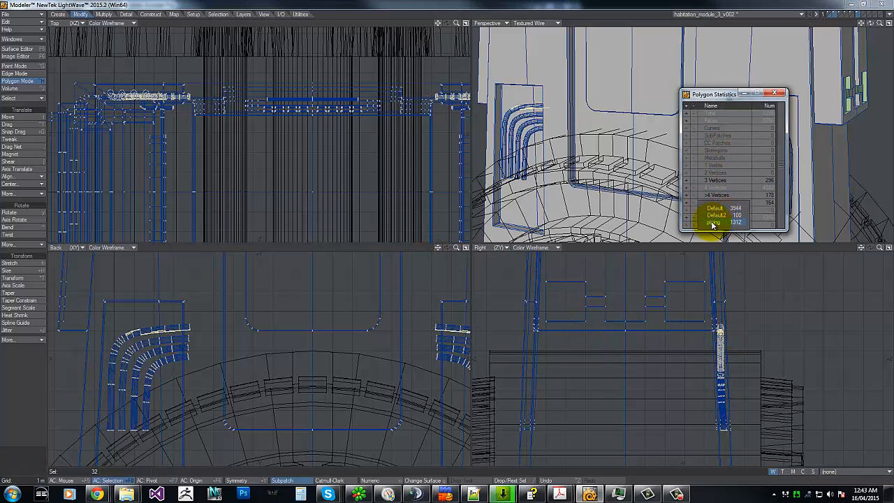
left_click(713, 224)
left_click(687, 210)
key("shift+v")
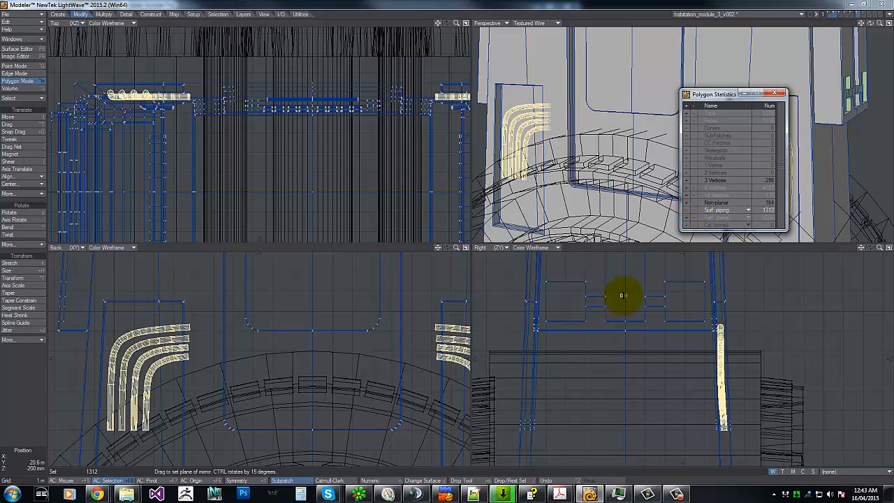
left_click_drag(625, 286, 559, 349)
right_click_drag(862, 353, 699, 253)
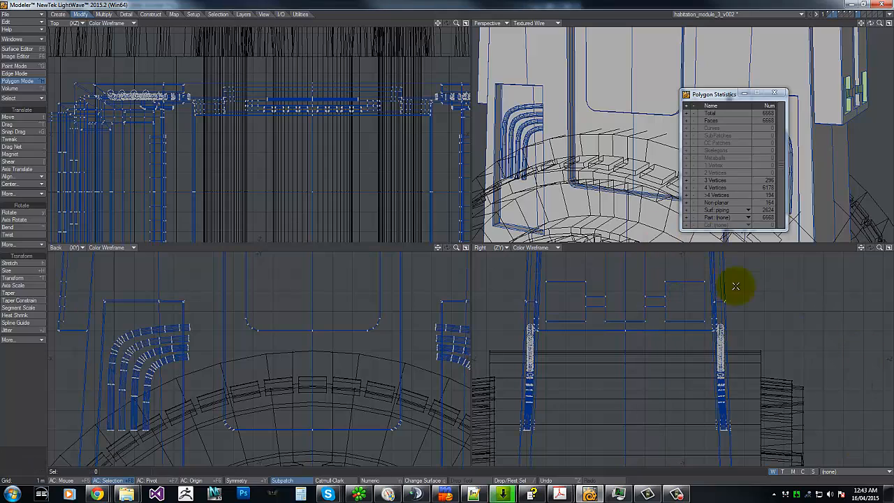
Make an empty layer active and show only the pipes and the support arm as background layers.
mouse_move(873, 22)
left_mouse_down()
mouse_move(444, 236)
mouse_move(864, 19)
left_mouse_up()
left_click(864, 14)
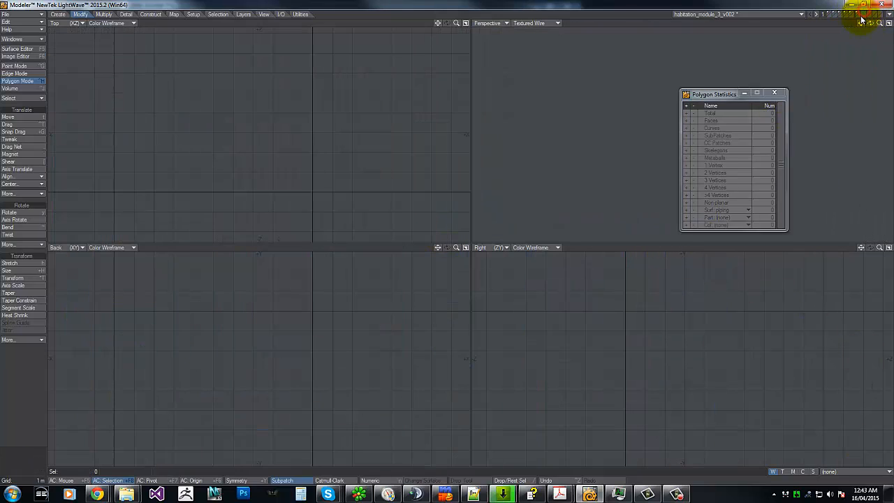
left_click(861, 19)
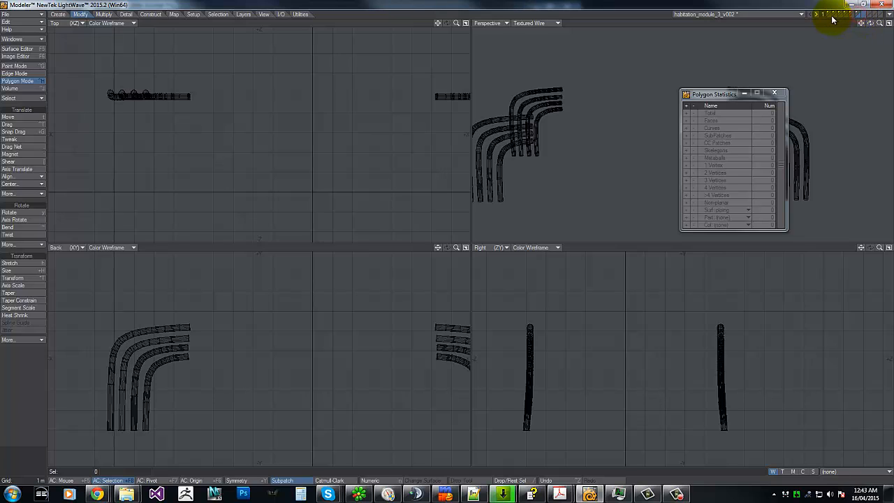
left_click(832, 19)
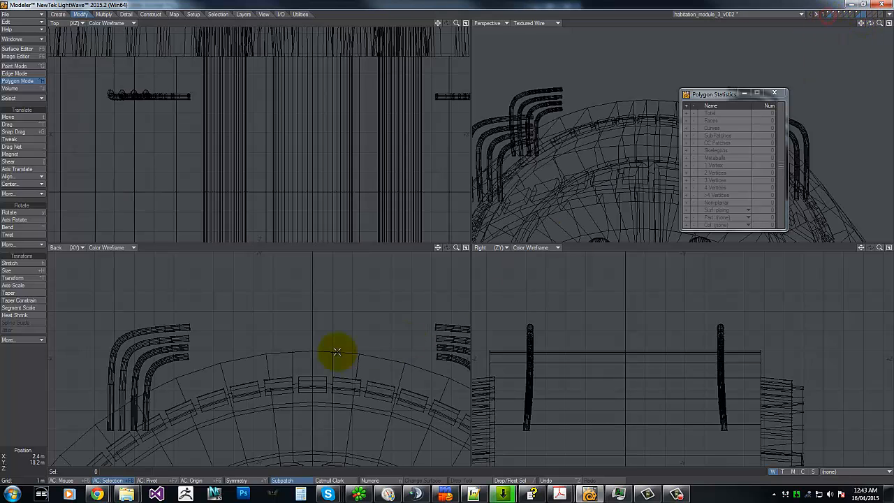
left_click(829, 18)
left_click(833, 14)
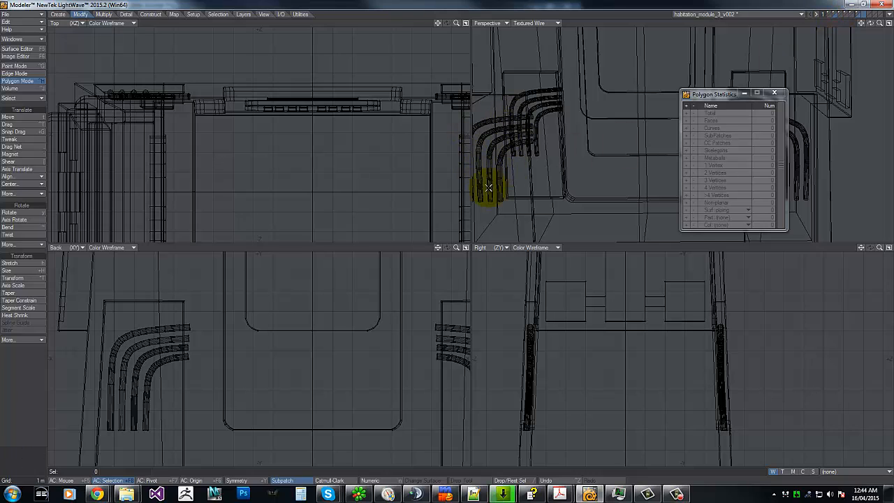
Draw a thin box about 2.3 m wide across the straight lower sections of the four pipes, enclosing their depth.
key("g")
key("shift+x")
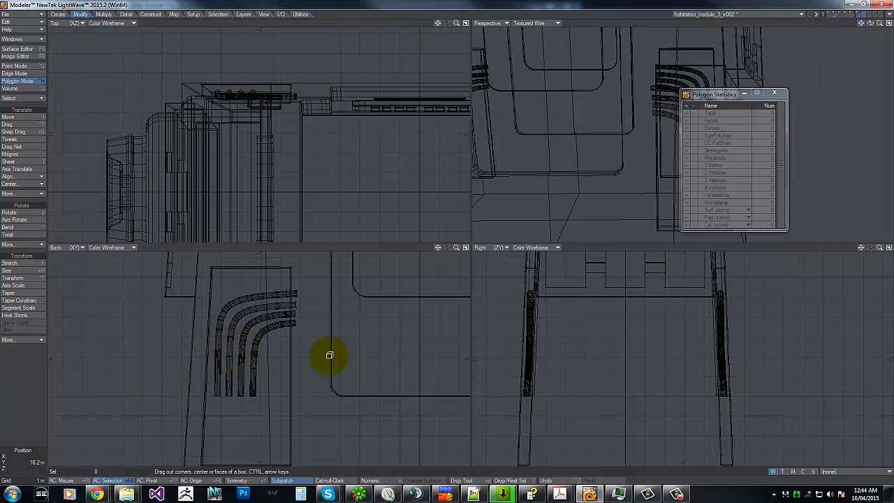
left_click_drag(713, 360, 726, 366)
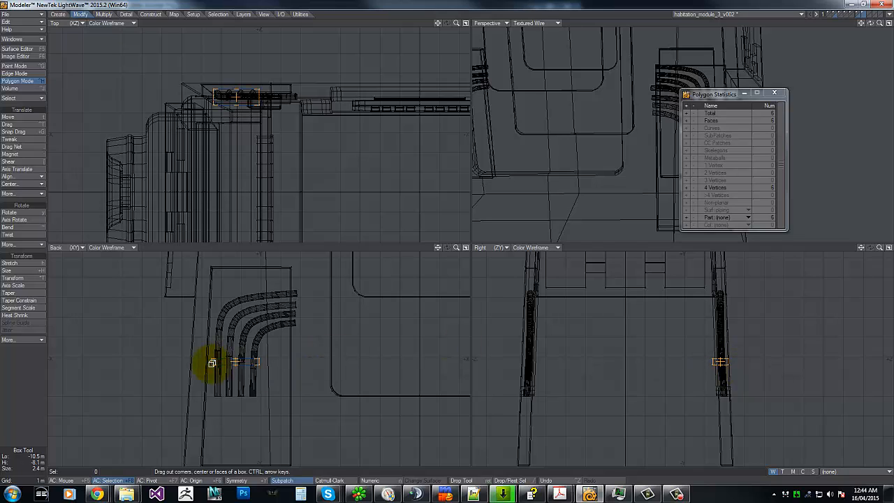
key("g")
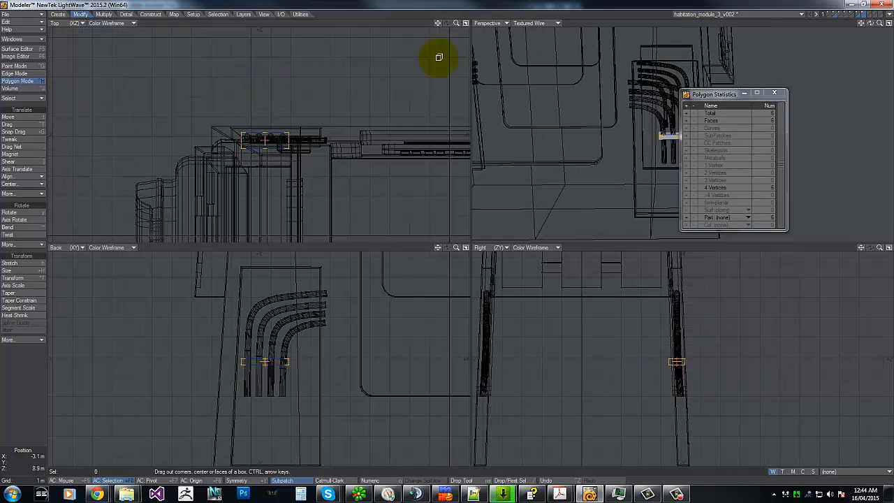
left_click_drag(457, 24, 447, 236)
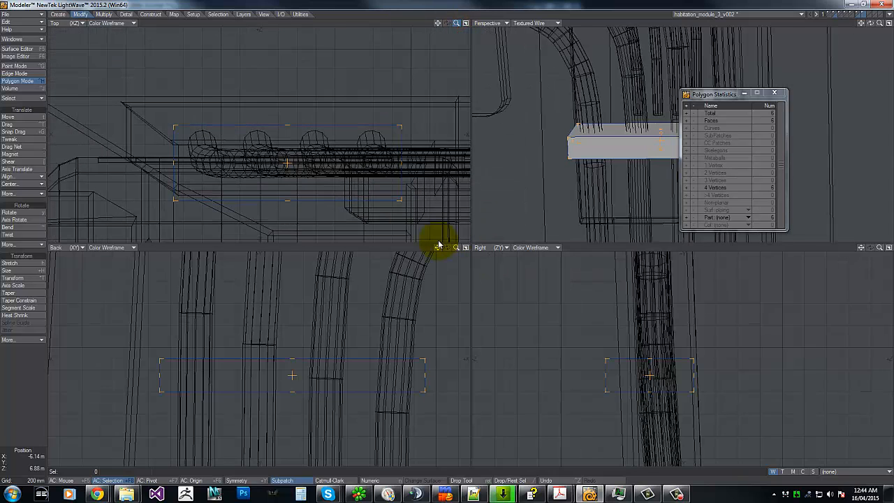
left_click_drag(180, 153, 183, 153)
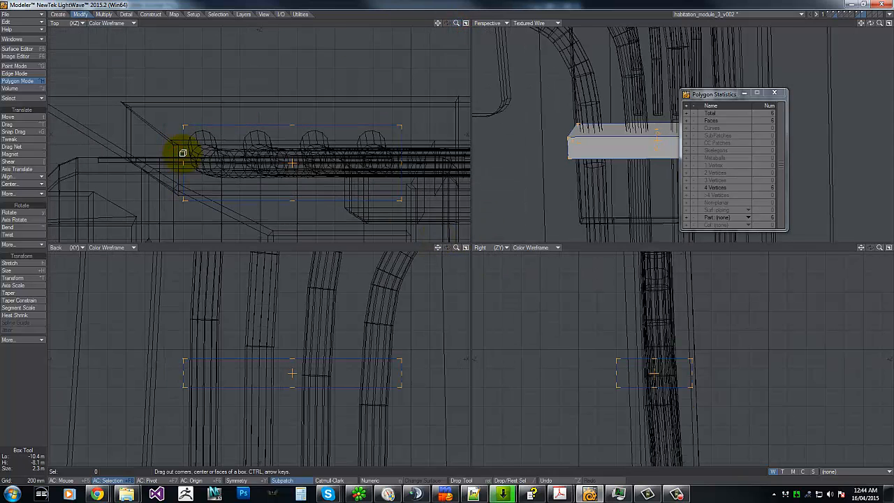
left_click_drag(290, 127, 290, 127)
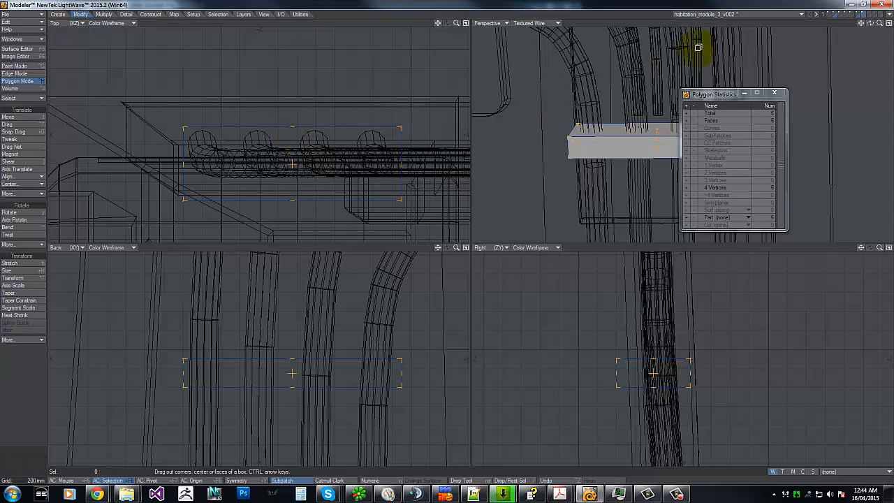
Slice the box with the Knife tool: one crosswise cut near each end and one lengthwise cut through the pipes in the top view.
left_click_drag(869, 23, 447, 236)
key("t")
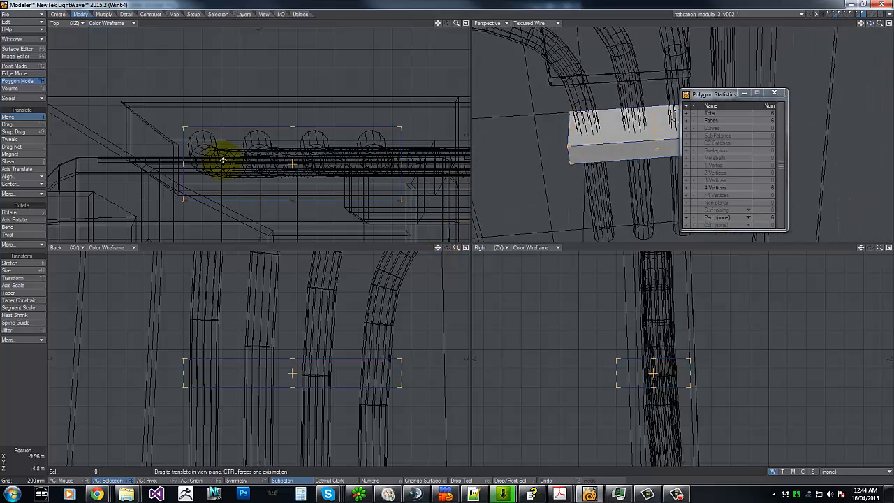
key("shift+k")
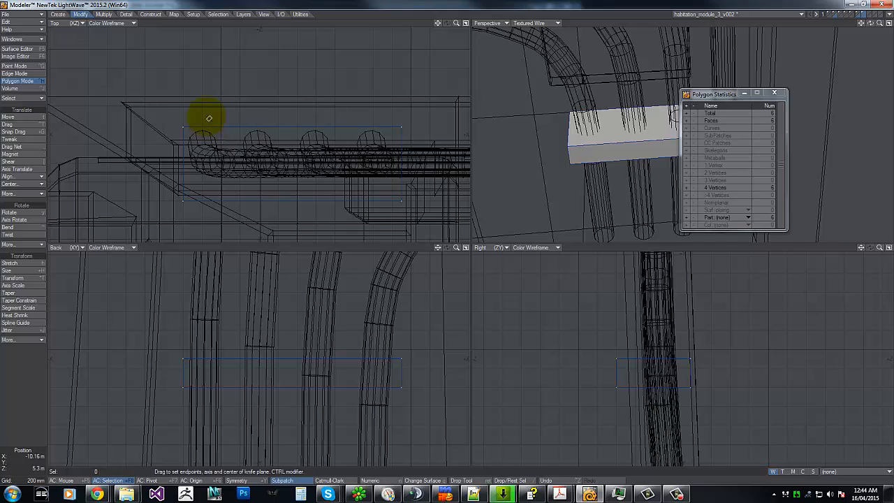
left_click_drag(219, 125, 208, 218)
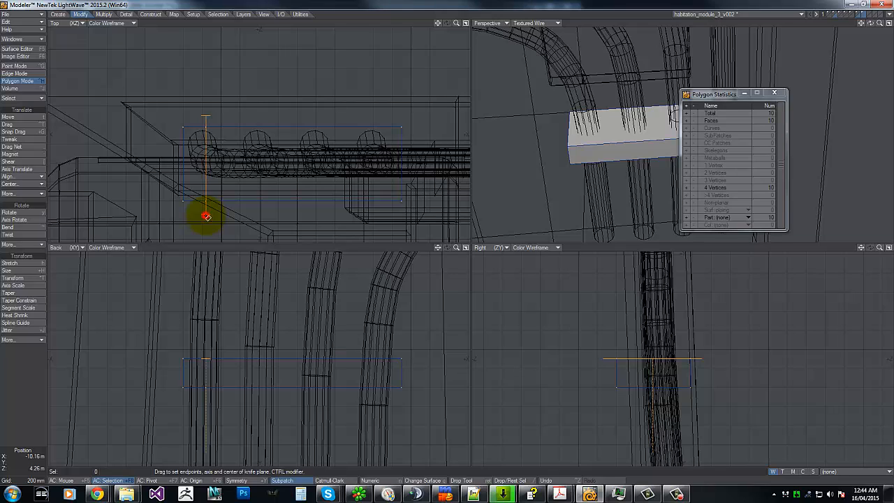
left_click(385, 124)
left_click_drag(385, 115, 380, 222)
key("space")
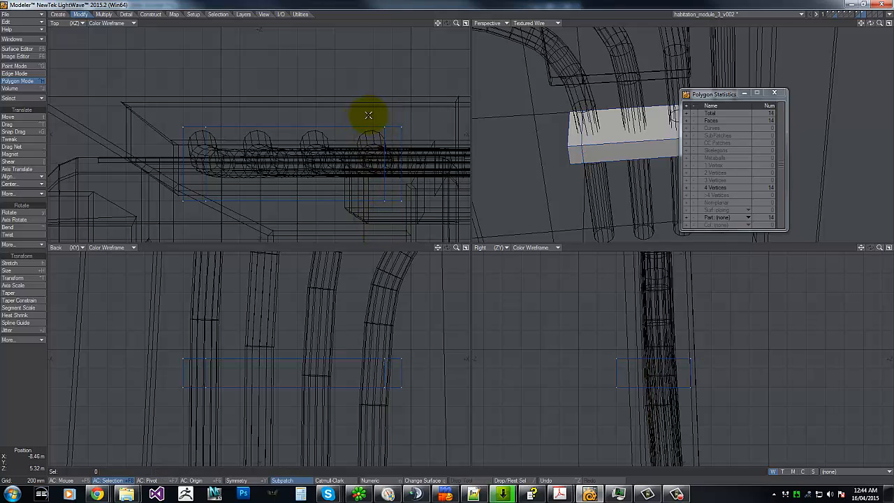
key("shift+k")
left_click_drag(165, 147, 430, 148)
key("space")
Bridge the upper and lower polygons of the box's middle section on the recess side.
left_click(269, 122)
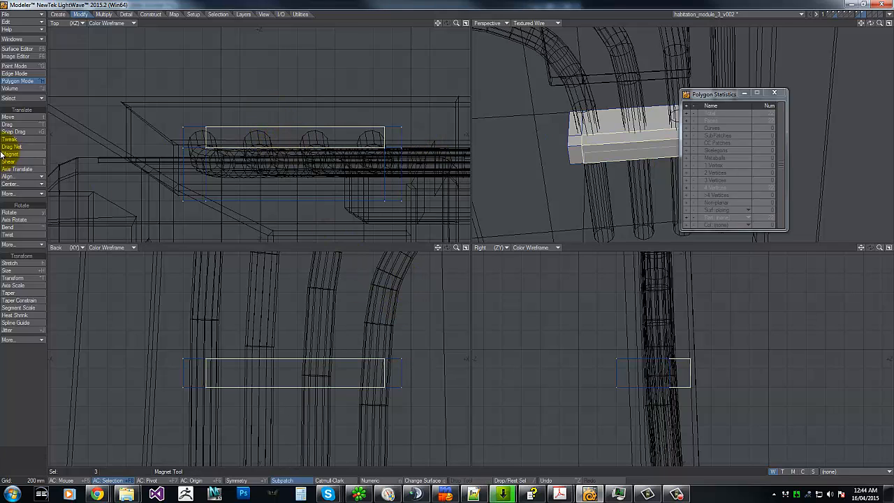
left_click(633, 157)
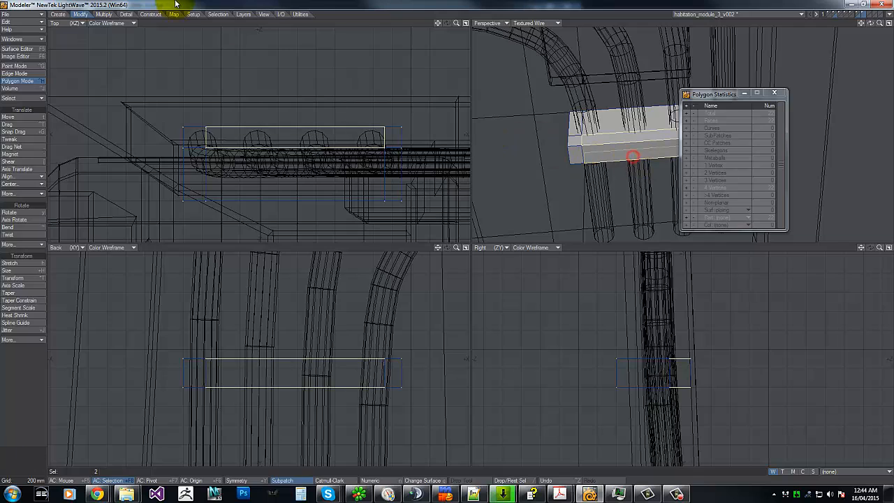
left_click(148, 13)
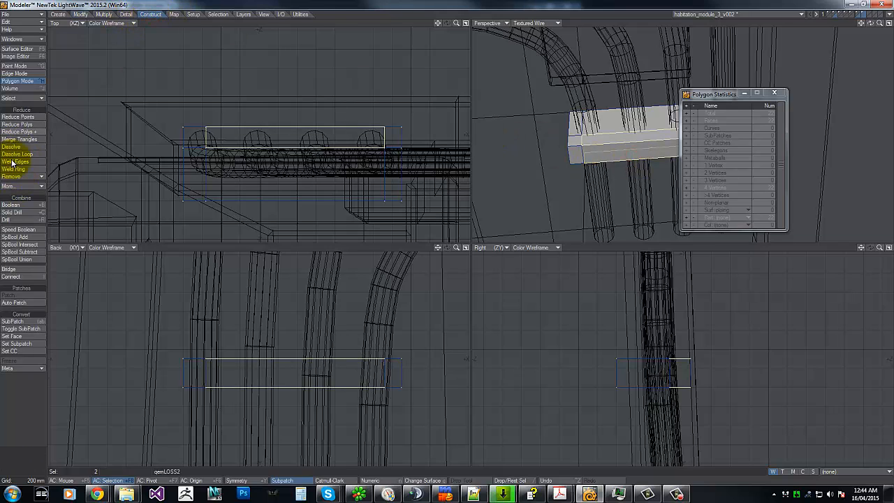
left_click(16, 268)
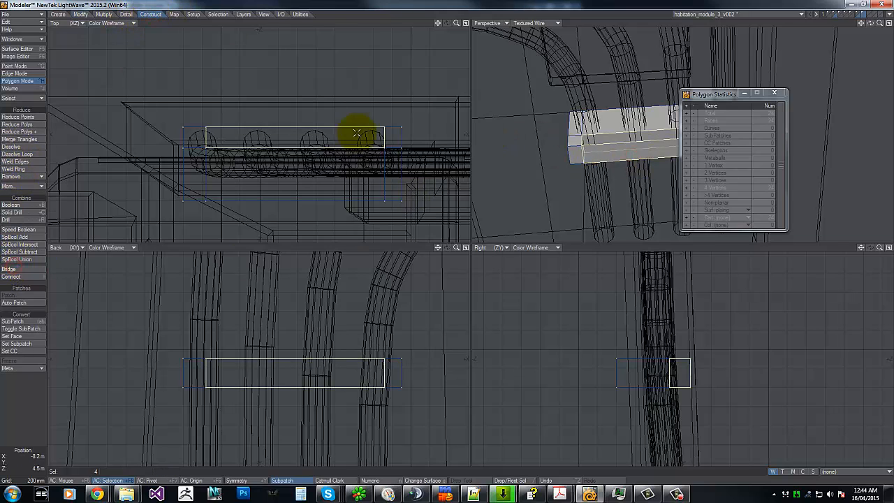
Delete the leftover polygons closing off the bridged notch, and close the Polygon Statistics window.
mouse_move(132, 87)
right_mouse_down()
mouse_move(469, 105)
mouse_move(475, 97)
right_mouse_up()
left_click(611, 151)
key("Delete")
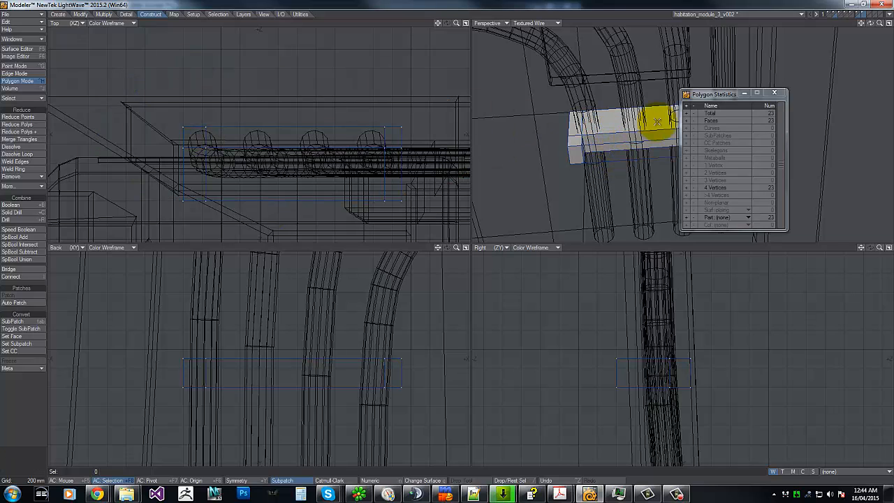
left_click(626, 153)
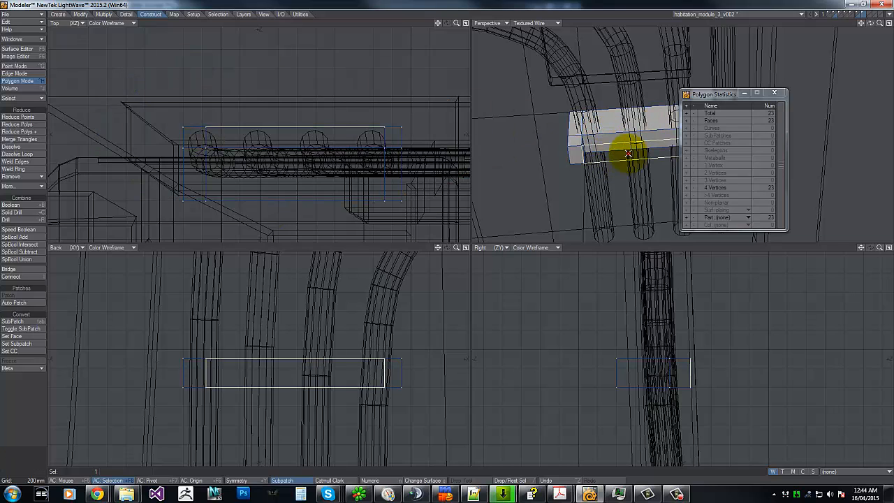
left_click(774, 93)
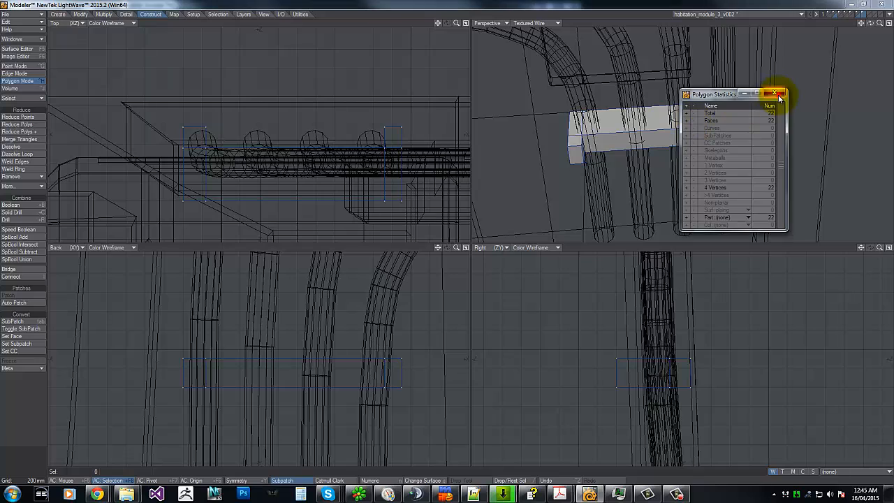
Move the notch's inner face -320 mm in Z to thin the bracket's crossbar, and clear the selection.
left_click(650, 135)
key("t")
left_click_drag(267, 140, 267, 167)
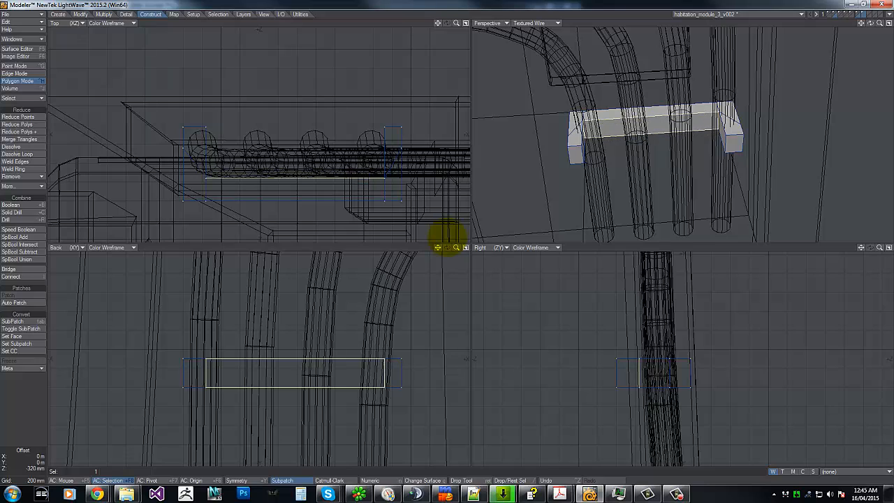
left_click(273, 173)
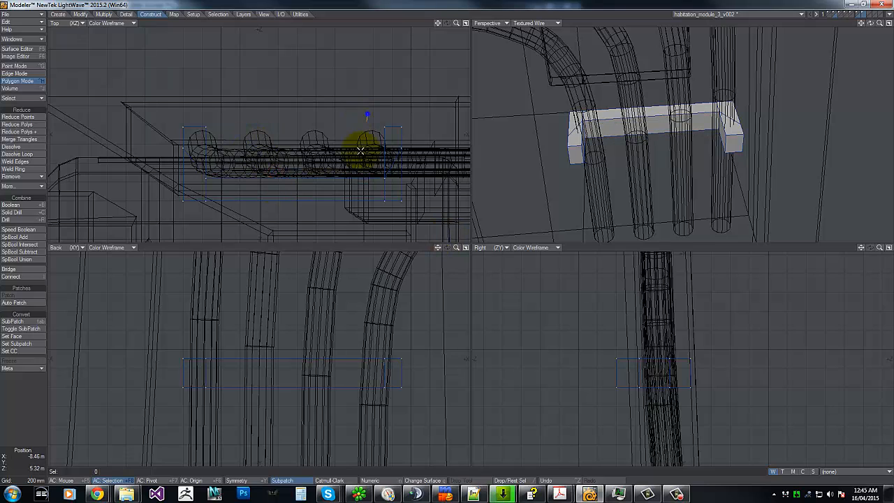
Move the bracket's two end legs outward clear of the pipes, one 80 mm and the other -160 mm in X.
right_click_drag(368, 112, 352, 90)
key("t")
left_click_drag(407, 166, 447, 234)
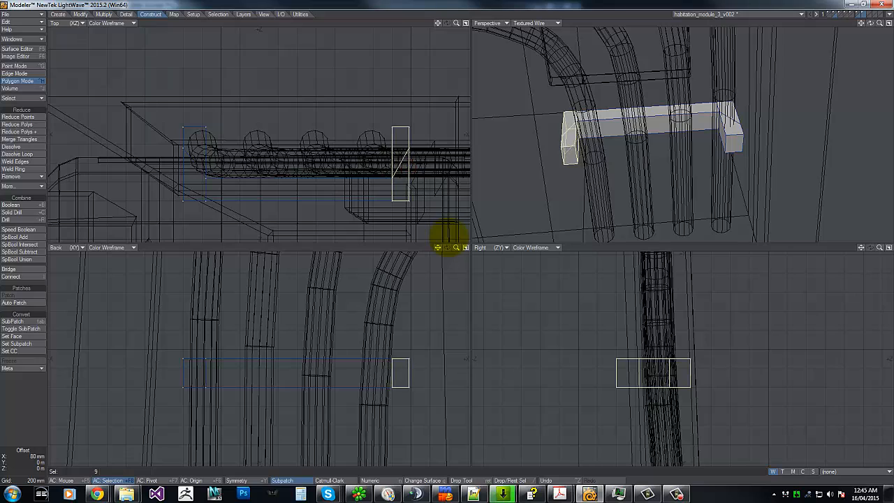
key("Return")
right_click_drag(373, 104, 379, 102)
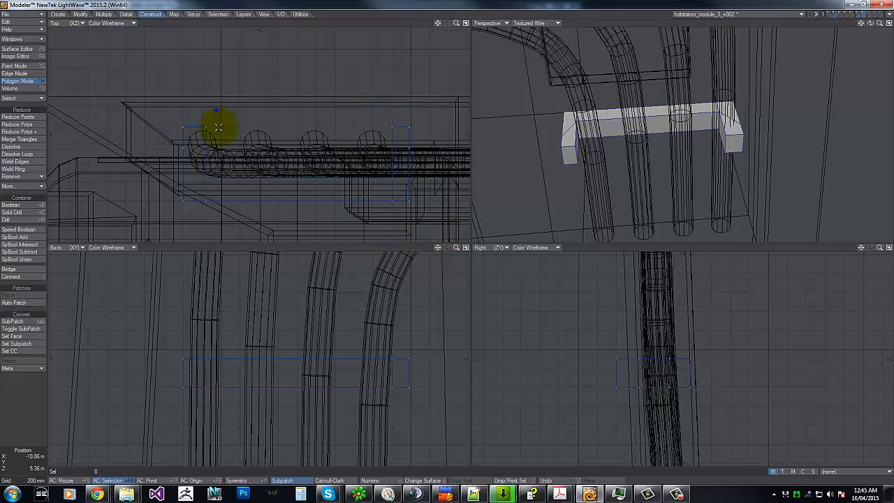
right_click_drag(217, 127, 216, 110)
key("t")
left_click_drag(271, 158, 255, 158)
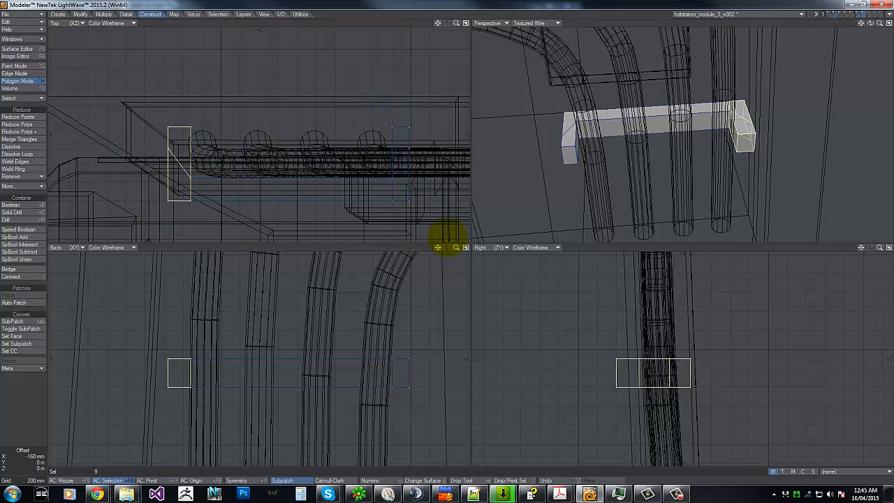
mouse_move(204, 95)
right_mouse_down()
mouse_move(130, 96)
mouse_move(195, 94)
right_mouse_up()
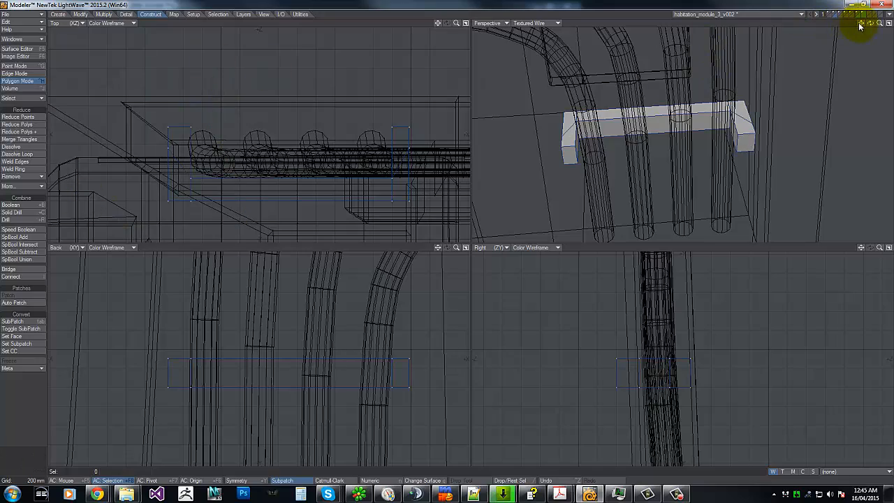
Chamfer all edges of the bracket by a small amount.
left_click_drag(870, 23, 447, 236)
key("b")
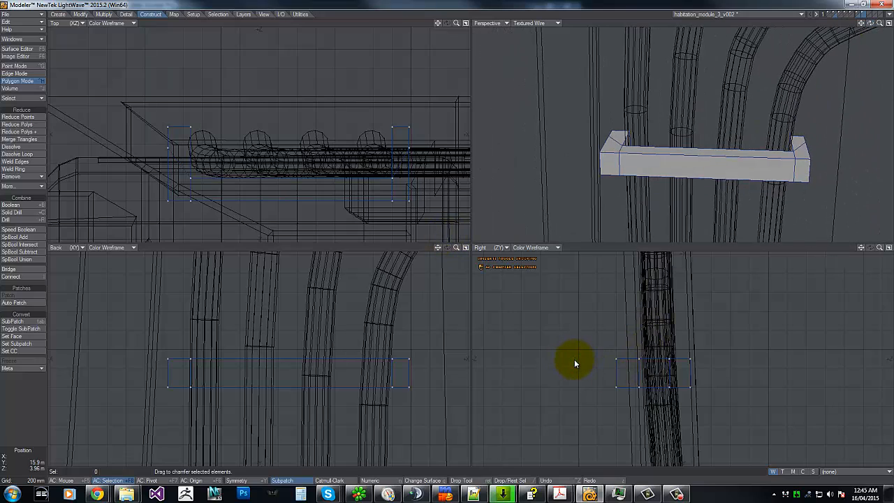
left_click_drag(575, 358, 575, 358)
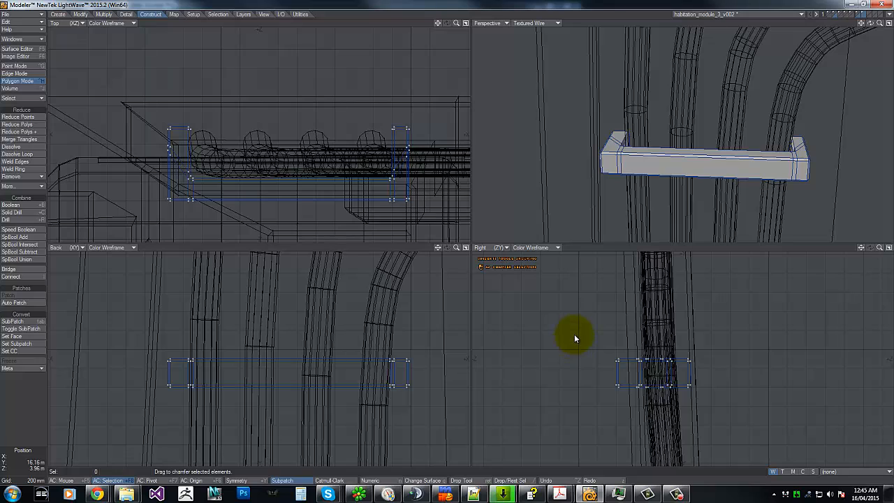
key("space")
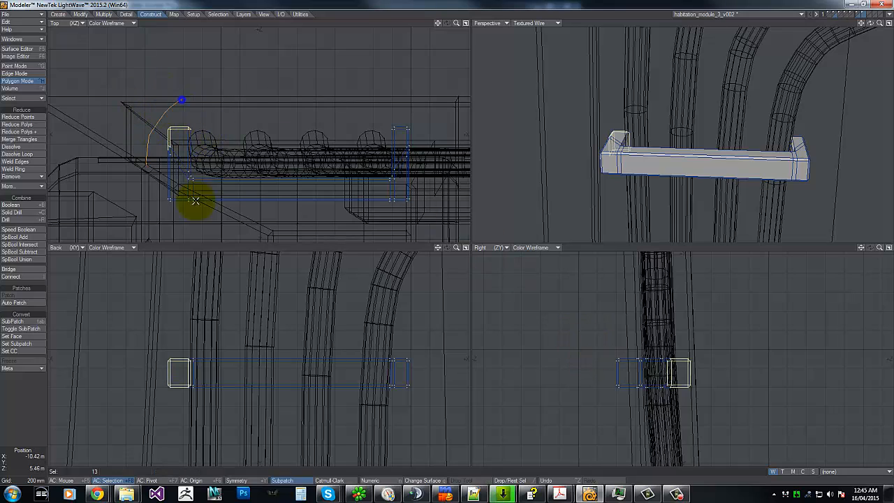
Extend the free ends of both bracket legs in Z into the arm's recess wall and delete their chamfered end caps.
right_click_drag(681, 352, 670, 341)
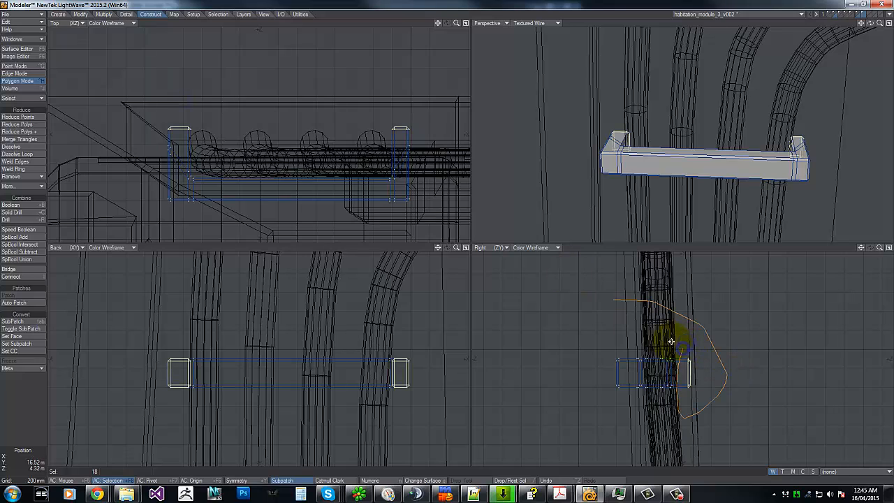
key("t")
left_click_drag(684, 372, 699, 372)
key("Return")
mouse_move(697, 344)
right_mouse_down()
mouse_move(765, 407)
mouse_move(691, 342)
mouse_move(690, 351)
right_mouse_up()
key("shift+z")
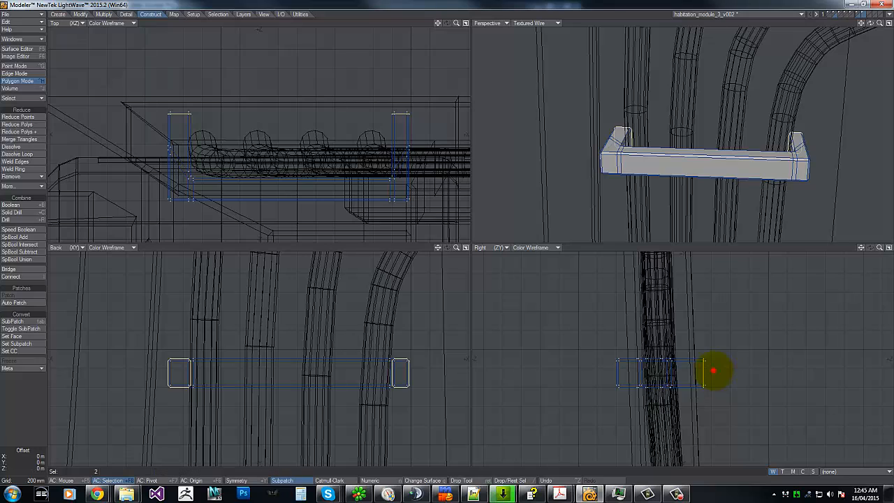
left_click(684, 343)
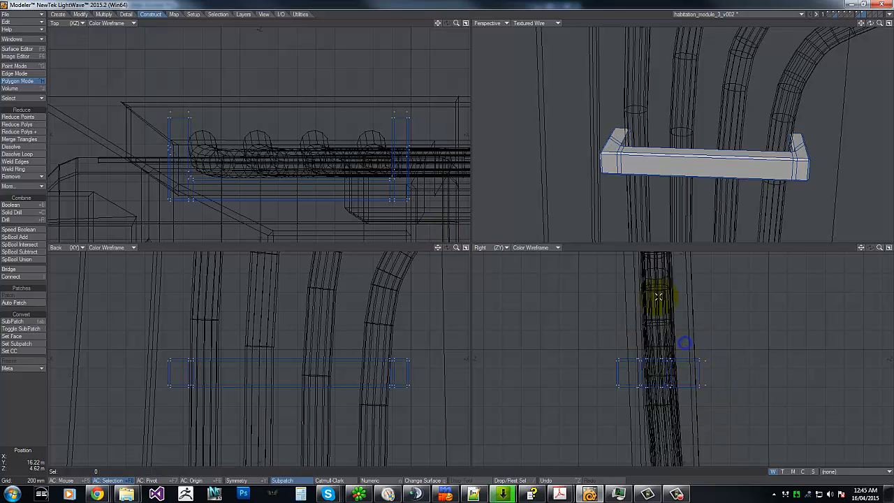
Try to merge the split side polygons on both bracket legs.
left_click_drag(615, 133, 613, 143)
key("shift+z")
left_click(621, 131)
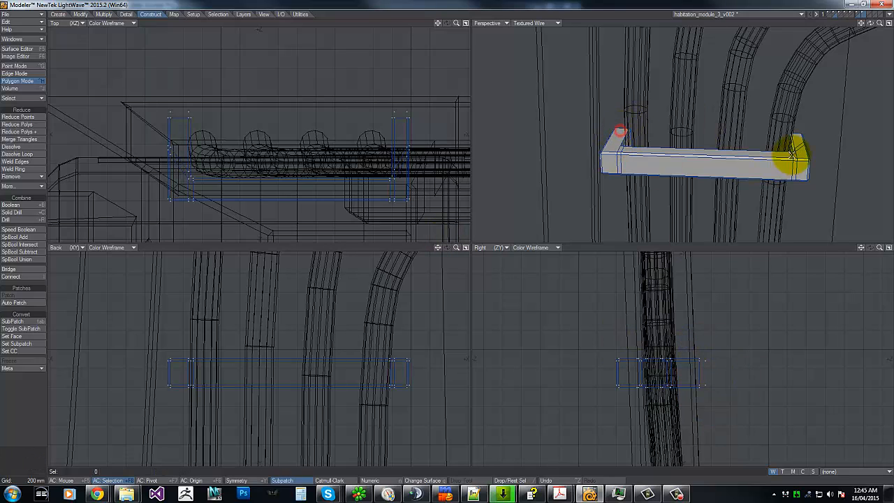
left_click_drag(179, 154, 181, 168)
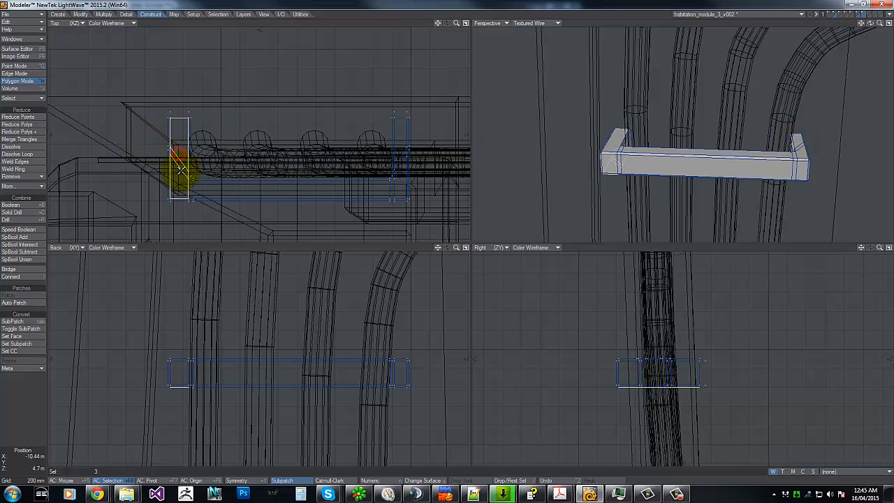
left_click(398, 166)
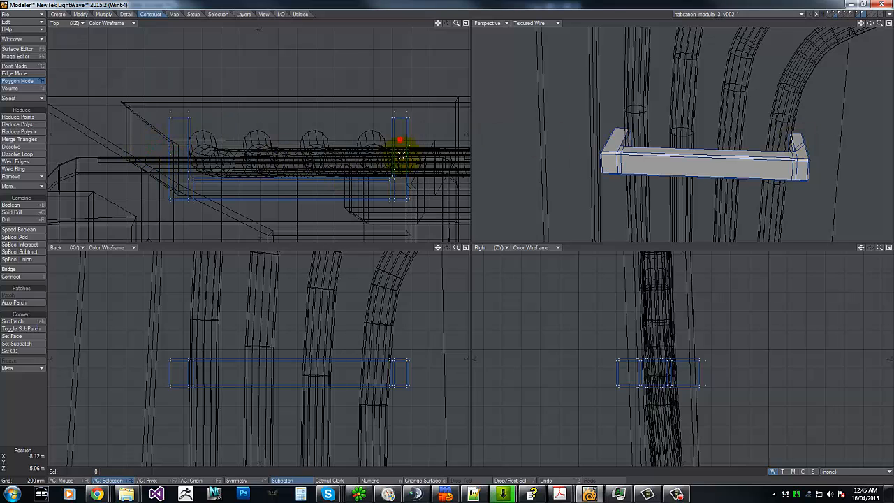
mouse_move(401, 155)
left_mouse_down()
mouse_move(400, 177)
mouse_move(425, 154)
left_mouse_up()
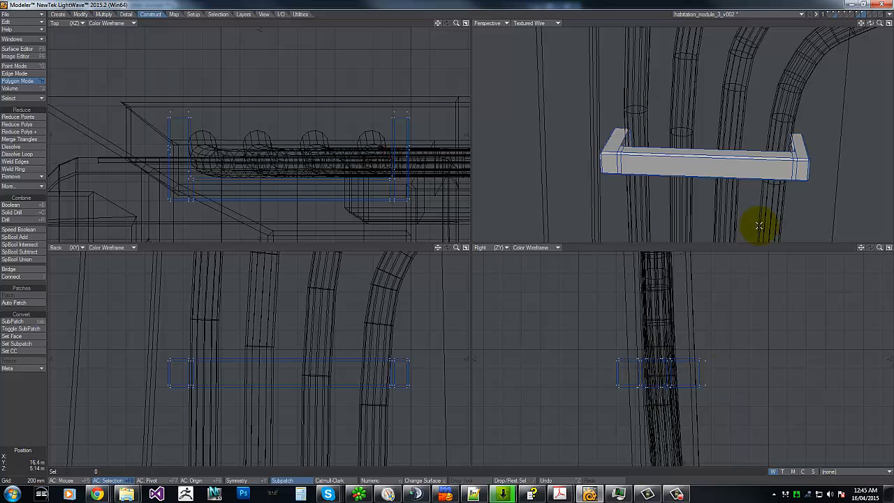
Undo the polygon merges on the bracket's two legs.
left_click_drag(874, 28, 443, 240)
left_click(641, 163)
key("ctrl+z")
key("ctrl+z")
key("ctrl+z")
key("ctrl+z")
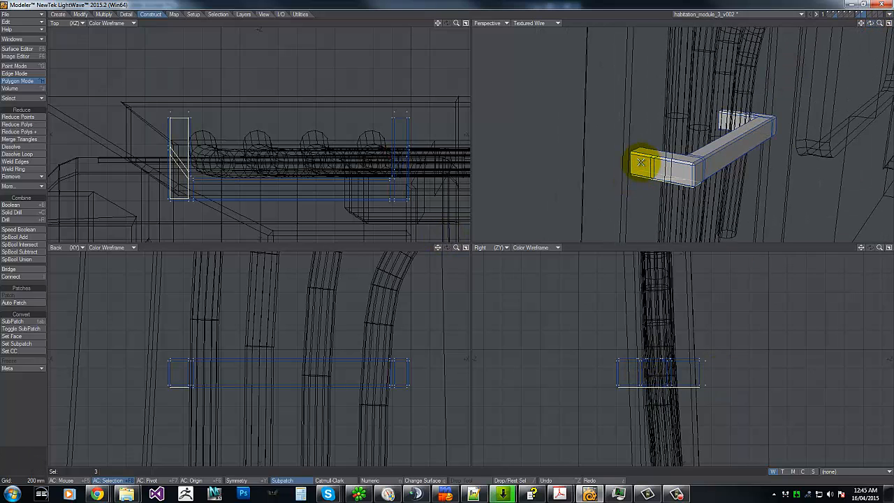
key("ctrl+z")
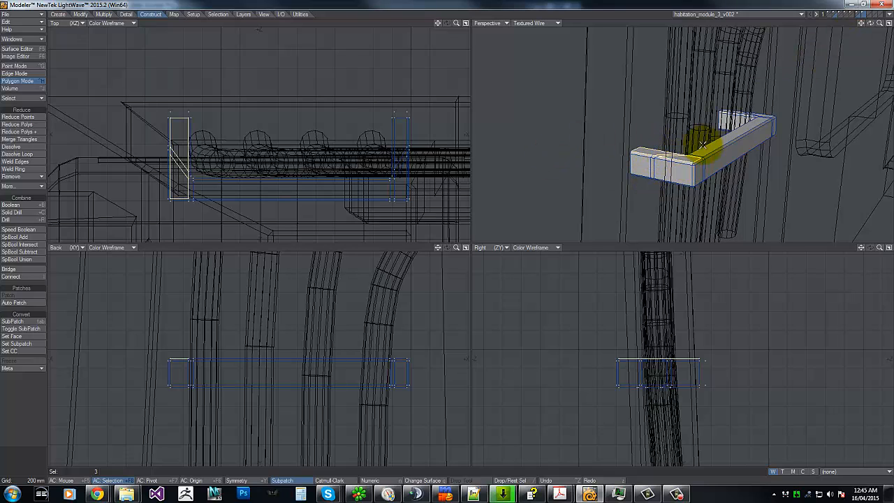
Remove the extra segments along both bracket legs by applying Band Glue to each leg's two split side polygons.
left_click(642, 155)
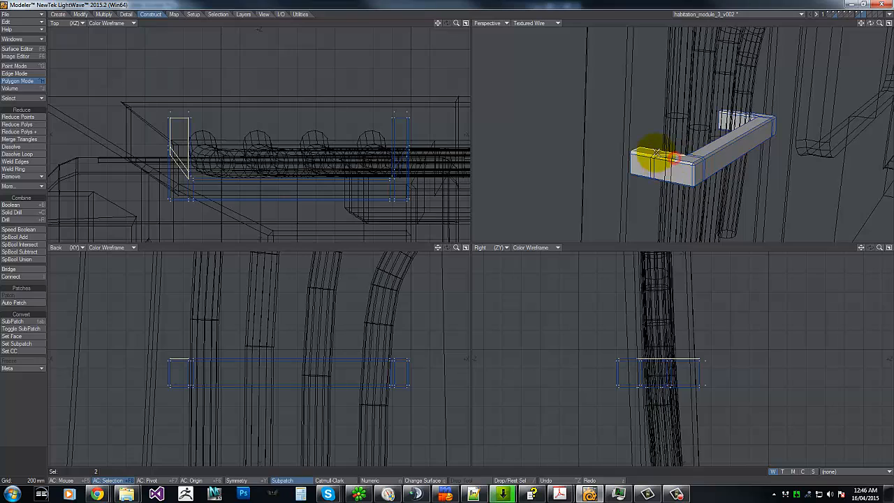
left_click(127, 15)
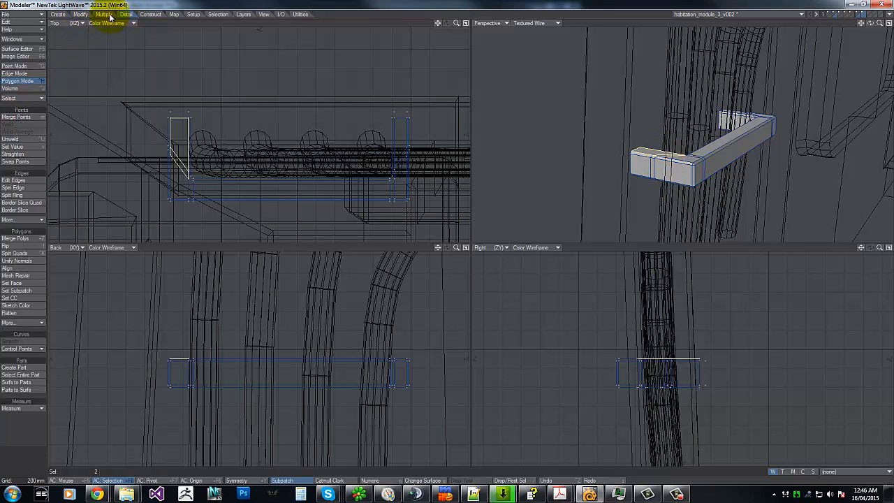
left_click(151, 15)
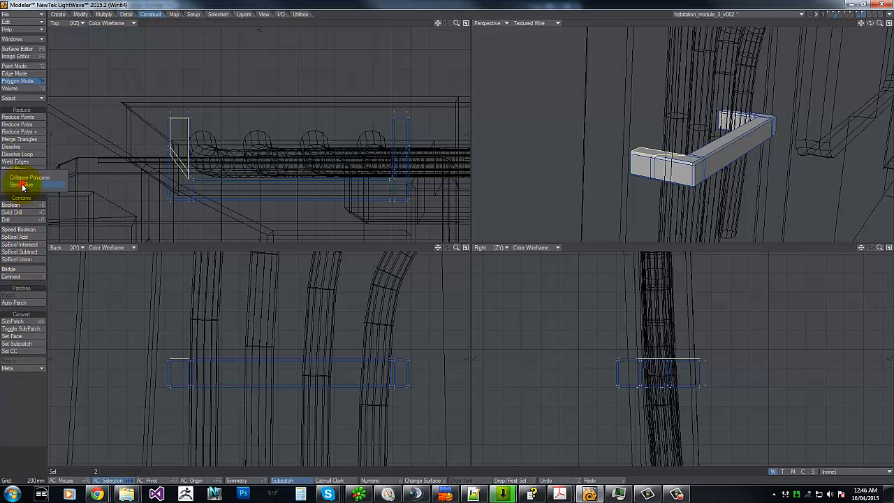
left_click(22, 185)
mouse_move(143, 338)
right_mouse_down()
mouse_move(190, 290)
mouse_move(168, 306)
right_mouse_up()
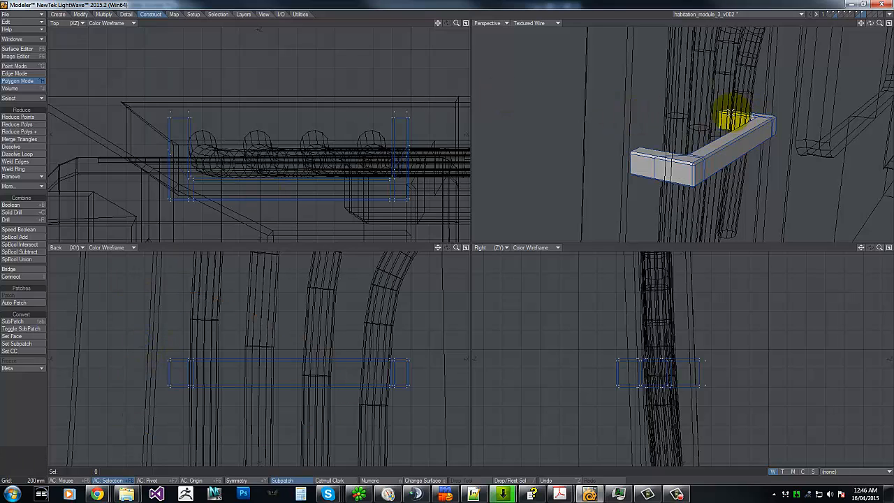
left_click(20, 187)
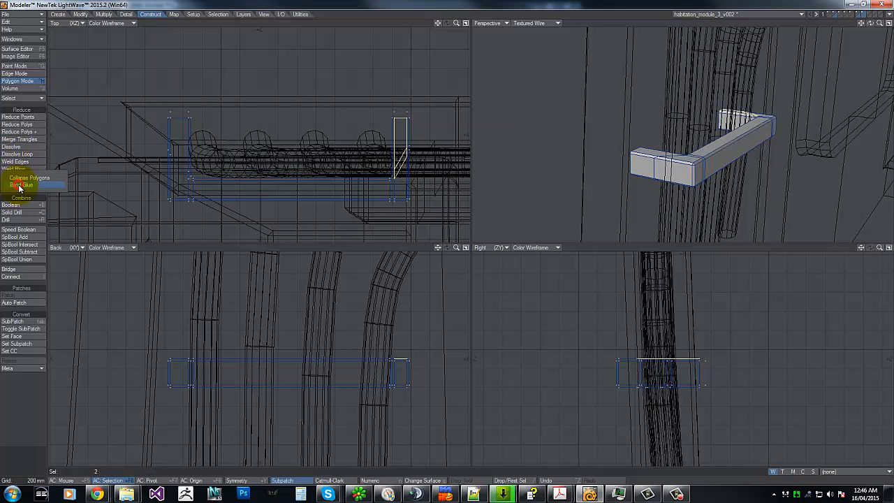
left_click(20, 187)
right_click_drag(327, 145, 489, 95)
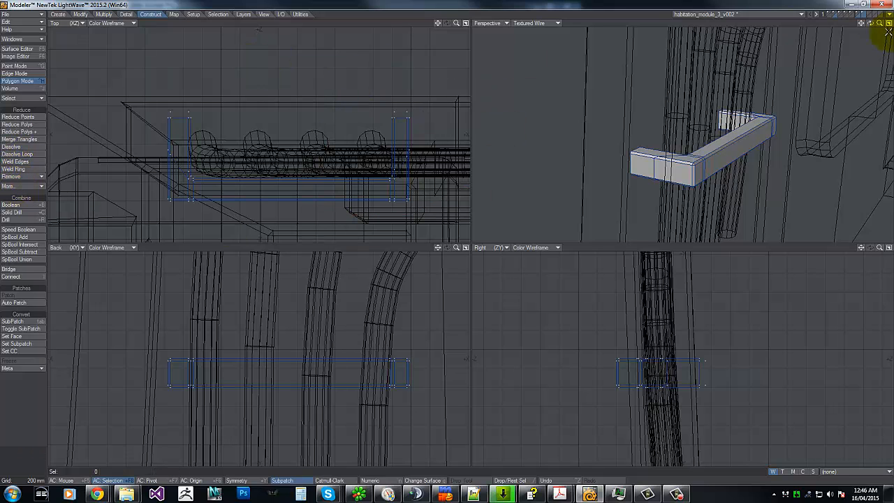
Select all polygons of the bracket's crossbar and move them 60 mm in Z towards the pipes.
left_click_drag(876, 25, 448, 241)
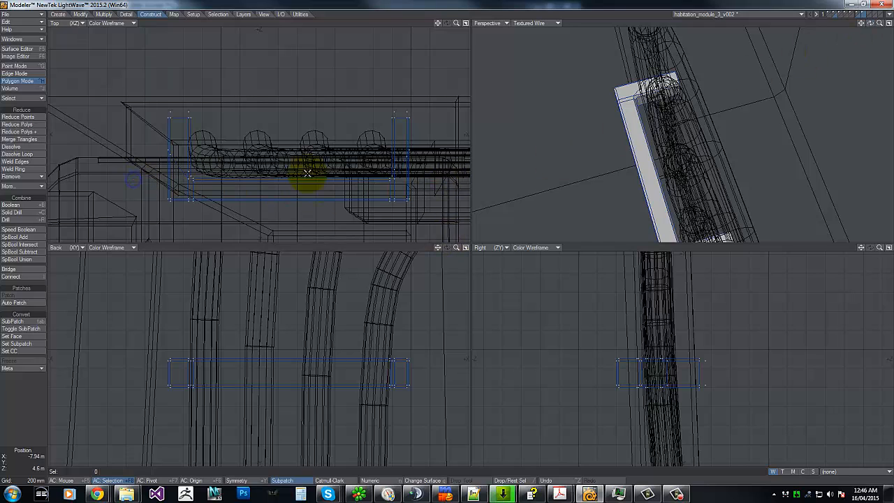
right_click_drag(456, 187, 196, 215)
key("t")
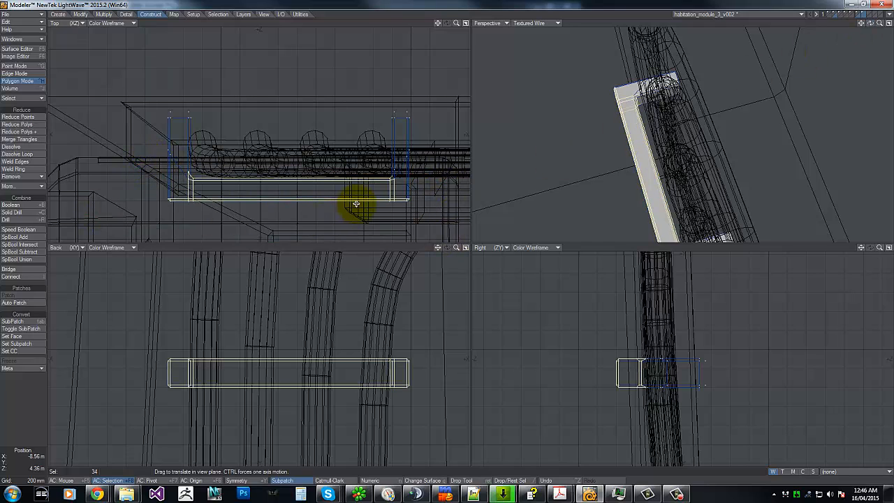
left_click_drag(357, 204, 447, 240)
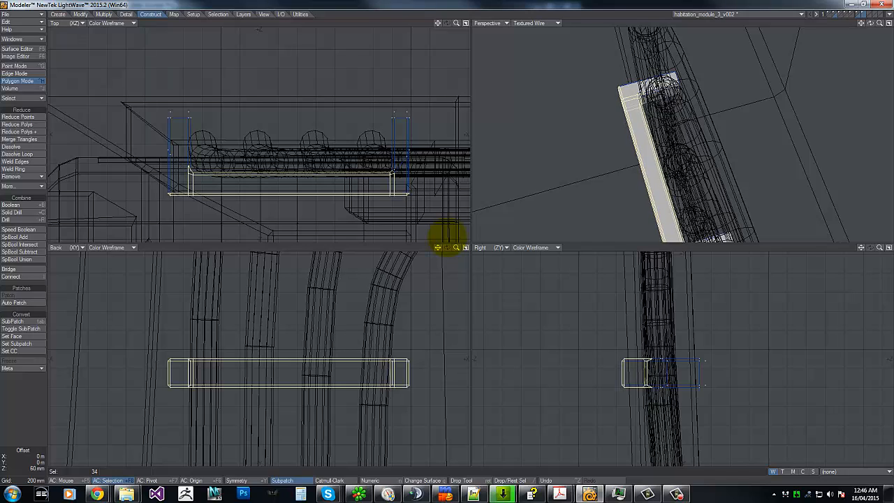
Thin the crossbar by moving only its outer face towards the pipes in Z, and clear the selection.
mouse_move(875, 26)
left_mouse_down()
mouse_move(443, 240)
mouse_move(873, 26)
left_mouse_up()
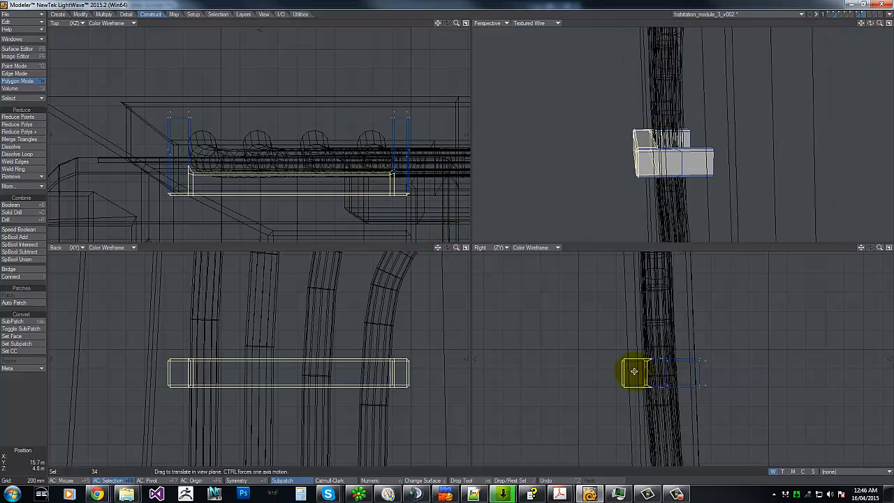
mouse_move(634, 354)
left_mouse_down()
mouse_move(635, 398)
mouse_move(646, 345)
left_mouse_up()
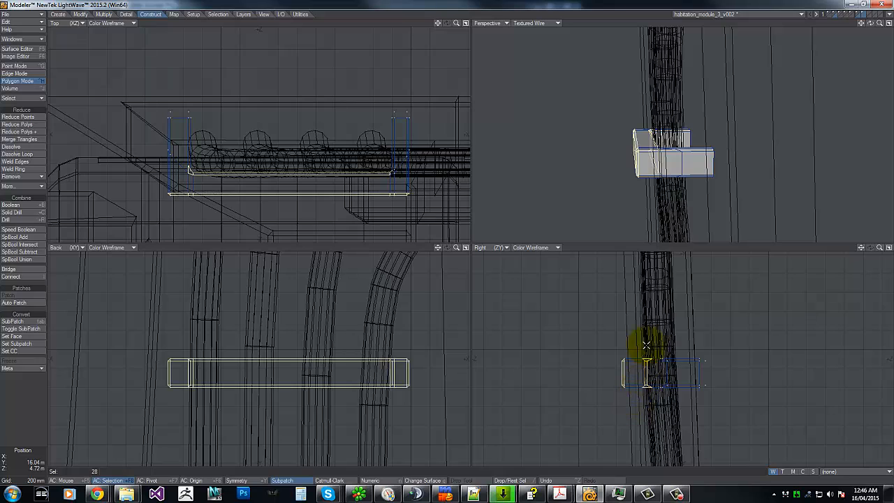
right_click_drag(655, 394, 663, 342)
key("t")
left_click_drag(634, 375, 642, 374)
mouse_move(635, 339)
right_mouse_down()
mouse_move(605, 394)
mouse_move(627, 369)
right_mouse_up()
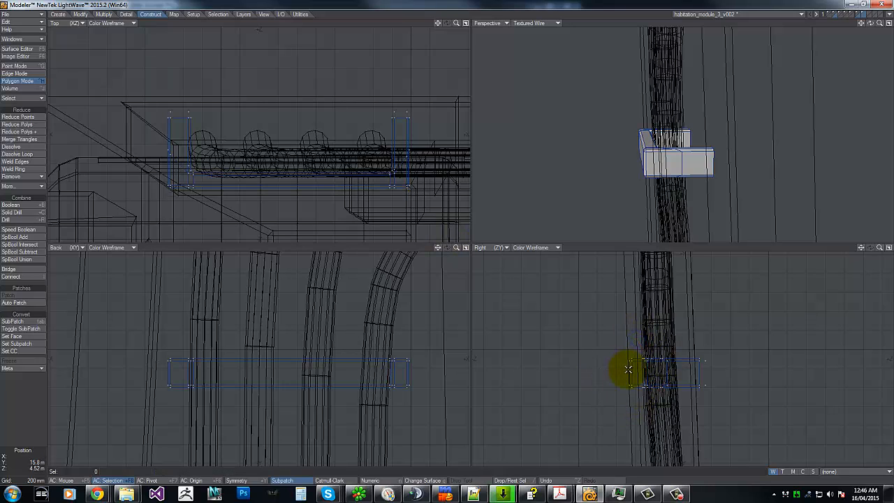
Move the upper points of the bracket's crossbar -20 mm in Z to slant it along the arm, and clear the selection.
key("ctrl+g")
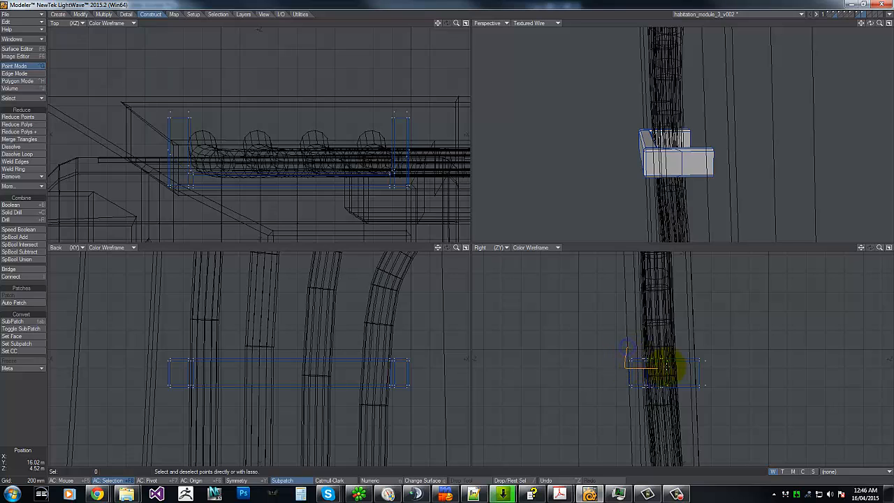
right_click_drag(648, 354, 663, 361)
key("t")
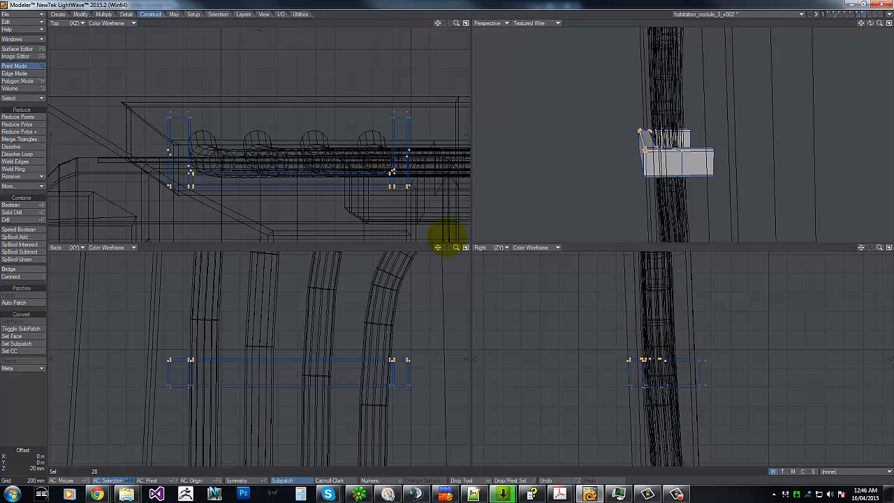
left_click_drag(447, 238, 445, 238)
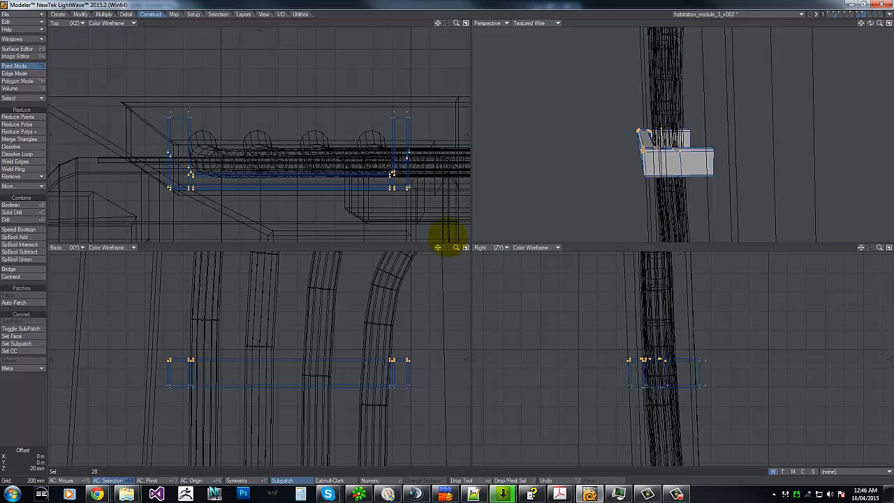
mouse_move(663, 337)
right_mouse_down()
mouse_move(816, 209)
mouse_move(873, 218)
right_mouse_up()
Turn the bracket around to face the opposite Z direction and move it back over the pipes.
left_click_drag(879, 247, 433, 236)
key("t")
left_click_drag(737, 362, 446, 238)
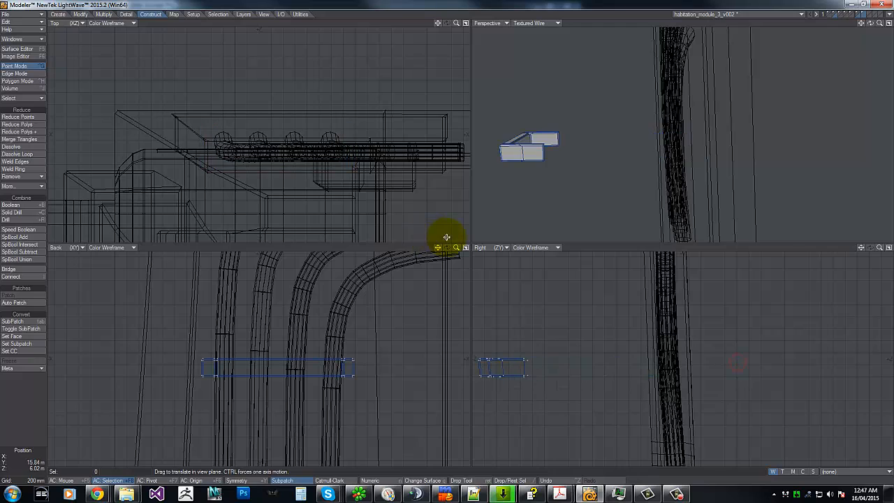
key("r")
key("r")
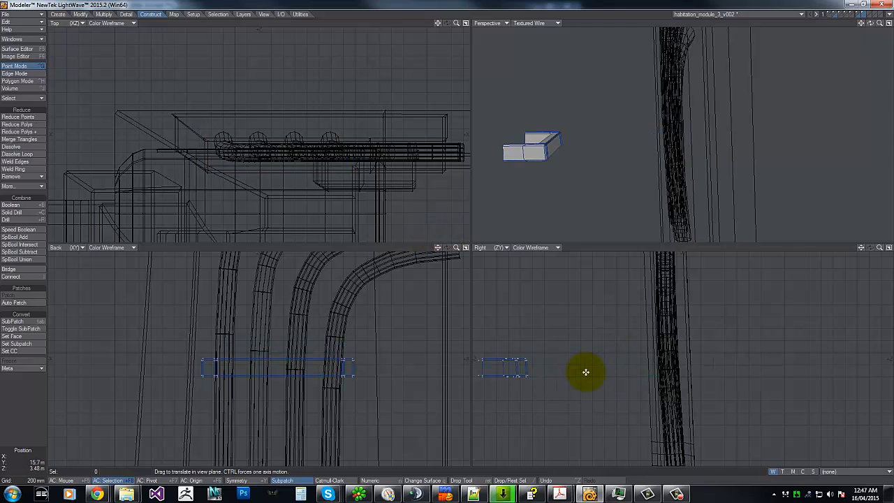
left_click_drag(586, 372, 445, 239)
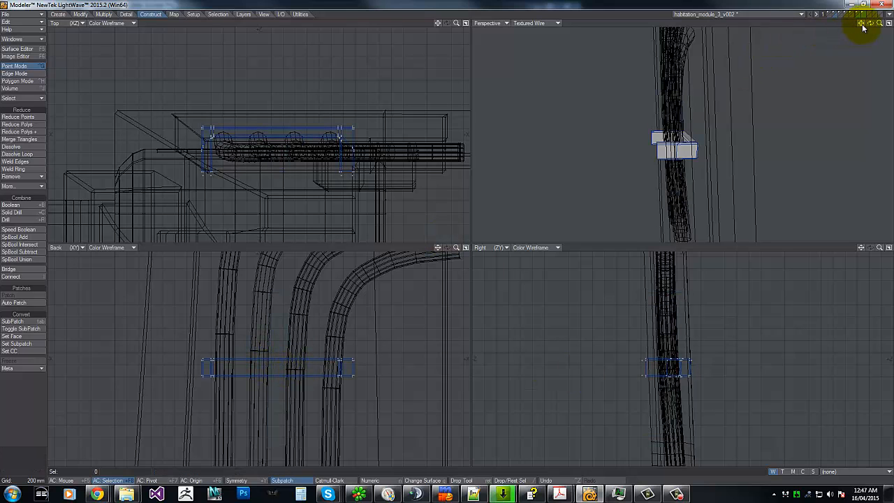
Raise the turned bracket slightly in Y along the pipes' straight section.
left_click_drag(869, 23, 444, 234)
key("t")
left_click_drag(278, 374, 275, 364, "ctrl")
key("space")
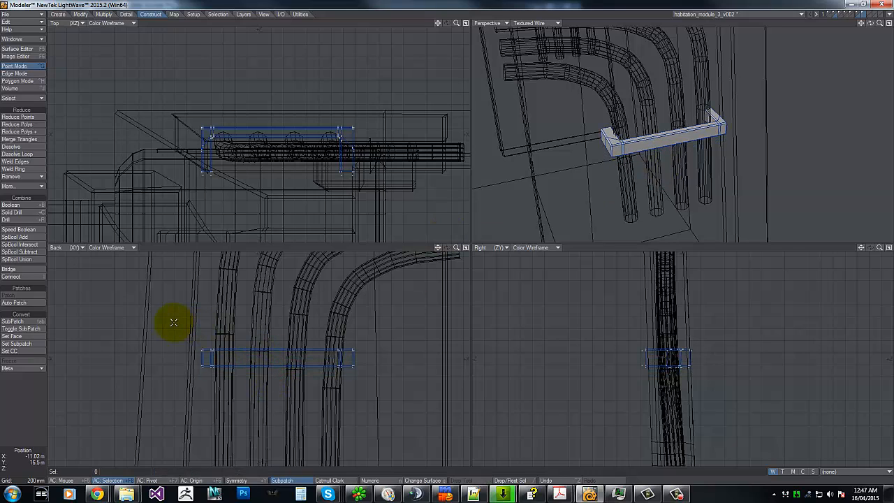
Duplicate the whole bracket and move the copy up in the back view onto the pipes' curved section.
key("ctrl+h")
mouse_move(169, 323)
right_mouse_down()
mouse_move(309, 430)
mouse_move(170, 322)
right_mouse_up()
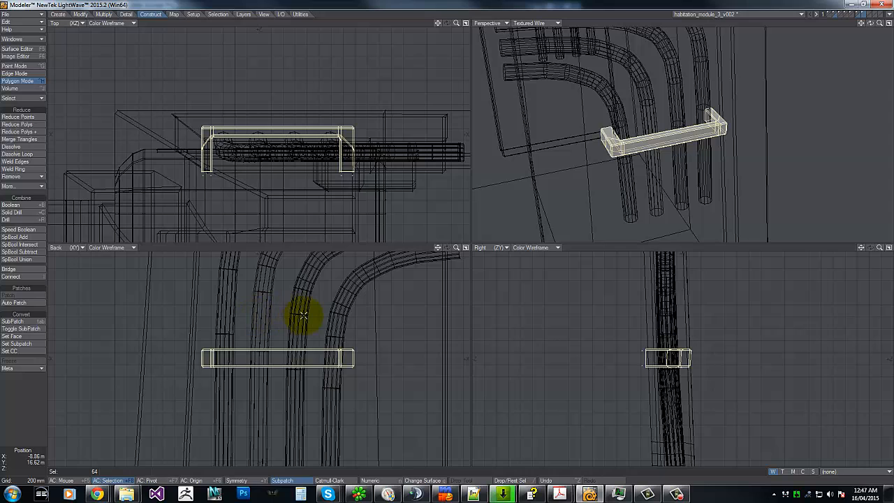
key("t")
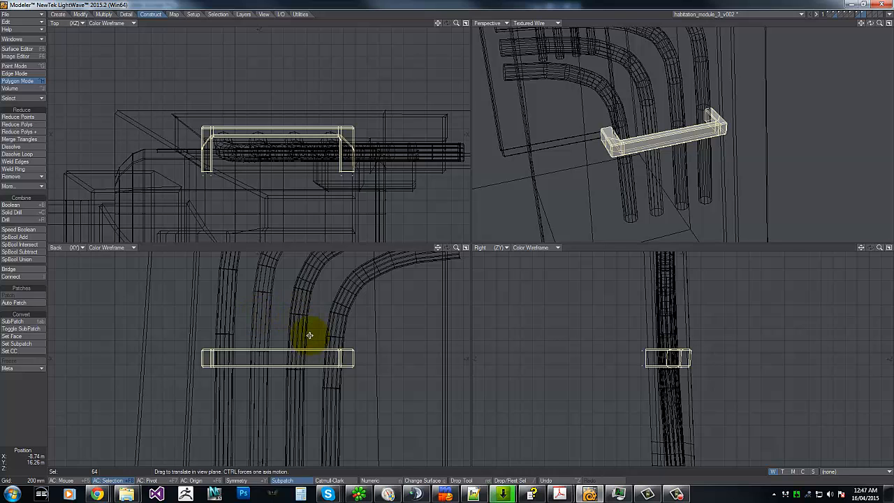
left_click_drag(309, 335, 347, 247)
key("g")
key("g")
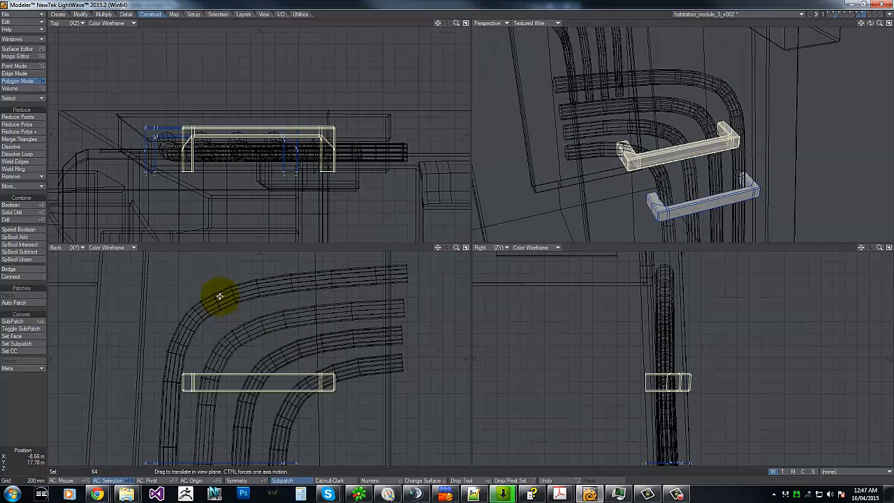
Try to rotate the bracket copy around its selection centre, and undo the rotation.
key("y")
left_click_drag(259, 355, 284, 358)
key("ctrl+z")
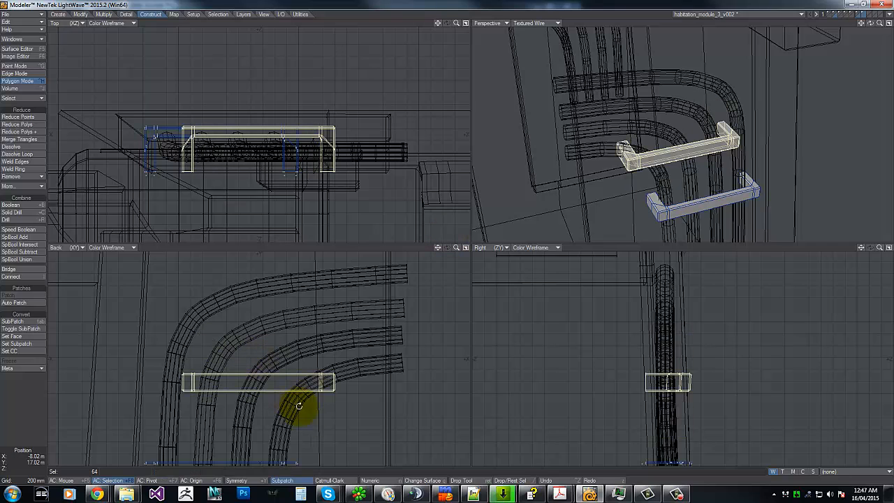
Set the action centre to the mouse and move the bracket copy 200 mm in X and -60 mm in Y.
left_click(64, 480)
key("t")
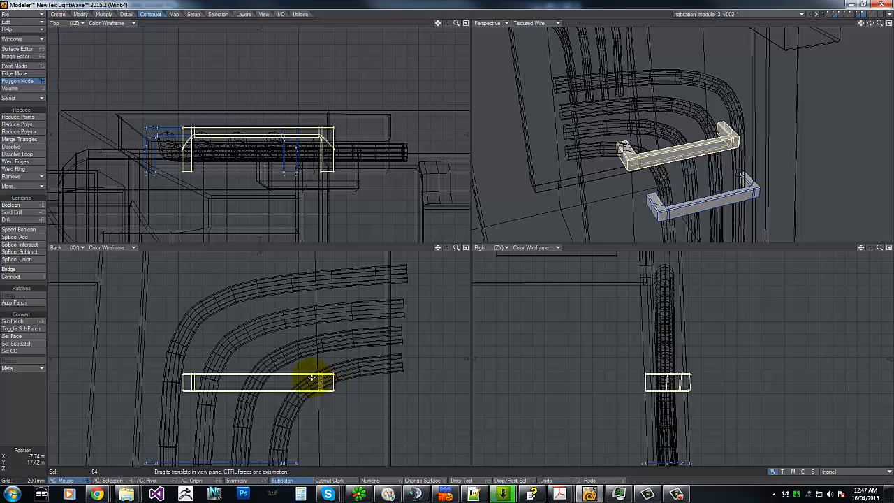
mouse_move(312, 372)
left_mouse_down()
mouse_move(322, 385)
mouse_move(333, 374)
mouse_move(325, 377)
left_mouse_up()
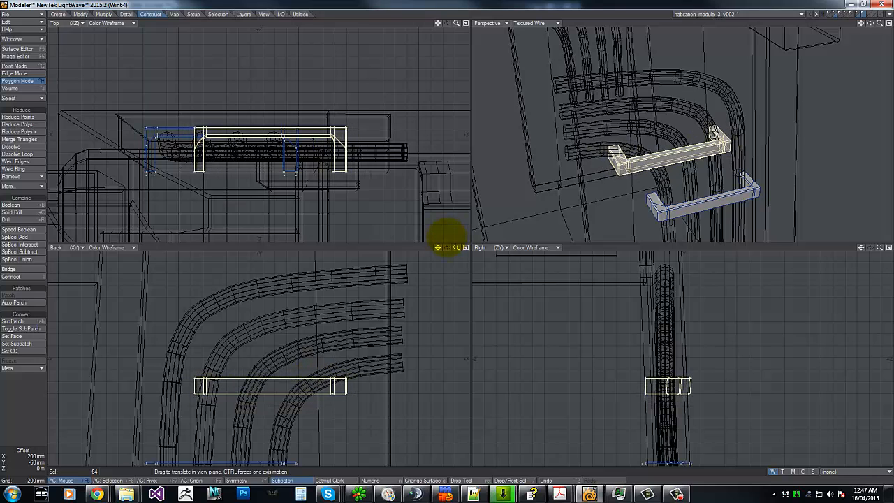
Rotate the bracket copy about -64° around its inner leg and nudge it to span the four curved pipes.
key("y")
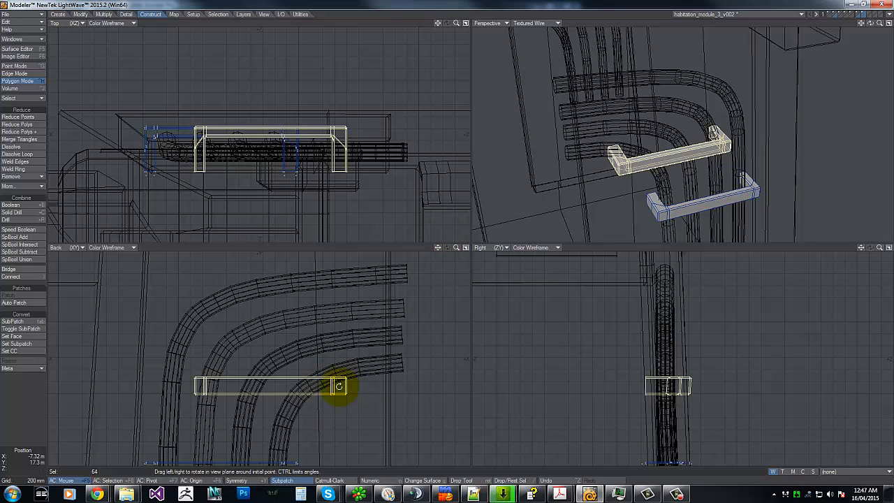
left_click_drag(338, 386, 448, 233)
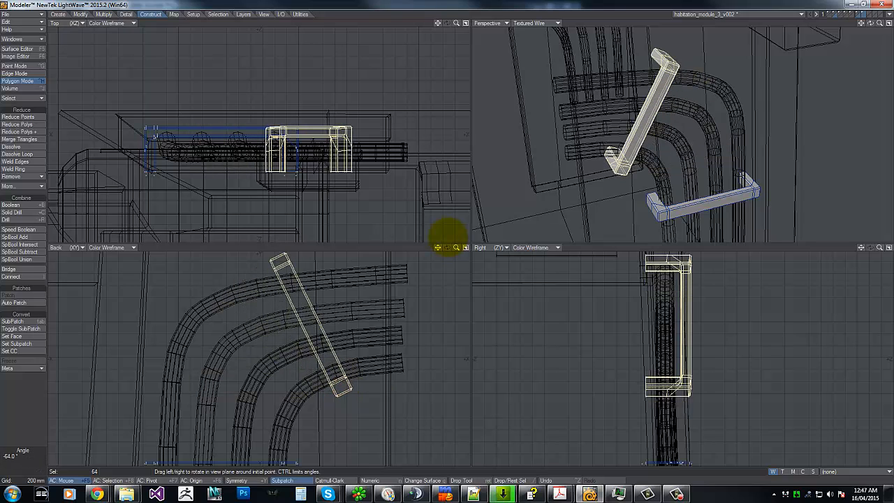
key("t")
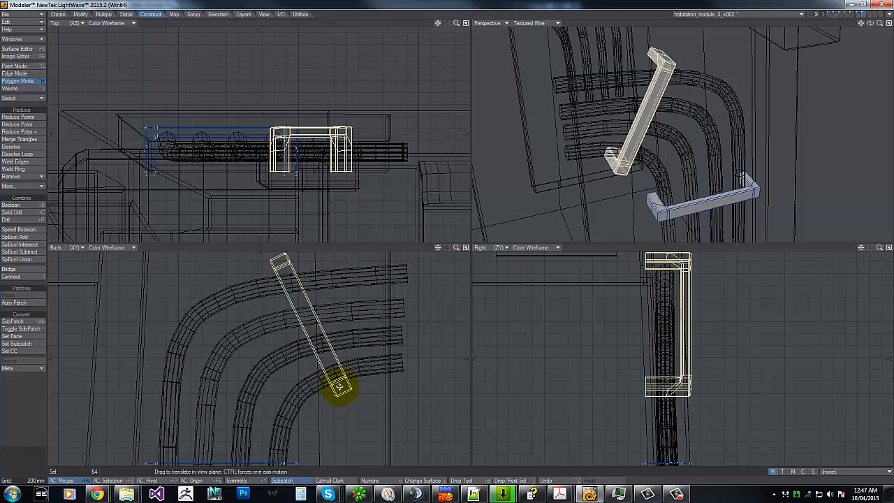
left_click_drag(340, 386, 446, 234)
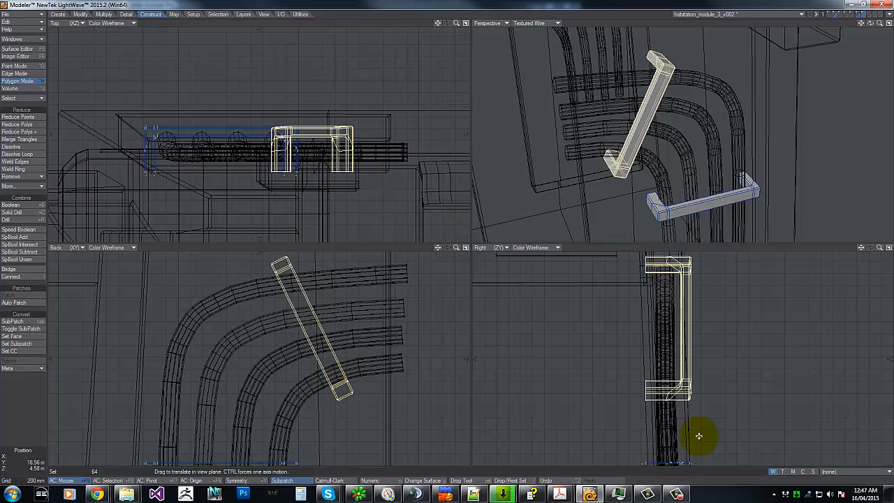
Tilt the bracket copy 3° in the right view to follow the arm's slope and shift it closer against the pipes.
key("y")
left_click_drag(650, 391, 448, 233)
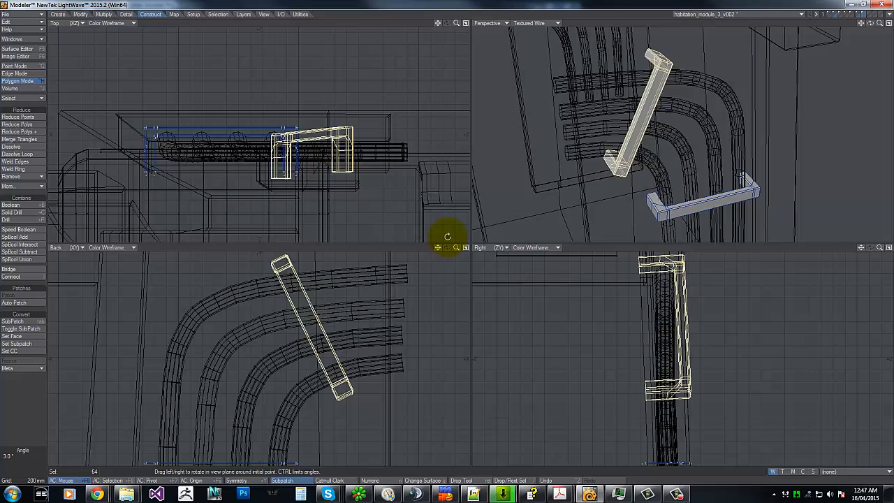
key("t")
left_click_drag(654, 389, 446, 232)
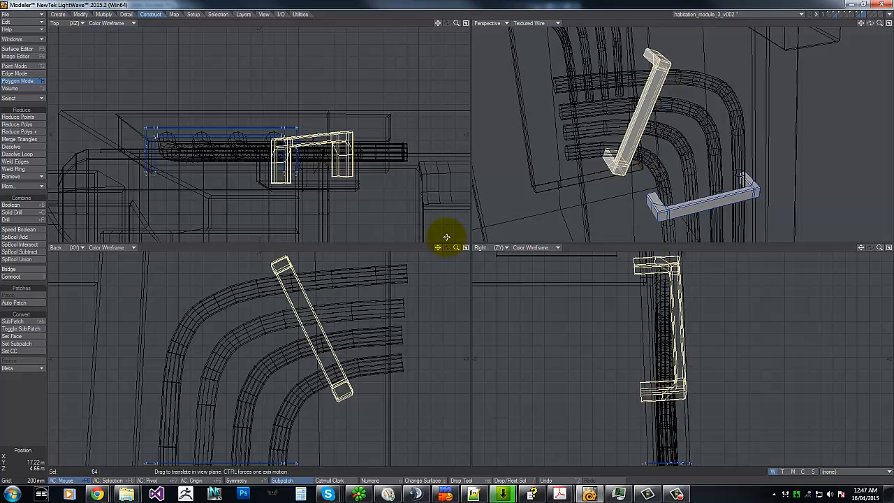
key("space")
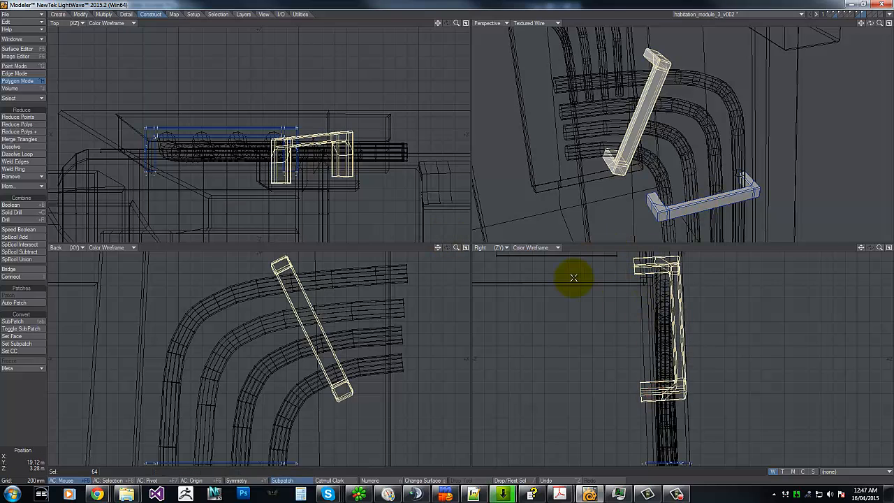
Nudge the bracket copy 20 mm in X and -40 mm in Y, set the action centre to the selection, and deselect it.
key("t")
left_click_drag(319, 353, 447, 237)
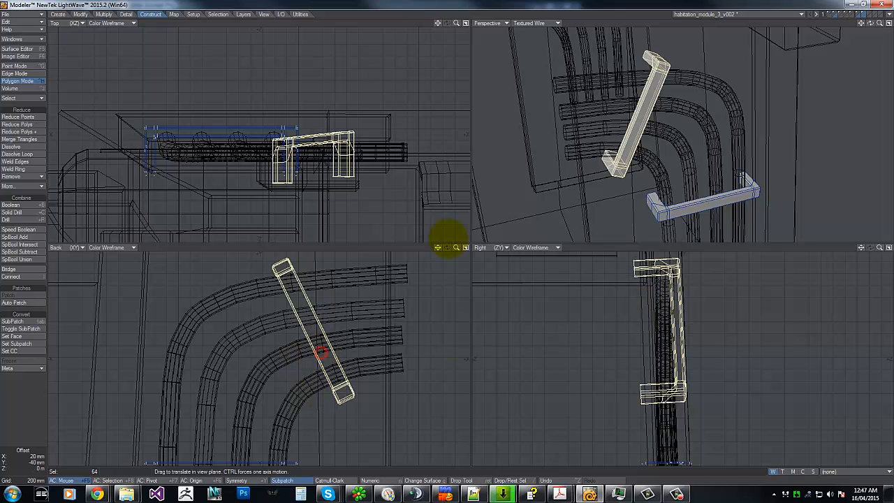
left_click(146, 480)
left_click(122, 480)
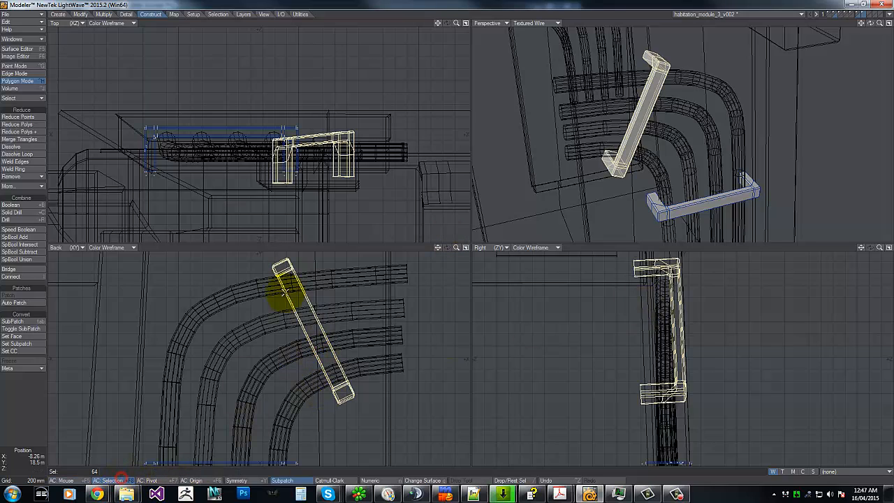
mouse_move(213, 328)
right_mouse_down()
mouse_move(231, 214)
mouse_move(229, 231)
right_mouse_up()
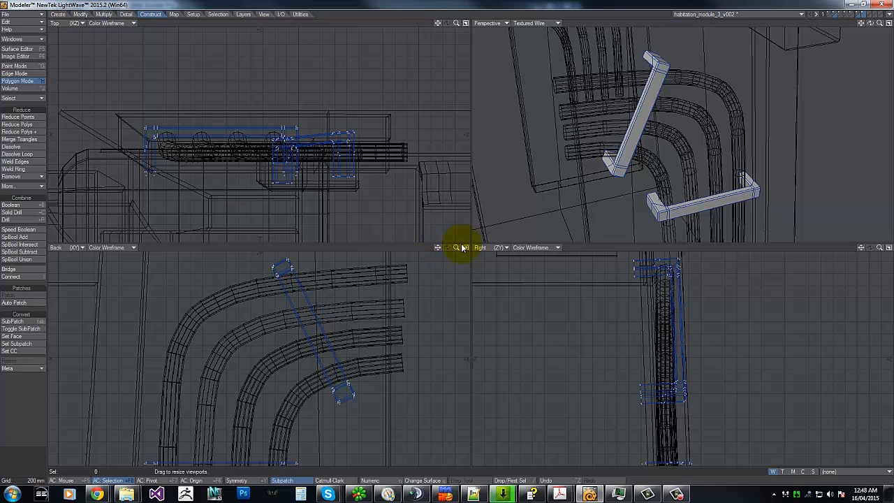
Assign a new surface named "brackets" to both brackets.
mouse_move(457, 247)
left_mouse_down()
mouse_move(445, 237)
mouse_move(431, 244)
mouse_move(454, 232)
mouse_move(449, 240)
left_mouse_up()
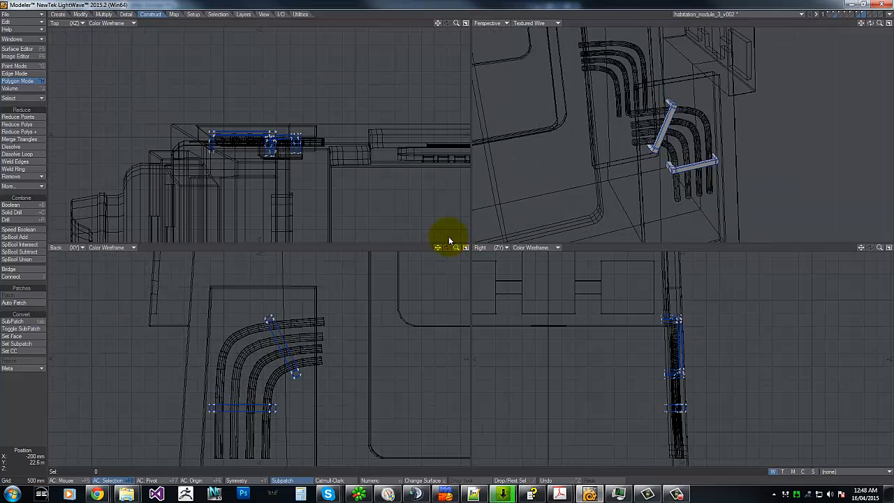
type("q")
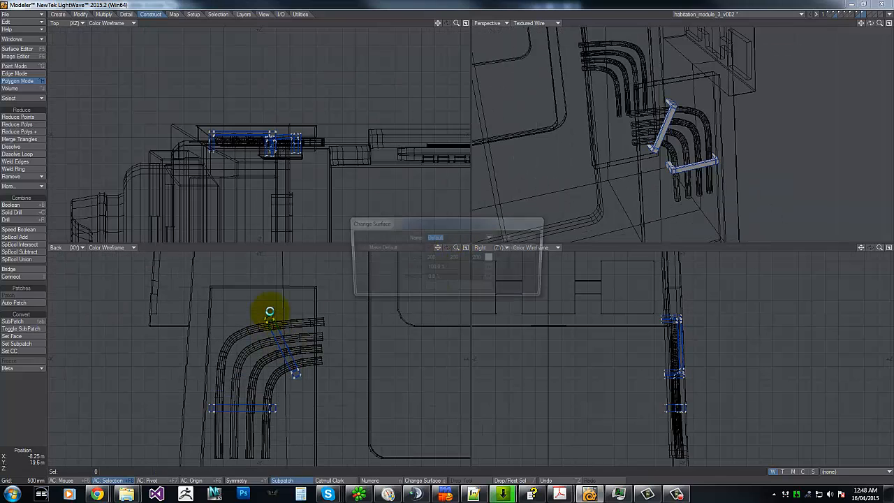
type("brackets")
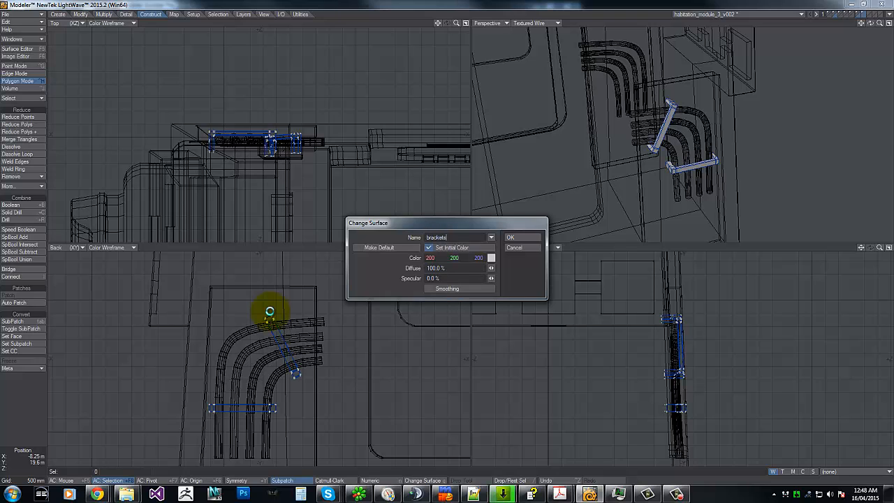
key("Return")
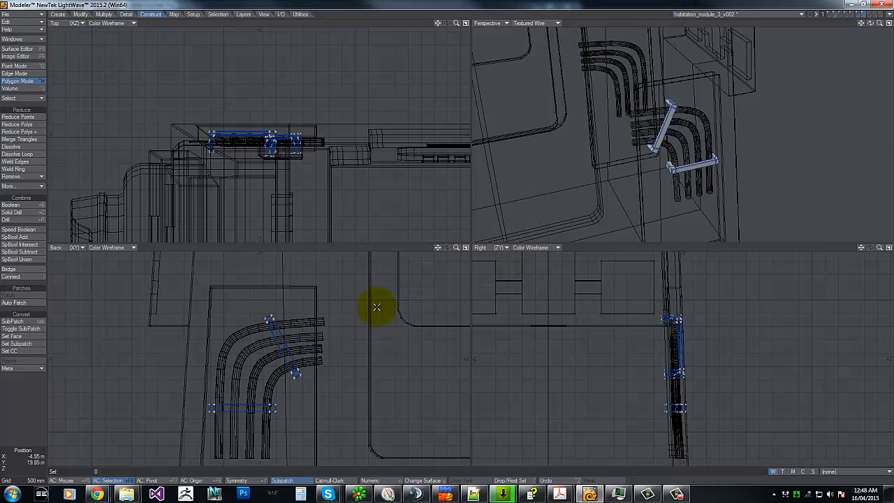
Mirror both brackets across the arm's vertical centre line in the back view and again in the right view.
key("a")
key("shift+v")
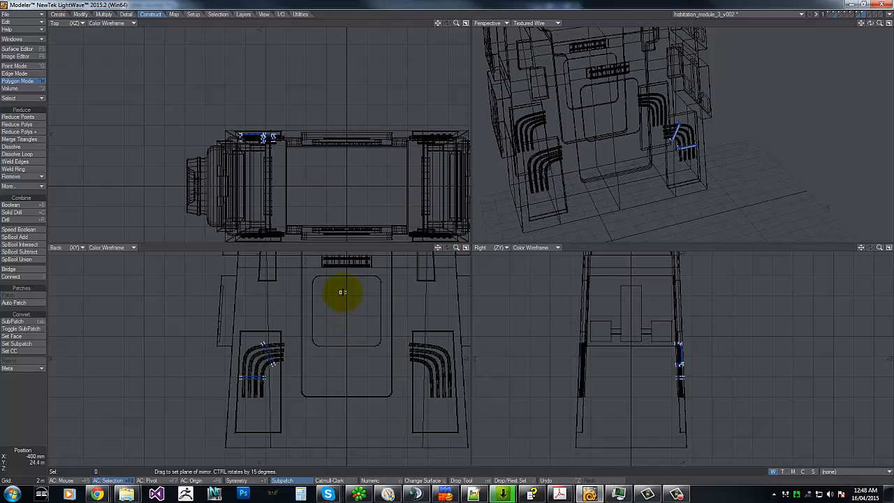
left_click_drag(346, 286, 347, 418)
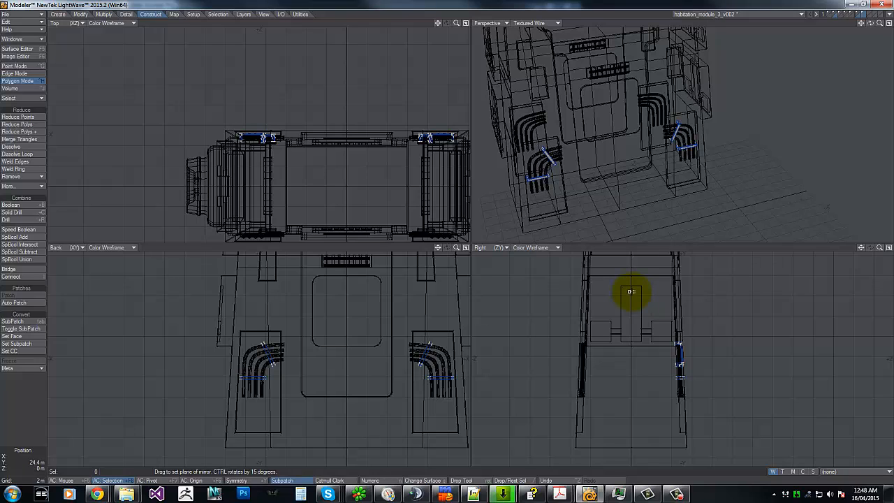
left_click_drag(630, 304, 625, 455)
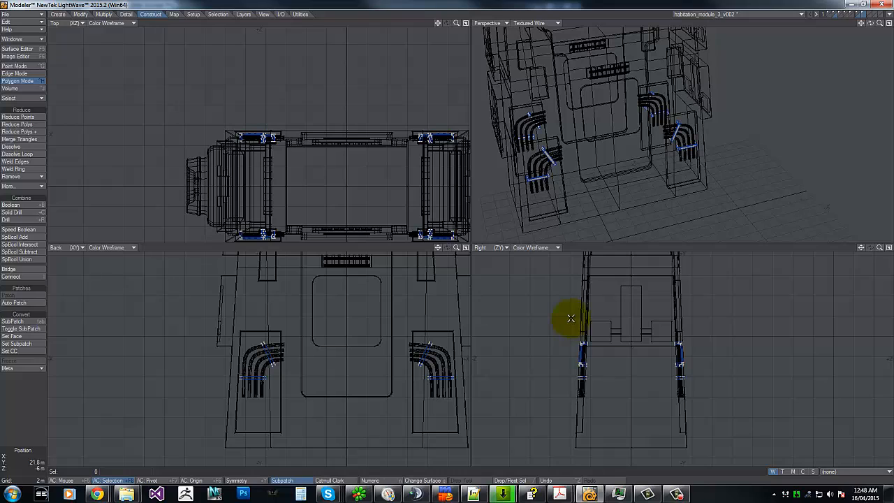
left_click(599, 298)
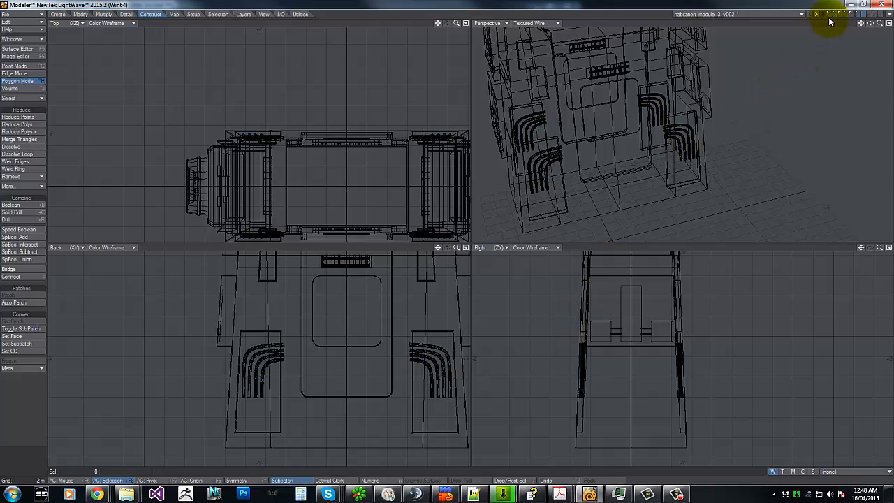
Cut the curved pipes and brackets from their separate layers, paste them into the support arm's layer, and clear the selection.
left_click(857, 14)
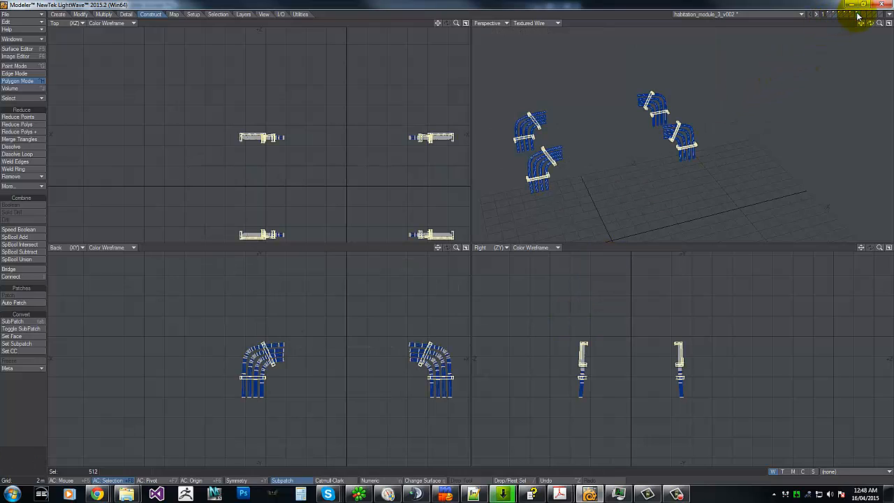
right_click_drag(558, 322, 809, 338)
key("ctrl+x")
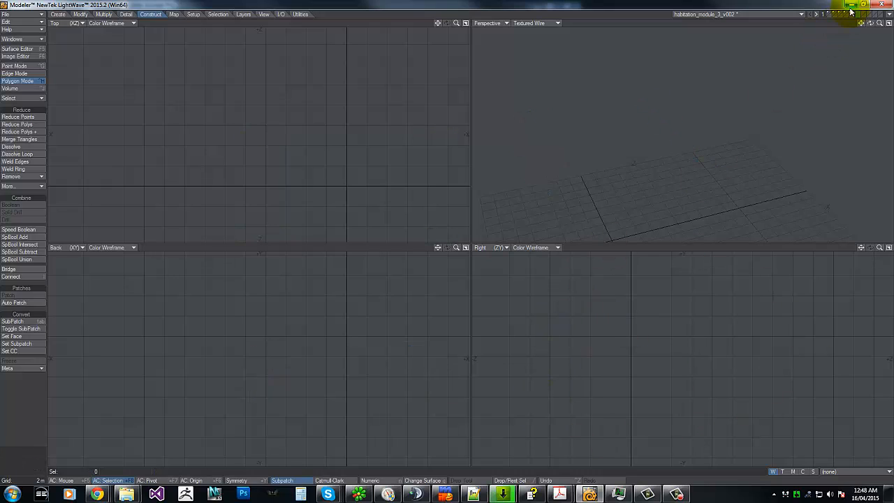
left_click(835, 15)
key("ctrl+v")
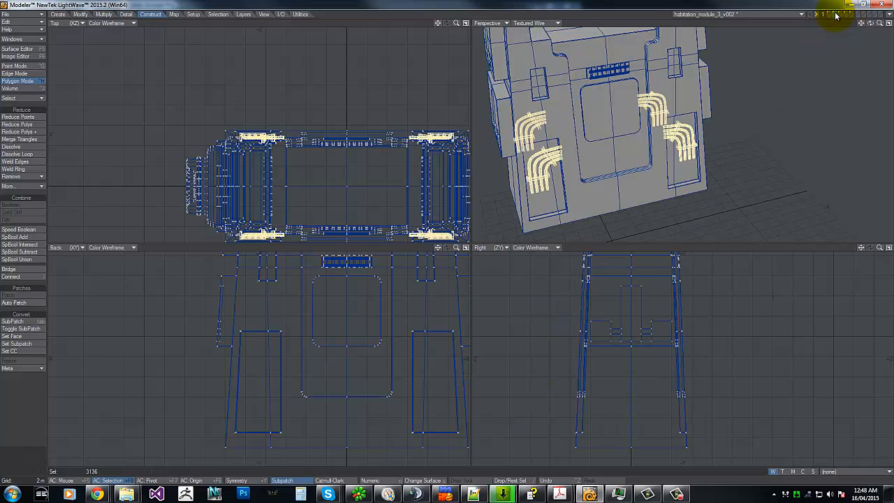
mouse_move(552, 327)
right_mouse_down()
mouse_move(875, 408)
mouse_move(488, 242)
right_mouse_up()
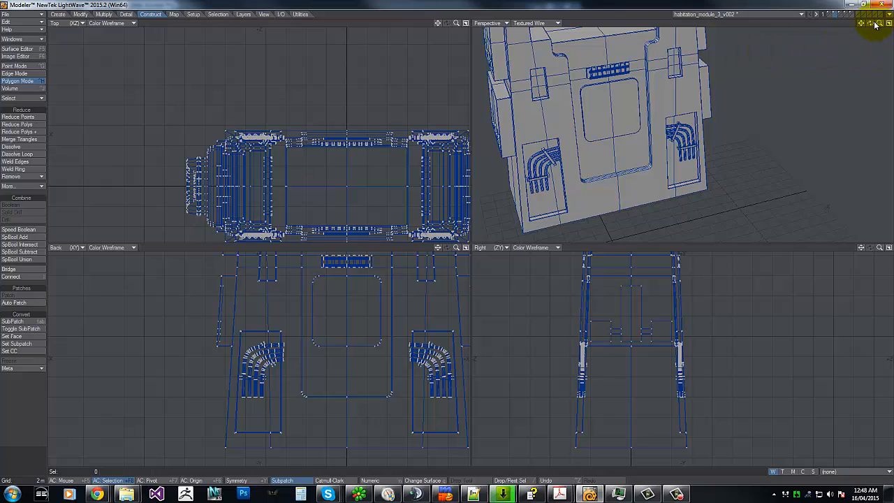
Examine the horizontal pipes at the ribbed central recess and check which polygons use the piping surface.
left_click_drag(875, 25, 445, 230)
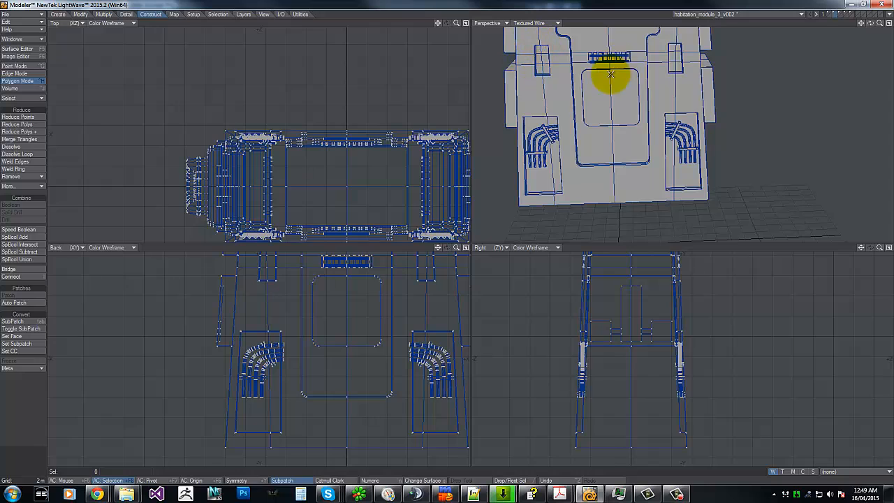
key("g")
key("period")
key("period")
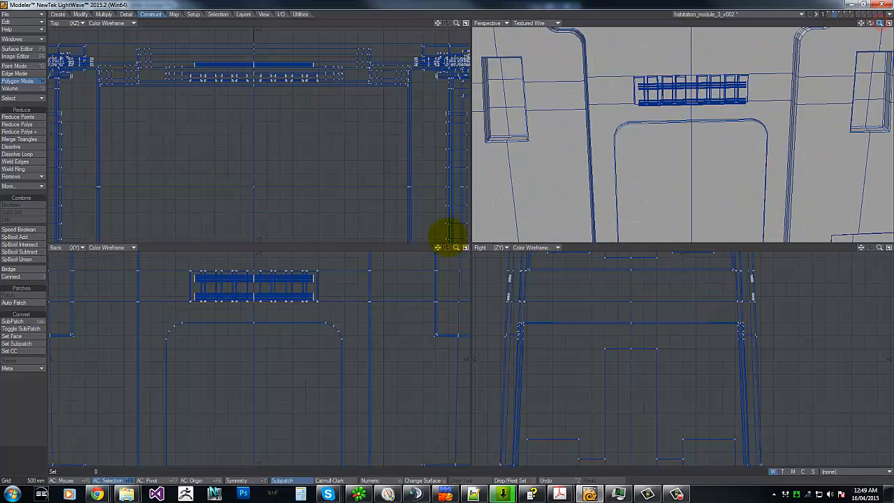
key("g")
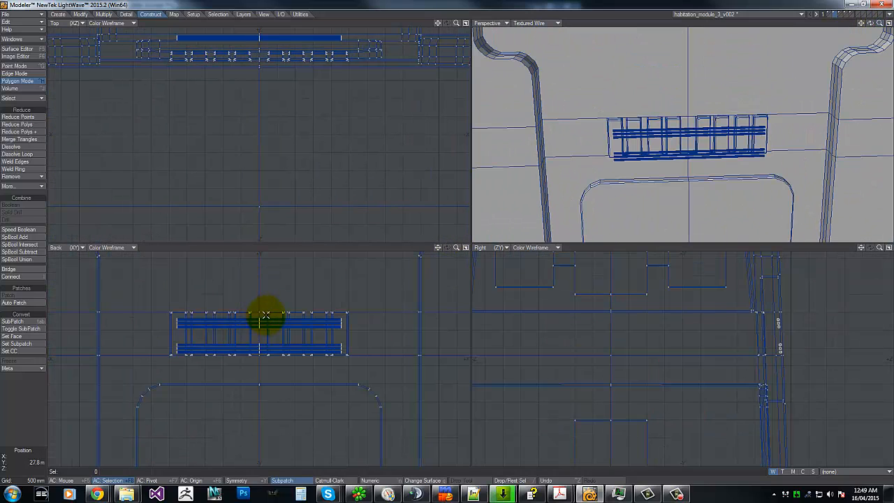
key("w")
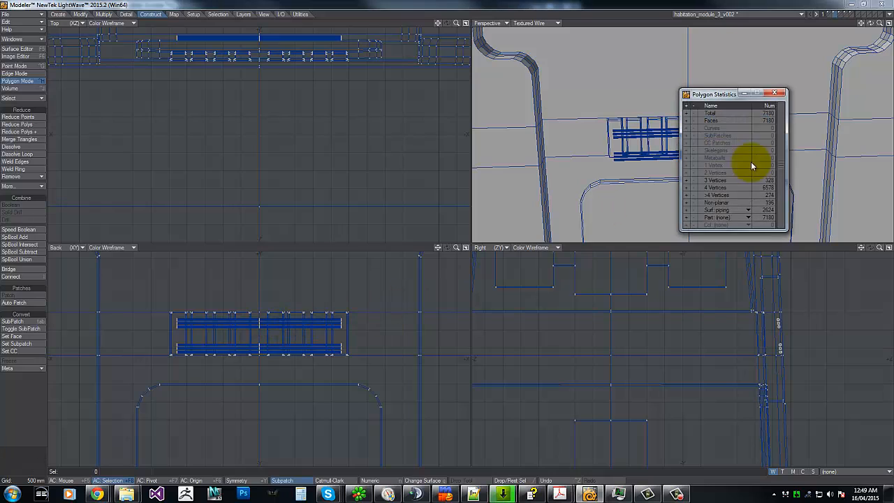
left_click(719, 211)
left_click(686, 211)
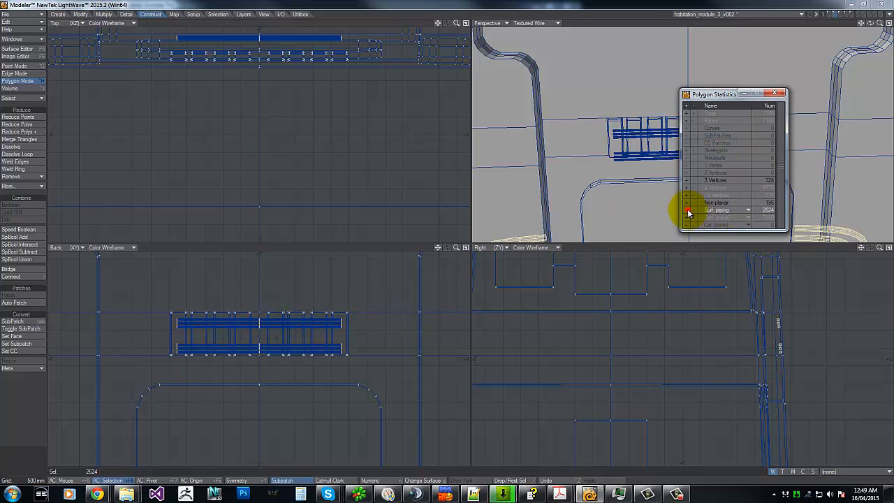
left_click(694, 210)
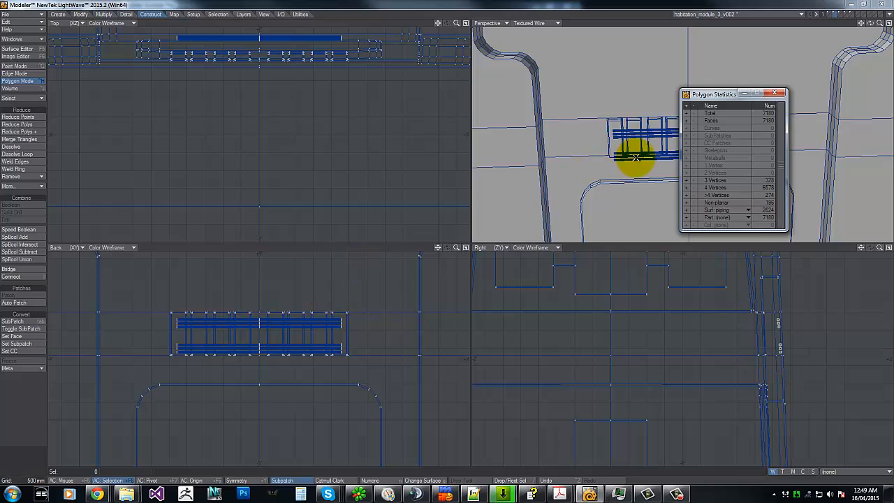
Select all the connected horizontal pipes at the central recesses and assign them the surface "piping".
left_click(254, 324)
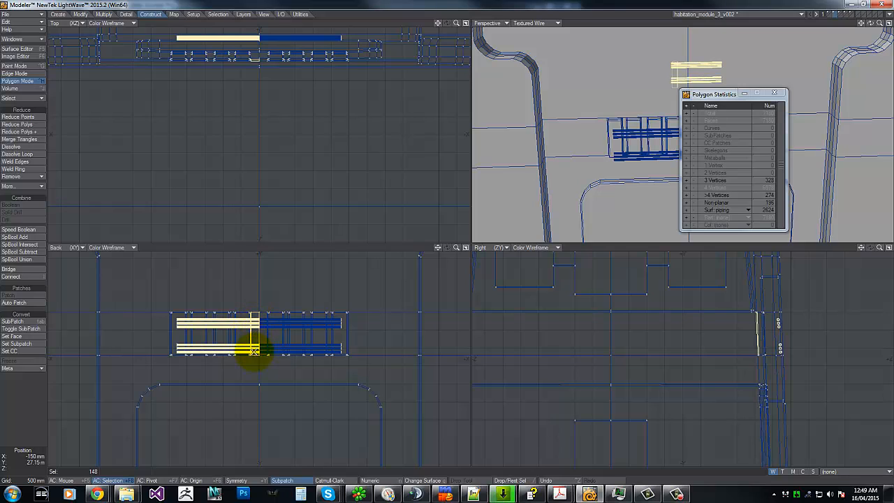
left_click(254, 354, "shift")
left_click_drag(238, 372, 275, 372)
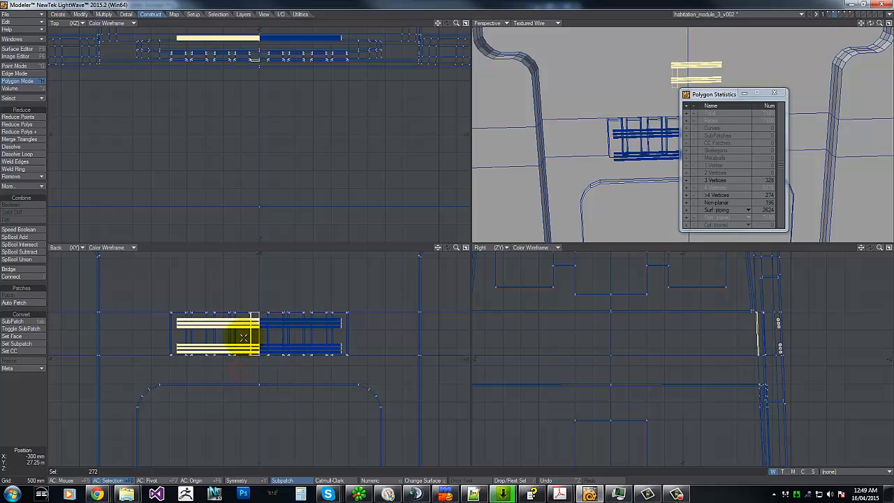
left_click_drag(243, 337, 257, 338)
key("]")
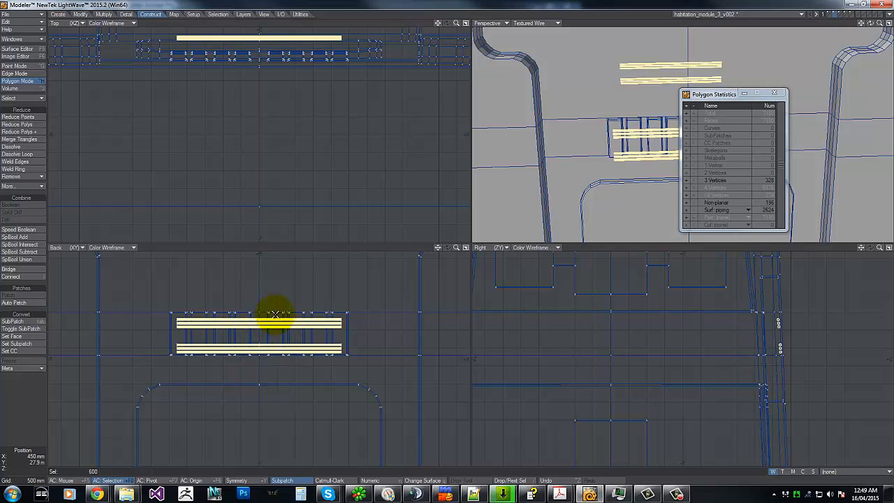
key("q")
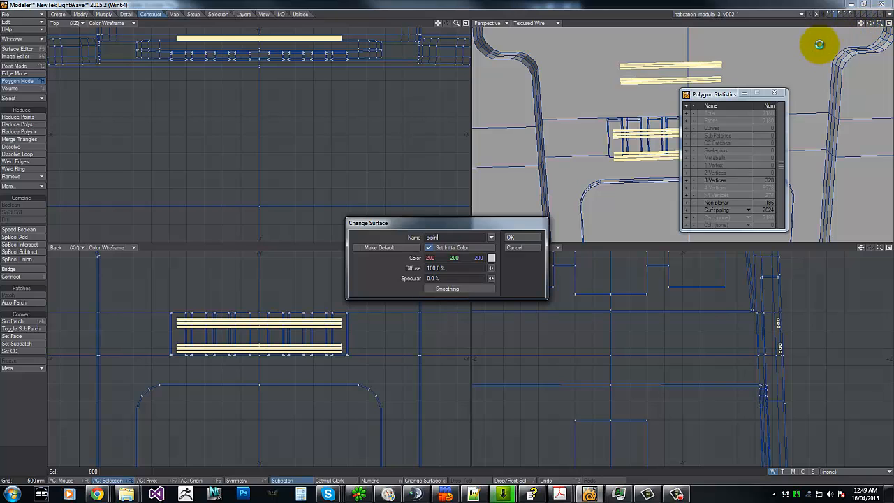
key("Return")
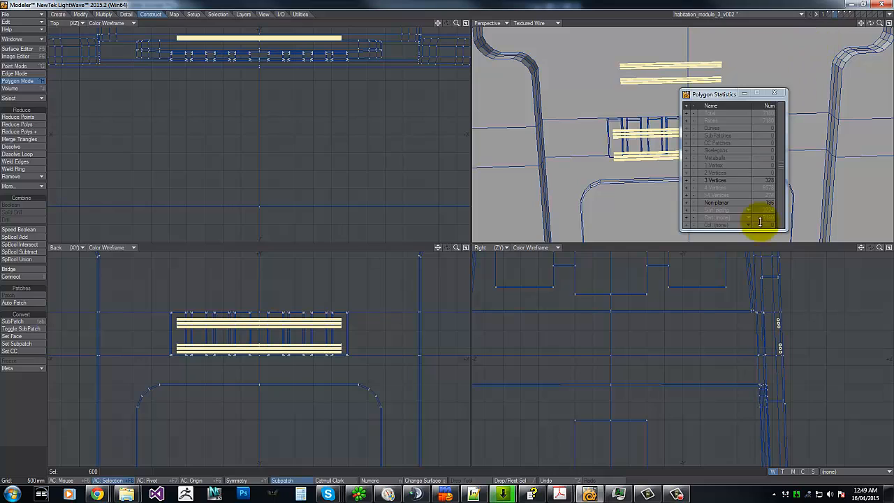
Move the horizontal pipes inward along Z in the right view until the near set sits inside its central recess.
key("t")
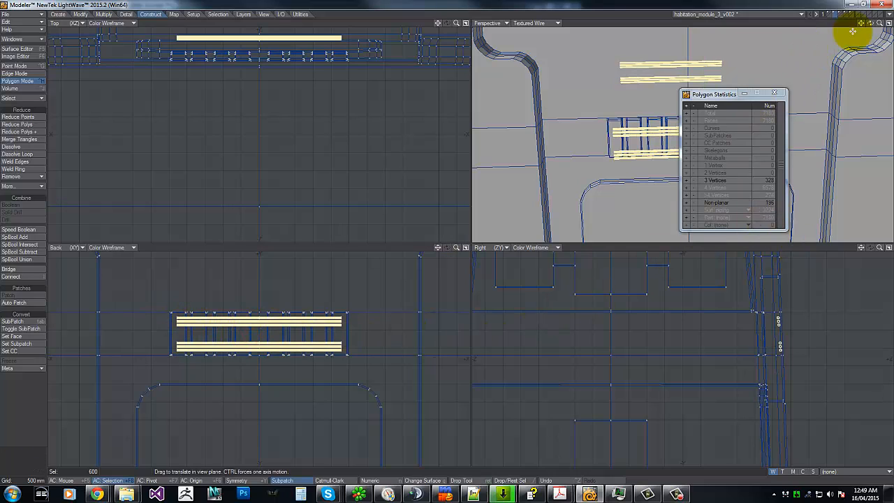
left_click_drag(872, 25, 533, 92)
mouse_move(880, 23)
left_mouse_down()
mouse_move(451, 236)
mouse_move(880, 23)
left_mouse_up()
left_click_drag(446, 235, 803, 81)
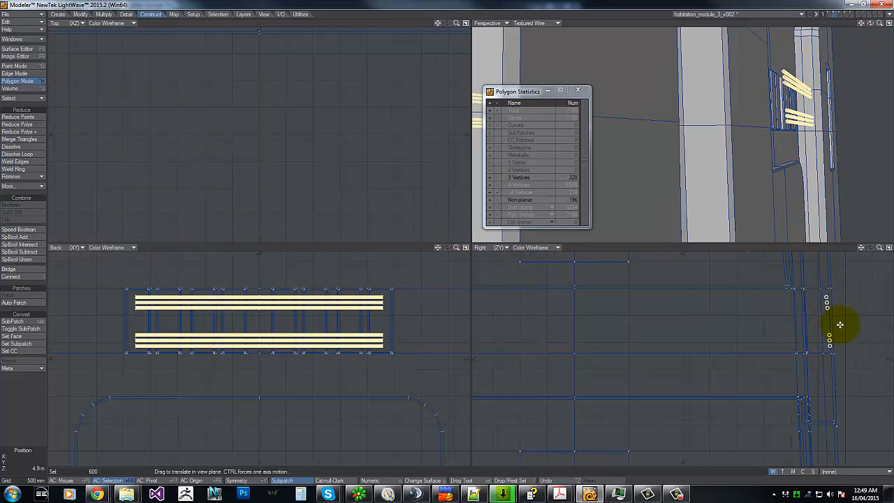
left_click_drag(840, 324, 814, 325)
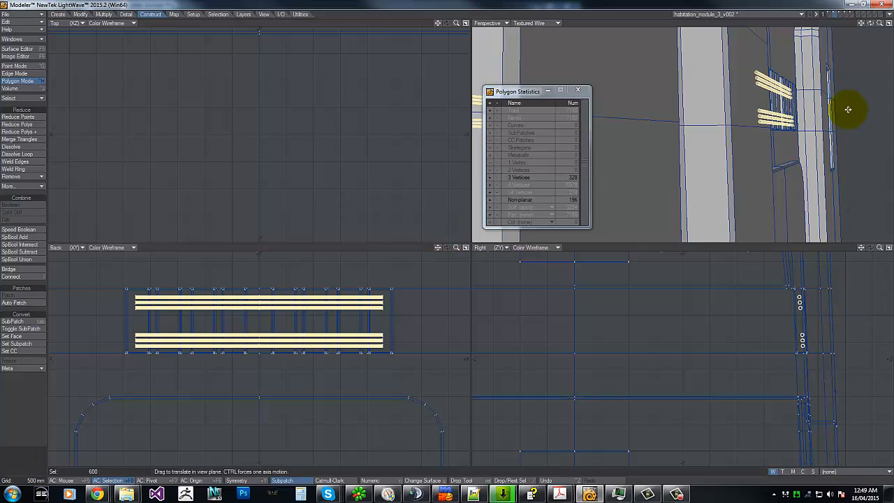
Drop the seated pipes from the selection, move the opposite side's horizontal pipes inward into their recess, and deselect them.
key("a")
key("shift+a")
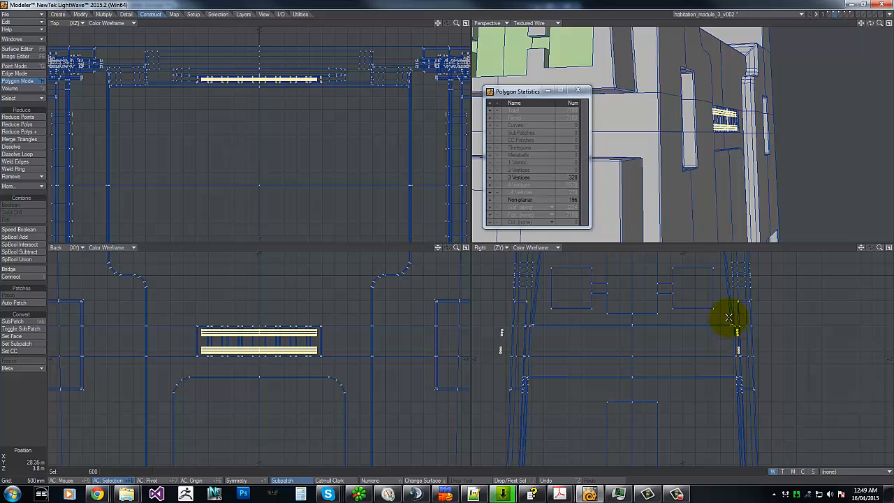
right_click_drag(706, 368, 810, 327)
mouse_move(870, 24)
left_mouse_down()
mouse_move(443, 233)
mouse_move(695, 163)
left_mouse_up()
key("t")
left_click_drag(526, 340, 448, 237)
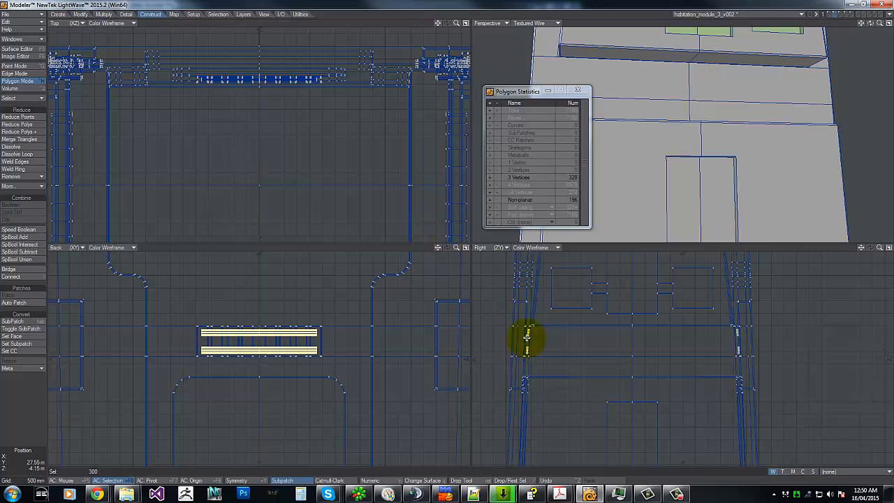
mouse_move(548, 307)
right_mouse_down()
mouse_move(509, 310)
mouse_move(531, 296)
right_mouse_up()
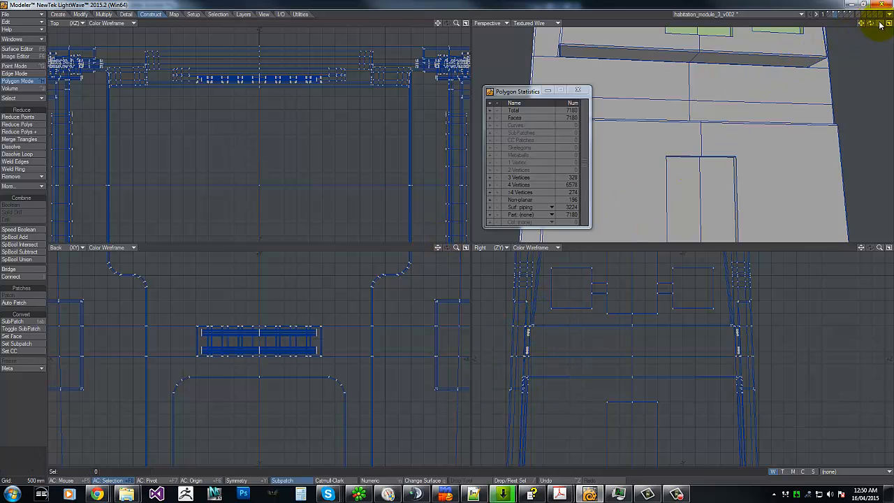
key("a")
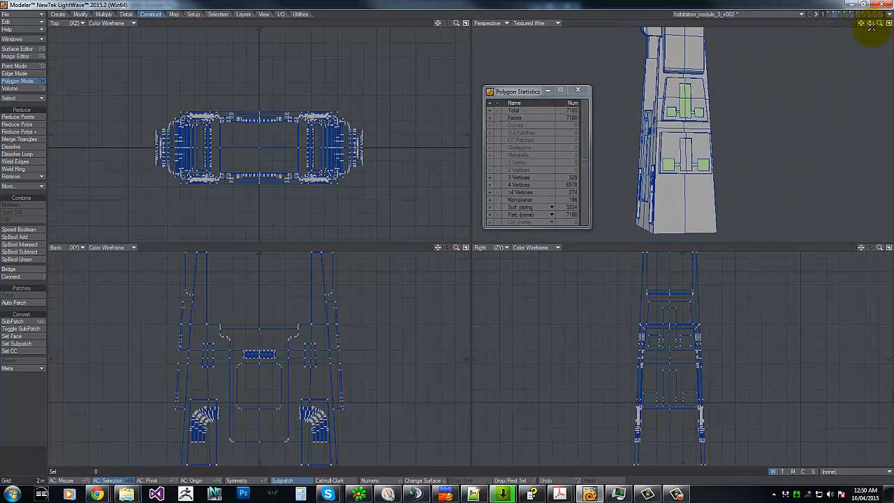
left_click_drag(870, 24, 652, 114)
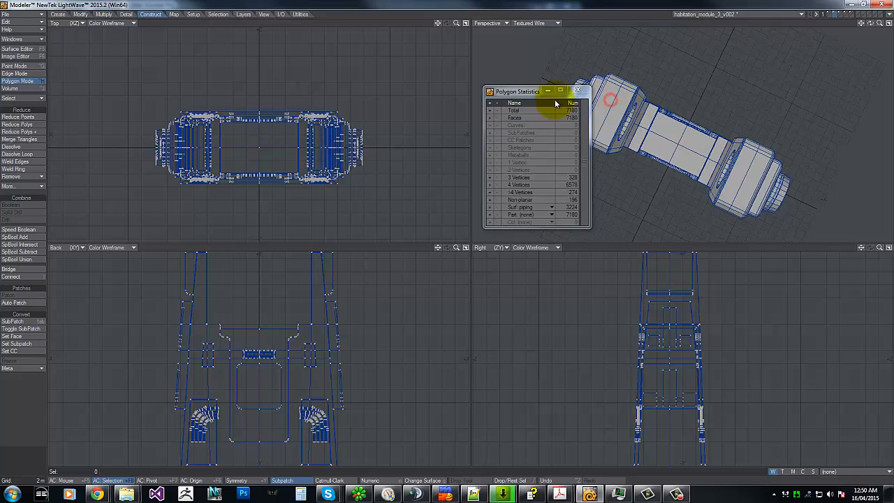
Move the Polygon Statistics window clear of the perspective view, clear the selection, and examine the module's base and arms from several angles.
left_click_drag(533, 91, 377, 101)
left_click_drag(606, 99, 627, 118)
key("slash")
left_click_drag(869, 27, 447, 234)
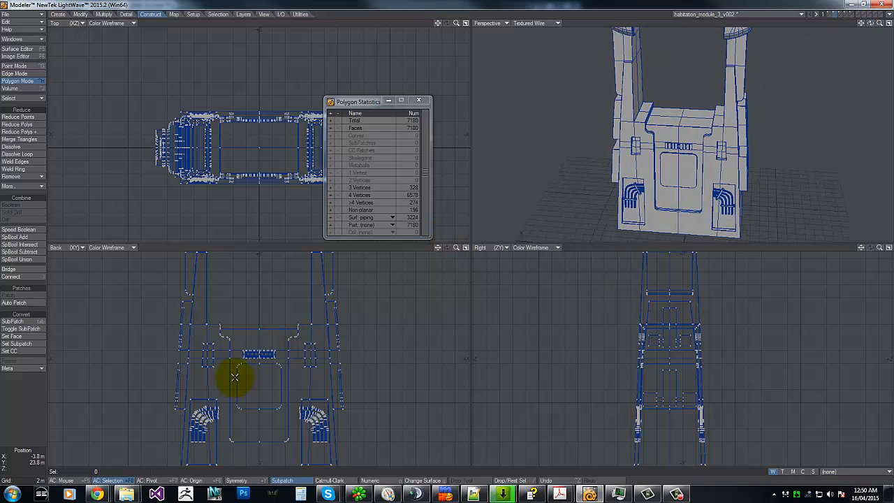
left_click(247, 418)
key("slash")
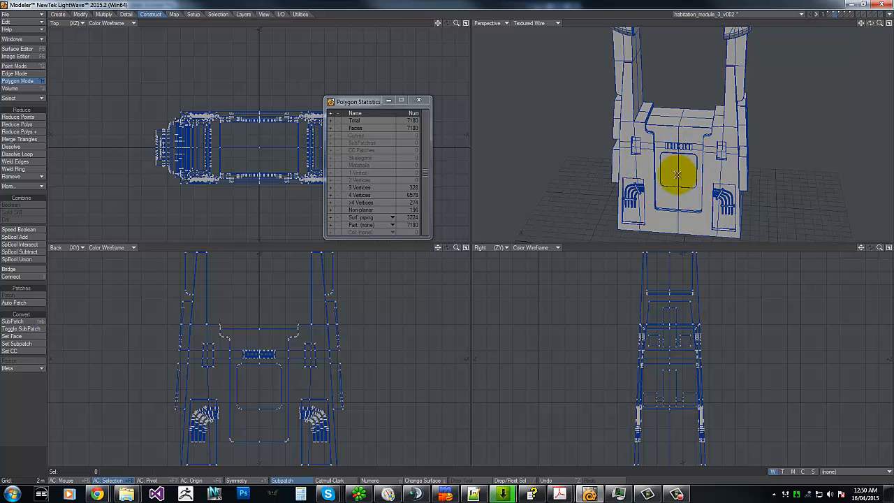
left_click_drag(444, 237, 447, 236)
left_click_drag(868, 24, 446, 235)
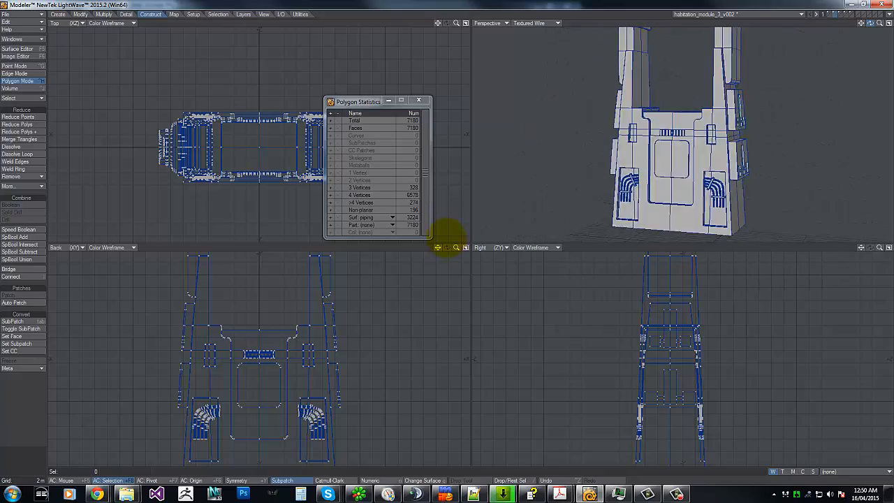
left_click_drag(446, 236, 446, 236)
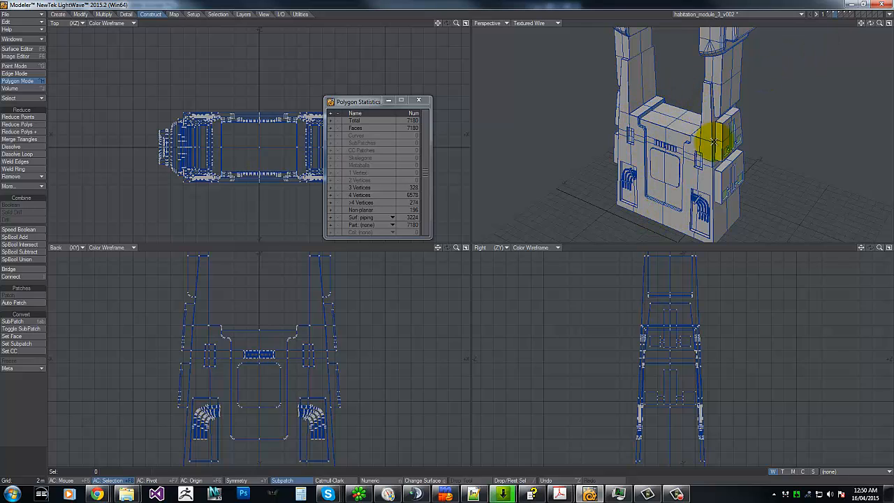
key("g")
key("g")
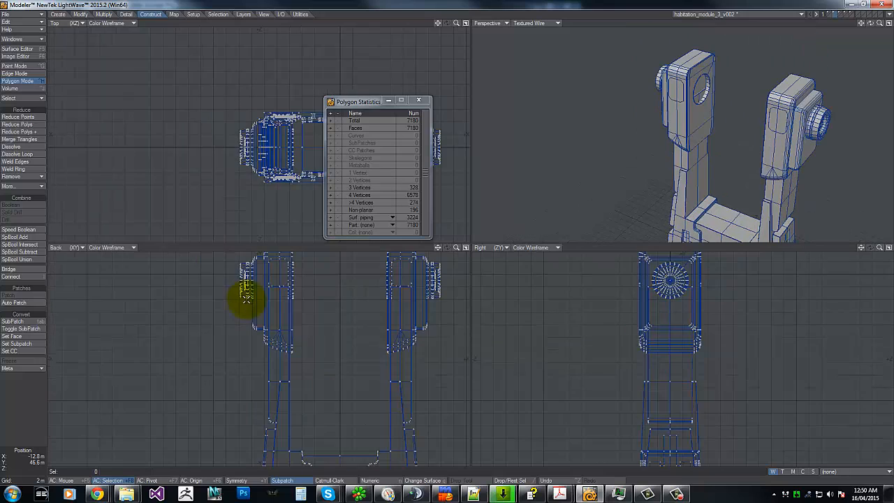
key("g")
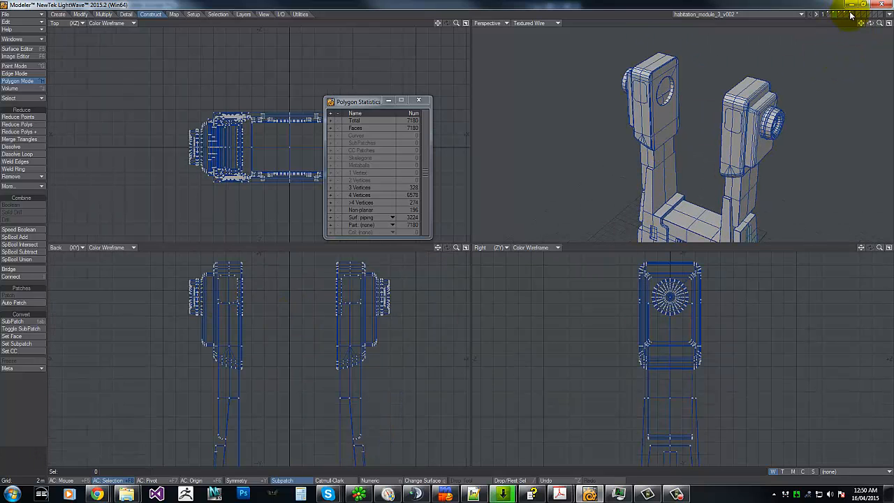
Switch to Adobe Acrobat Pro and compare the model with the Carrier-type Centrifuge drawing on page 11, enlarged to 300%.
key("alt+Tab")
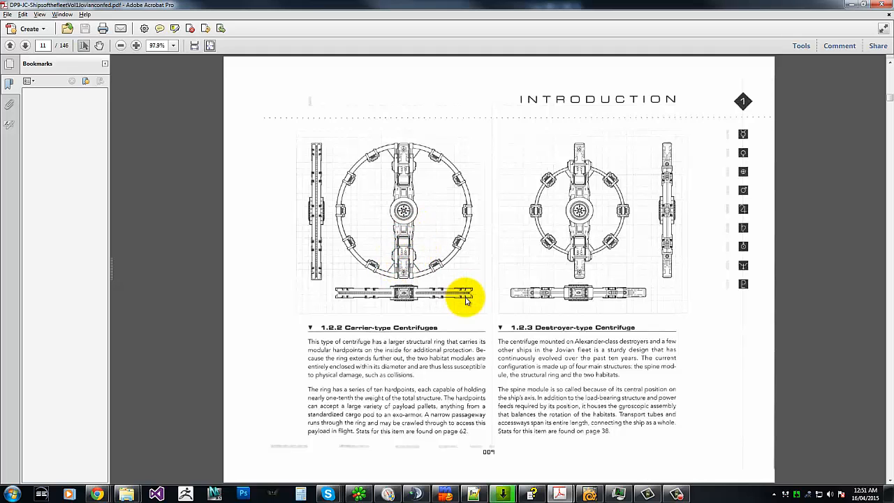
key("alt+Tab")
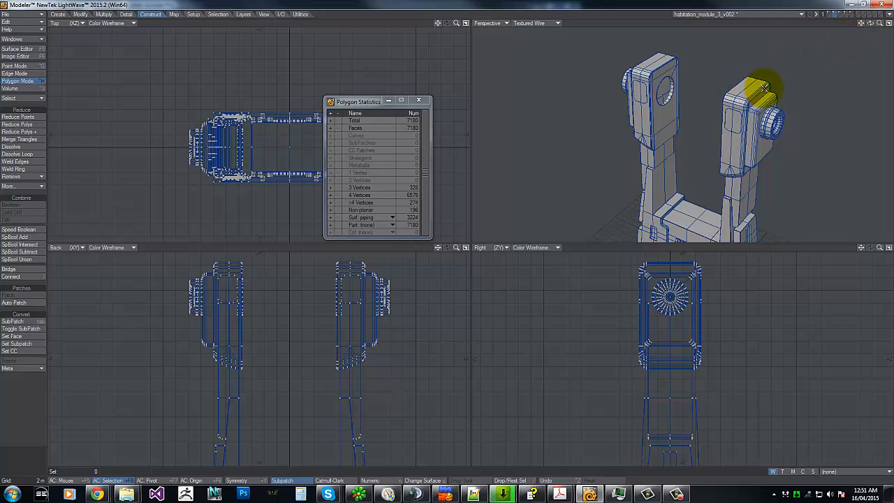
key("alt+Tab")
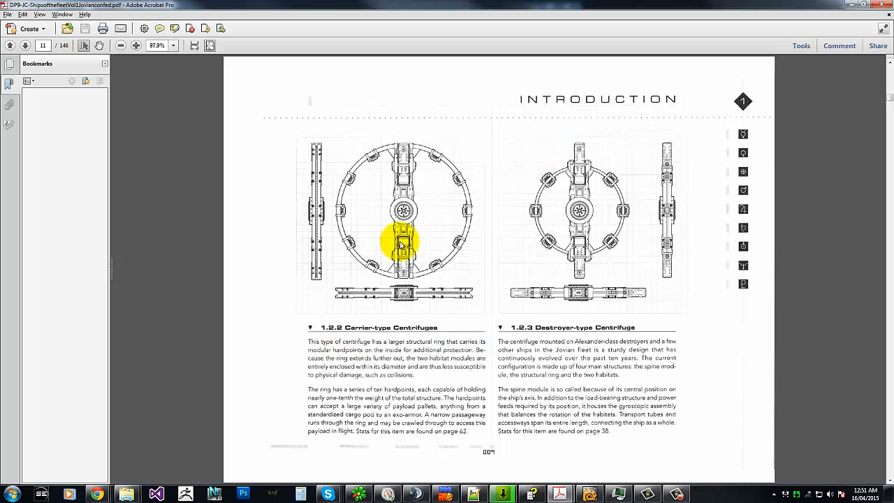
scroll(412, 297, "up", 5, "ctrl")
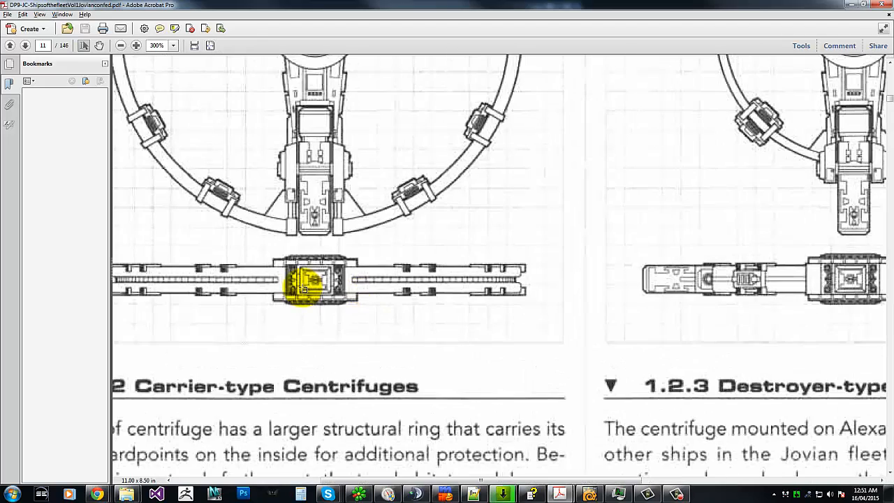
key("alt+Tab")
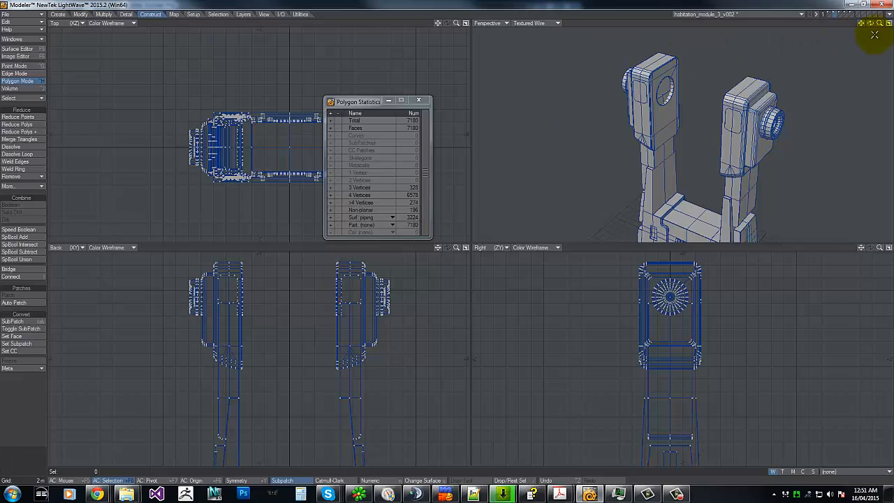
Make an empty layer active with the habitation module as its background layer, and close the Polygon Statistics window.
left_click_drag(870, 24, 449, 239)
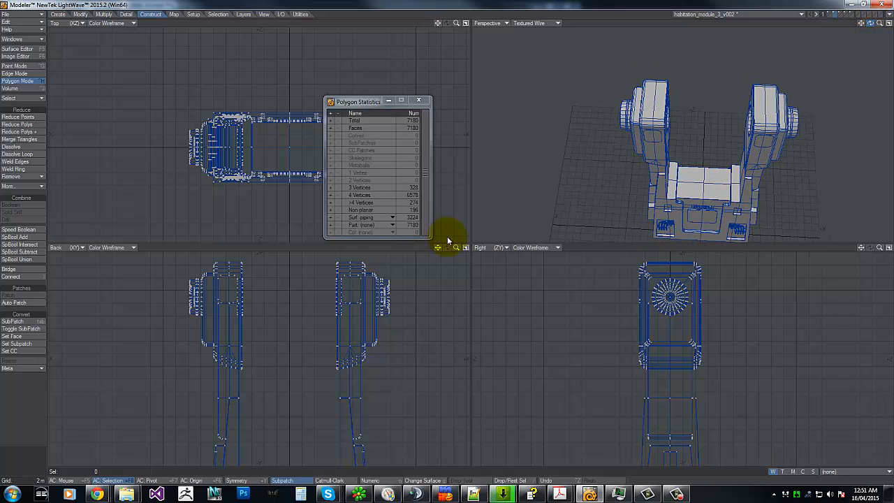
left_click(852, 14)
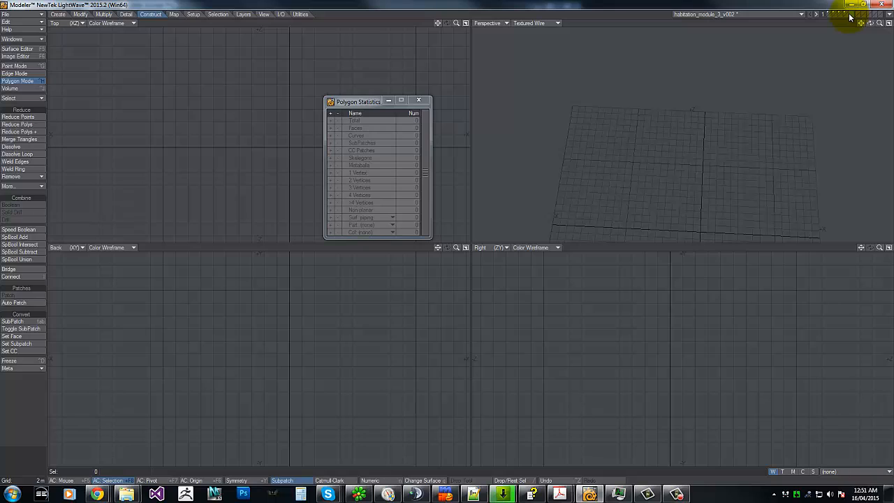
left_click(846, 16)
left_click(846, 15)
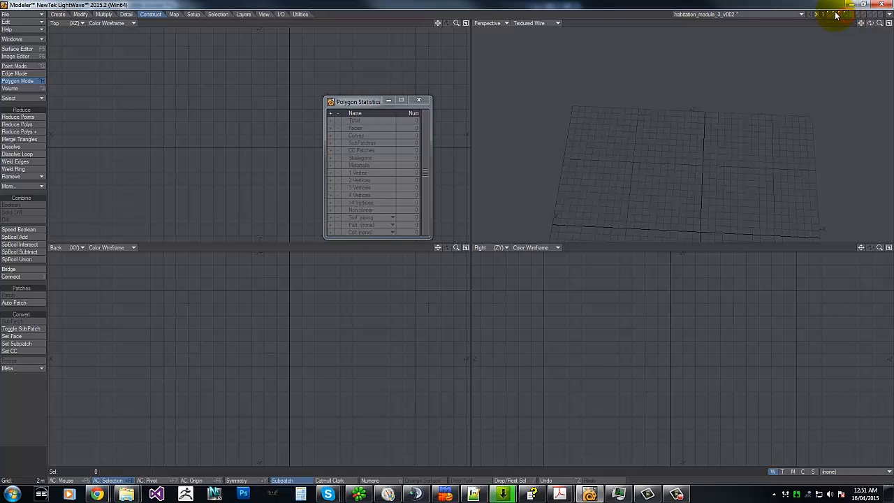
left_click(836, 18)
left_click(419, 100)
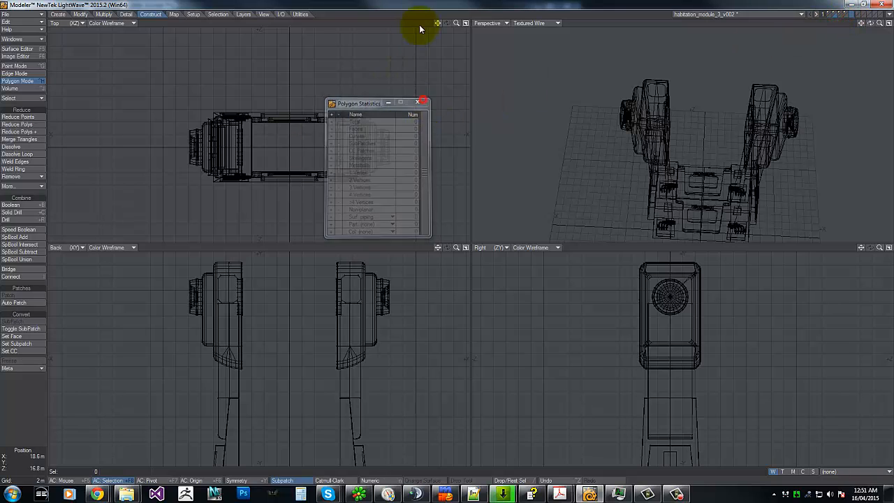
Swap the module back to the foreground layer and select the polygons across the top of one arm's head.
left_click_drag(456, 23, 444, 239)
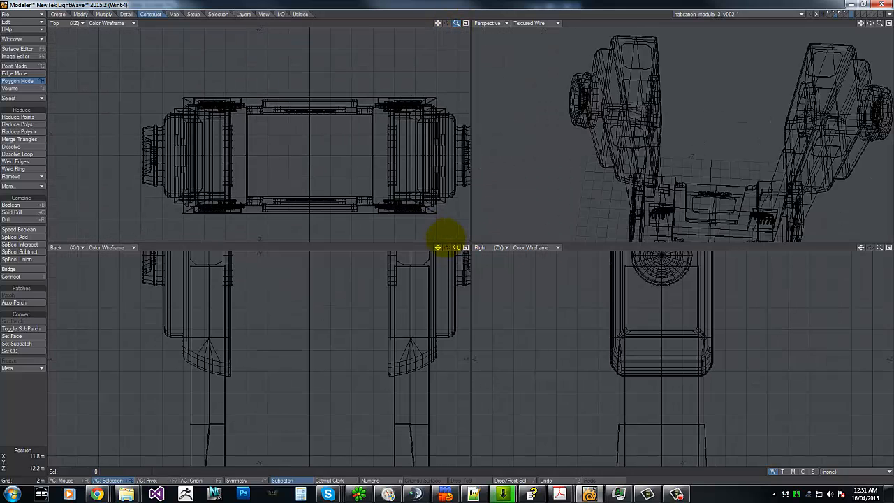
key("apostrophe")
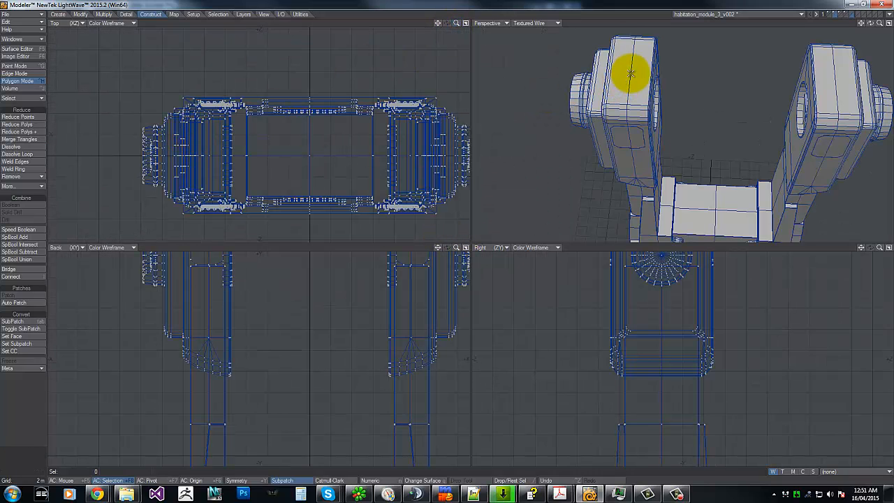
left_click_drag(632, 72, 609, 76)
Switch to Adobe Acrobat Pro and examine the centrifuge drawings on pages 11 to 9 of the Vol1 PDF.
key("alt+Tab")
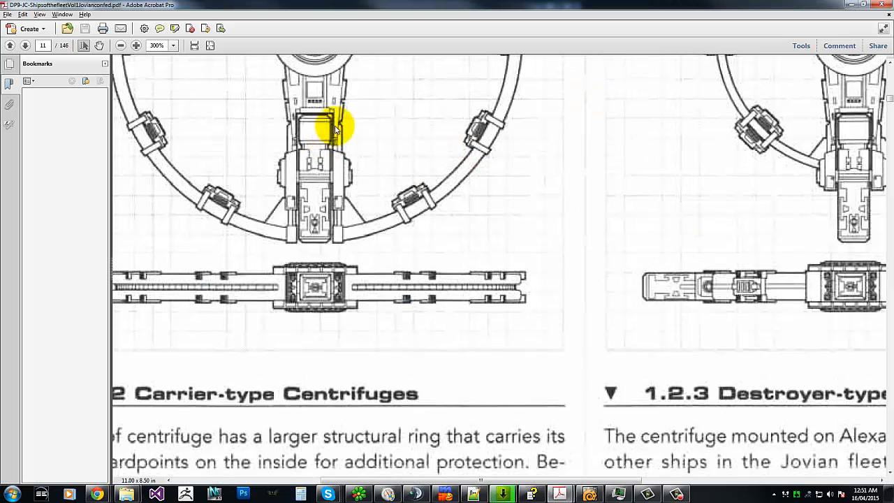
scroll(342, 124, "up", 5)
scroll(360, 124, "up", 5)
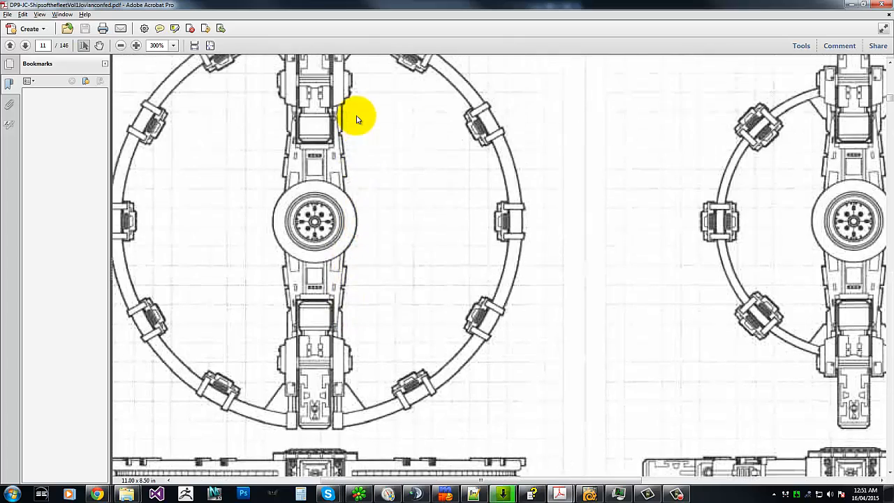
mouse_move(357, 178)
left_mouse_down()
mouse_move(598, 269)
mouse_move(591, 171)
mouse_move(419, 310)
mouse_move(414, 369)
left_mouse_up()
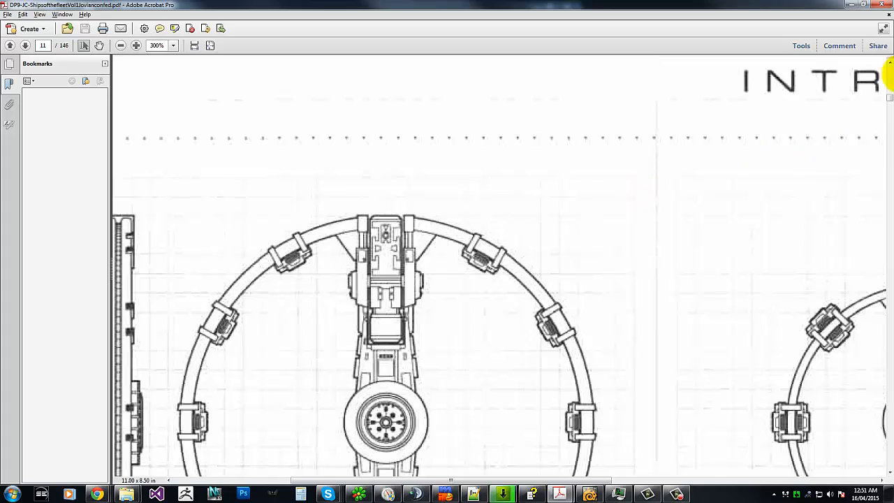
scroll(884, 73, "up", 5)
left_click(891, 78)
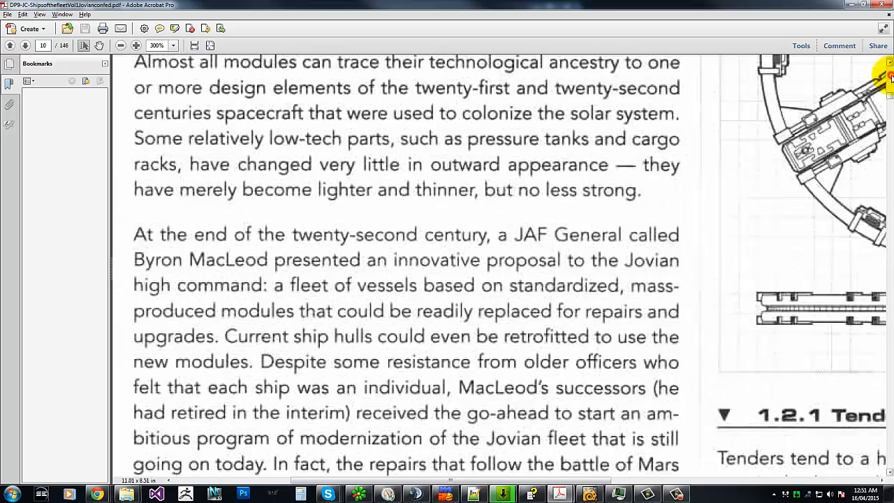
left_click_drag(757, 137, 582, 304)
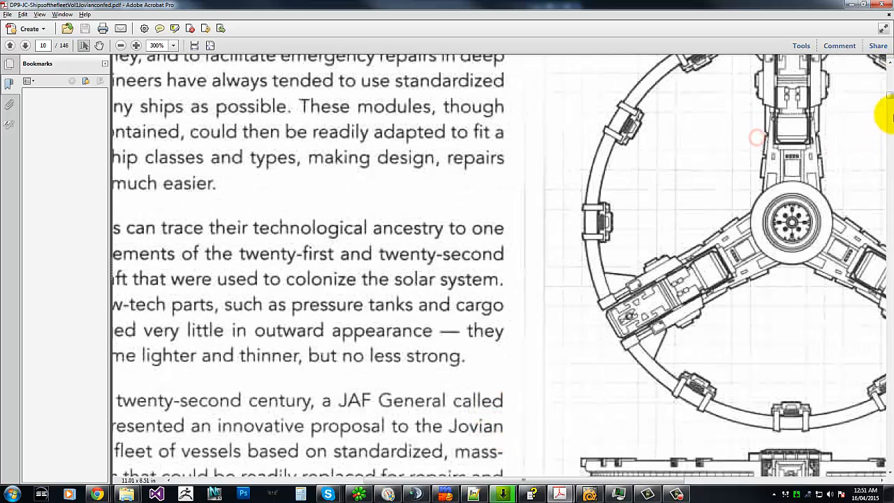
left_click(889, 77)
left_click(890, 77)
left_click(890, 77)
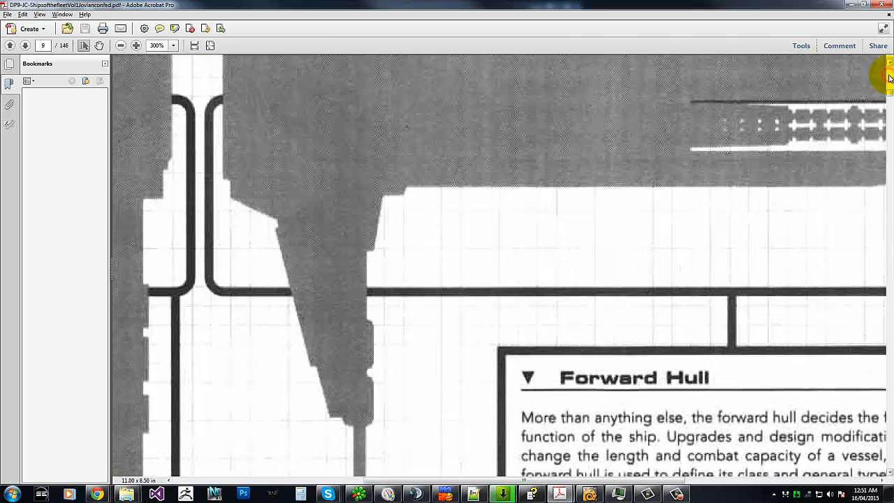
Switch to DP9-JC-ShipsofthefleetVol2Jovianconfed.pdf and browse from the Twin-Arm Centrifuge to the Mk II Twin-Arm Centrifuge on page 11.
key("alt+Tab")
left_click(437, 181)
key("alt+space")
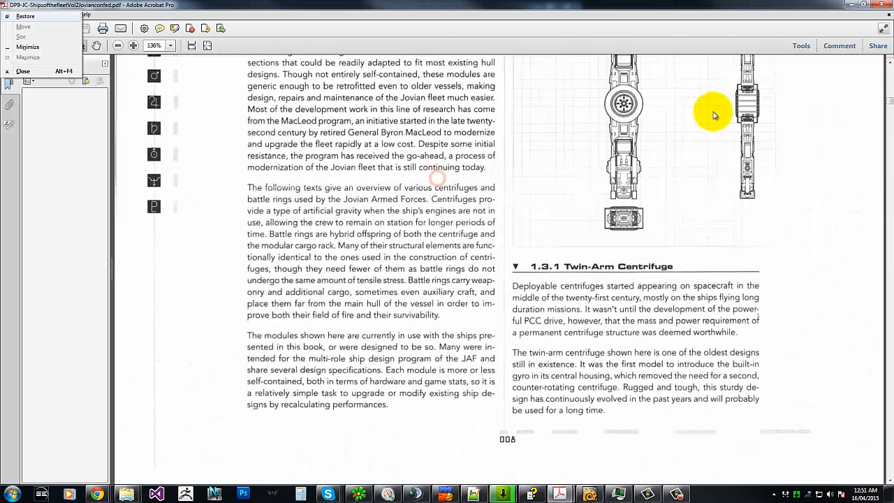
mouse_move(713, 112)
left_mouse_down()
mouse_move(503, 242)
mouse_move(720, 121)
left_mouse_up()
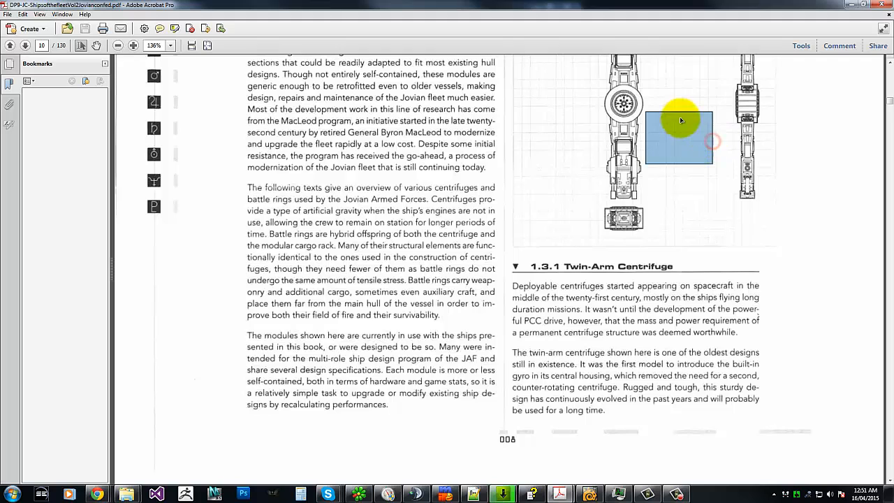
left_click(619, 102)
scroll(691, 124, "up", 4)
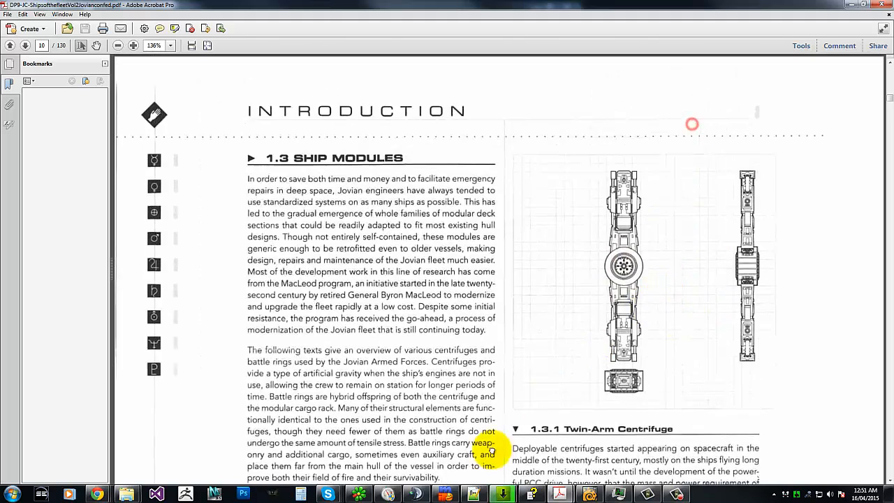
scroll(880, 303, "down", 15)
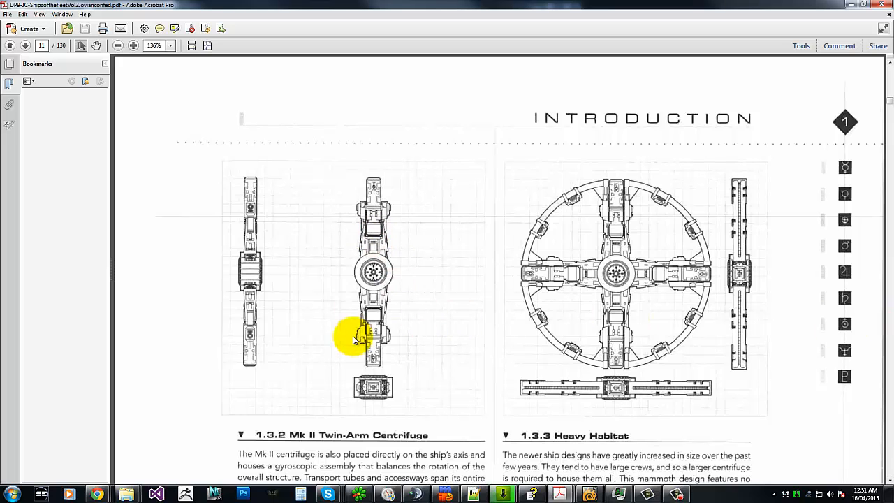
Enlarge the Mk II Twin-Arm Centrifuge drawing to 300% and examine its arms, hub and end view.
scroll(364, 328, "up", 3, "ctrl")
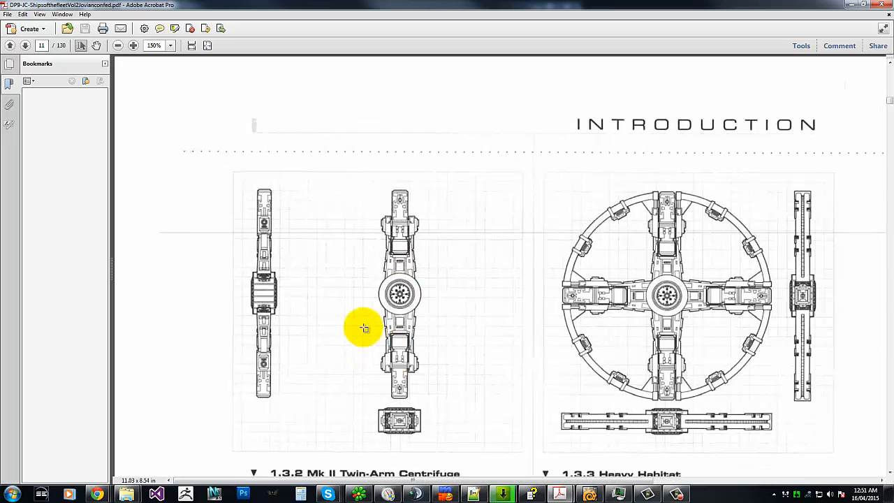
left_click_drag(604, 368, 289, 92)
left_click_drag(507, 289, 331, 134)
left_click_drag(385, 305, 375, 114)
left_click_drag(356, 278, 359, 287)
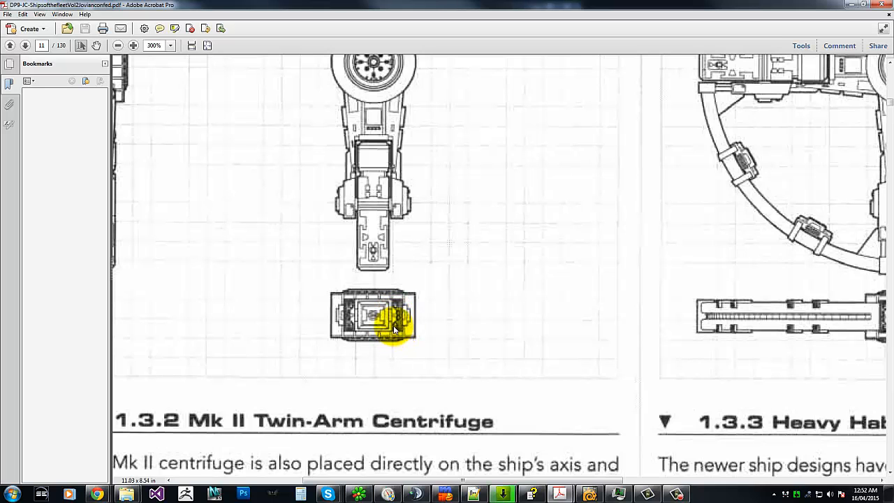
left_click_drag(412, 171, 415, 376)
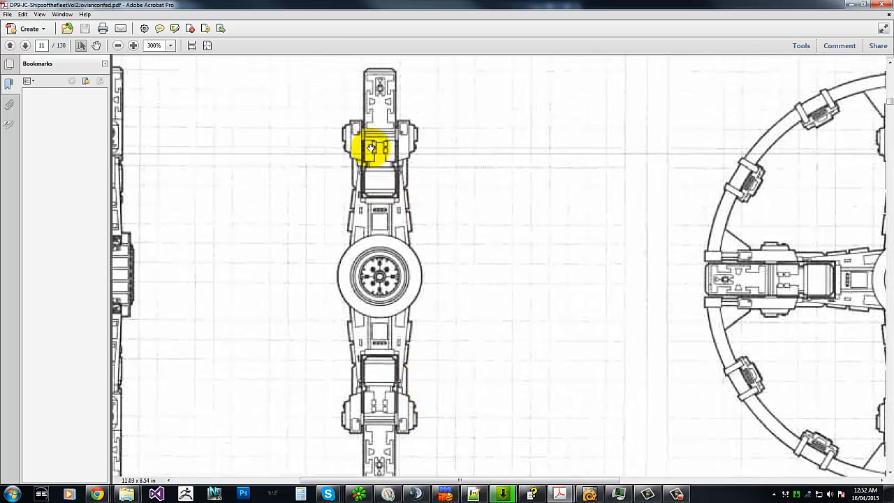
scroll(359, 369, "down", 3)
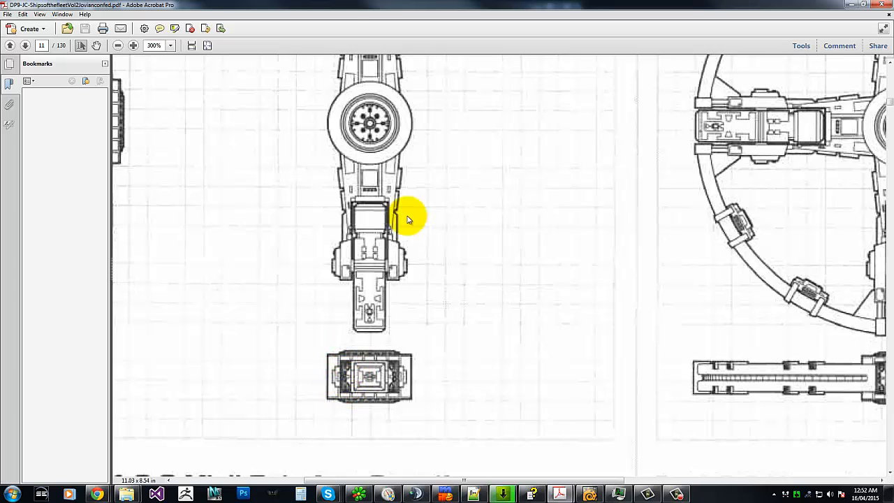
scroll(409, 220, "up", 5)
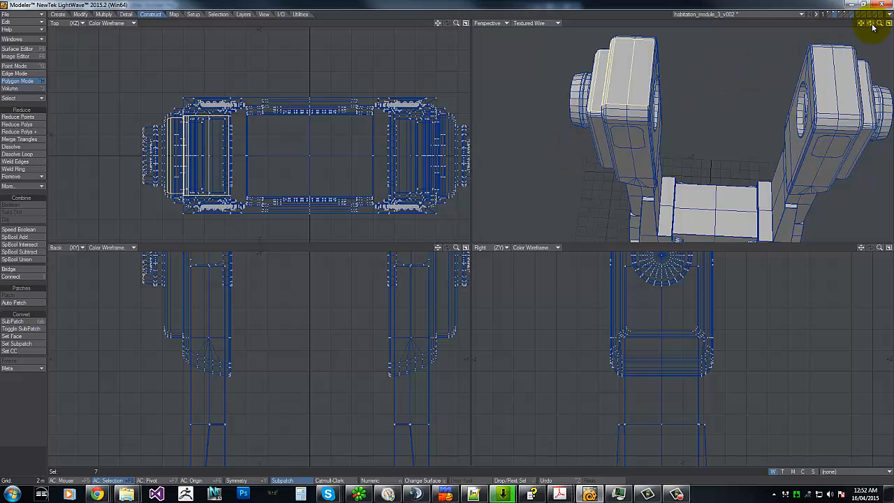
Compare the LightWave model with the front and side views of the Mk II Twin-Arm Centrifuge in Acrobat.
key("alt+Tab")
key("alt+Tab")
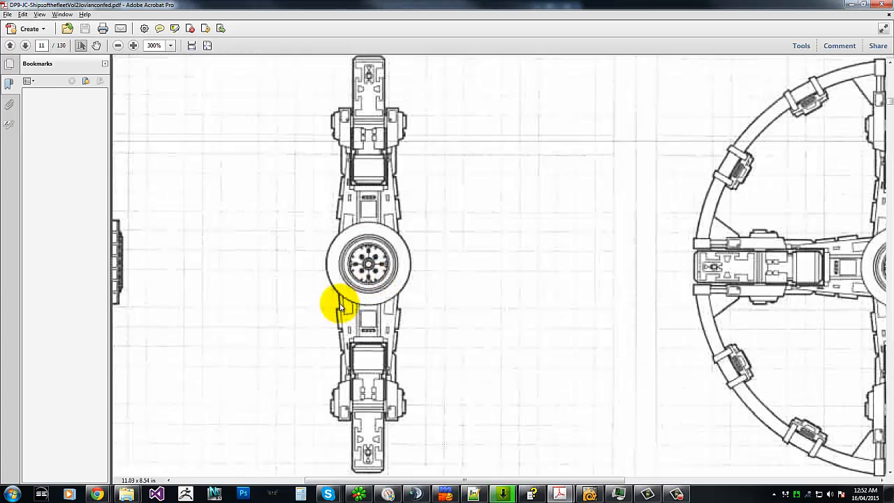
mouse_move(276, 255)
left_mouse_down()
mouse_move(538, 251)
mouse_move(519, 325)
left_mouse_up()
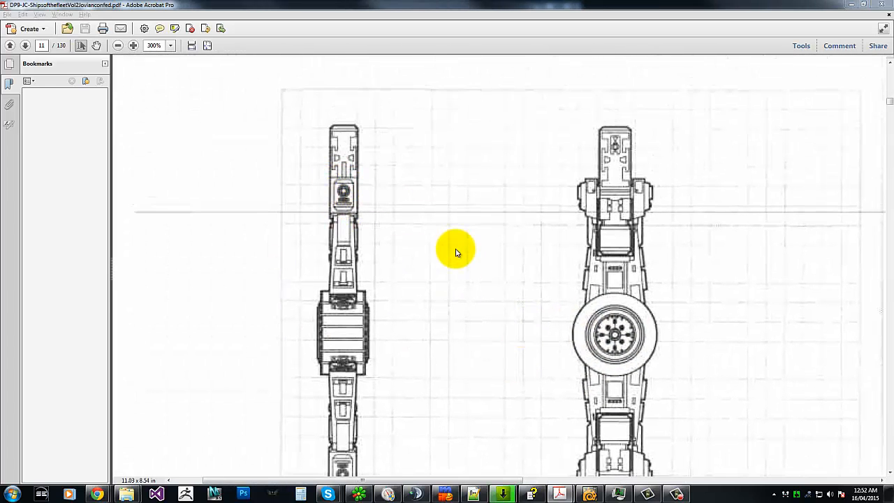
key("alt+Tab")
key("alt+Tab")
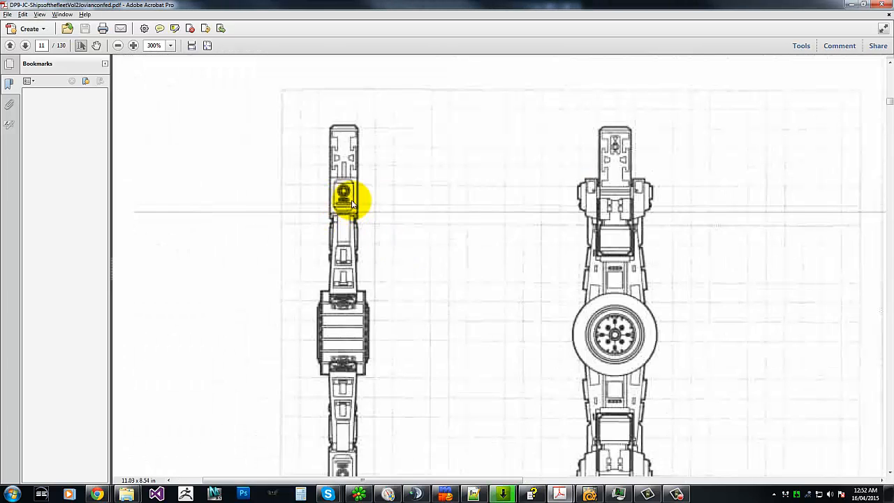
Switch to LightWave Modeler and select the upper polygons of both arm ends, including the lower stepped strips on their outer sides.
key("alt+Tab")
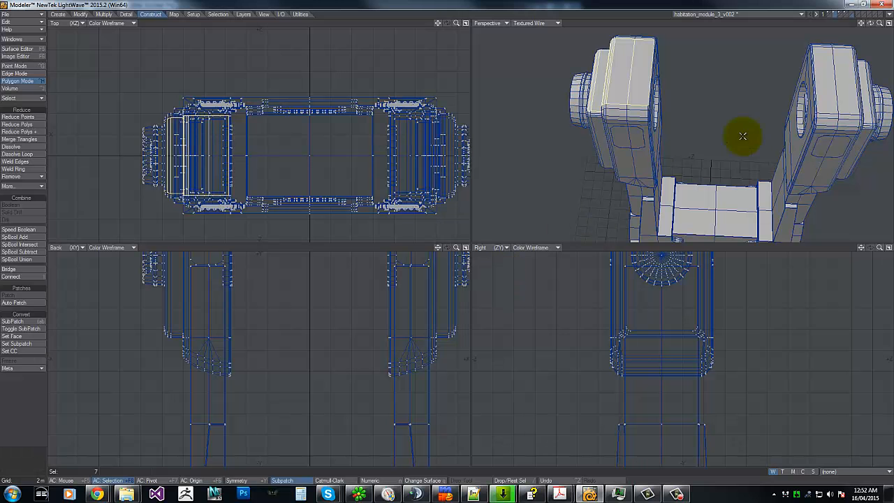
left_click_drag(870, 23, 446, 239)
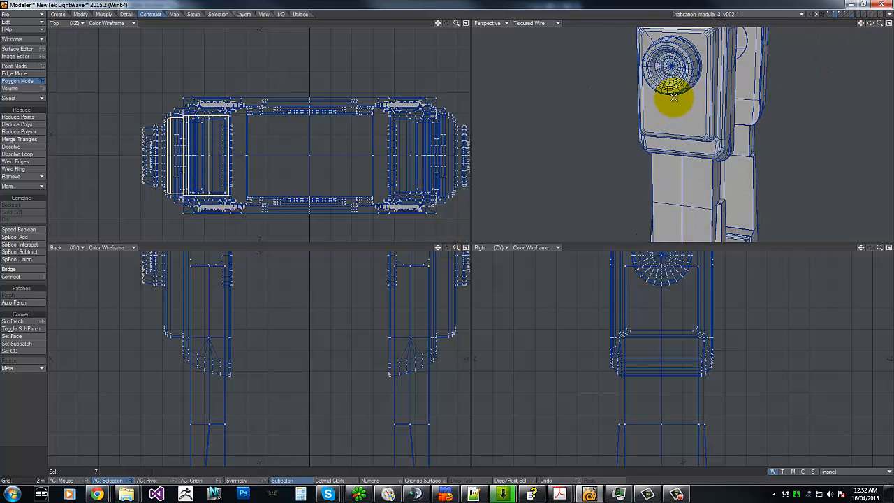
left_click_drag(870, 23, 448, 238)
left_click(628, 120)
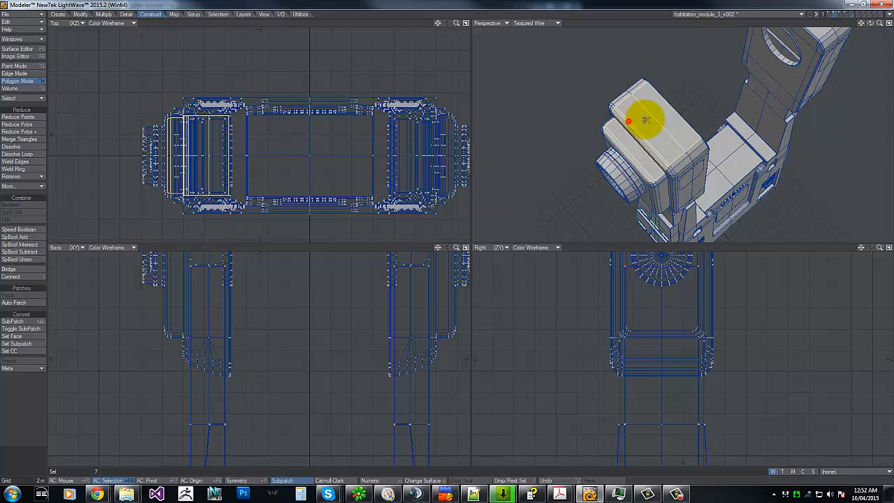
left_click_drag(878, 24, 447, 235)
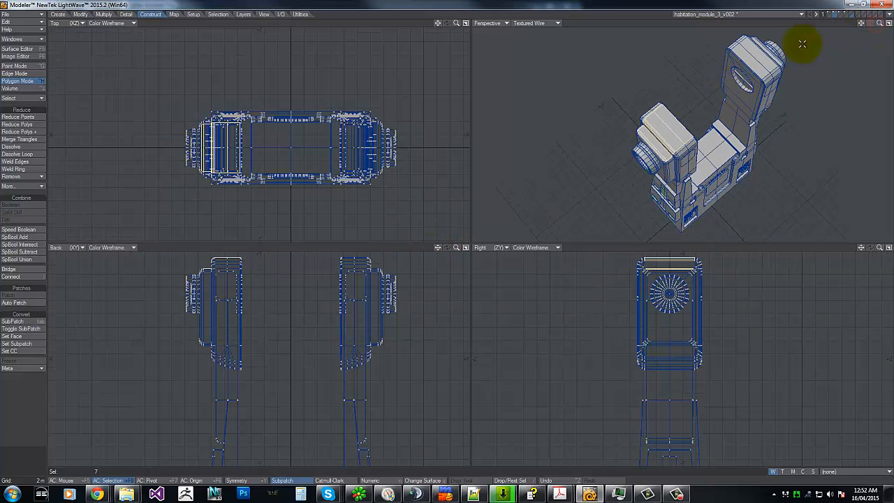
left_click(748, 55)
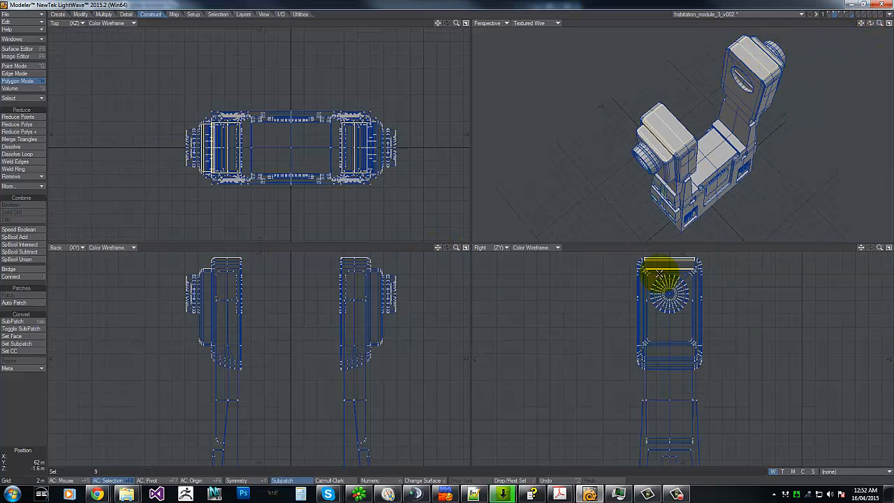
left_click_drag(870, 25, 449, 241)
left_click_drag(745, 114, 752, 120)
left_click(754, 123)
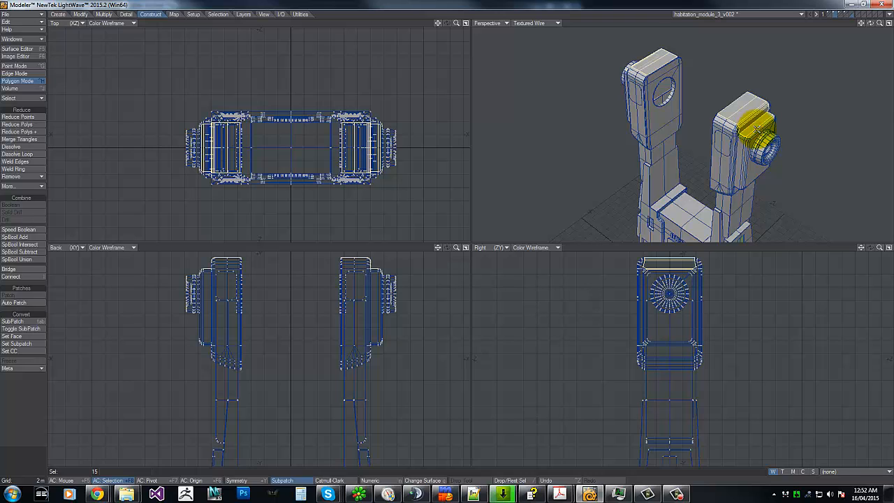
Add the missed polygon to the arm-top selection and hide all unselected geometry.
key("equal")
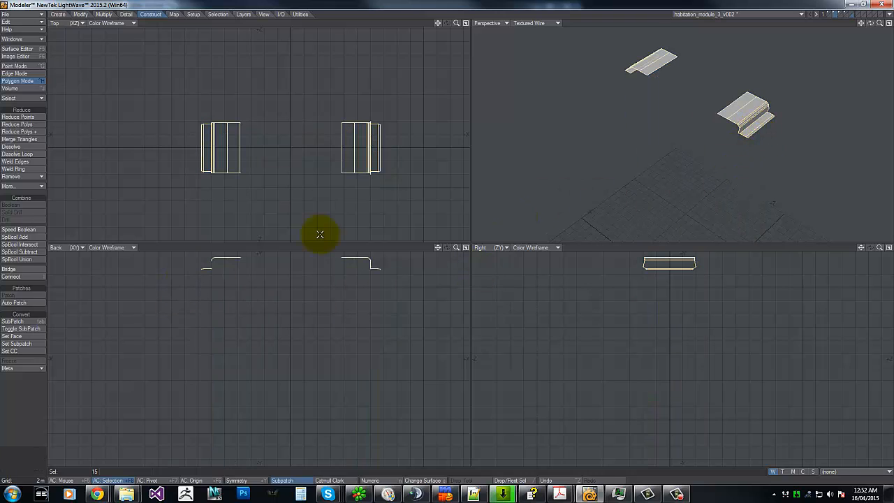
key("backslash")
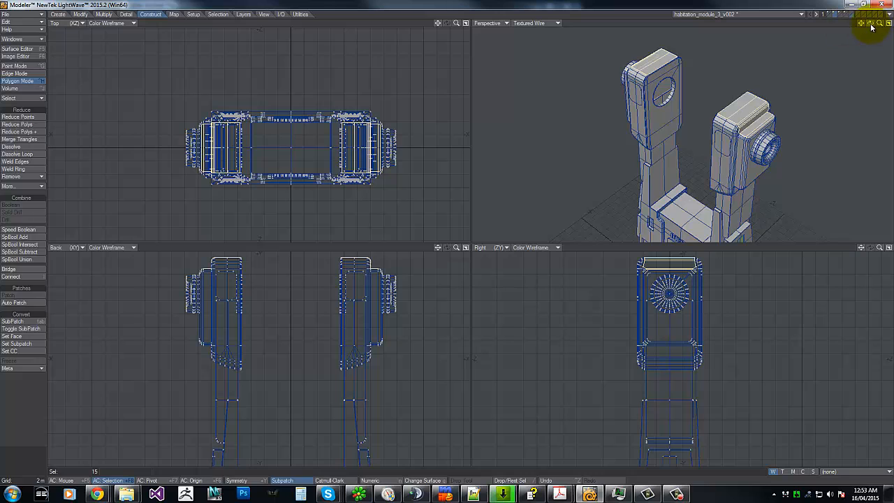
left_click_drag(870, 23, 447, 232)
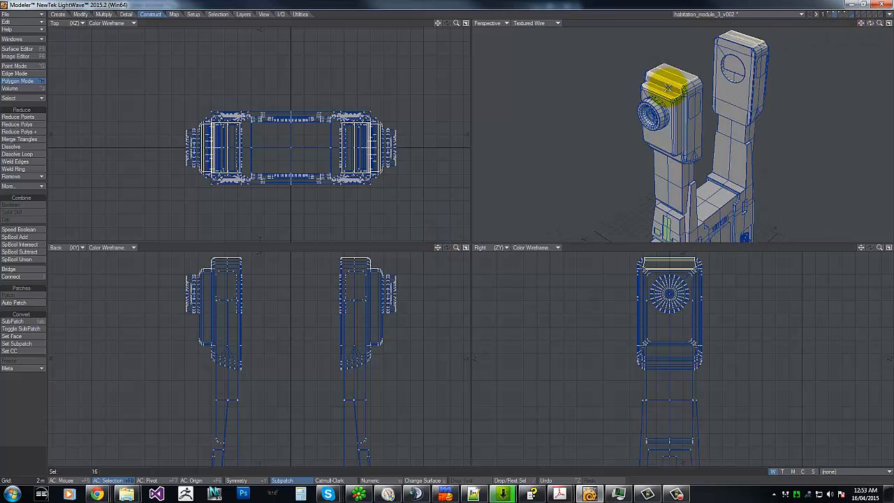
key("equal")
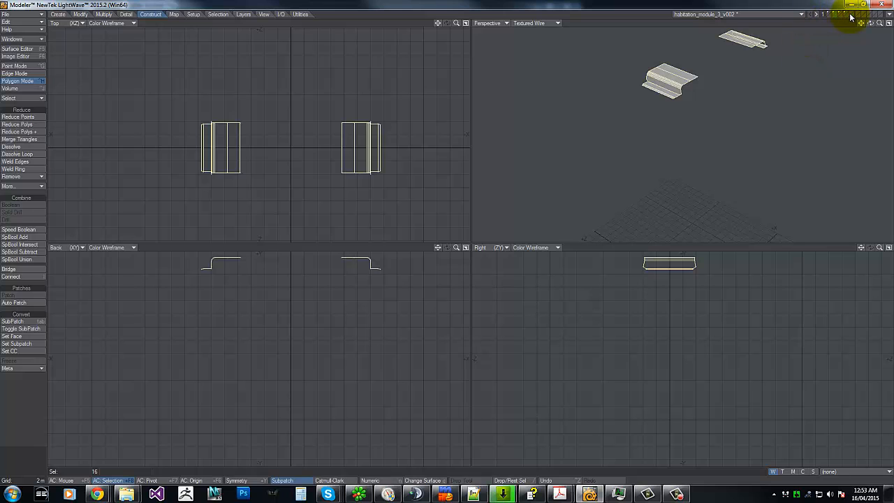
Open an empty layer with the isolated arm-top polygons as background and enlarge one arm's top in the Top view.
key("slash")
key("g")
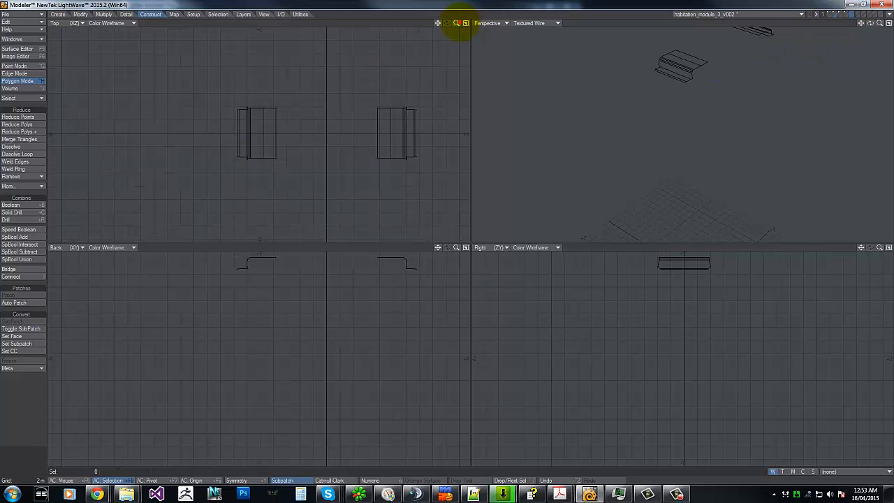
left_click_drag(458, 23, 455, 235)
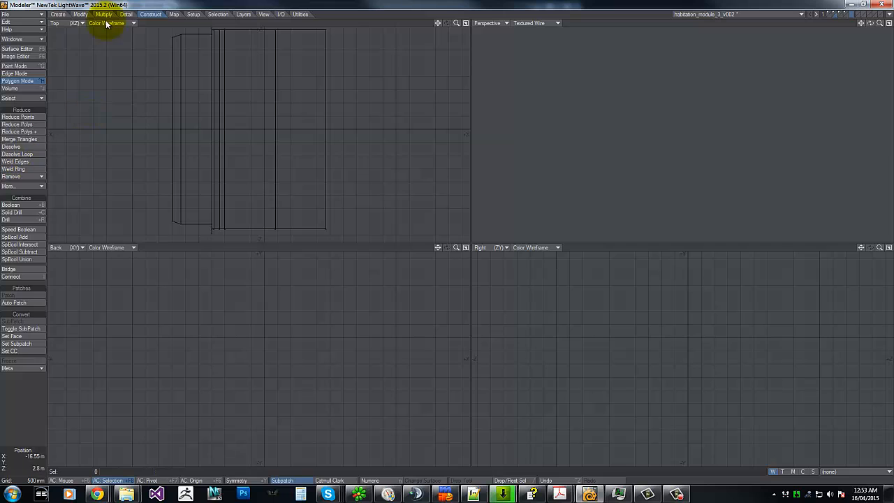
left_click(58, 14)
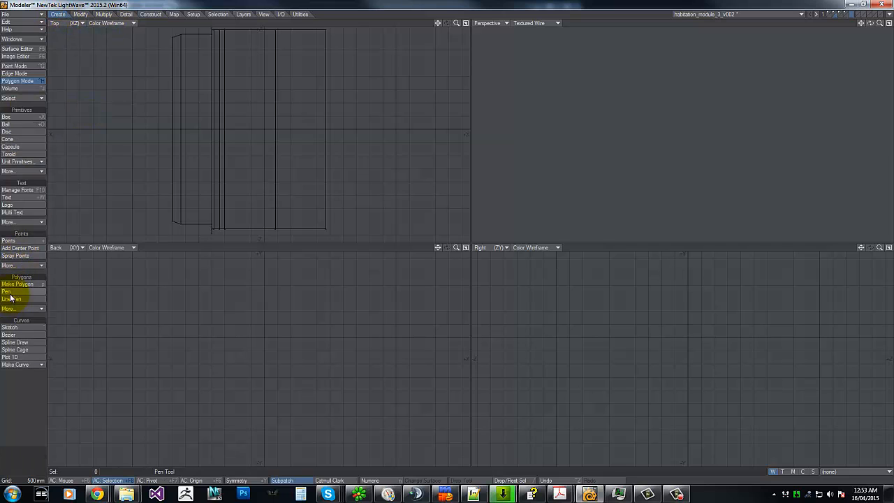
Switch to Acrobat and examine the panel detailing on the arm ends of the Mk II Twin-Arm Centrifuge.
key("alt+Tab")
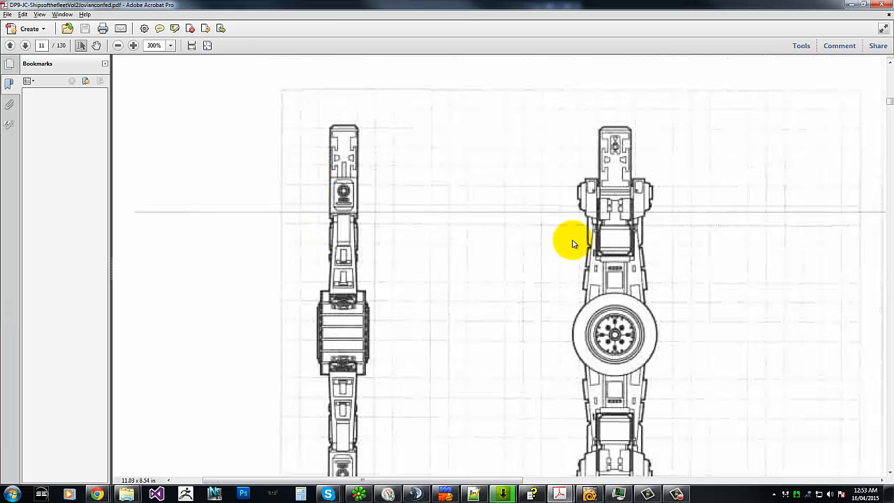
scroll(571, 244, "down", 1)
scroll(571, 245, "down", 4)
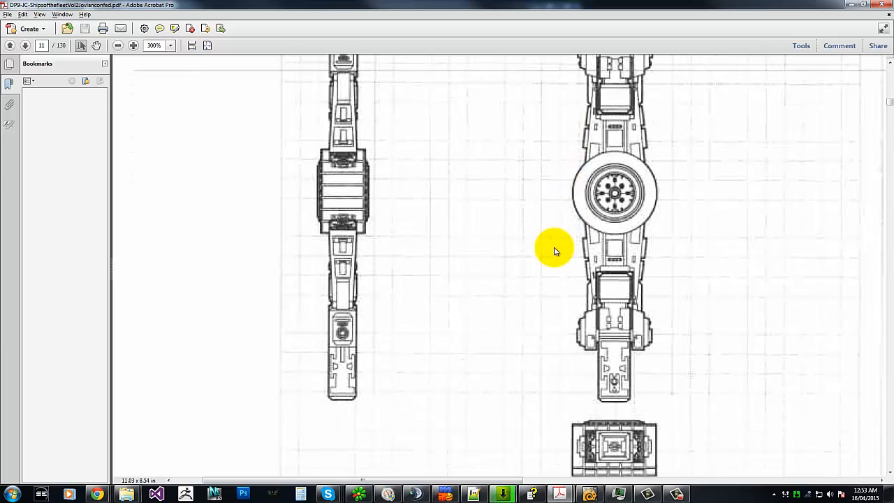
scroll(554, 252, "down", 1)
scroll(554, 251, "up", 2)
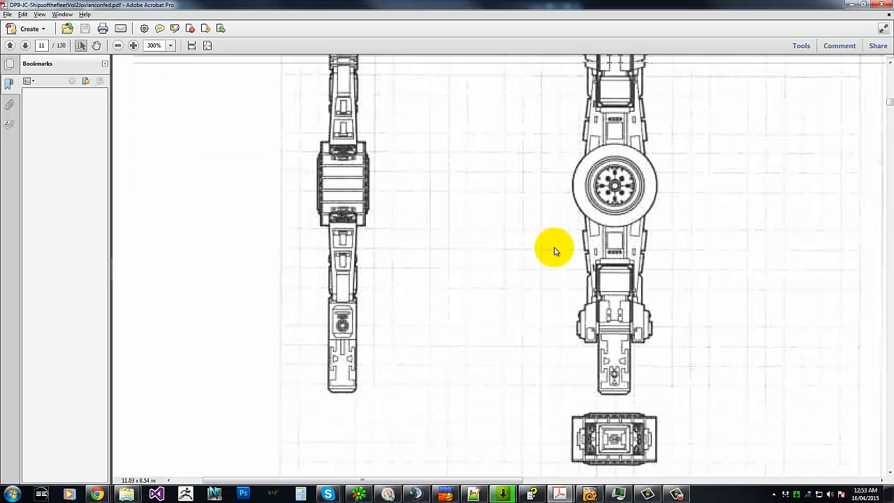
scroll(555, 251, "down", 1)
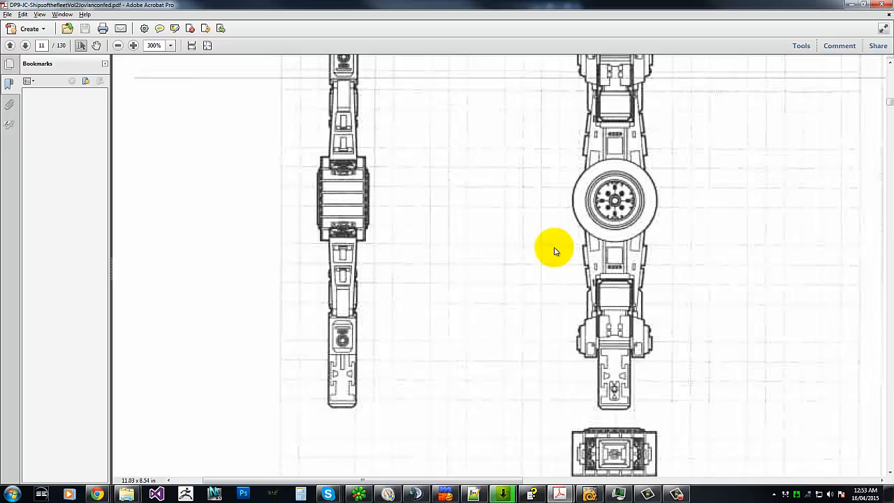
Switch to LightWave Modeler and start a Pen polygon in the Top view with a stepped edge from X -7.7 m, Z 3.7 m to X -9.5 m, Z 2.1 m.
key("alt+Tab")
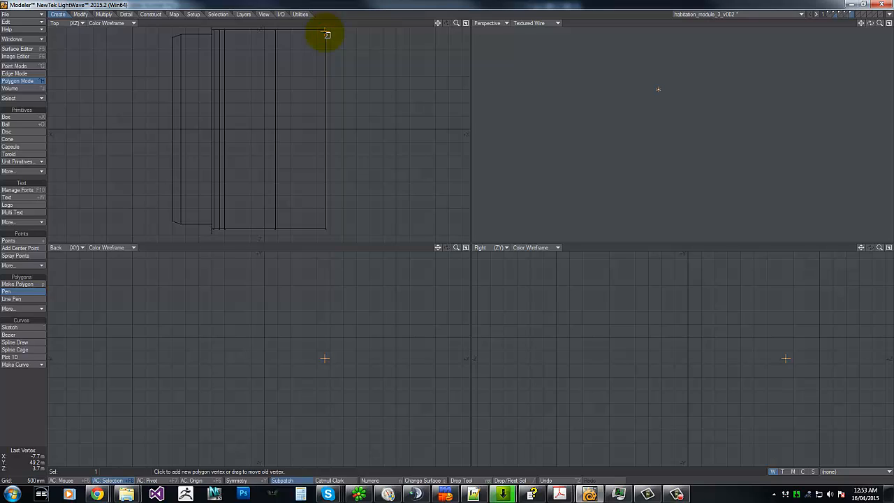
left_click(294, 70)
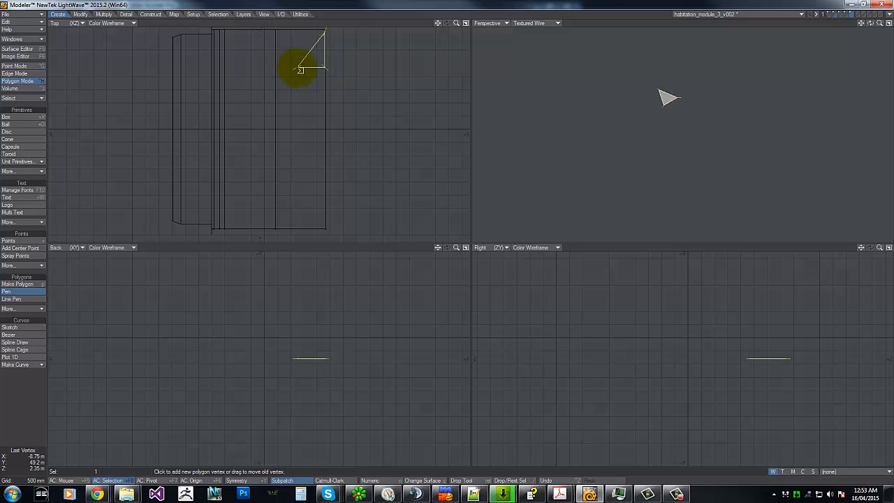
key("alt+Tab")
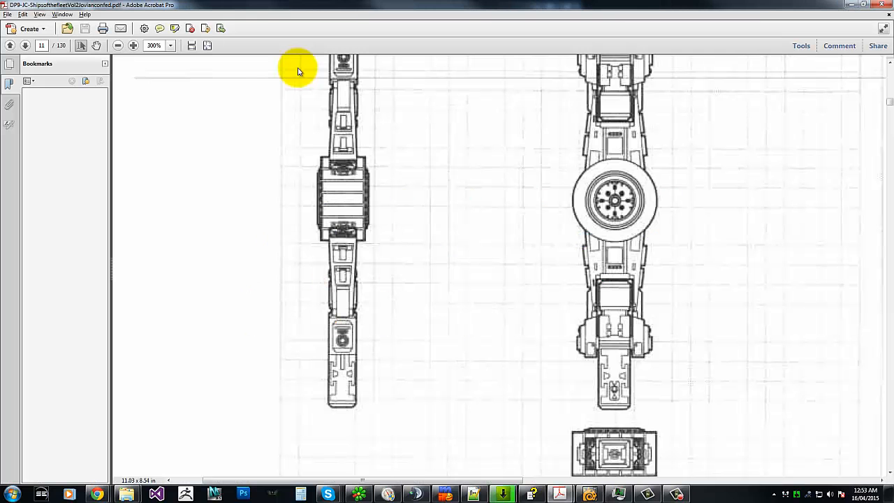
key("alt+Tab")
left_click_drag(294, 74, 299, 77)
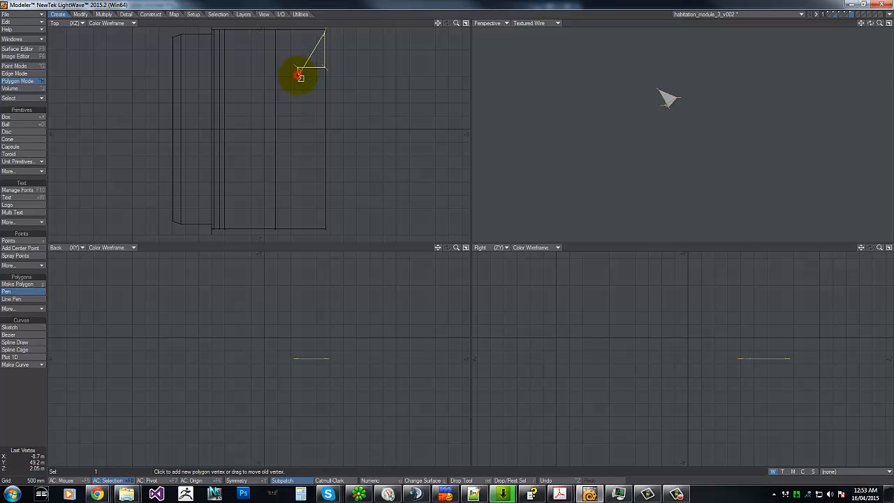
left_click(280, 76)
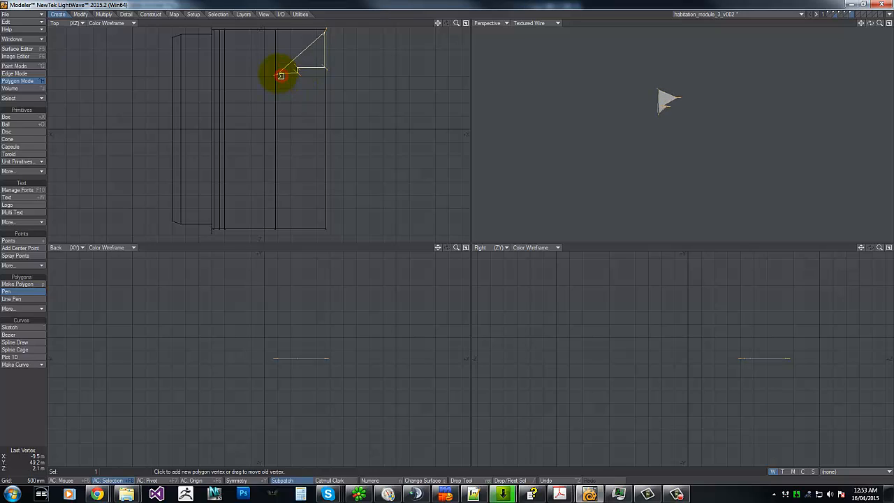
Complete the half-panel polygon with an angled notch at the centreline, a straight side near X -11.4 m and a chamfered outer corner.
left_click(279, 130)
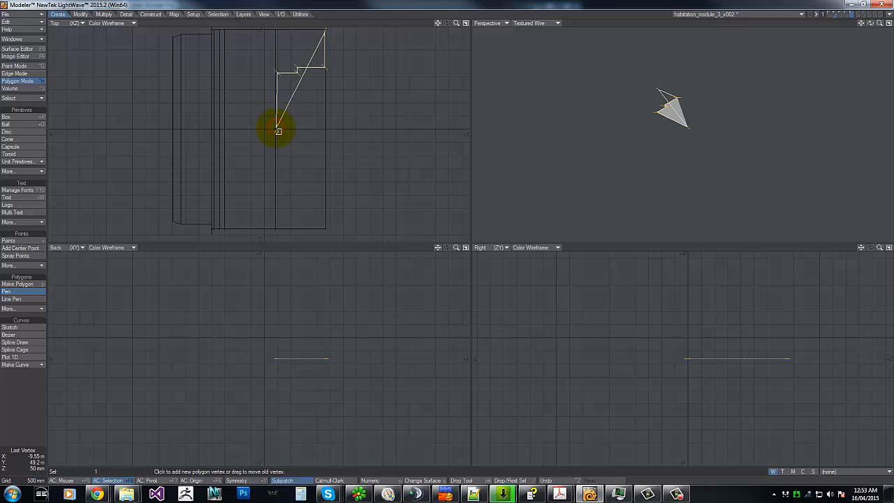
mouse_move(281, 132)
left_mouse_down()
mouse_move(278, 118)
mouse_move(274, 124)
left_mouse_up()
left_click(269, 129)
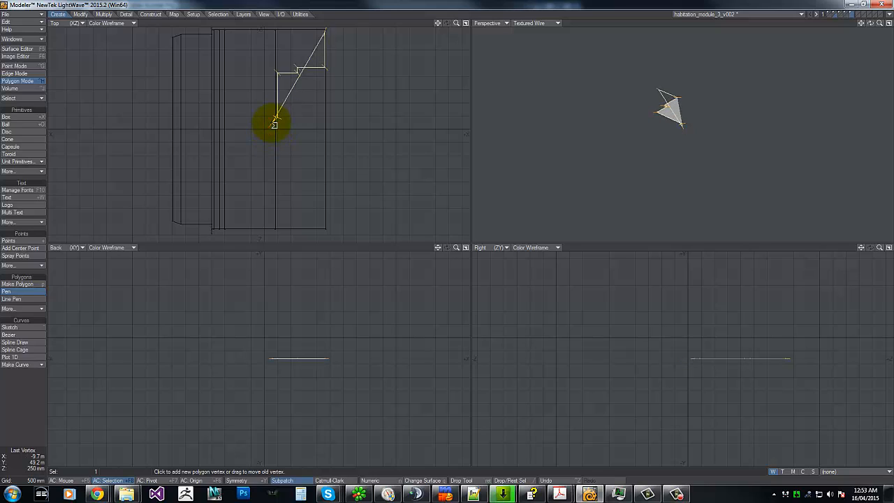
left_click(273, 129)
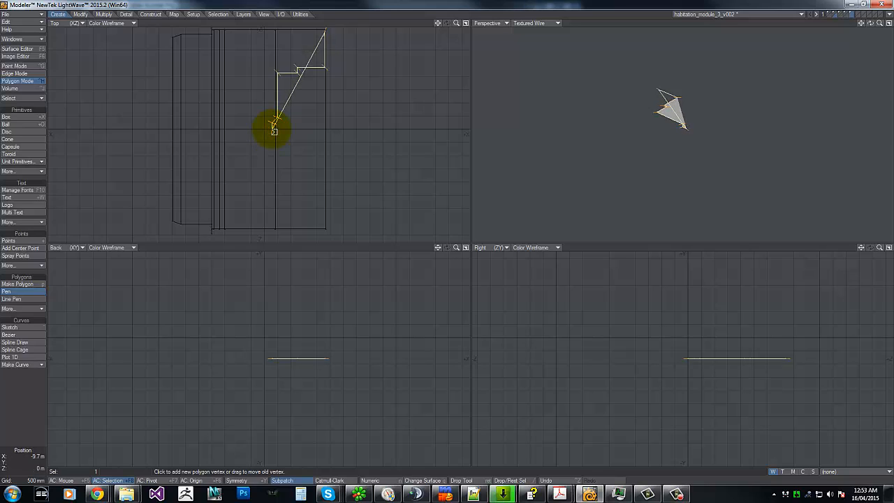
left_click(231, 129)
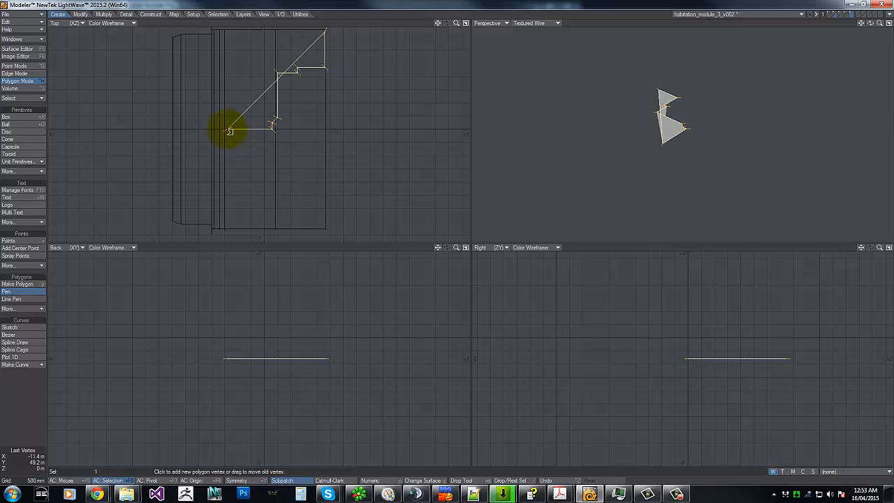
left_click(230, 40)
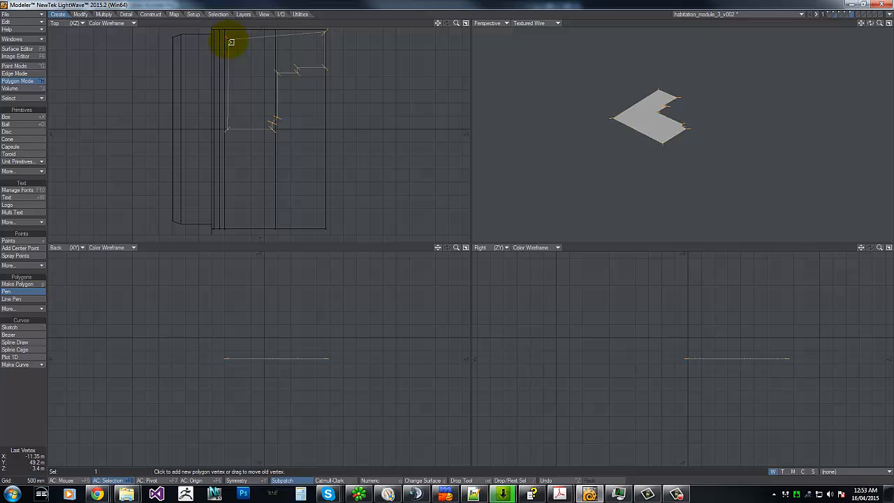
mouse_move(230, 41)
left_mouse_down()
mouse_move(239, 35)
mouse_move(229, 43)
left_mouse_up()
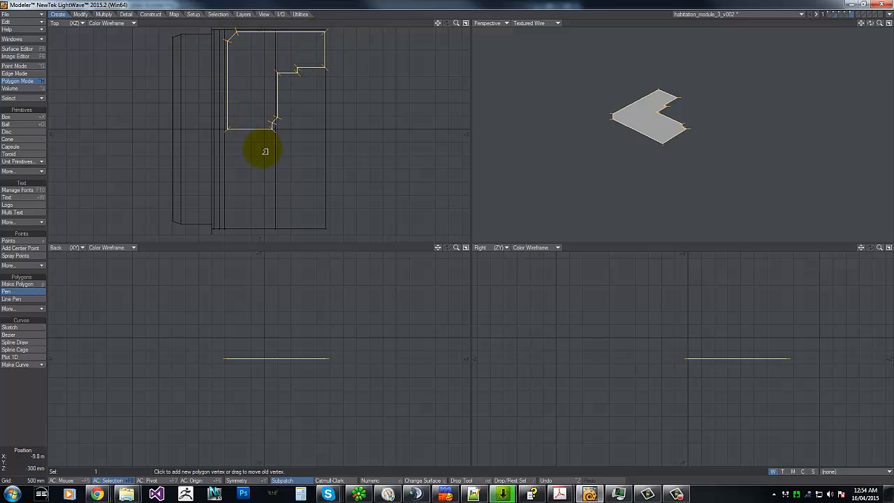
Mirror the half panel across the Z = 0 centreline and merge both halves into one polygon.
key("shift+v")
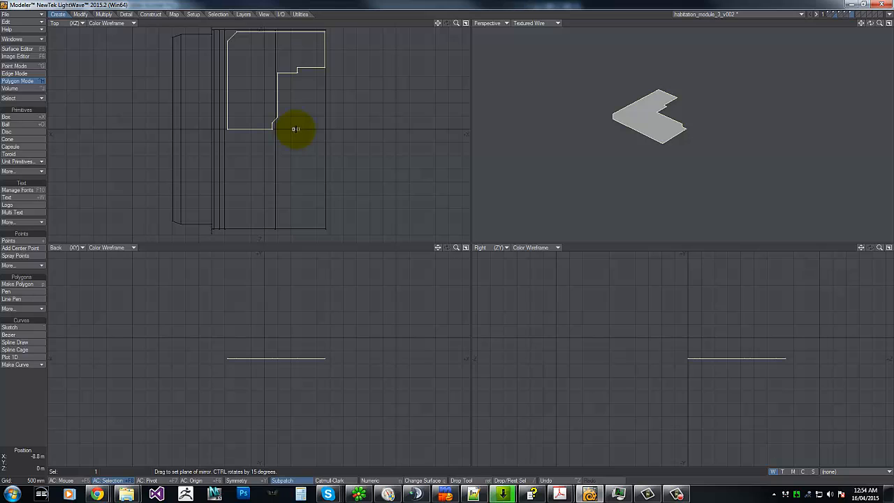
left_click_drag(295, 130, 186, 129)
key("space")
left_click_drag(253, 116, 252, 149, "shift")
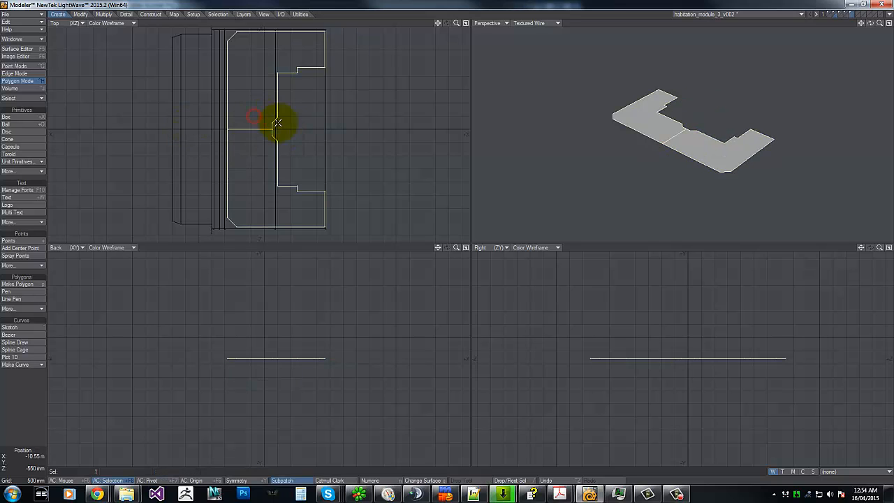
left_click(255, 108)
Draw a small chamfered half-tongue polygon with the Pen in the Top view, beside the main panel's notch and closing at X -9.65 m, Z 0 m.
key("alt+Tab")
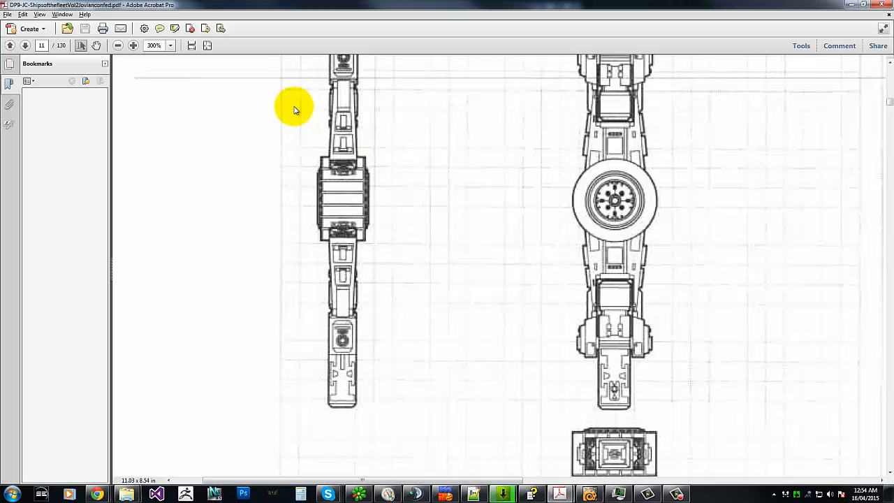
key("alt+Tab")
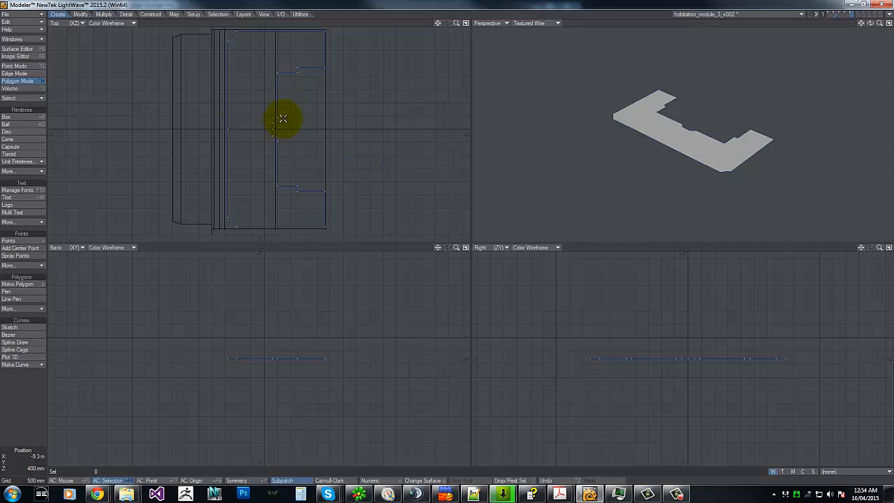
left_click(9, 291)
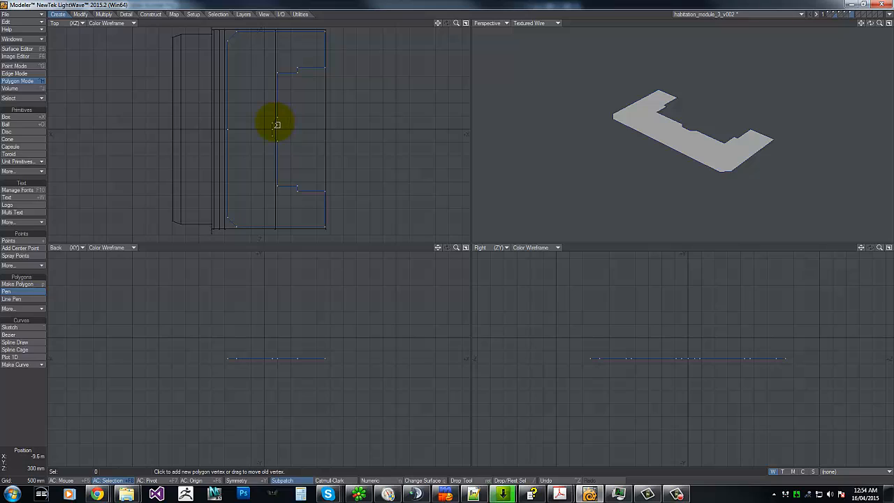
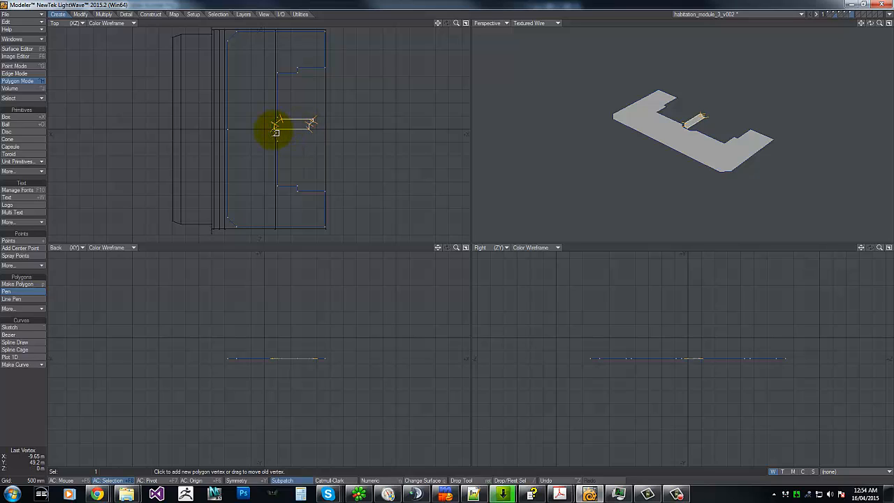
left_click_drag(278, 132, 274, 127)
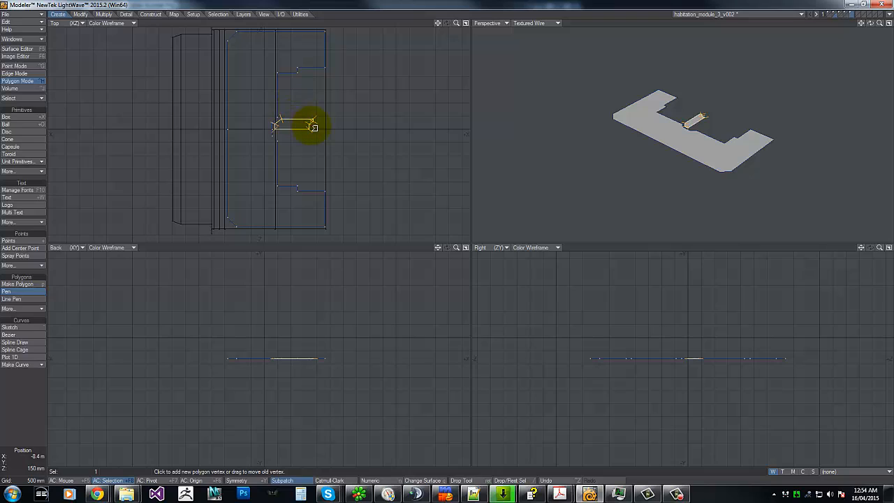
Mirror the half tongue across the Z = 0 centreline and merge both halves into one polygon.
key("shift+v")
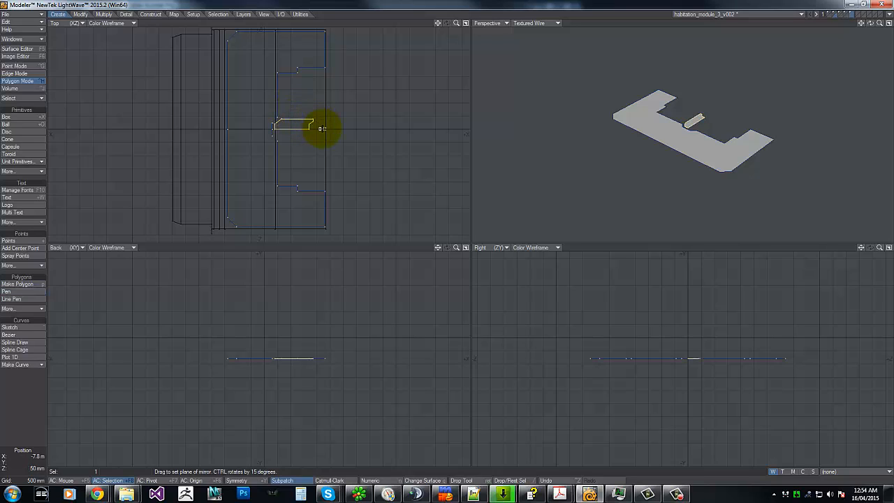
left_click_drag(319, 129, 291, 130)
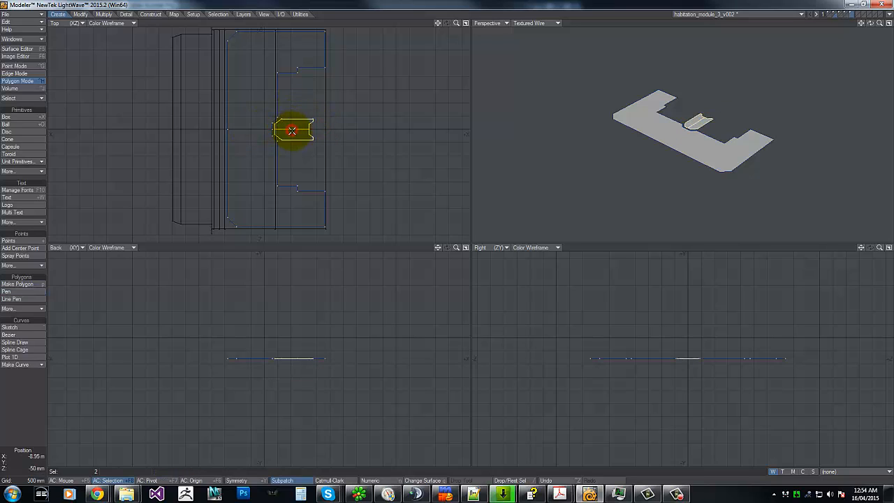
left_click(291, 128)
key("a")
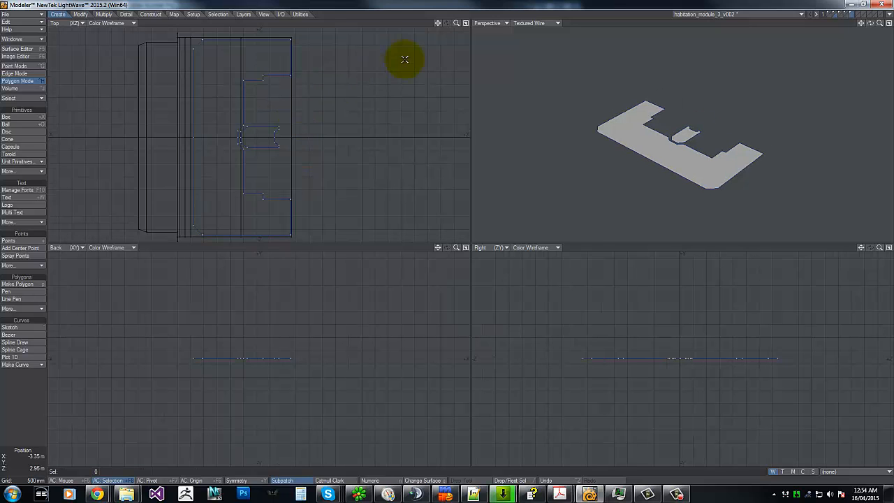
Check the Acrobat drawing, then Pen a half rectangle on the lower ledge from X -12 m to -12.4 m, with its edge at Z 1.1 m.
left_click_drag(460, 20, 447, 241)
key("alt+Tab")
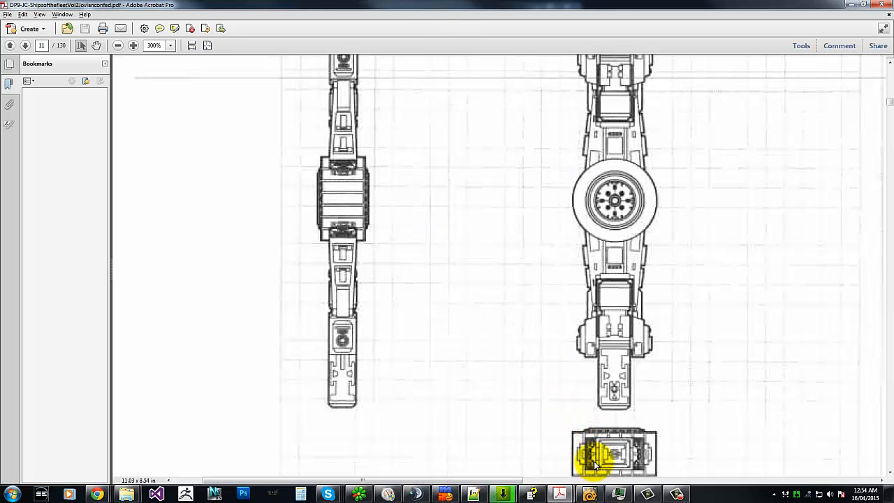
key("alt+Tab")
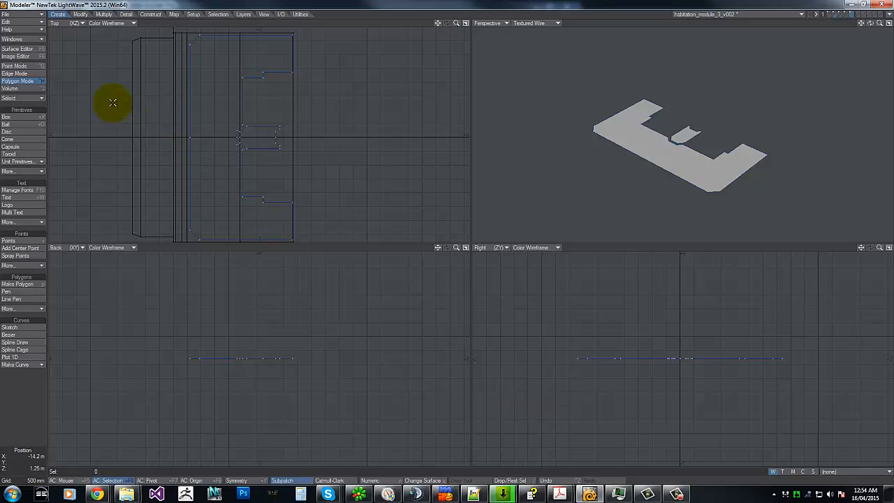
left_click_drag(437, 23, 439, 239)
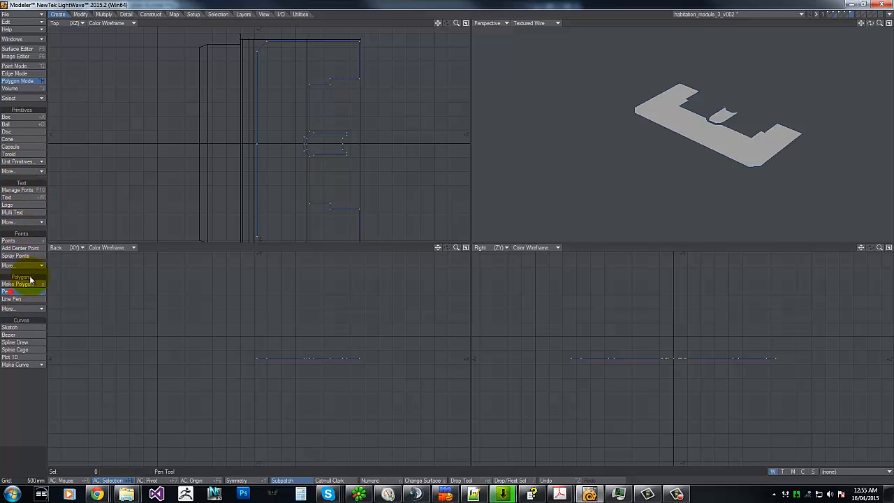
left_click(8, 291)
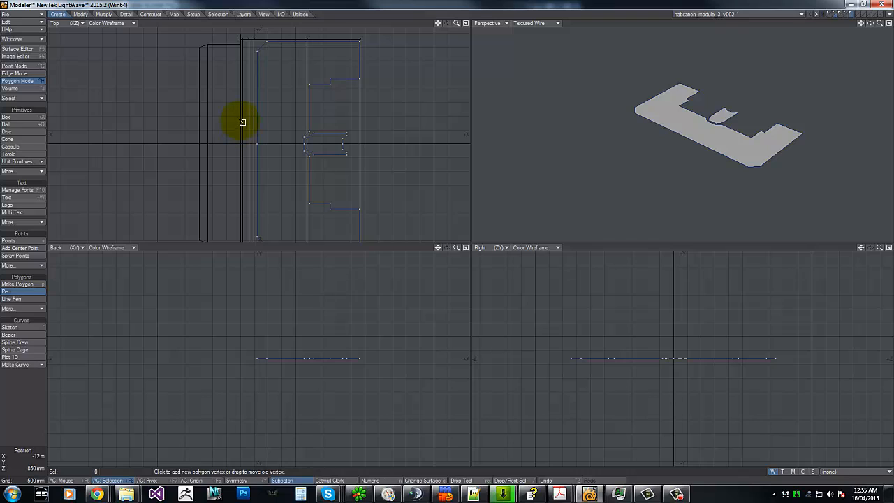
left_click(229, 114)
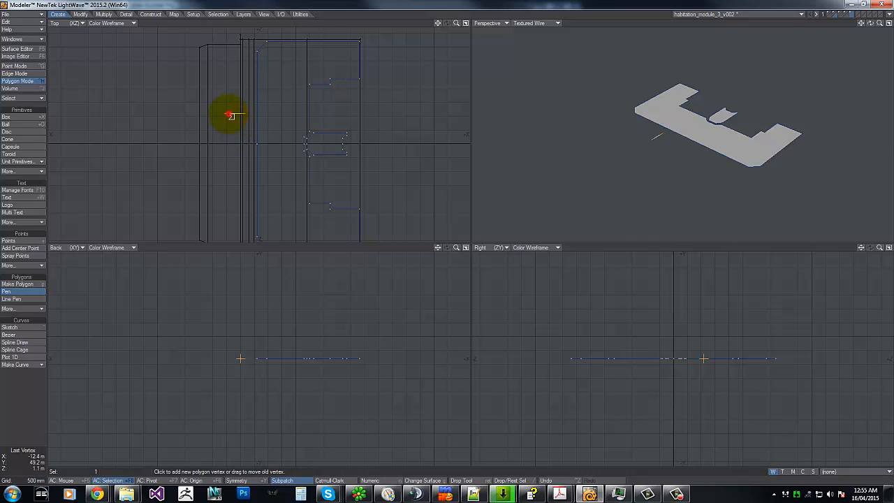
mouse_move(226, 165)
left_mouse_down()
mouse_move(227, 173)
mouse_move(230, 144)
mouse_move(240, 146)
mouse_move(155, 142)
mouse_move(214, 142)
left_mouse_up()
Mirror the half rectangle across the Z = 0 centreline and merge both halves into one polygon.
key("shift+v")
left_click(234, 144)
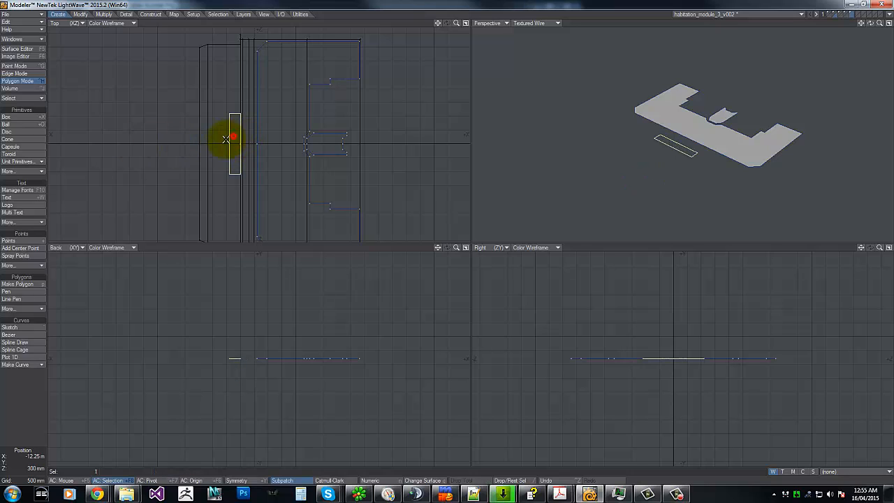
left_click(226, 139)
left_click(684, 148)
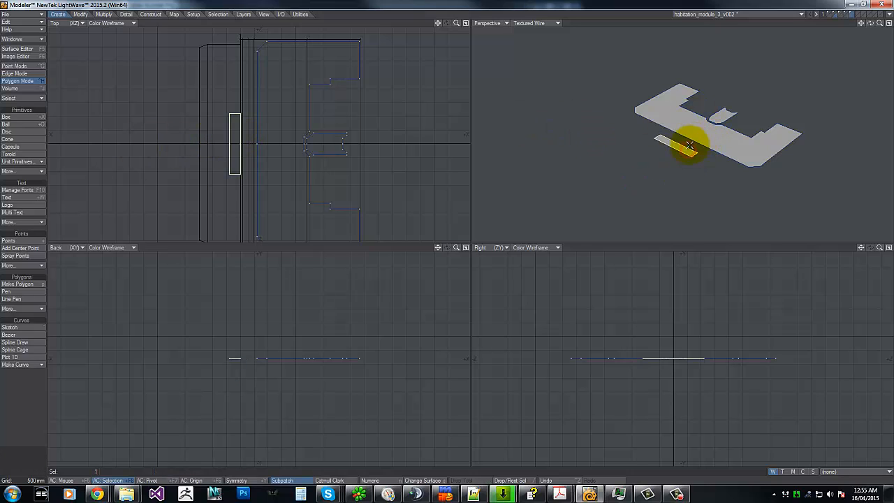
left_click(689, 144)
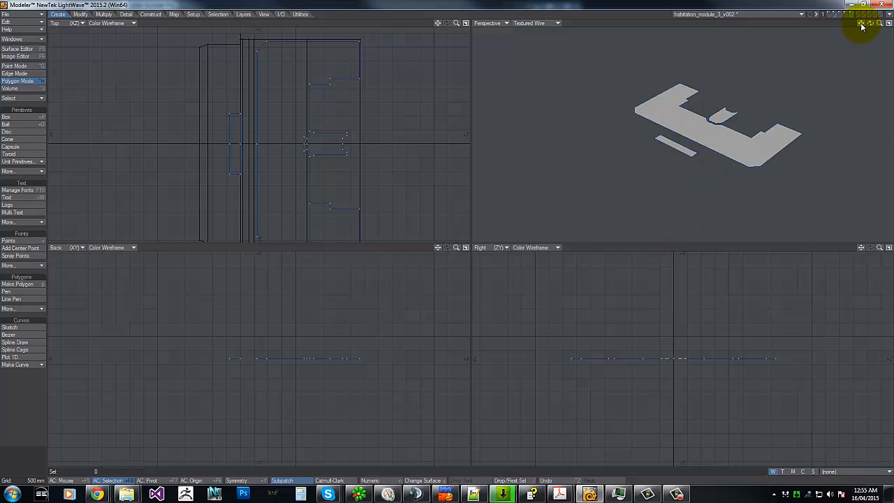
left_click_drag(869, 23, 447, 234)
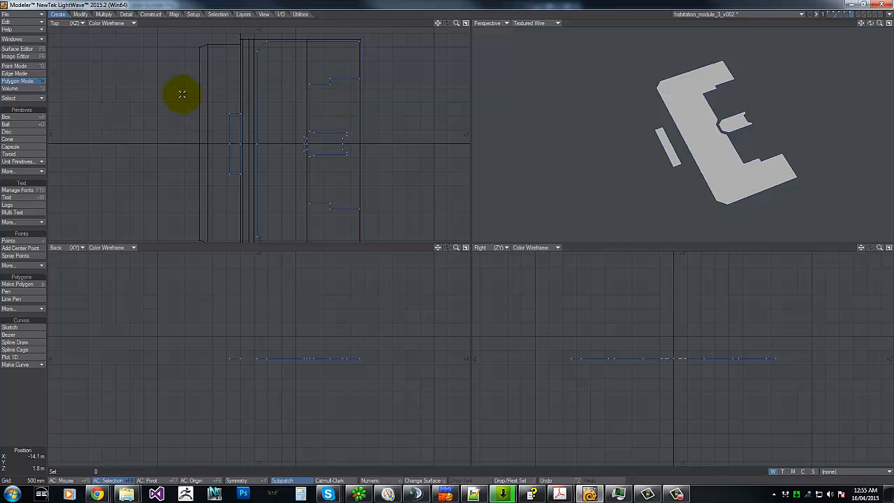
Recheck the Acrobat drawing, then Pen a half strip past the tongue's end, spanning X -8.05 m to -7.75 m and Z 1.95 m to 0 m.
key("alt+Tab")
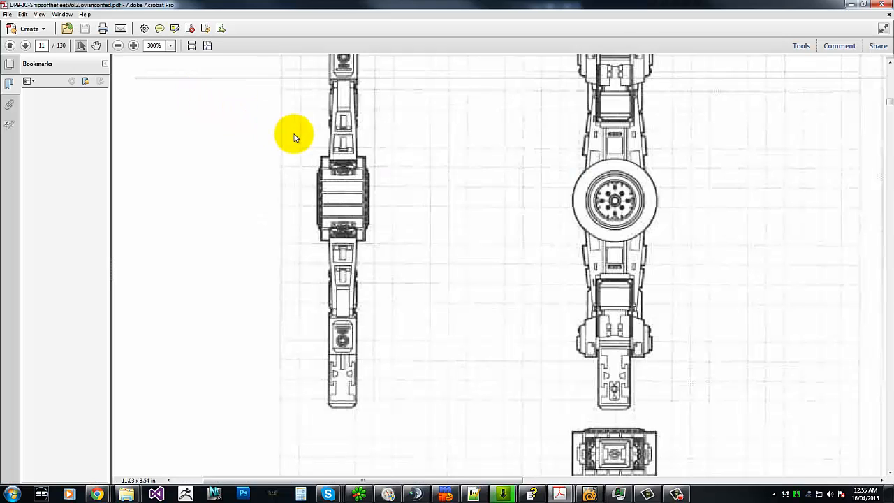
key("alt+Tab")
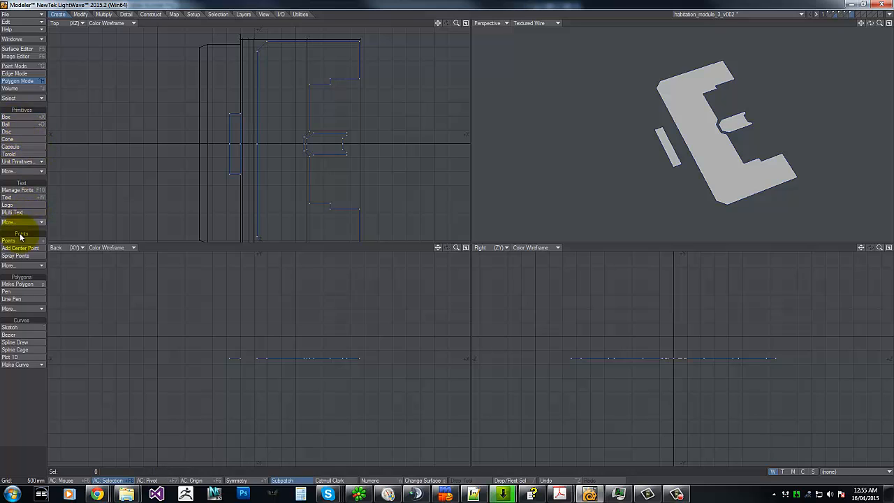
left_click(11, 291)
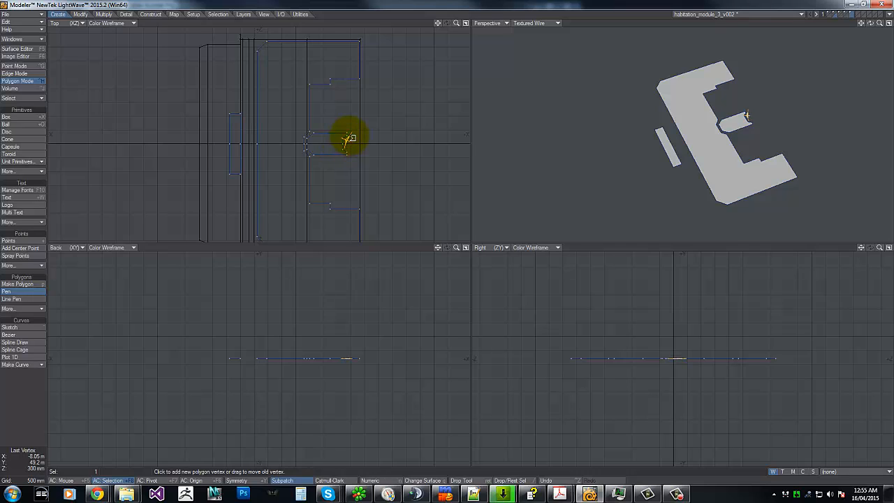
left_click_drag(349, 139, 352, 92)
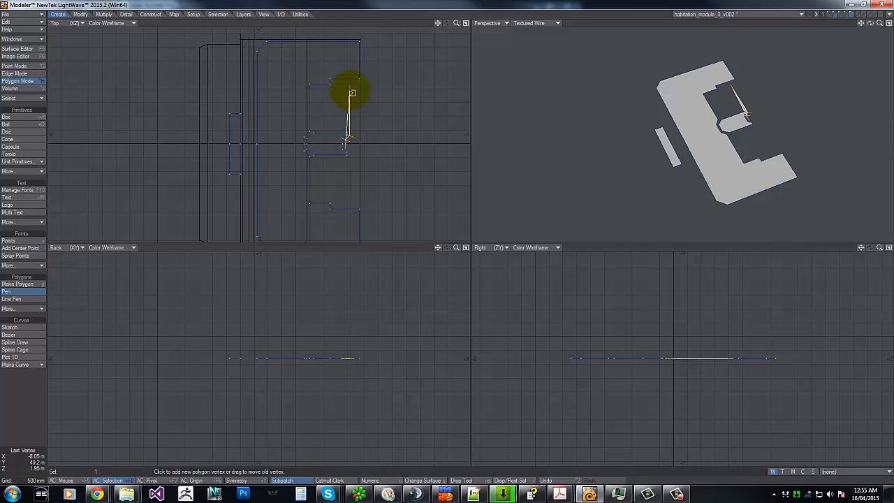
left_click(355, 92)
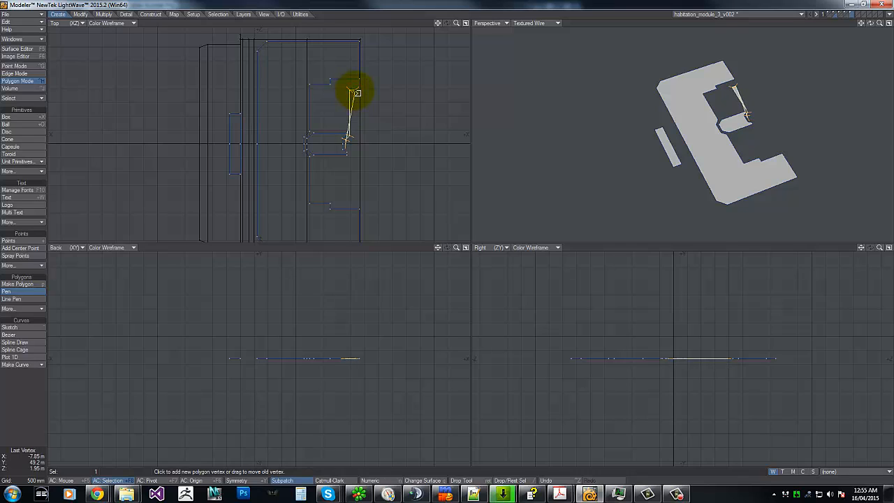
left_click_drag(356, 92, 359, 93)
left_click(352, 144)
left_click_drag(357, 145, 359, 146)
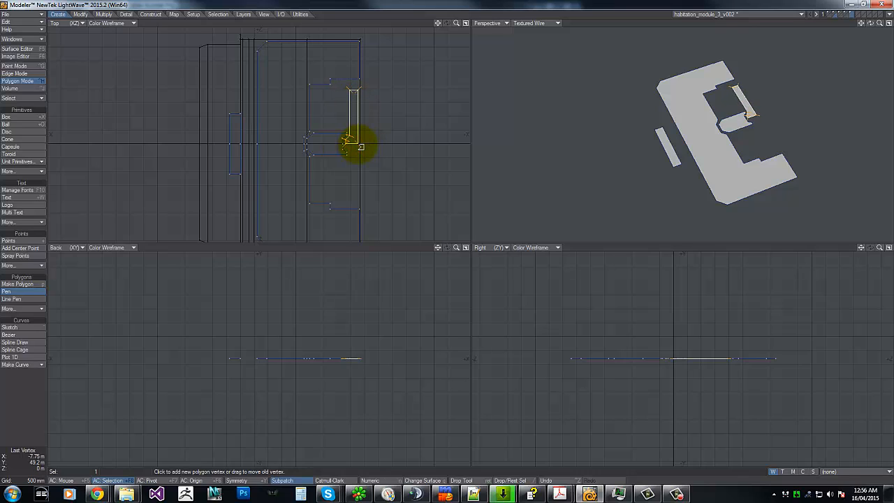
key("space")
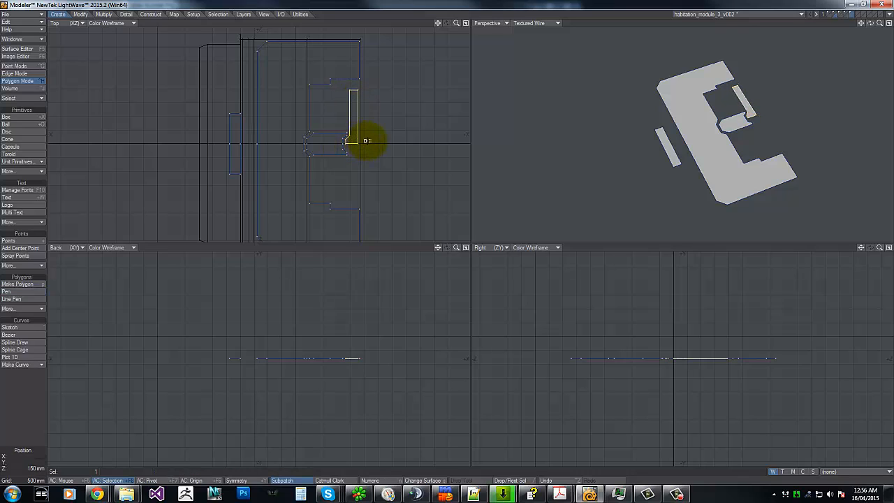
Mirror the half strip across the Z = 0 centreline and merge both halves into one polygon.
key("shift+v")
left_click_drag(371, 143, 335, 142)
key("space")
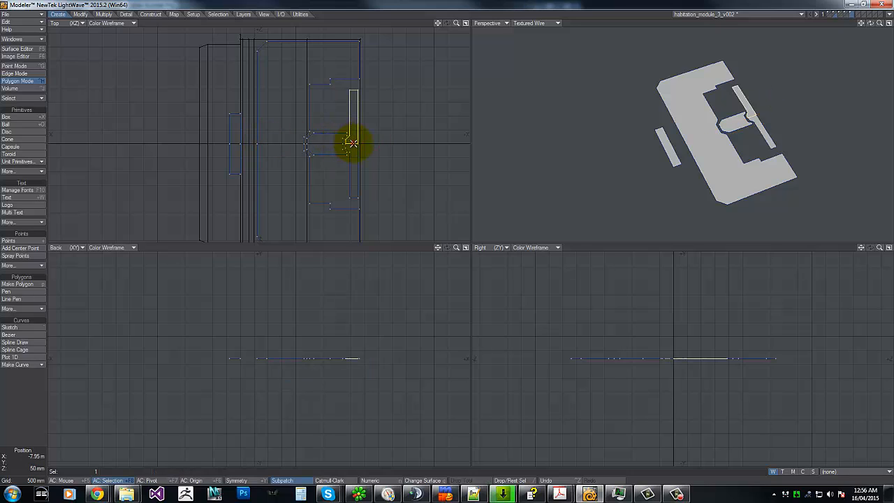
left_click(354, 146)
left_click(347, 140)
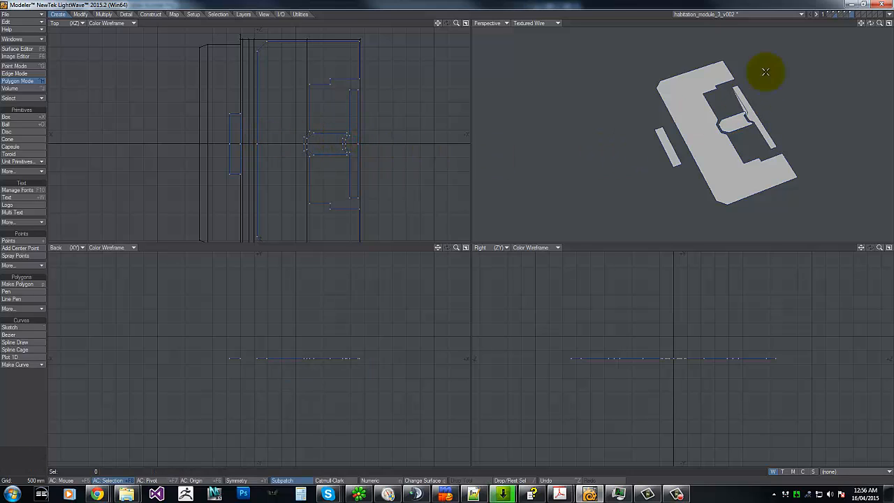
left_click(749, 112)
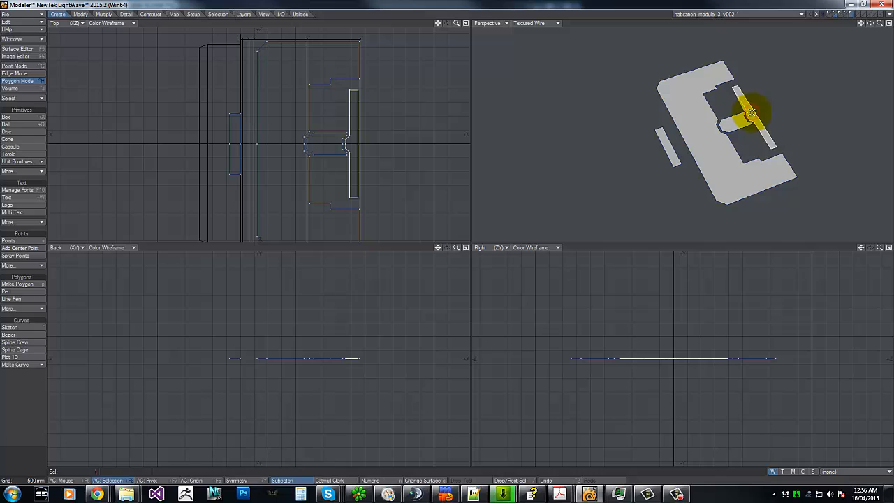
Rework the points at the strip's centre to form a small octagonal outline where it meets the tongue.
key("space")
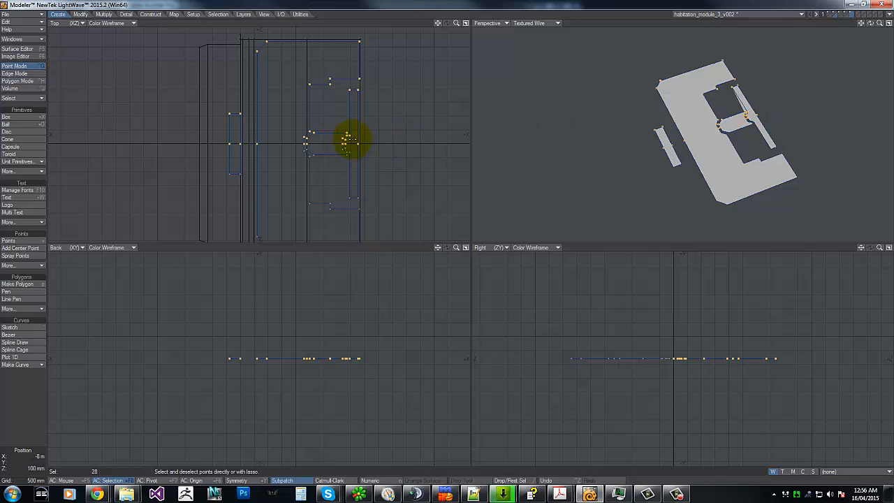
mouse_move(173, 38)
right_mouse_down()
mouse_move(328, 206)
mouse_move(227, 28)
right_mouse_up()
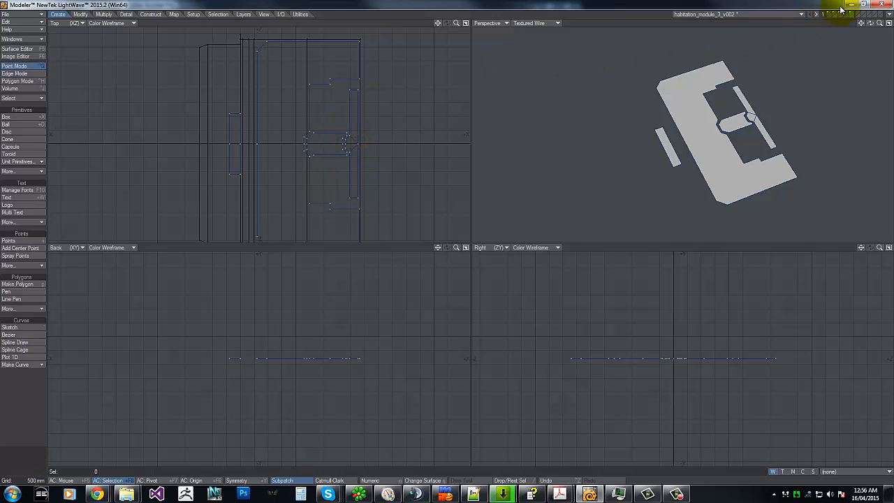
Move all the panel polygons up in the Right view to just above the top of the habitation arm.
left_click_drag(879, 23, 447, 235)
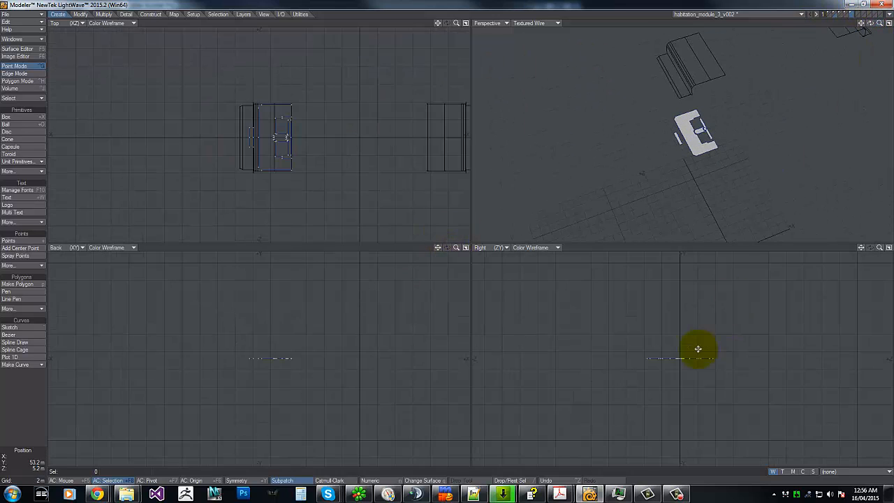
key("t")
left_click_drag(688, 368, 684, 320)
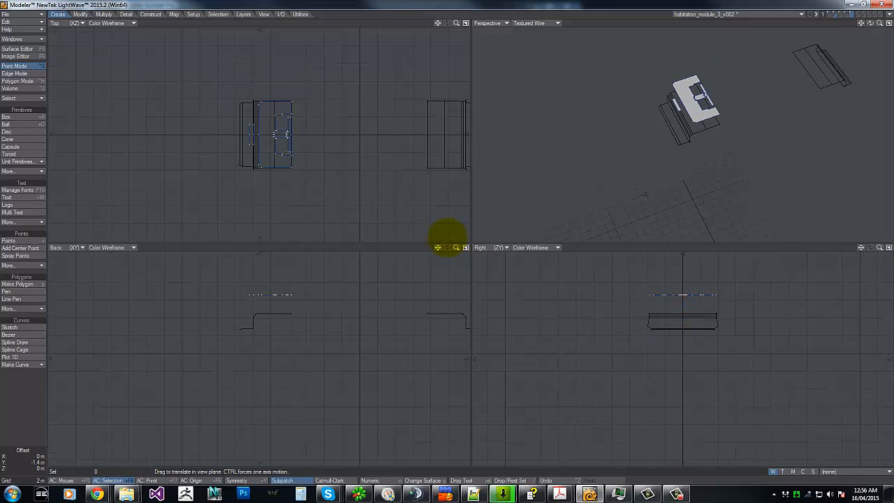
key("shift+e")
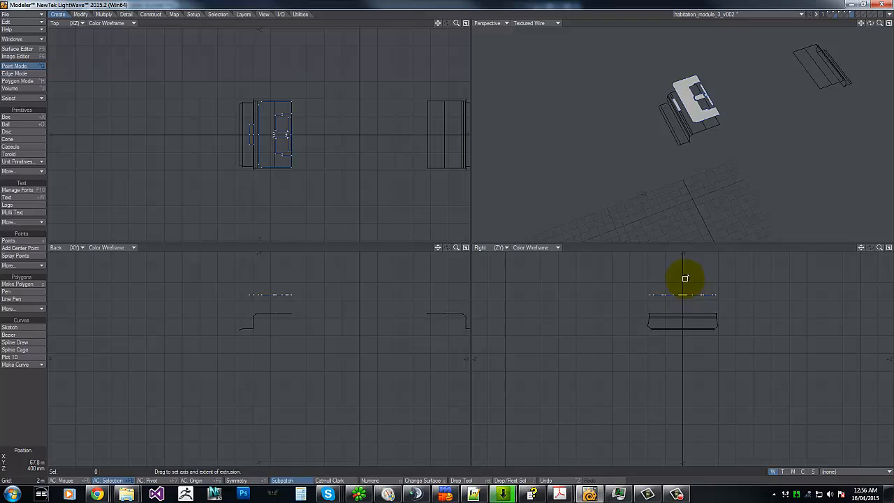
left_click_drag(683, 280, 687, 322)
key("Return")
key("ctrl+z")
Lower the panel polygons closer to the arm's top surface and extrude them straight down through the arm.
key("t")
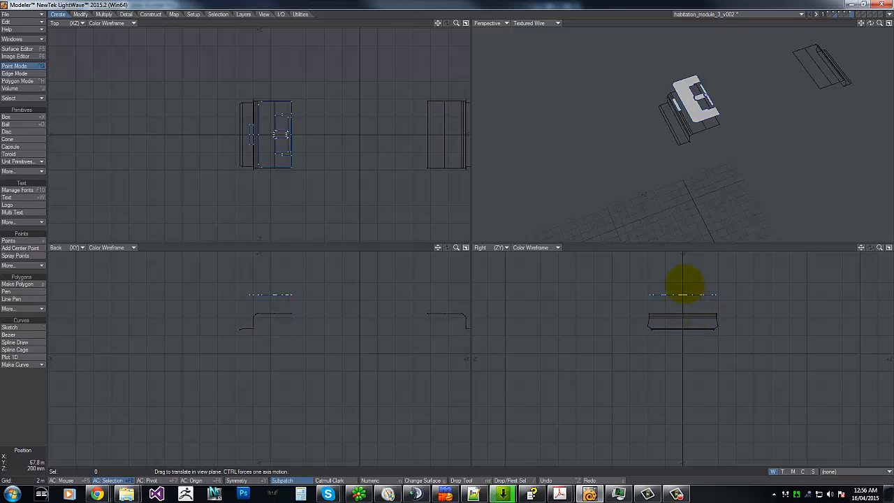
left_click_drag(684, 286, 683, 308)
key("shift+e")
key("space")
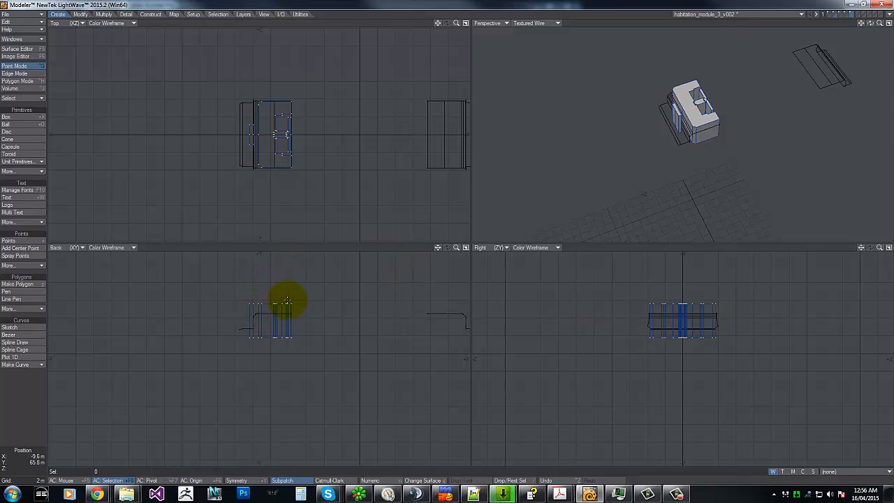
Mirror the extruded panel solids across the X = 0 plane onto the opposite arm.
key("shift+v")
left_click_drag(359, 271, 351, 384)
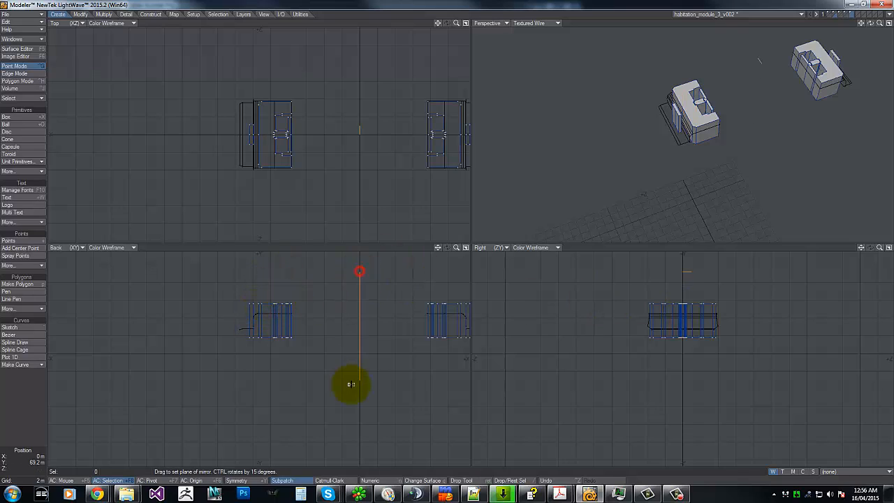
Try a Solid Drill Stencil of the panel solids on both arm surfaces with surface Default1, and undo it.
key("space")
key("apostrophe")
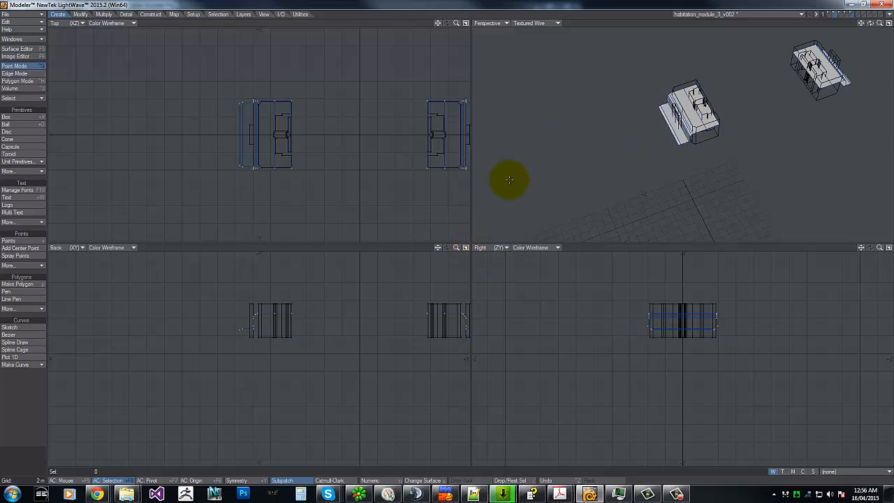
key("shift+r")
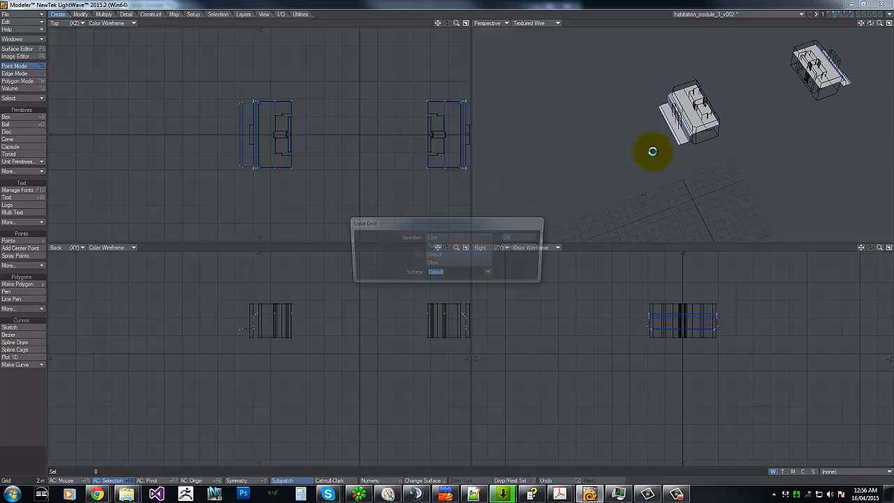
left_click(432, 255)
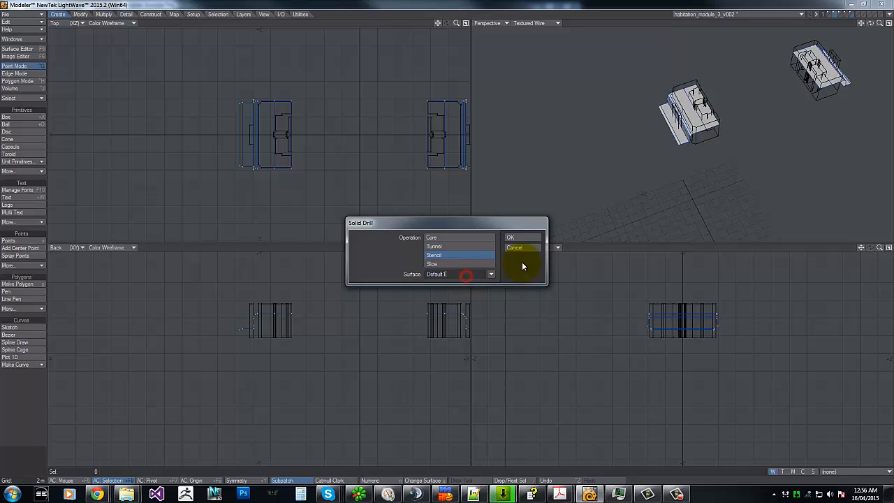
left_click(512, 238)
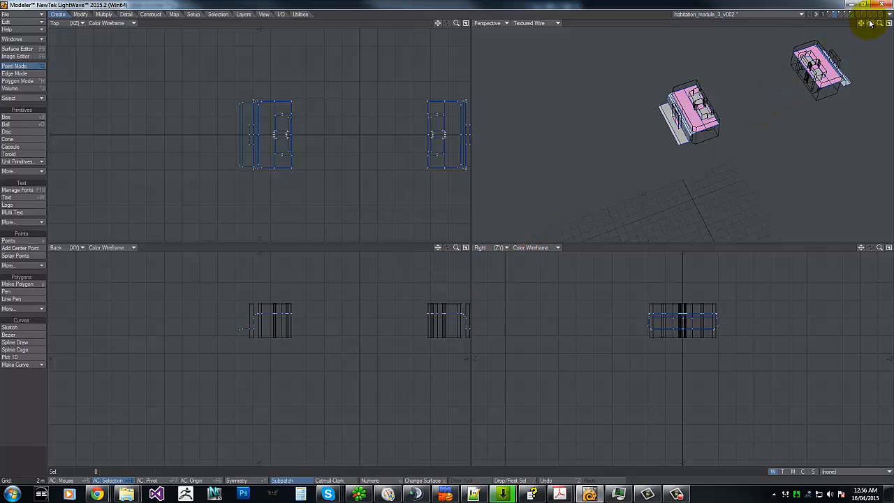
left_click_drag(870, 23, 447, 236)
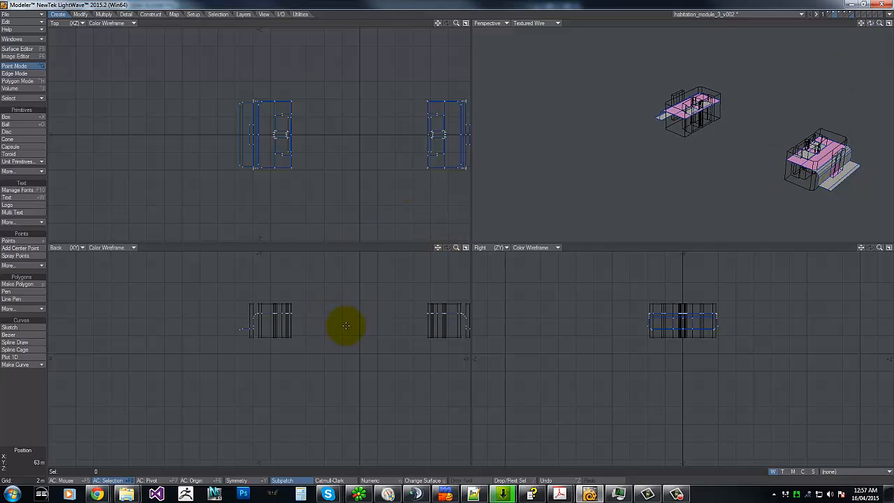
key("g")
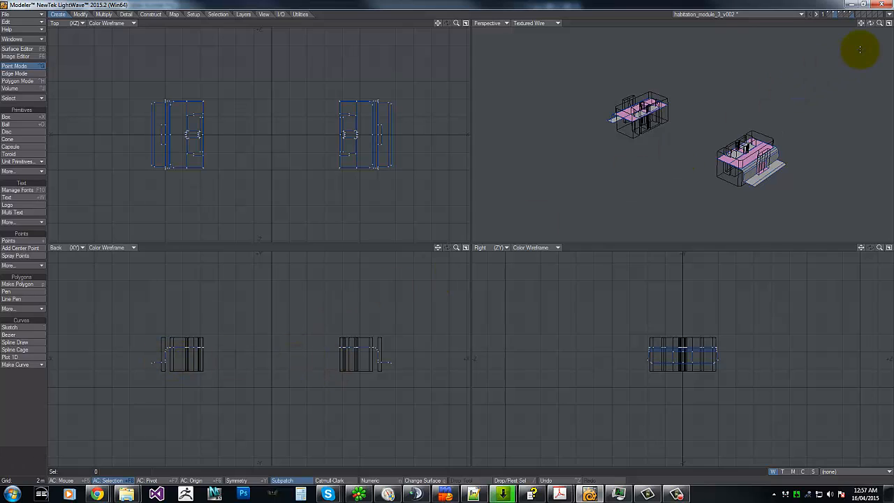
key("ctrl+z")
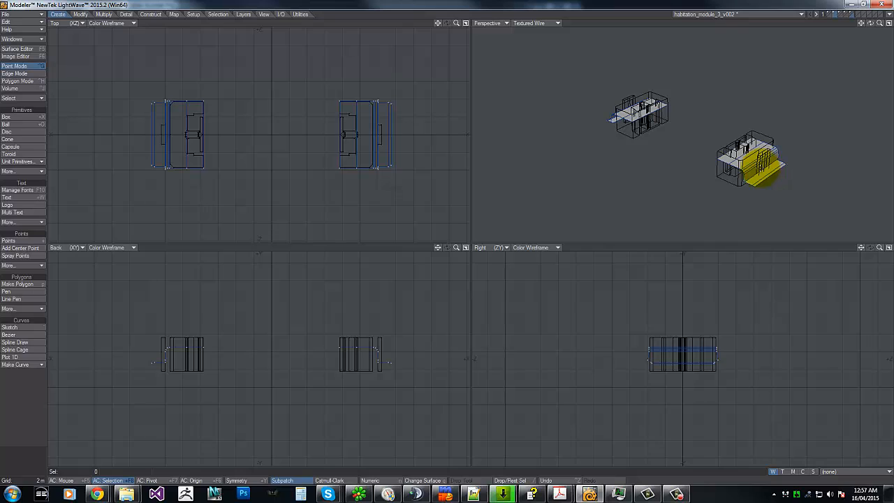
key("ctrl+z")
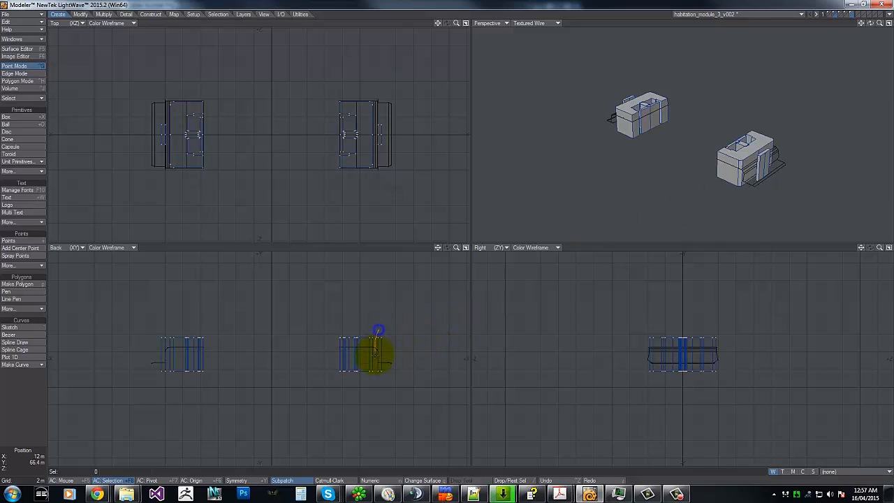
Select the outer ledge solid's points on both arms with Symmetry enabled and move them slightly outward, clear of the arm's side wall.
mouse_move(375, 355)
right_mouse_down()
mouse_move(385, 381)
mouse_move(371, 319)
mouse_move(380, 385)
mouse_move(385, 321)
right_mouse_up()
key("shift+y")
left_click_drag(379, 337, 379, 364)
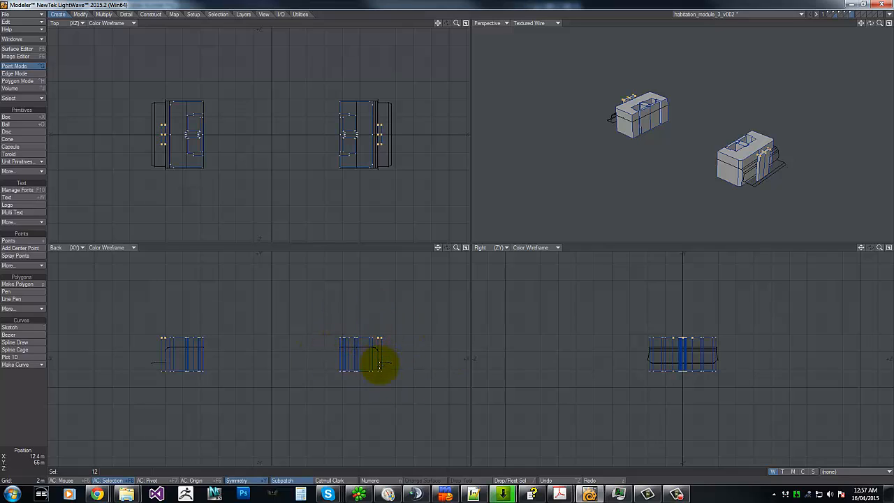
key("g")
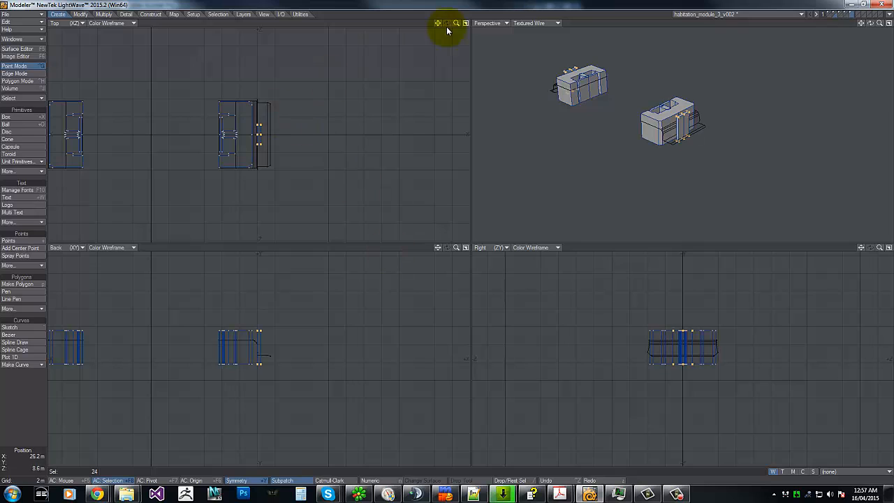
key("shift+a")
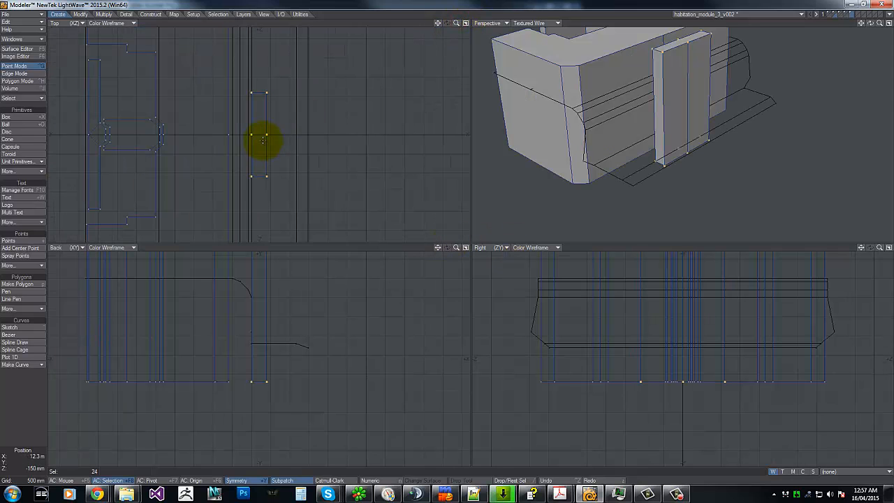
key("t")
left_click_drag(259, 133, 261, 133)
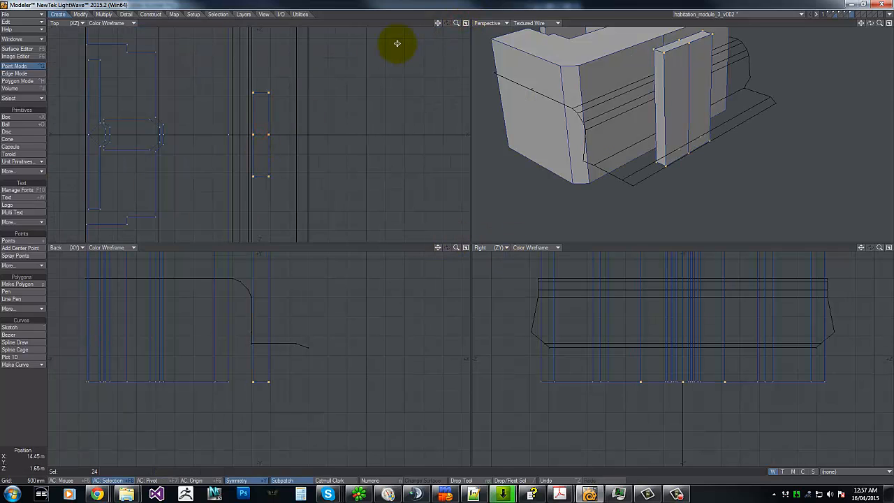
Stencil the adjusted panel solids into both arm surfaces with Solid Drill, assigning the surface Default1.
left_click_drag(457, 23, 448, 236)
key("apostrophe")
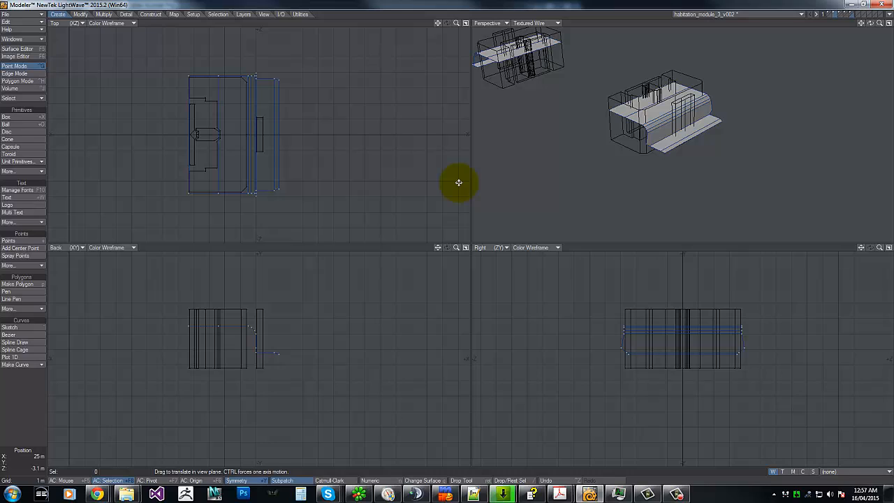
key("shift+c")
left_click(475, 253)
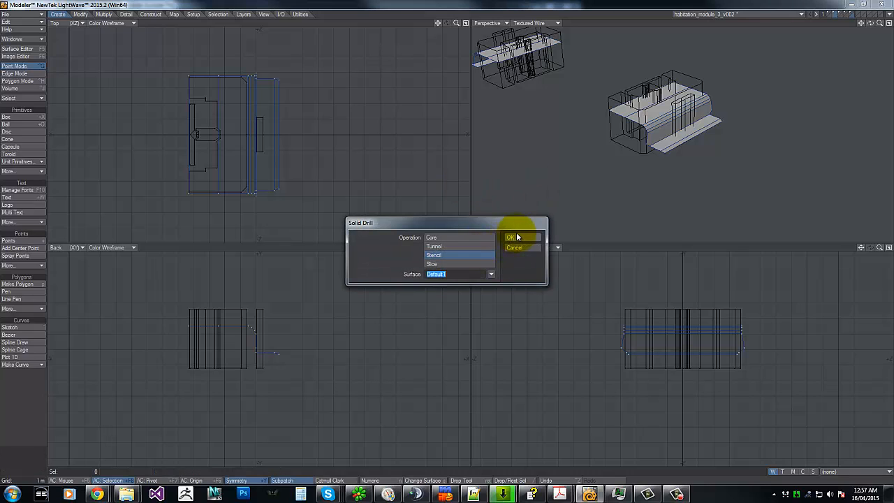
left_click(518, 234)
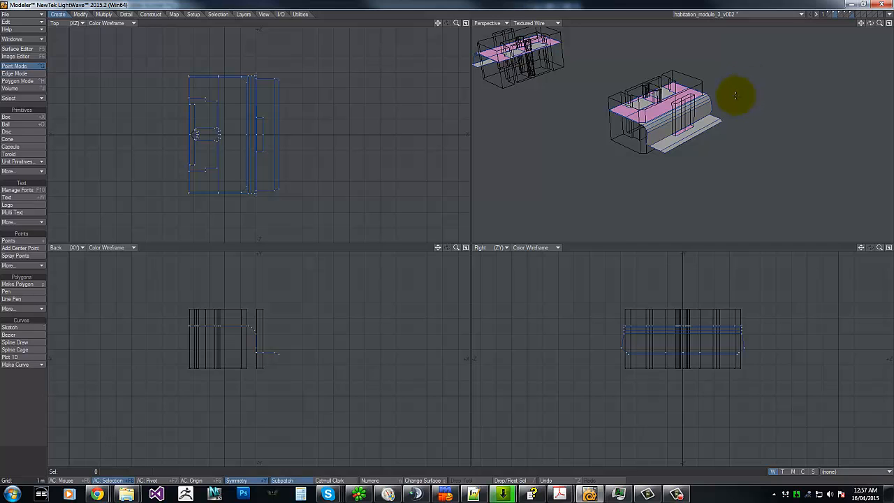
left_click_drag(870, 23, 448, 236)
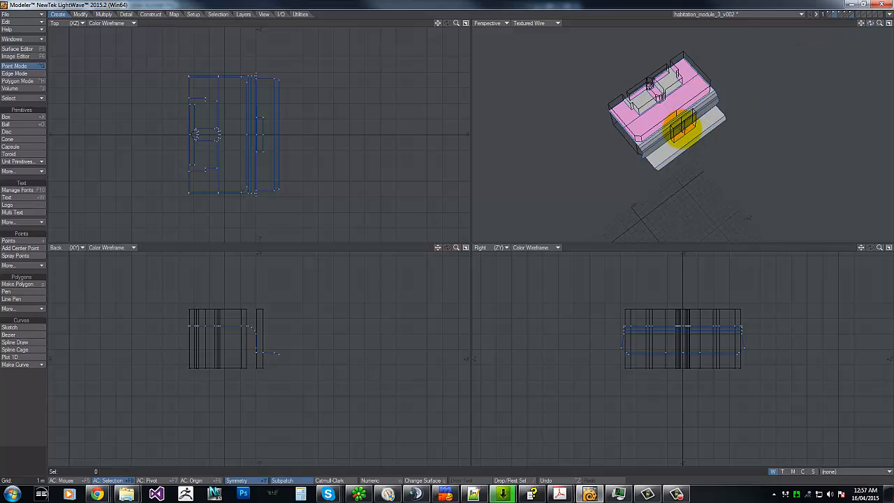
Select the stenciled rectangular panel polygons on the outer ledges of both arms and lower them slightly in the Right view.
key("ctrl+j")
left_click(687, 132)
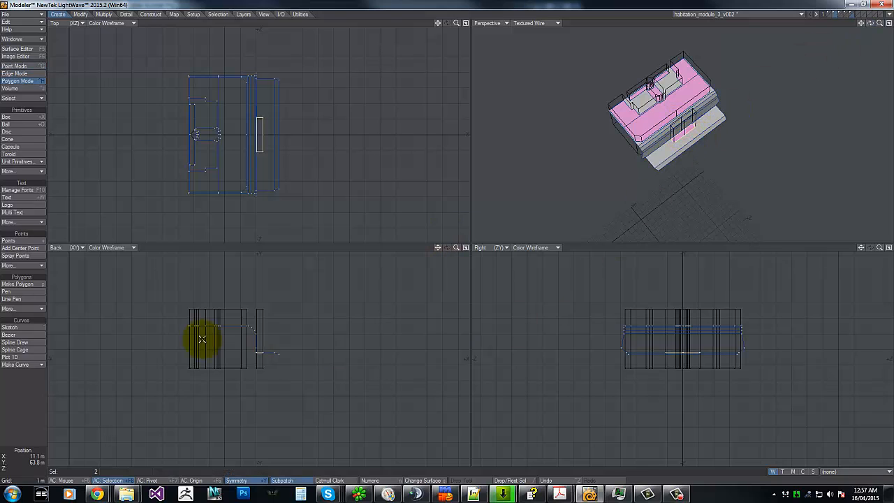
key("g")
key("g")
key("g")
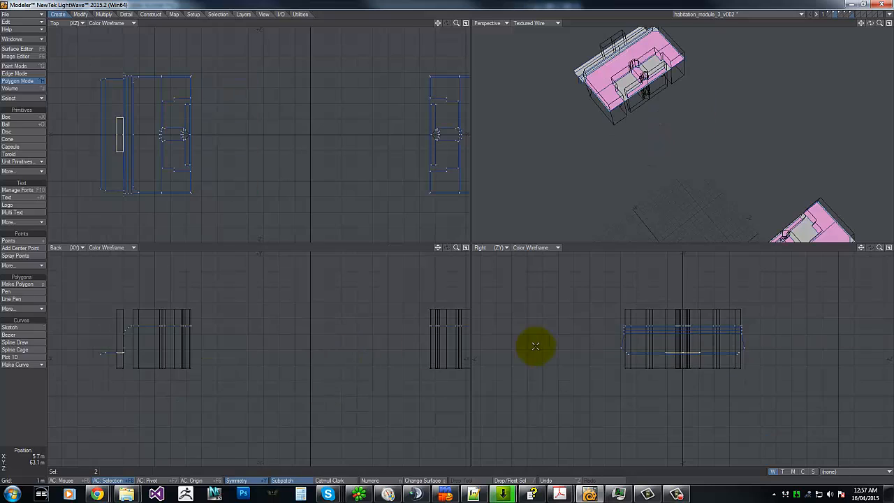
key("t")
left_click_drag(685, 348, 684, 352)
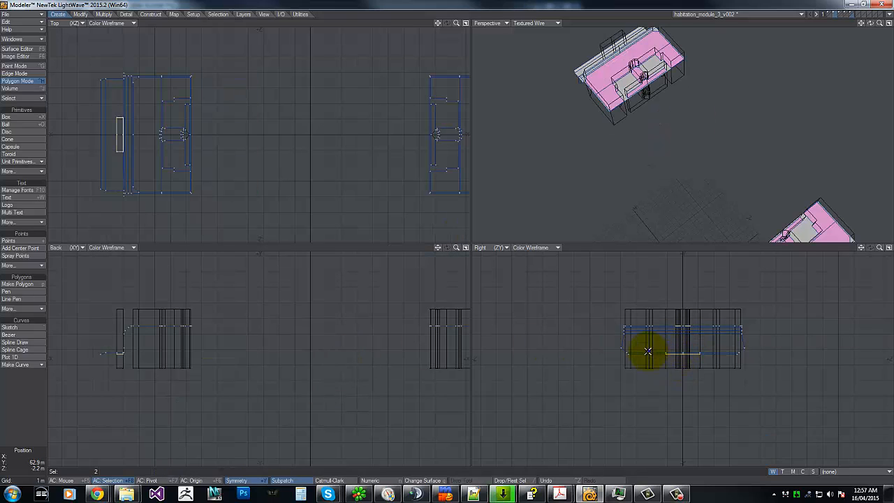
right_click_drag(647, 351, 639, 299)
Delete the leftover extruded panel solids from their own layer.
left_click_drag(870, 23, 864, 19)
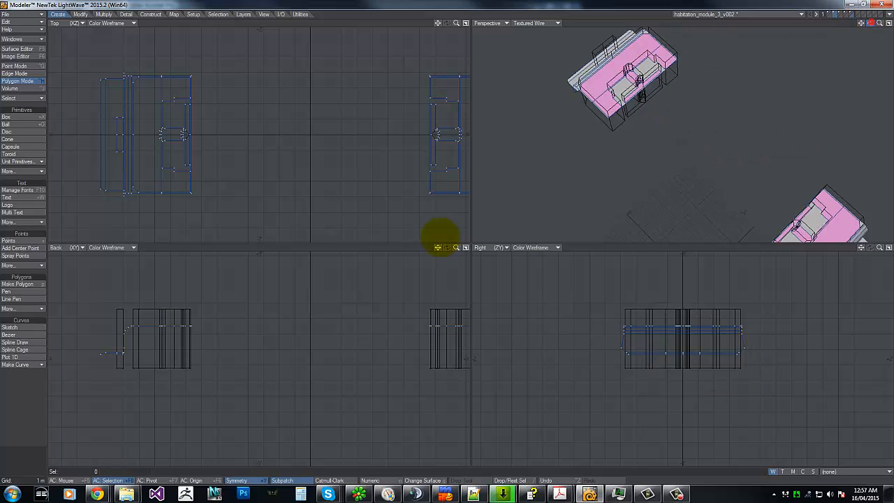
left_click_drag(440, 238, 448, 241)
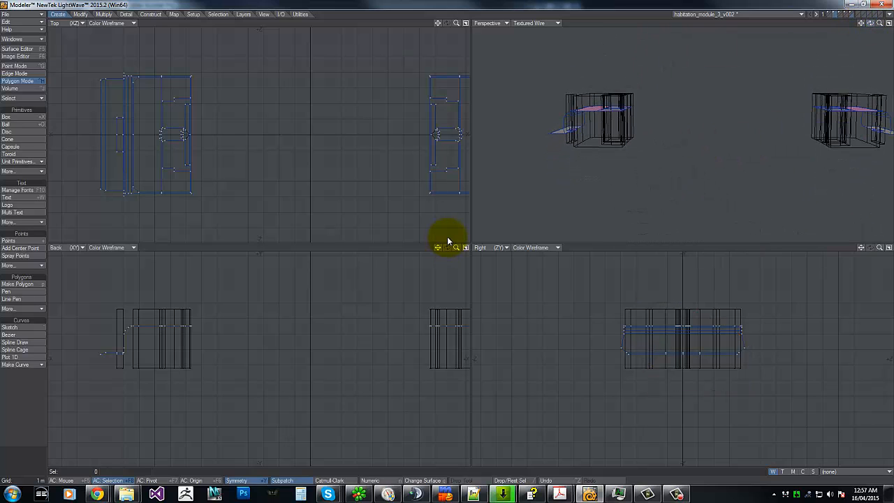
key("apostrophe")
key("Delete")
left_click_drag(871, 25, 440, 234)
Check the arm drawing in Acrobat, and draw a five-sided panel polygon with the Pen tool inside the arm's upper inner corner in Top view.
key("alt+Tab")
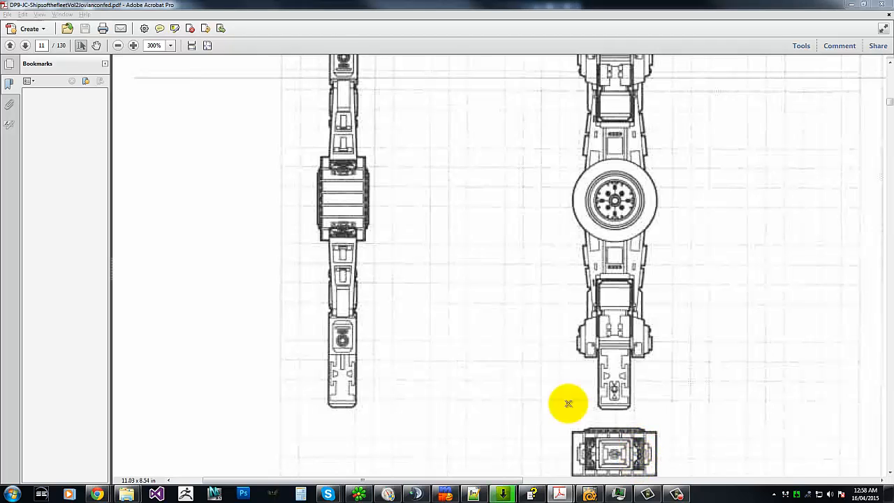
key("alt+Tab")
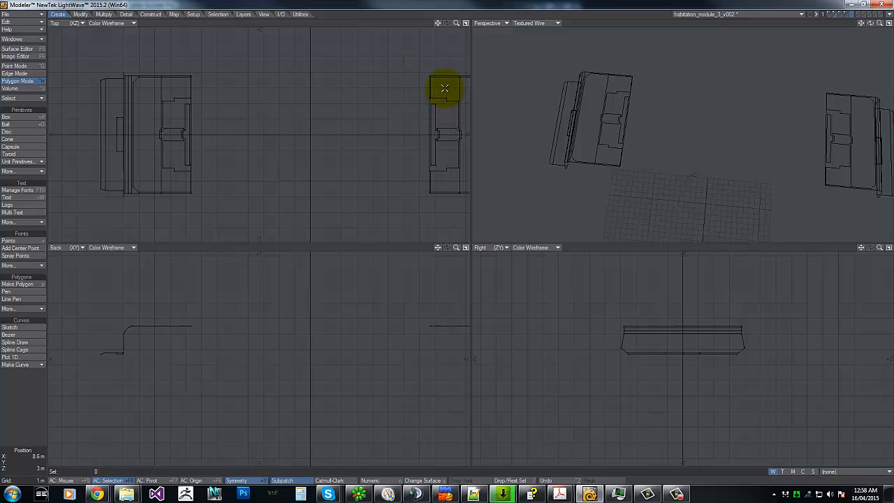
key("g")
left_click_drag(456, 23, 319, 133)
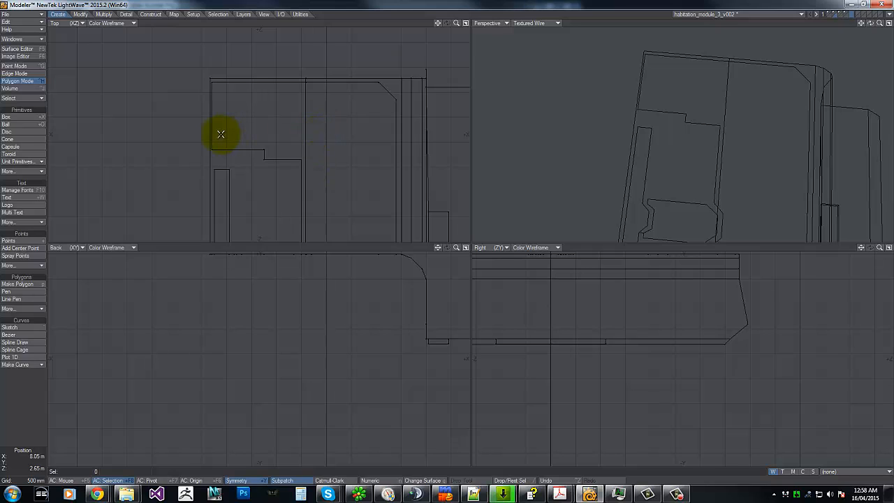
left_click(9, 291)
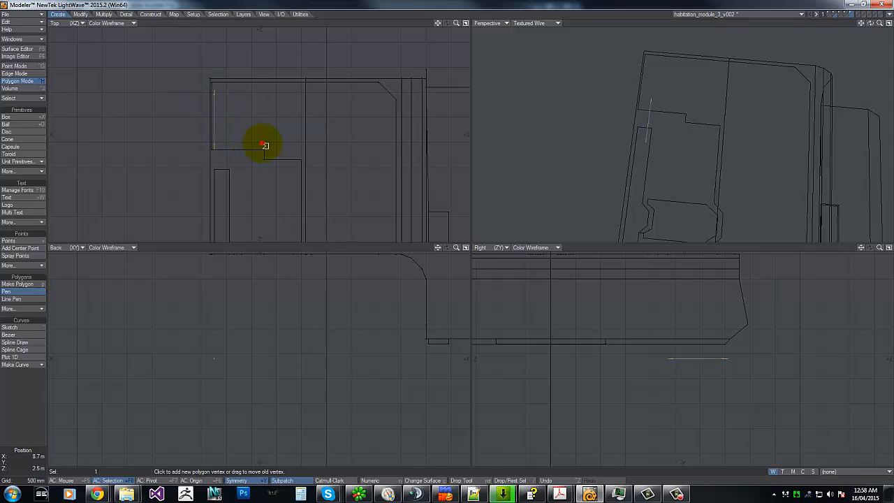
left_click(265, 146)
left_click_drag(287, 124, 289, 98)
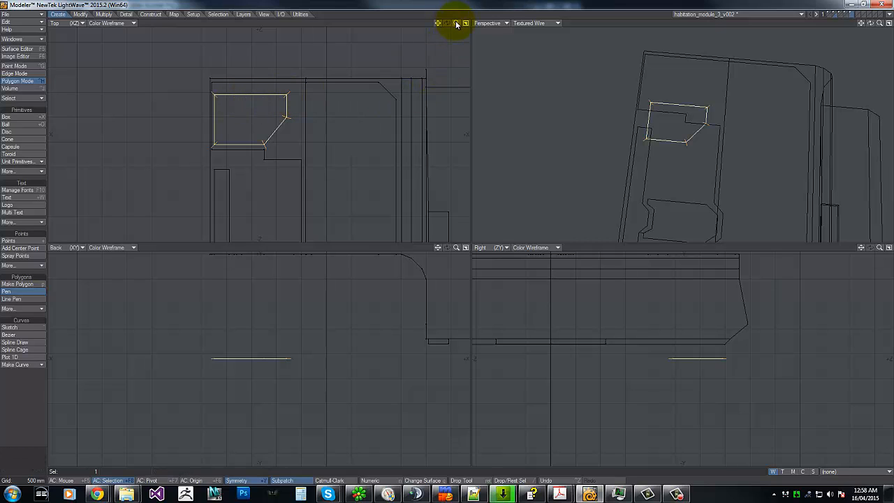
Mirror the five-sided panel across the Z = 0 plane to the opposite end of the same arm.
left_click_drag(456, 23, 430, 241)
key("a")
key("shift+v")
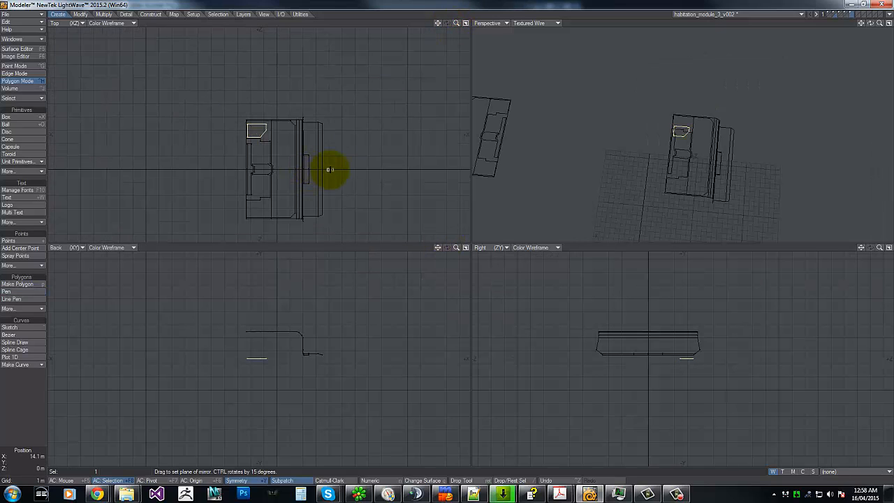
left_click_drag(263, 169, 114, 167)
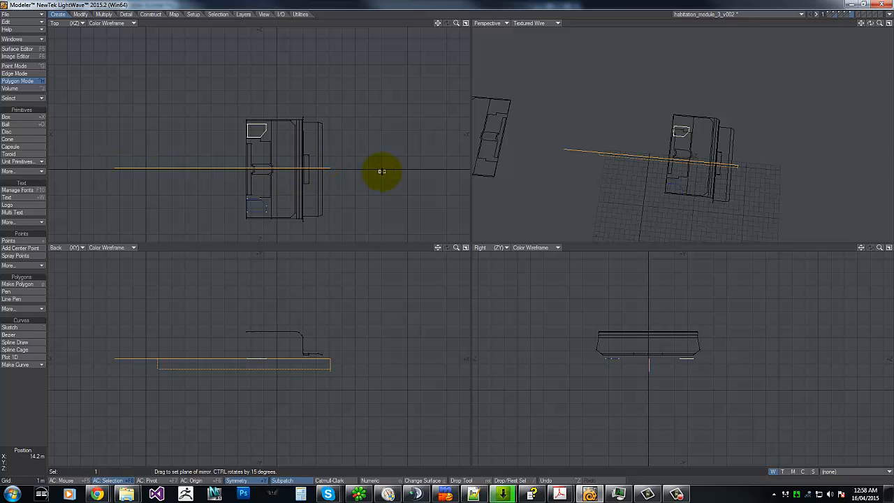
key("ctrl+z")
left_click_drag(383, 170, 74, 170)
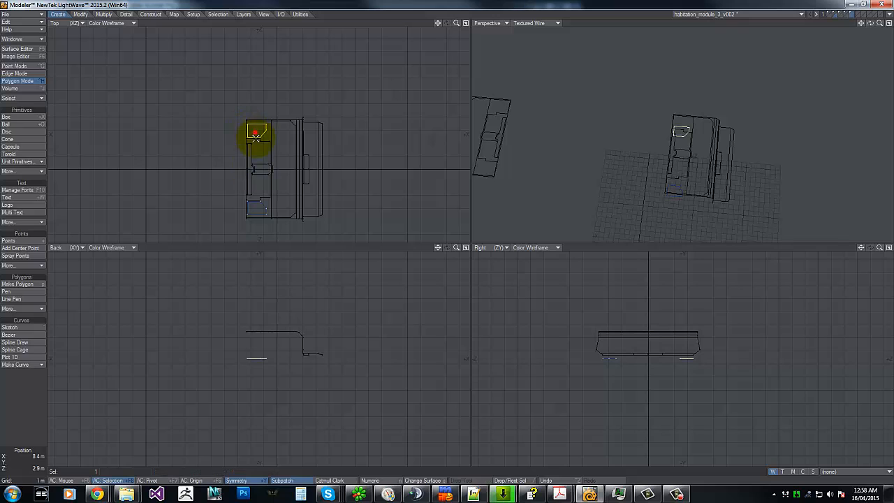
Mirror both five-sided panels across the X = 0 plane onto the other arm.
left_click(255, 133)
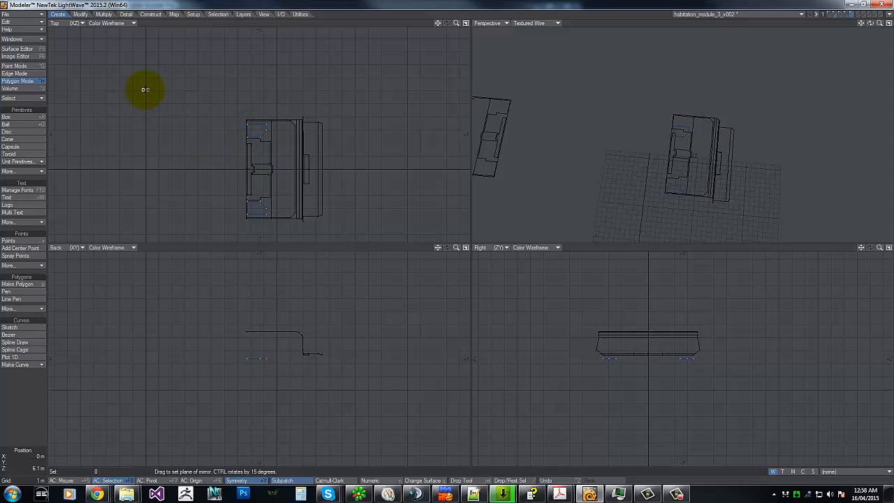
left_click_drag(145, 89, 133, 223, "ctrl")
key("space")
Check the arm drawing in Acrobat, and create a small flat Box panel between the five-sided panel and the central strip in Top view.
key("alt+Tab")
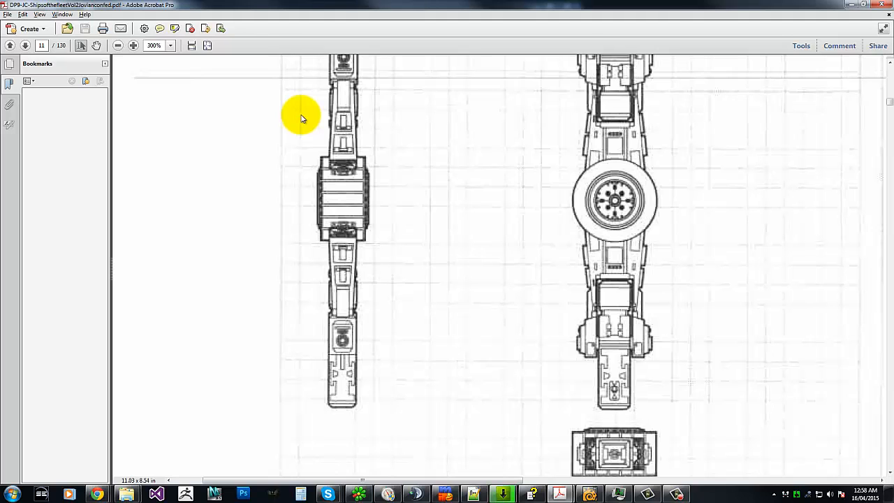
key("alt+Tab")
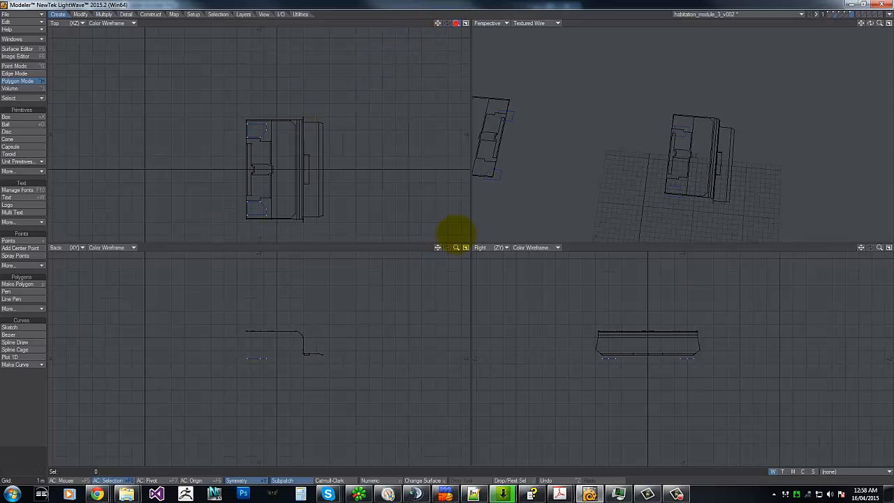
left_click_drag(456, 233, 447, 237)
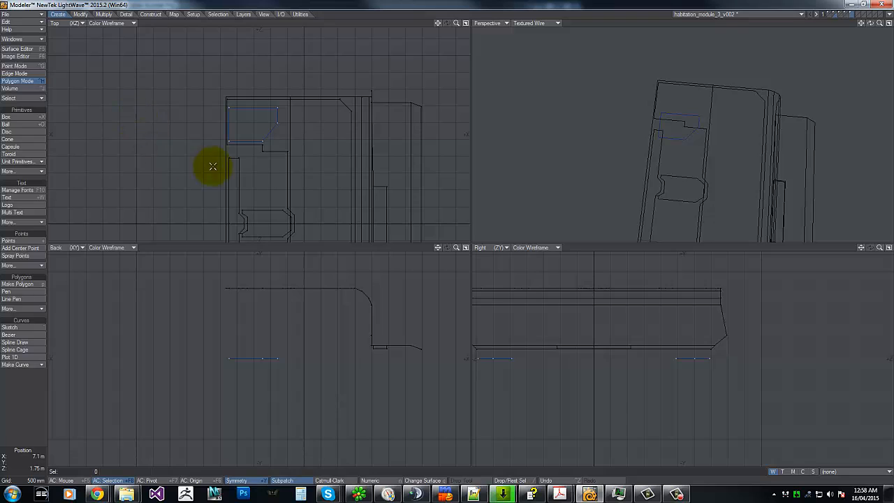
key("shift+x")
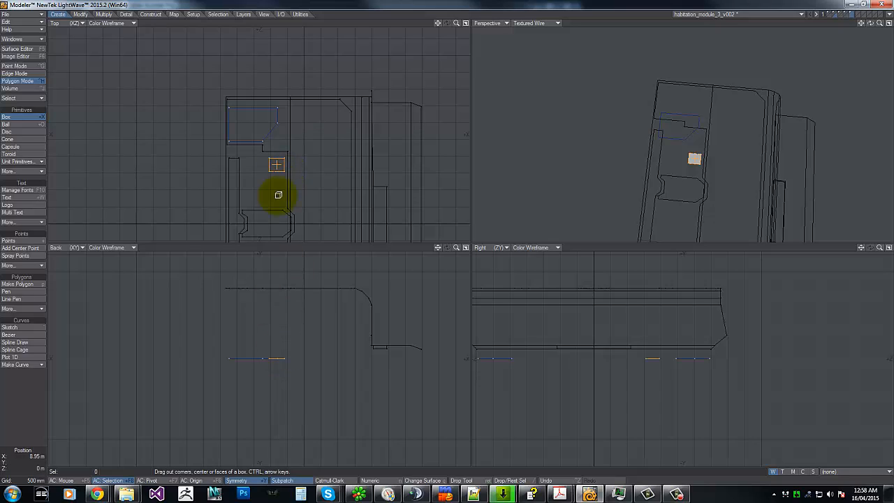
key("space")
left_click(278, 155)
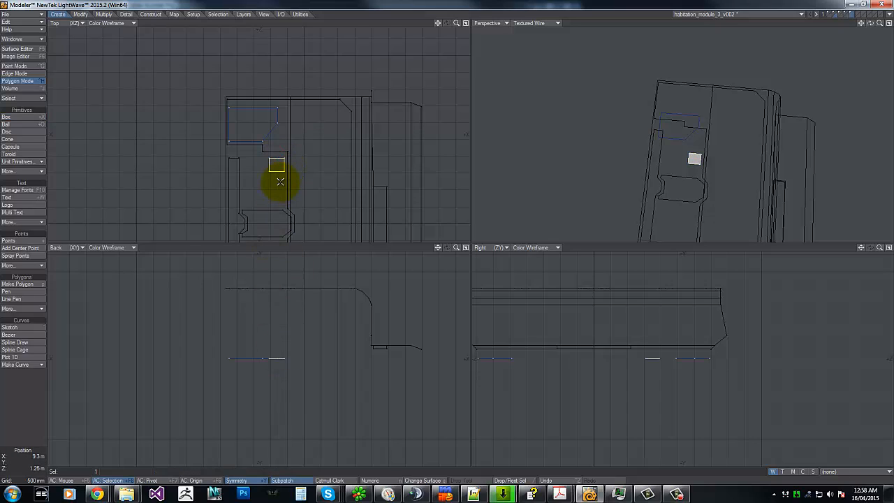
Duplicate the small square panel twice along Z toward the arm's middle, forming a column of three evenly spaced squares in Top view.
key("ctrl+c")
key("t")
key("ctrl+v")
left_click_drag(280, 169, 278, 187)
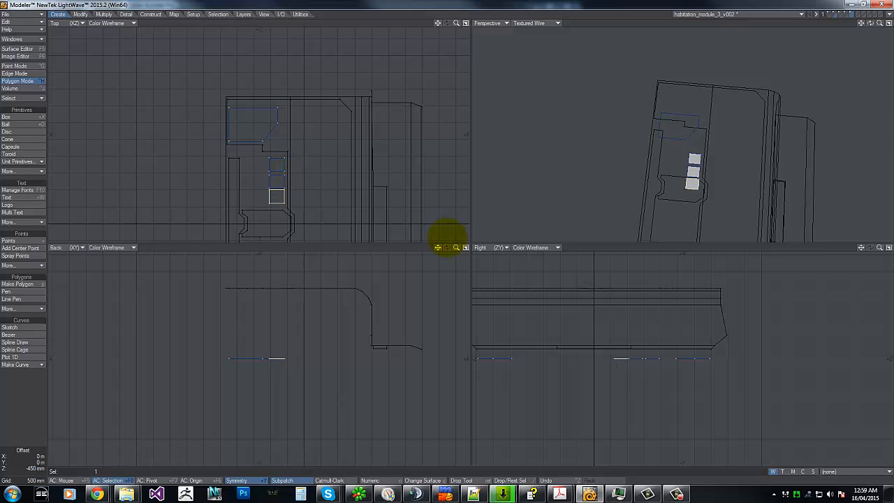
left_click(277, 202)
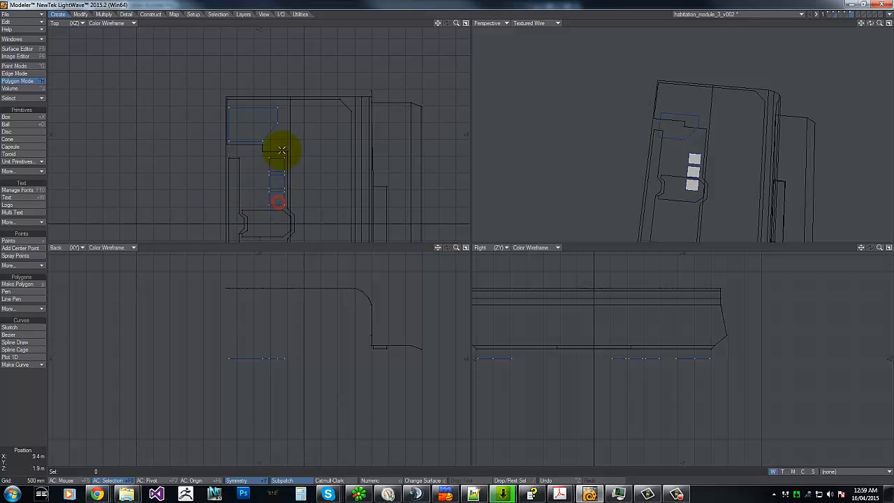
Mirror the three square panels across the Z = 0 plane to the other half of the same arm.
mouse_move(258, 154)
right_mouse_down()
mouse_move(289, 227)
mouse_move(282, 150)
right_mouse_up()
key("shift+v")
left_click_drag(285, 223, 173, 200, "ctrl")
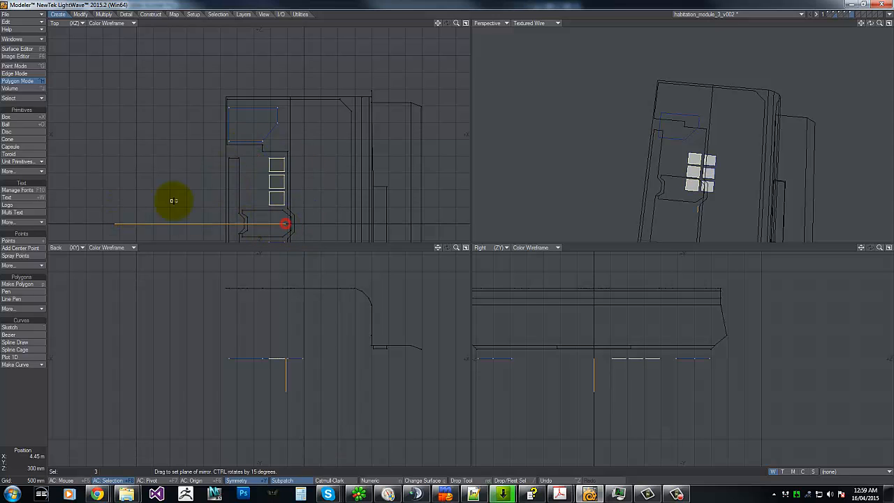
key("space")
mouse_move(227, 171)
right_mouse_down()
mouse_move(216, 221)
mouse_move(247, 118)
right_mouse_up()
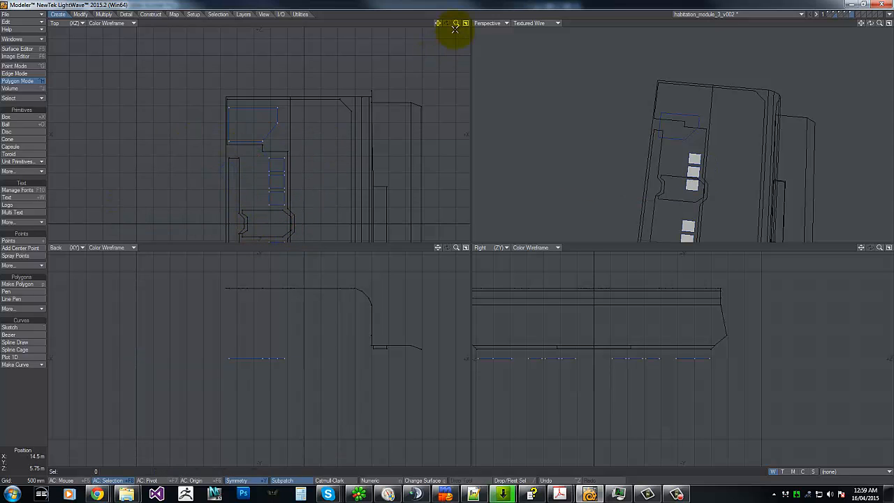
Delete the two five-sided panels on the opposite arm, and mirror all remaining panels across the X = 0 plane onto it.
left_click_drag(456, 24, 447, 241)
mouse_move(167, 122)
right_mouse_down()
mouse_move(175, 205)
mouse_move(168, 64)
right_mouse_up()
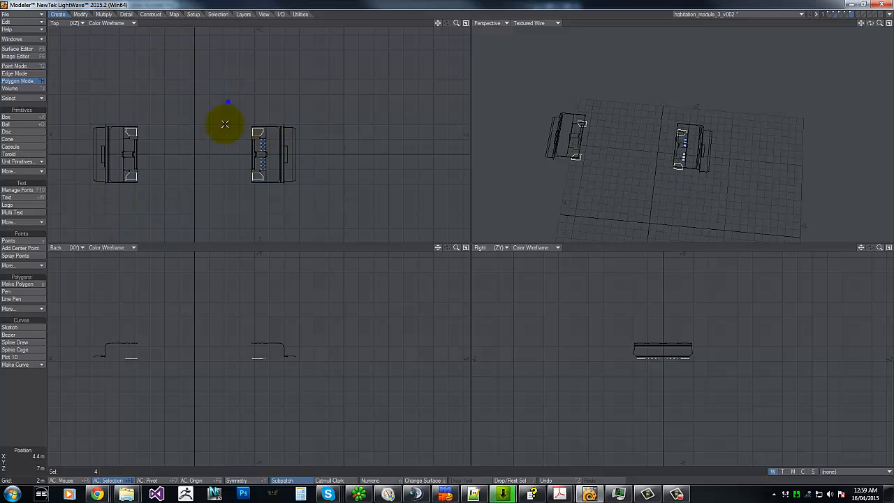
right_click_drag(226, 124, 230, 102)
key("Delete")
key("shift+v")
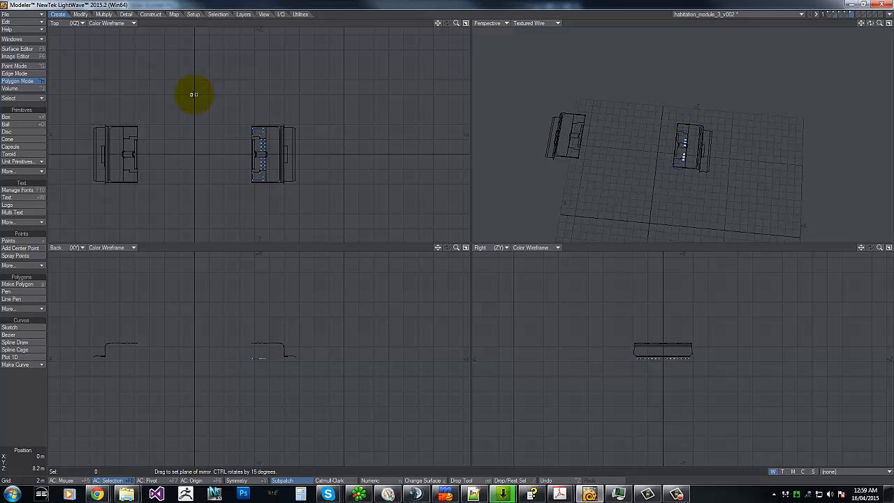
left_click_drag(194, 95, 193, 220)
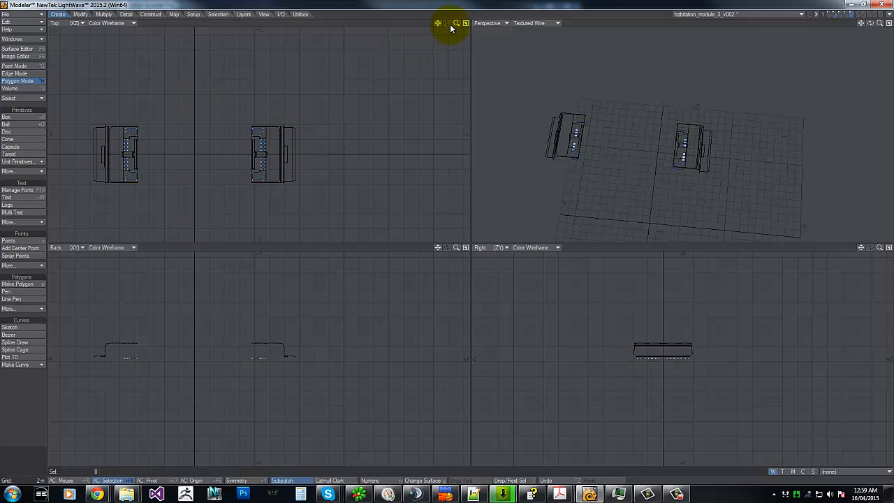
Check the arm drawing in Acrobat, and draw a seven-sided notched panel with the Pen tool on the outer side of the squares in Top view.
left_click_drag(456, 24, 449, 236)
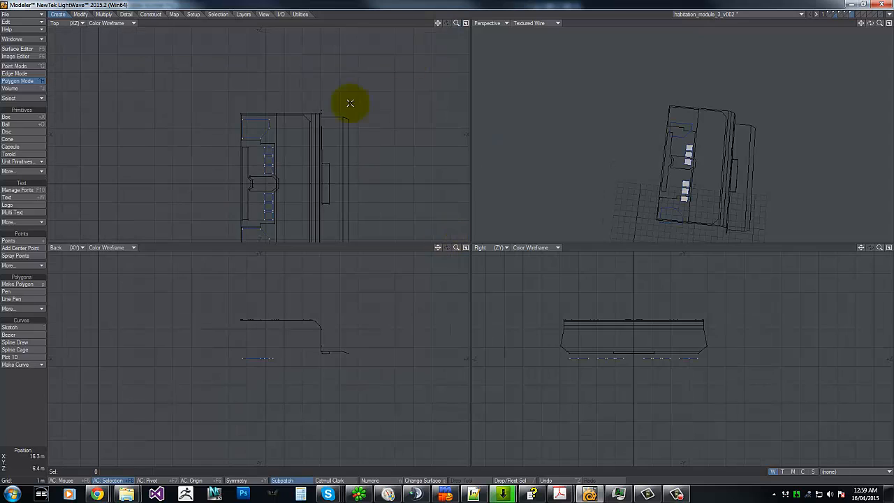
key("alt+Tab")
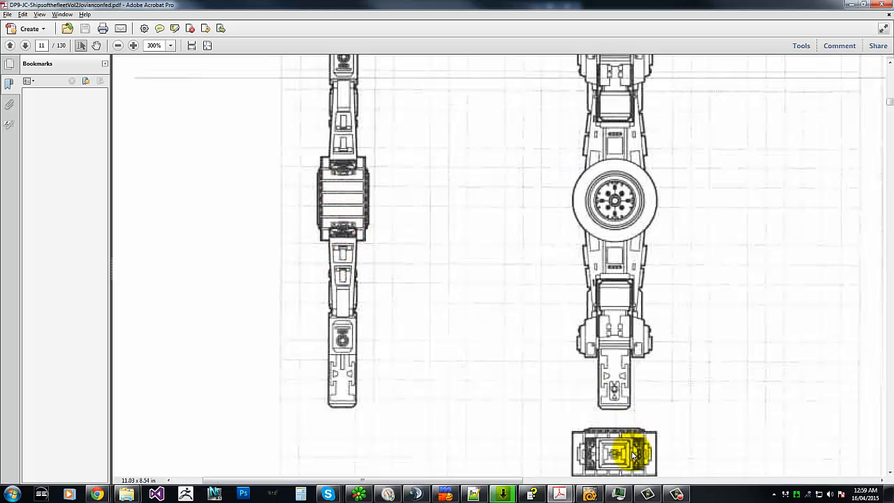
key("alt+Tab")
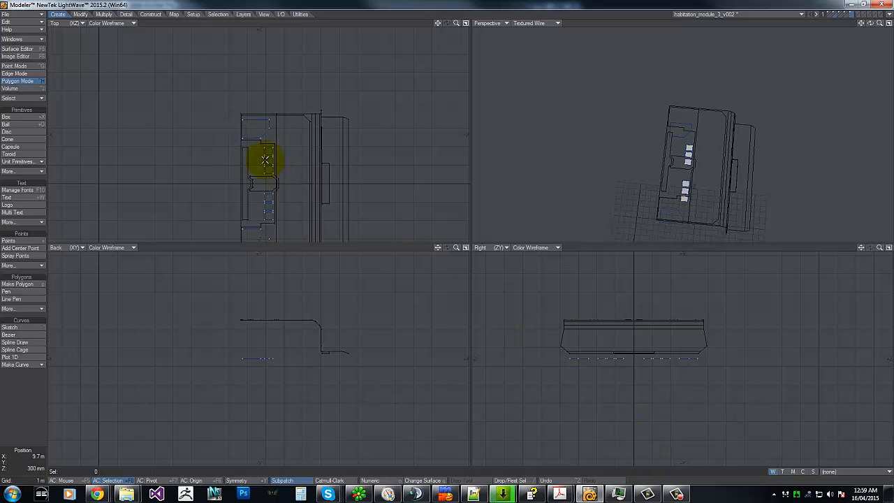
key("g")
left_click_drag(455, 24, 426, 26)
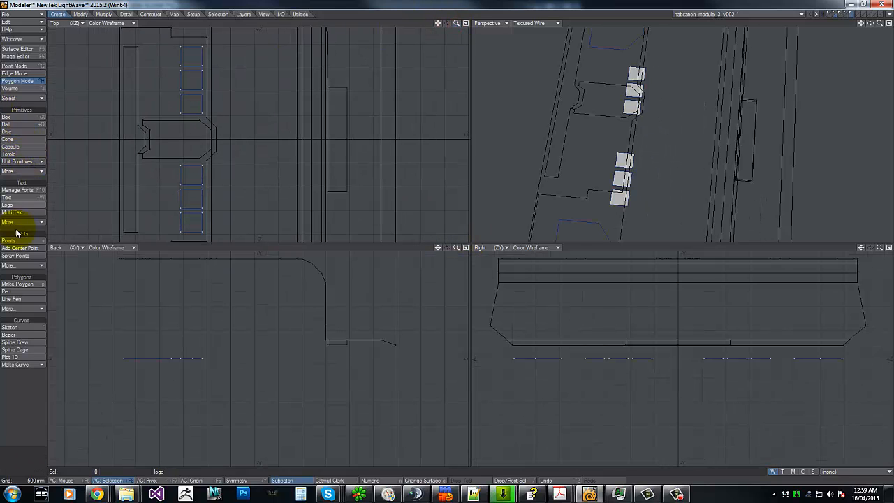
left_click(9, 292)
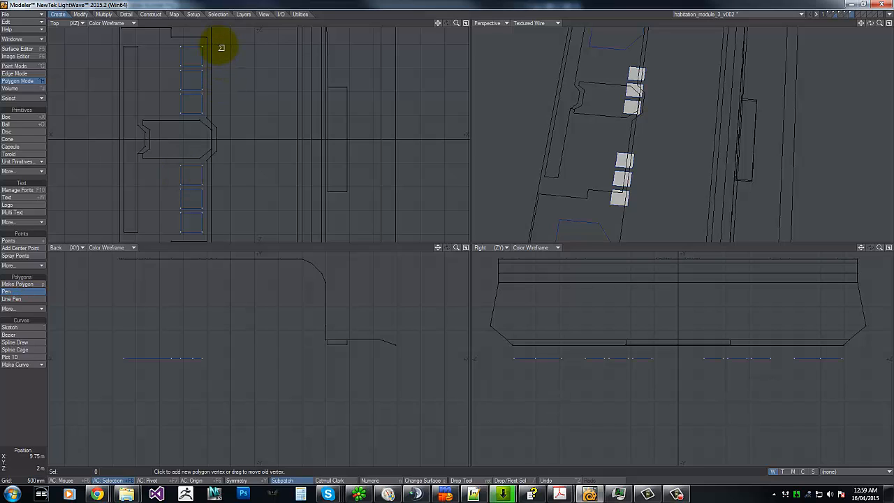
left_click(218, 45)
left_click_drag(221, 117, 256, 115)
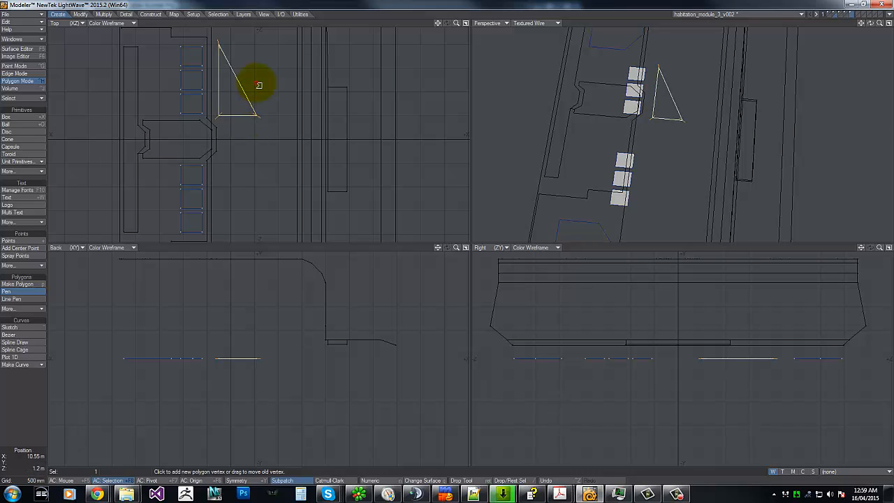
left_click(257, 82)
left_click(240, 74)
left_click_drag(241, 75, 238, 59)
left_click(240, 51)
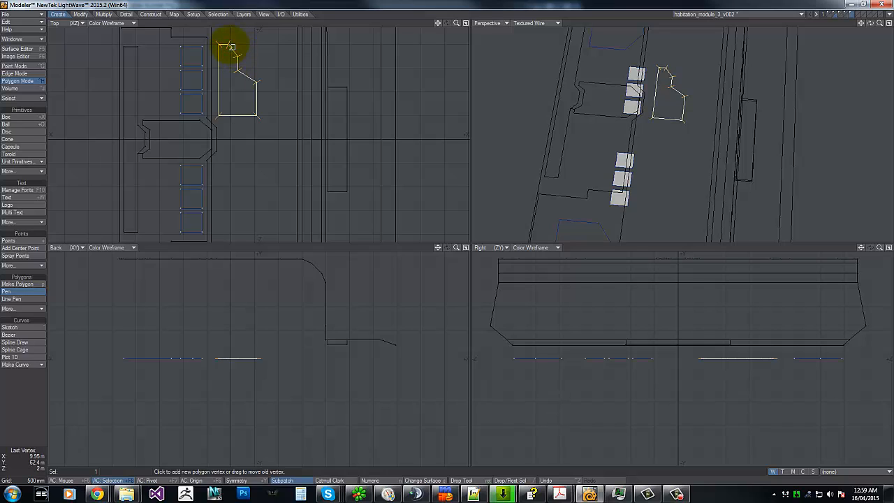
key("space")
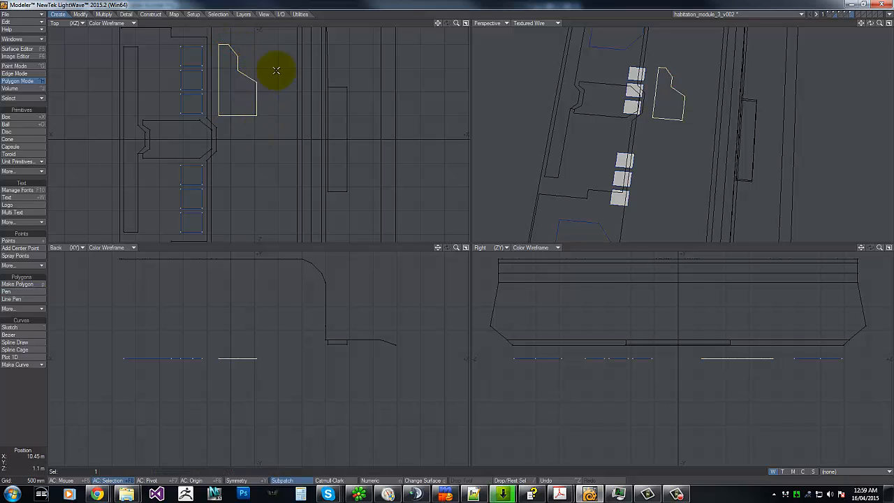
Mirror the seven-sided panel across the Z = 0 plane to the other half of the same arm.
key("a")
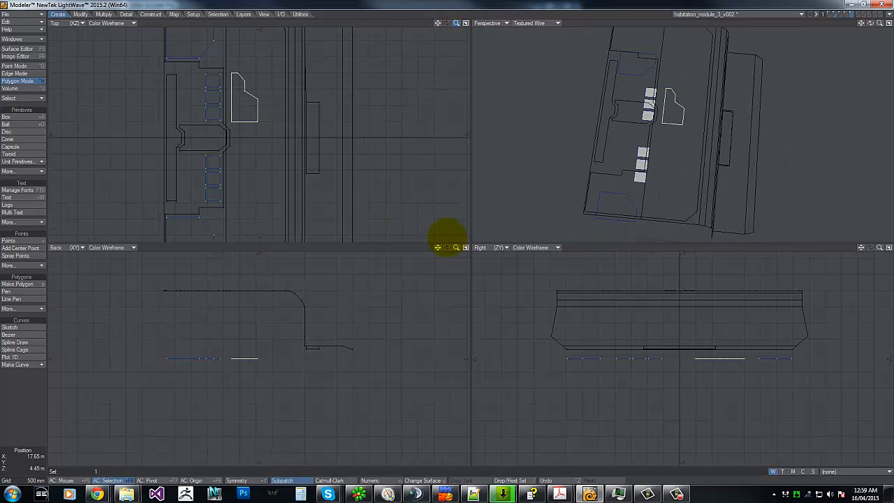
left_click(247, 79)
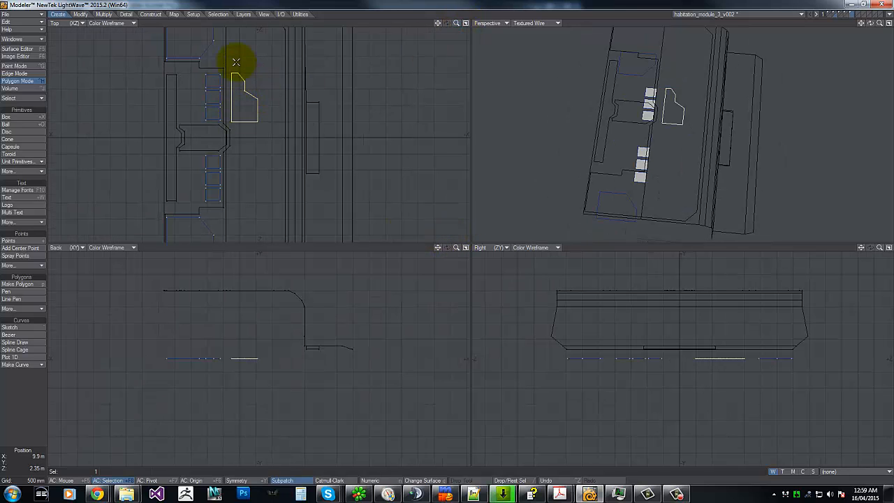
key("g")
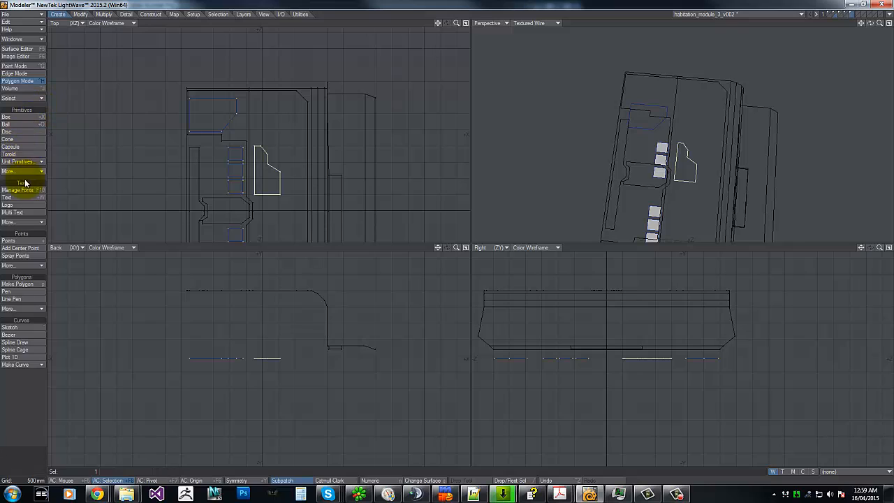
key("shift+v")
left_click_drag(290, 211, 255, 237)
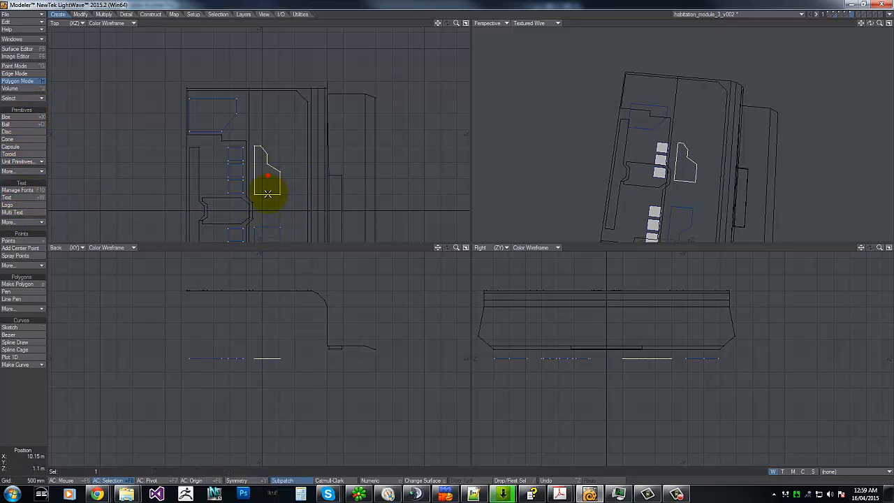
key("slash")
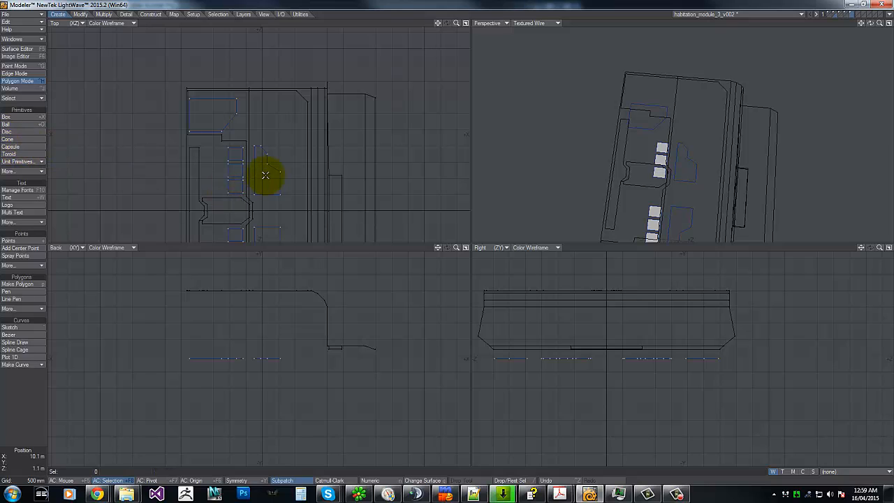
Mirror both seven-sided panels across the X = 0 plane onto the other arm.
left_click_drag(265, 174, 269, 233)
key("g")
key("shift+v")
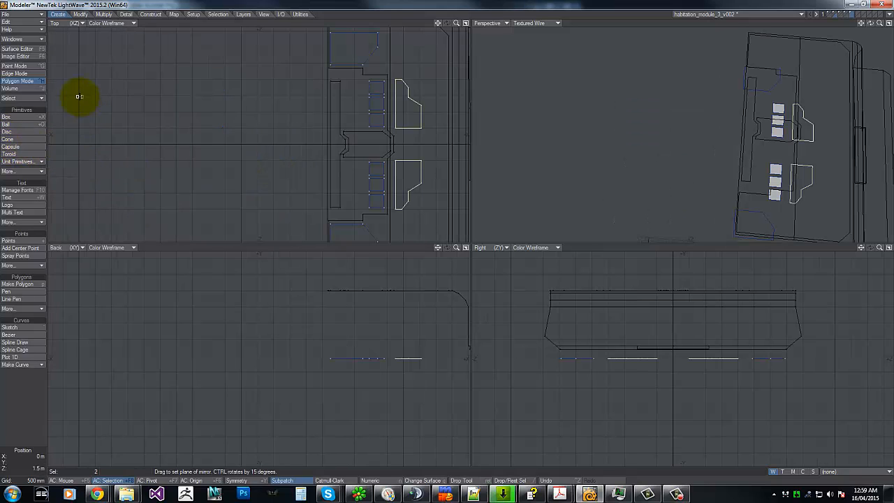
left_click_drag(78, 95, 80, 215)
key("space")
mouse_move(370, 76)
right_mouse_down()
mouse_move(321, 228)
mouse_move(433, 105)
right_mouse_up()
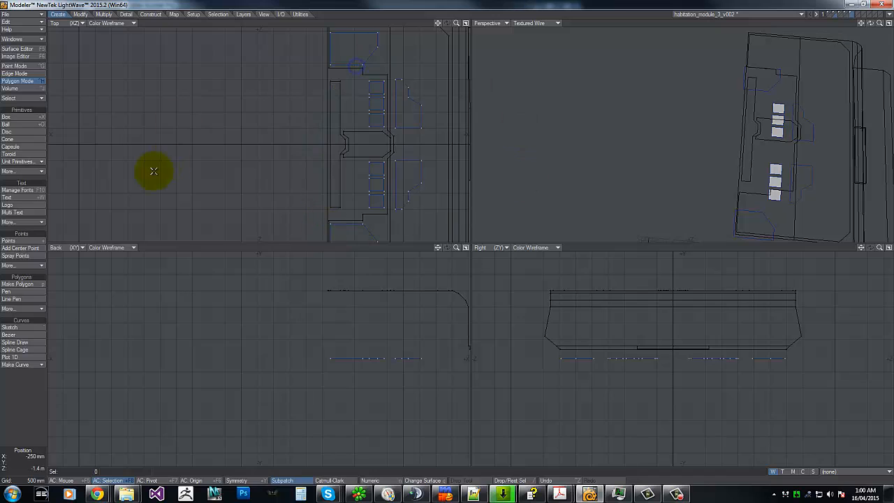
Move all flat panels above the arm tops in Right view, and extrude them straight down through both arms.
key("g")
key("g")
left_click_drag(439, 242, 465, 236)
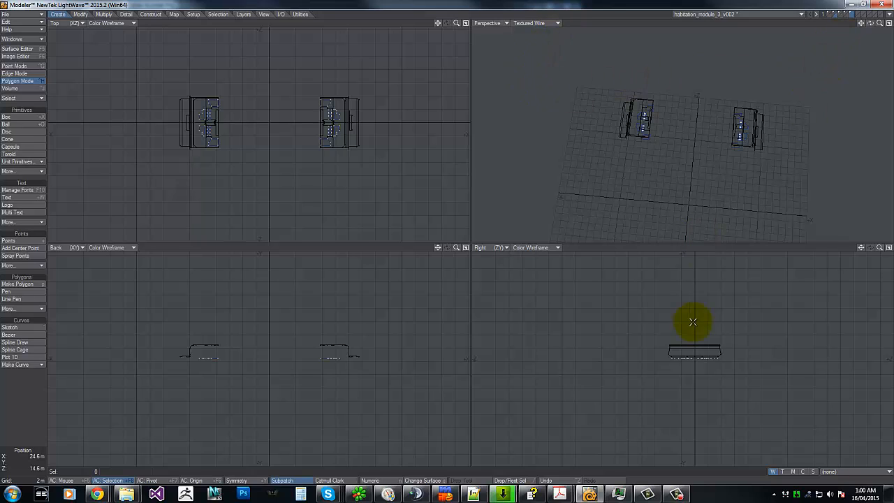
key("t")
left_click_drag(698, 375, 699, 355)
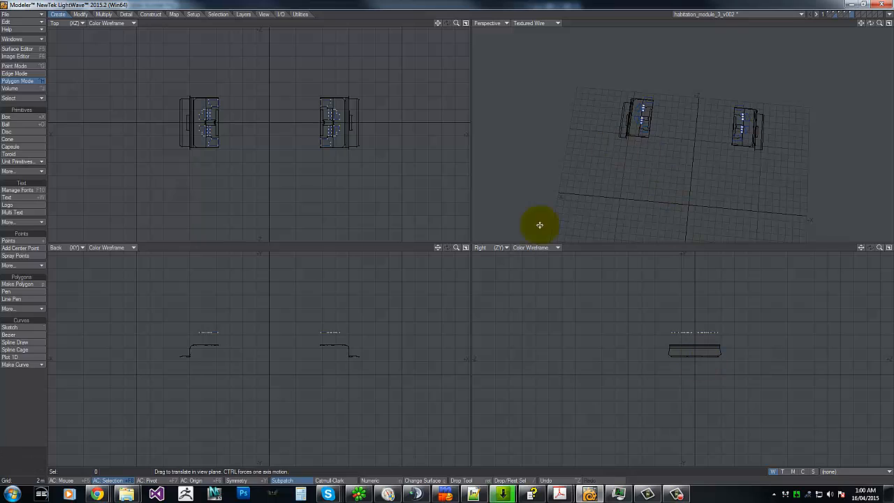
key("space")
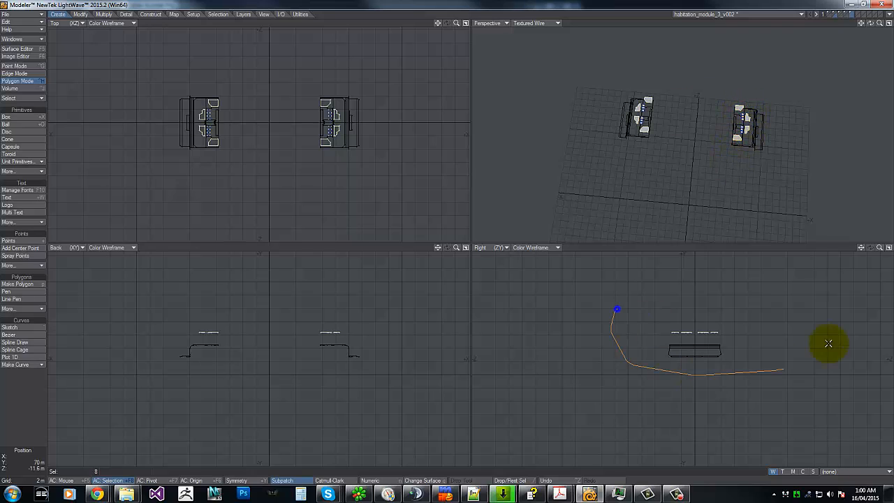
key("shift+e")
left_click_drag(692, 305, 697, 340)
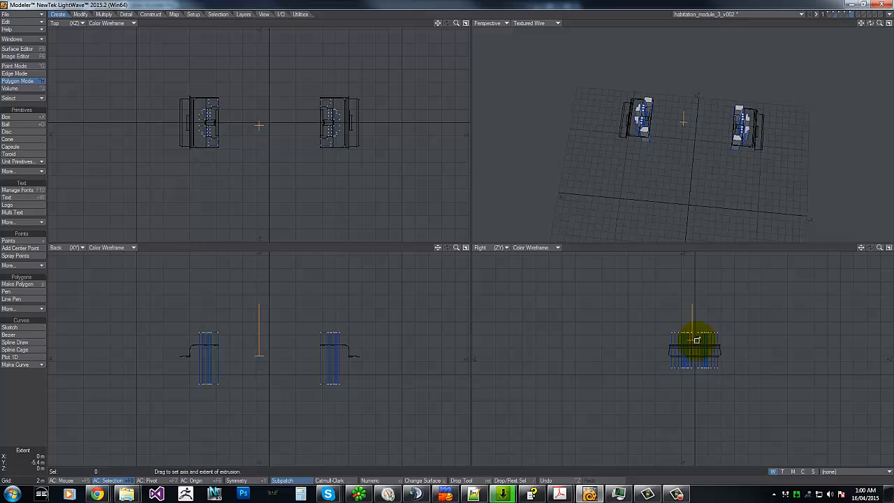
key("t")
left_click_drag(614, 308, 671, 266)
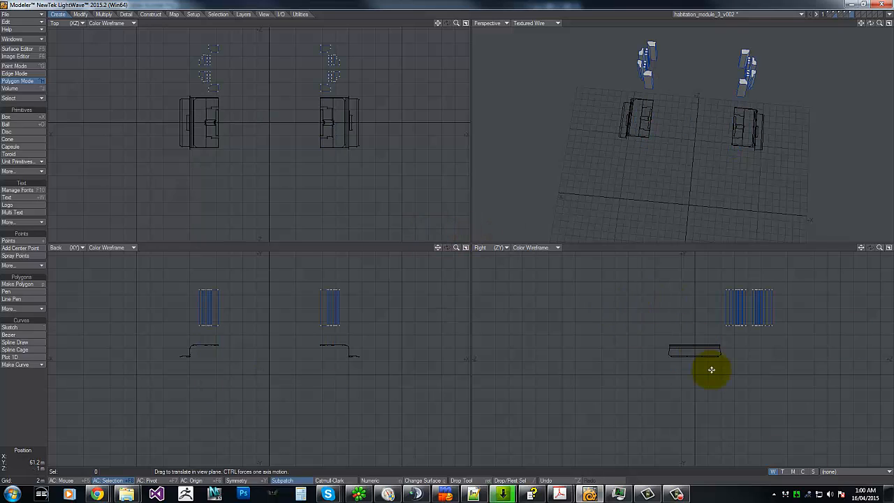
key("ctrl+z")
key("space")
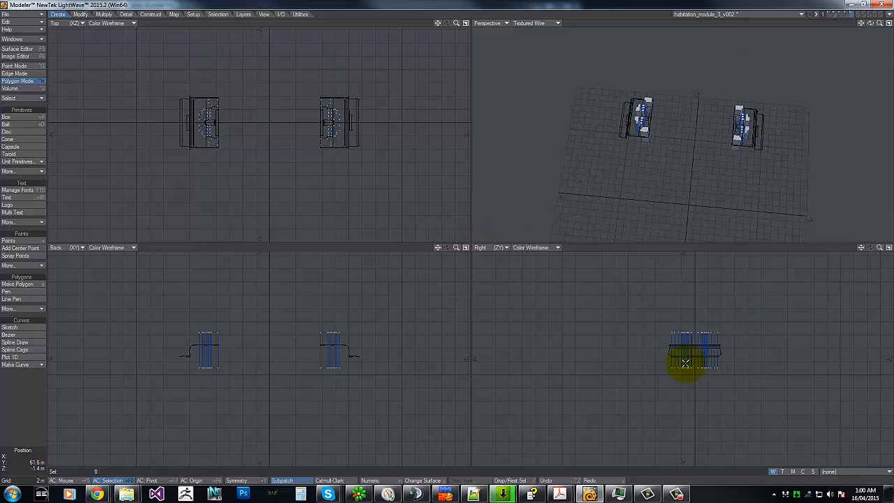
Swap the foreground and background layers, and cut the panel outlines into both arms with a Solid Drill Stencil operation.
key("apostrophe")
key("shift+c")
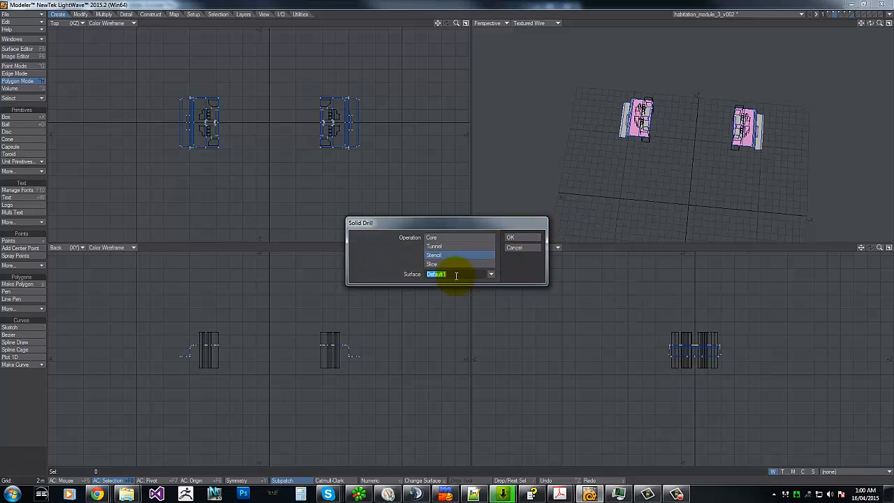
left_click(514, 239)
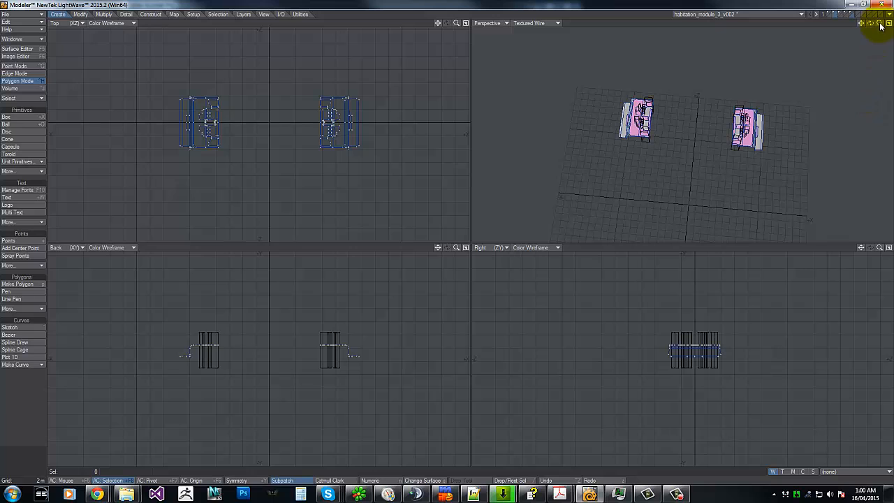
Apply Change Surface to the small rectangular details on the arms' lower flanges, clear the selection, and display only the arm layer.
left_click_drag(879, 25, 442, 239)
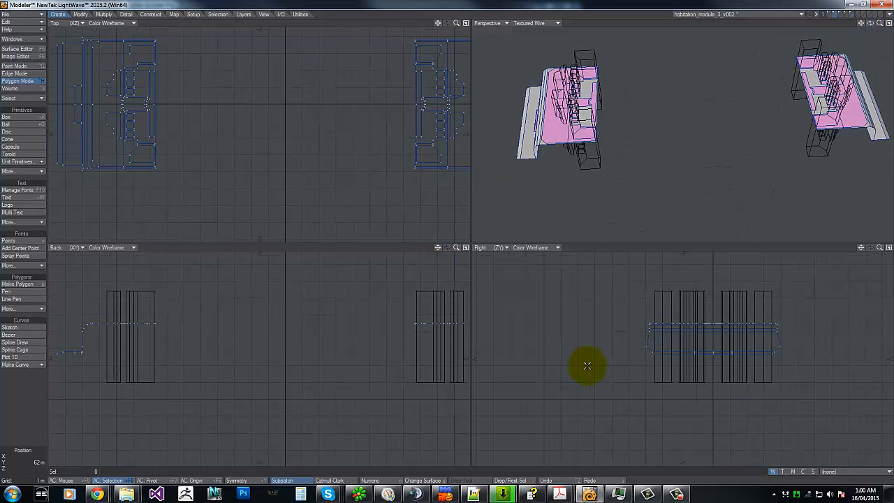
right_click_drag(685, 351, 676, 349)
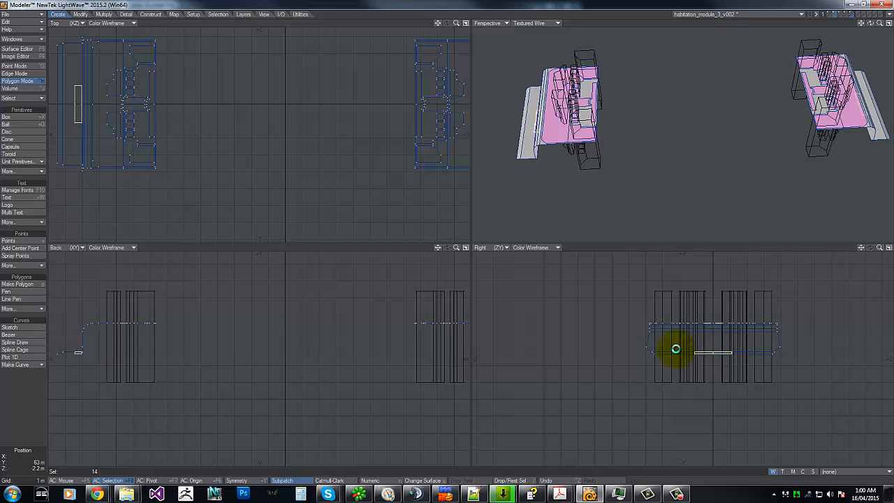
key("q")
left_click(514, 238)
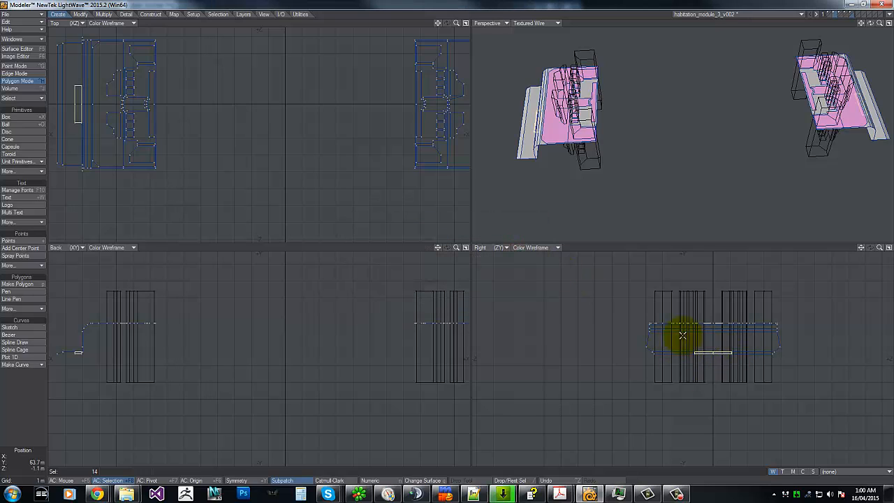
right_click_drag(682, 335, 687, 329)
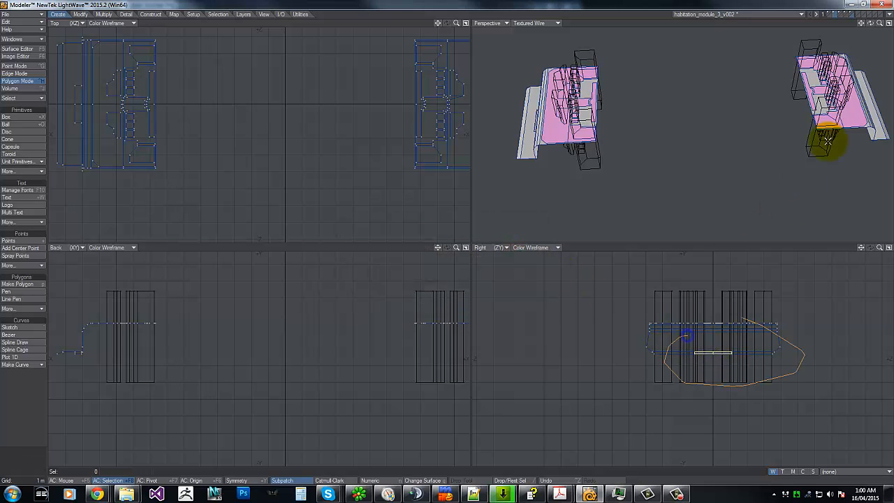
left_click(837, 14)
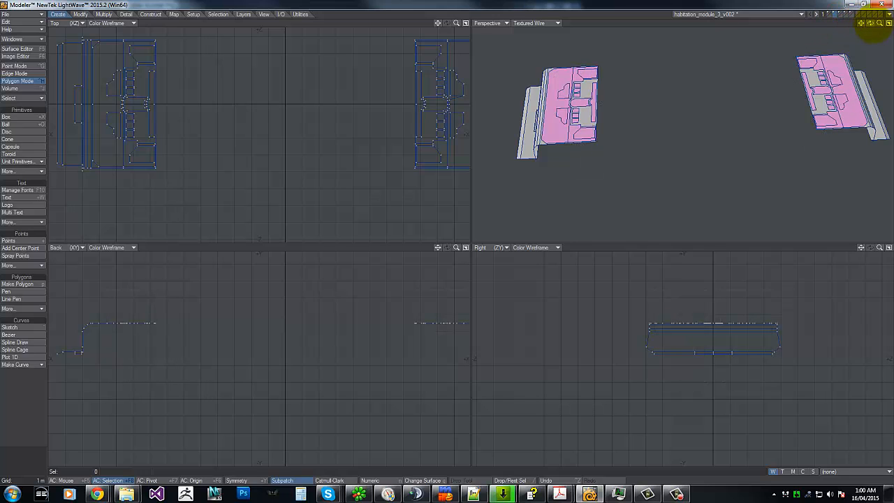
Save the object, and select all polygons with the Default1 surface through the polygon statistics.
left_click_drag(870, 23, 447, 241)
key("s")
key("w")
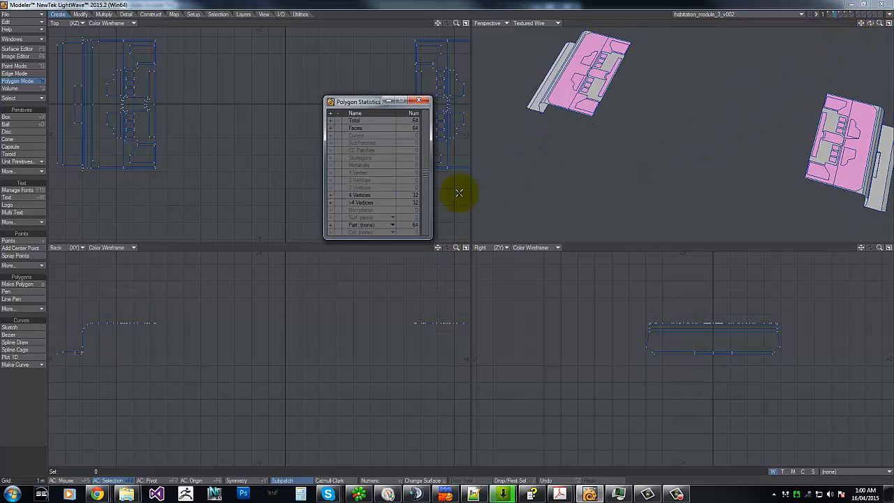
left_click(359, 217)
left_click(356, 226)
left_click(332, 217)
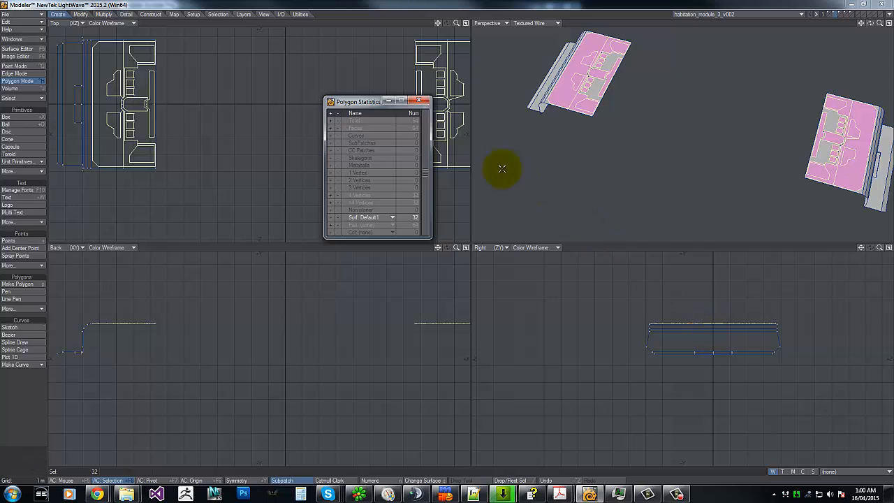
left_click(418, 101)
Try to Smooth Shift the selected top panels and raise them slightly in Right view, and undo the move.
key("f")
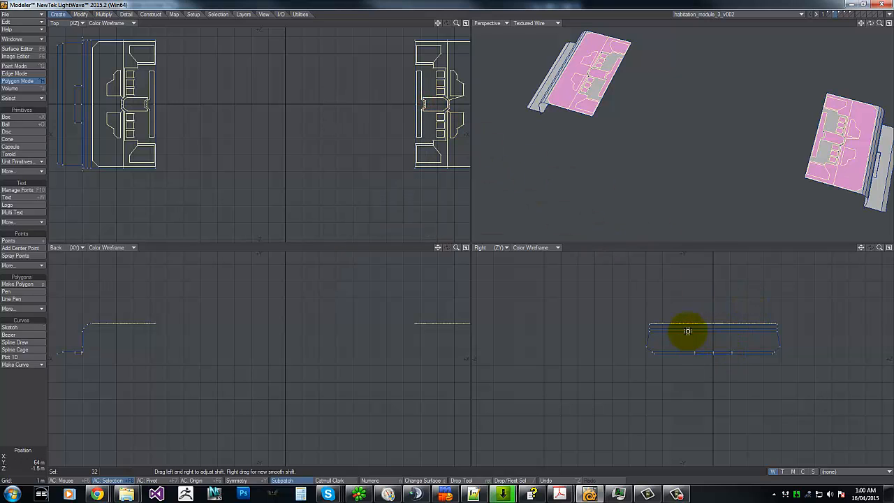
key("a")
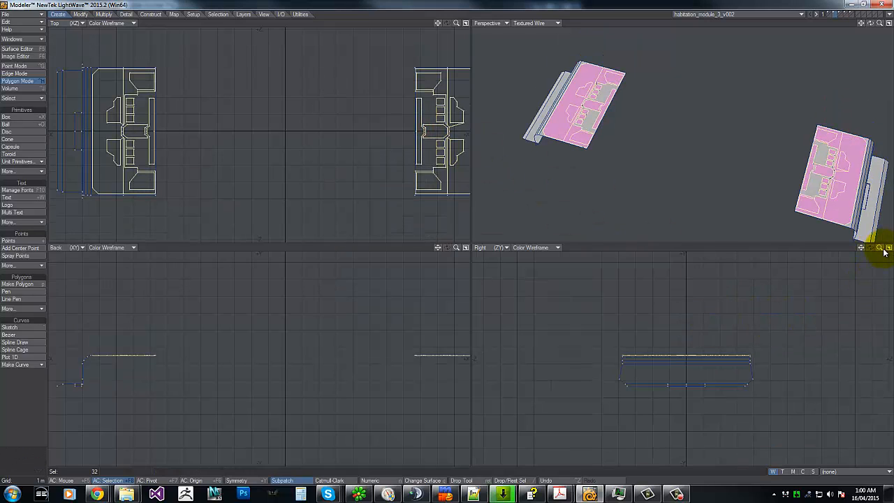
left_click_drag(881, 249, 447, 237)
left_click(678, 338)
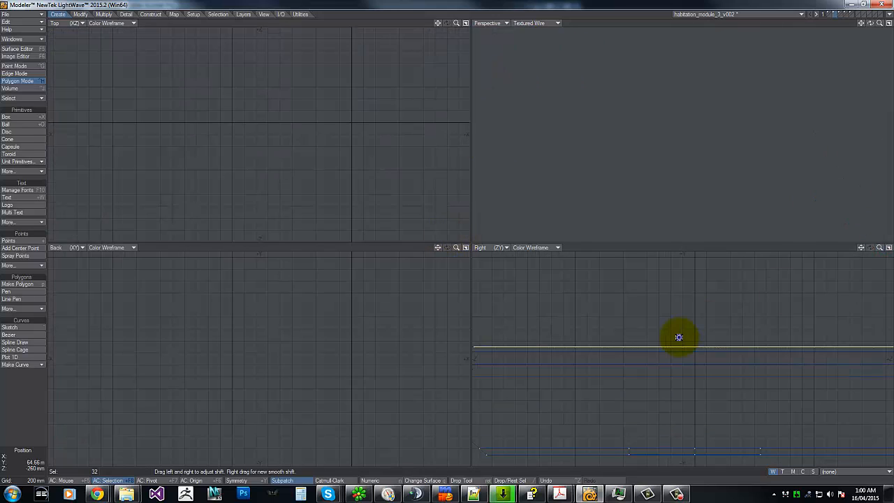
key("t")
left_click_drag(681, 340, 683, 334)
left_click_drag(880, 248, 448, 237)
key("ctrl+z")
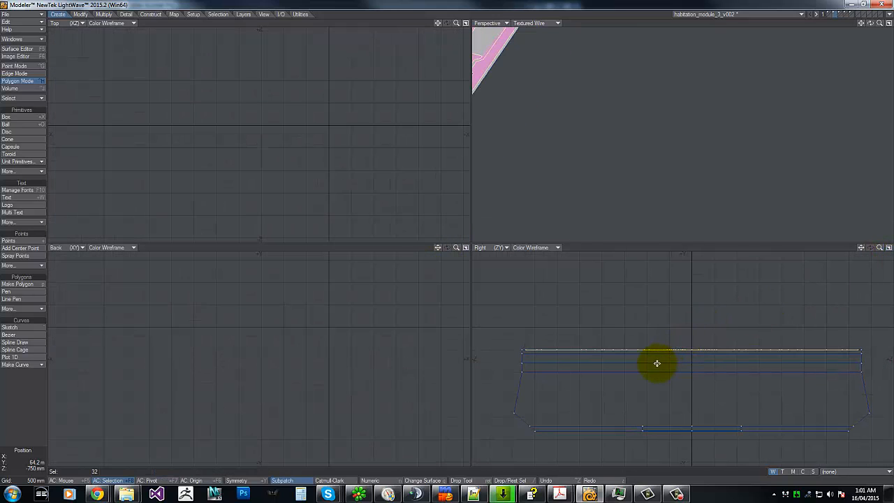
Smooth Shift the selected top panels on both arms and raise them 50 mm in Y in Right view.
key("shift+f")
left_click(656, 356)
key("t")
left_click_drag(662, 355, 447, 236)
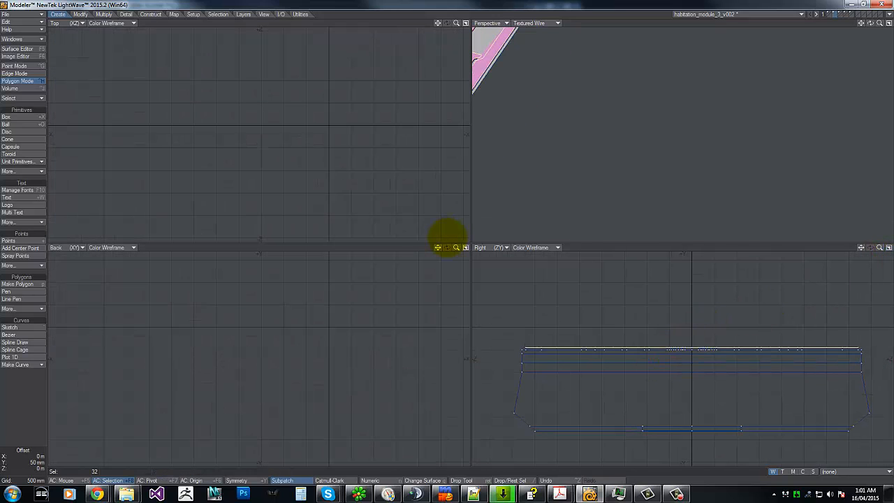
left_click_drag(880, 247, 446, 238)
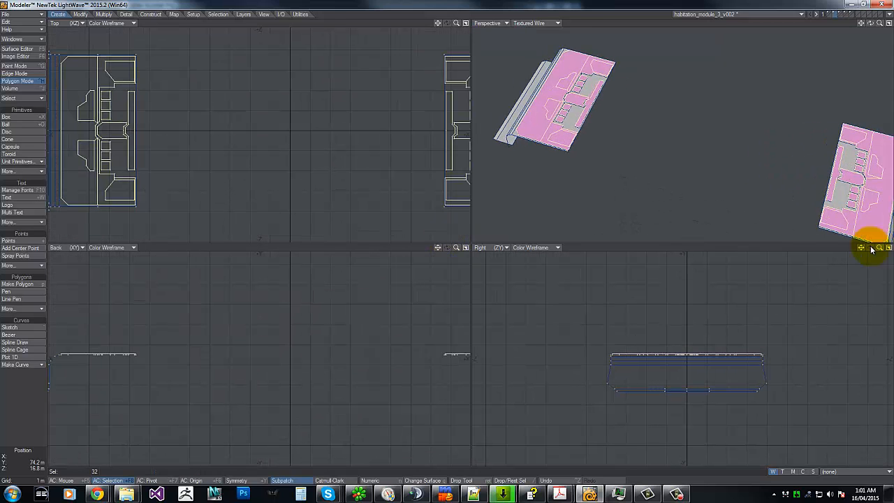
Deselect the large plates, small squares, centre piece and long strip on the -X arm, keeping its seven-sided and corner panels selected.
left_click(551, 91)
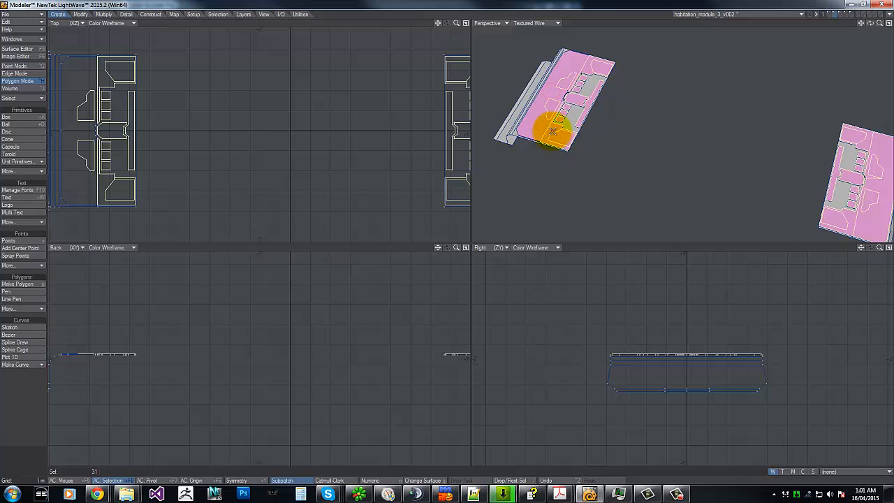
left_click(555, 128)
left_click(588, 66)
left_click(582, 83)
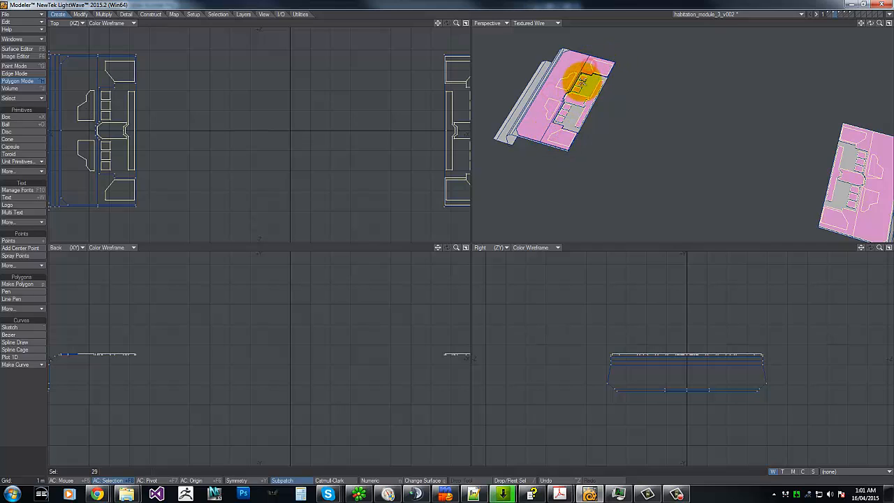
left_click_drag(583, 83, 564, 113)
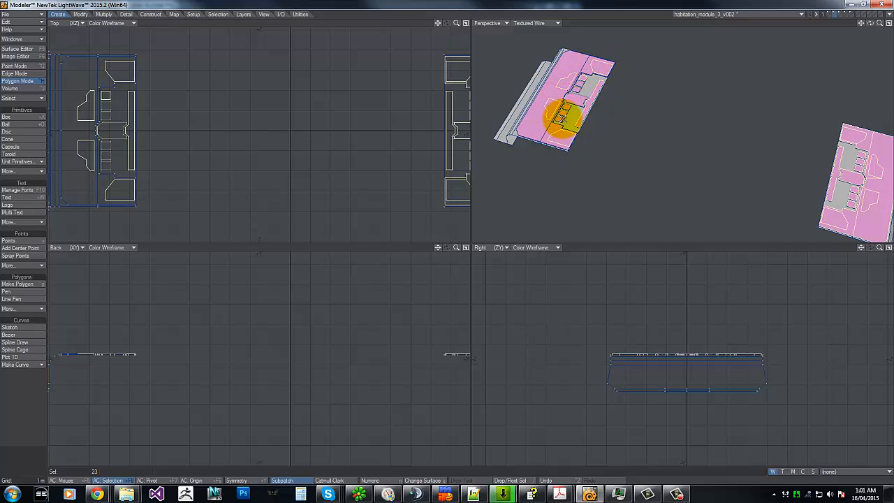
left_click(583, 79)
left_click(570, 97)
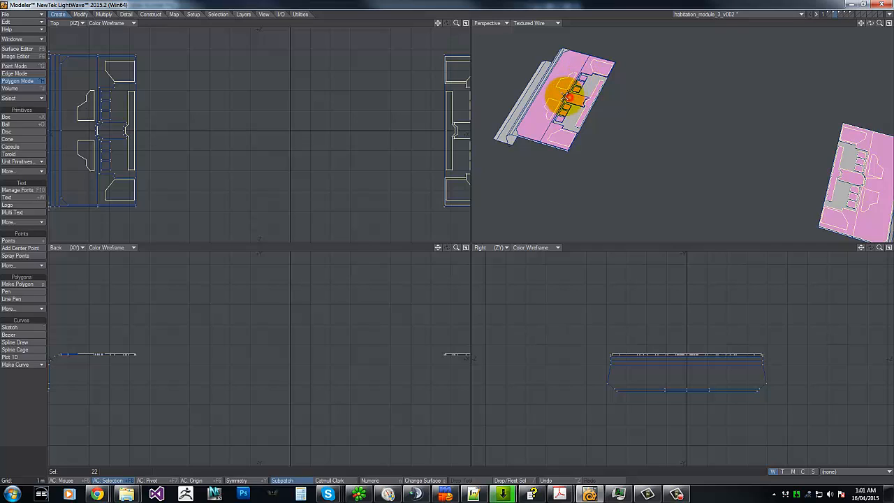
left_click_drag(597, 88, 583, 114)
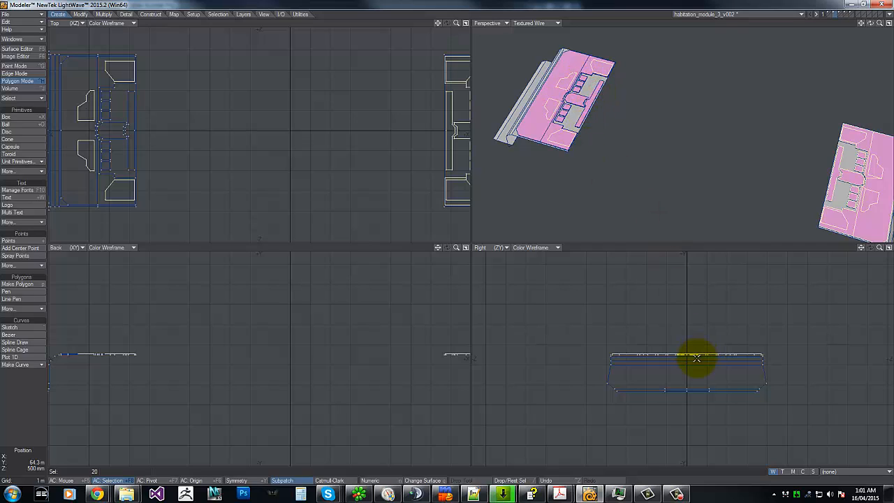
Deselect the same plates, squares, centre piece and strip on the +X arm, keeping only its seven-sided and corner panels selected.
key("f")
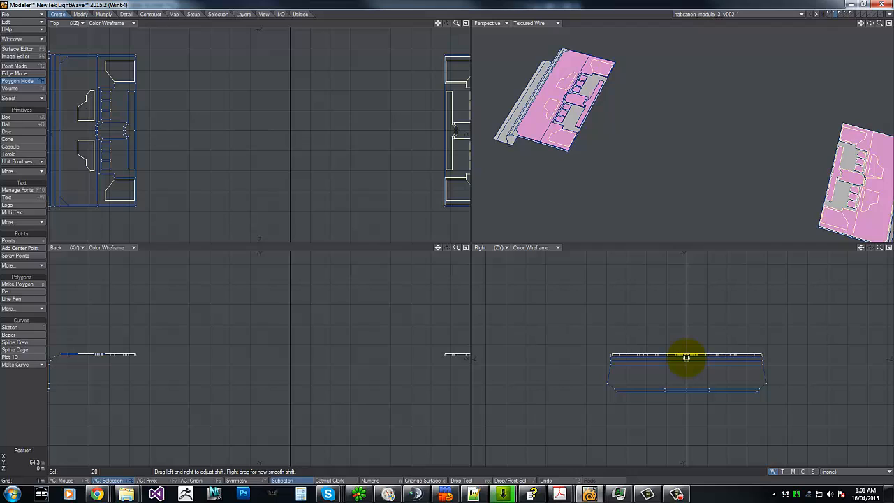
key("space")
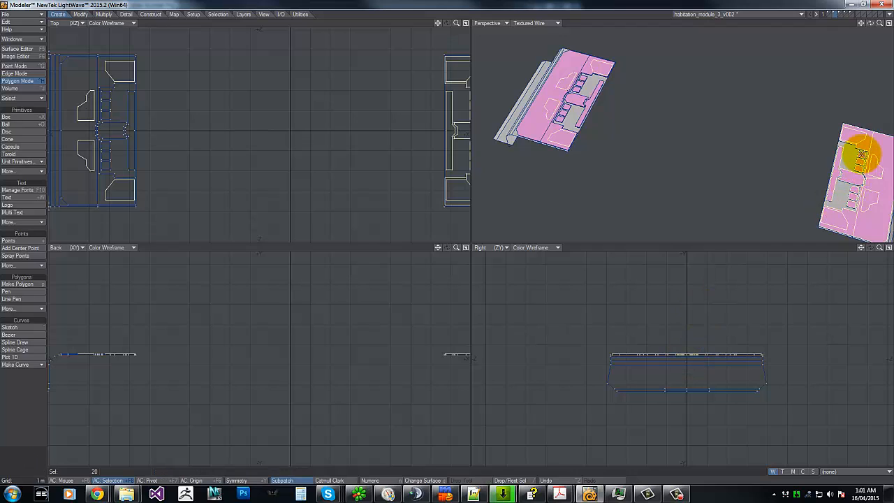
mouse_move(862, 154)
left_mouse_down()
mouse_move(852, 203)
mouse_move(852, 190)
mouse_move(828, 173)
left_mouse_up()
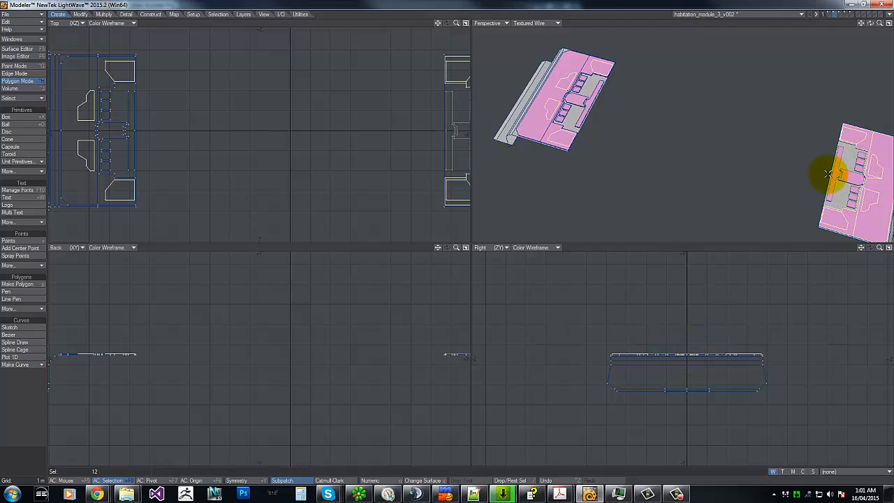
left_click(881, 186)
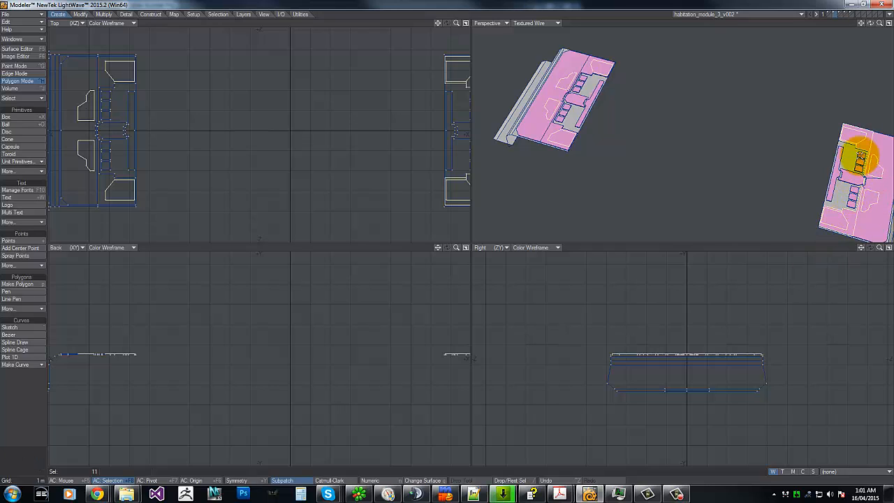
mouse_move(863, 159)
left_mouse_down()
mouse_move(868, 146)
mouse_move(844, 222)
mouse_move(849, 215)
left_mouse_up()
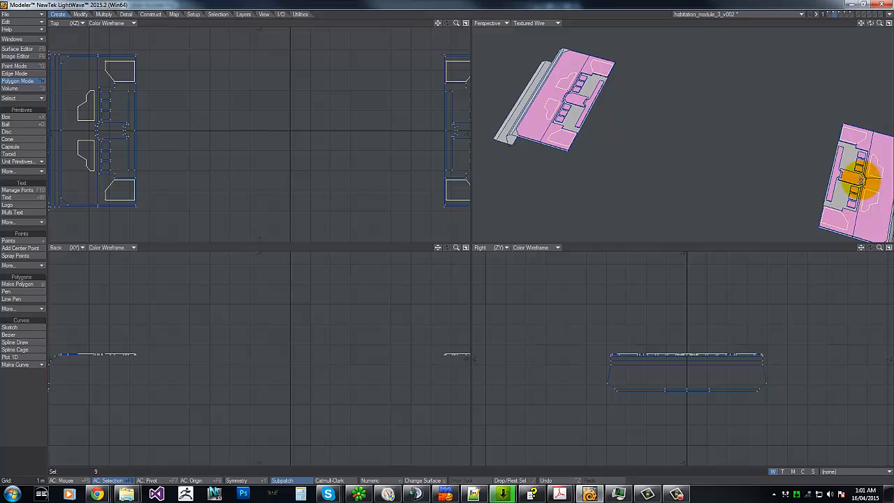
left_click(861, 178)
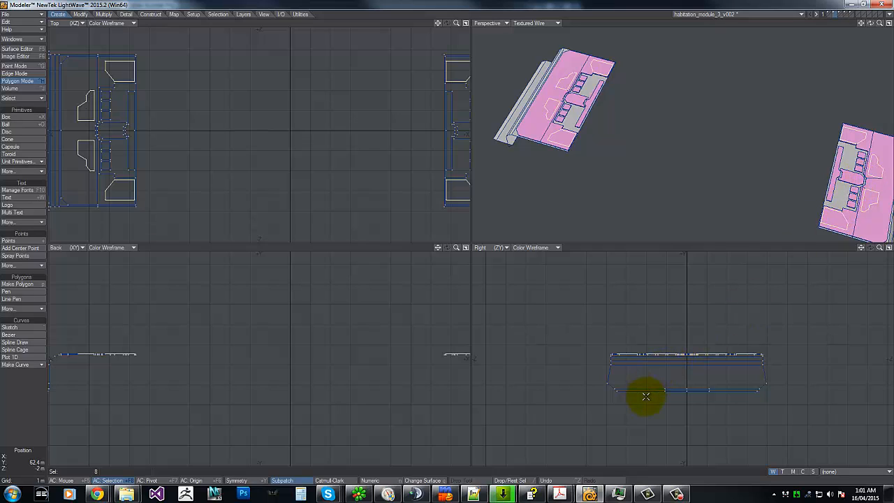
Smooth Shift the selected seven-sided and corner panels, and raise them above both arm tops in Right view.
key("f")
left_click_drag(672, 376, 682, 378)
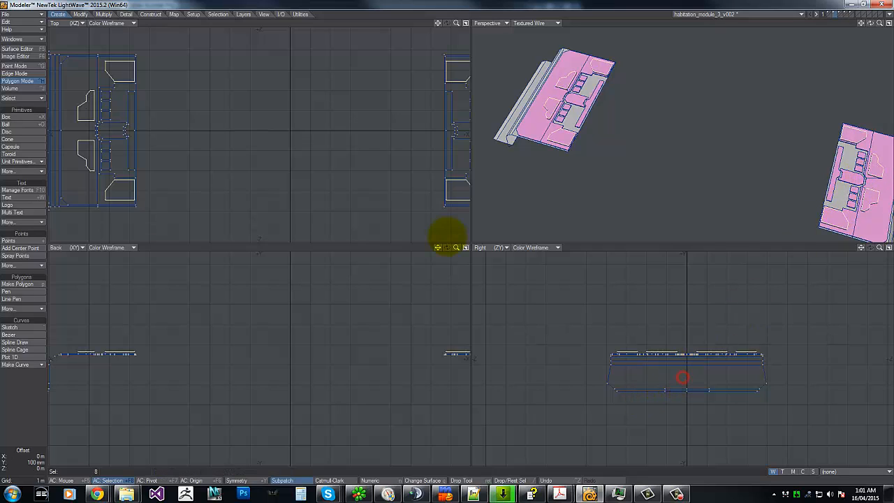
left_click_drag(446, 238, 447, 237)
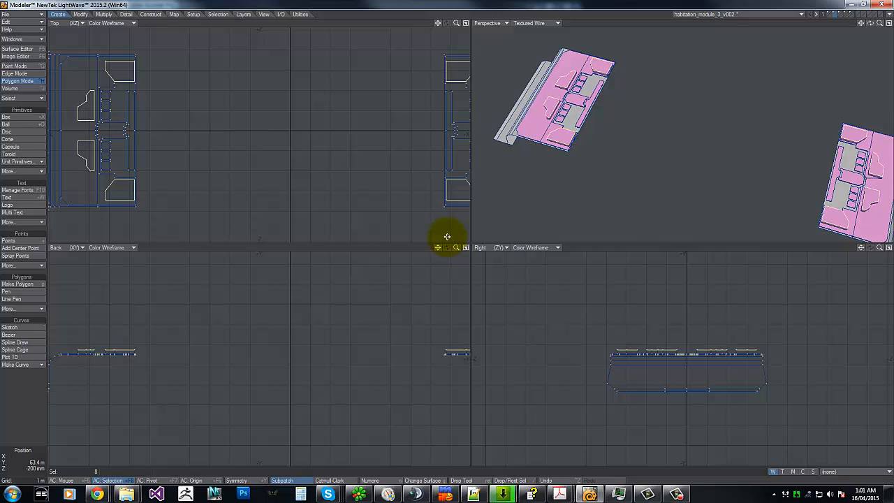
key("g")
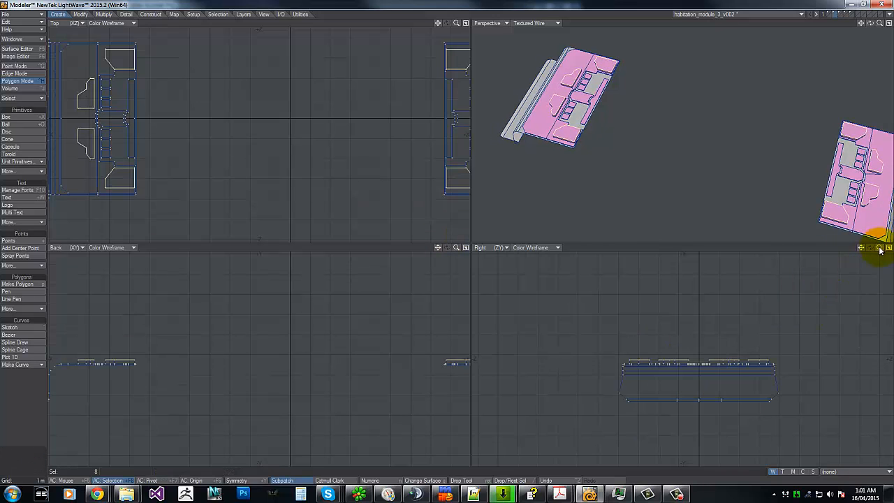
Lower the raised seven-sided and corner panels by 170 mm in Y, and clear the selection.
left_click_drag(880, 249, 466, 237)
key("t")
left_click_drag(624, 339, 624, 361)
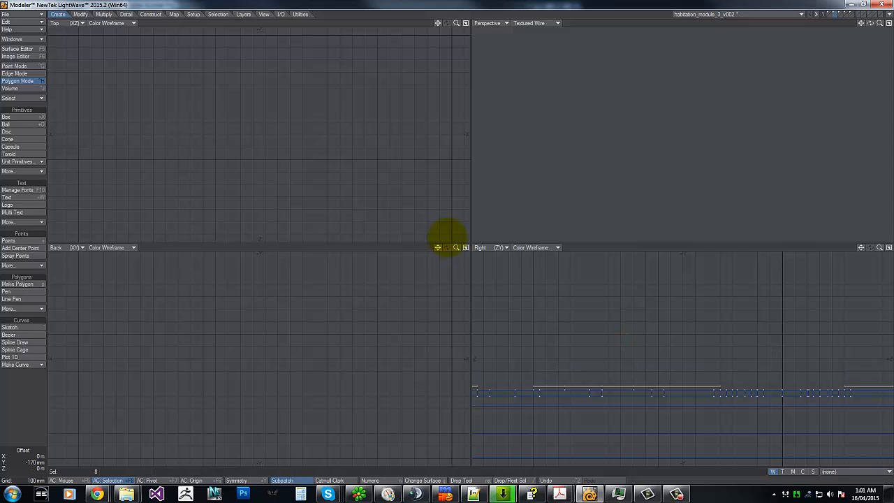
left_click_drag(878, 249, 817, 248)
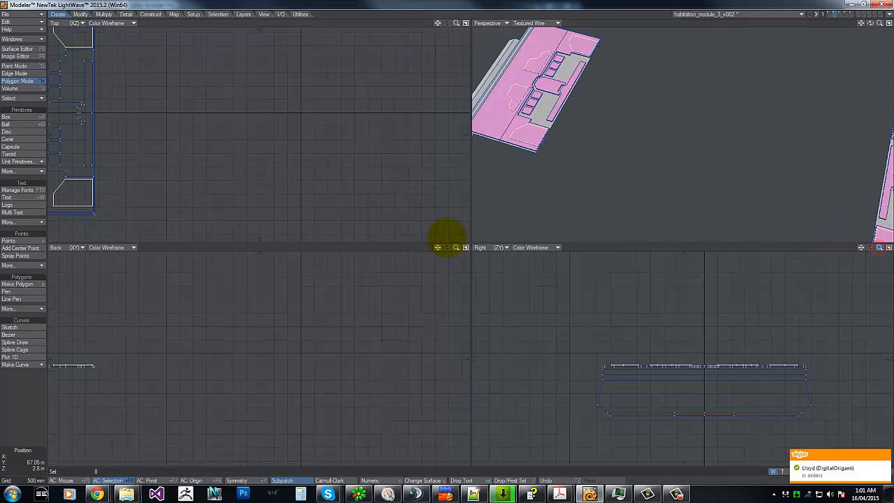
left_click(885, 457)
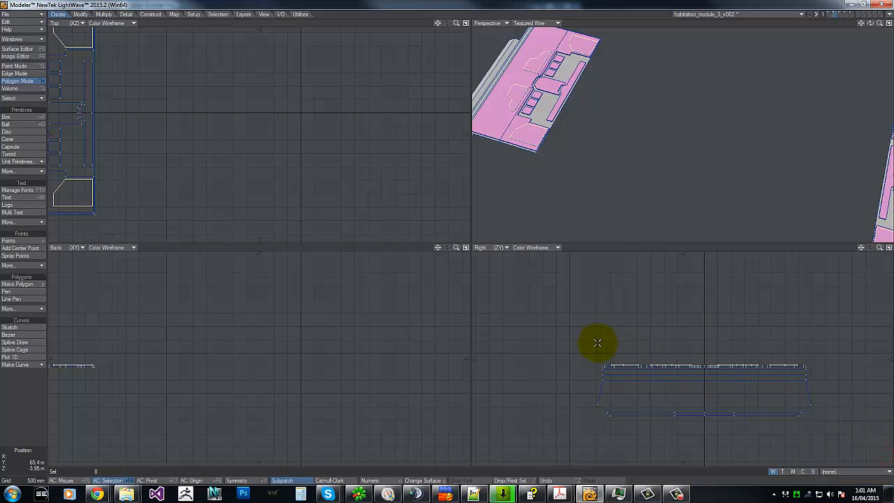
mouse_move(597, 347)
right_mouse_down()
mouse_move(740, 422)
mouse_move(754, 391)
right_mouse_up()
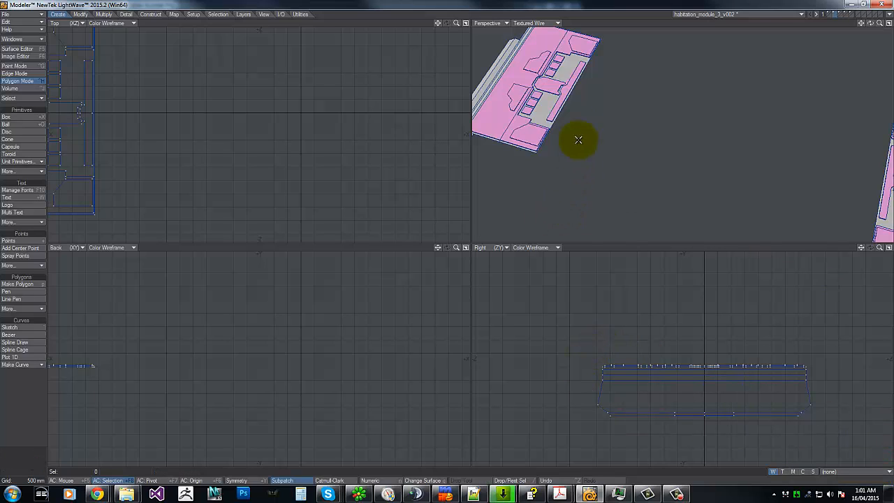
Turn on Symmetry, and select the long notched strip panels along the inner edges of both arms.
left_click(567, 86)
key("shift+y")
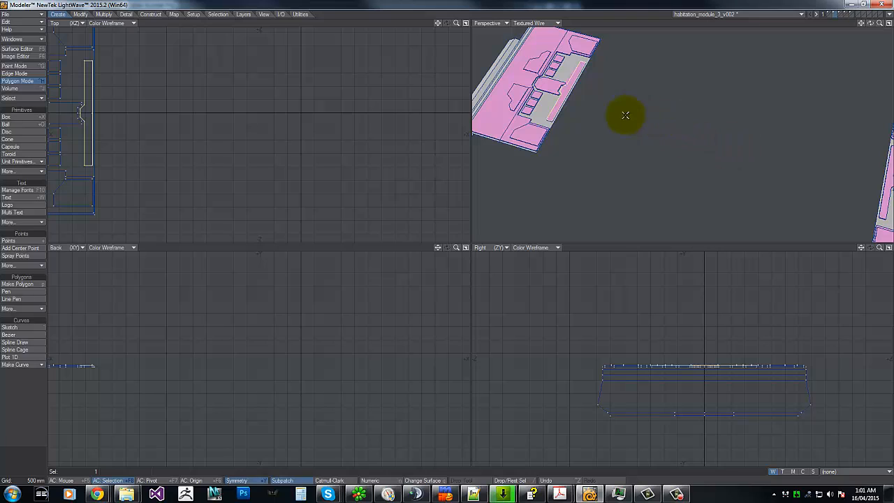
left_click(567, 90)
left_click(564, 89)
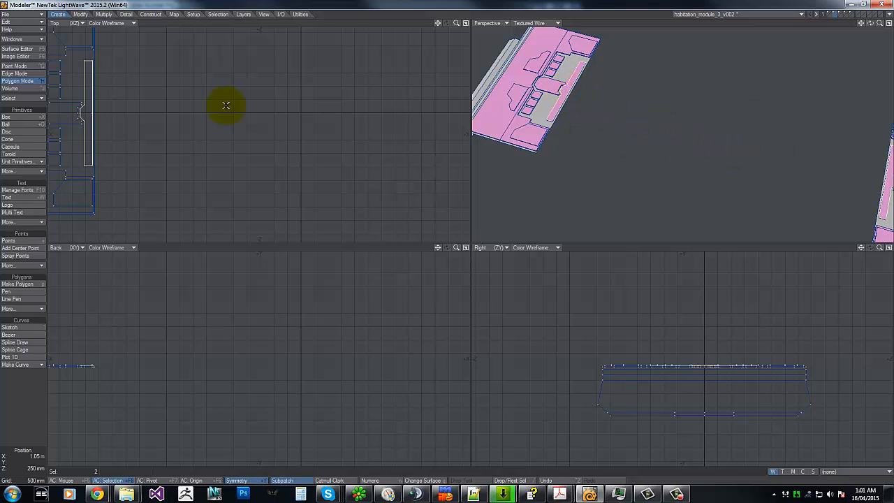
Split the long strip panel on each arm between its notch corners and the midpoint of its inner edge.
key("ctrl+g")
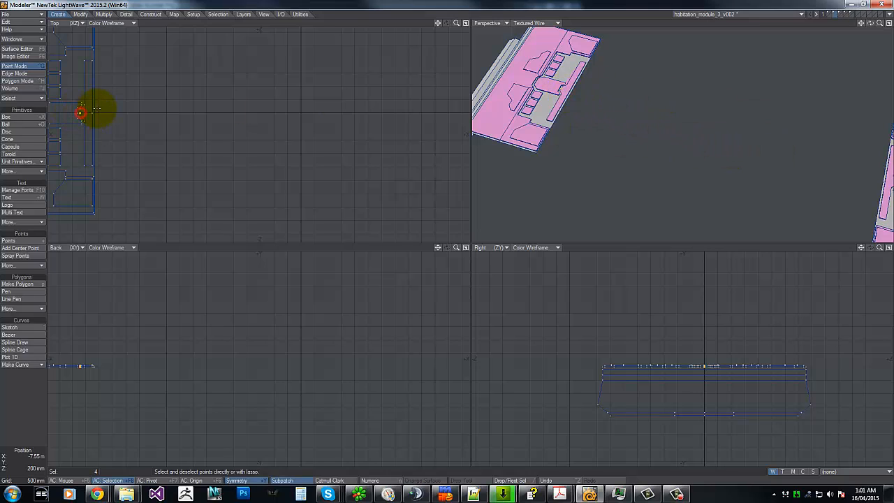
left_click(80, 113)
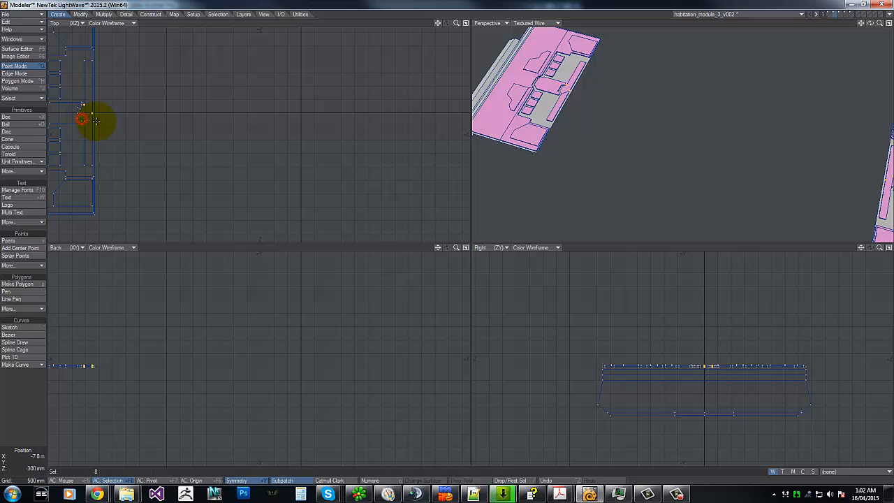
mouse_move(80, 85)
right_mouse_down()
mouse_move(133, 112)
mouse_move(78, 84)
right_mouse_up()
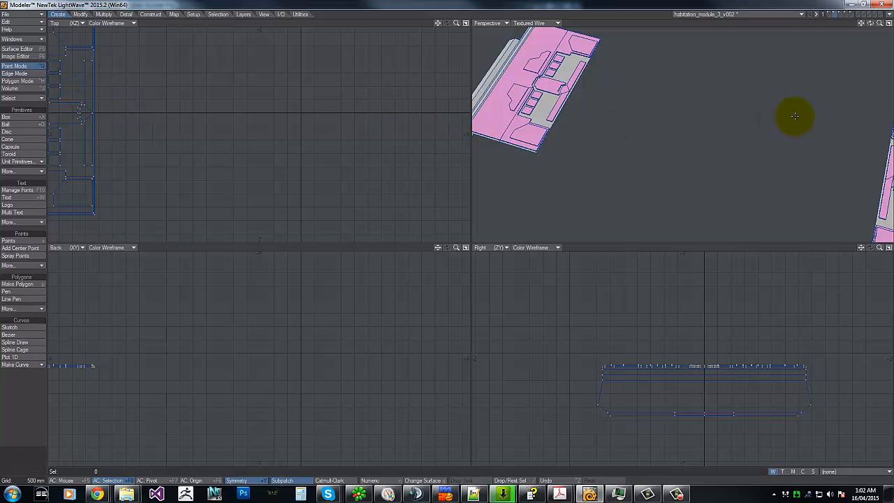
key("g")
key("g")
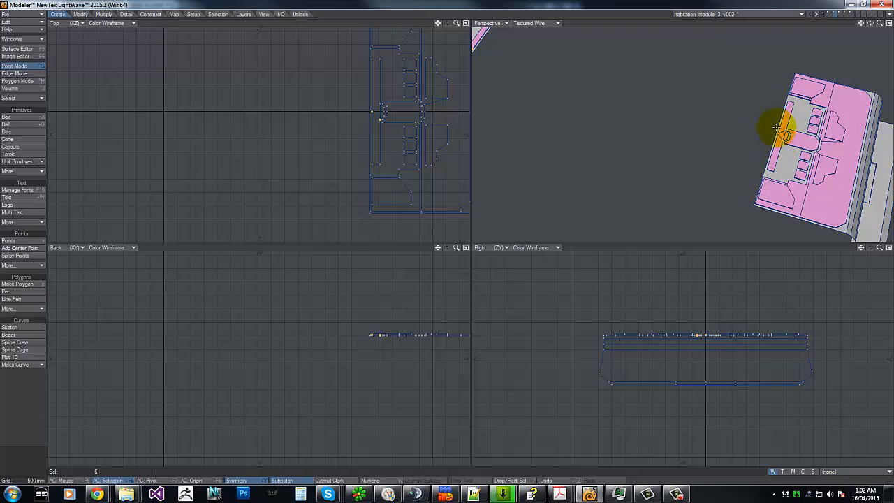
Select all split pieces of the long notched strip panels along the inner edges of both arms.
right_click_drag(775, 126, 773, 125)
key("ctrl+h")
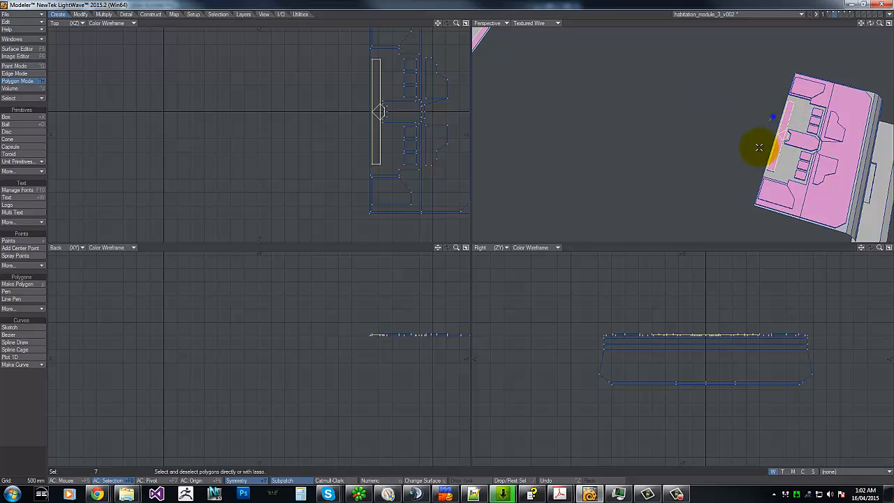
mouse_move(768, 87)
right_mouse_down()
mouse_move(684, 133)
mouse_move(748, 160)
right_mouse_up()
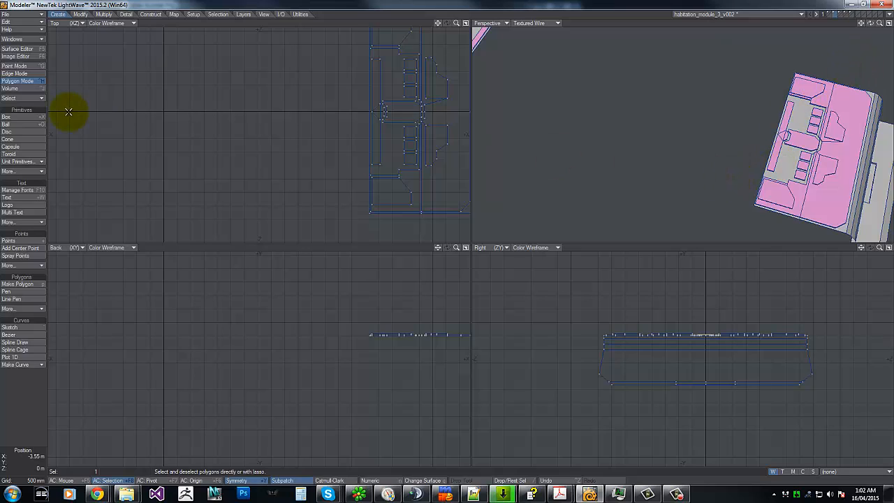
left_click(14, 73)
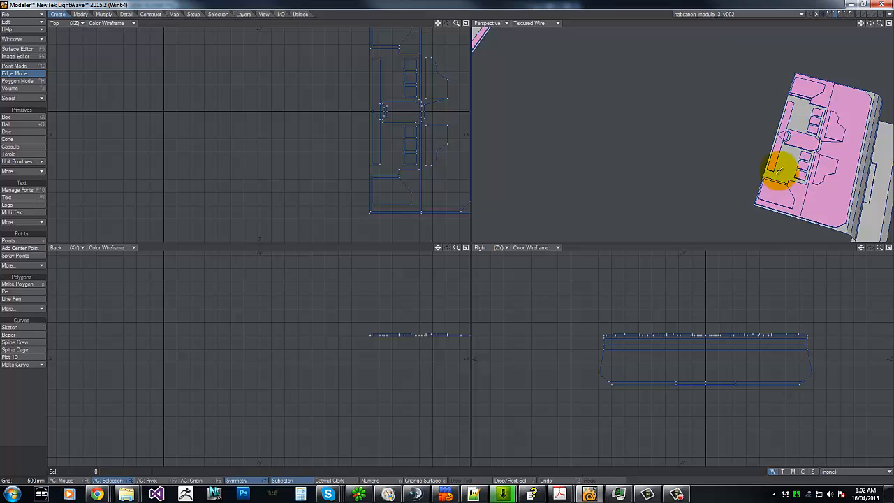
key("ctrl+h")
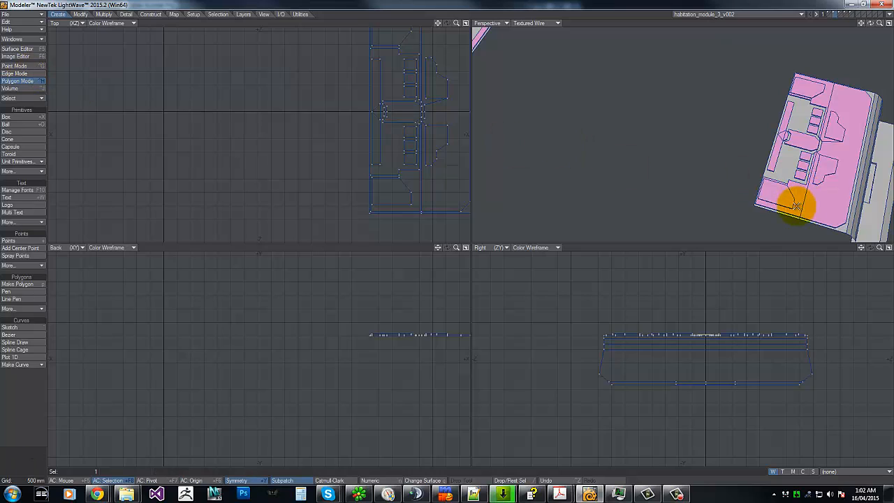
left_click(21, 74)
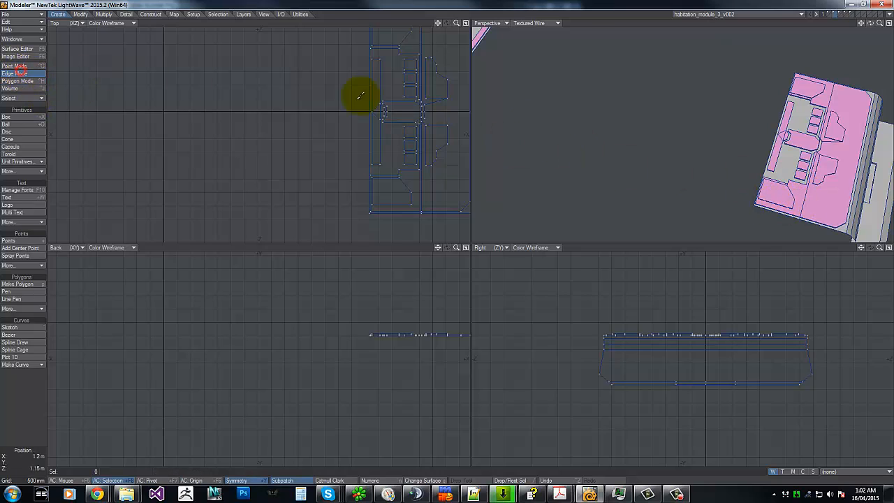
left_click(16, 80)
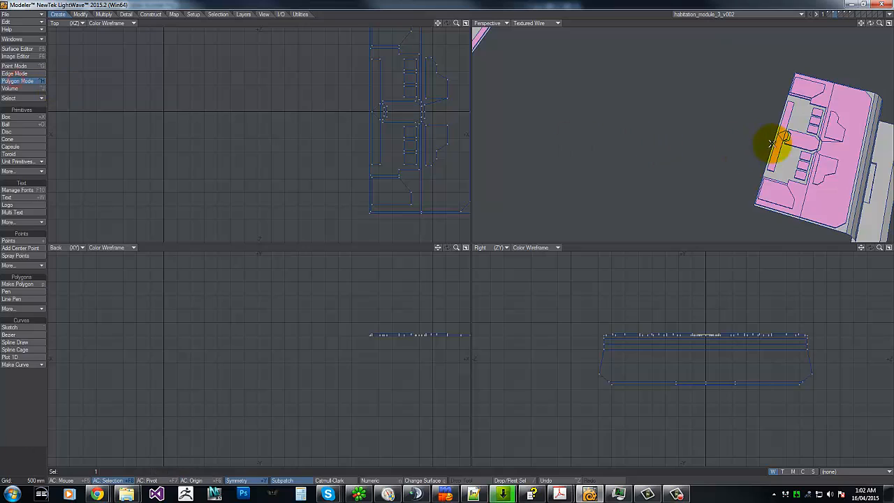
mouse_move(675, 315)
right_mouse_down()
mouse_move(650, 368)
mouse_move(658, 368)
right_mouse_up()
mouse_move(802, 133)
left_mouse_down()
mouse_move(788, 120)
mouse_move(784, 135)
mouse_move(803, 132)
left_mouse_up()
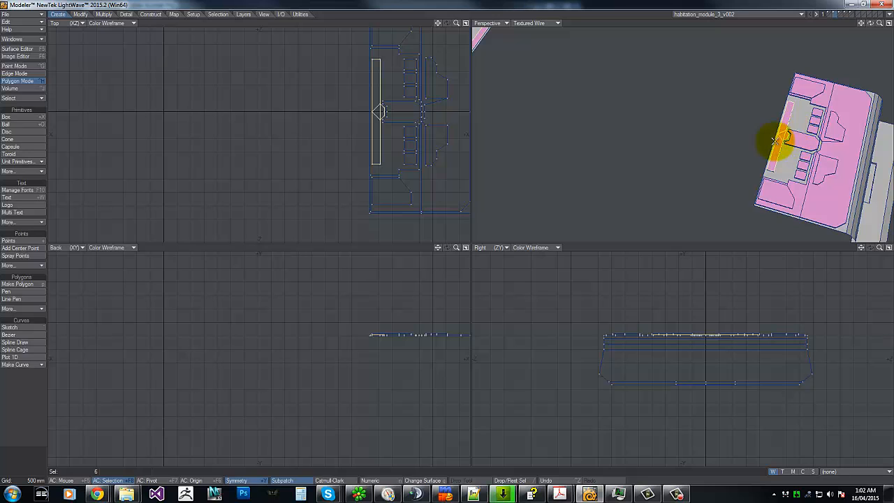
key("g")
key("g")
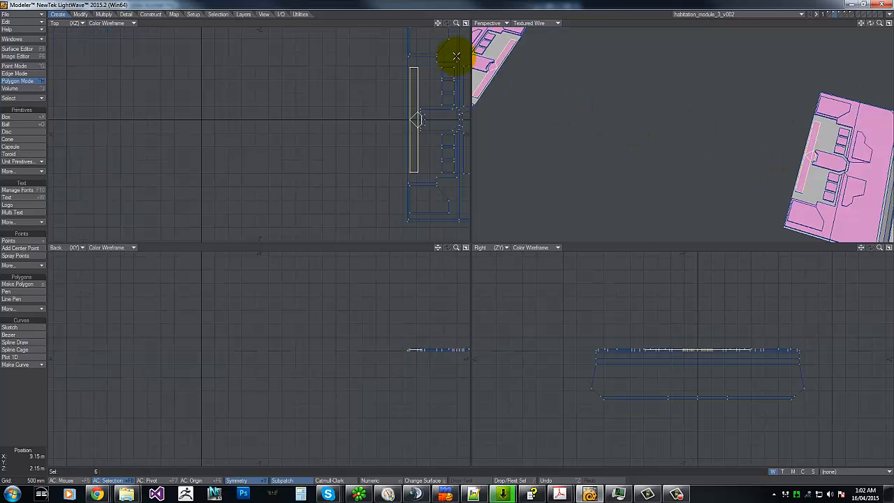
left_click(492, 67)
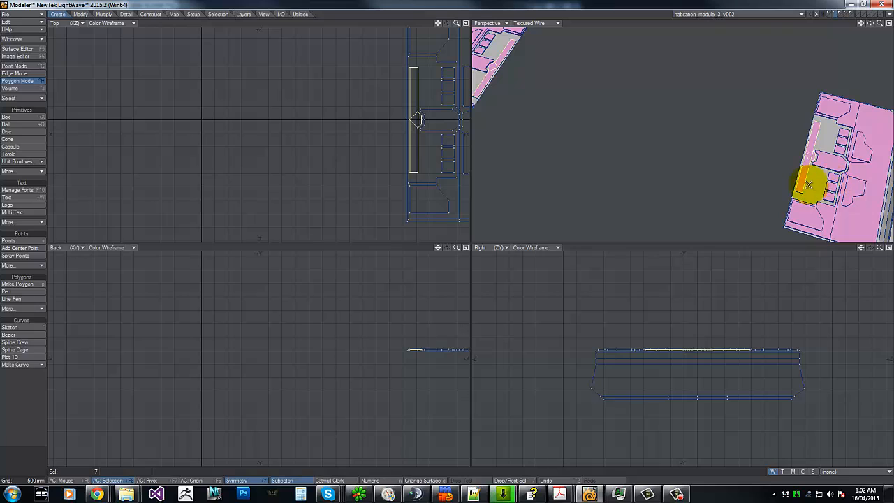
Try to chamfer the split long strip panels on both arms, and undo the chamfer.
key("b")
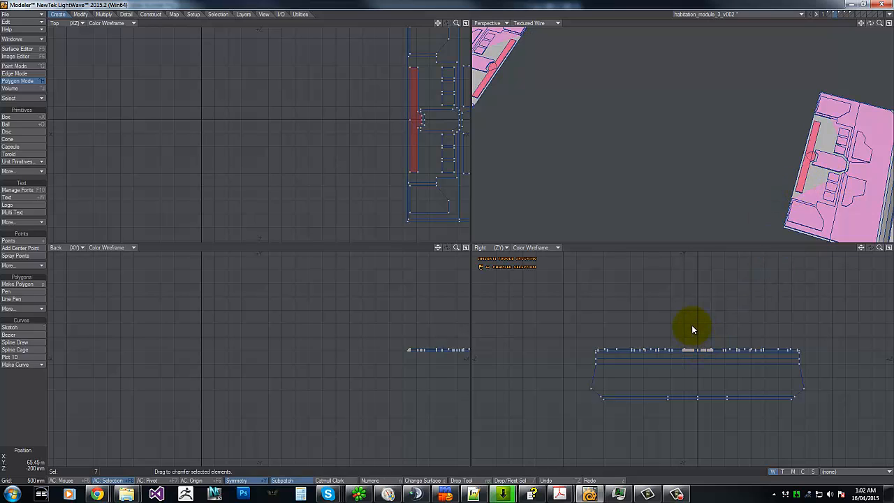
left_click_drag(688, 331, 688, 331)
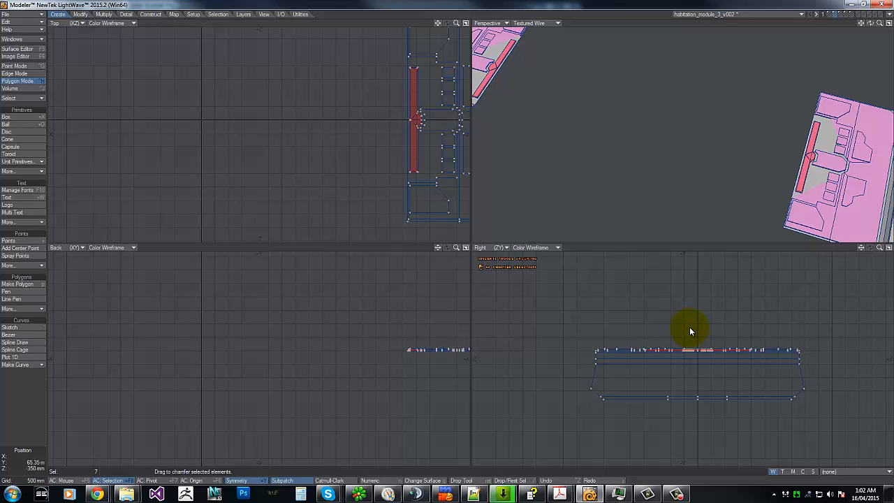
key("a")
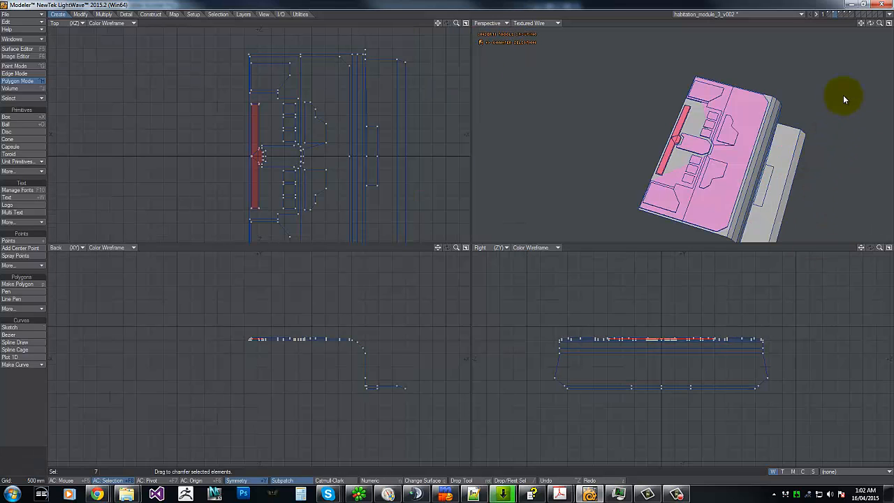
left_click_drag(881, 23, 449, 235)
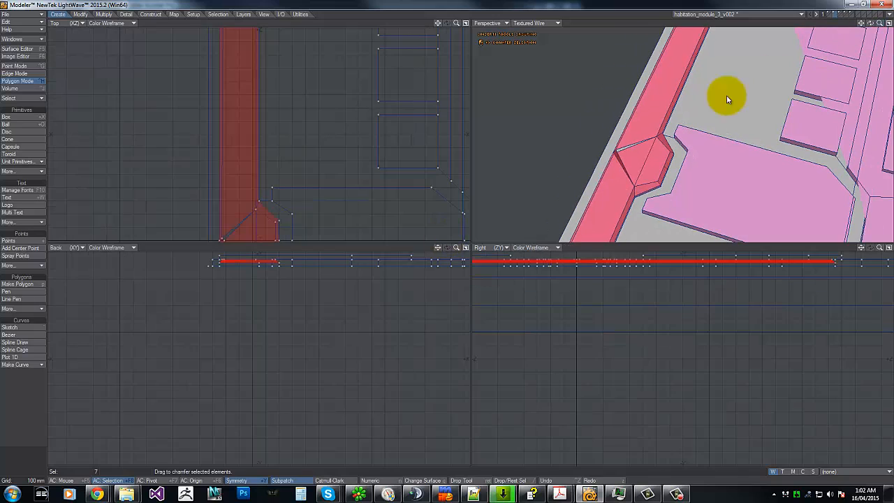
left_click_drag(630, 150, 618, 154)
key("g")
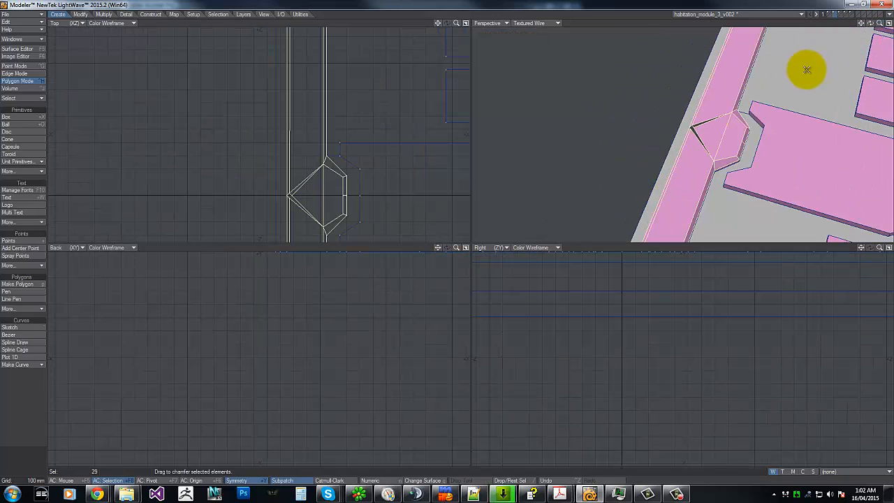
key("ctrl+z")
Merge the strip panel pieces into one polygon per arm, and chamfer the merged strips slightly.
left_click_drag(870, 23, 447, 235)
key("shift+z")
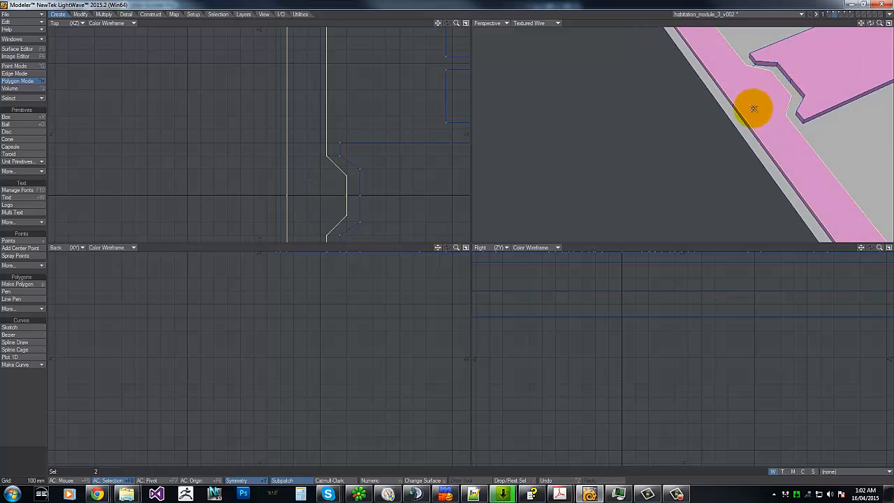
key("b")
left_click_drag(757, 104, 755, 104)
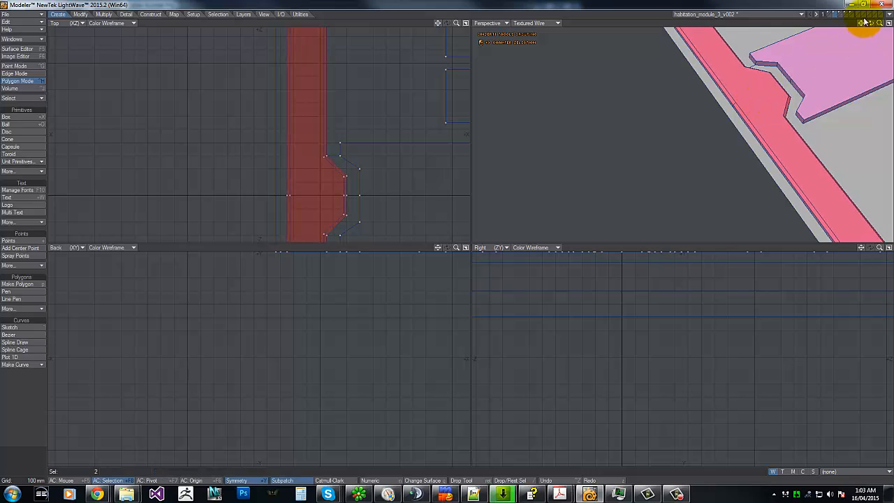
left_click_drag(442, 241, 449, 239)
key("t")
key("space")
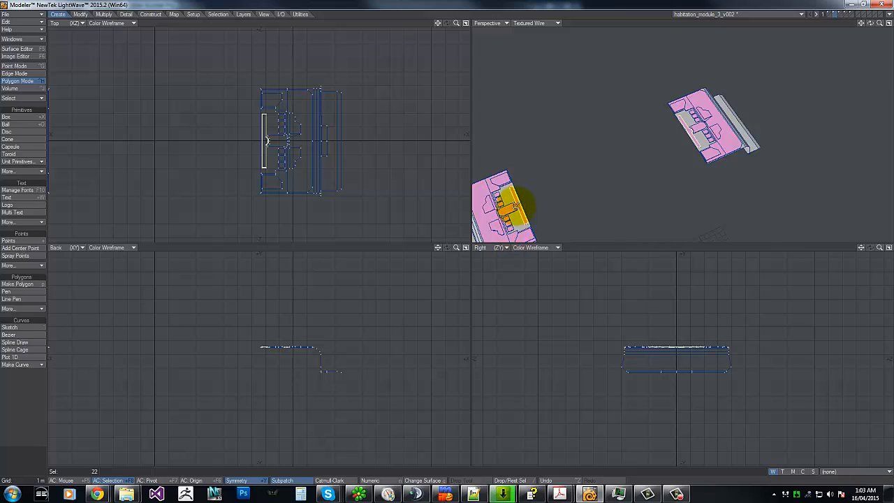
Split the chamfered top face of each strip panel from both notch corners to the midpoint of its inner edge.
key("g")
left_click_drag(880, 23, 445, 239)
key("g")
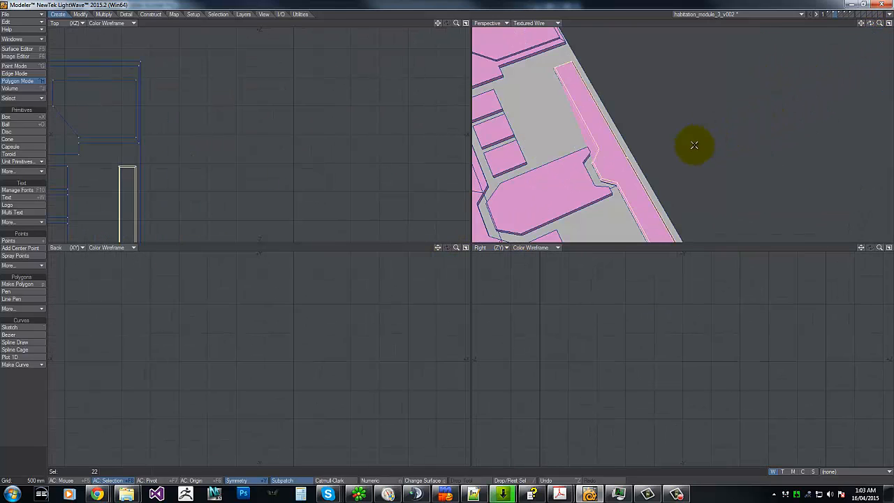
key("ctrl+g")
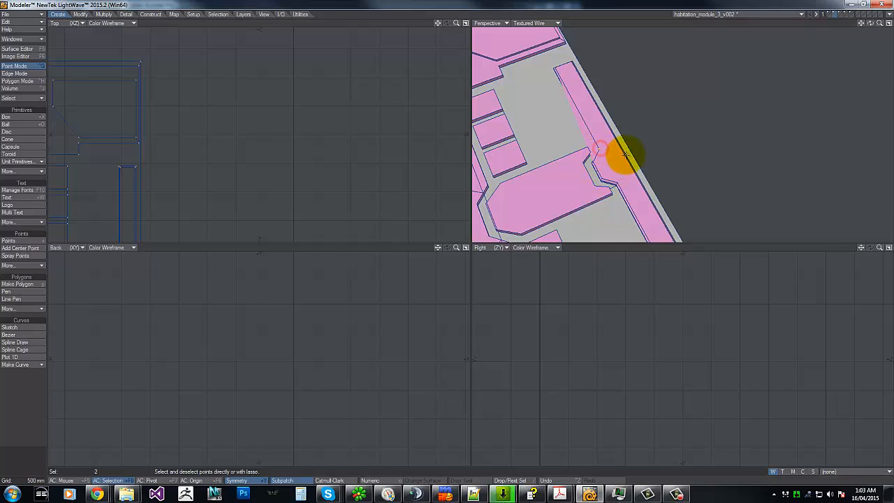
left_click(624, 169)
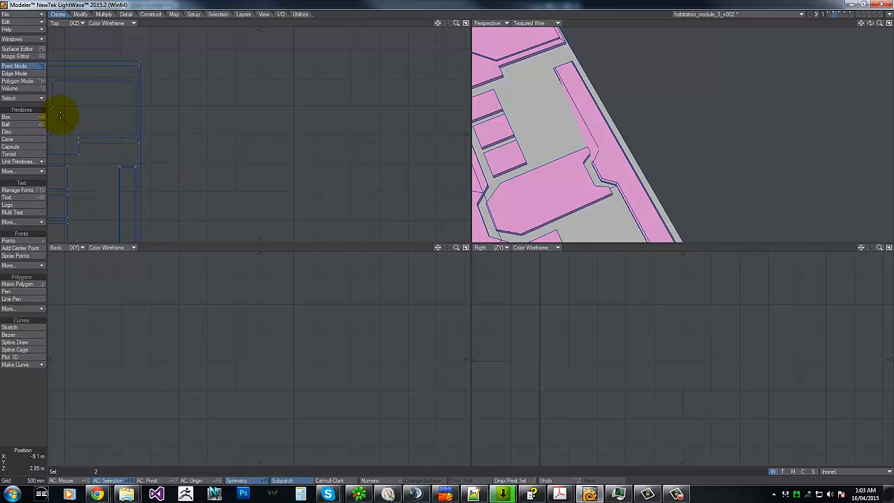
key("g")
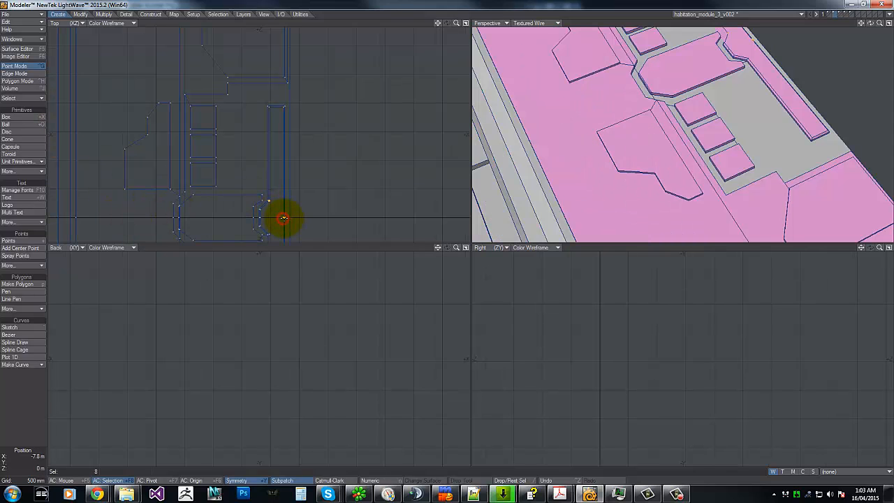
left_click(285, 218)
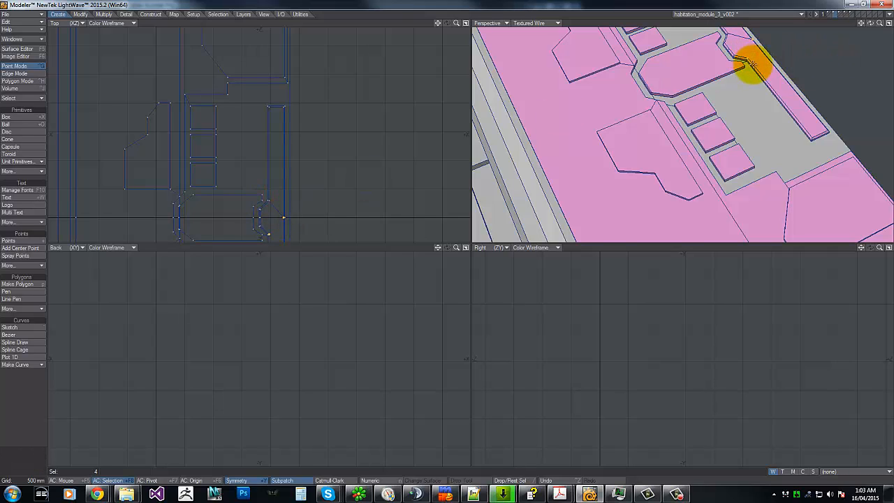
key("p")
key("slash")
key("g")
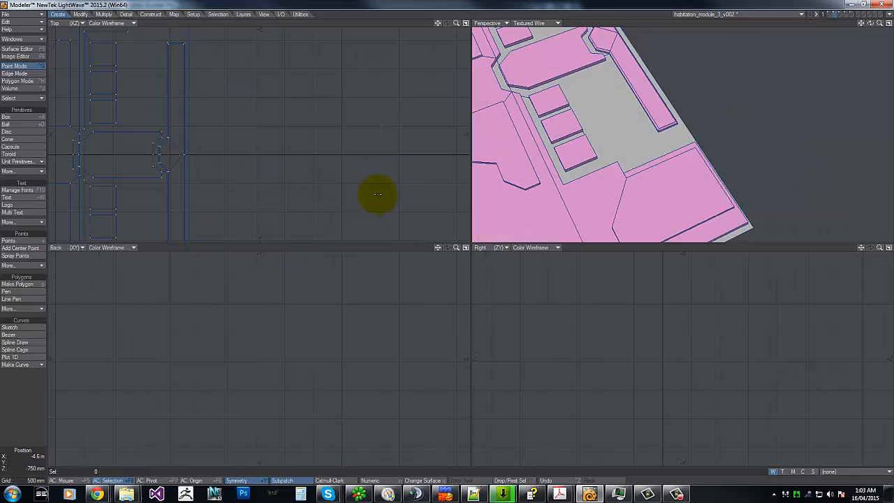
Select the large outer face and the stepped inner face surrounding the raised panels on both arm tops.
key("g")
key("g")
key("g")
key("g")
key("g")
key("g")
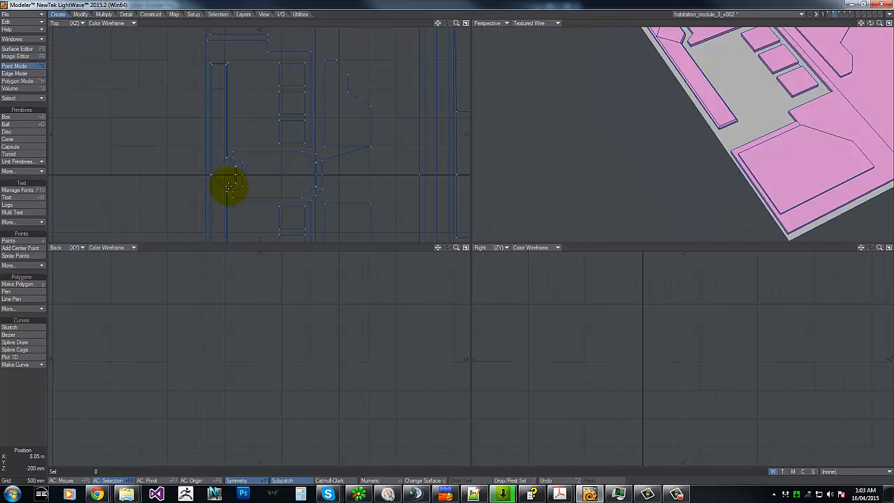
left_click_drag(458, 23, 440, 239)
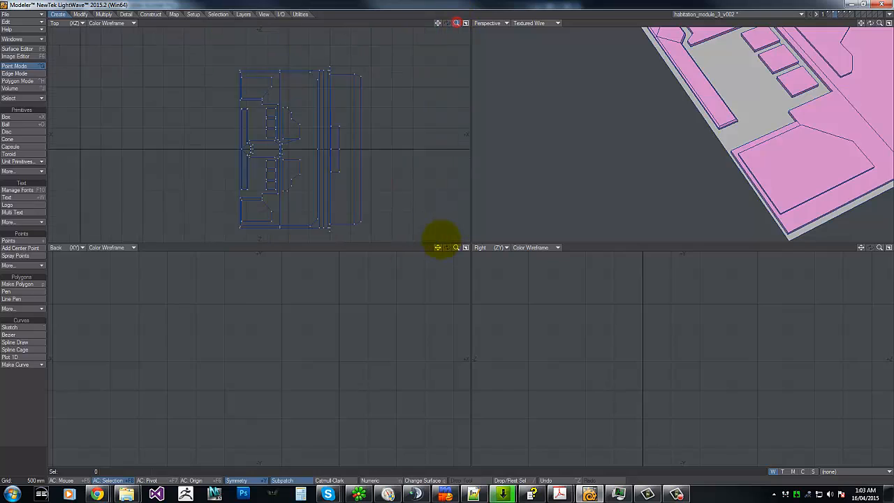
key("a")
key("space")
key("space")
right_click_drag(574, 273, 619, 208)
mouse_move(713, 139)
left_mouse_down()
mouse_move(730, 125)
mouse_move(681, 74)
left_mouse_up()
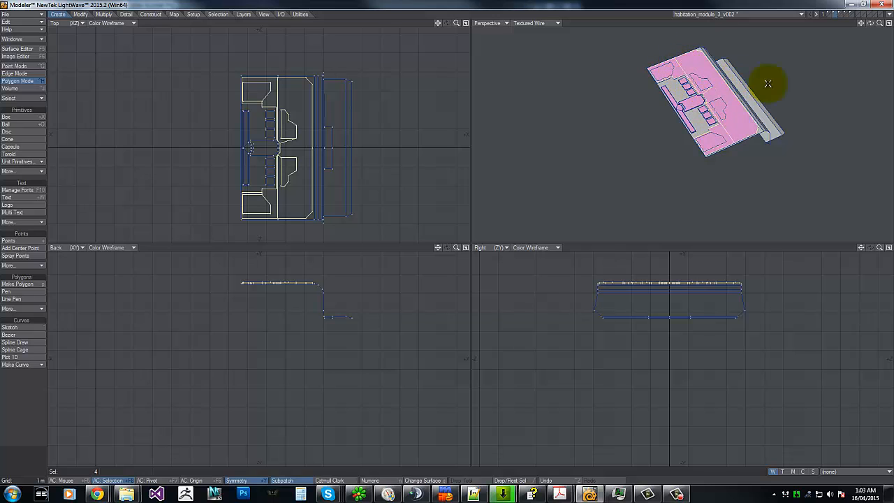
mouse_move(879, 23)
left_mouse_down()
mouse_move(446, 237)
mouse_move(879, 23)
left_mouse_up()
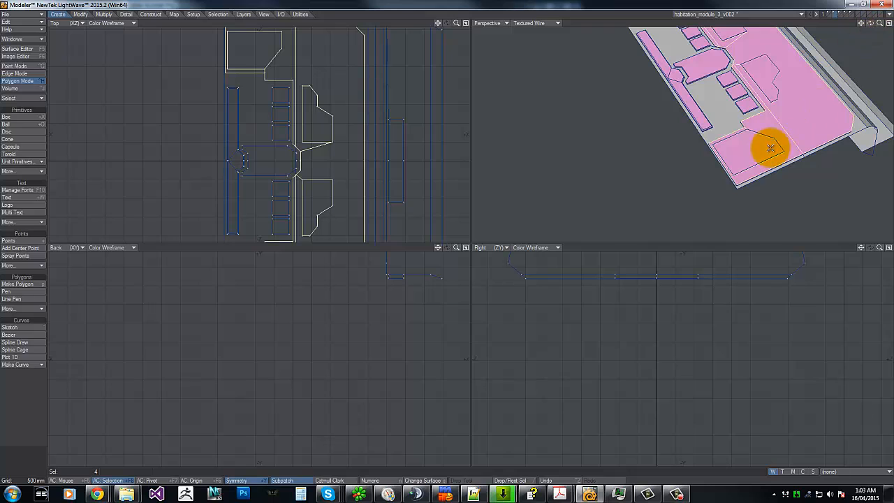
Try to chamfer the large outer and stepped inner top faces of both arms, and undo the chamfer.
key("b")
left_click_drag(772, 123, 775, 124)
key("space")
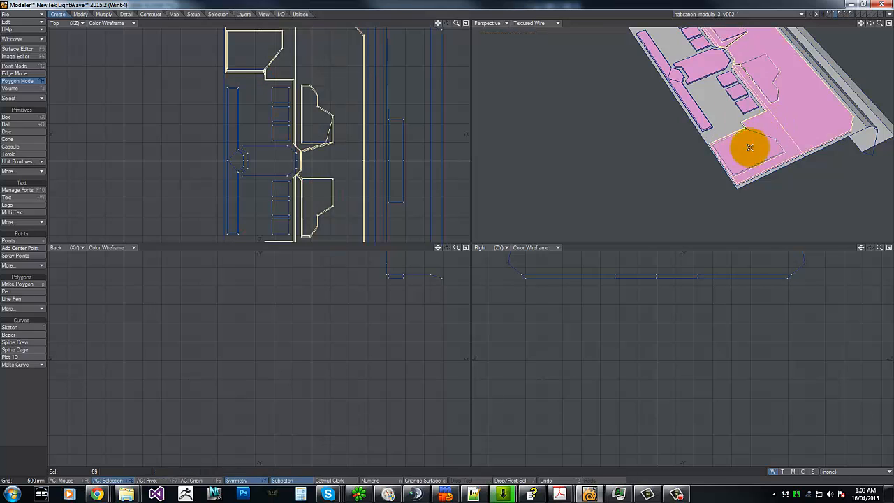
key("g")
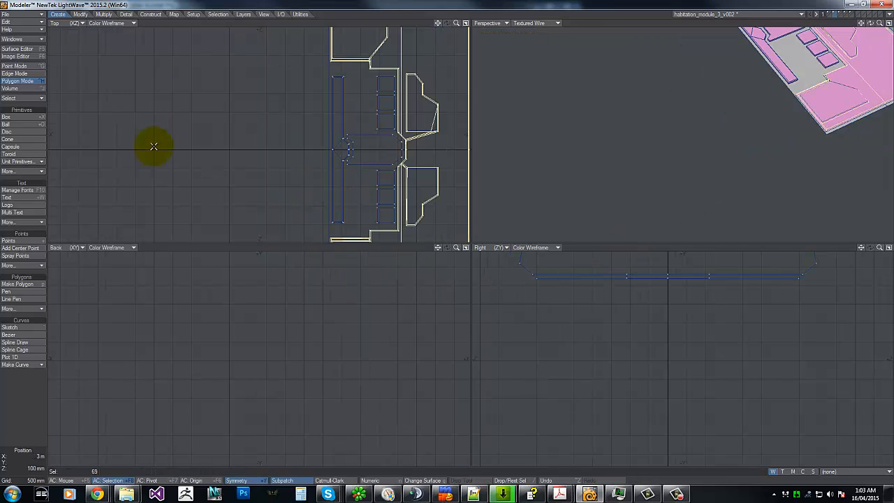
key("g")
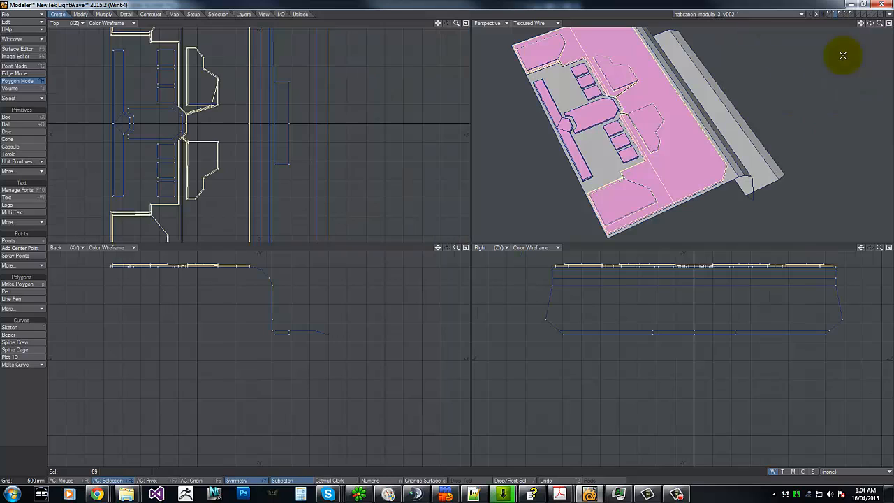
left_click_drag(878, 23, 447, 237)
left_click_drag(870, 23, 447, 236)
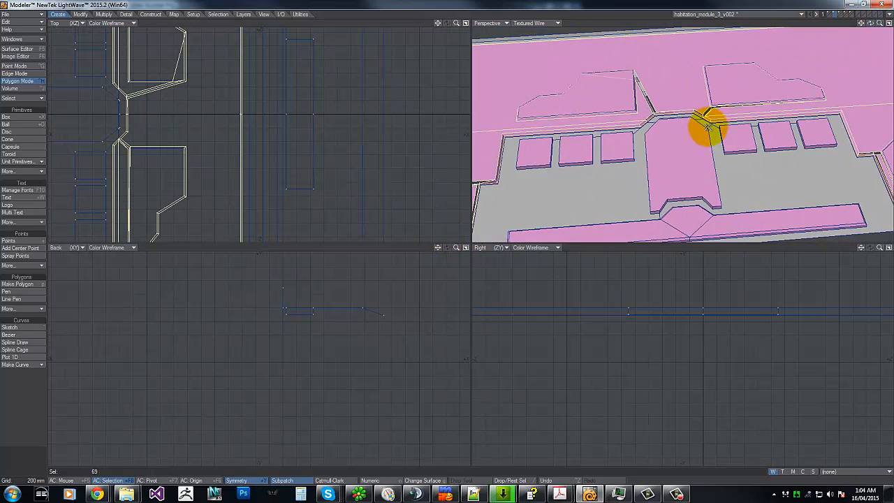
key("u")
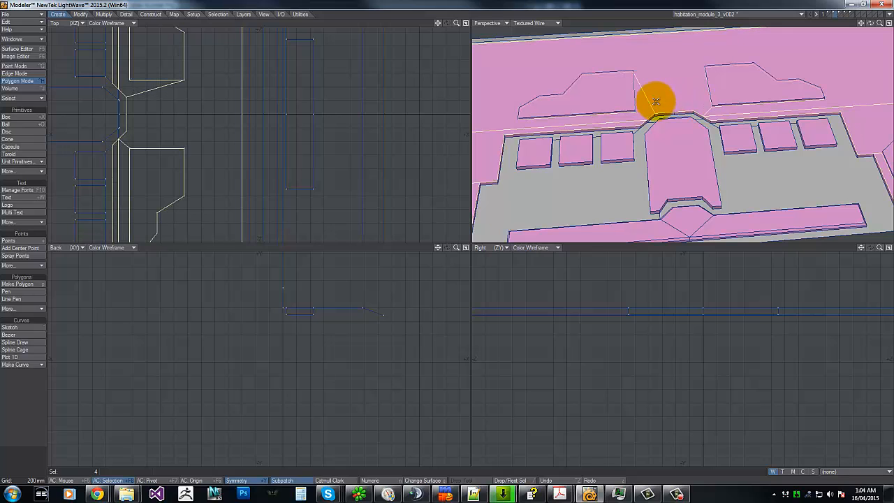
Split the large outer face from the first raised side panel's inner corner to the adjacent corner of the central notch.
left_click(185, 116)
left_click(120, 74)
left_click(127, 162)
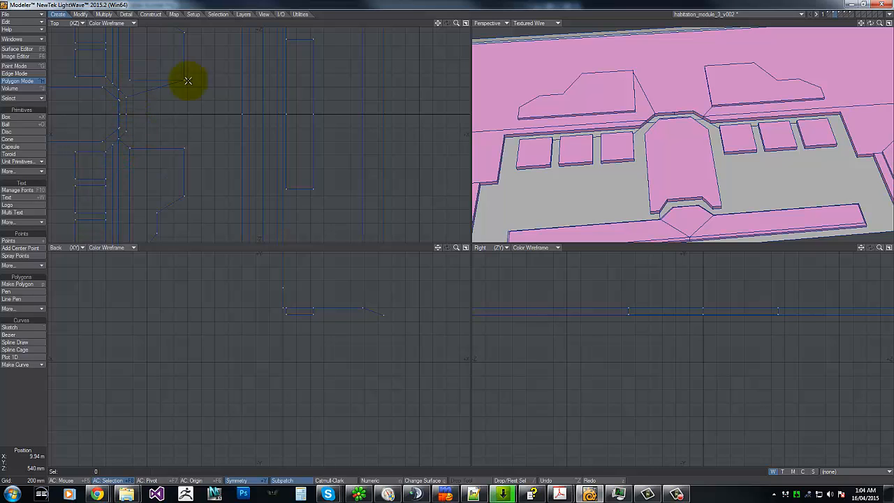
left_click(641, 79)
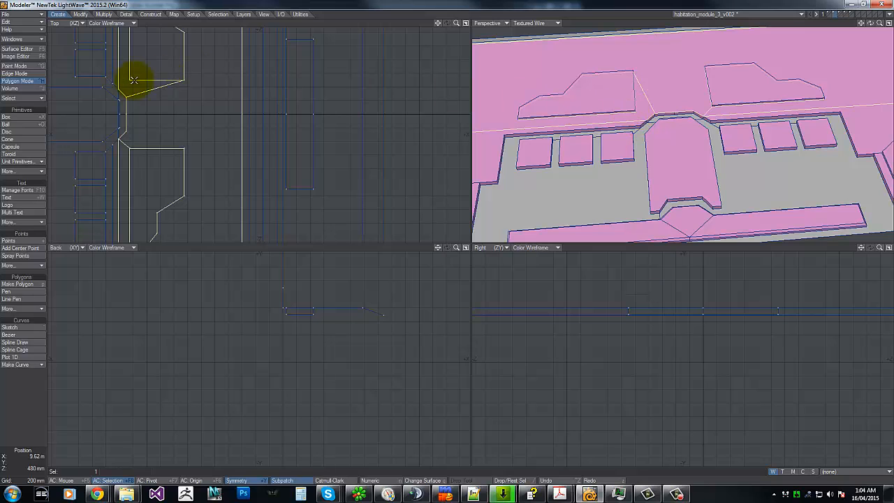
key("ctrl+g")
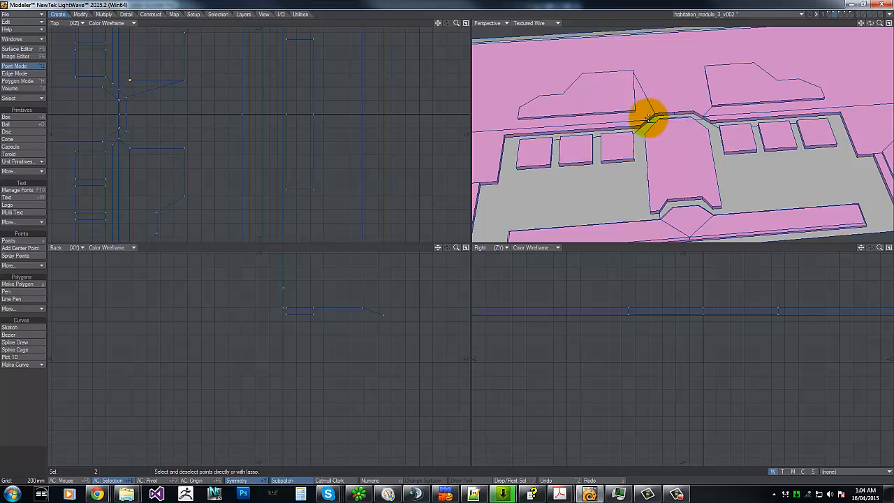
key("g")
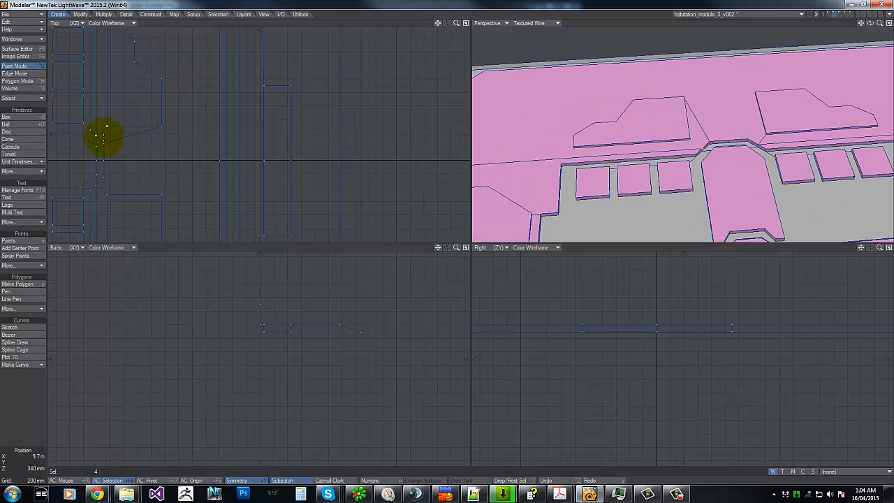
key("ctrl+l")
key("slash")
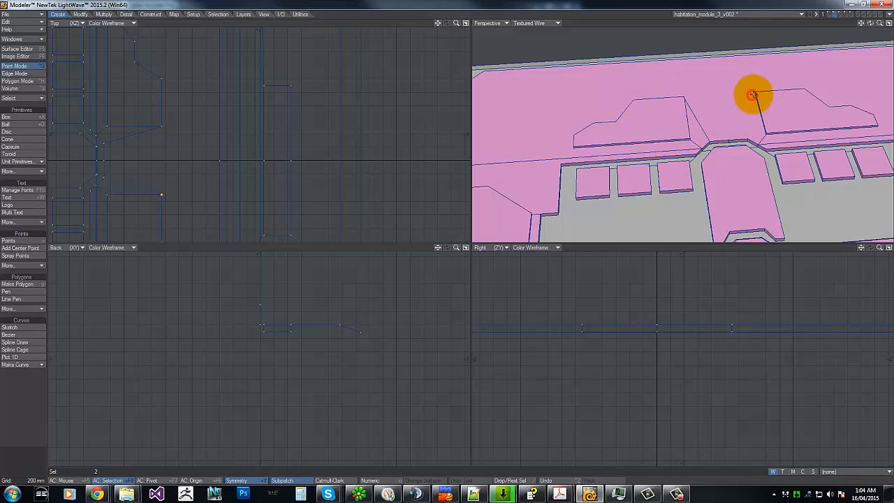
Split the large outer face from the second raised side panel's outer corner to the nearby corner of the central notch.
key("slash")
left_click(757, 88)
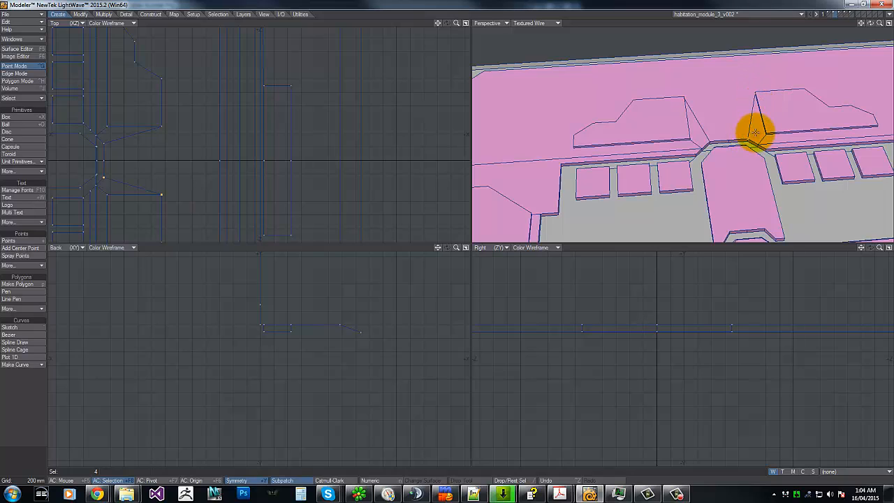
left_click(746, 131)
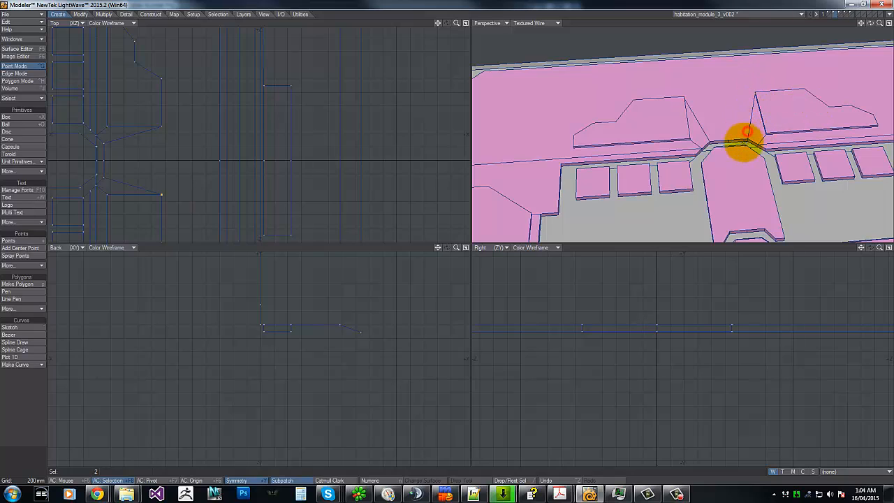
Split the outer face from the second raised panel's inner far corner to the seam point on the arm's end edge.
left_click_drag(860, 23, 448, 239)
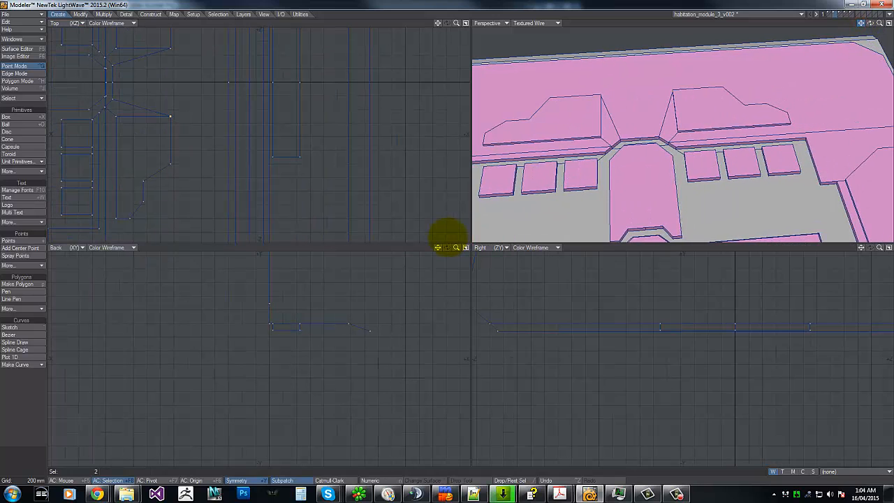
left_click_drag(870, 23, 852, 35)
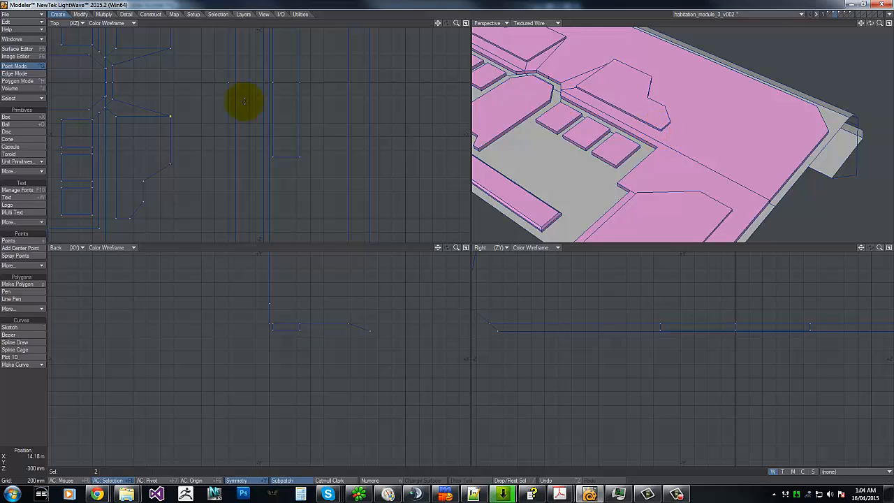
left_click(190, 117)
left_click(660, 130)
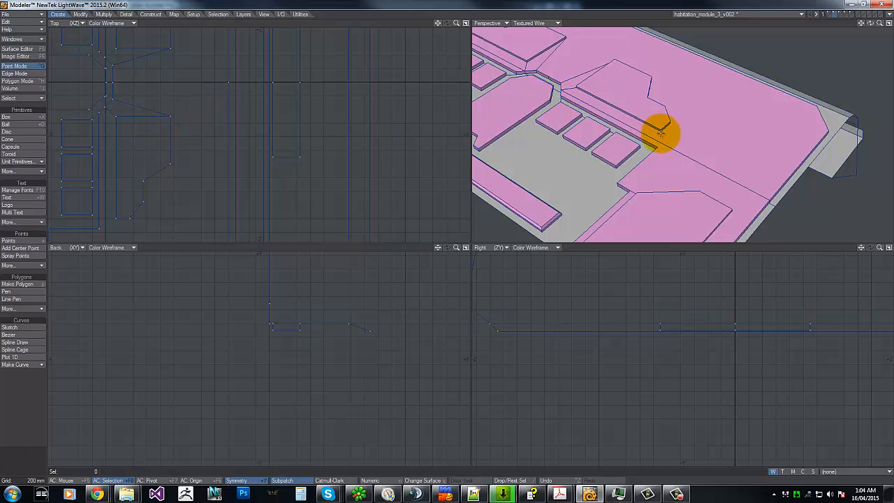
left_click(769, 193)
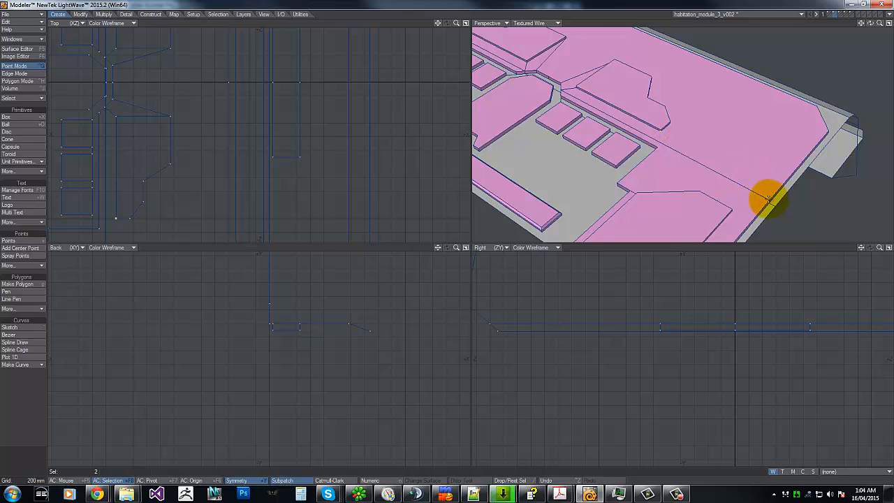
key("ctrl+l")
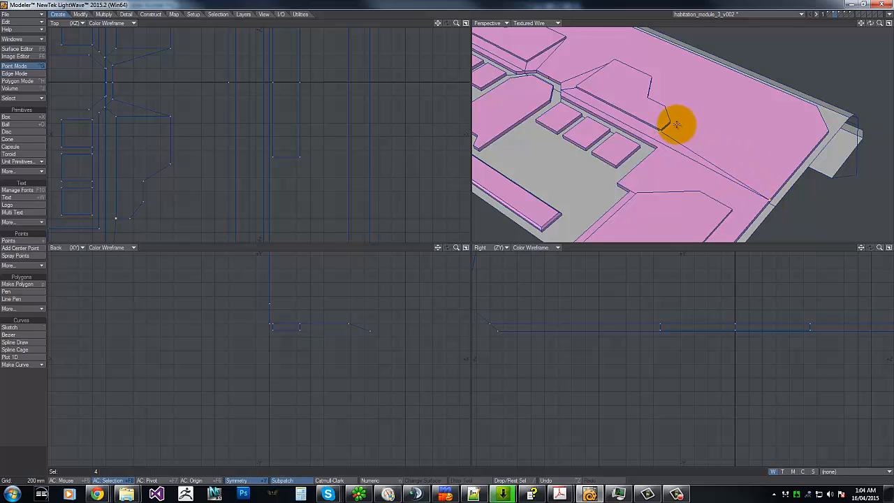
Try to split the outer face from the raised panel's neighbouring far corner to the arm's angled end corner, and clear the points.
left_click(662, 131)
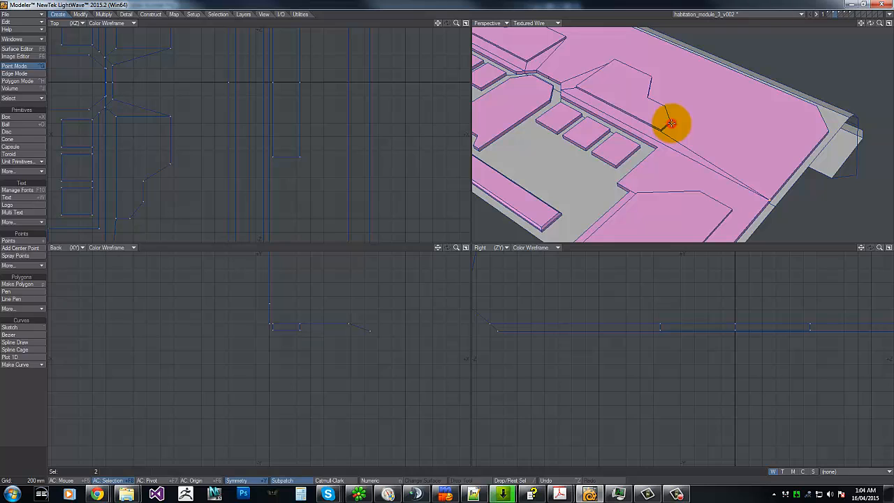
left_click(761, 187)
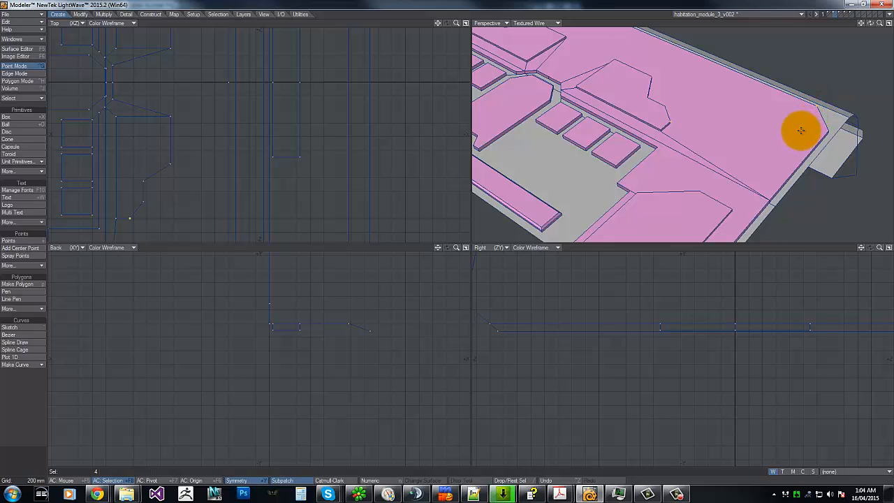
key("ctrl+l")
left_click(478, 237)
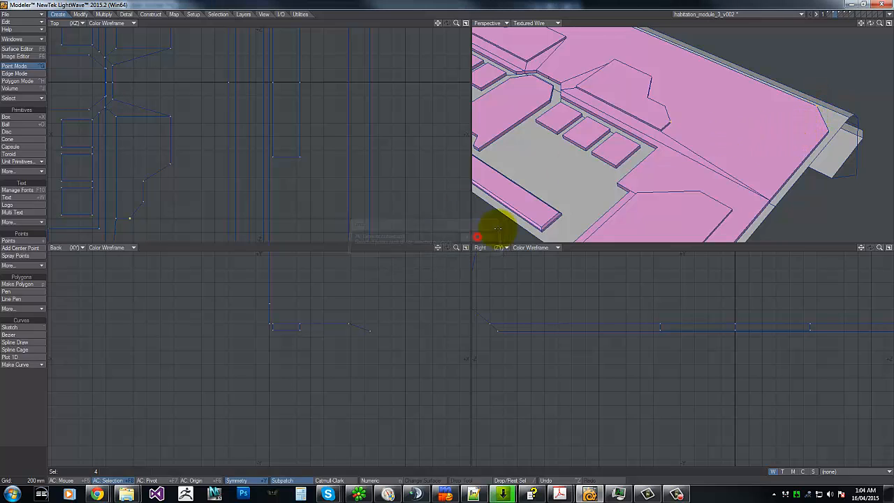
left_click(818, 105)
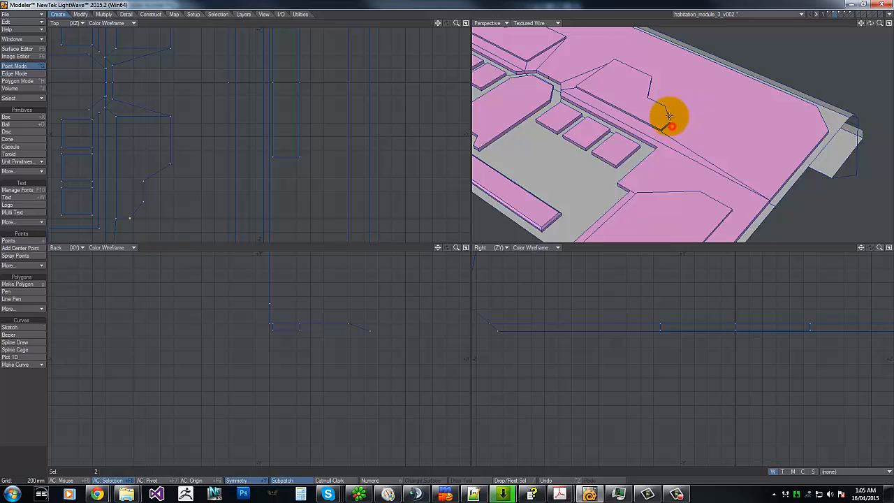
mouse_move(150, 118)
right_mouse_down()
mouse_move(266, 242)
mouse_move(180, 117)
right_mouse_up()
On the opposite arm, split the outer face from the raised panel's inner far corner to the seam point on the end edge.
key("g")
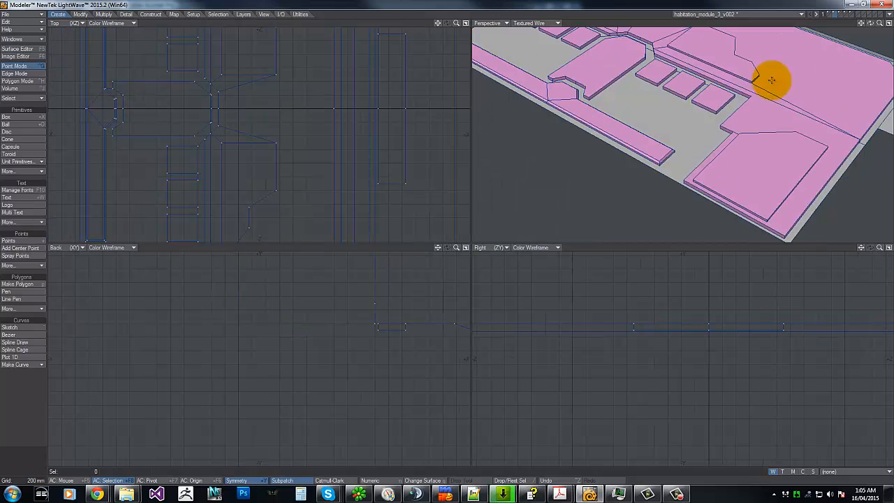
left_click_drag(871, 26, 618, 133)
left_click(618, 132)
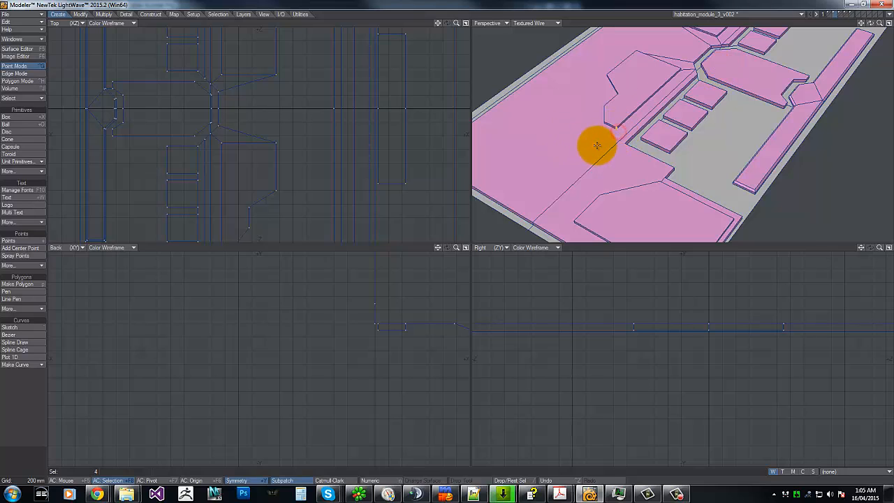
left_click(615, 123)
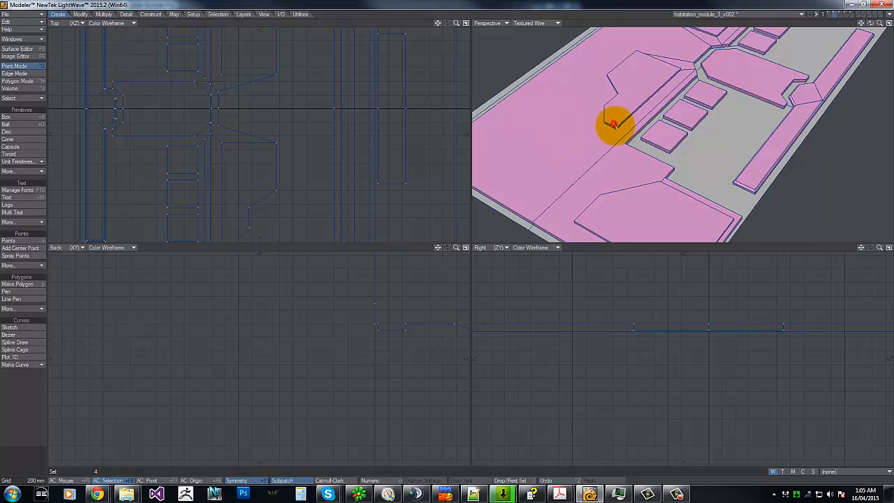
left_click(534, 222)
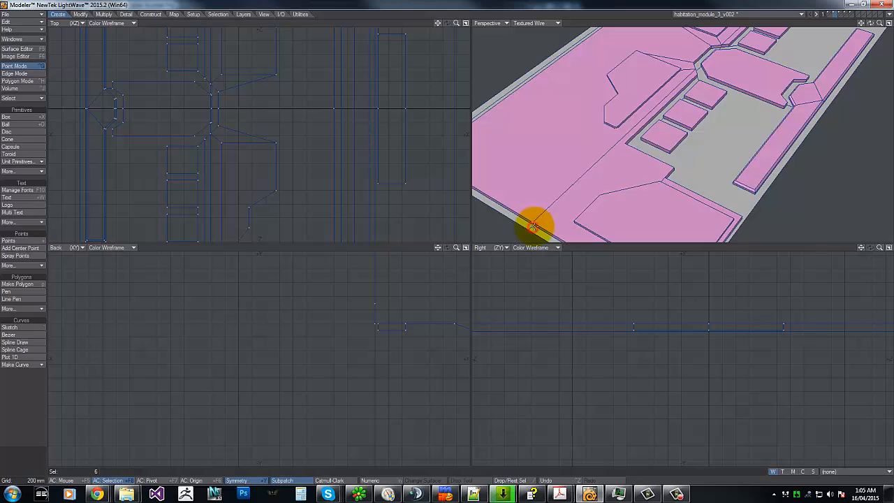
key("ctrl+l")
left_click(569, 170)
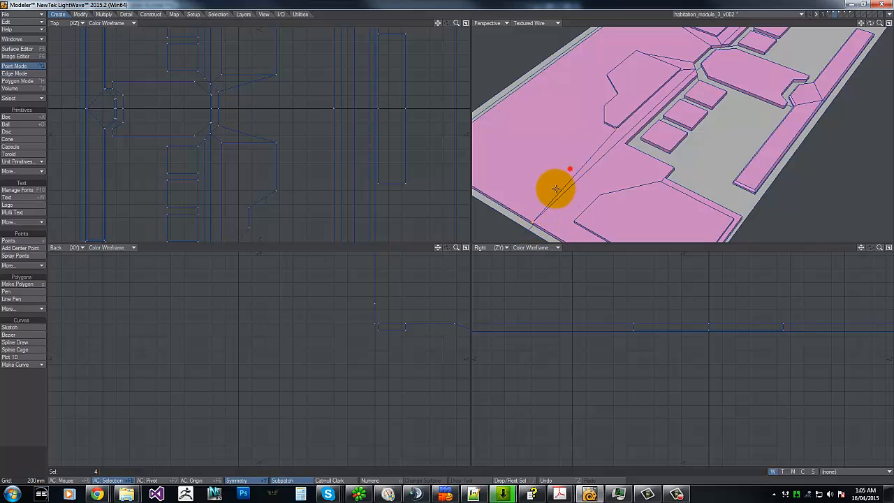
mouse_move(624, 86)
right_mouse_down()
mouse_move(561, 136)
mouse_move(561, 86)
right_mouse_up()
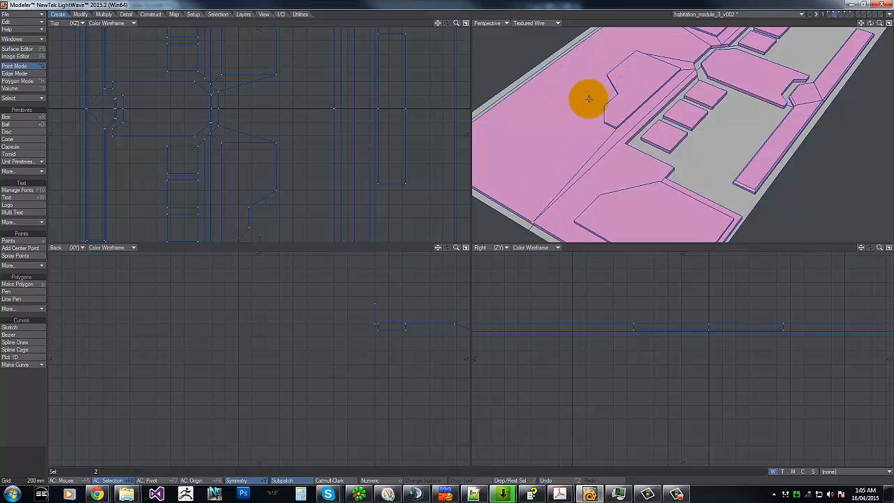
Select all the split pieces of the outer face and the stepped inner faces on both arm tops.
key("ctrl+h")
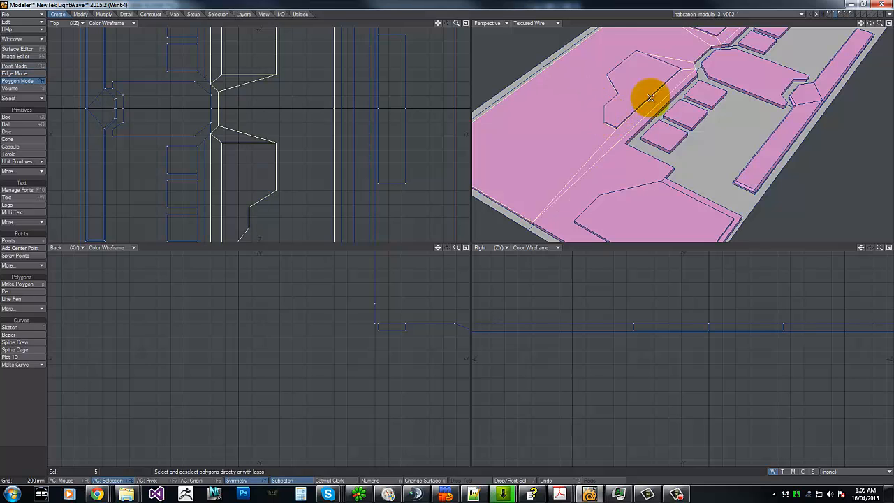
left_click(688, 80)
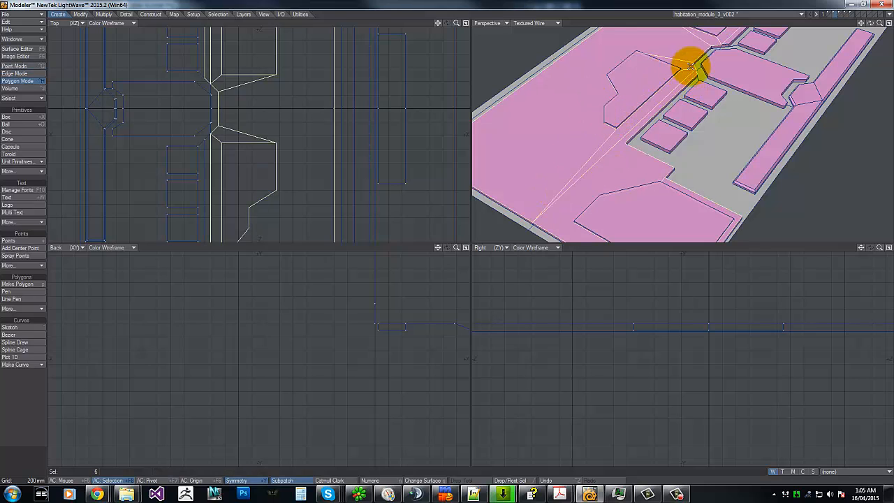
key("g")
left_click(727, 73)
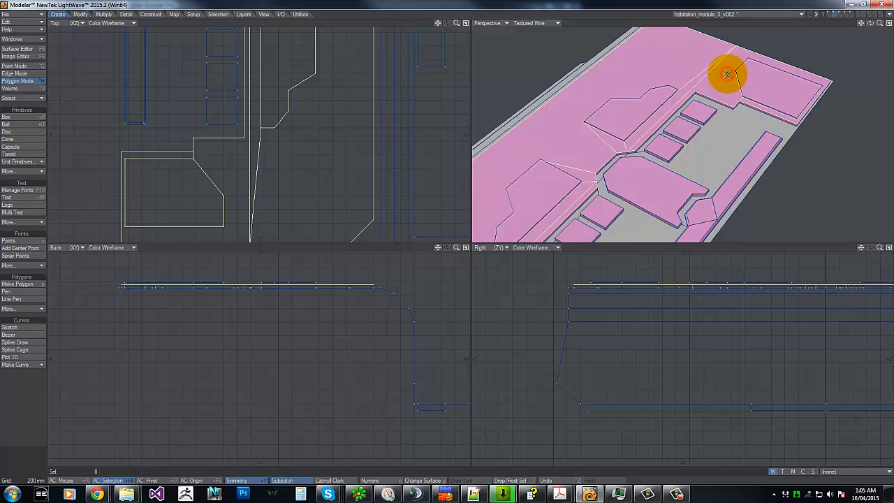
Try to chamfer the selected outer and inner top faces of both arms, and undo the chamfer.
key("b")
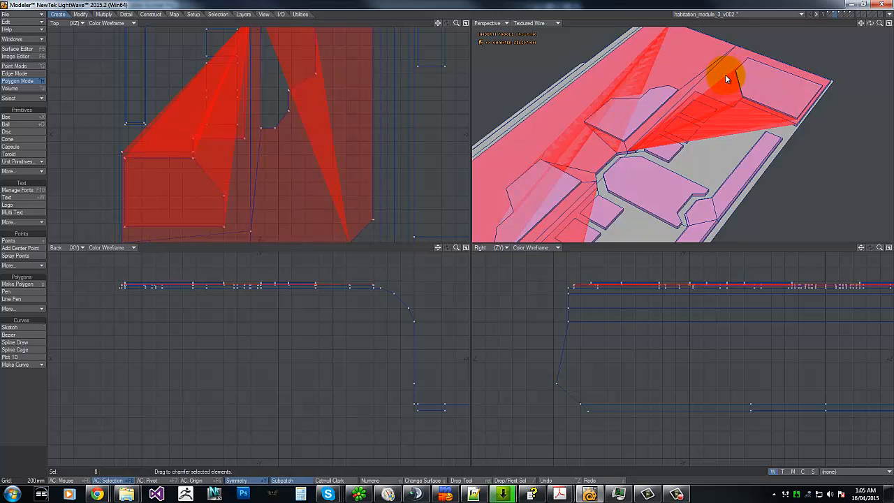
left_click_drag(726, 79, 565, 154)
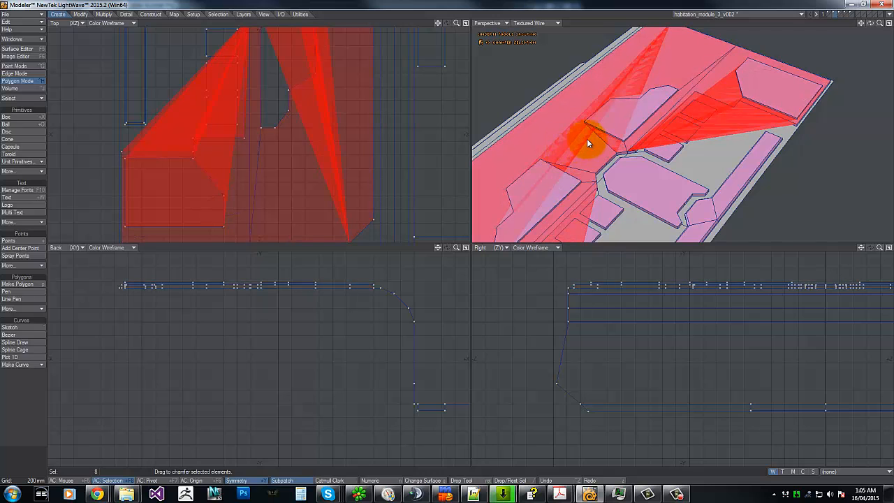
key("ctrl+z")
key("space")
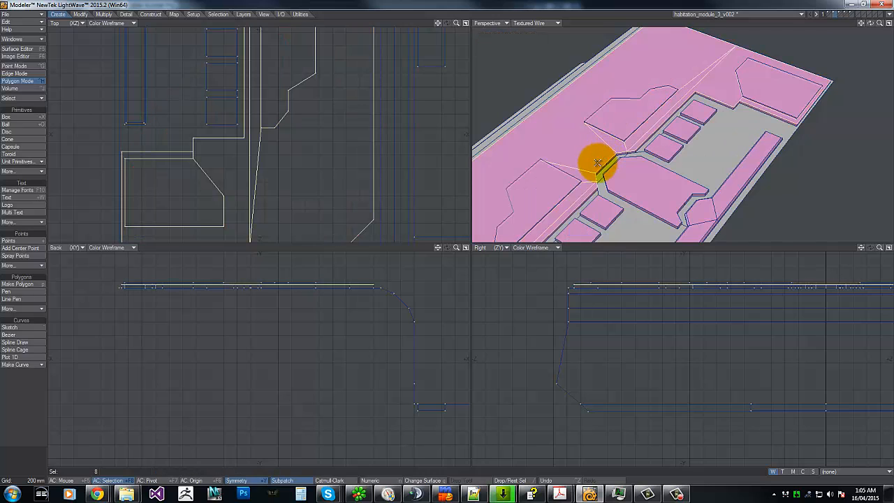
Undo the extra splits around the raised side panels, and clear the point selection.
key("ctrl+g")
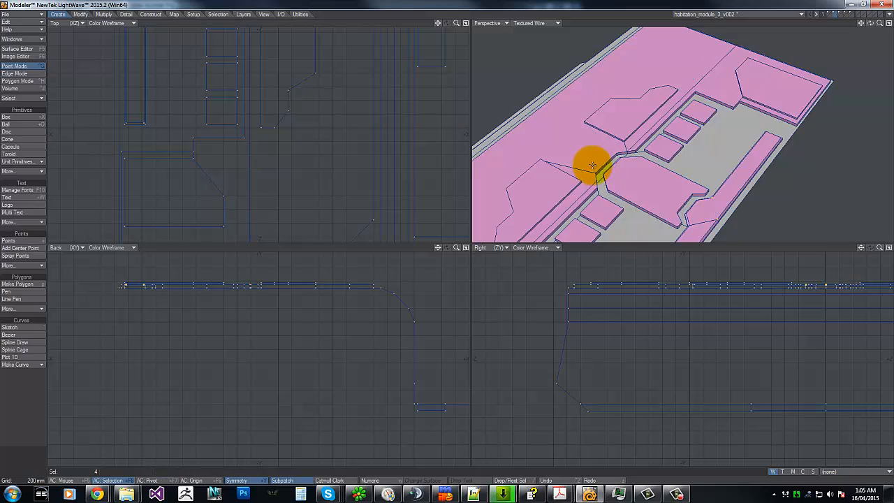
right_click_drag(689, 188, 563, 145)
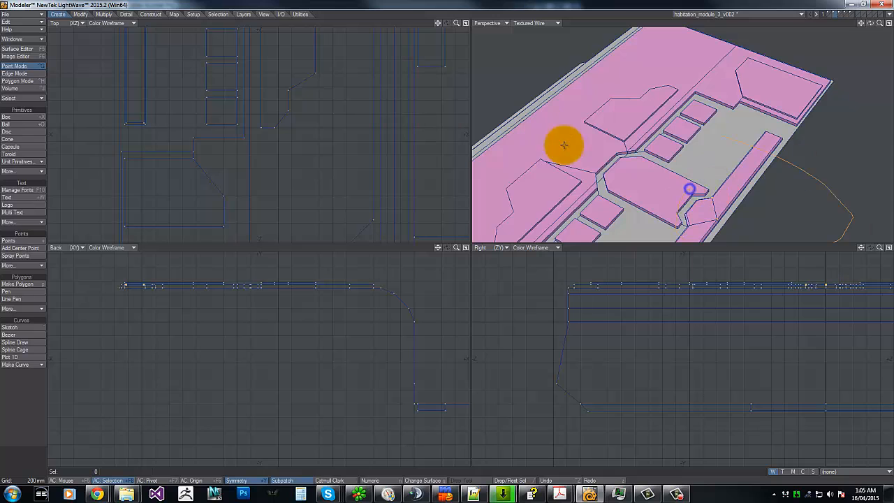
key("g")
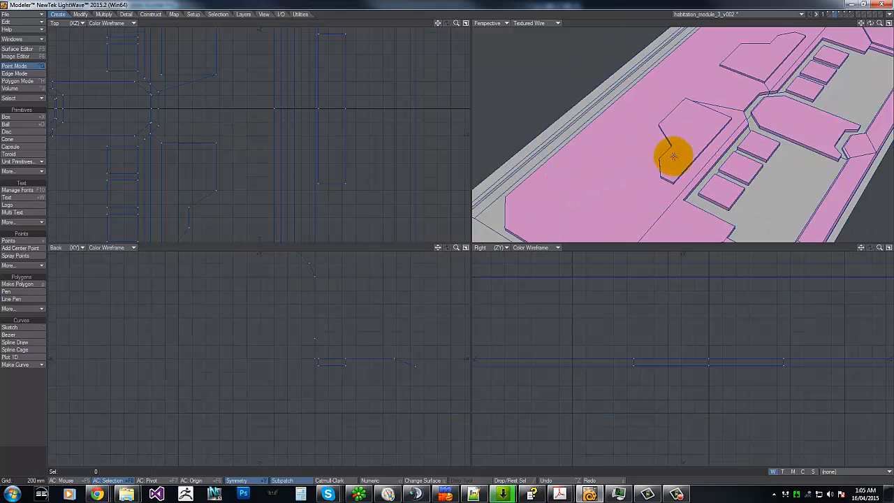
left_click_drag(879, 25, 445, 238)
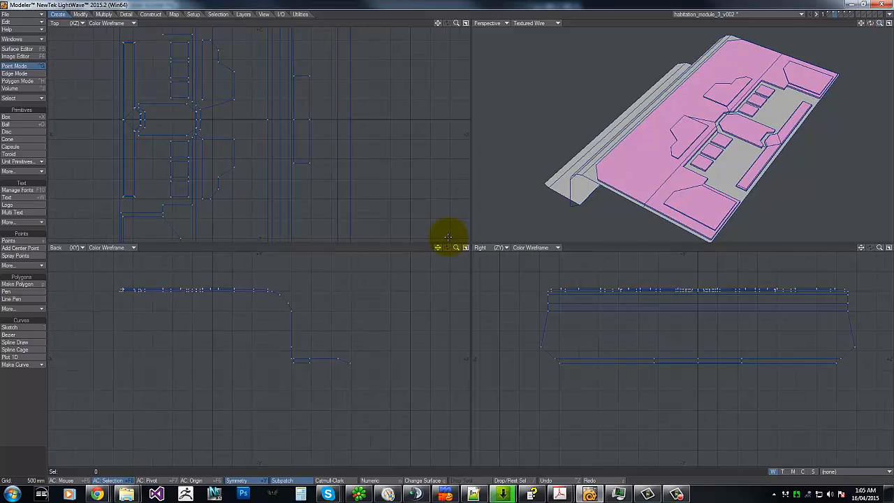
Remove the long edge strip's polygons from the arm-top selection, keeping the outer and stepped inner faces, and clear the selection.
key("ctrl+h")
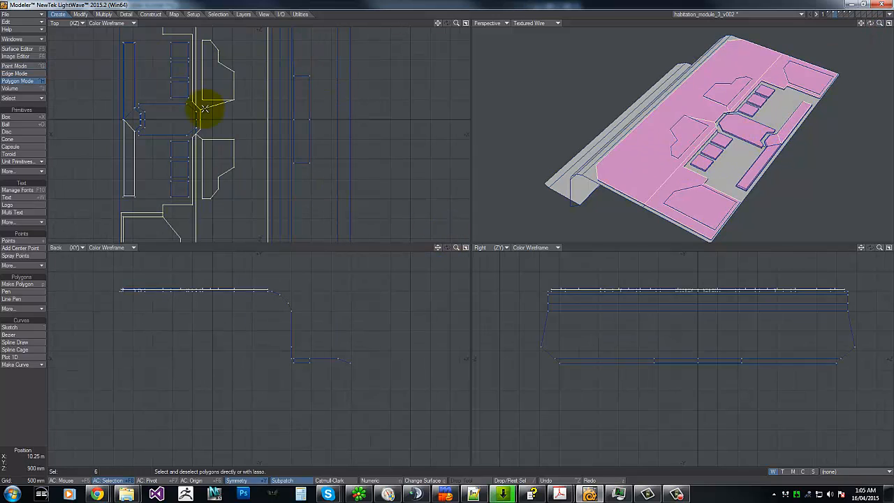
key("g")
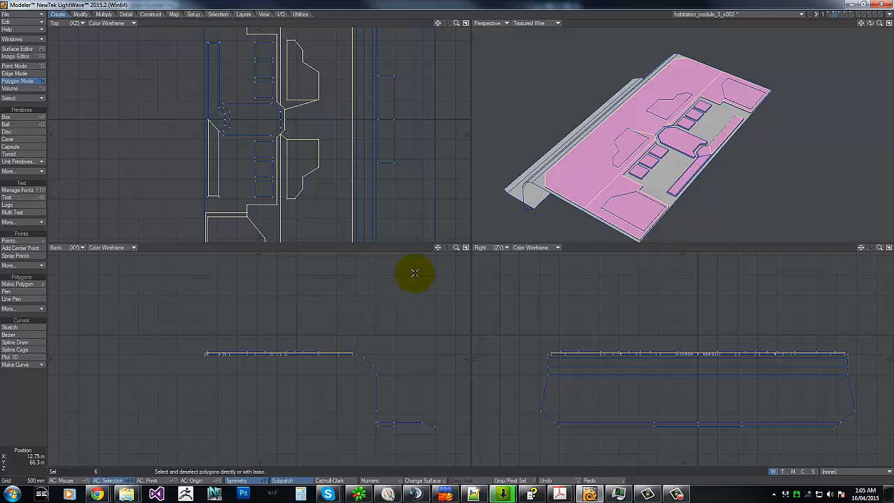
mouse_move(456, 248)
left_mouse_down()
mouse_move(442, 236)
mouse_move(449, 243)
left_mouse_up()
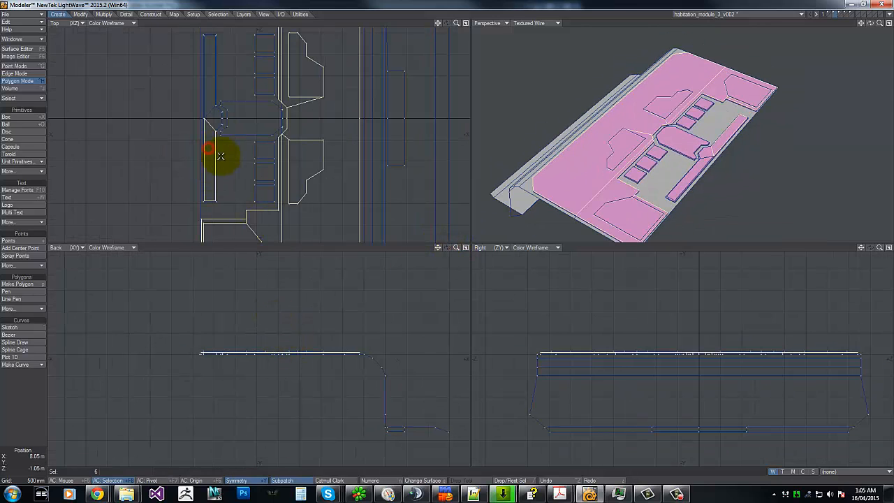
left_click_drag(226, 137, 179, 136)
mouse_move(153, 91)
right_mouse_down()
mouse_move(240, 189)
mouse_move(221, 135)
right_mouse_up()
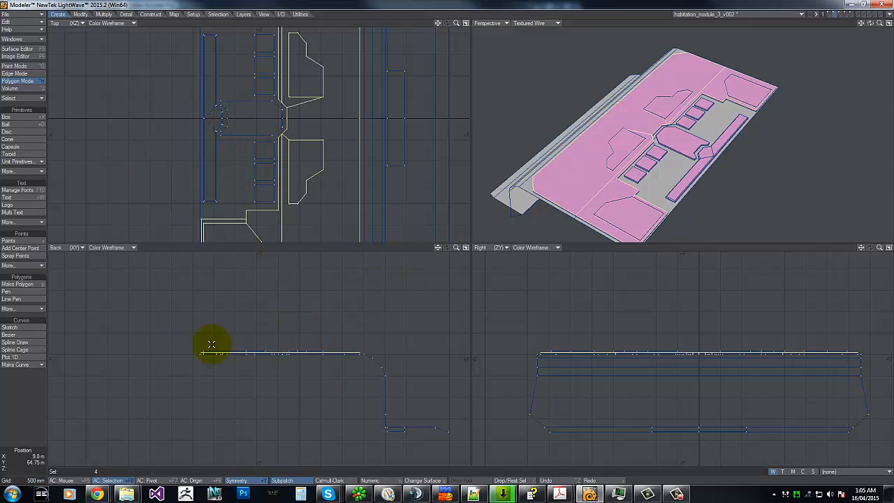
mouse_move(184, 272)
right_mouse_down()
mouse_move(511, 317)
mouse_move(247, 261)
right_mouse_up()
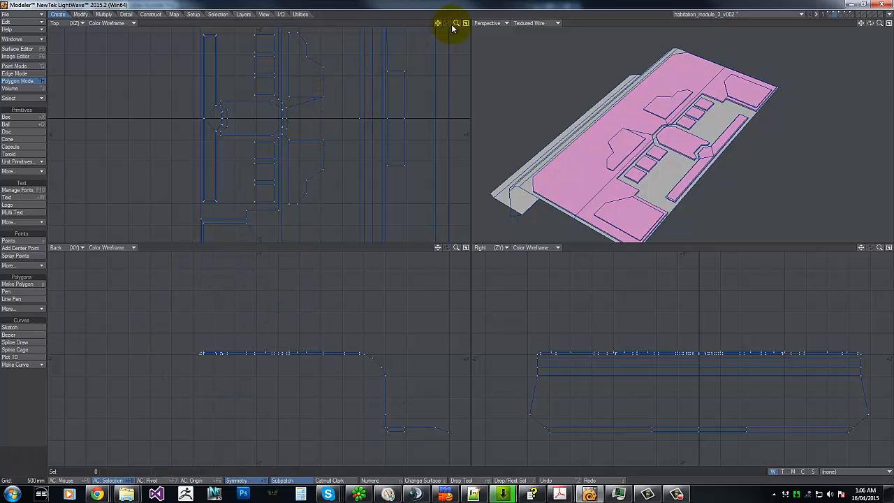
Knife-cut the arm top straight across its full width along the centreline at Z = 0.
left_click_drag(455, 24, 438, 240)
key("shift+k")
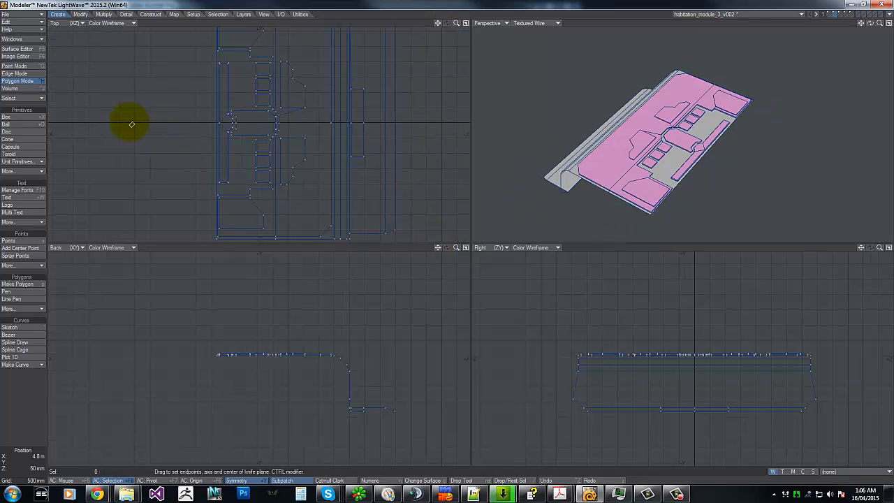
left_click_drag(144, 127, 439, 123)
key("space")
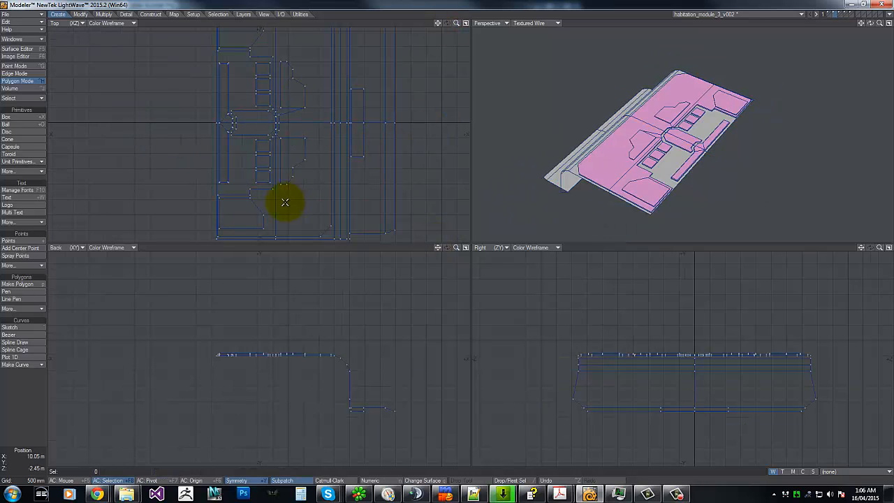
Knife-cut the arm top lengthwise along the inner edges of the side panels, at about X = 9.75 m.
key("shift+k")
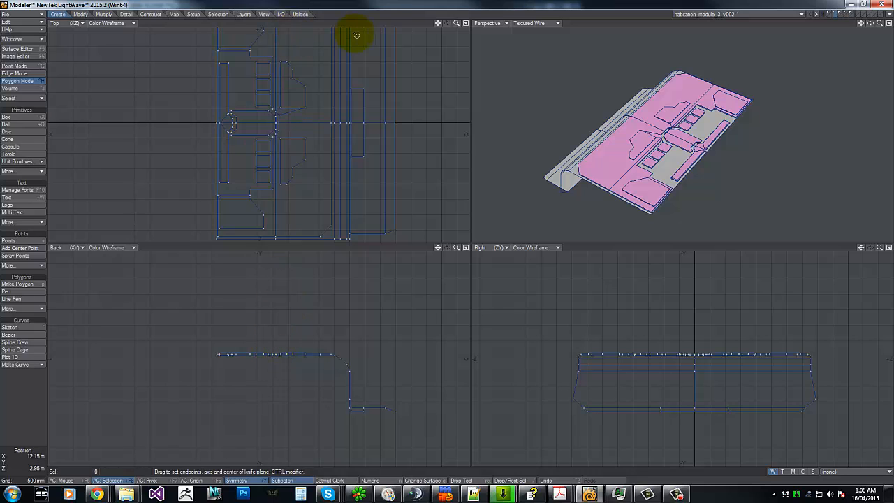
left_click_drag(438, 23, 281, 268)
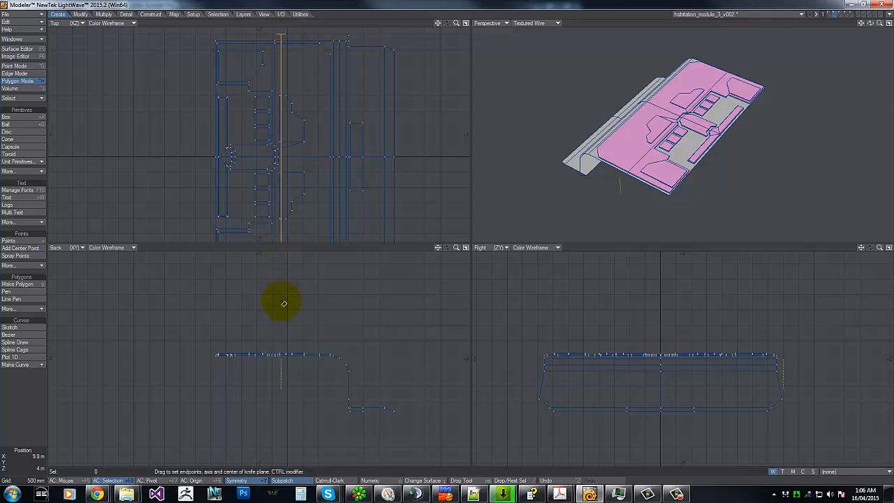
left_click_drag(283, 303, 282, 355)
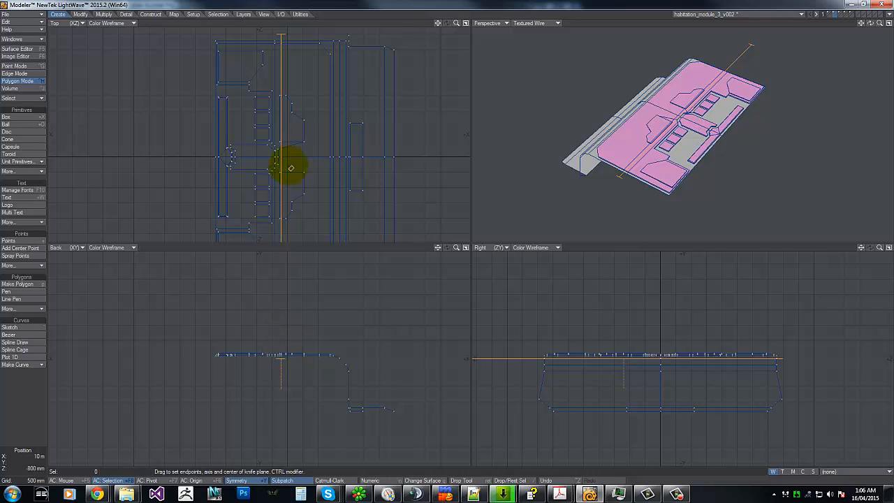
left_click(322, 154)
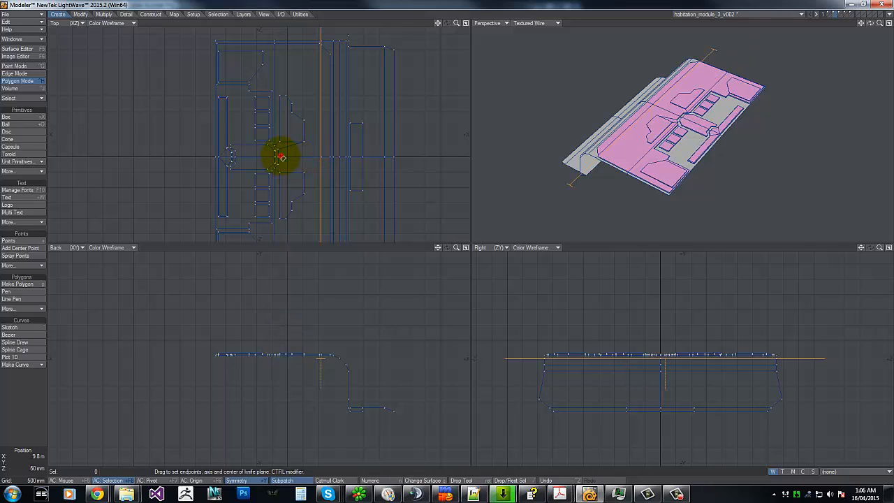
left_click(280, 159)
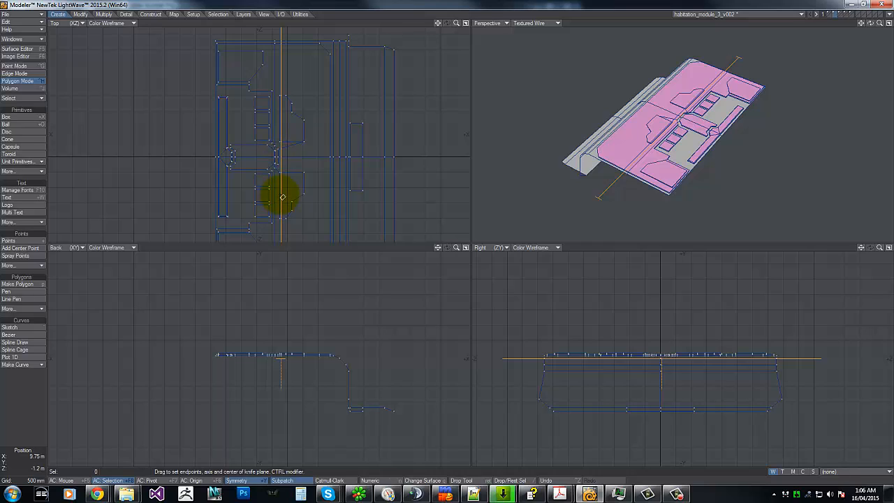
left_click(280, 188)
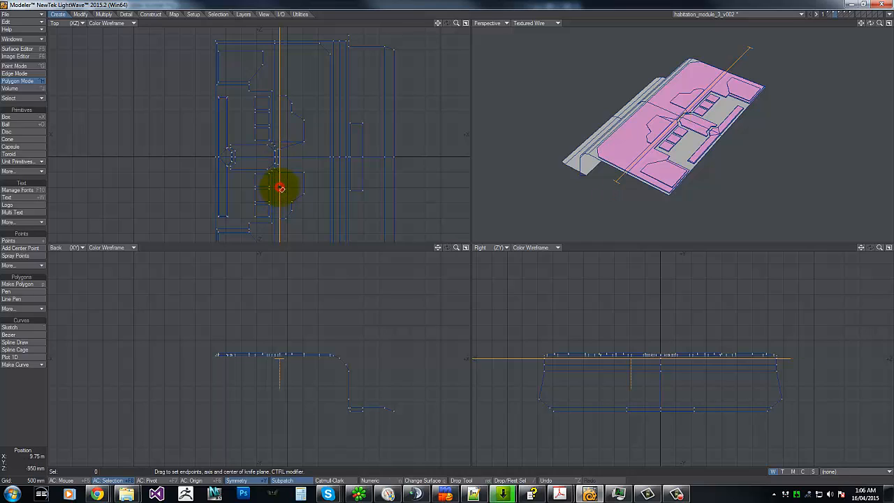
key("Return")
Knife-cut the arm top lengthwise along the outer edges of the side panels.
key("shift+k")
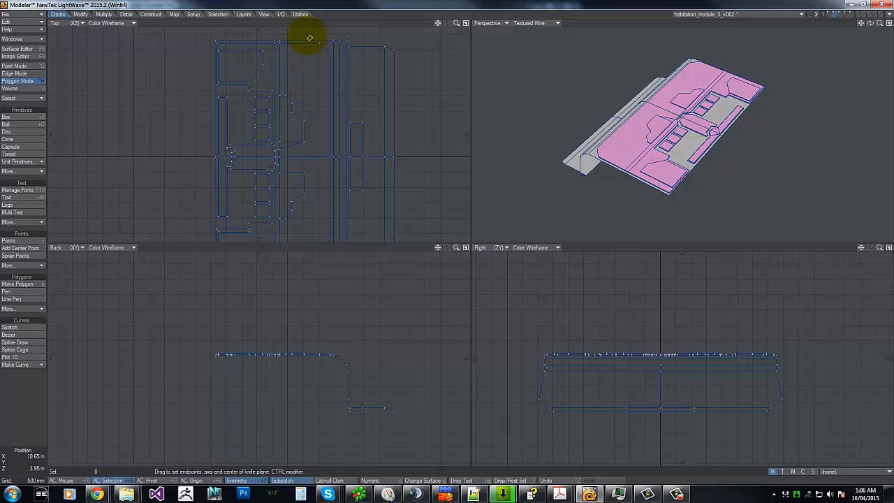
left_click_drag(308, 33, 306, 387)
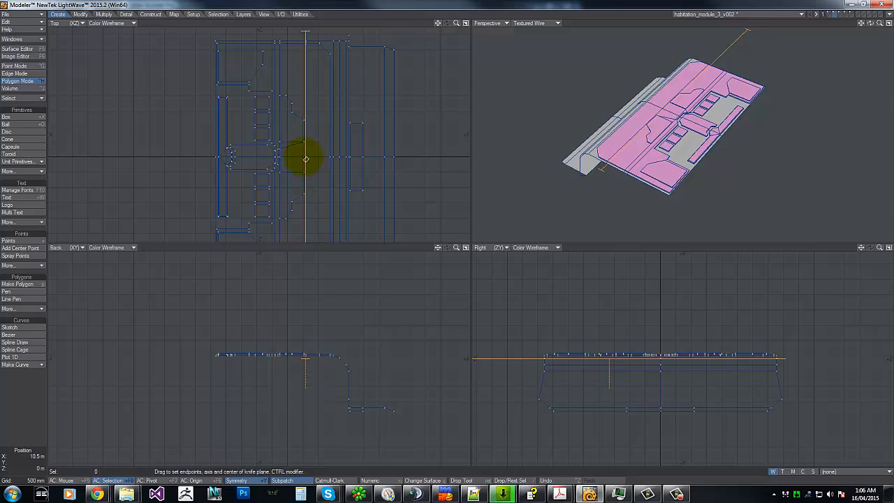
left_click_drag(306, 159, 304, 158)
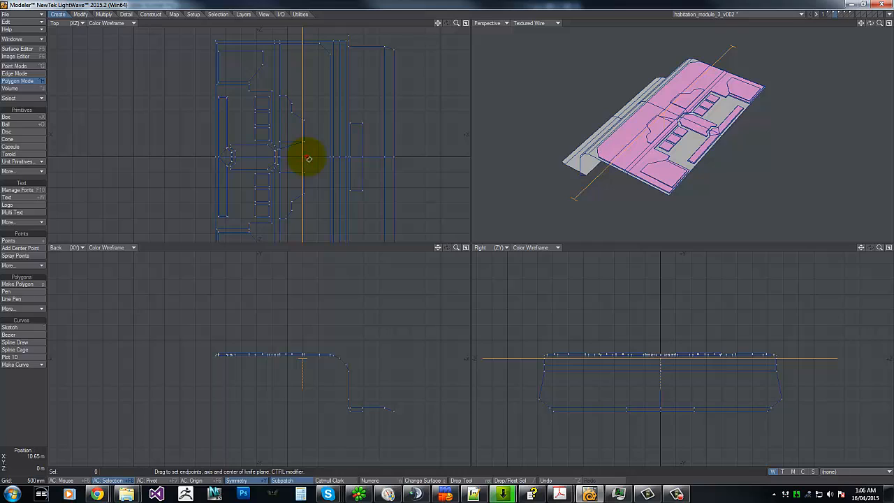
left_click(445, 158)
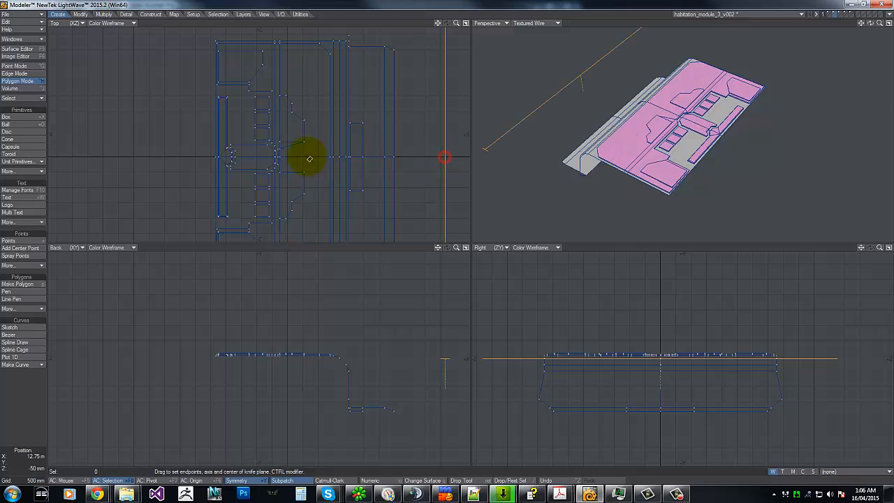
left_click(304, 159)
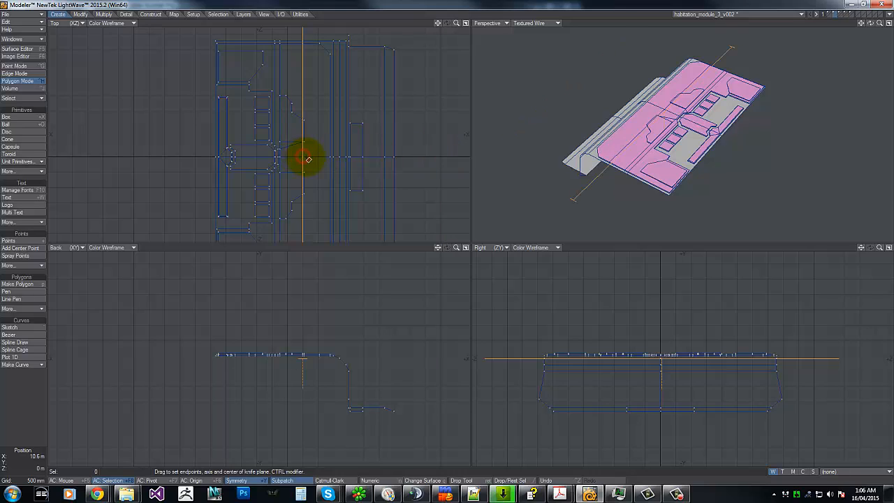
left_click(442, 159)
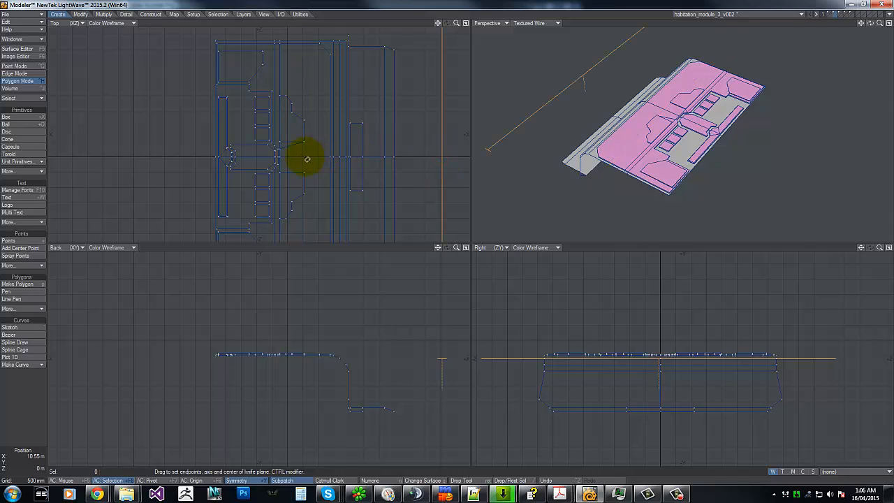
left_click(305, 159)
key("space")
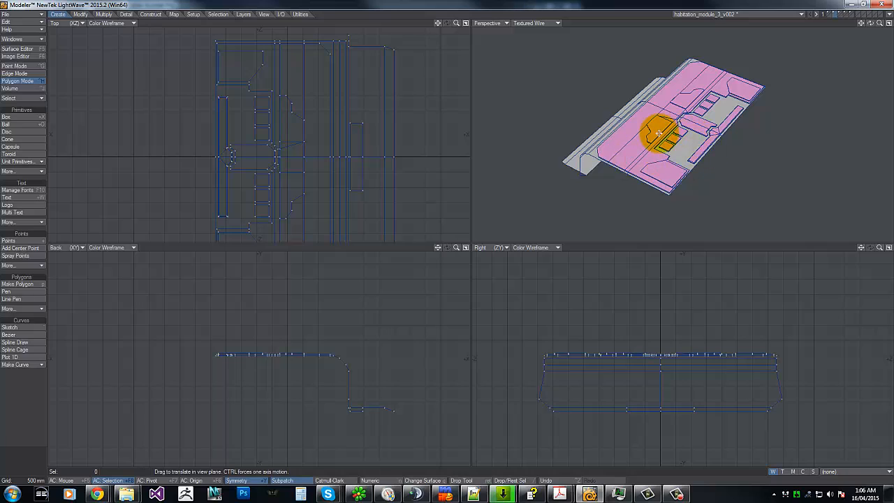
mouse_move(634, 131)
left_mouse_down()
mouse_move(636, 139)
mouse_move(653, 105)
mouse_move(670, 103)
left_mouse_up()
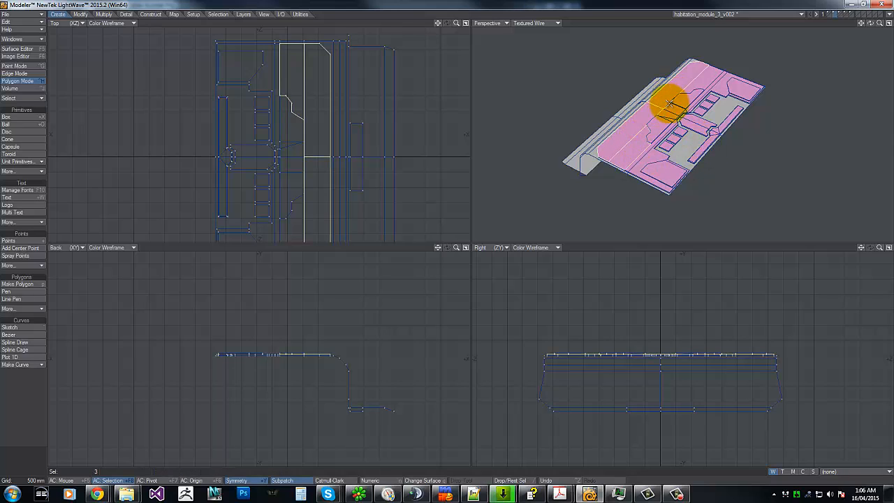
left_click(676, 110)
left_click(673, 123)
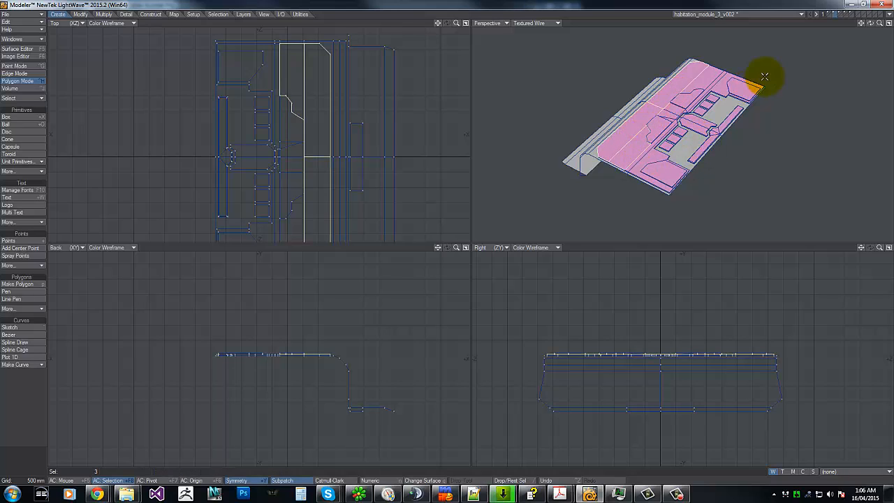
mouse_move(203, 327)
right_mouse_down()
mouse_move(160, 338)
mouse_move(277, 172)
right_mouse_up()
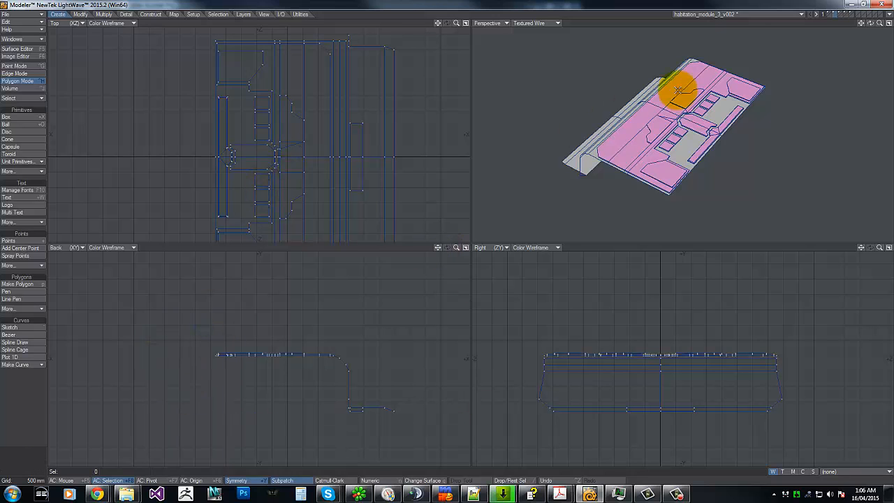
Delete the stray diagonal wall polygon crossing the rectangular face between the two side panels.
left_click_drag(880, 23, 458, 240)
left_click(653, 97)
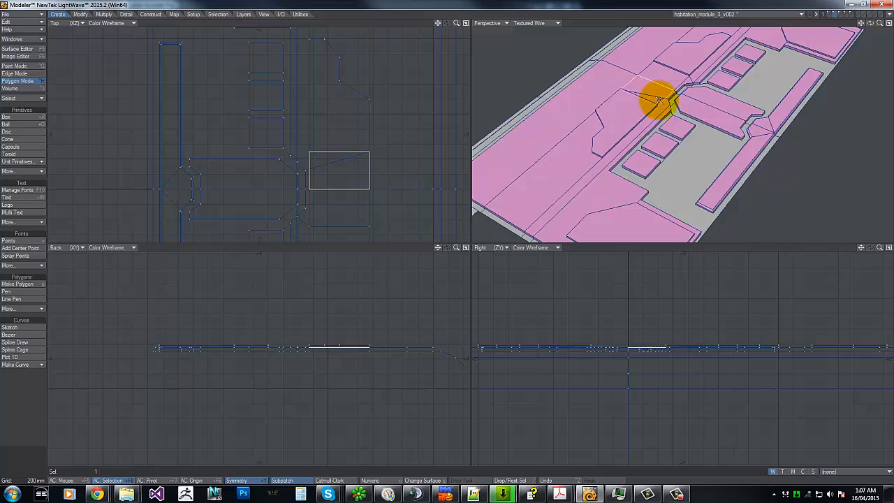
left_click(660, 96)
left_click(660, 97)
left_click(660, 96)
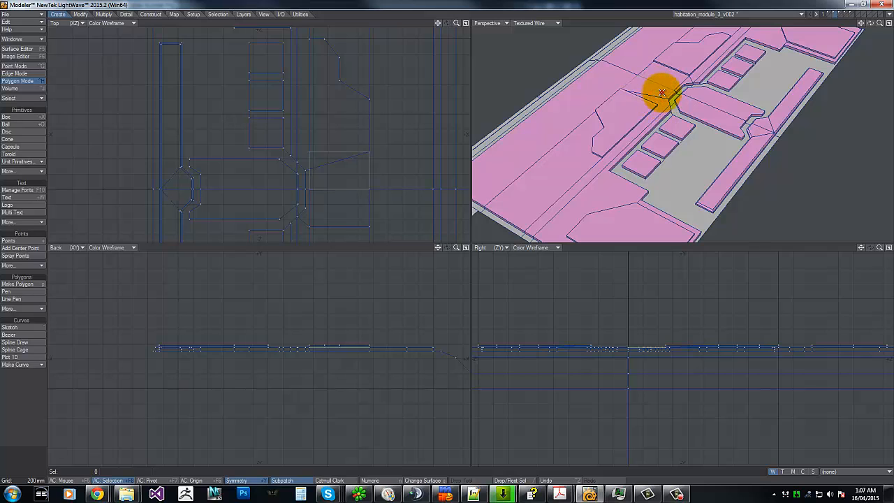
left_click(315, 163)
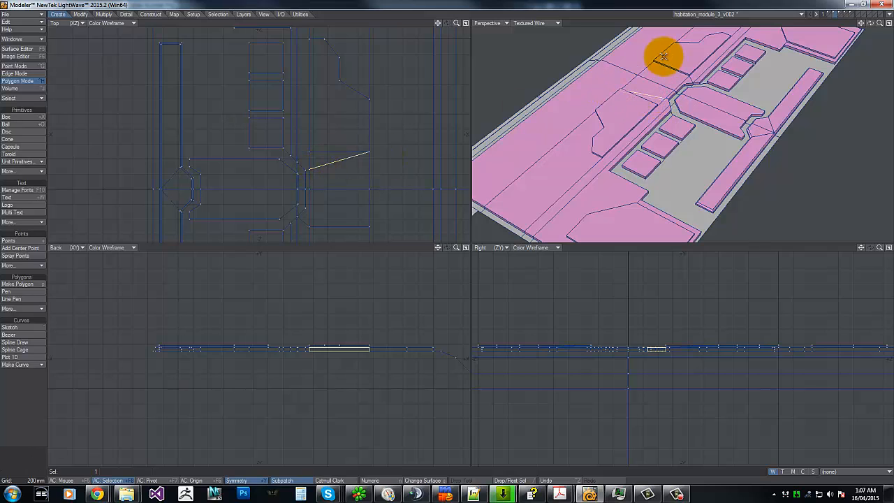
Hide the rectangular face between the side panels to check beneath it, and unhide all the module's geometry.
left_click(648, 94)
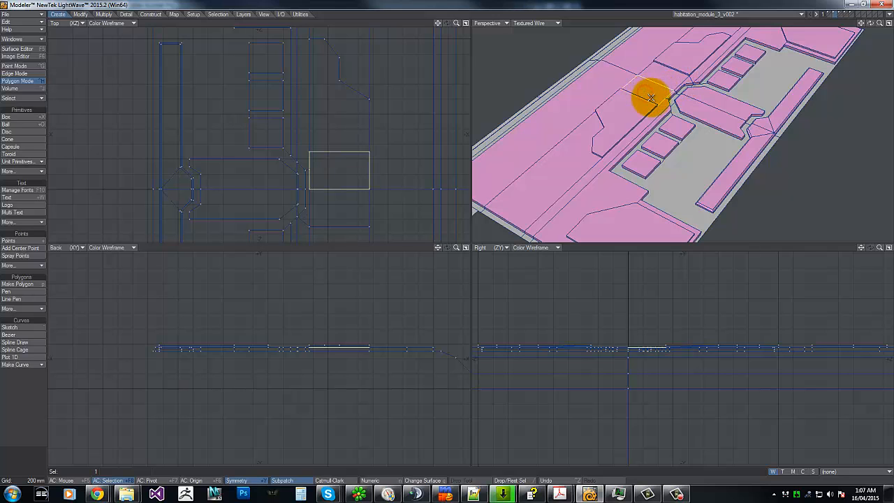
key("Delete")
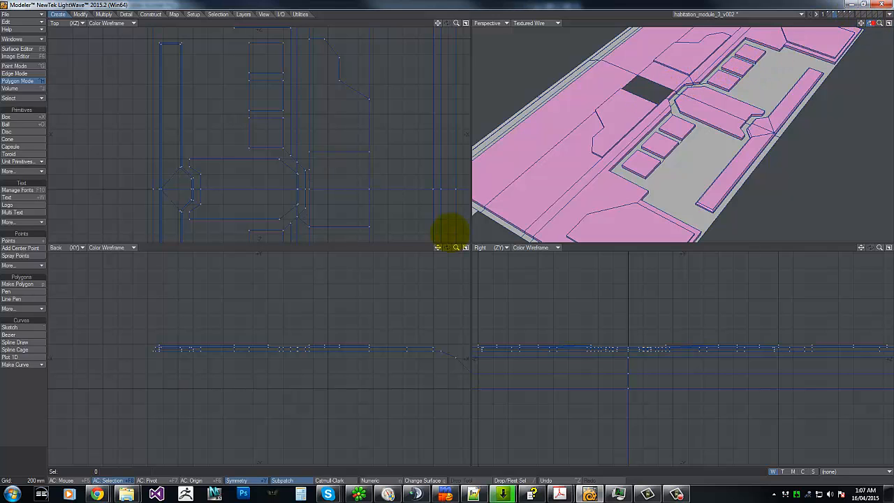
mouse_move(451, 232)
left_mouse_down()
mouse_move(463, 242)
mouse_move(443, 238)
left_mouse_up()
key("backslash")
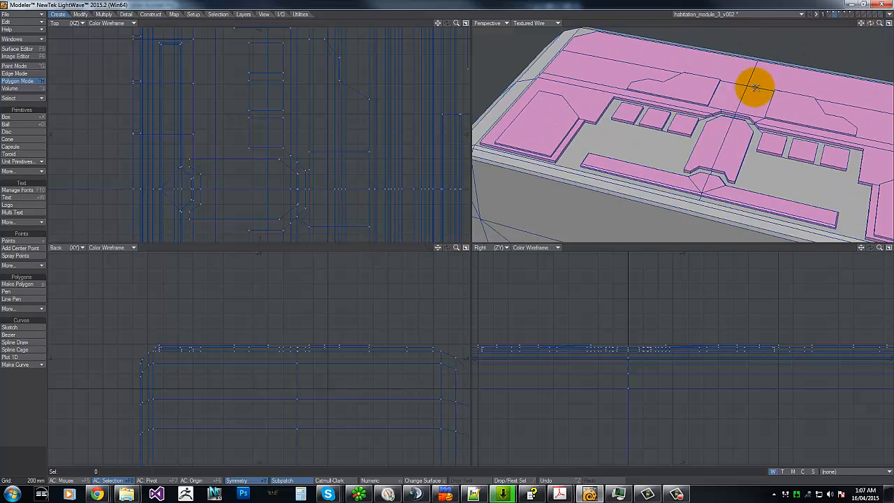
Hide the matching rectangular face across the centreline and the long strip face beside it to inspect the walls underneath.
left_click(753, 91)
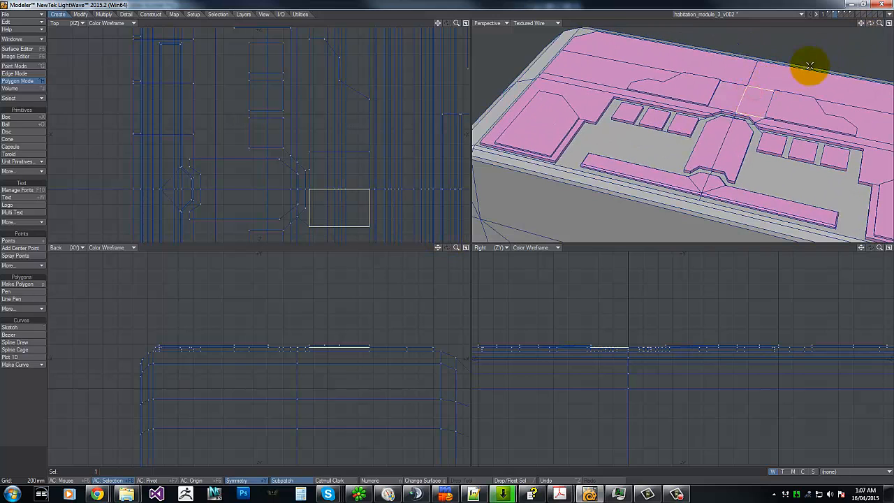
key("minus")
left_click_drag(448, 232, 448, 233)
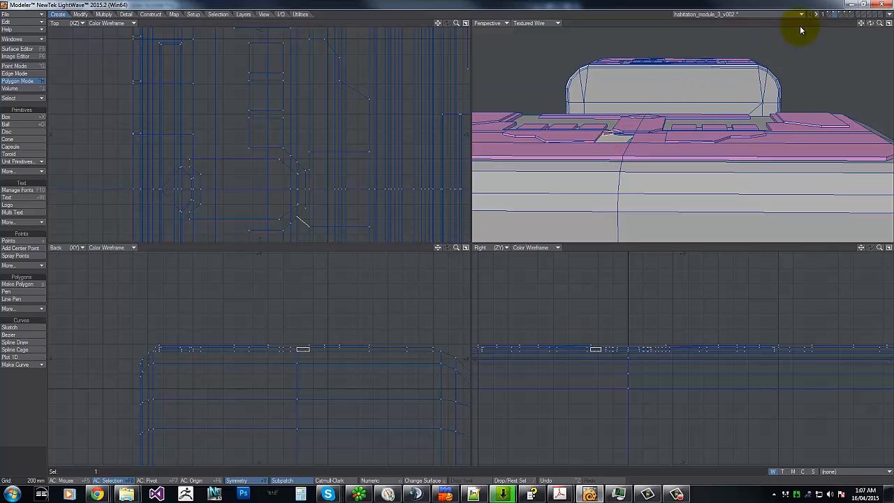
left_click_drag(870, 23, 447, 237)
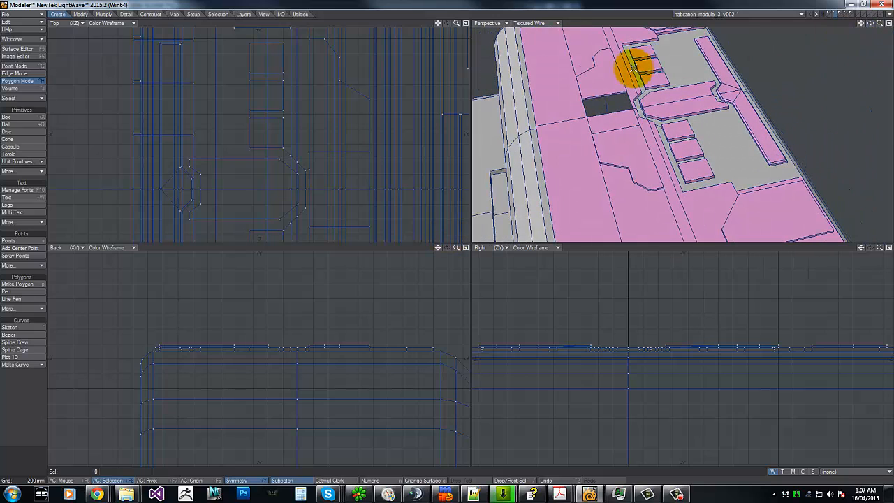
left_click(635, 85)
key("Delete")
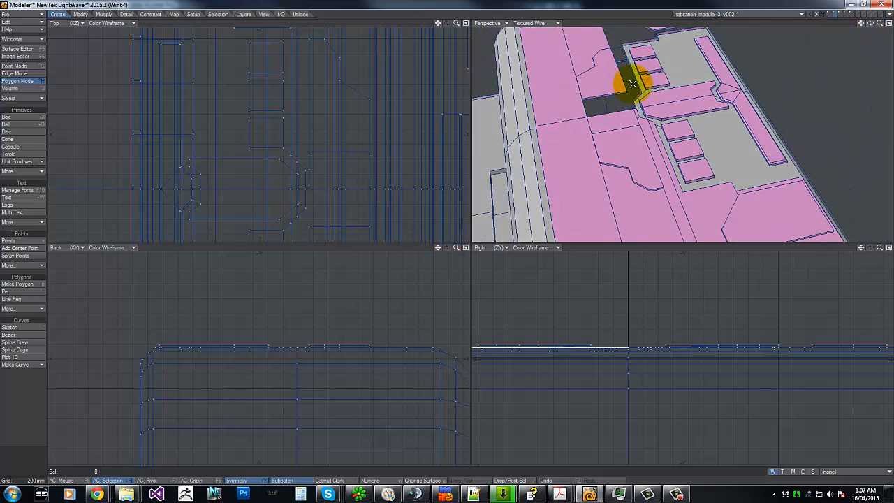
left_click_drag(447, 242, 444, 237)
mouse_move(663, 83)
left_mouse_down()
mouse_move(674, 89)
mouse_move(653, 104)
mouse_move(659, 110)
mouse_move(648, 109)
mouse_move(674, 90)
mouse_move(656, 109)
mouse_move(672, 79)
mouse_move(658, 88)
left_mouse_up()
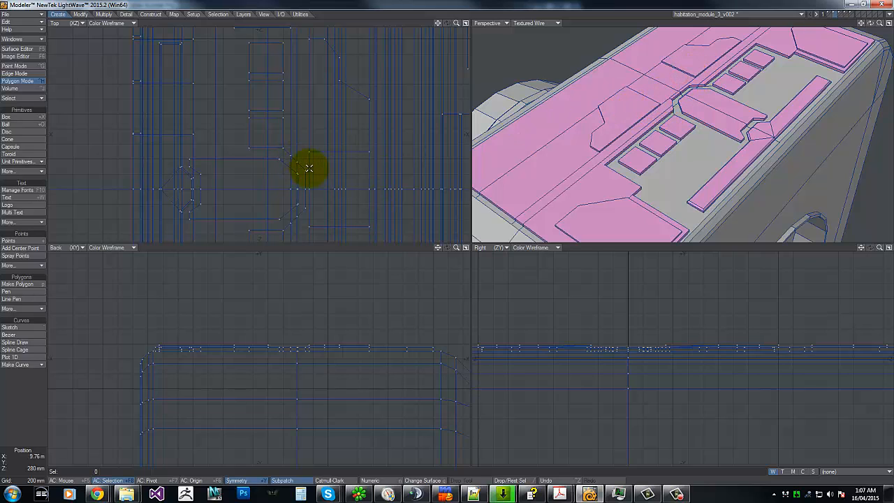
mouse_move(306, 168)
left_mouse_down()
mouse_move(294, 186)
mouse_move(301, 180)
left_mouse_up()
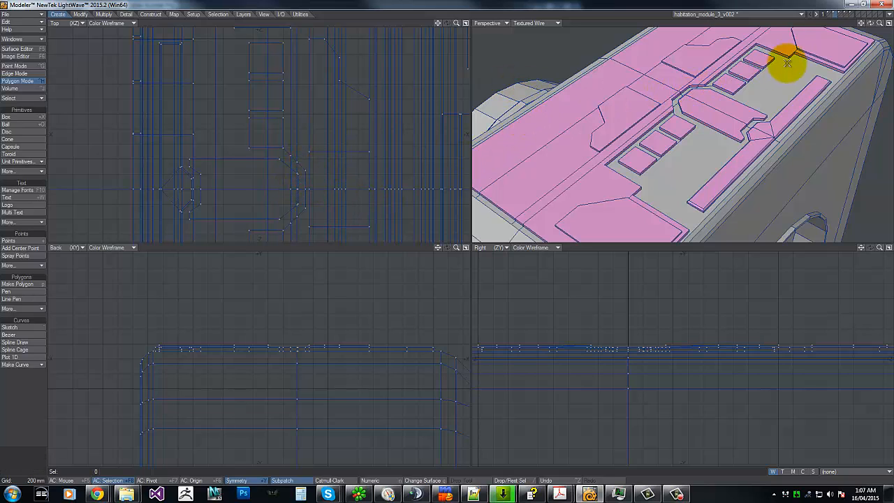
Hide the L-shaped face and adjoining strip around one corner panel to inspect the walls beneath, and bring them back.
left_click_drag(870, 23, 449, 236)
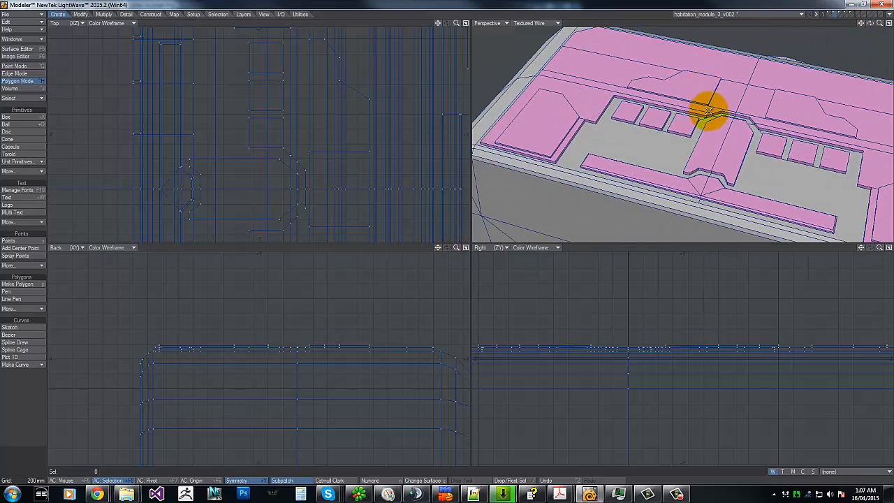
left_click(707, 110)
left_click(705, 111)
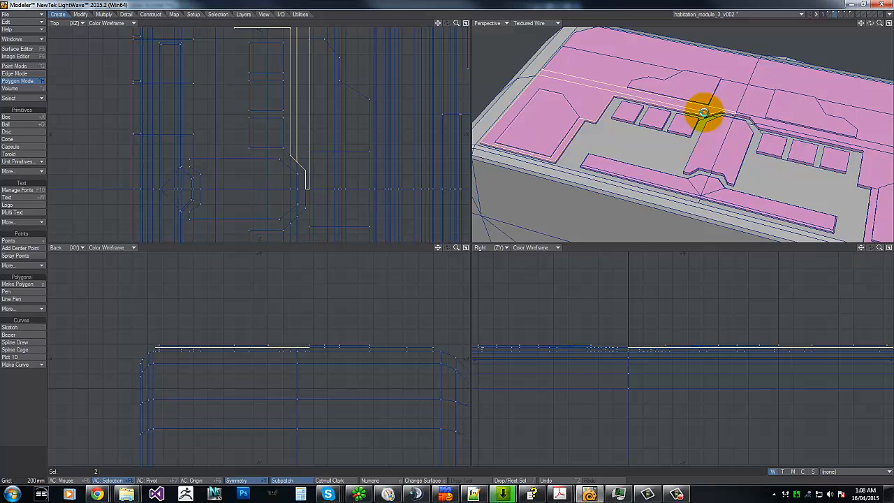
key("Delete")
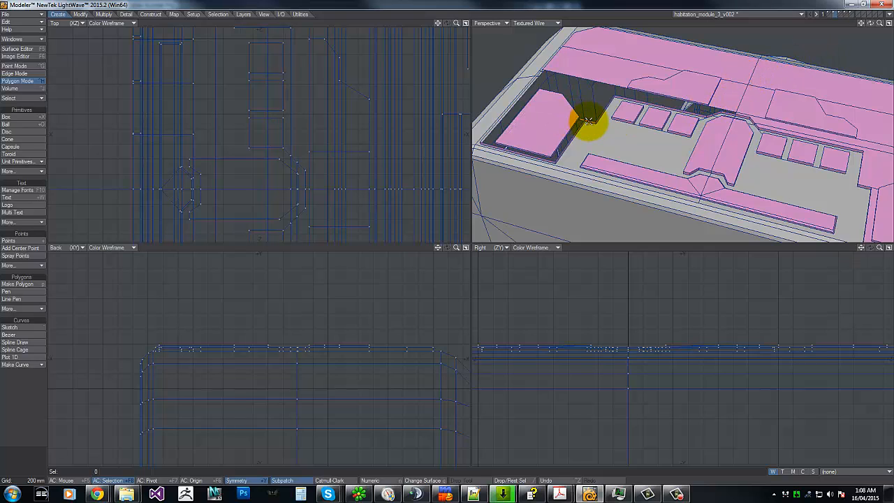
key("Delete")
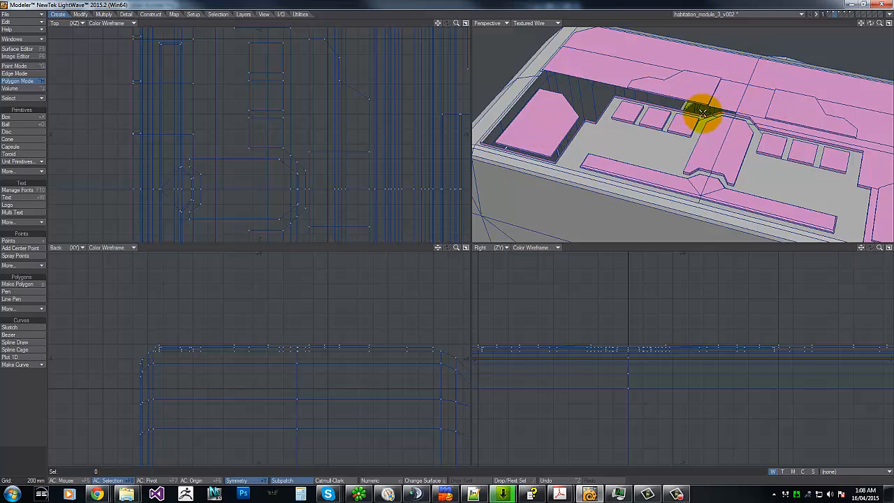
key("ctrl+z")
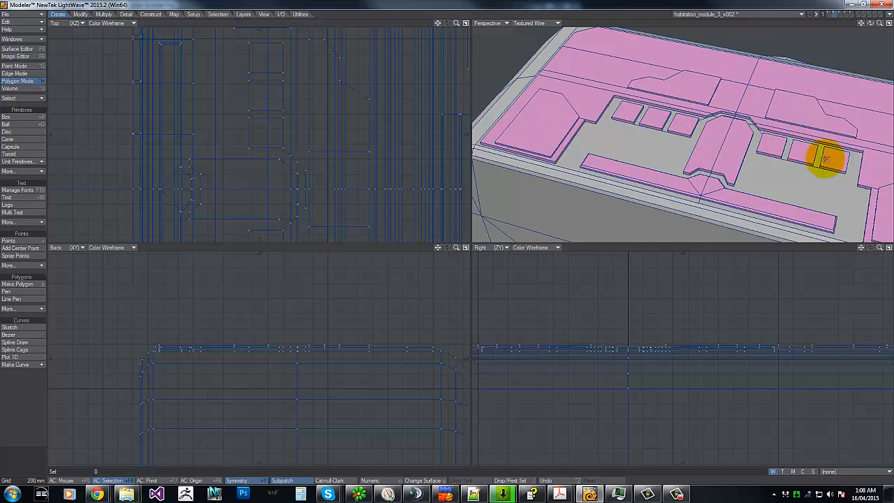
Hide the matching L-shaped and strip faces at the opposite end to inspect their walls, and bring them back.
left_click(877, 176)
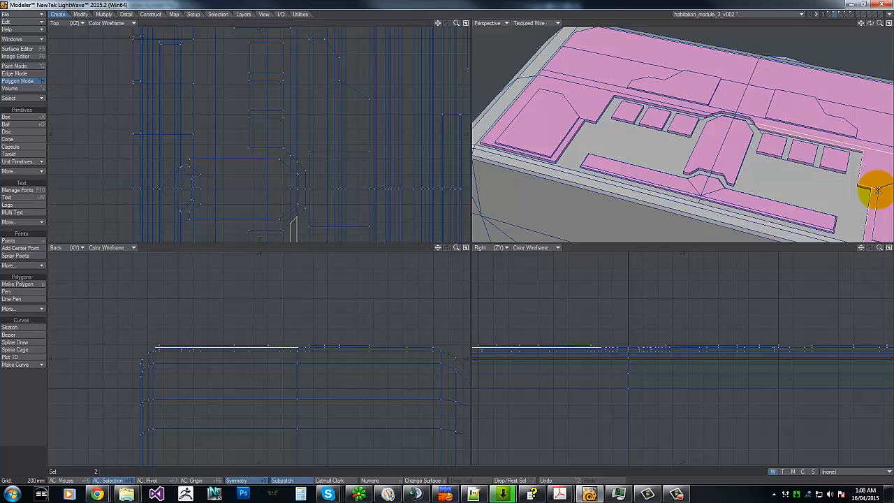
key("Delete")
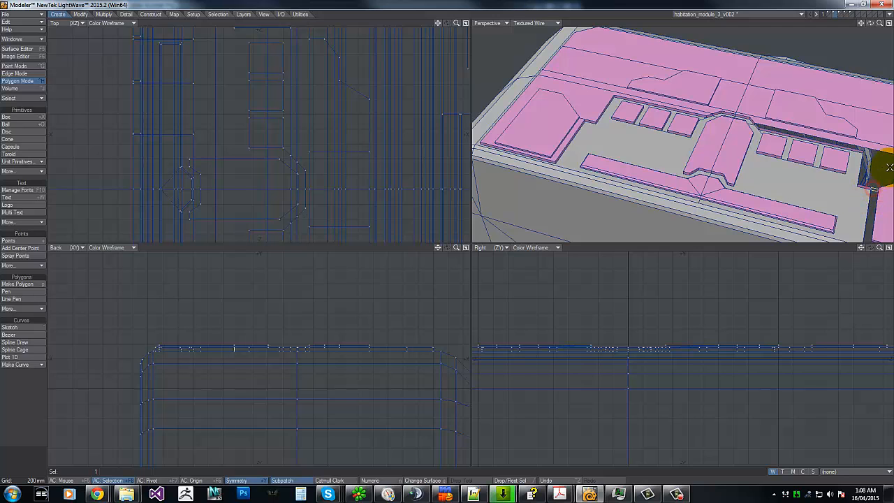
left_click_drag(870, 23, 447, 233)
left_click_drag(769, 134, 738, 137)
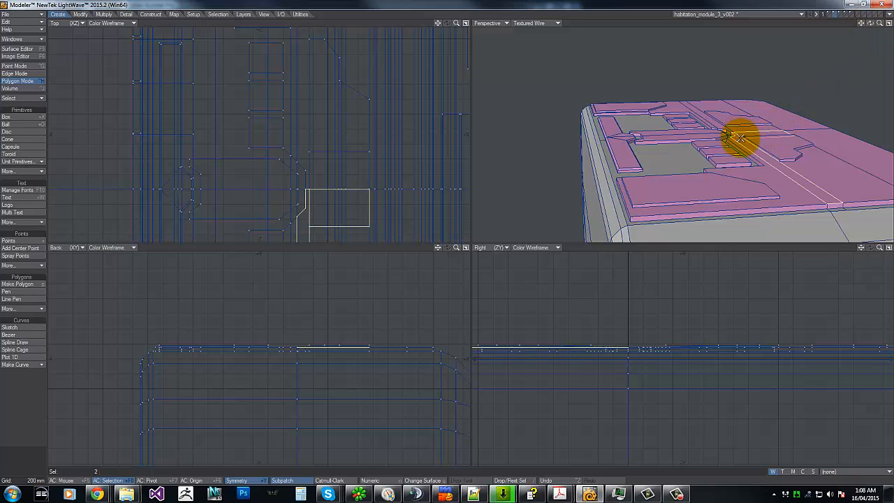
key("Delete")
key("ctrl+z")
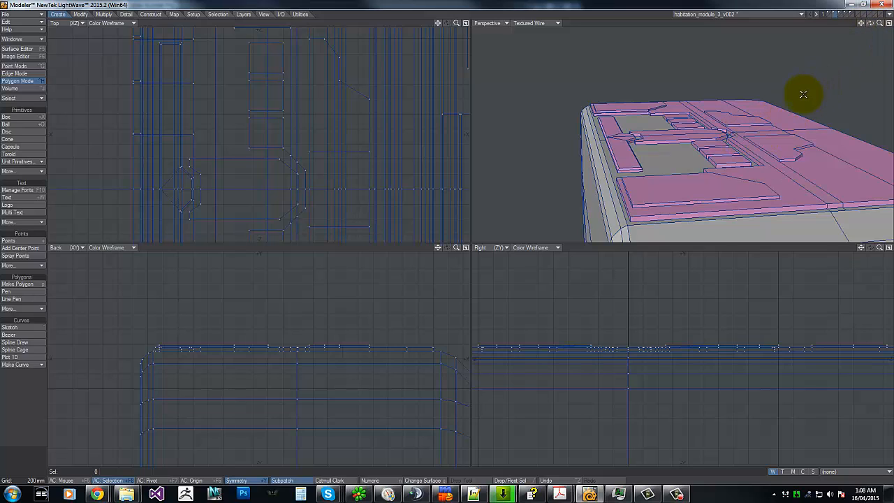
Try to bevel the raised faces surrounding the inset panels on both halves of the arm top.
left_click_drag(840, 167, 798, 189)
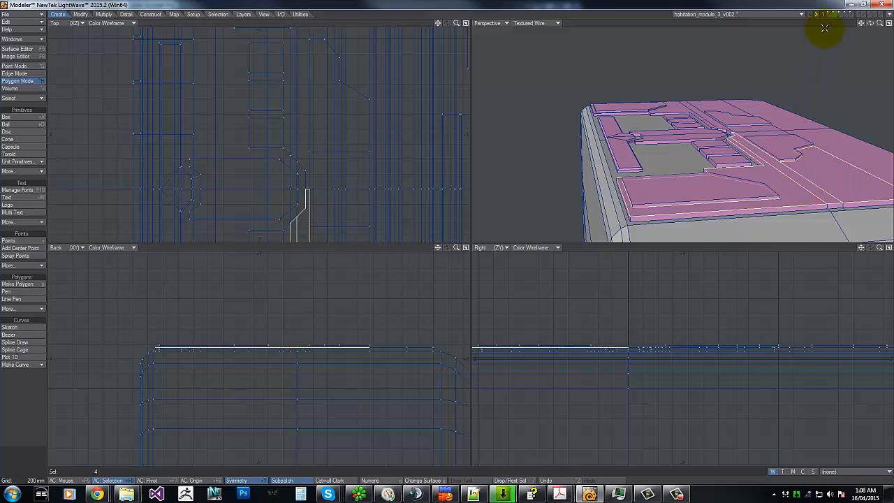
left_click_drag(870, 24, 447, 240)
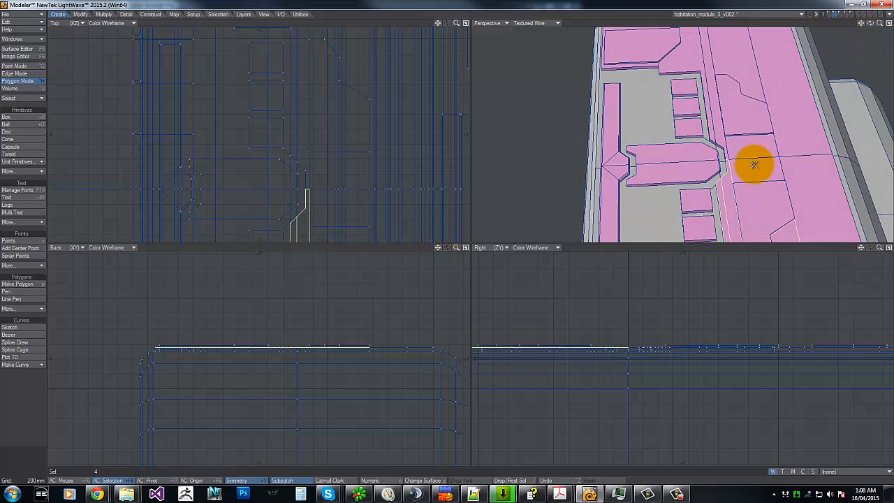
left_click_drag(755, 164, 802, 166, "shift")
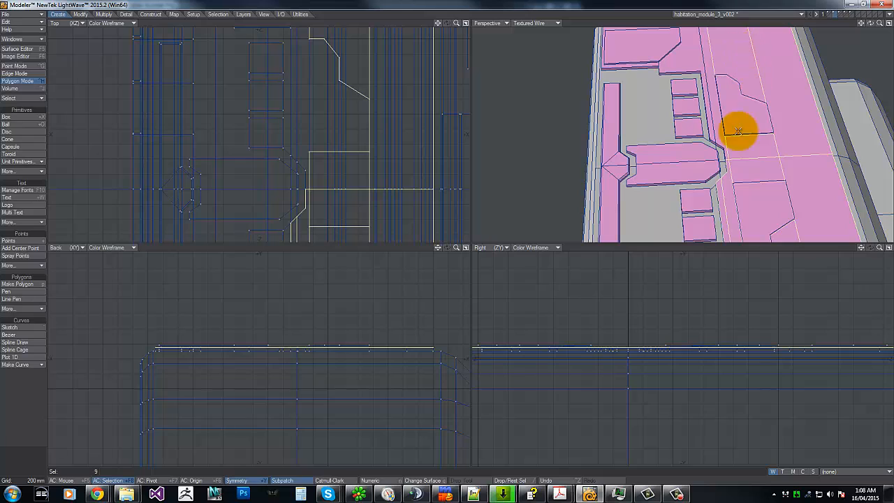
mouse_move(722, 143)
left_mouse_down()
mouse_move(702, 64)
mouse_move(691, 56)
left_mouse_up()
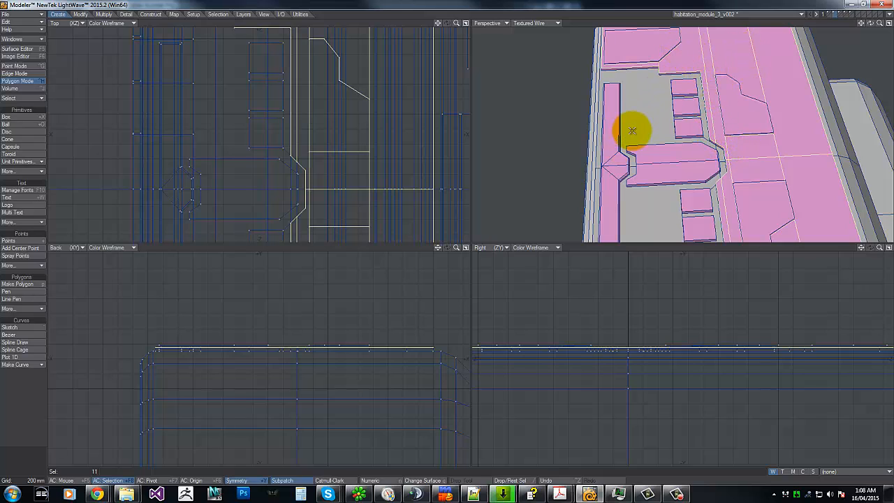
key("ctrl+b")
left_click_drag(723, 117, 721, 119)
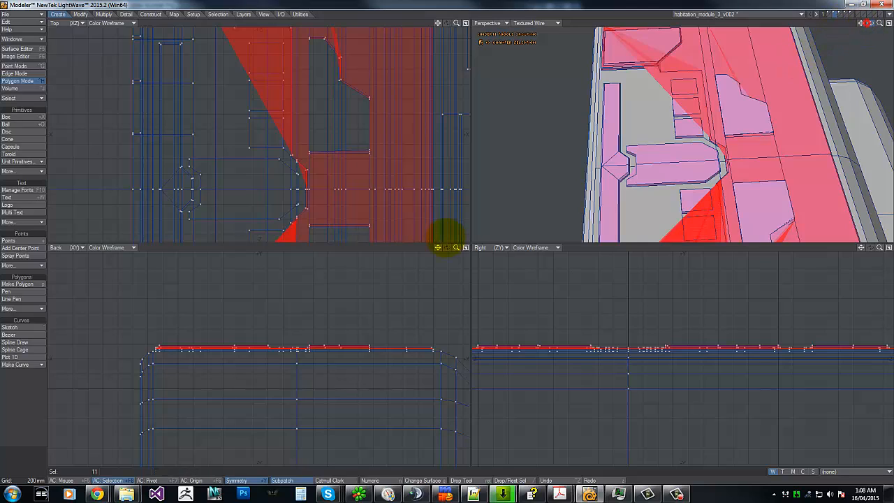
left_click_drag(445, 238, 449, 238)
key("space")
key("t")
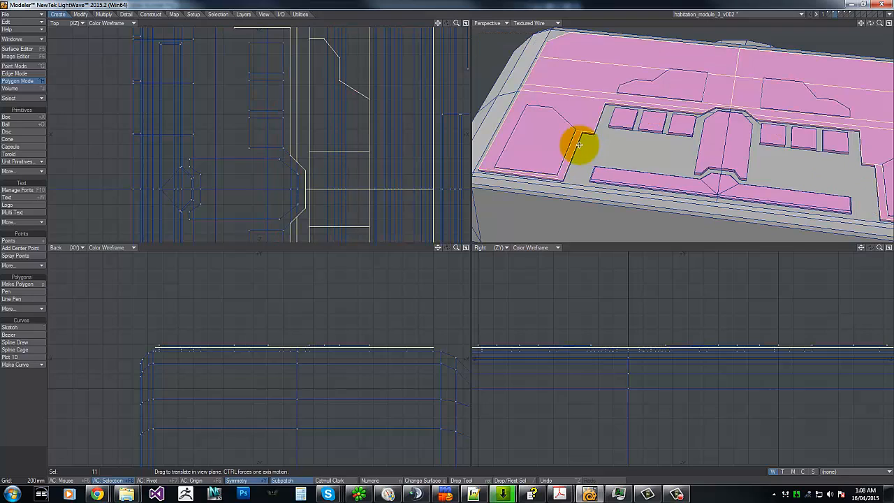
key("space")
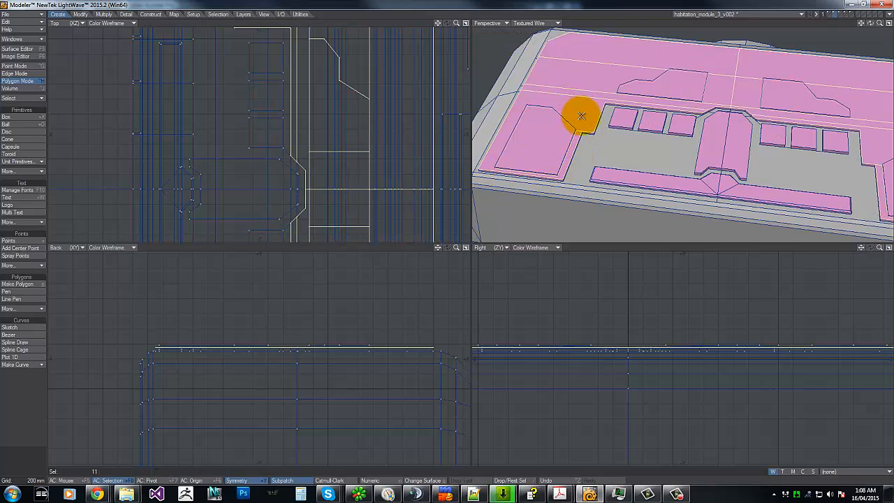
Clear the selection of the raised arm top faces.
mouse_move(579, 115)
left_mouse_down()
mouse_move(571, 146)
mouse_move(620, 114)
mouse_move(565, 100)
mouse_move(630, 62)
mouse_move(813, 104)
mouse_move(567, 137)
mouse_move(581, 183)
left_mouse_up()
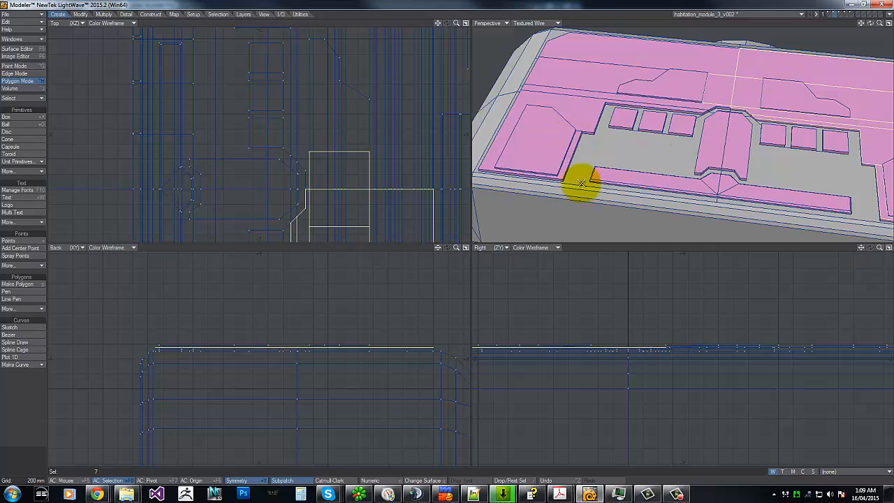
mouse_move(224, 90)
right_mouse_down()
mouse_move(184, 136)
mouse_move(180, 88)
mouse_move(175, 132)
right_mouse_up()
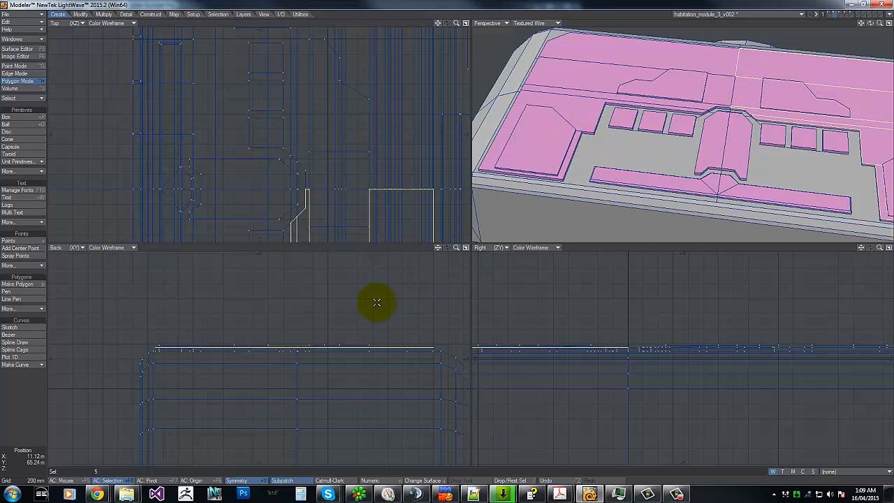
key("g")
key("g")
right_click_drag(146, 294, 458, 402)
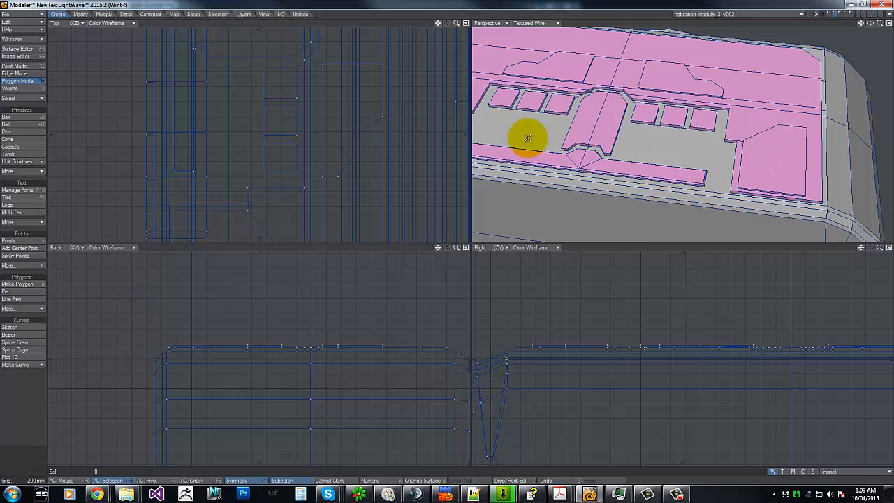
Select the L-shaped faces around both corner panels to examine their outlines, and deselect them.
key("g")
left_click(611, 116)
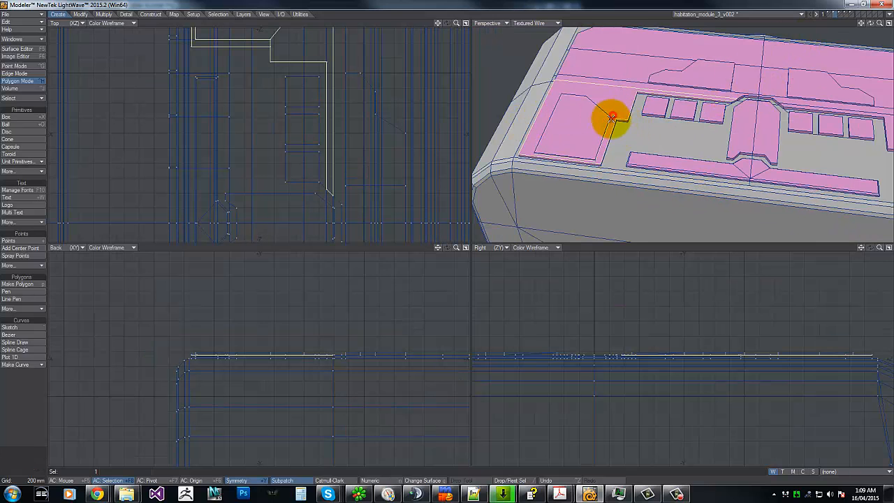
key("g")
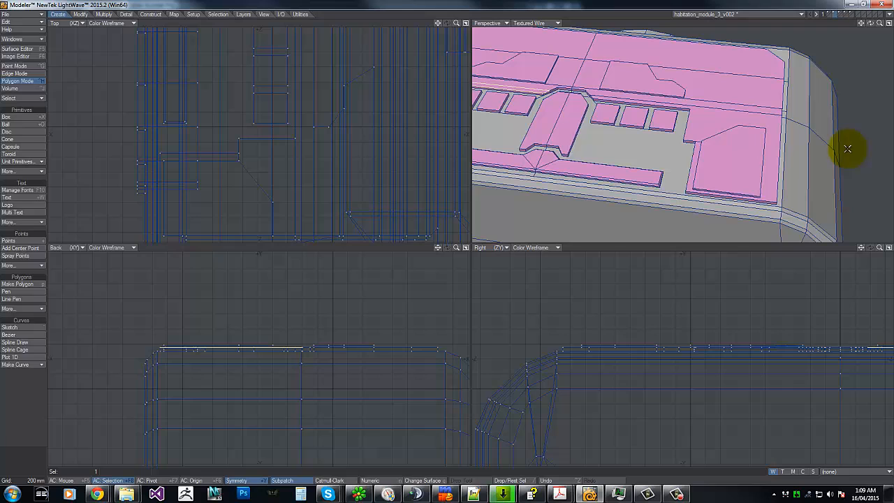
left_click(696, 139)
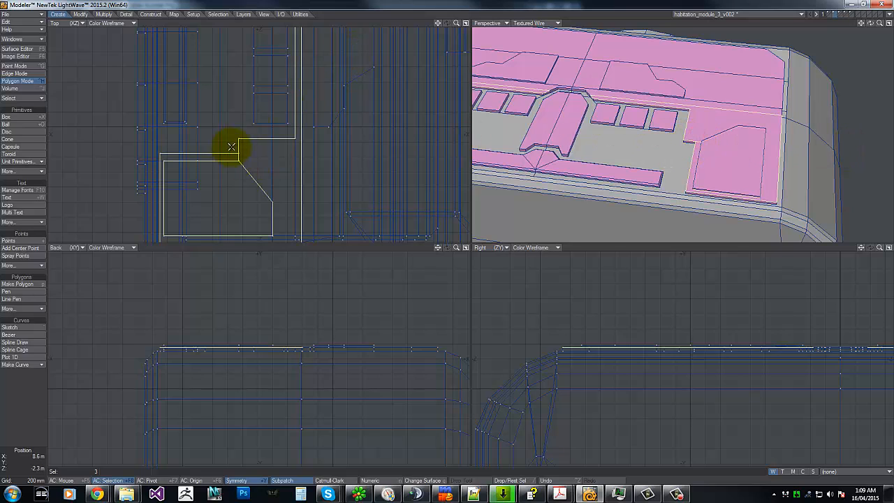
mouse_move(131, 307)
right_mouse_down()
mouse_move(365, 391)
mouse_move(219, 347)
right_mouse_up()
left_click_drag(740, 161, 778, 122)
left_click(697, 122)
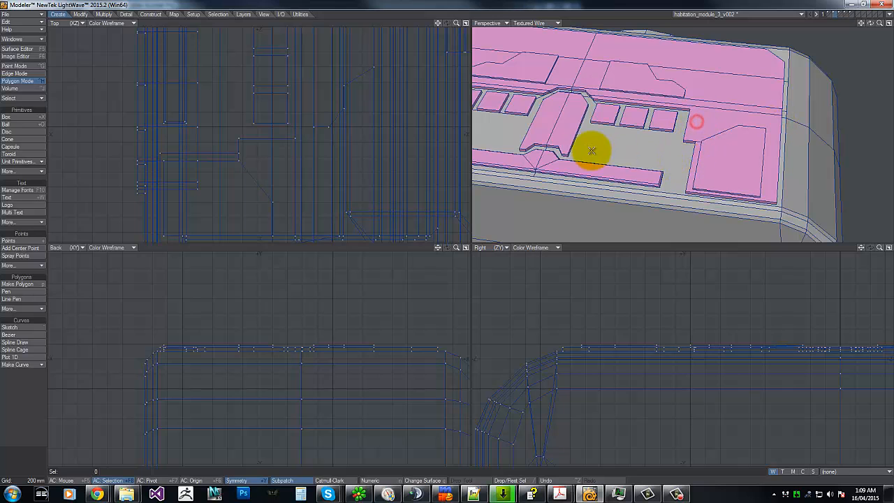
Isolate the arm top's surface and raised panels by hiding all the other module geometry.
left_click_drag(441, 240, 455, 39)
mouse_move(592, 329)
right_mouse_down()
mouse_move(566, 336)
mouse_move(708, 369)
mouse_move(891, 335)
mouse_move(623, 259)
right_mouse_up()
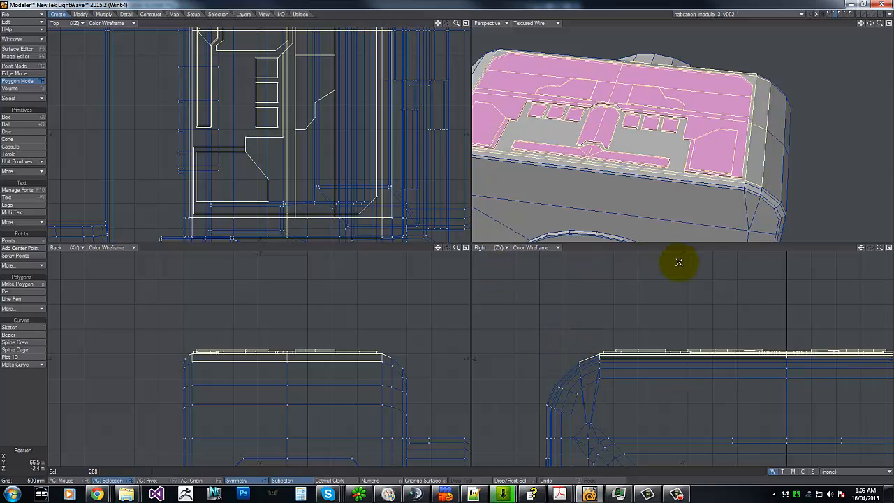
left_click_drag(763, 110, 762, 143)
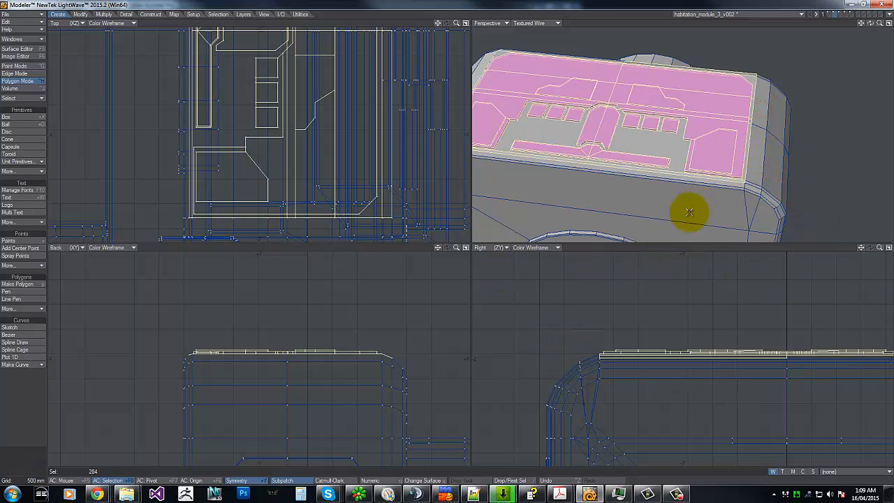
left_click(392, 356)
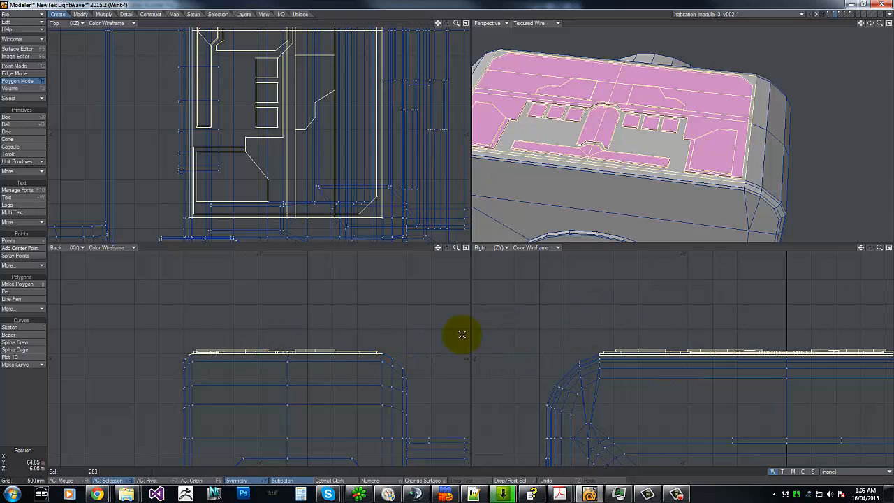
key("equal")
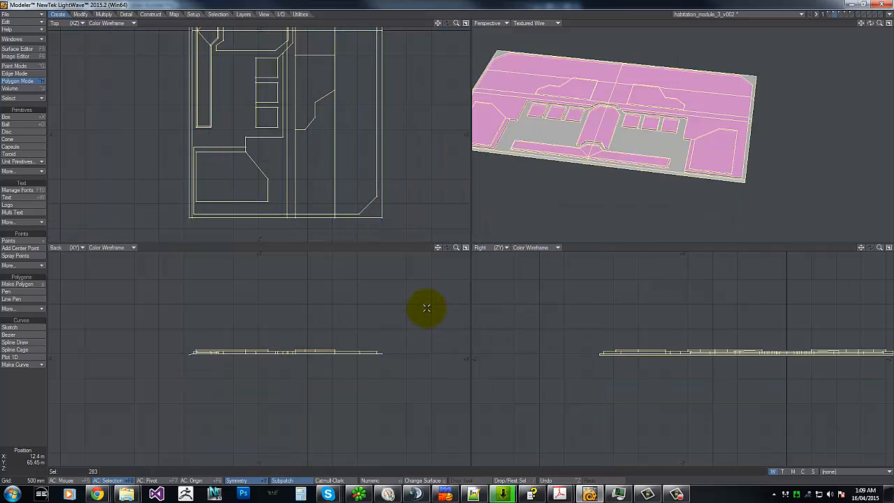
Knife-cut straight across the arm top along the negative-Z corner panel's inner edge, at Z about -2.45 m.
key("shift+k")
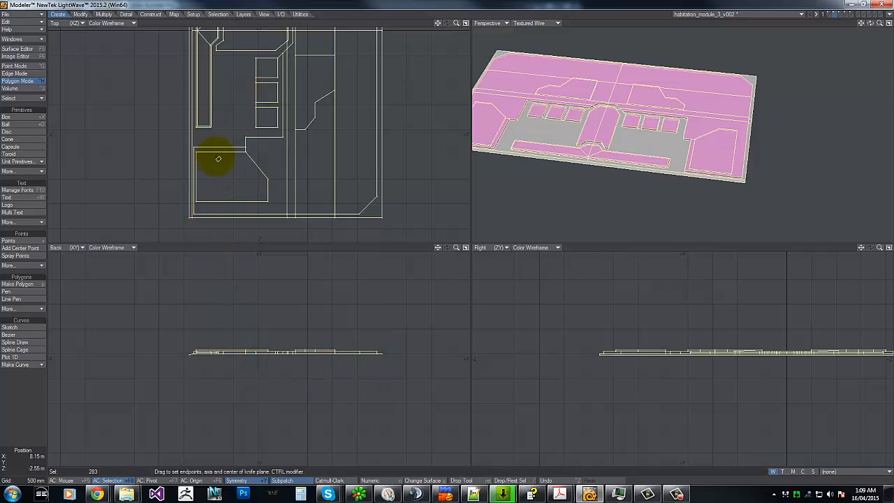
key("g")
key("g")
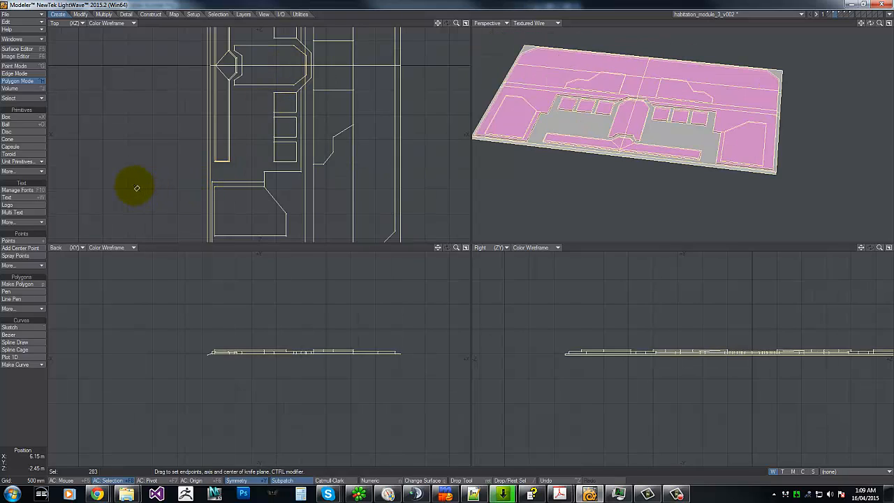
left_click_drag(118, 187, 488, 190)
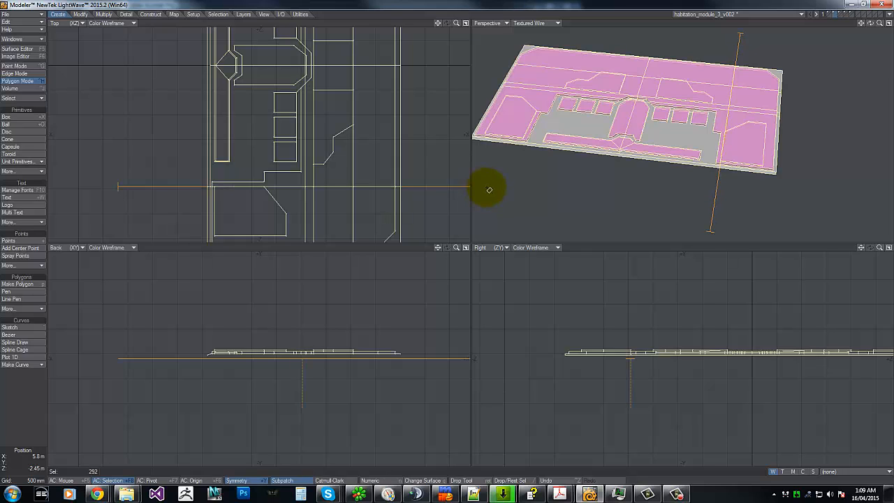
key("space")
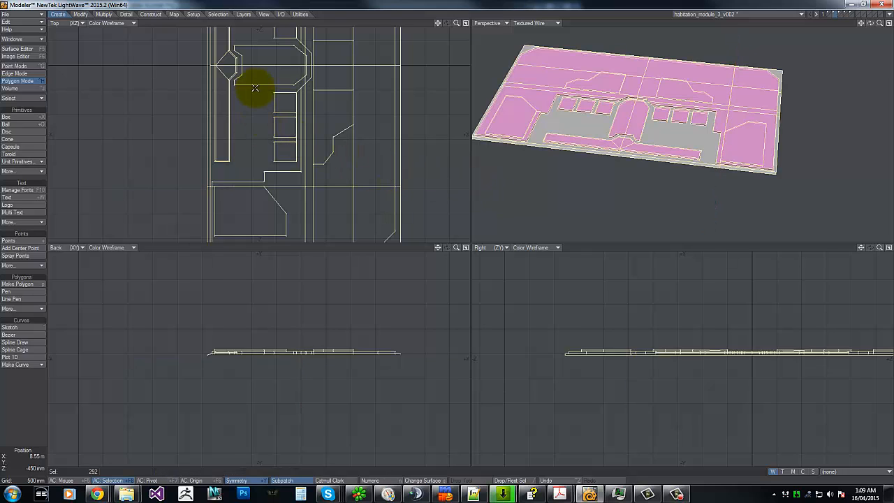
Knife-cut straight across the arm top along the inner edge of the positive-Z corner panel.
key("a")
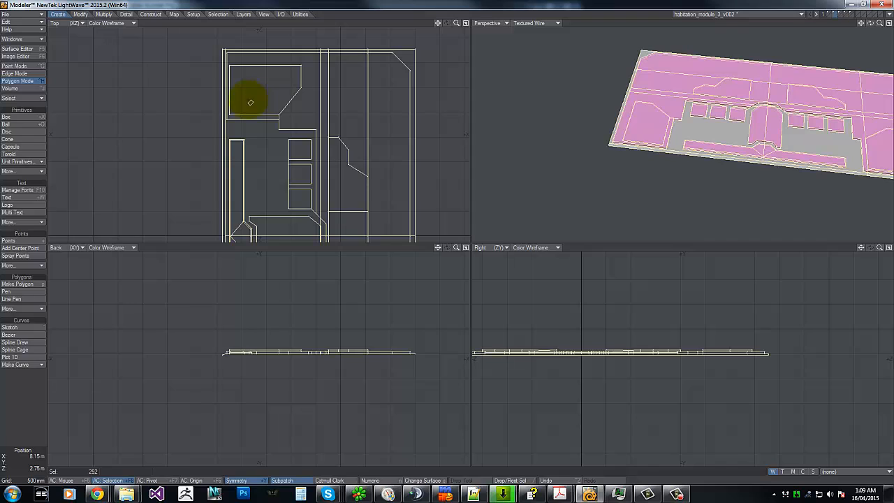
left_click_drag(179, 114, 506, 116)
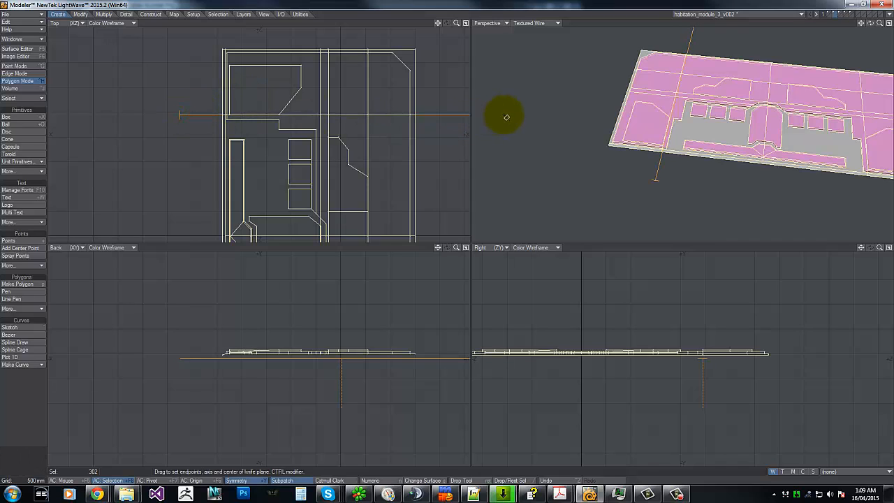
key("shift+k")
key("shift+k")
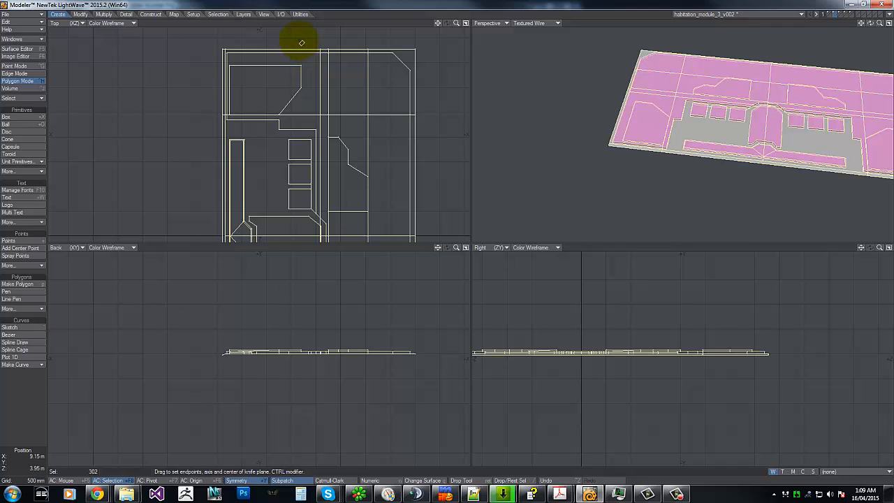
mouse_move(302, 42)
left_mouse_down()
mouse_move(293, 303)
mouse_move(300, 38)
left_mouse_up()
key("space")
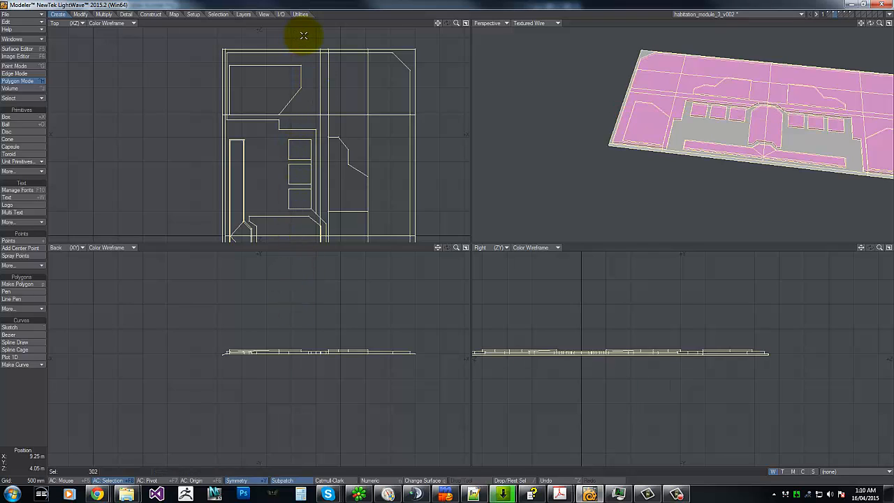
Knife-cut straight along the Z direction through the arm top, in line with the corner panels' straight inner edge.
key("shift+k")
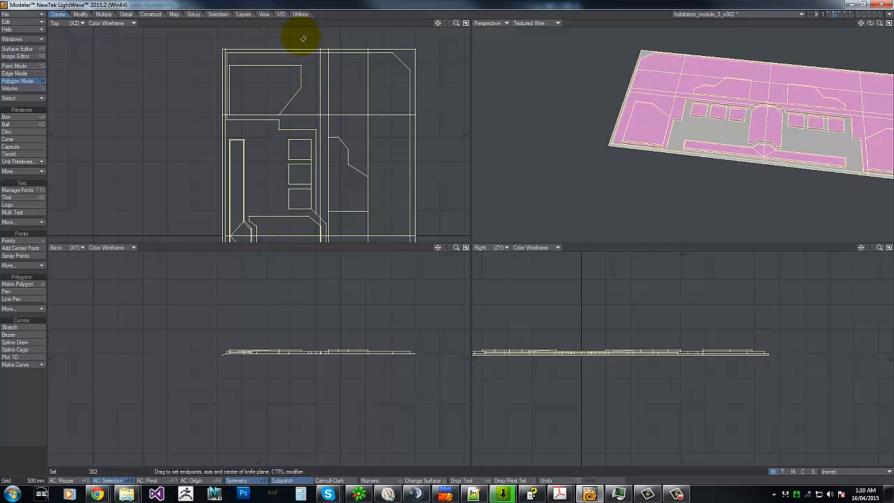
left_click_drag(300, 35, 303, 451)
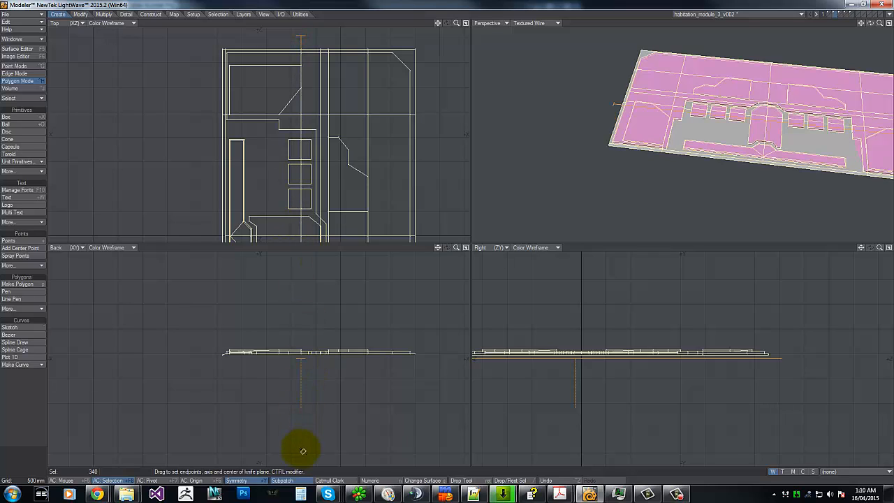
key("space")
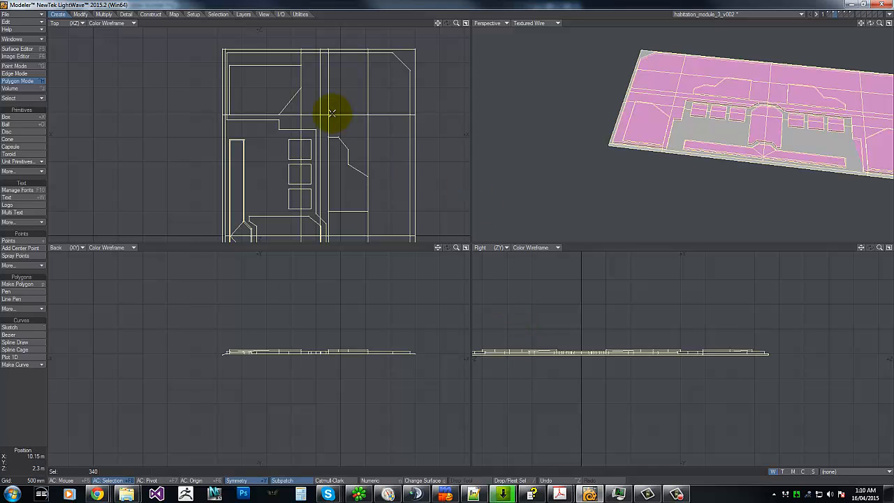
Knife-cut straight along the Z direction in line with the corner panels' outer edge, at X about 7.75 m.
key("shift+k")
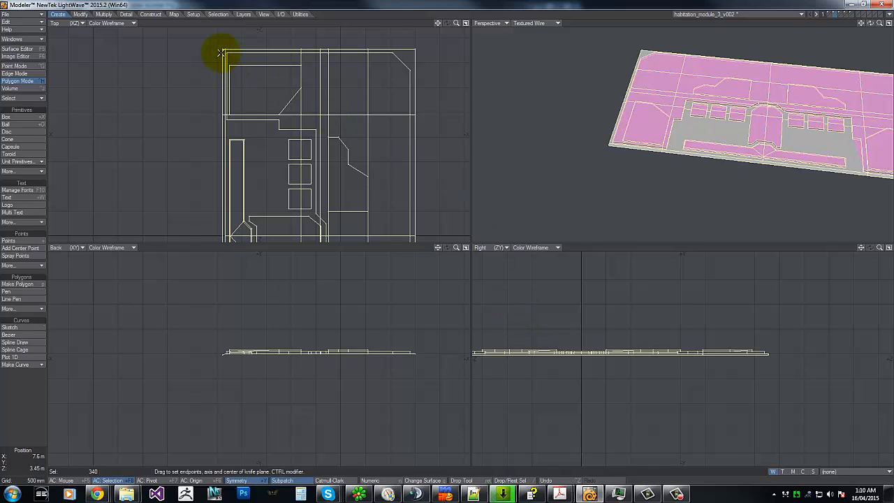
left_click_drag(230, 36, 228, 480)
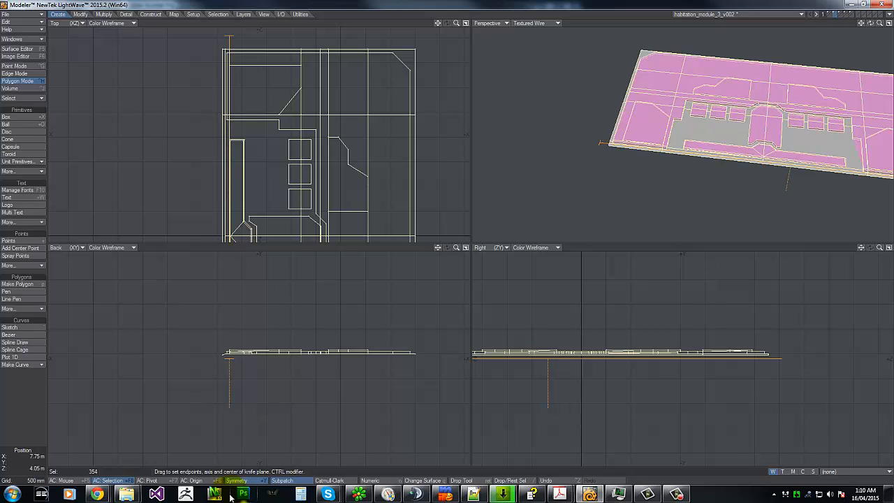
left_click(347, 413)
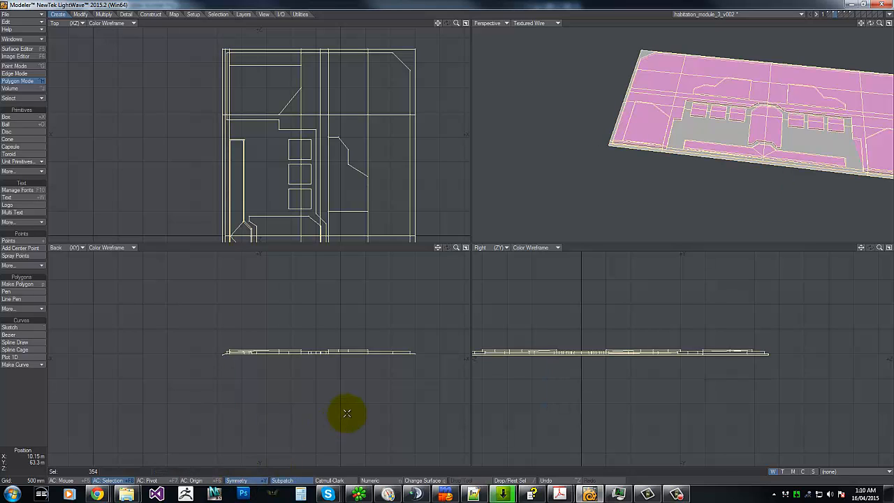
Deselect the arm top's surface and panel polygons by lassoing them in the Back view.
mouse_move(186, 300)
right_mouse_down()
mouse_move(552, 366)
mouse_move(345, 284)
right_mouse_up()
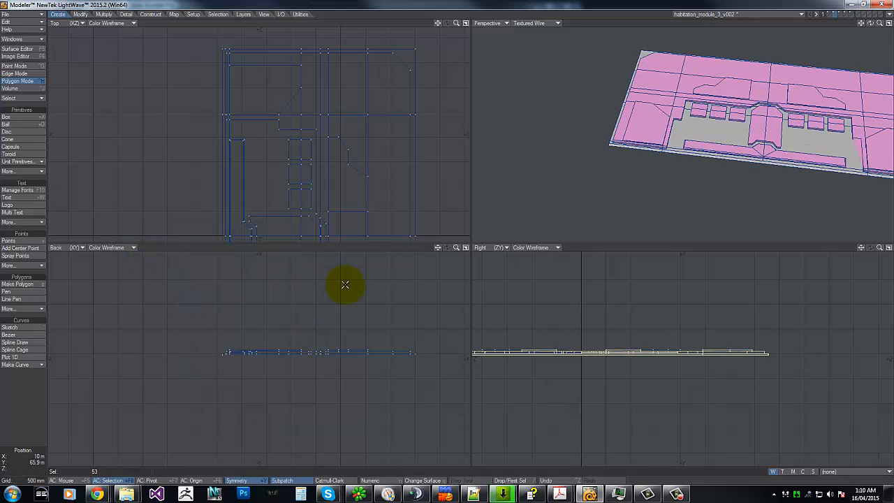